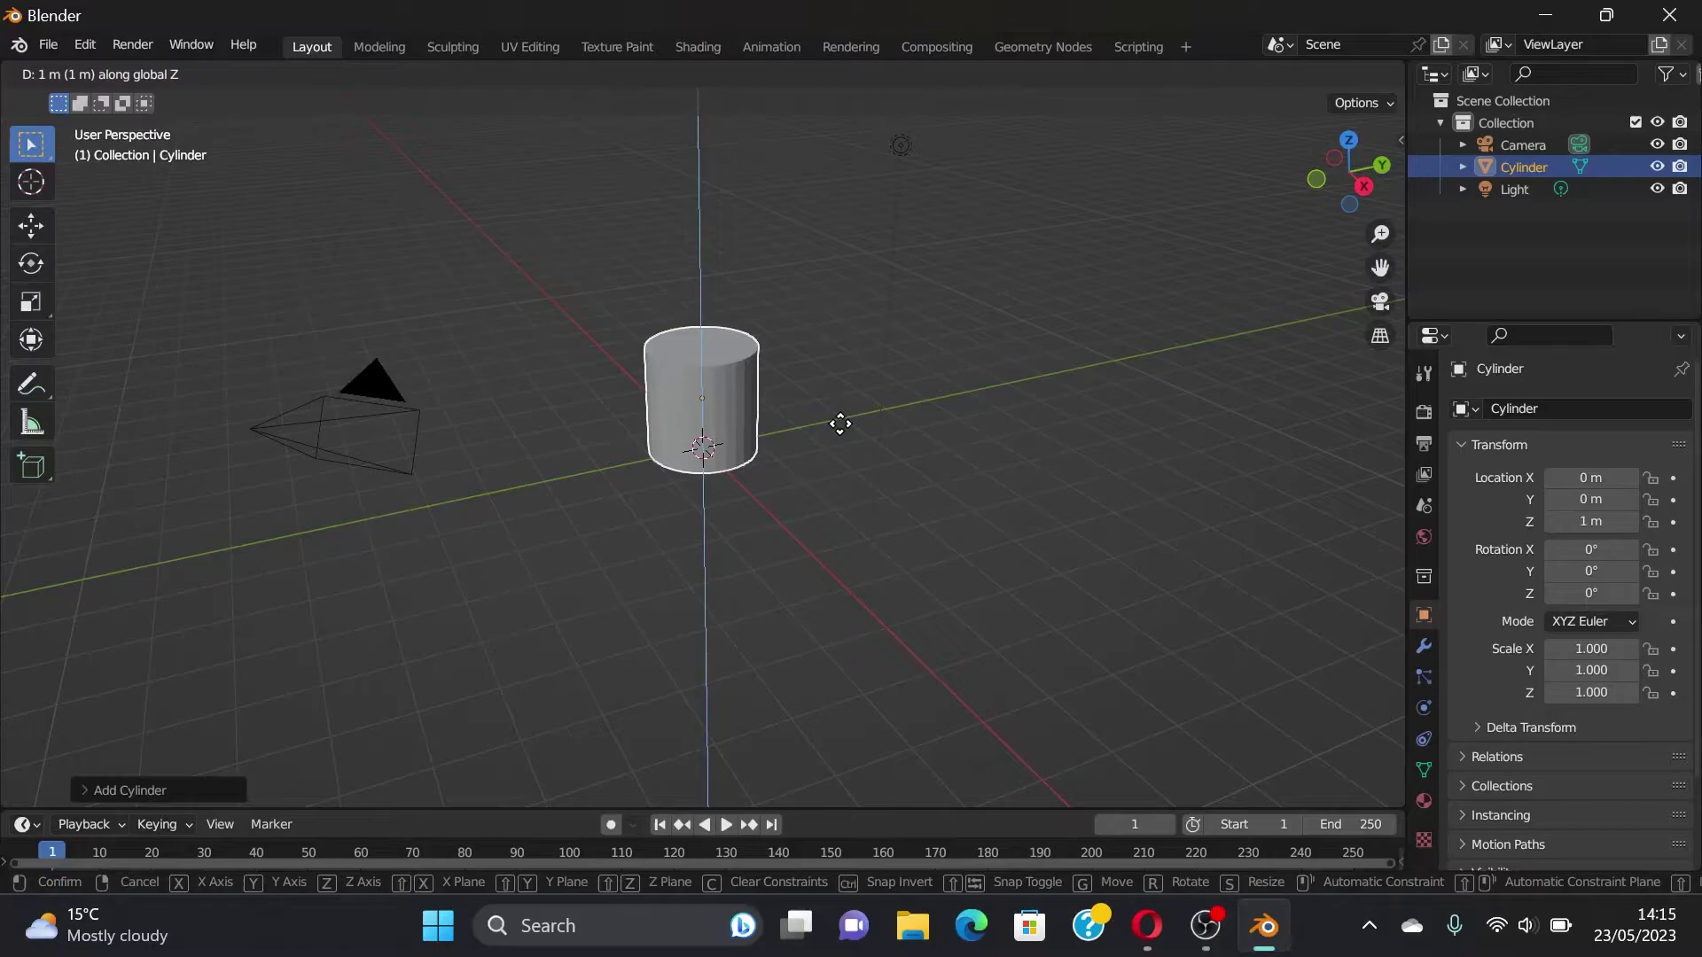
Step: Raise the cylinder, scale it up, and stretch it taller along Z
key(ctrl)
click(838, 423)
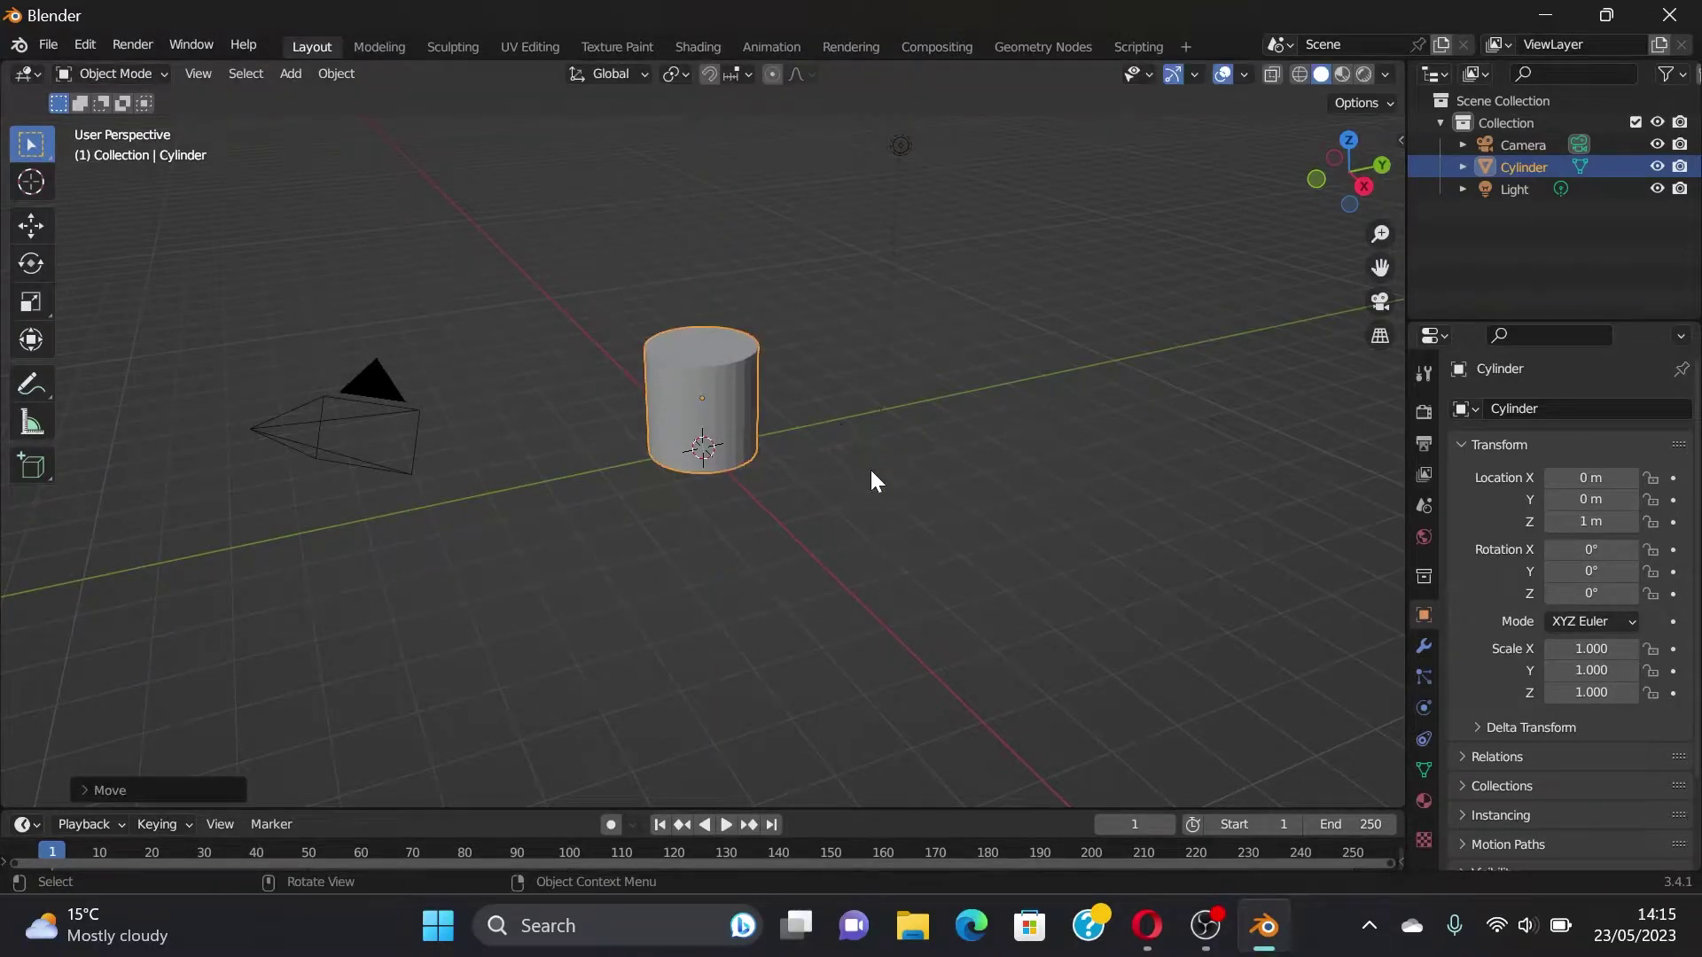
key(s)
click(928, 493)
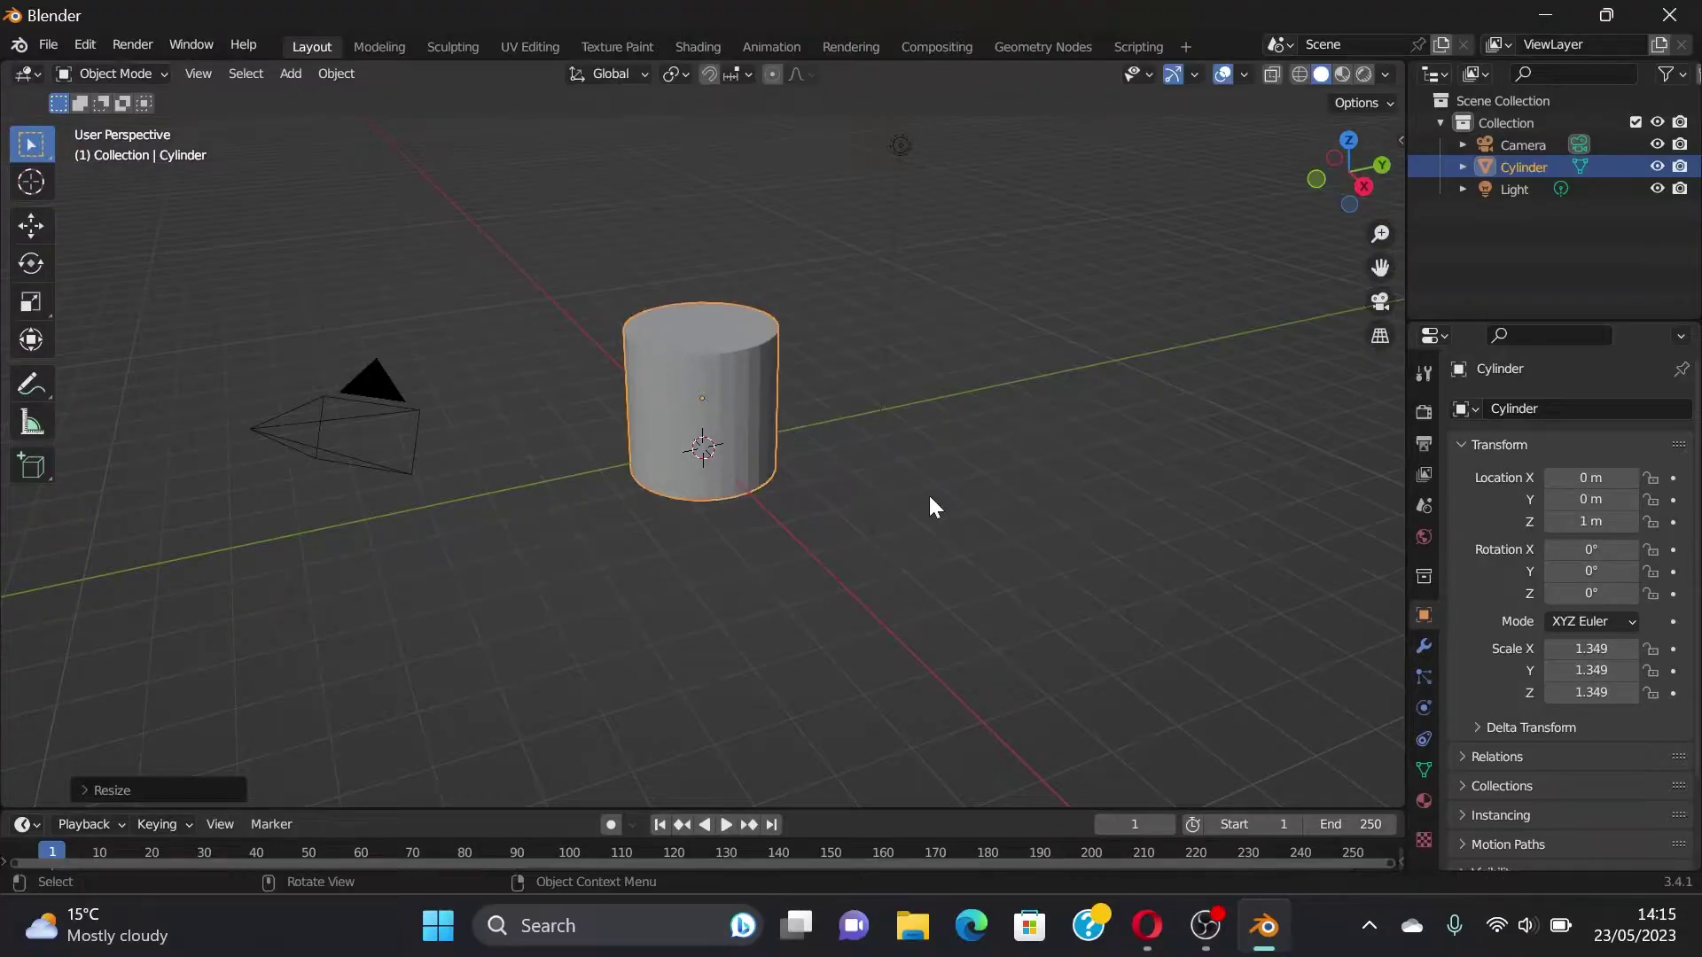
key(s)
key(z)
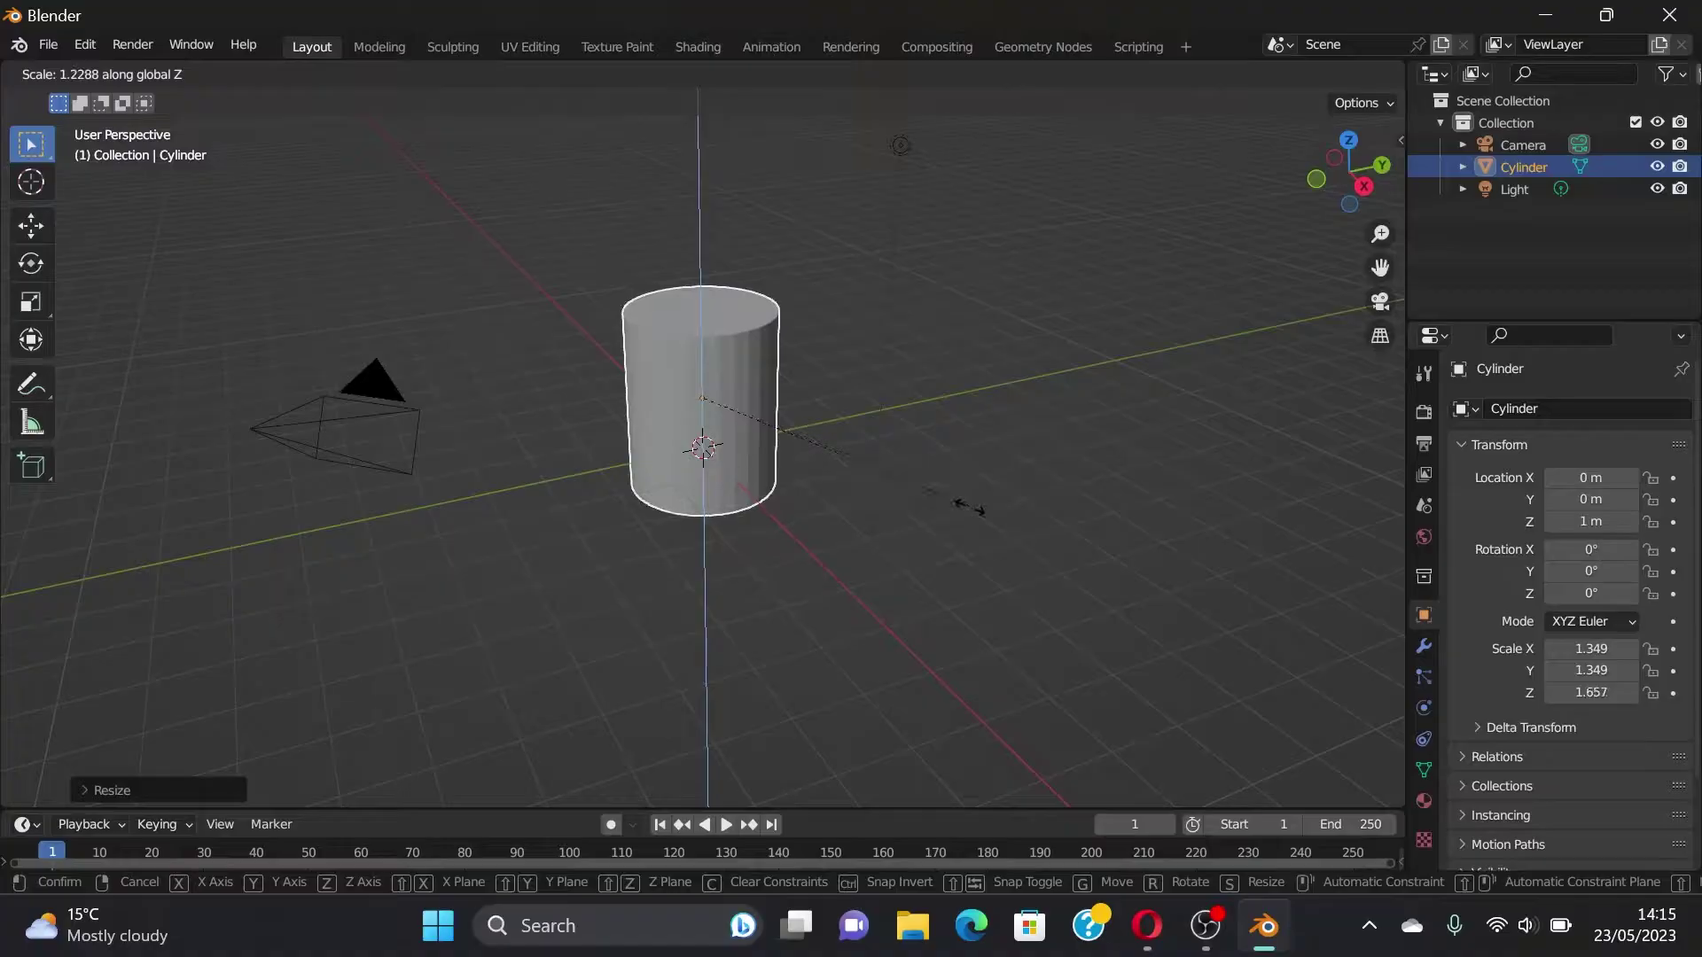
click(979, 518)
Step: Lift the cylinder to about 2.18 m and enlarge it uniformly again
key(g)
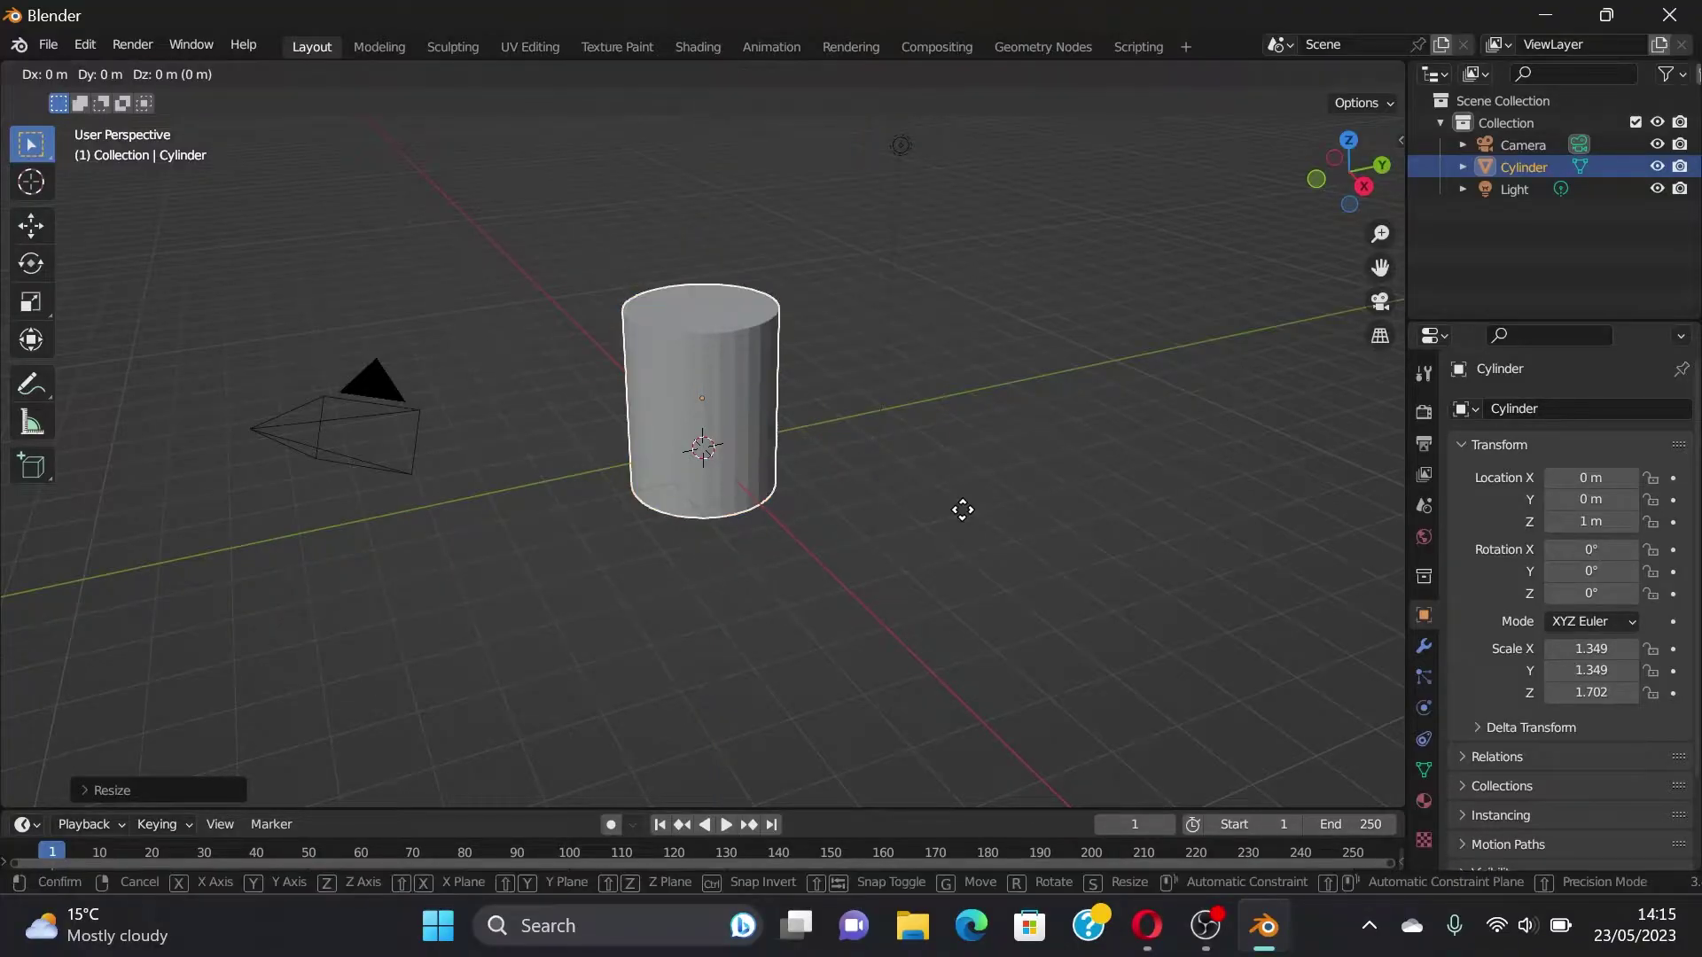
key(z)
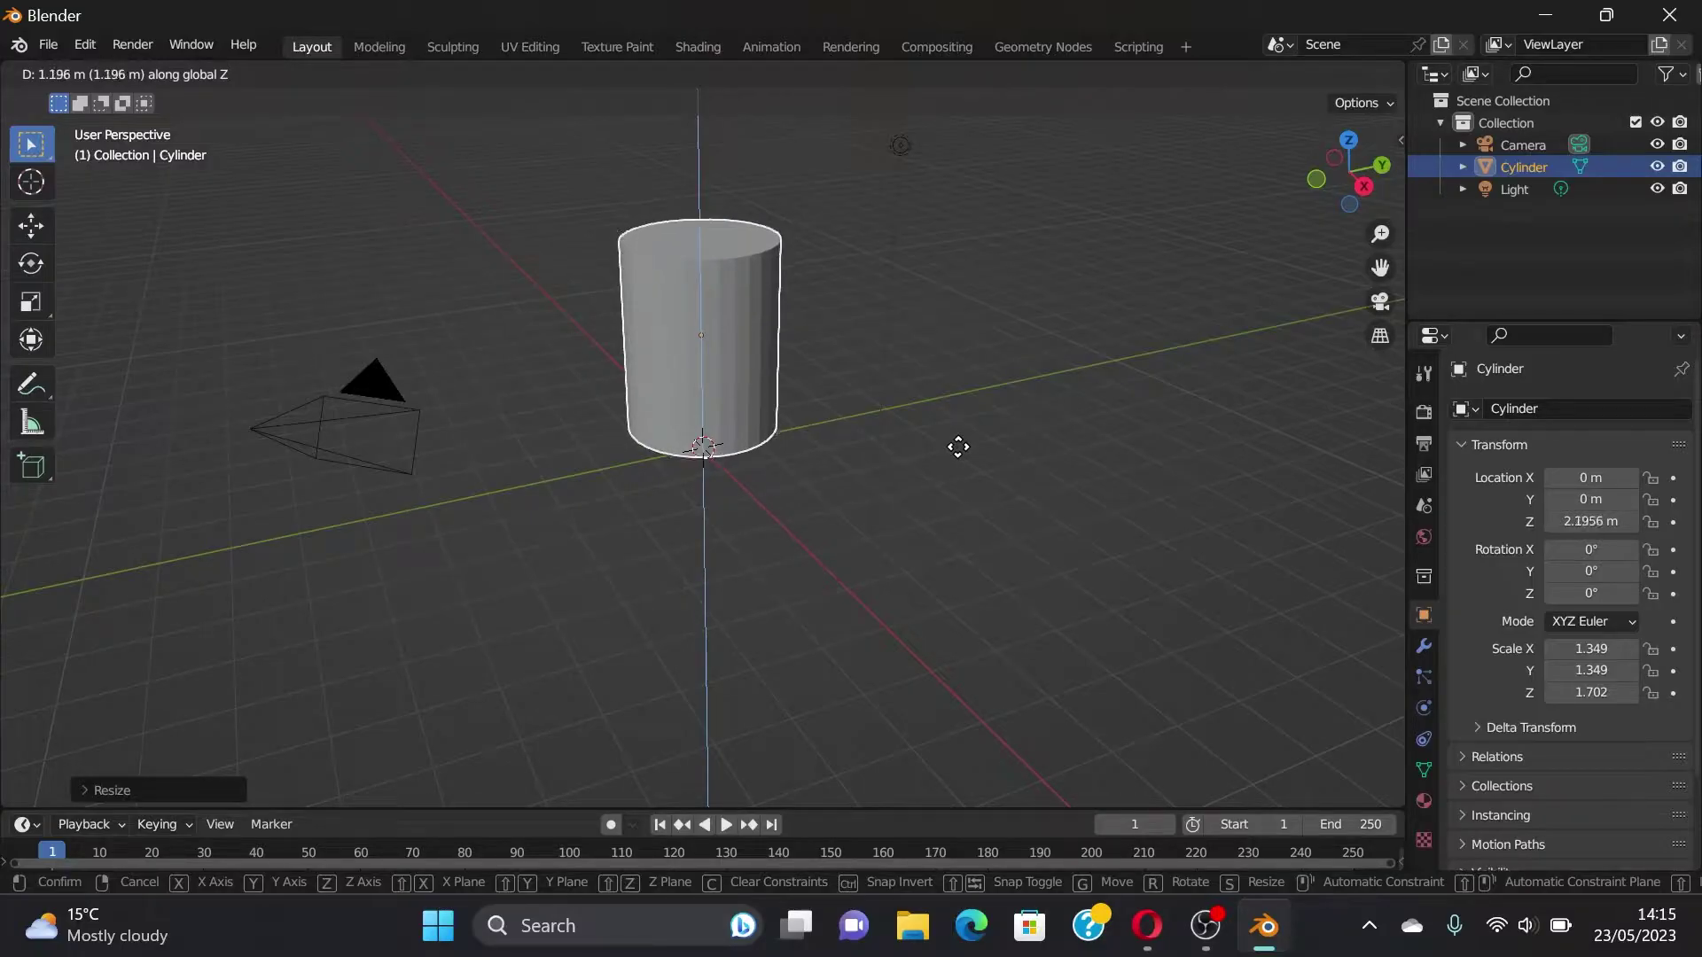
click(958, 447)
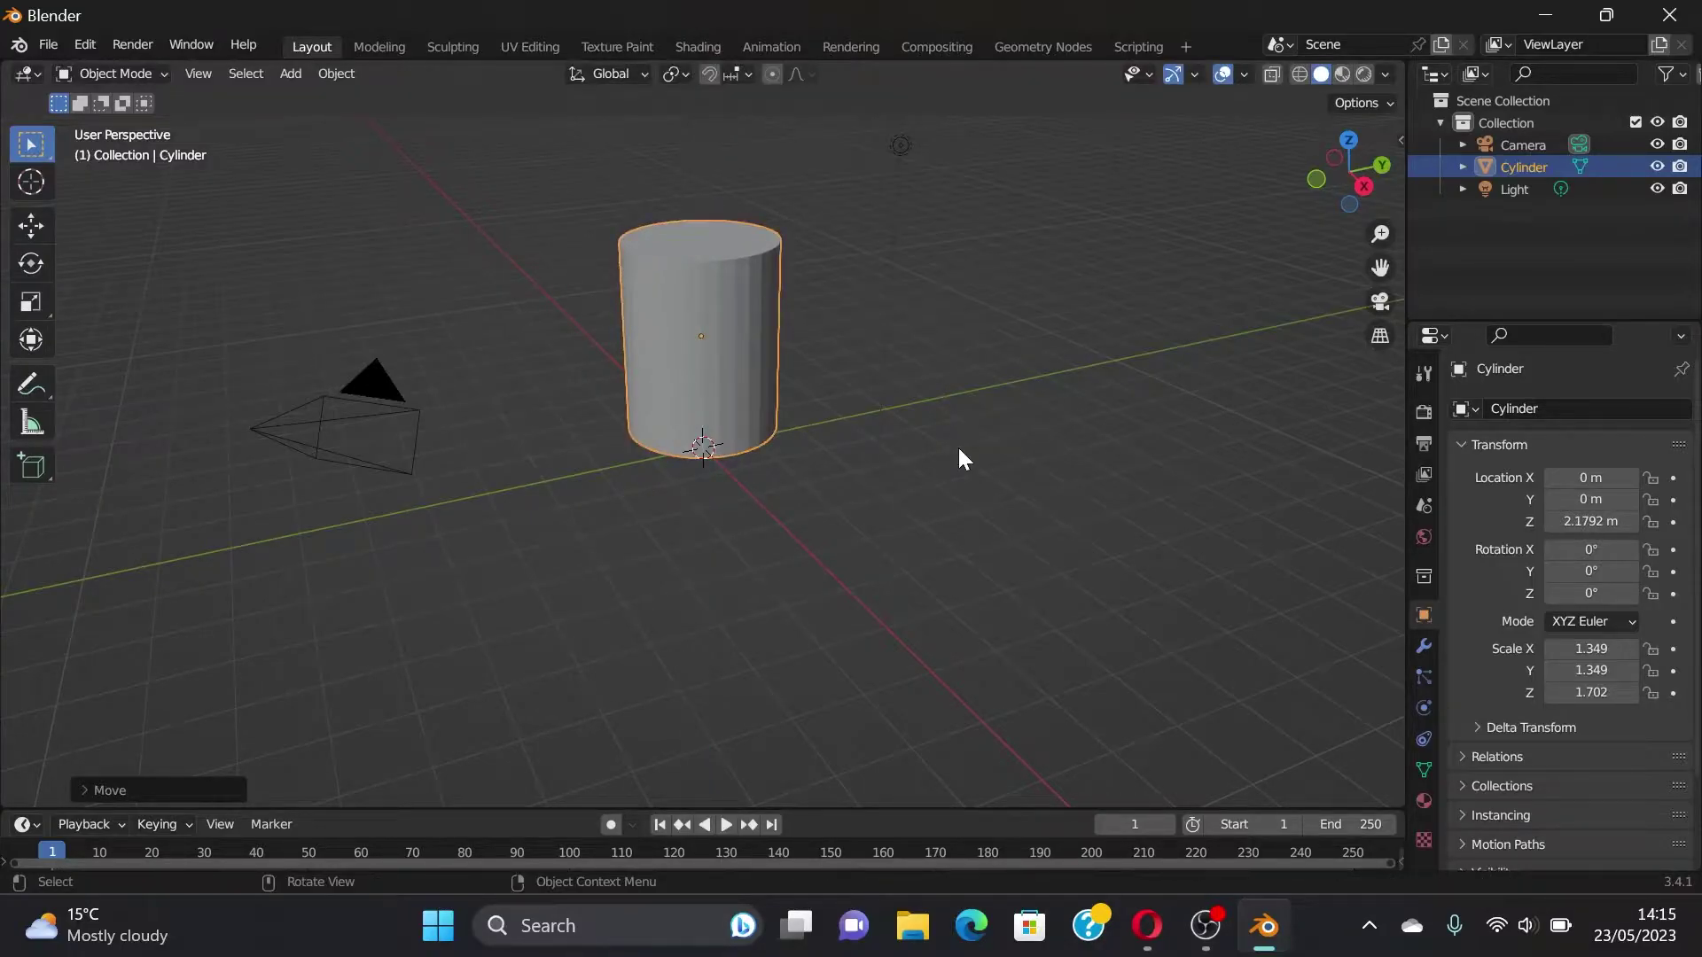
key(s)
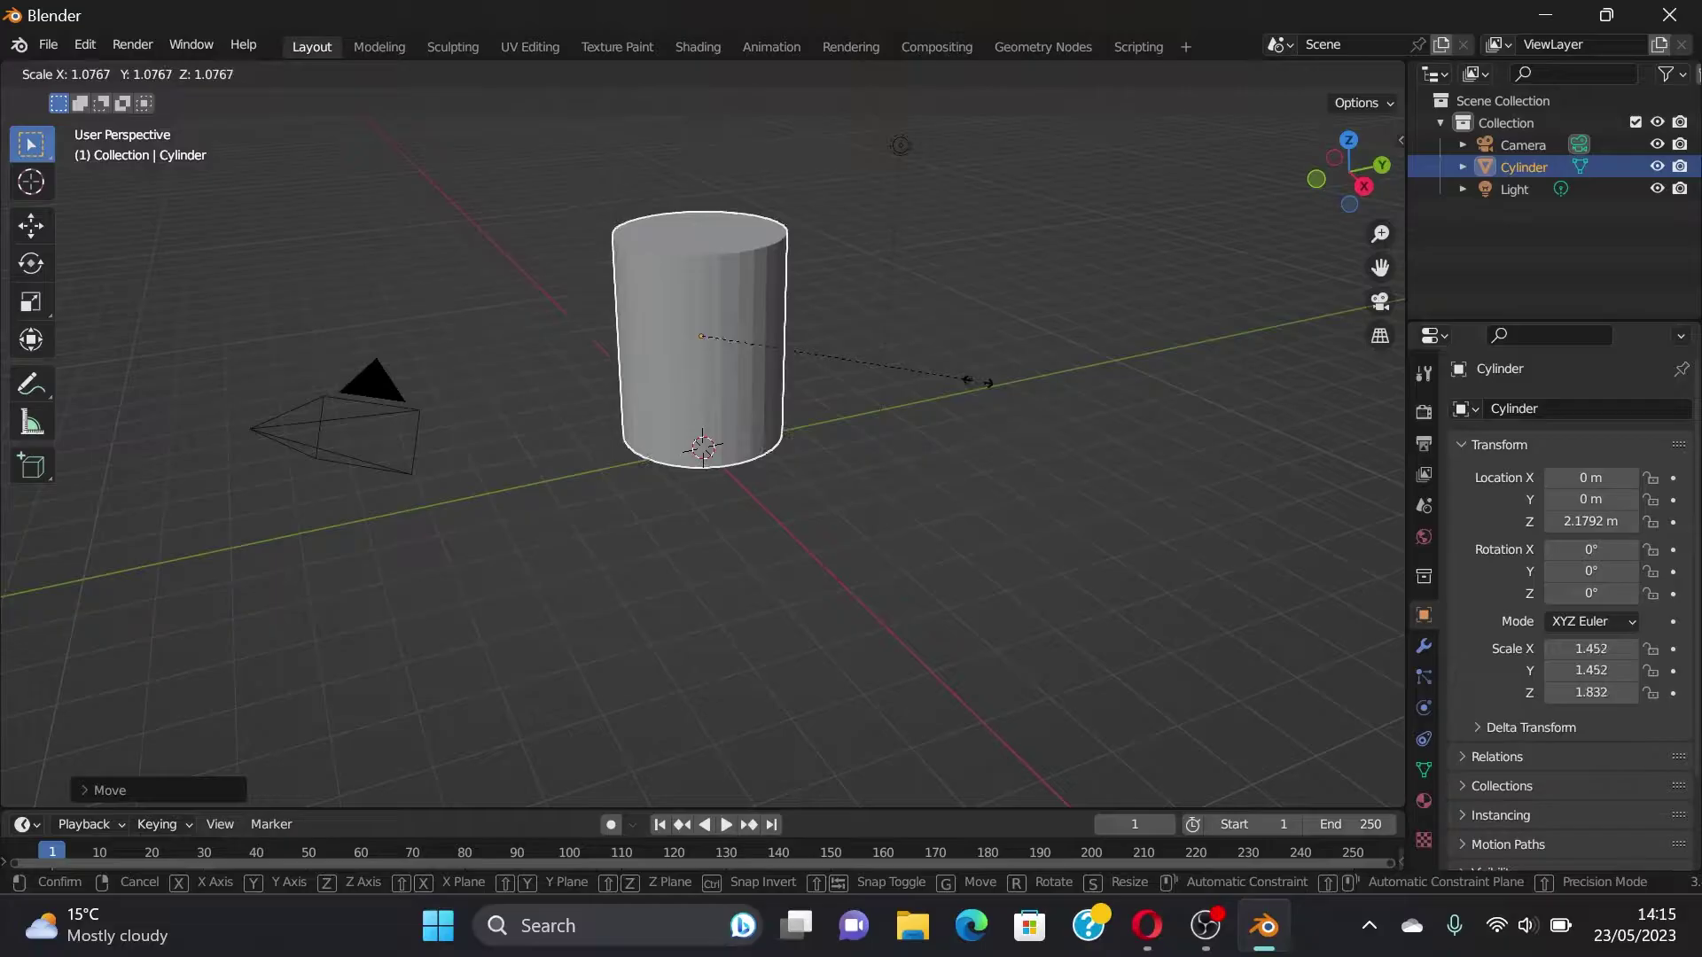
click(976, 382)
Step: Delete the cylinder's top face in Edit Mode, leaving an open-topped tube
key(Tab)
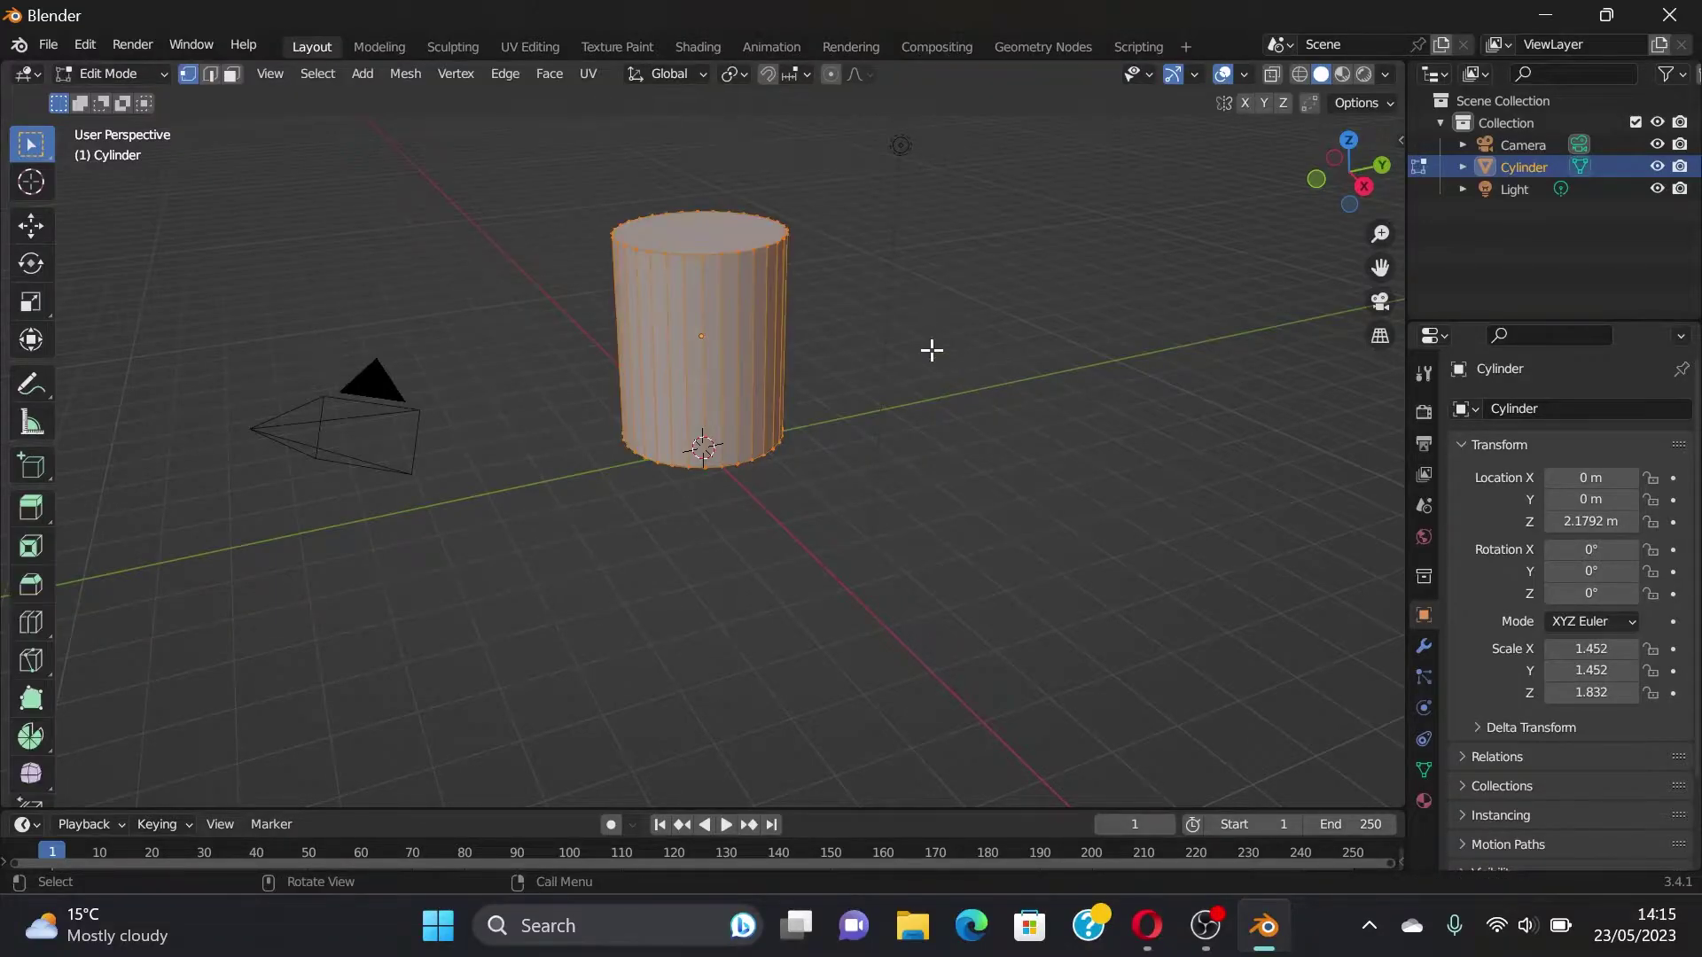
click(687, 239)
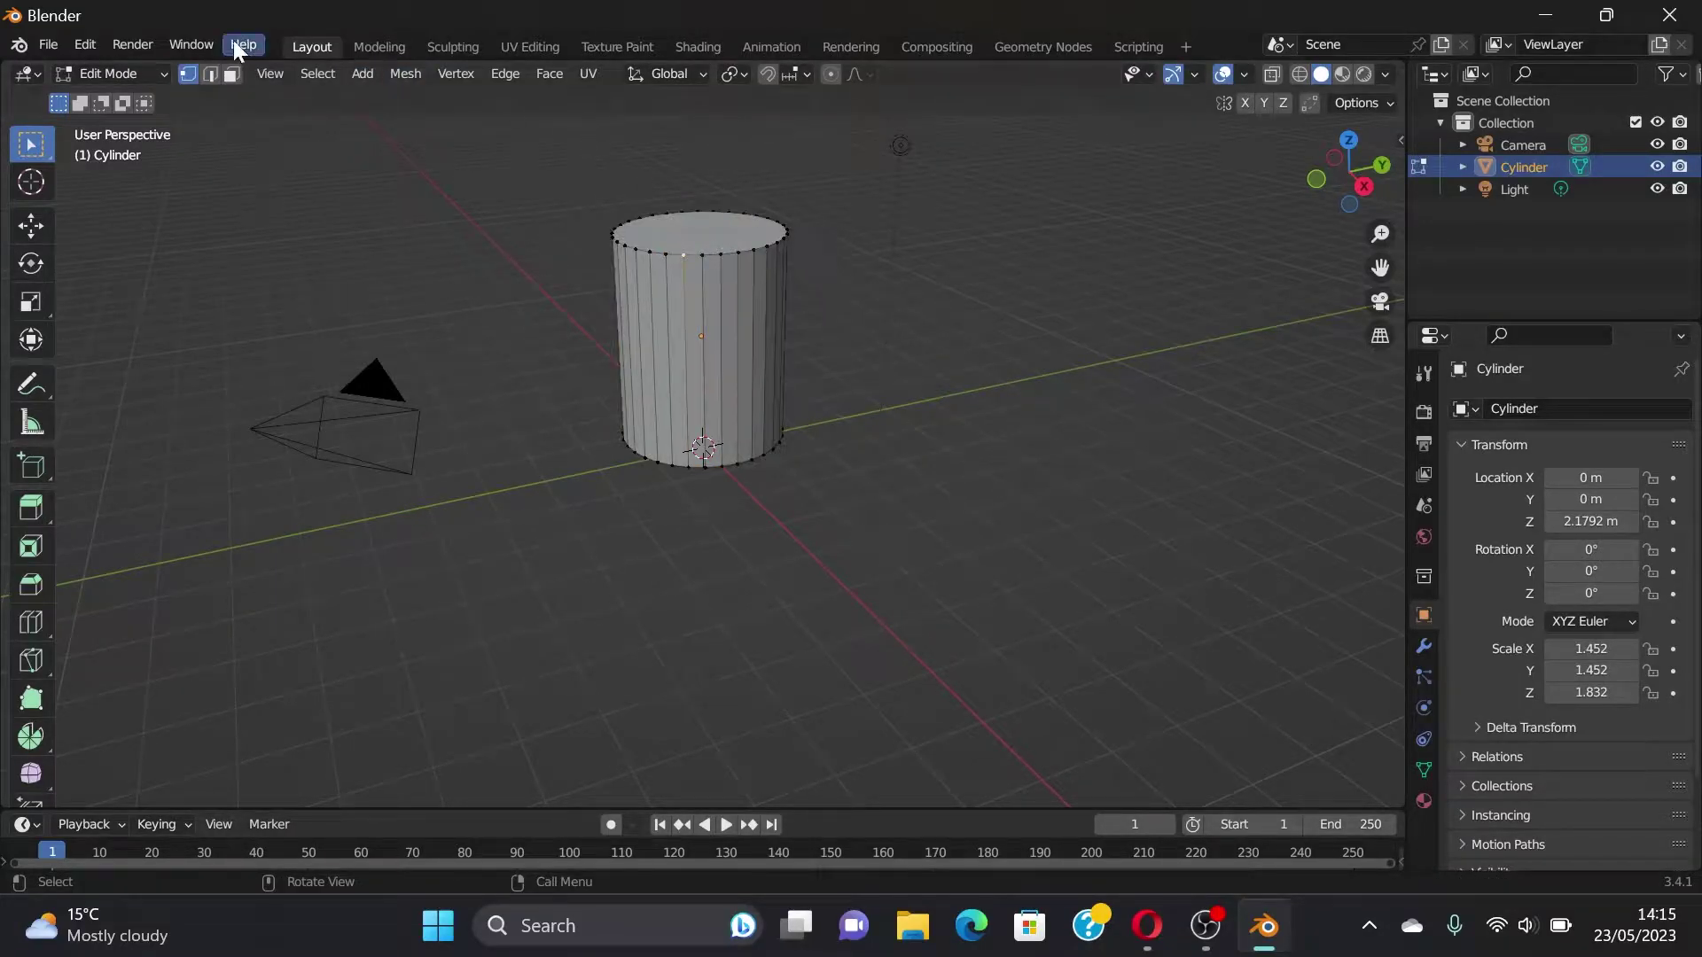
click(231, 74)
click(727, 233)
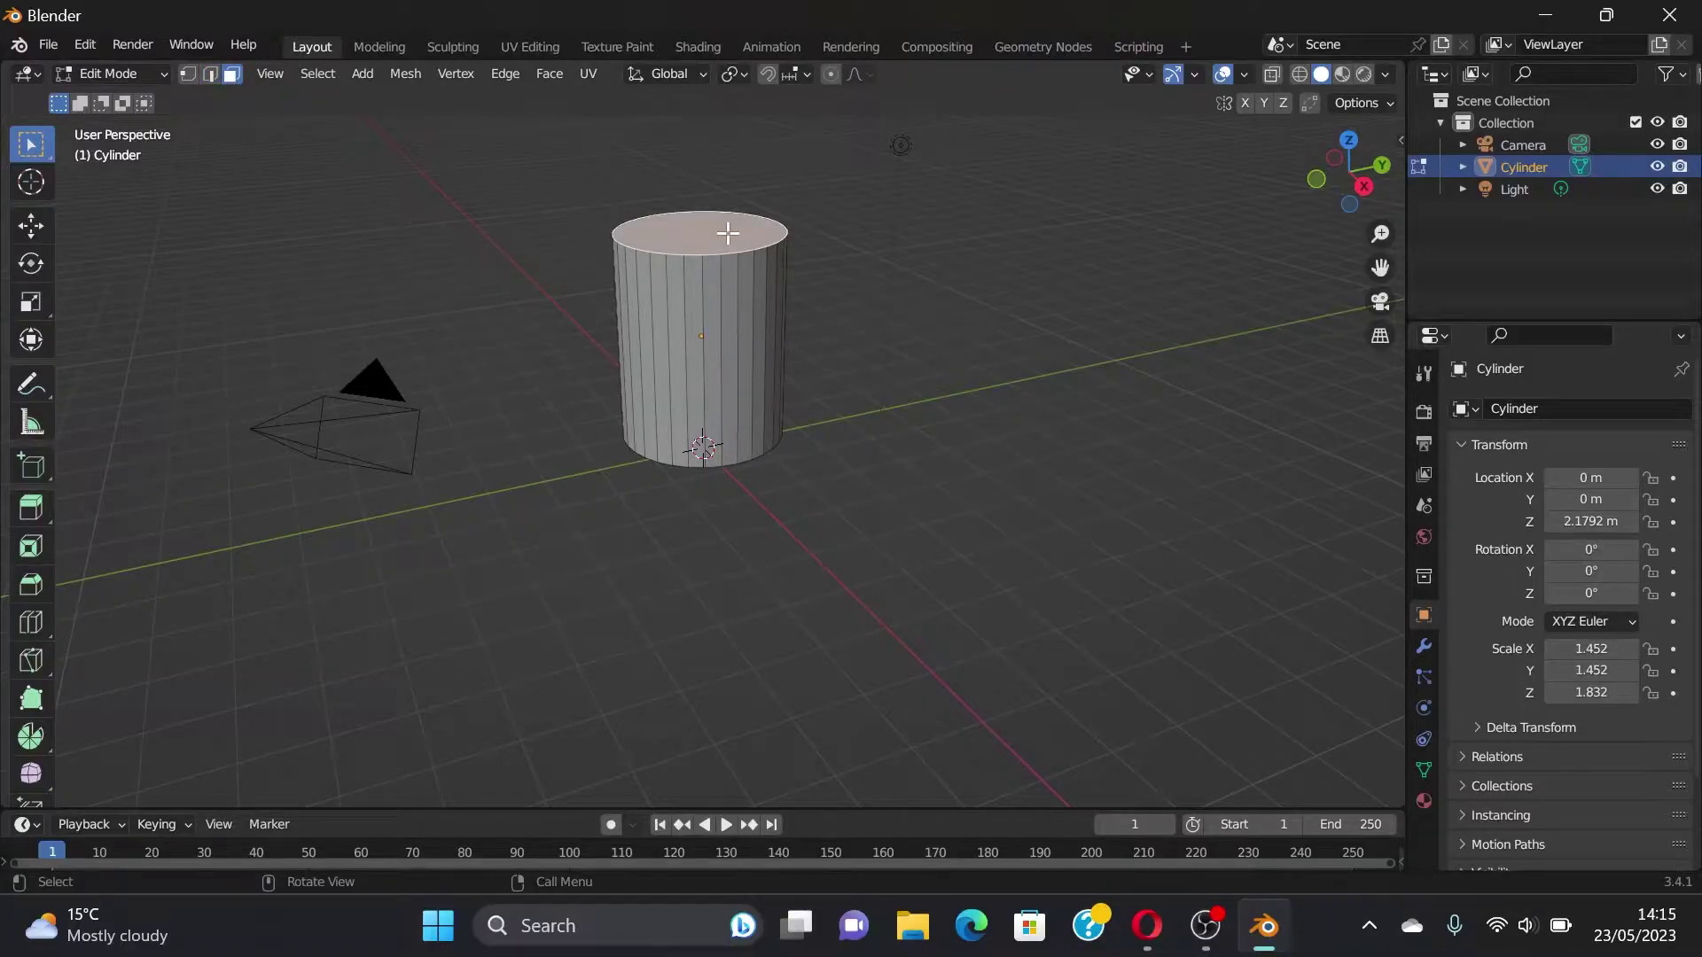
key(x)
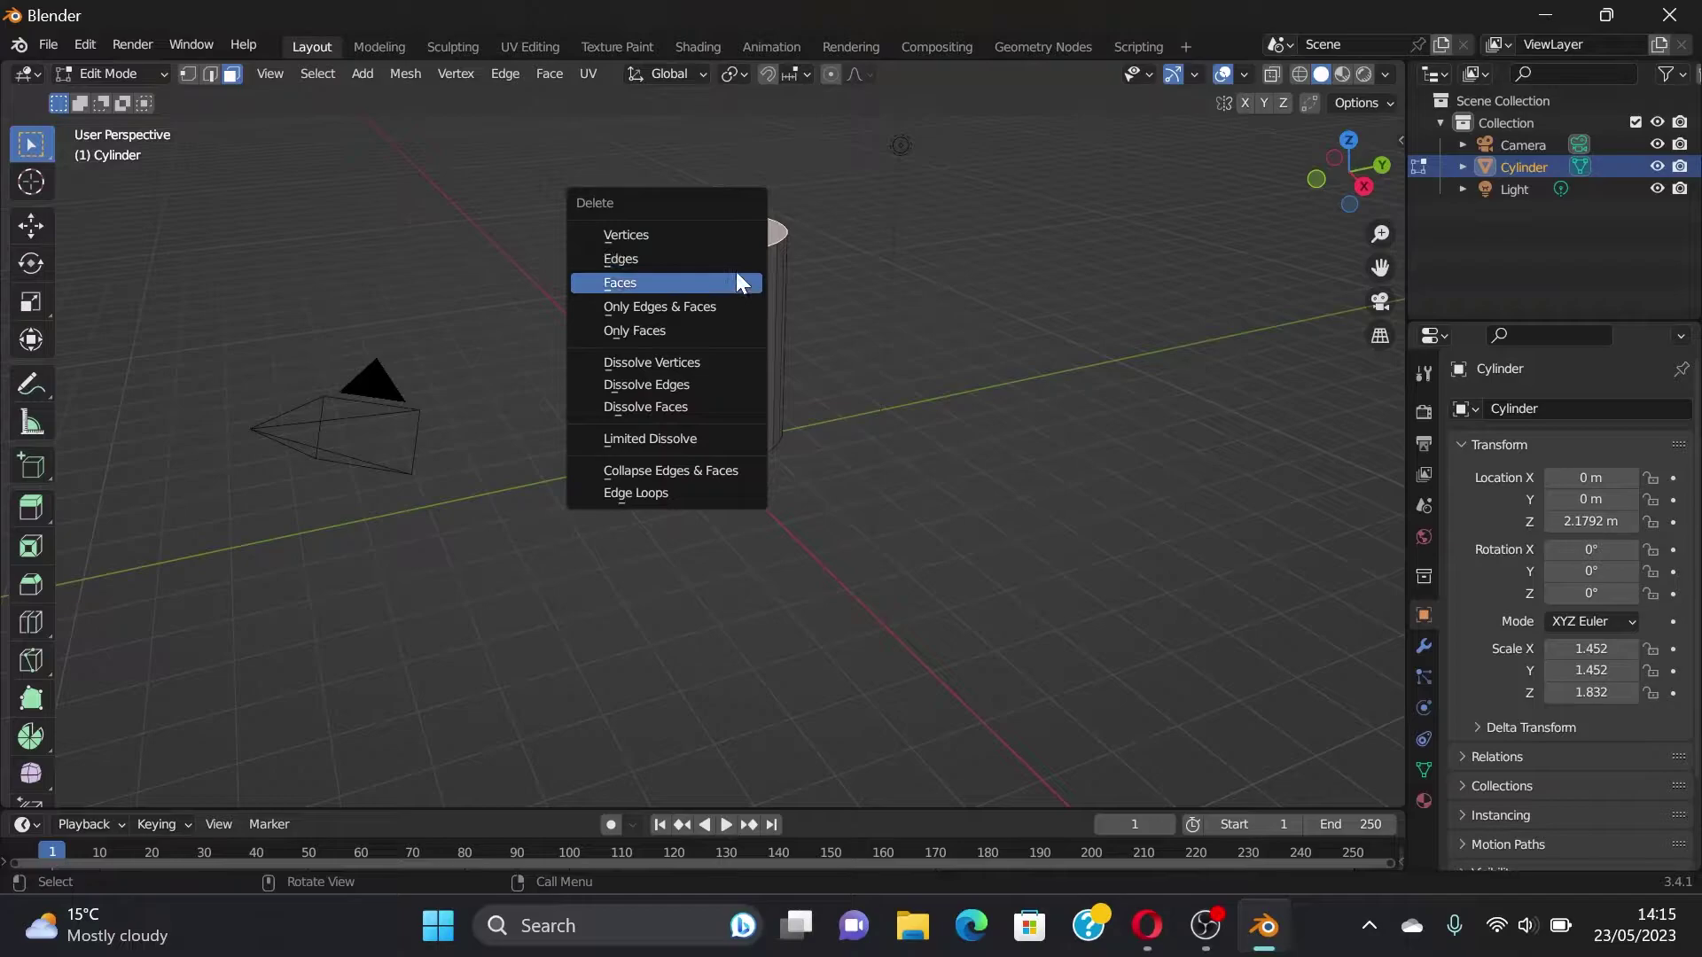
click(736, 282)
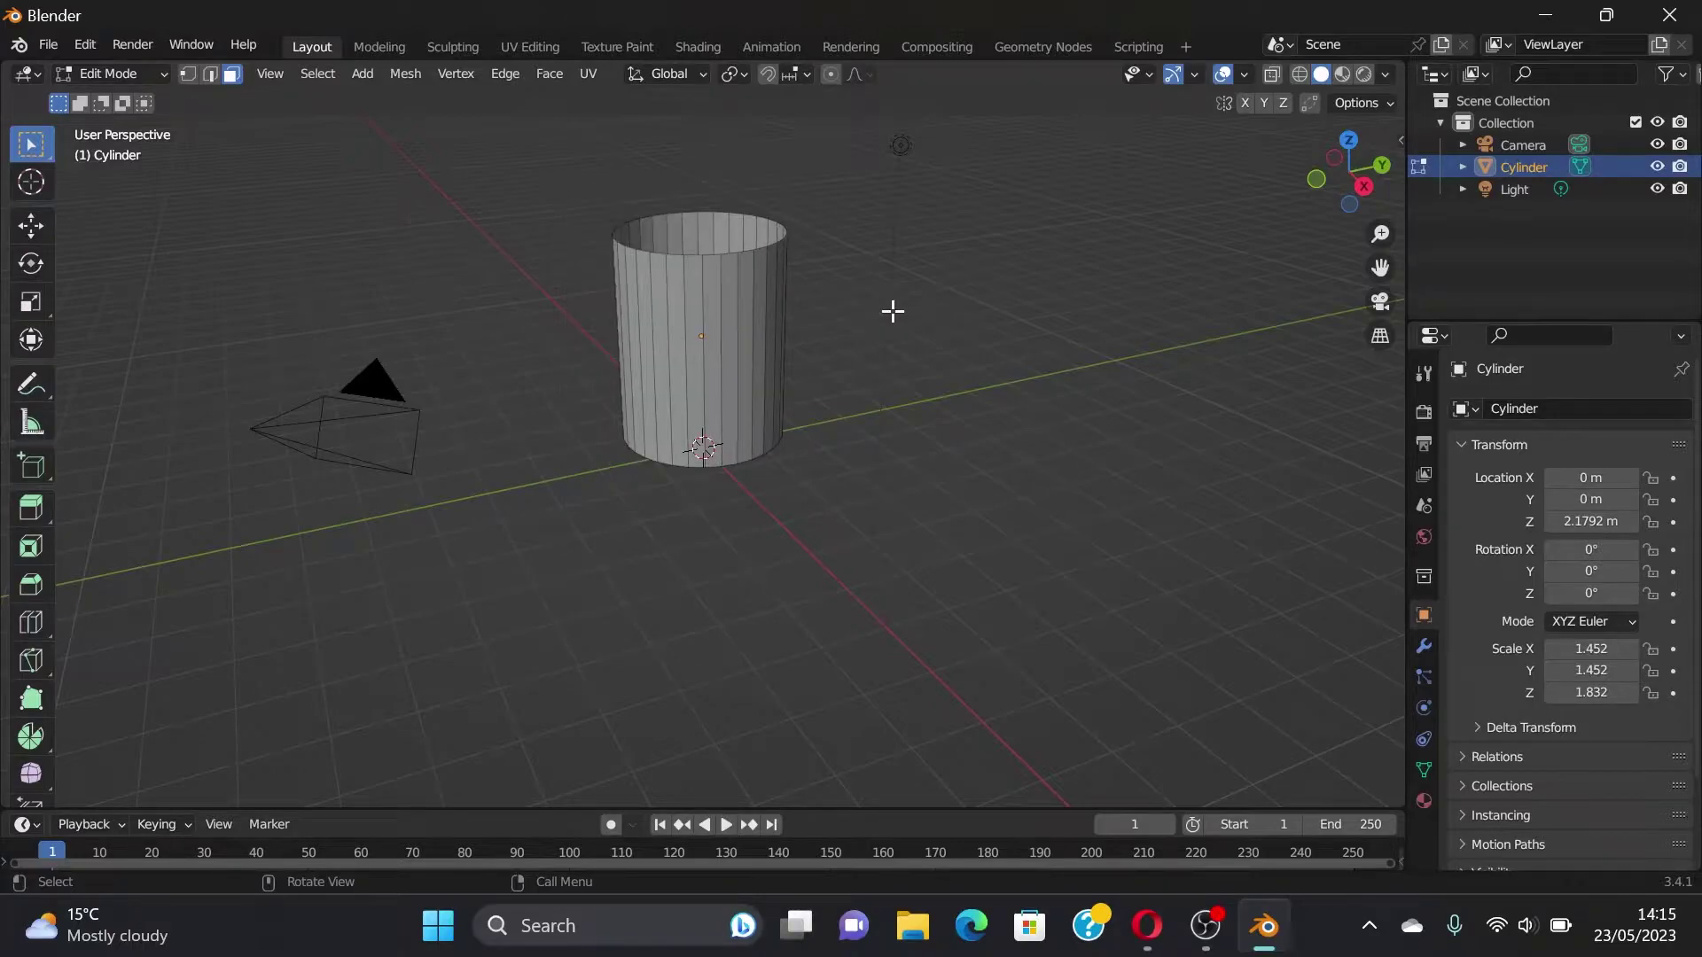
key(Tab)
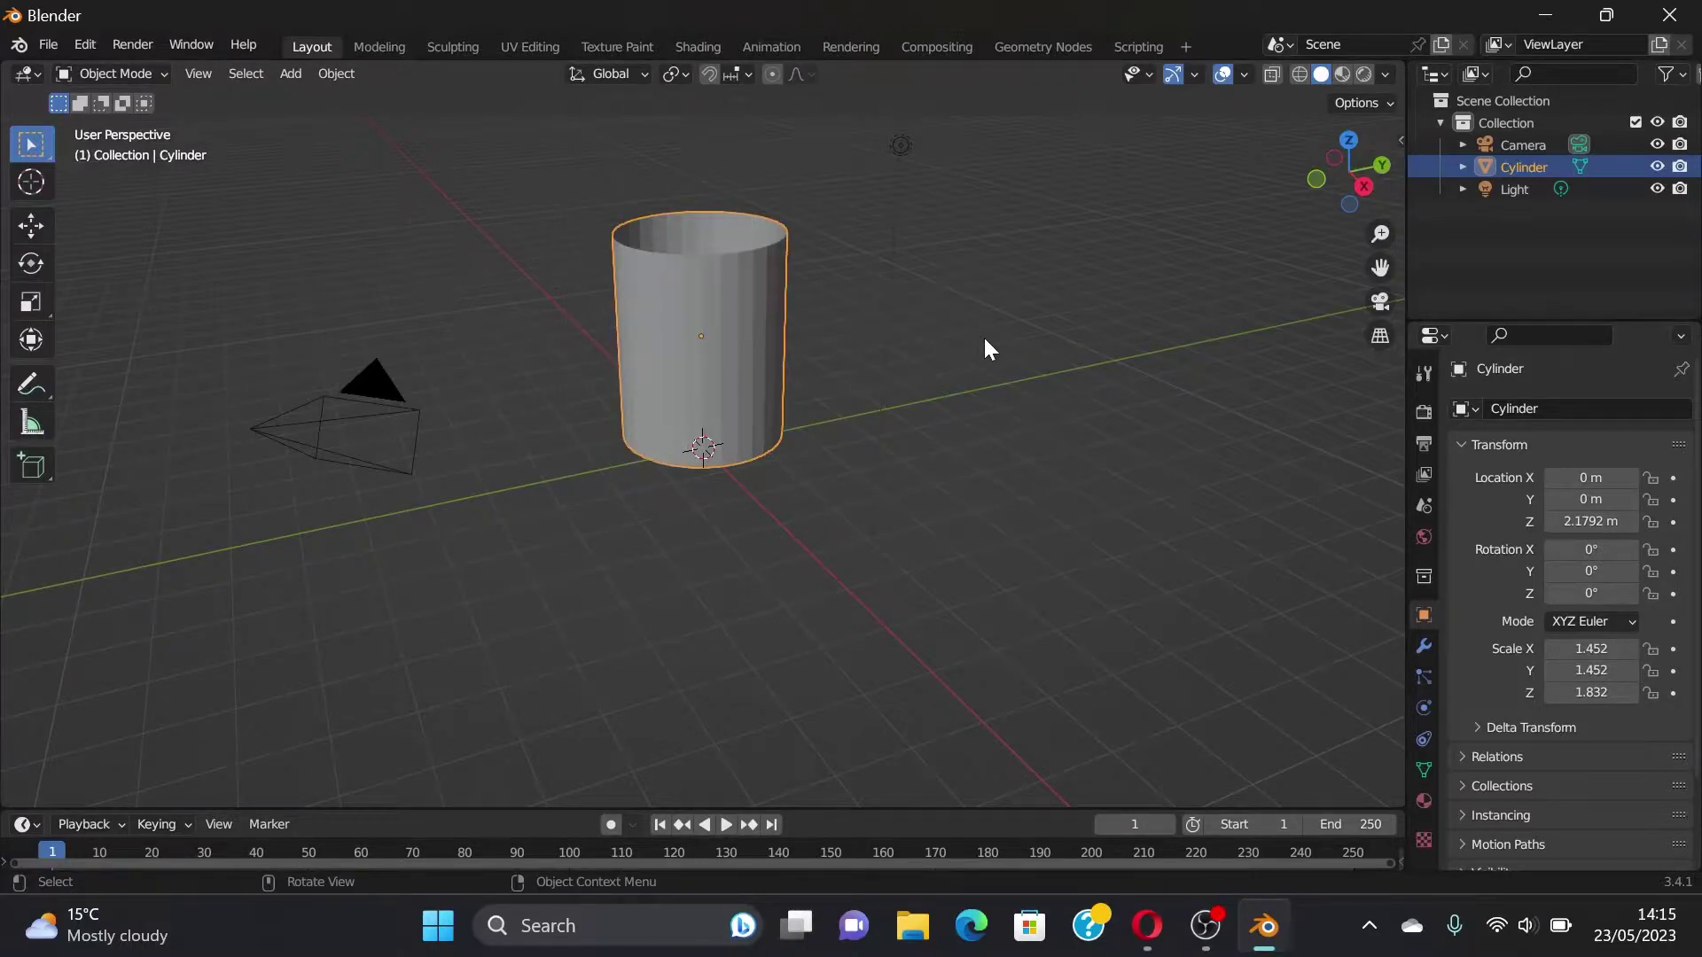
click(989, 348)
Step: Add a cube and move it up and sideways along X beside the cylinder
key(shift+a)
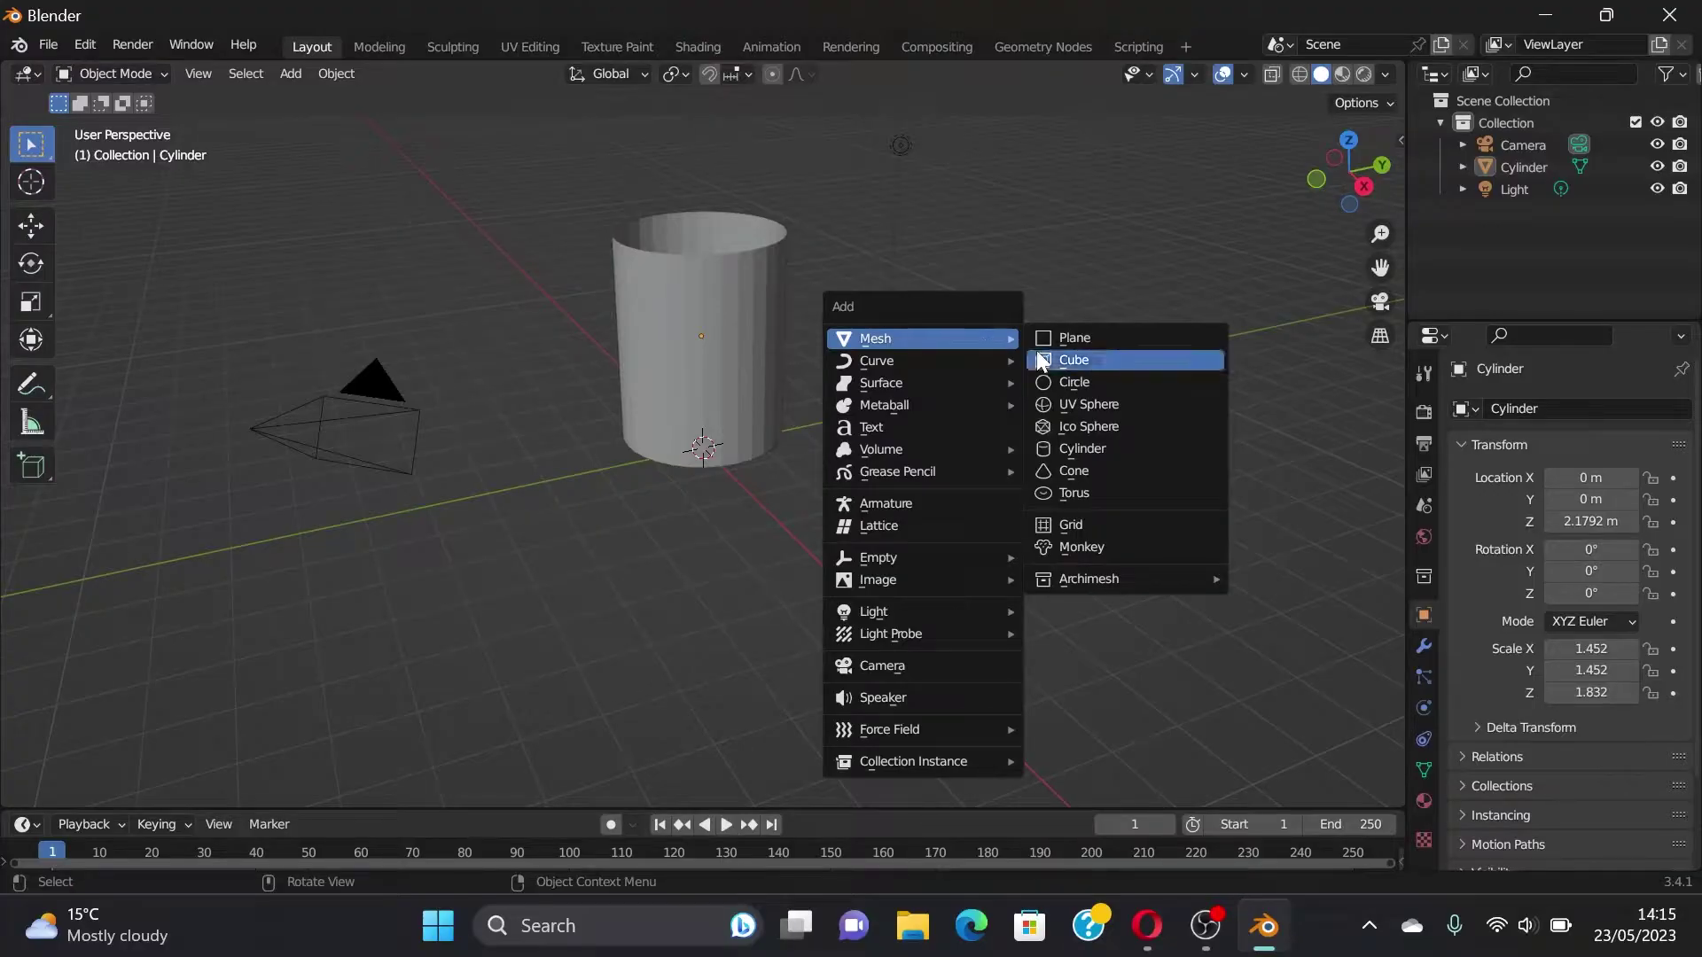
click(1072, 360)
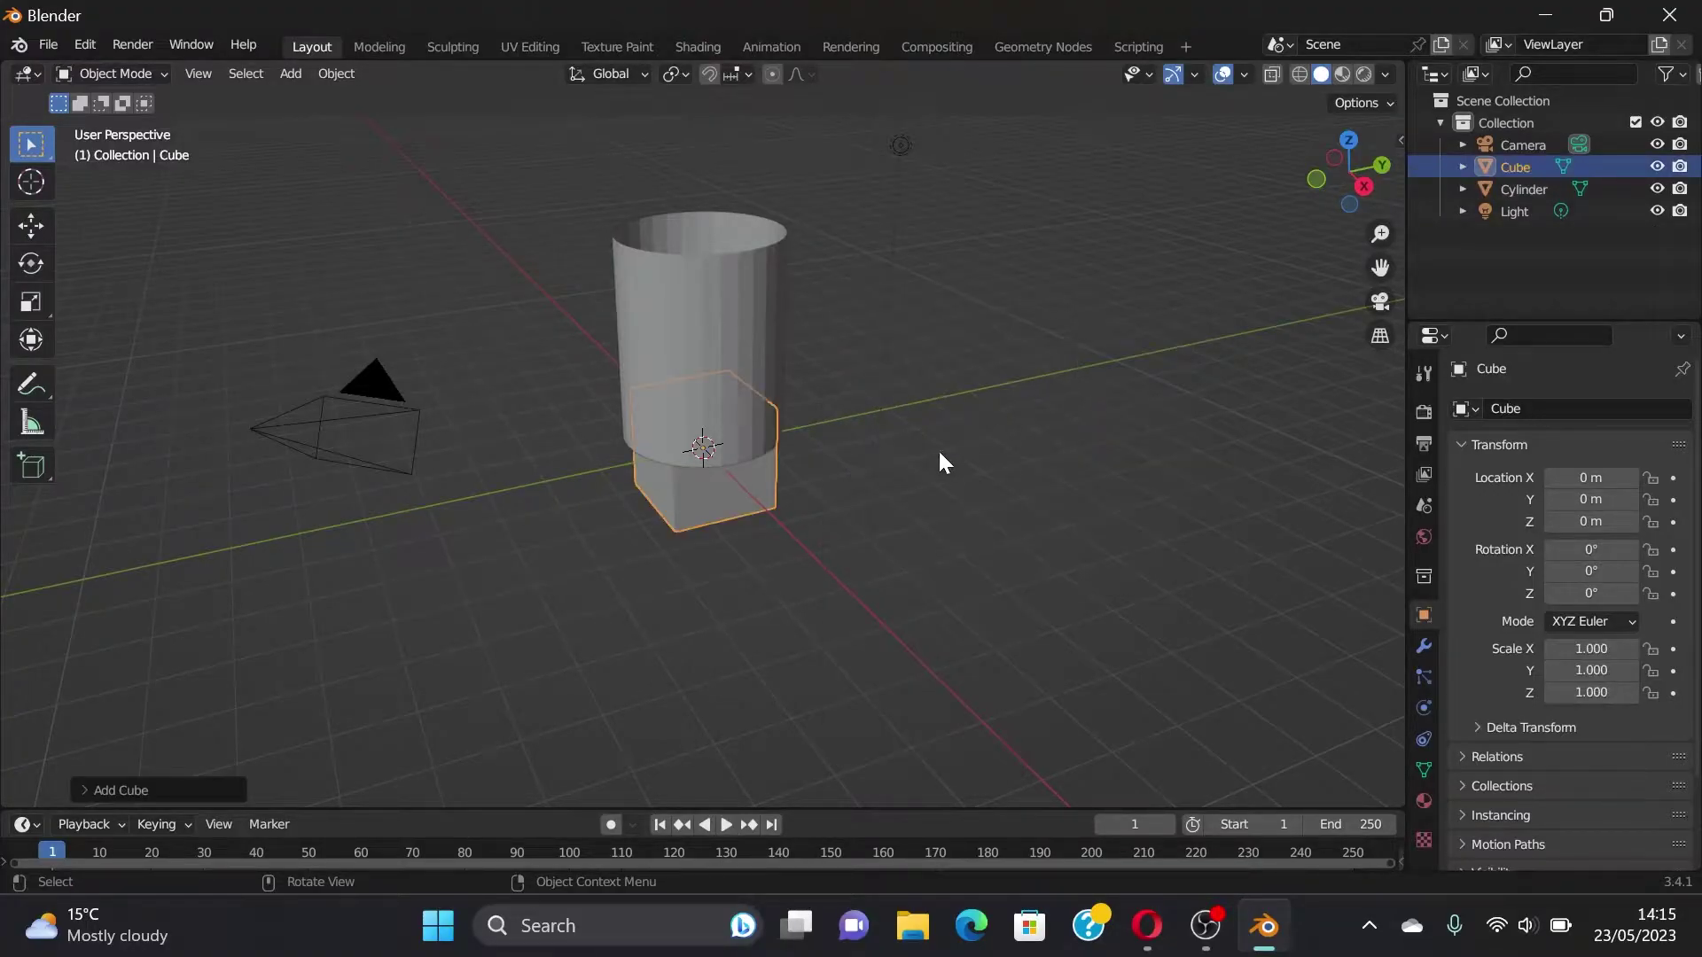
key(g)
key(z)
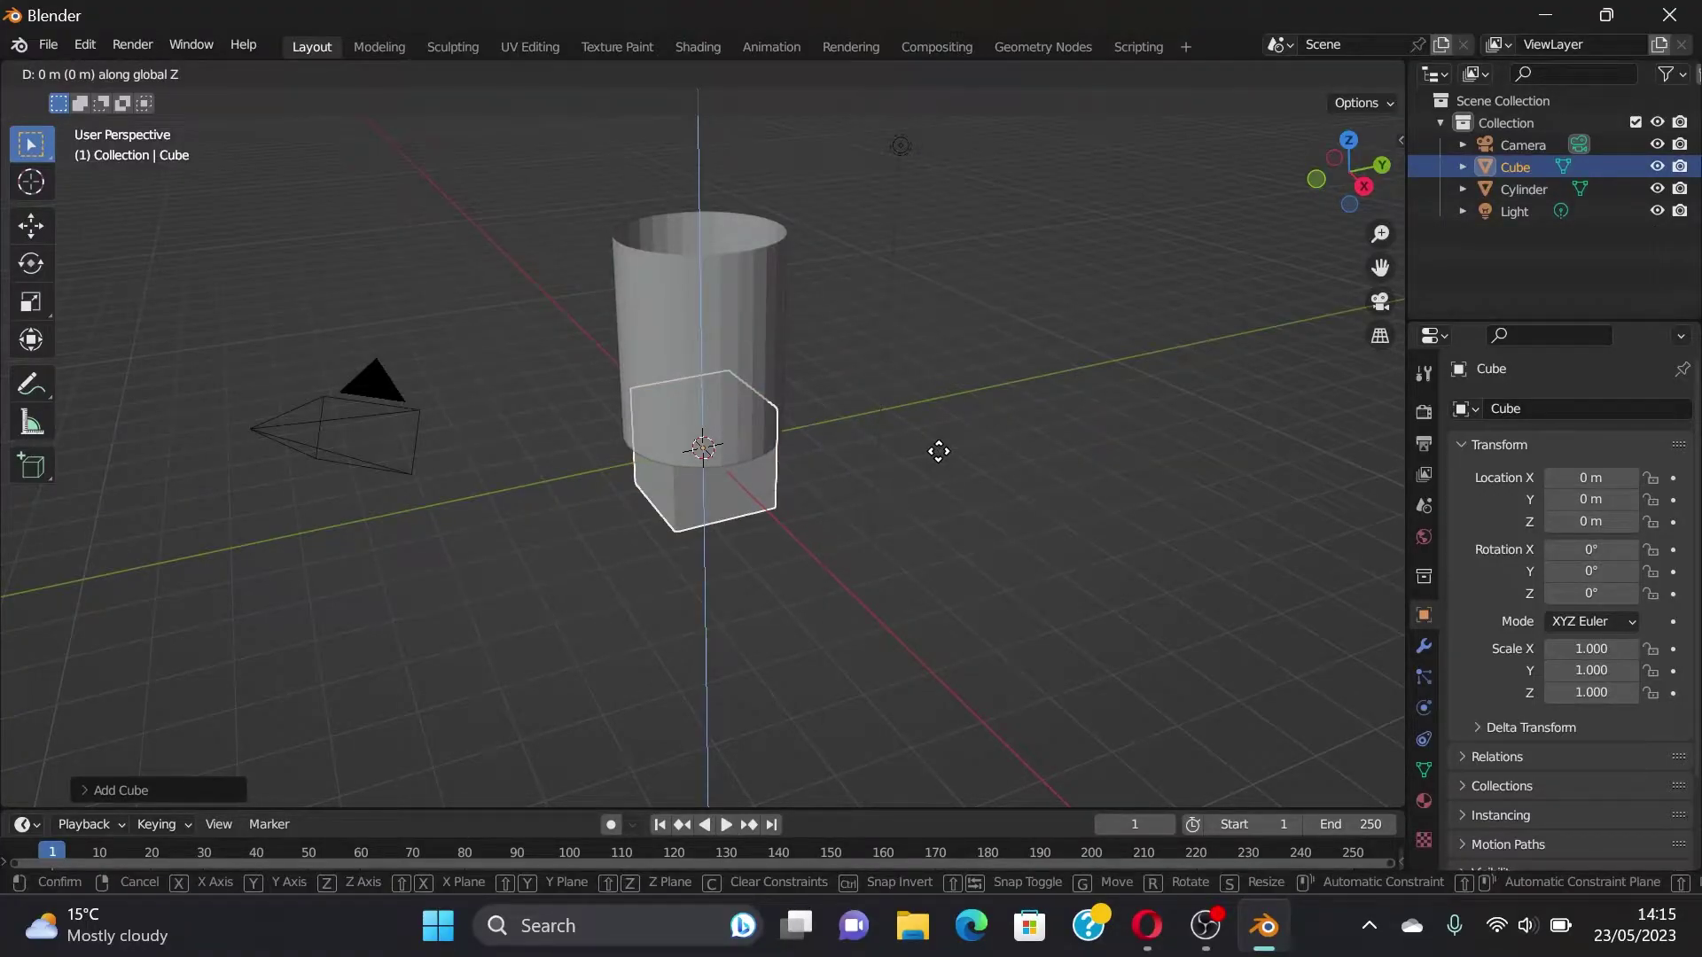
click(908, 378)
key(g)
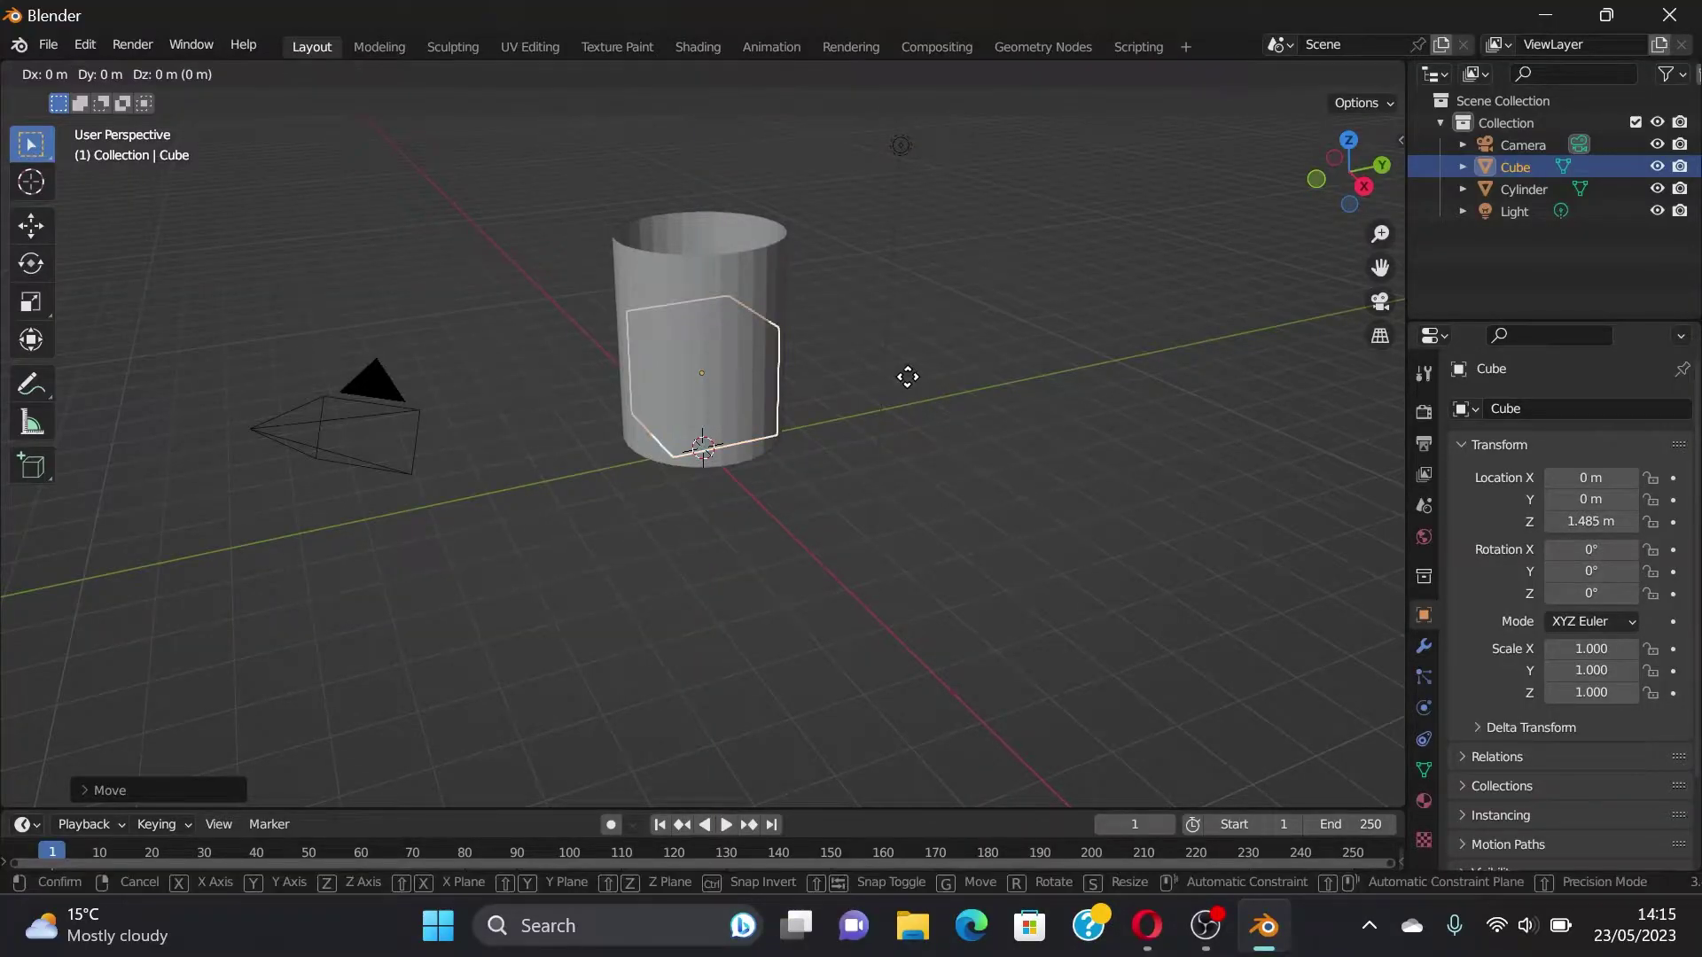
key(x)
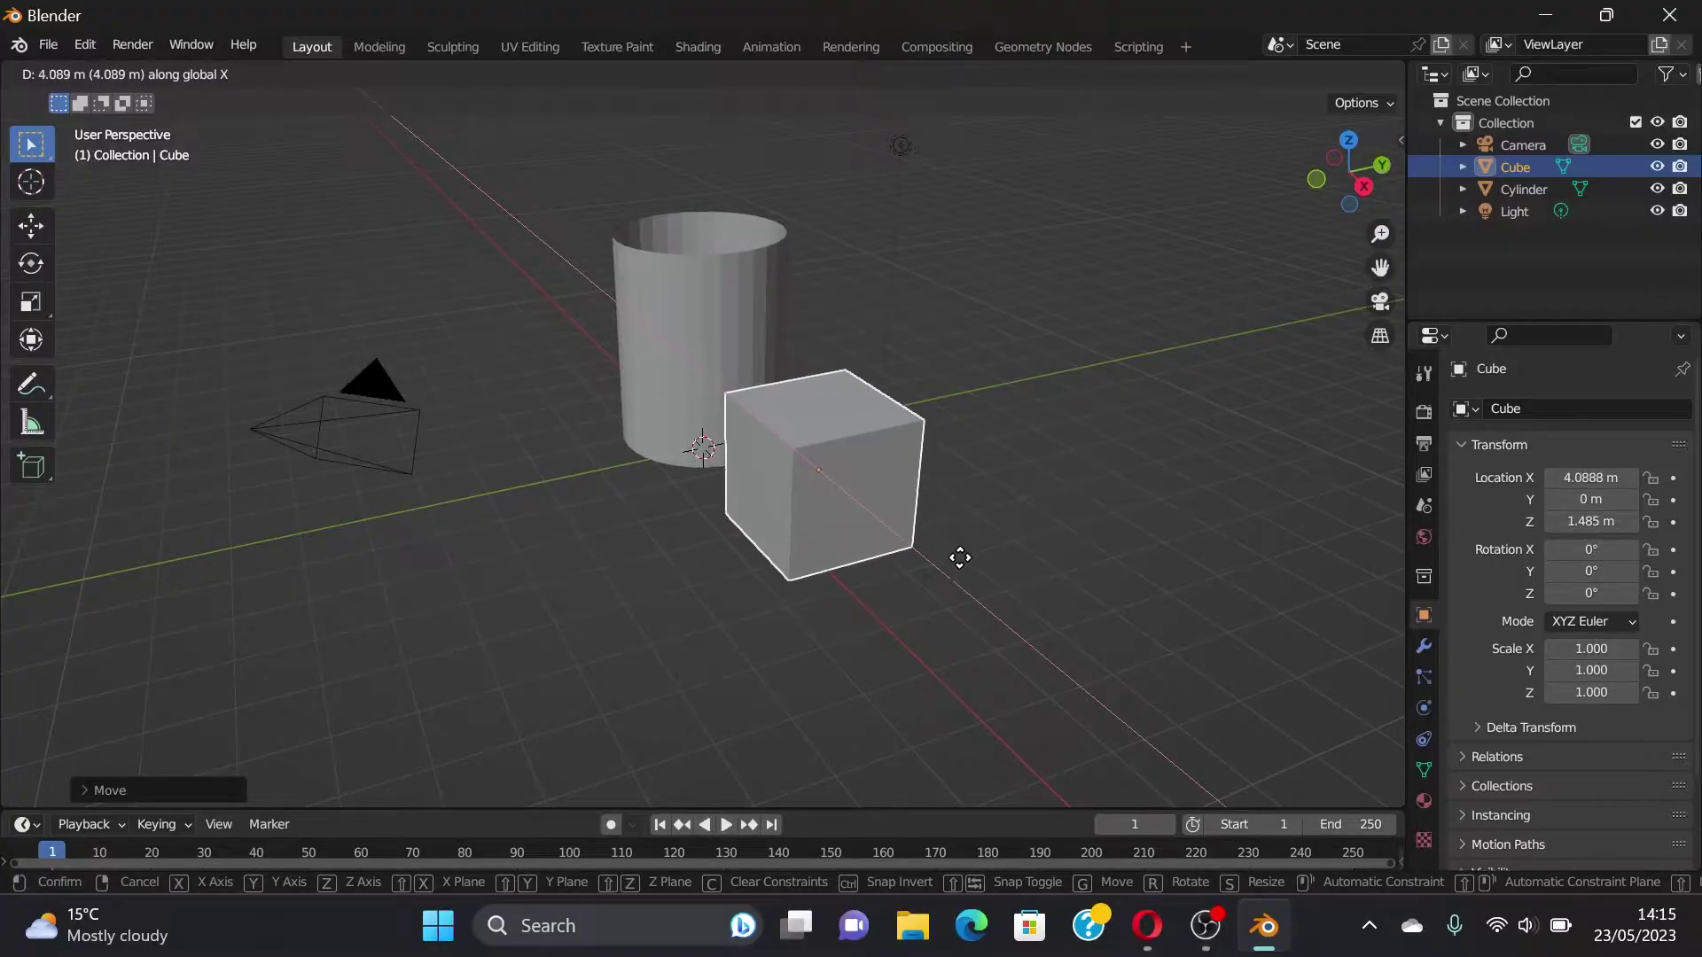
click(959, 560)
Step: Flatten the cube along Z into a thin slab and enter Edit Mode
key(s)
key(z)
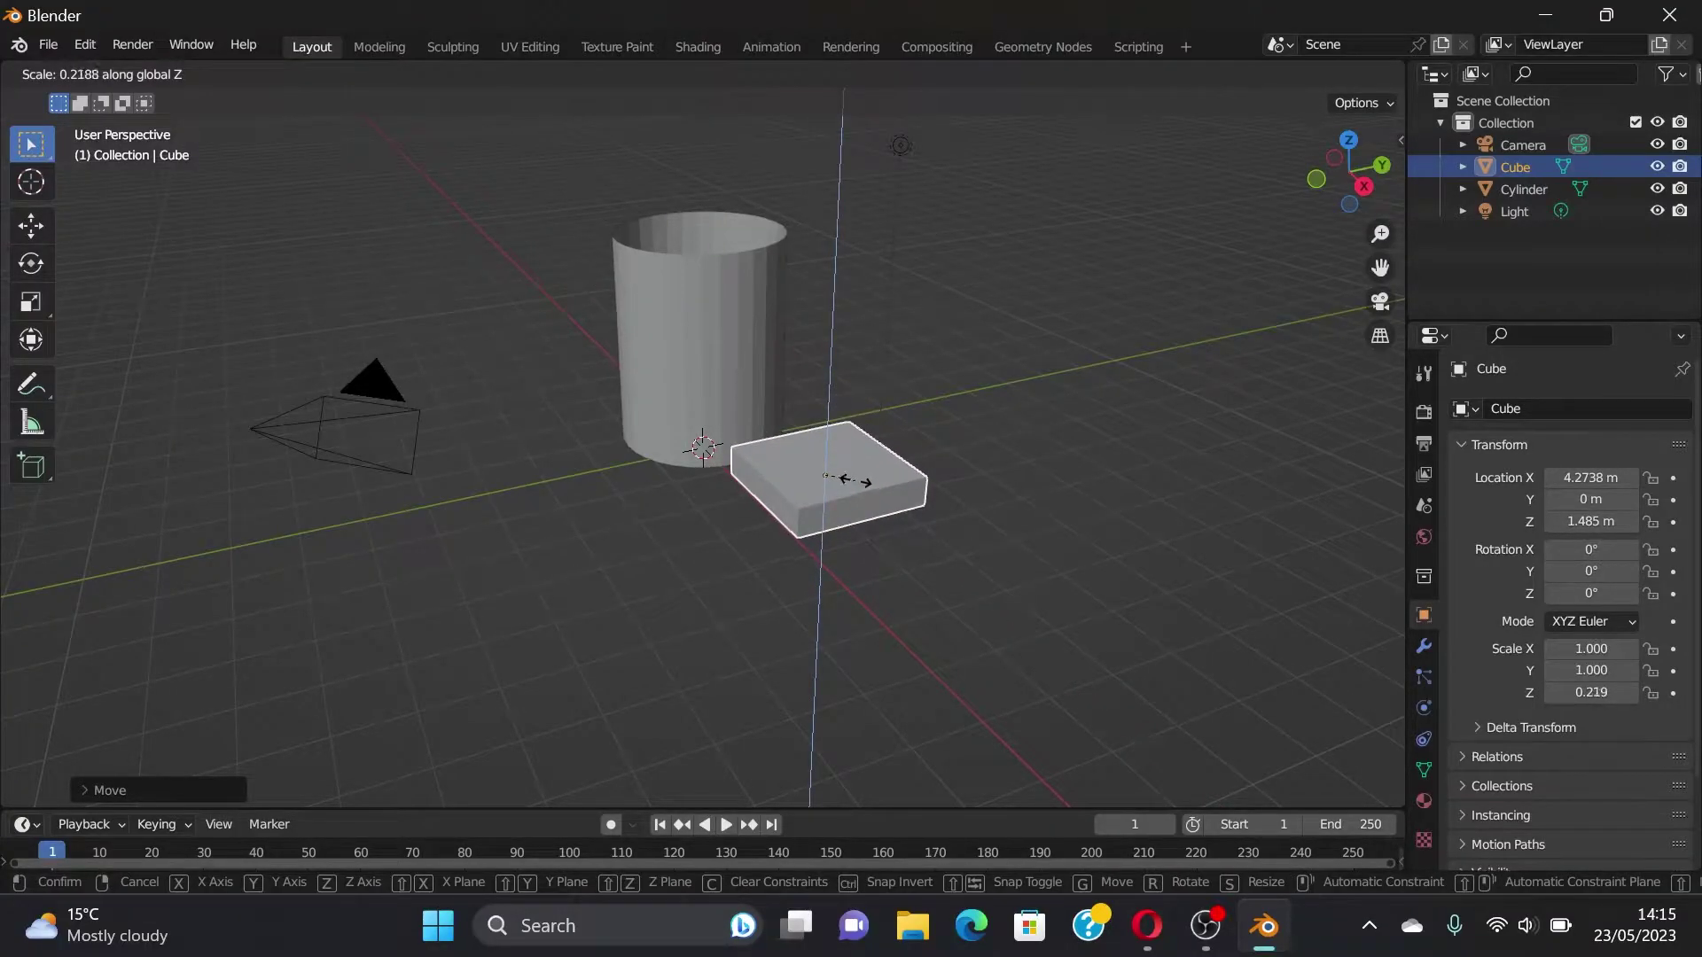
click(855, 480)
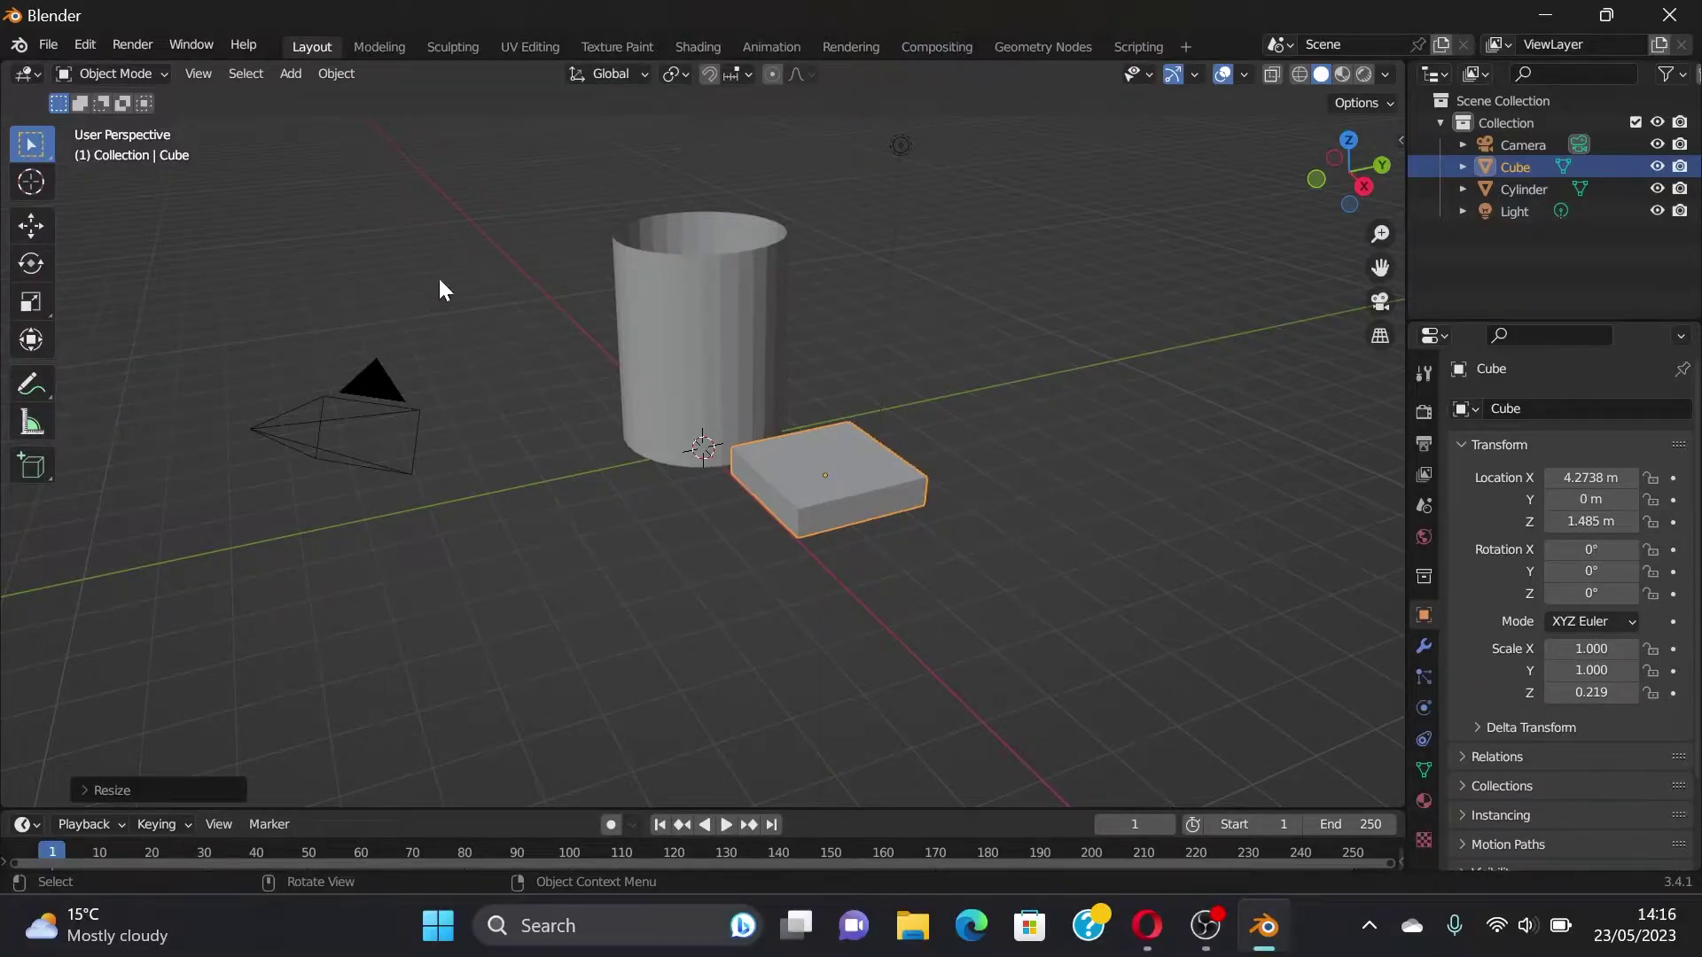
key(Tab)
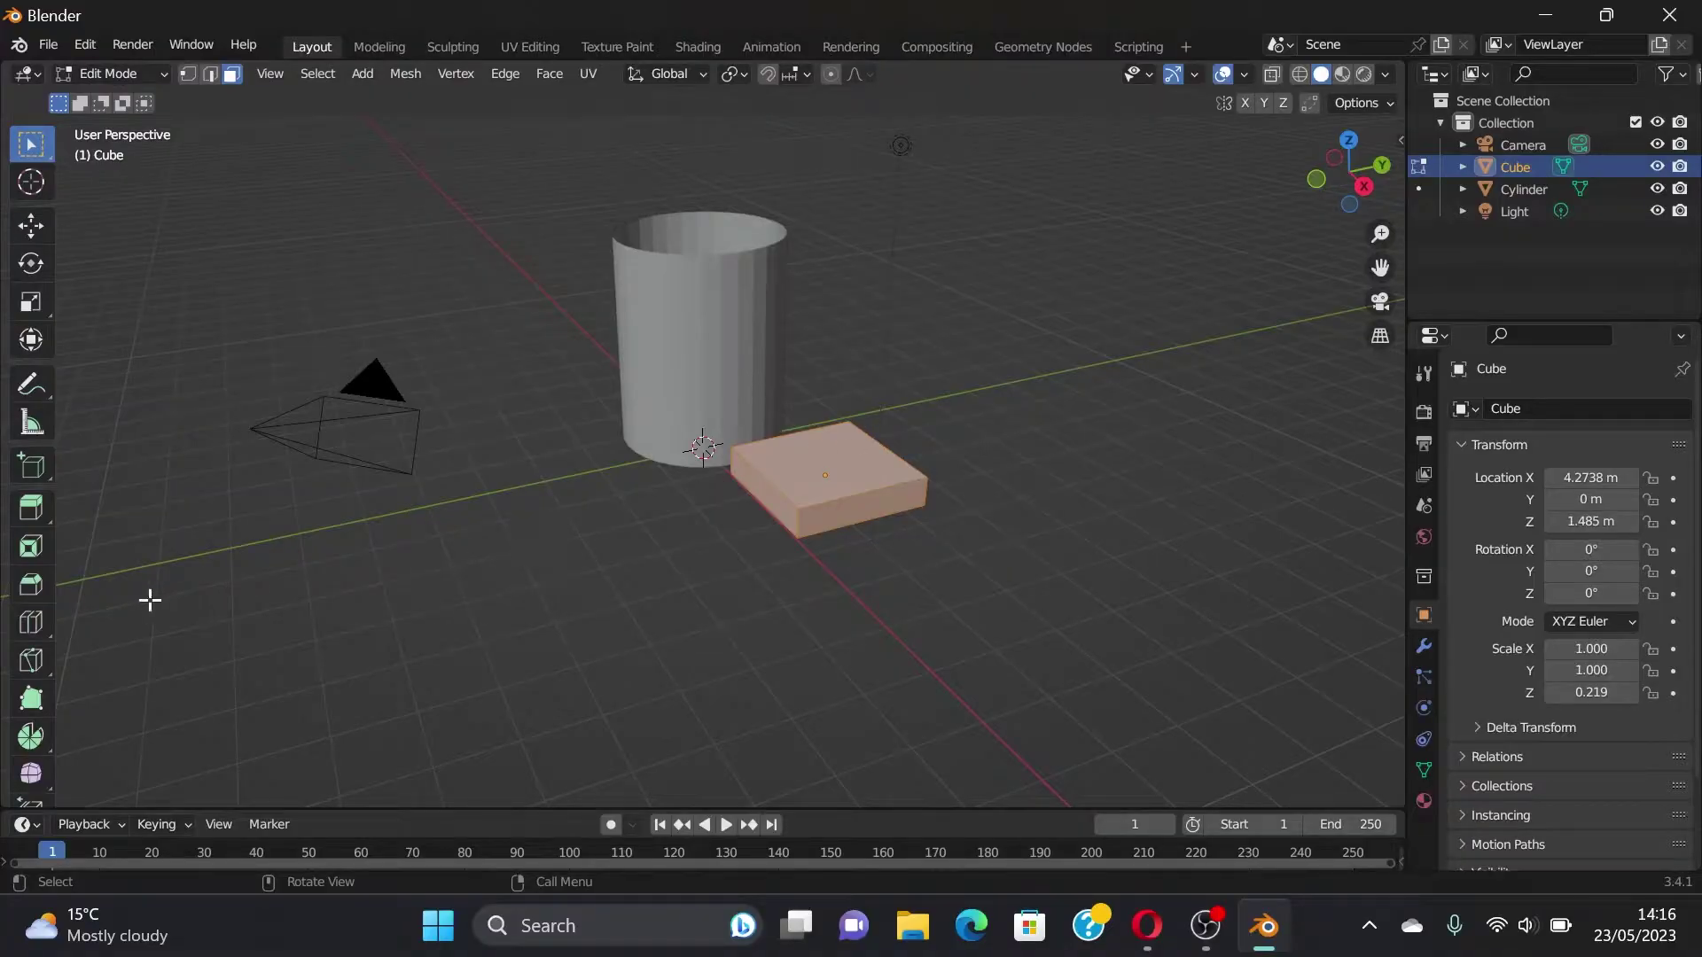
Step: Spin the slab around the Y axis into a curved half-ring arch over the tube
scroll(31, 675, down, 2)
click(32, 673)
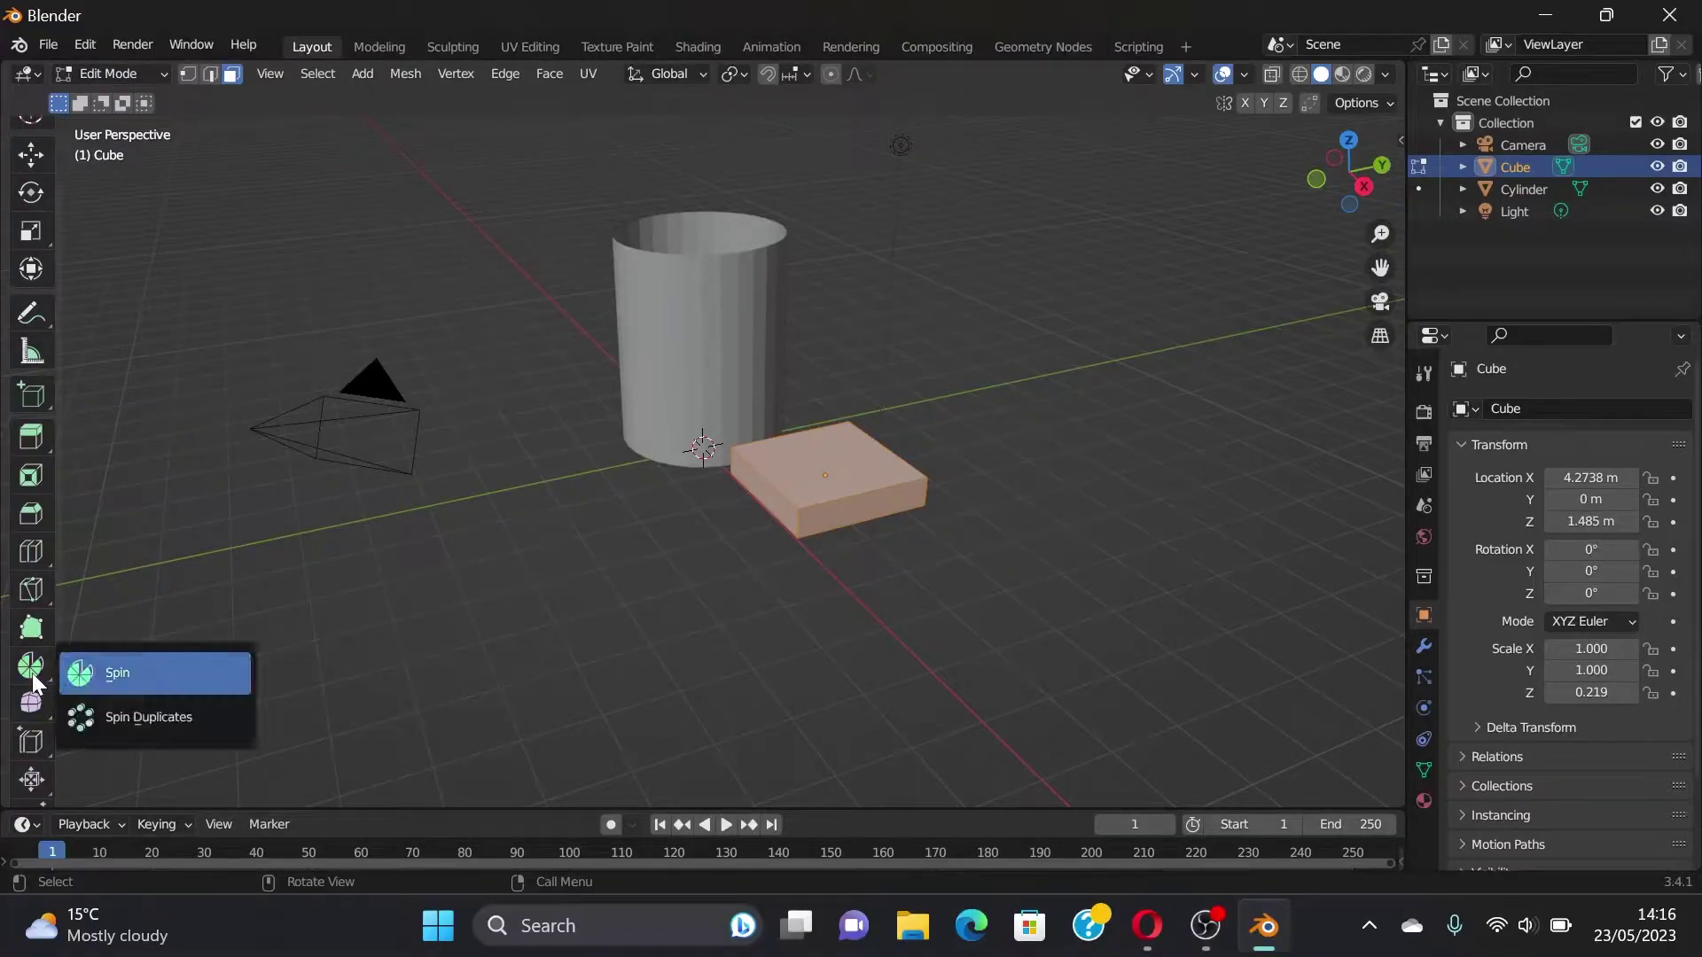
click(35, 673)
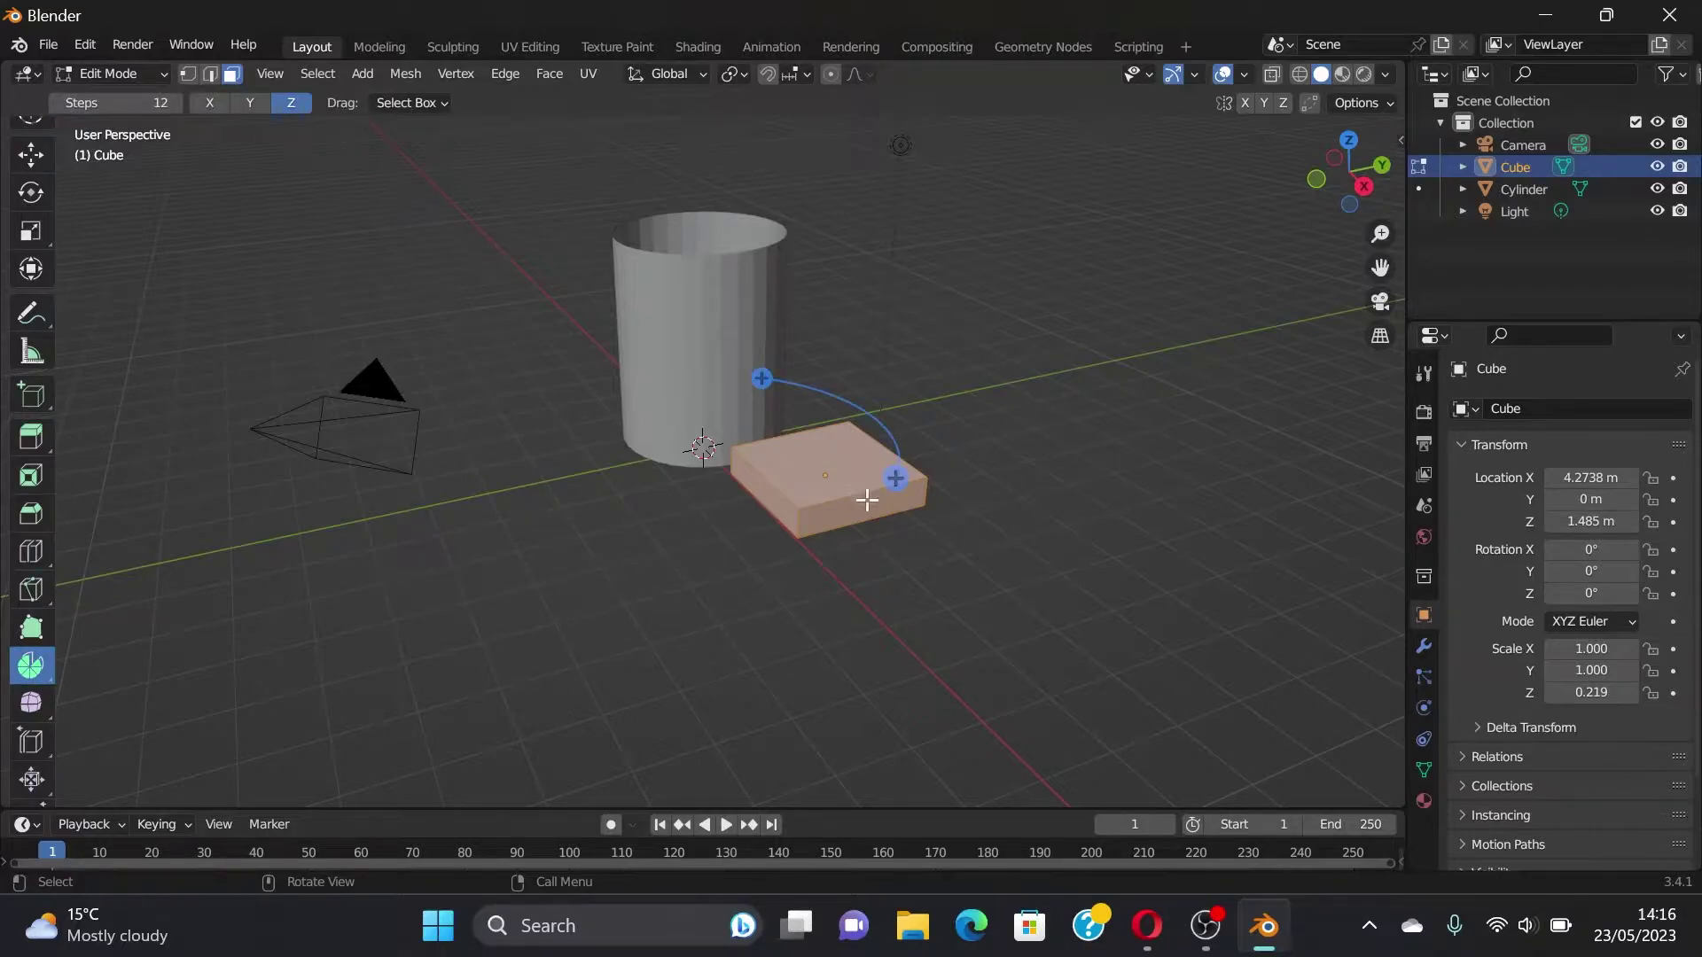
click(249, 103)
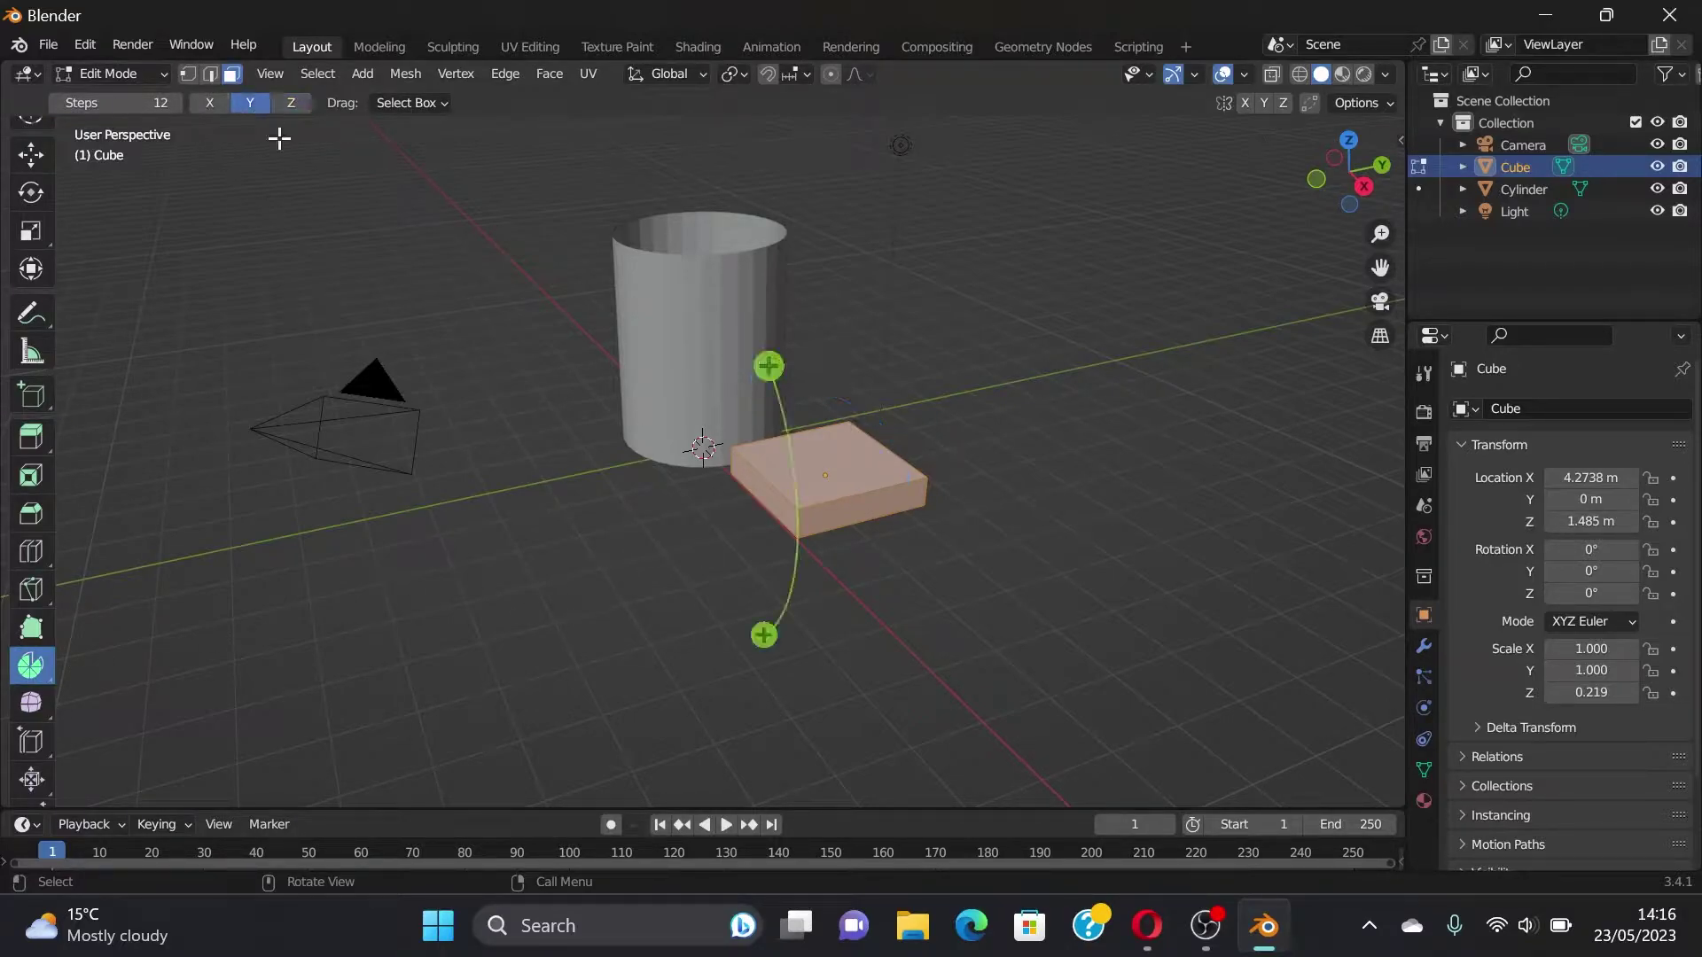
mouse_move(802, 400)
mouse_down()
mouse_move(617, 181)
mouse_move(764, 604)
mouse_move(747, 596)
mouse_move(732, 687)
mouse_move(661, 749)
mouse_move(562, 668)
mouse_move(499, 452)
mouse_move(521, 531)
mouse_move(508, 489)
mouse_move(795, 601)
mouse_up()
key(ctrl+z)
drag(767, 367, 732, 291)
Step: Apply smooth shading and auto smooth to the arch in Object Mode
key(Tab)
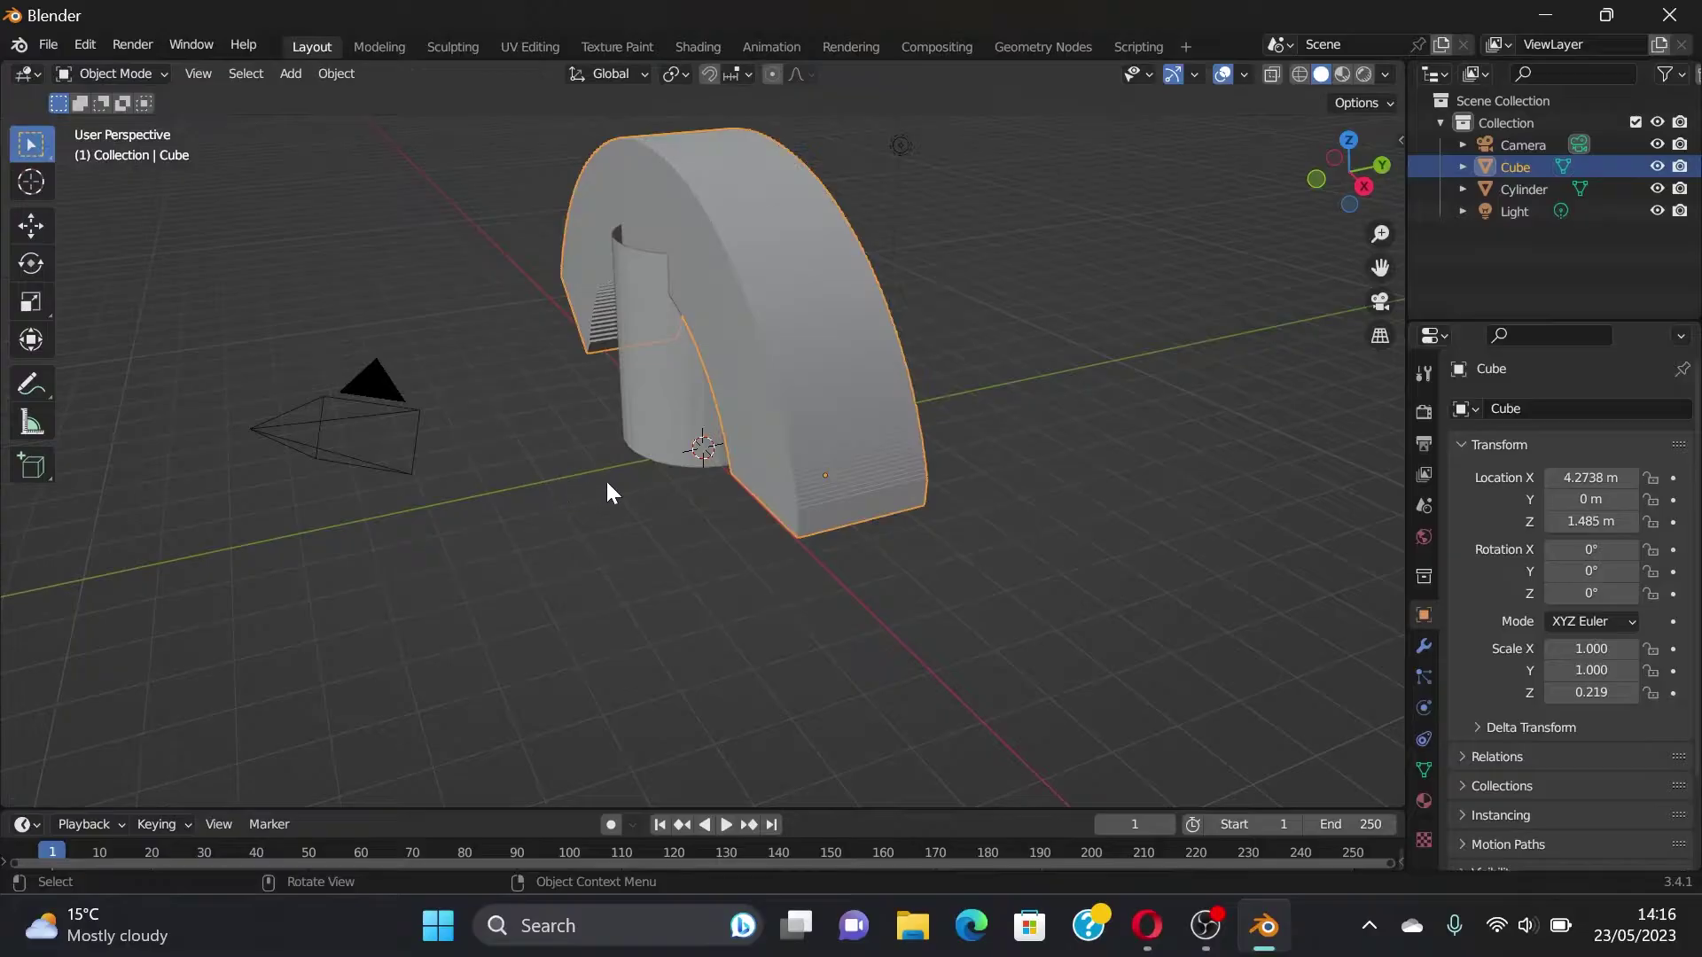
right_click(875, 442)
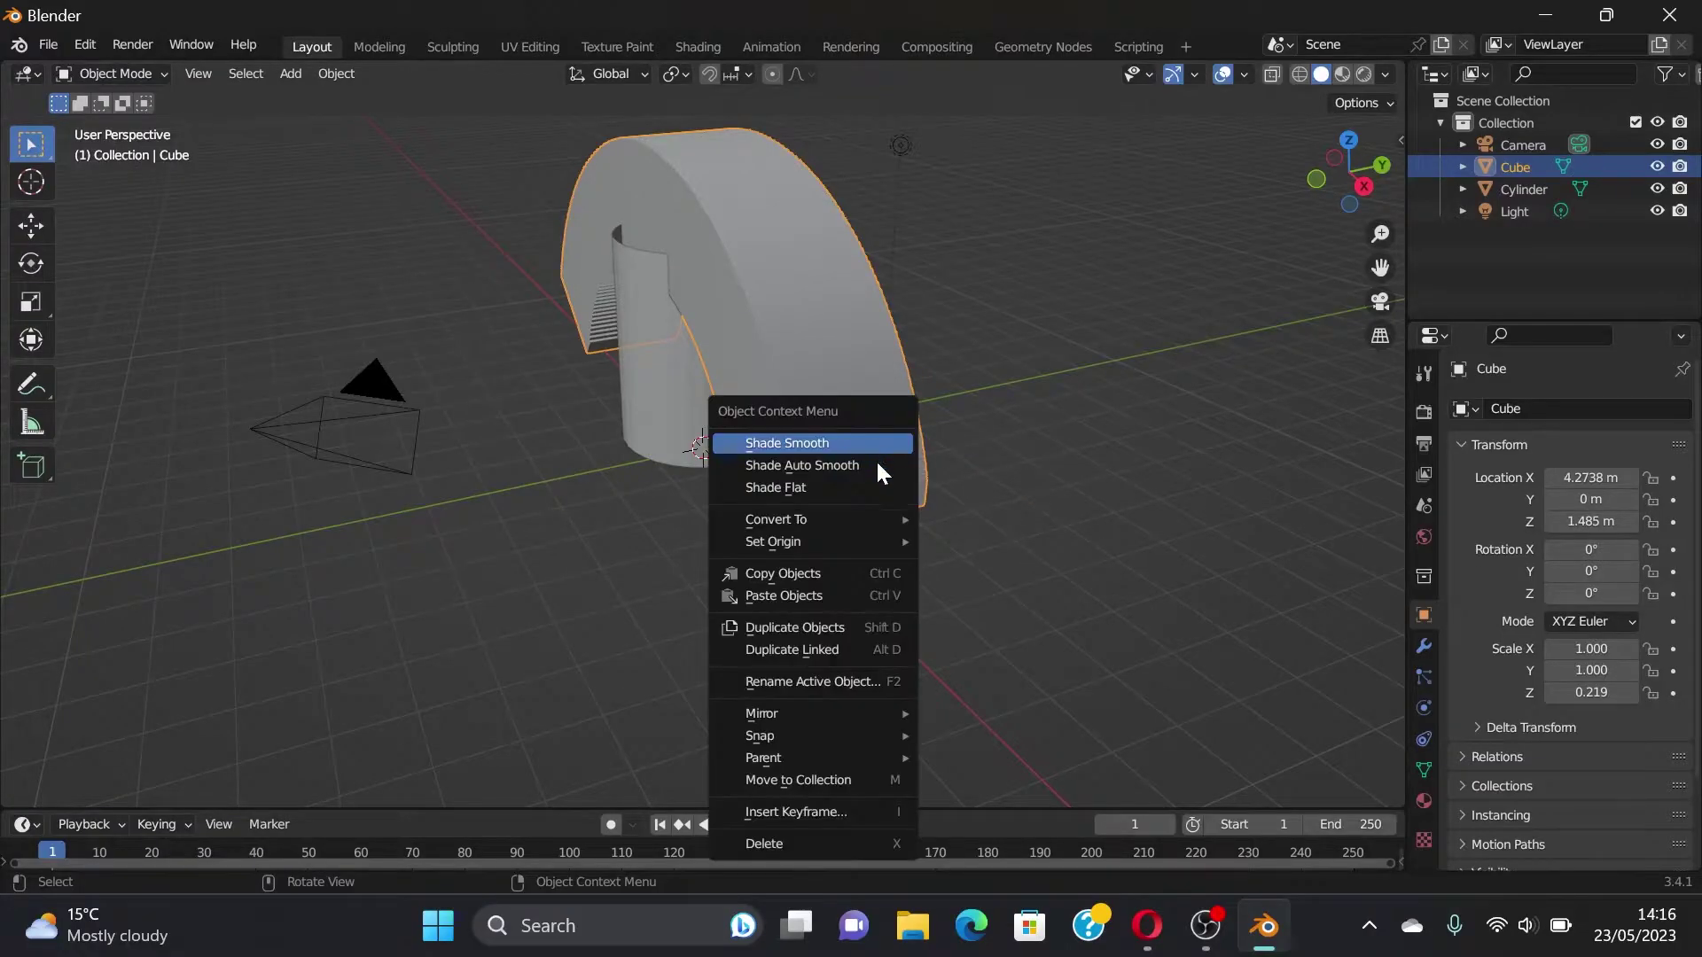
click(872, 441)
right_click(867, 434)
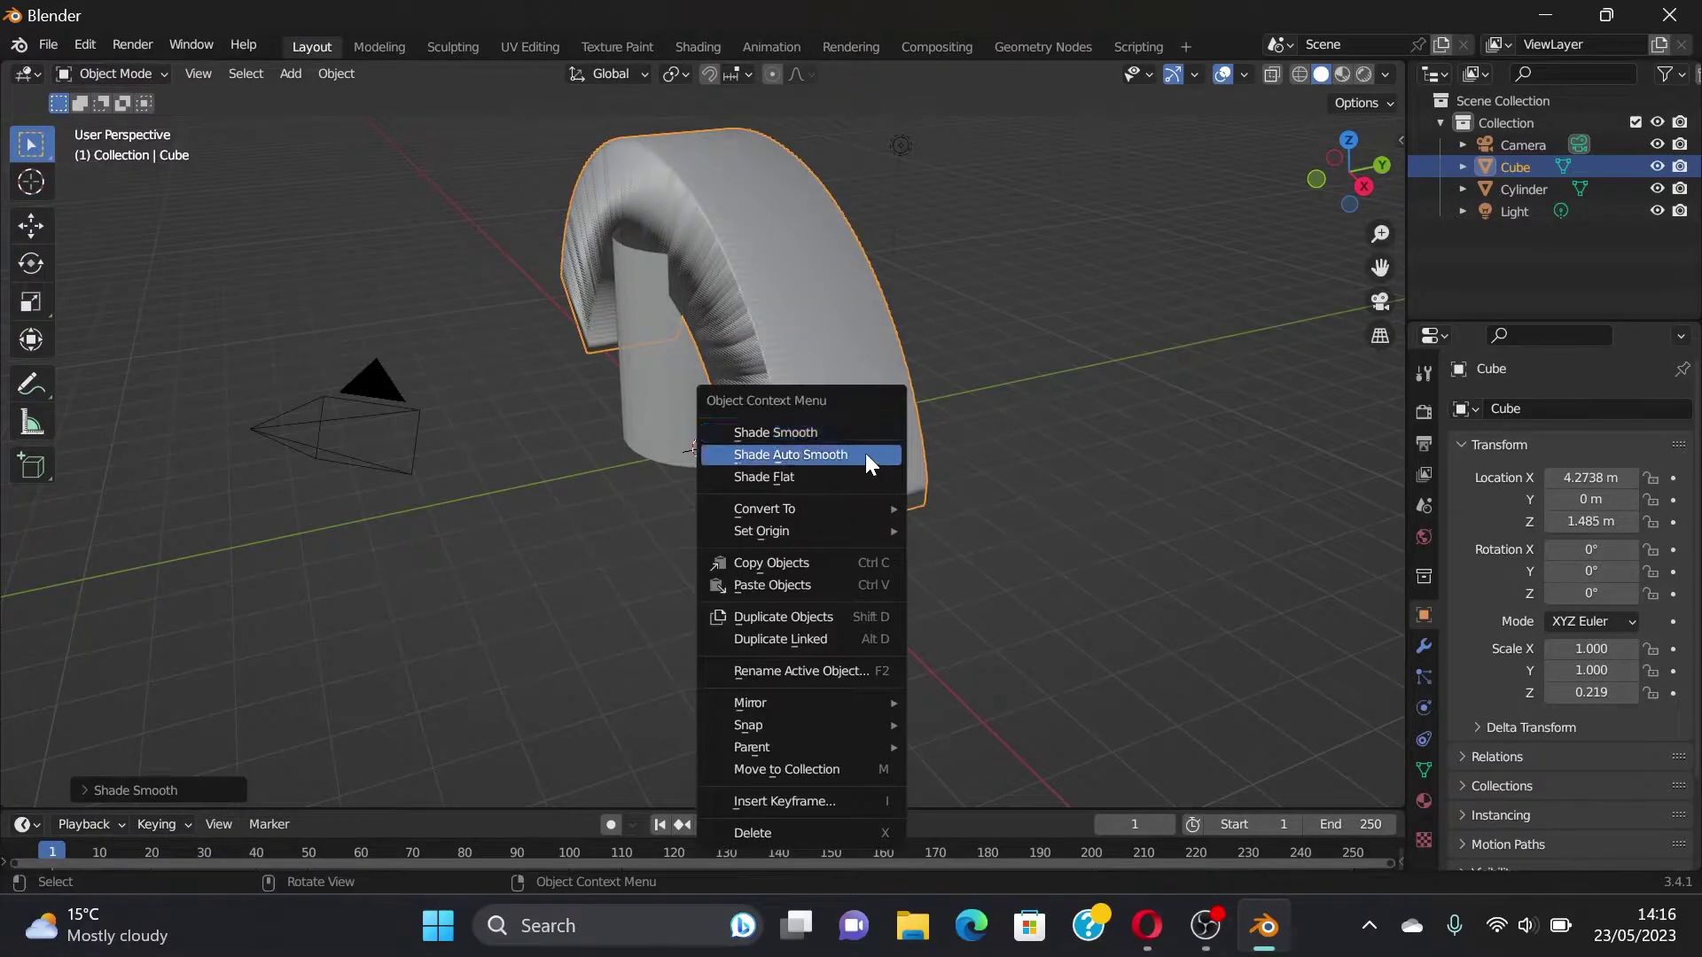
click(865, 454)
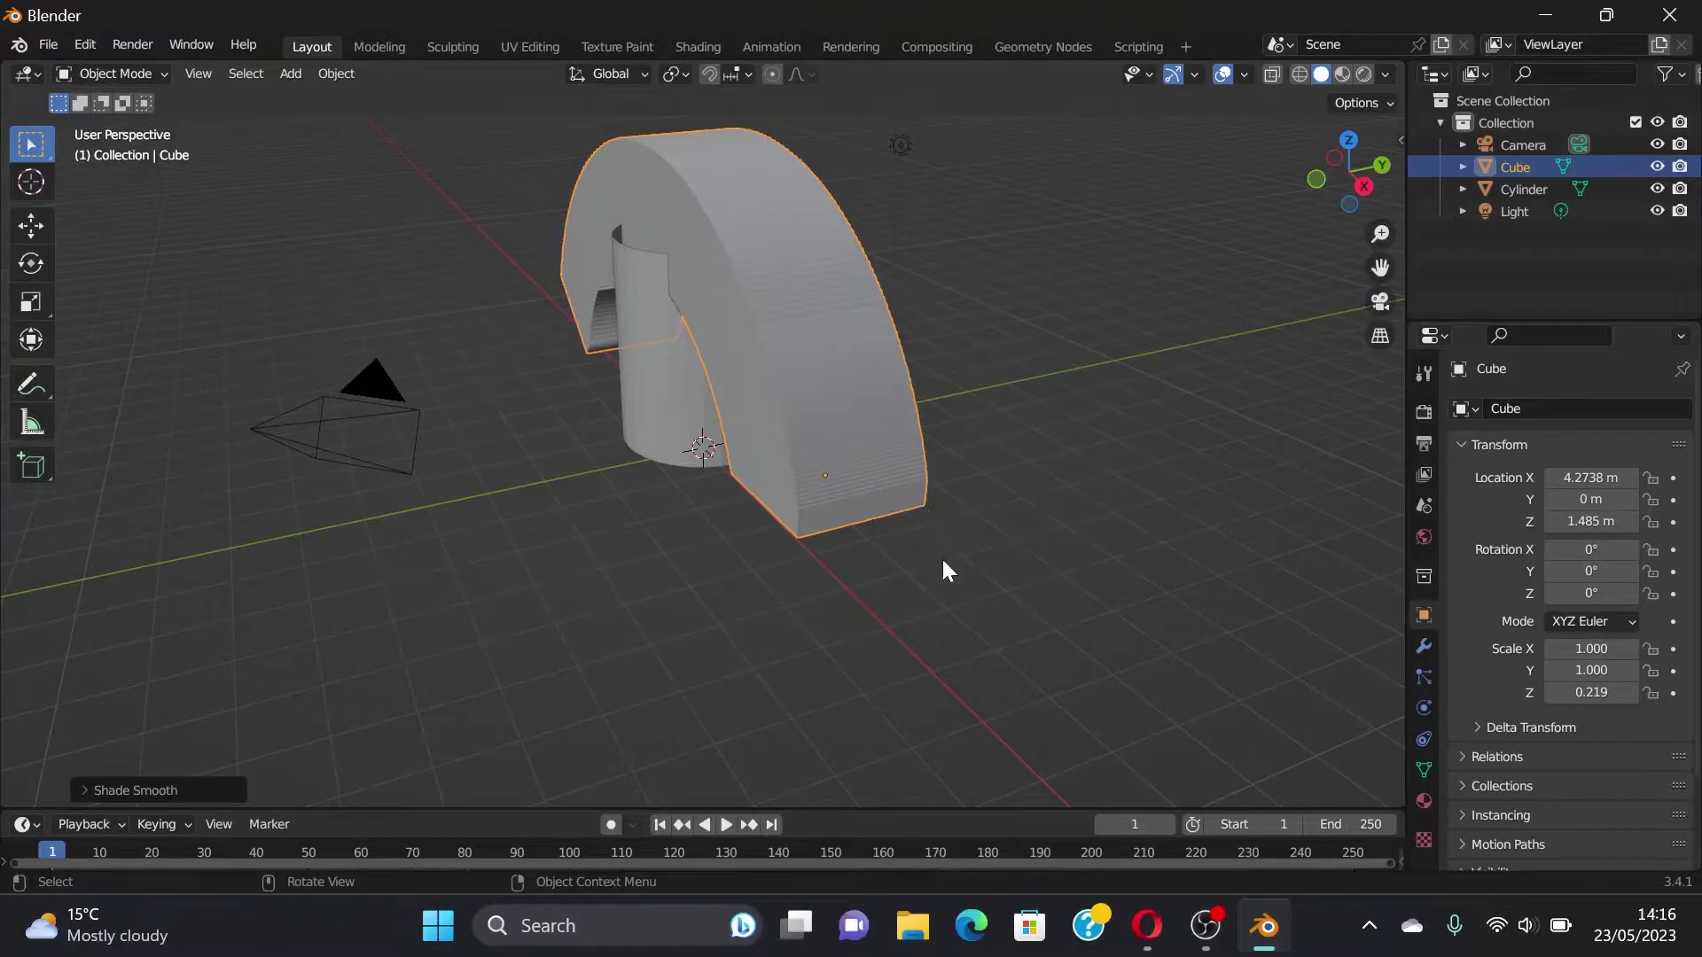
Step: Shrink the arch to about 0.29 scale and lift it above the cup's rim
key(s)
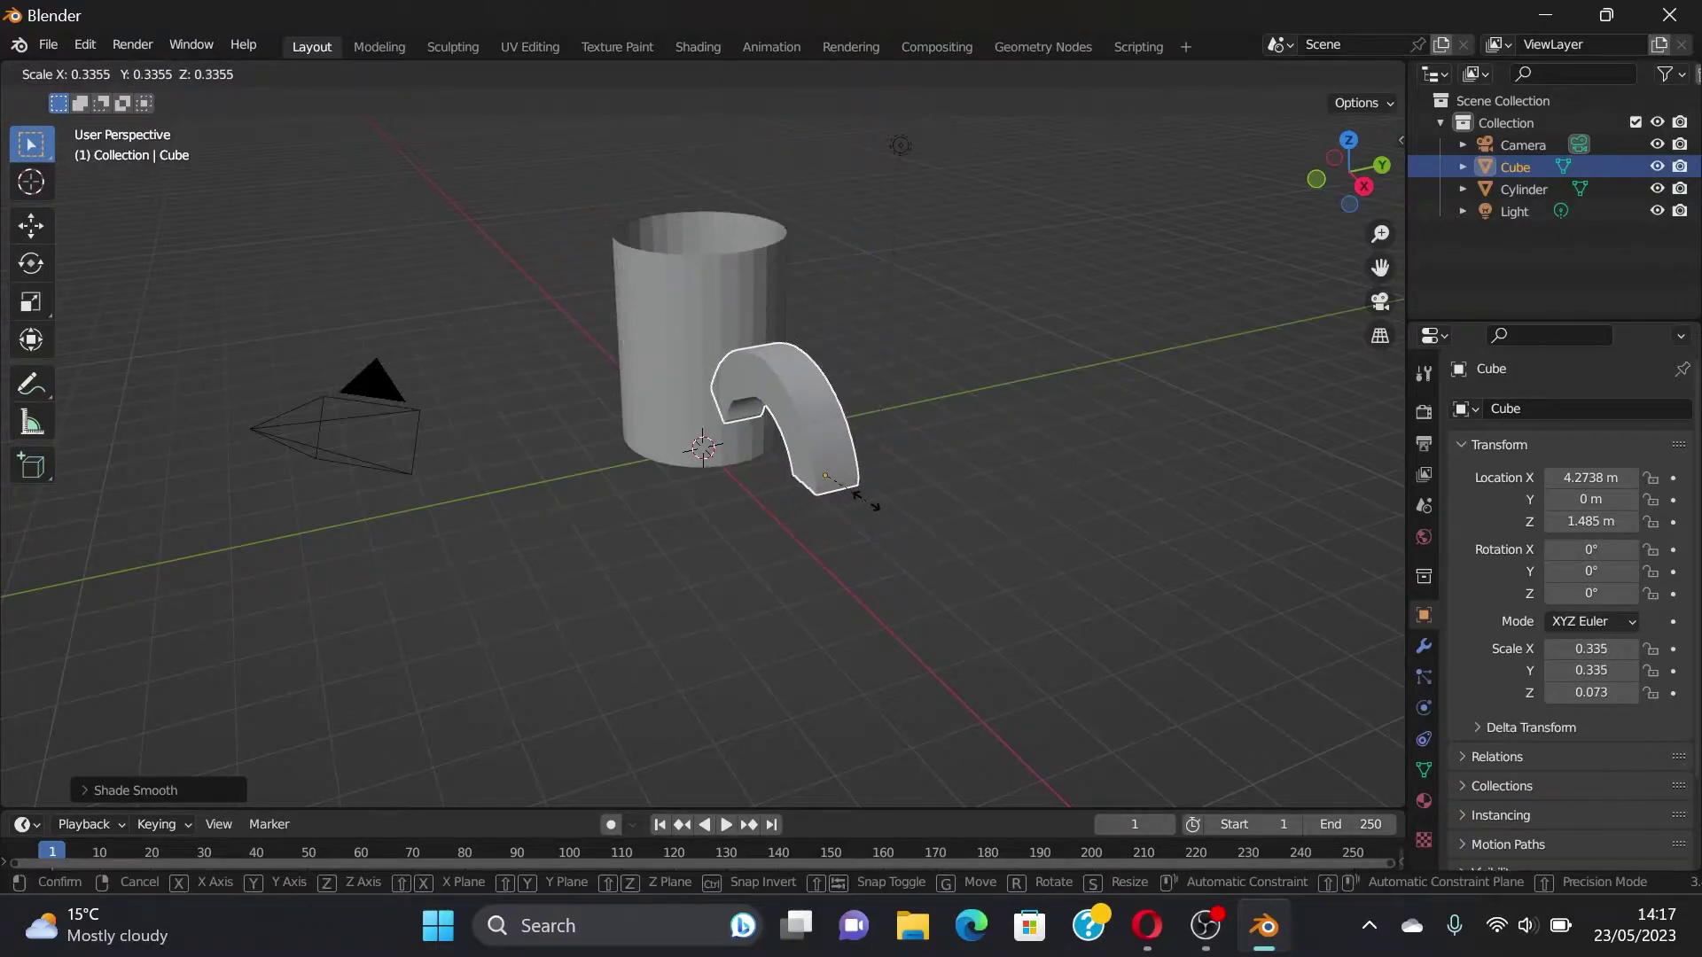
click(864, 512)
key(g)
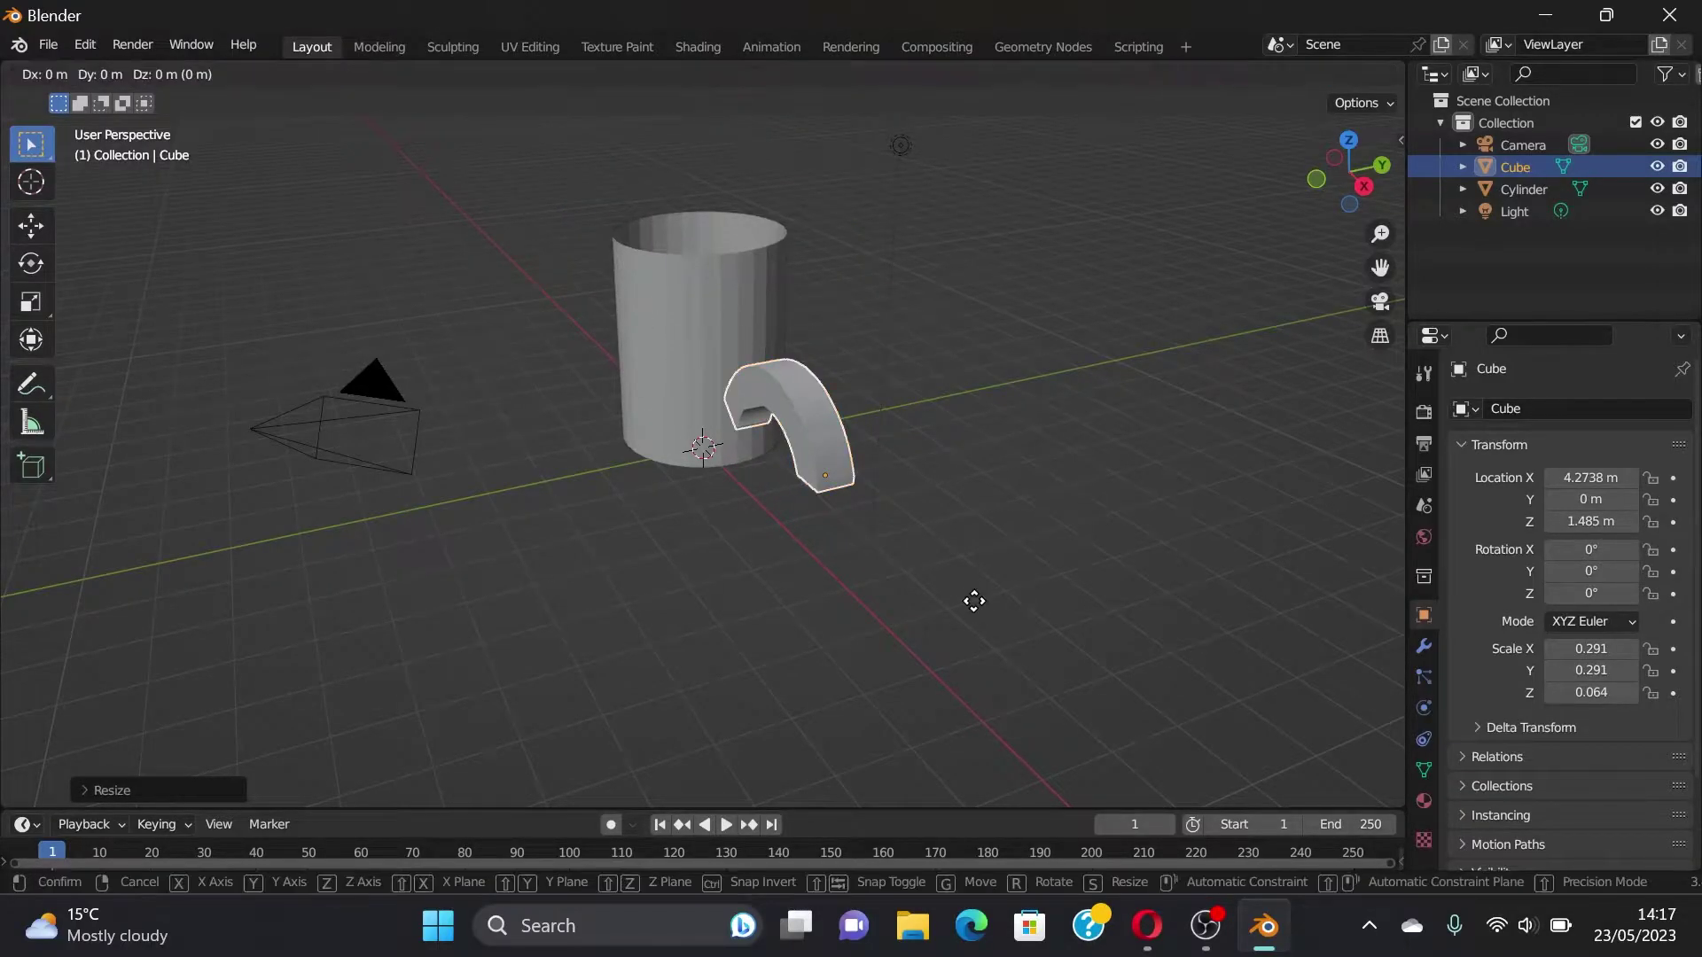
key(z)
click(924, 387)
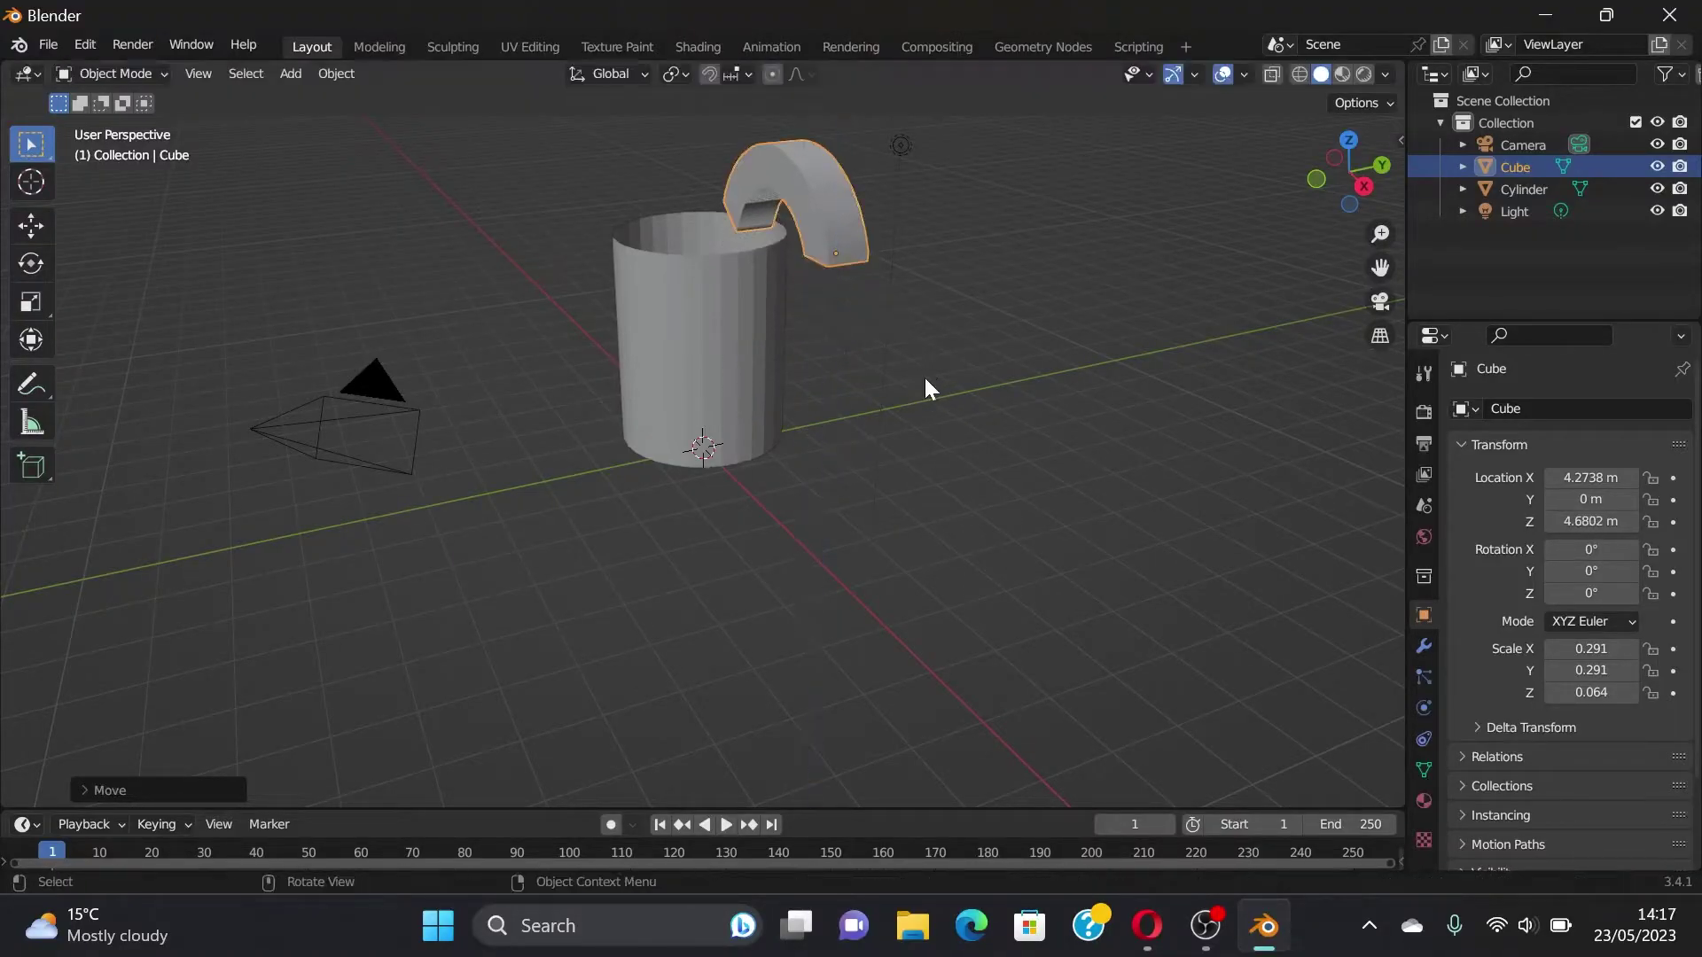
middle_drag(927, 402, 1090, 410)
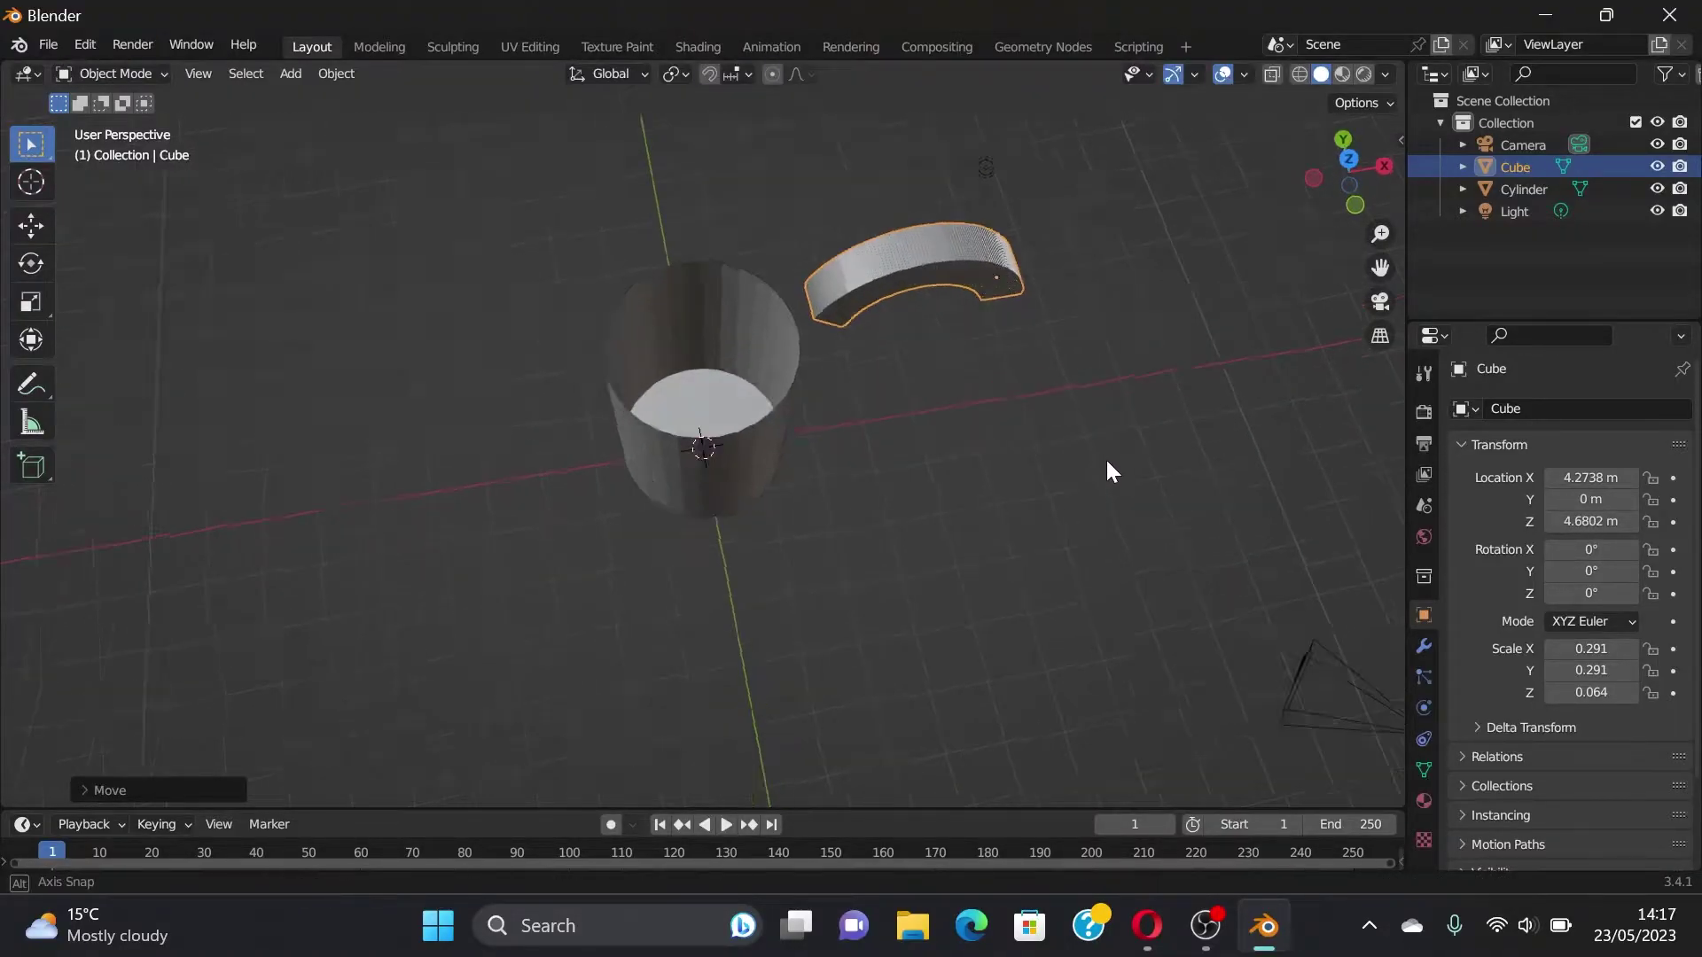
Step: Move the arch along X over the cylinder and lower it onto the rim
key(g)
key(x)
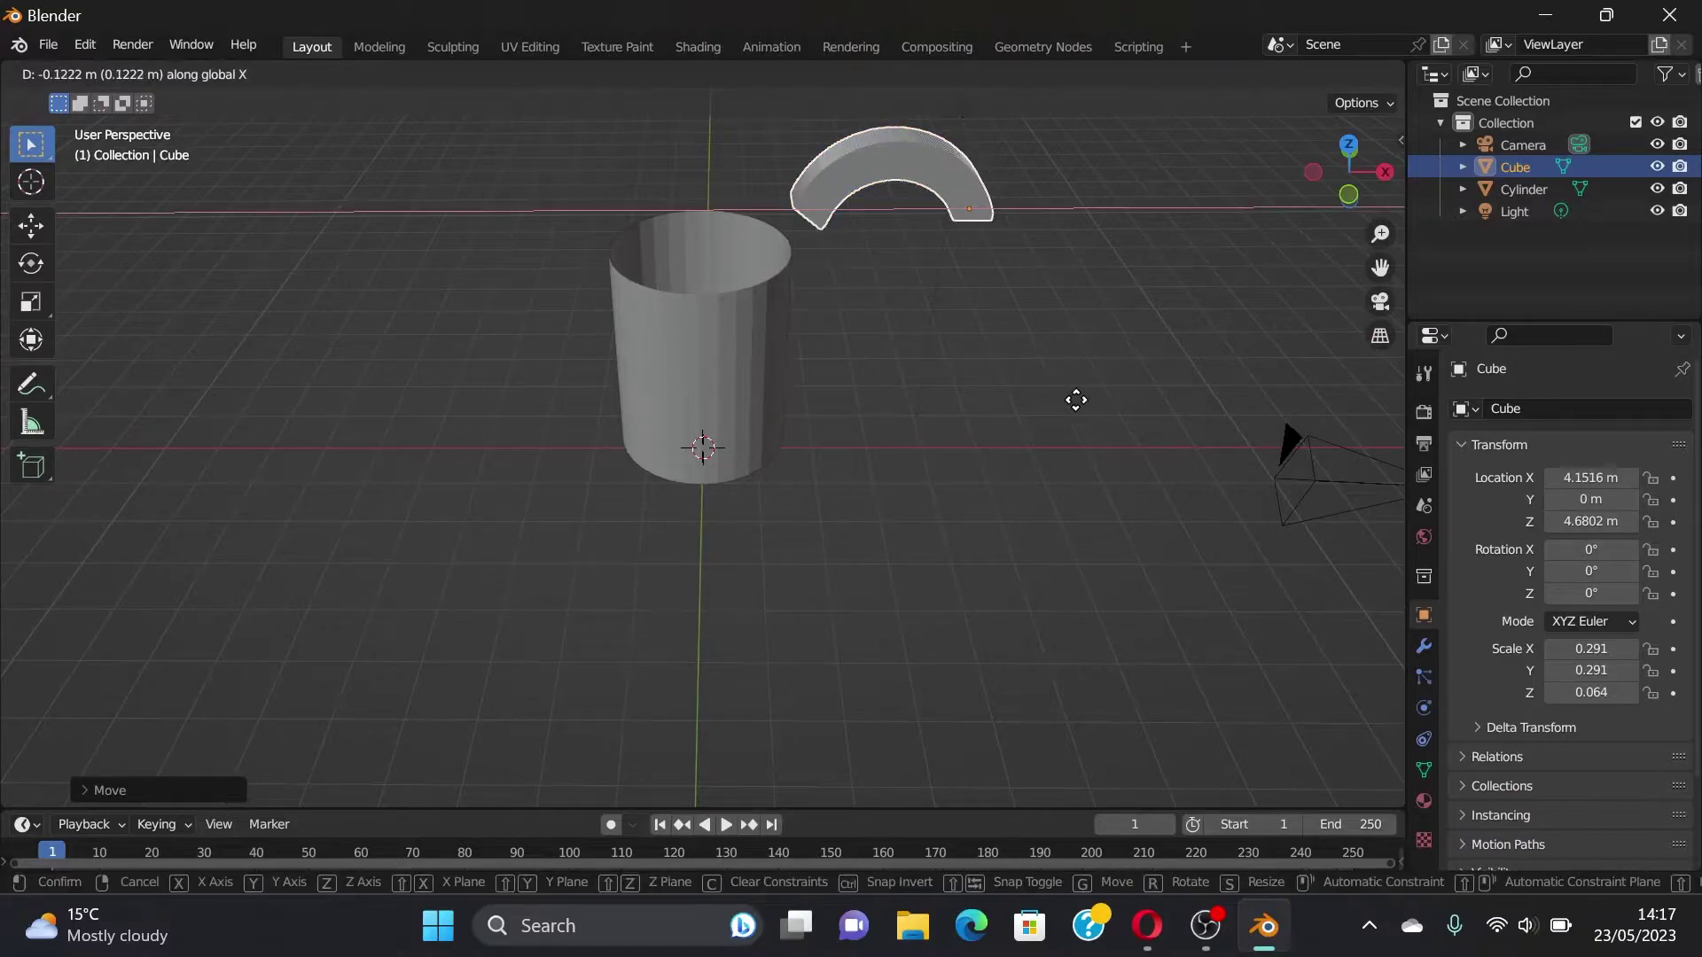
click(895, 397)
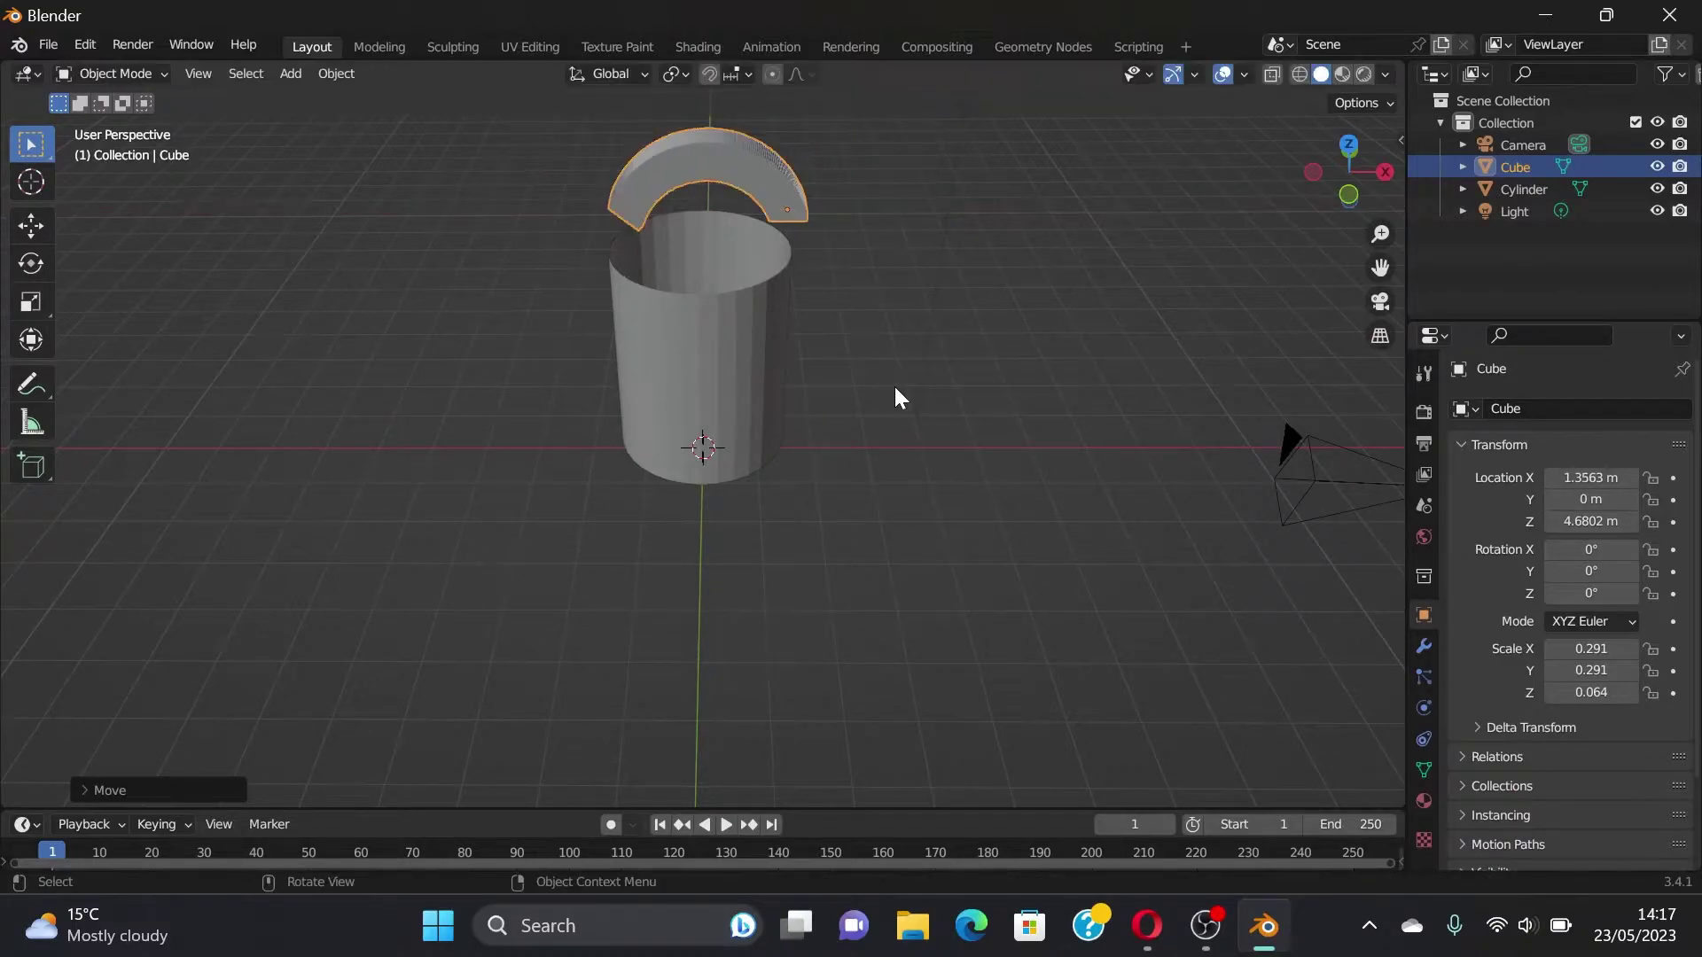
key(g)
key(z)
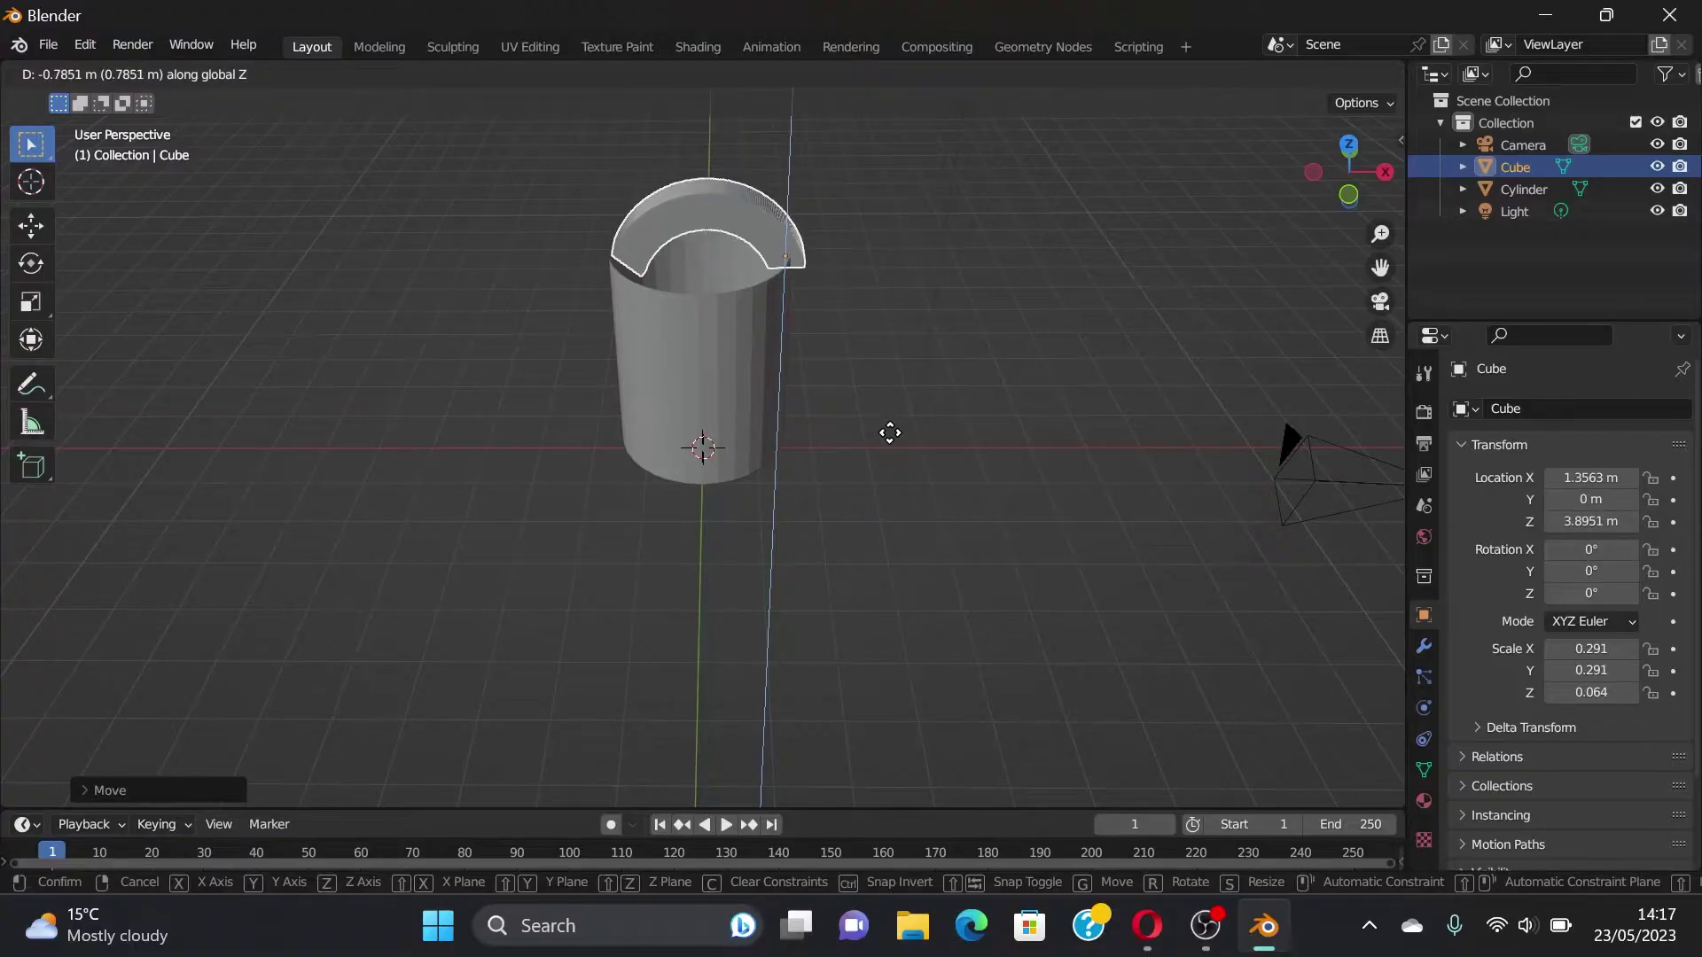
click(884, 436)
Step: Enlarge the arch to about 0.316 scale with a small X nudge
key(s)
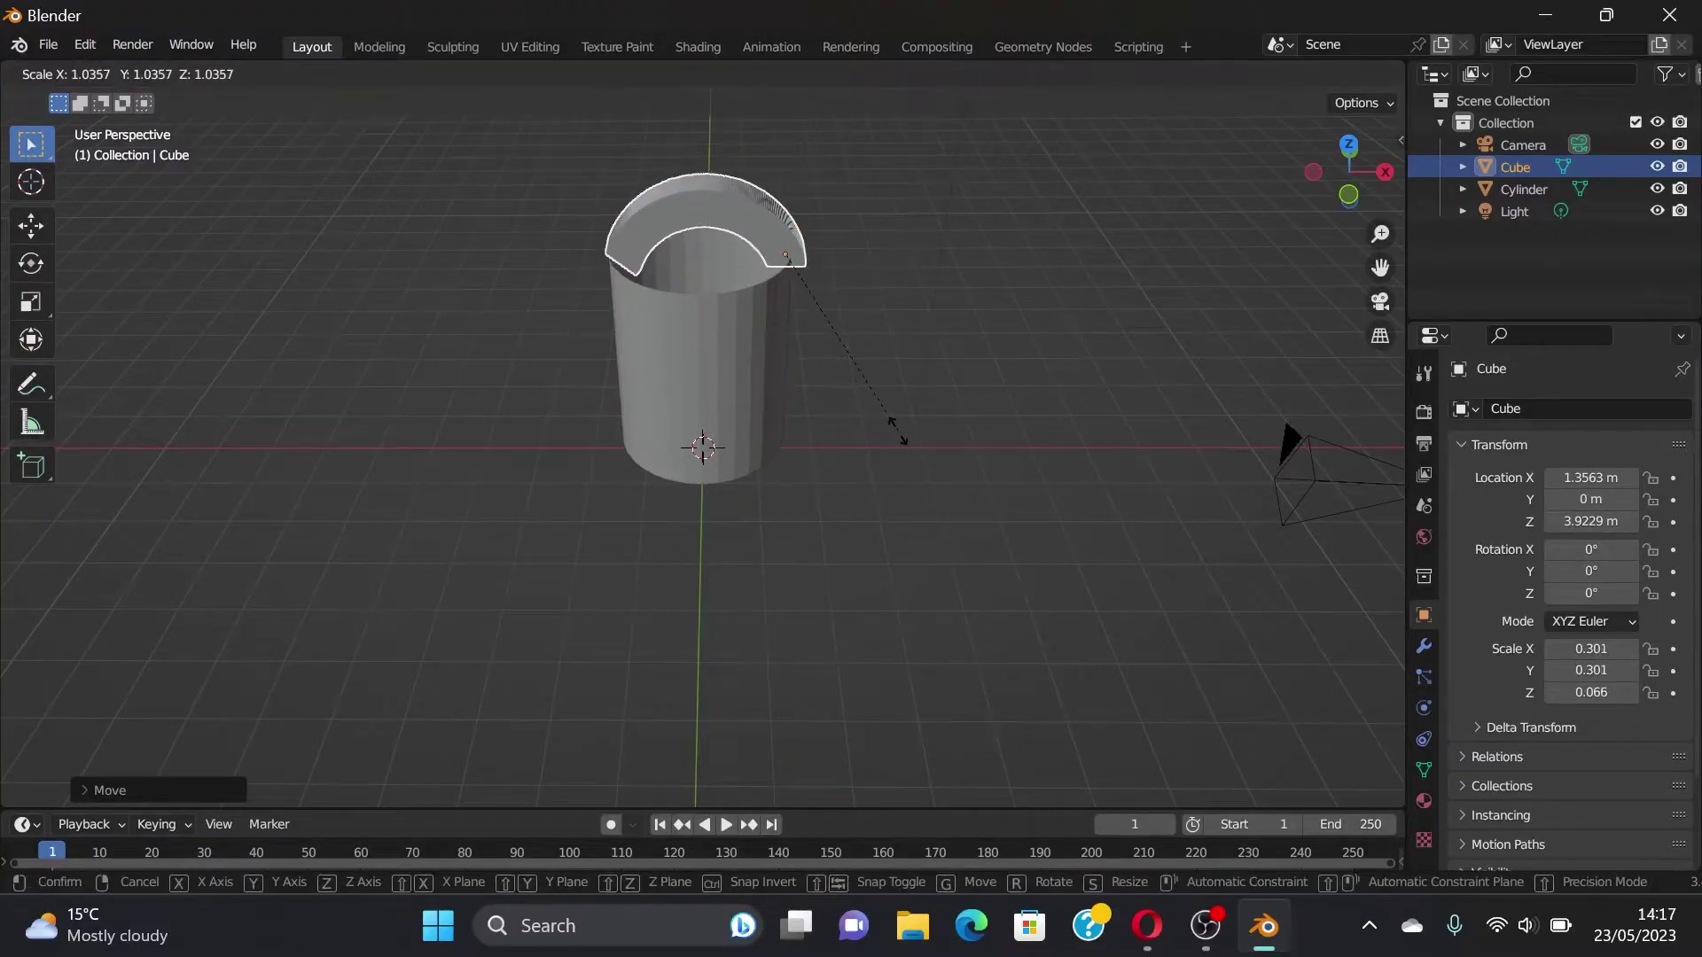
click(900, 440)
key(g)
key(x)
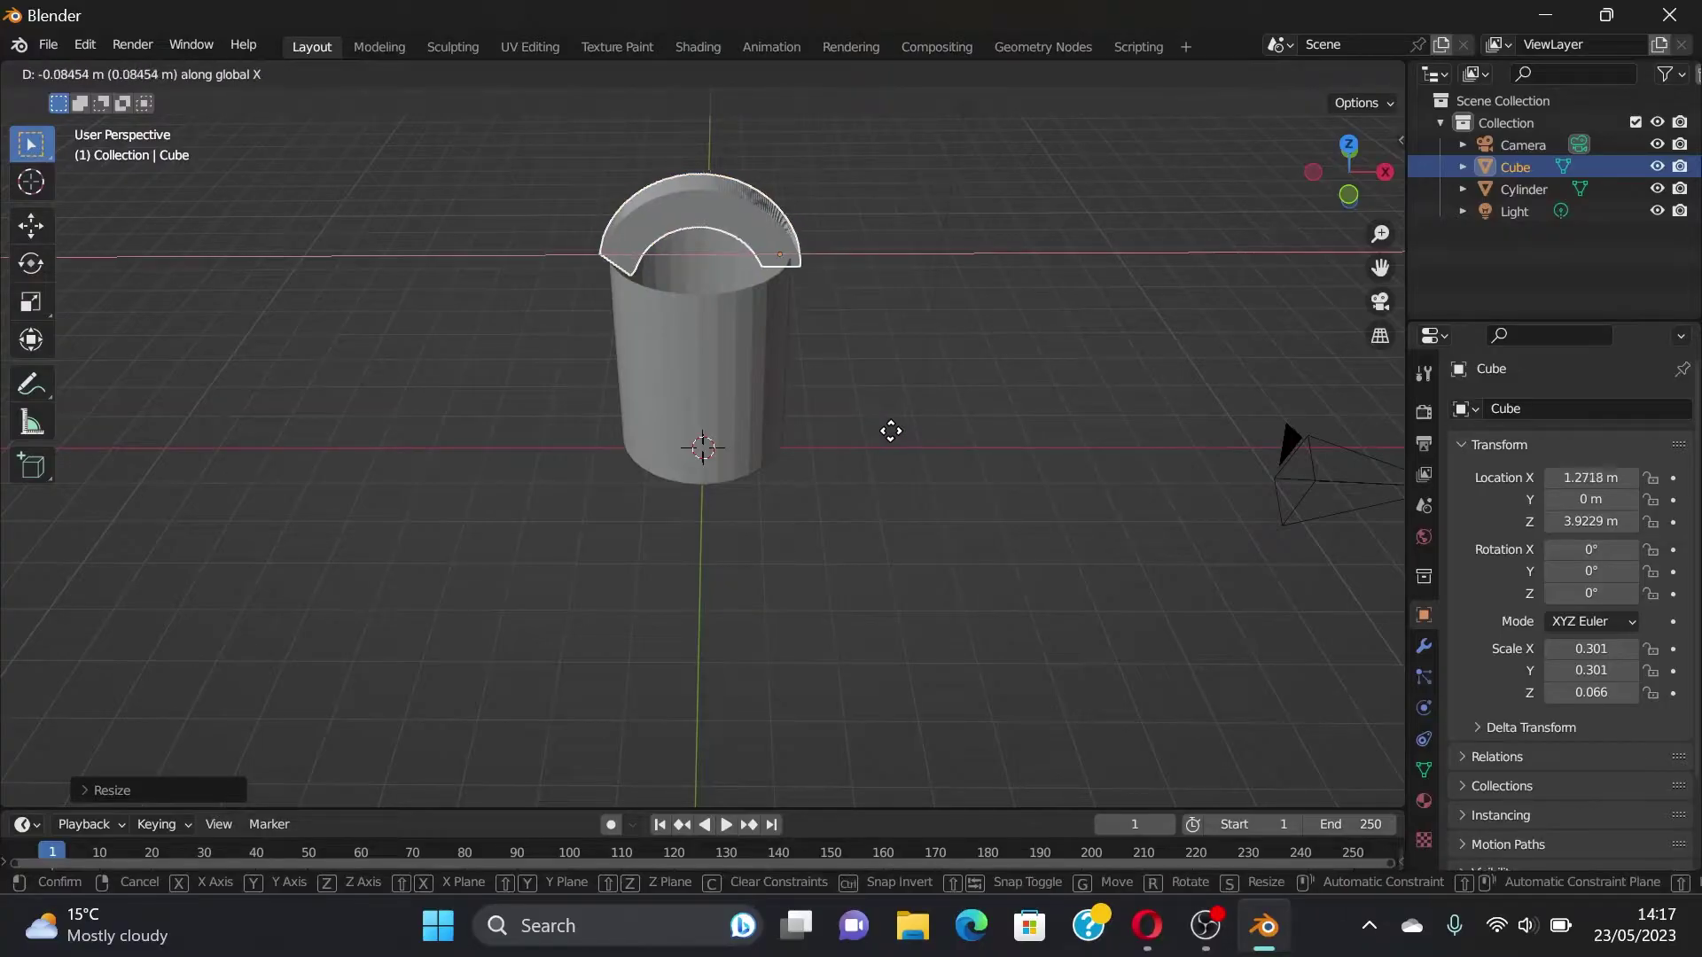
click(891, 431)
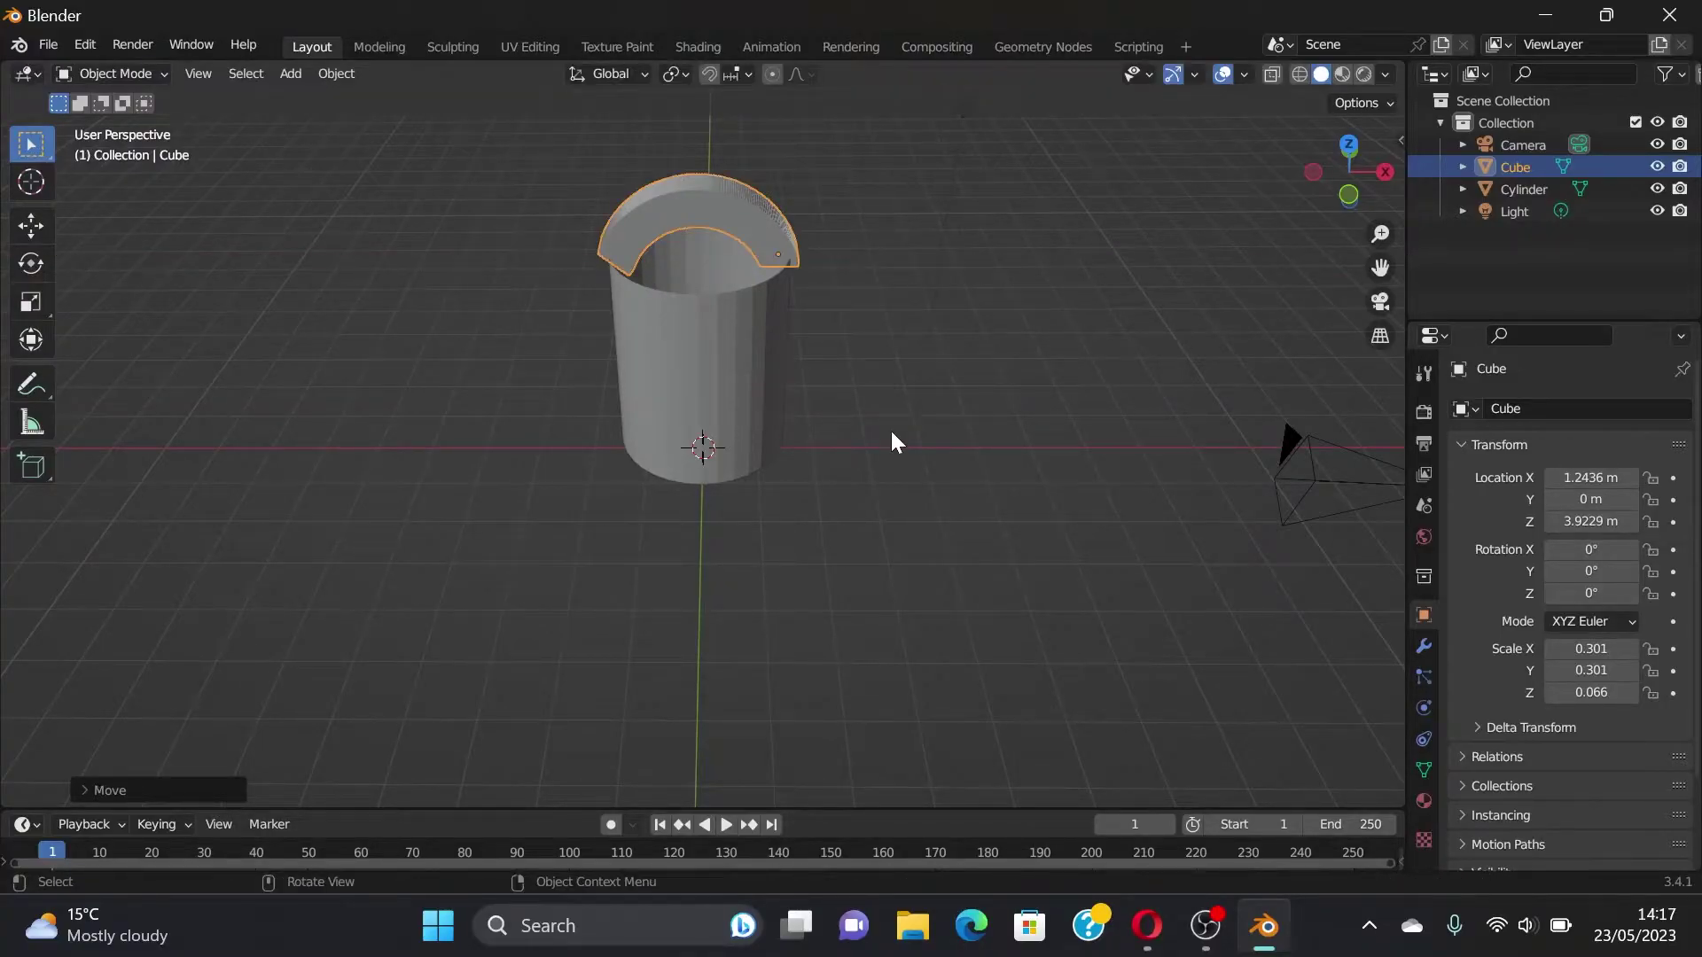
key(s)
click(900, 450)
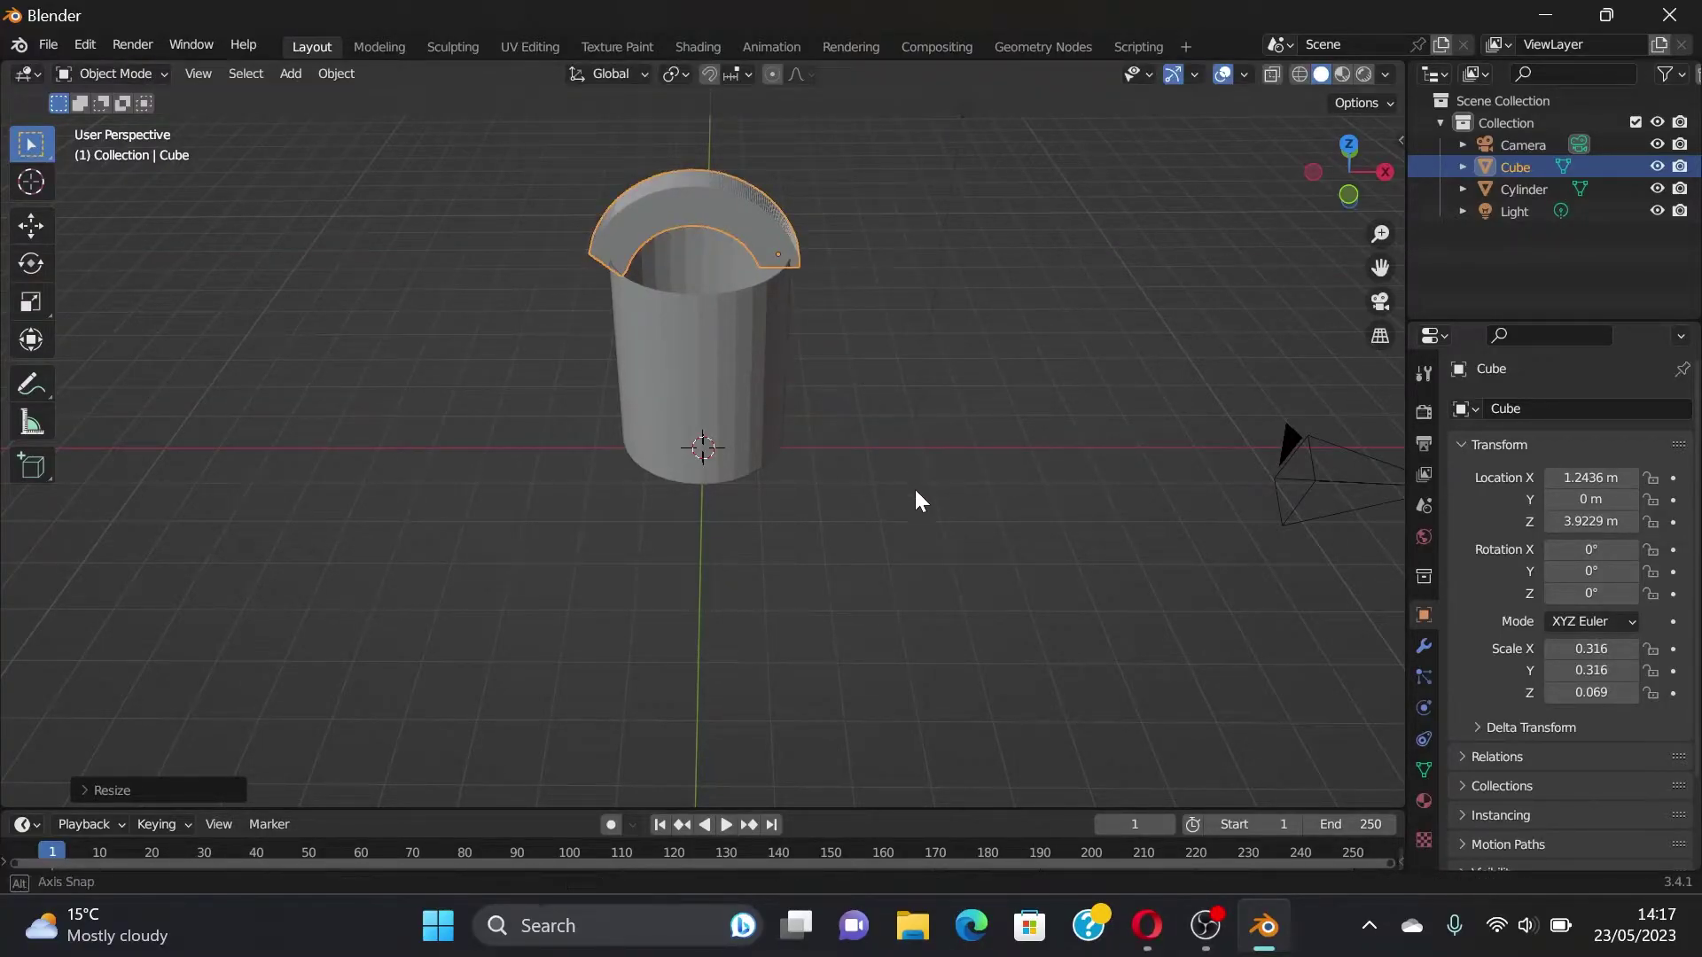
mouse_move(913, 487)
middle_down()
mouse_move(849, 397)
mouse_move(836, 521)
mouse_move(705, 521)
mouse_move(661, 549)
mouse_move(893, 582)
mouse_move(912, 600)
mouse_move(842, 487)
mouse_move(875, 449)
middle_up()
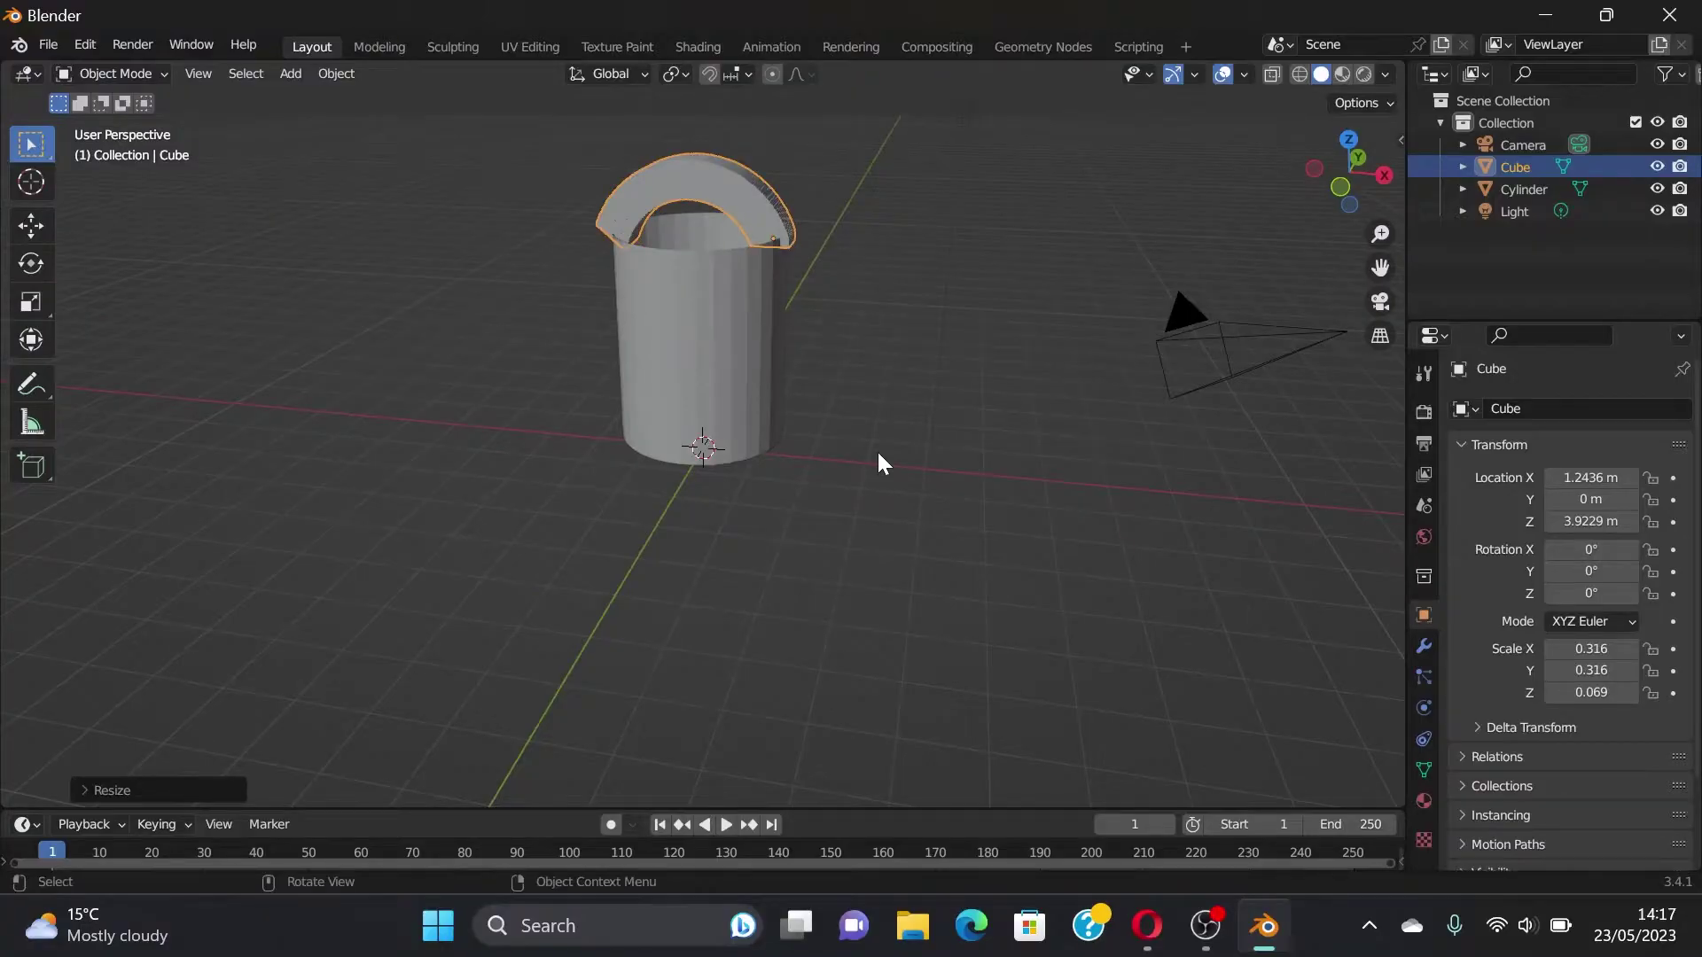
Step: Duplicate the arch and place the copy to the right of the cylinder
key(shift+d)
key(x)
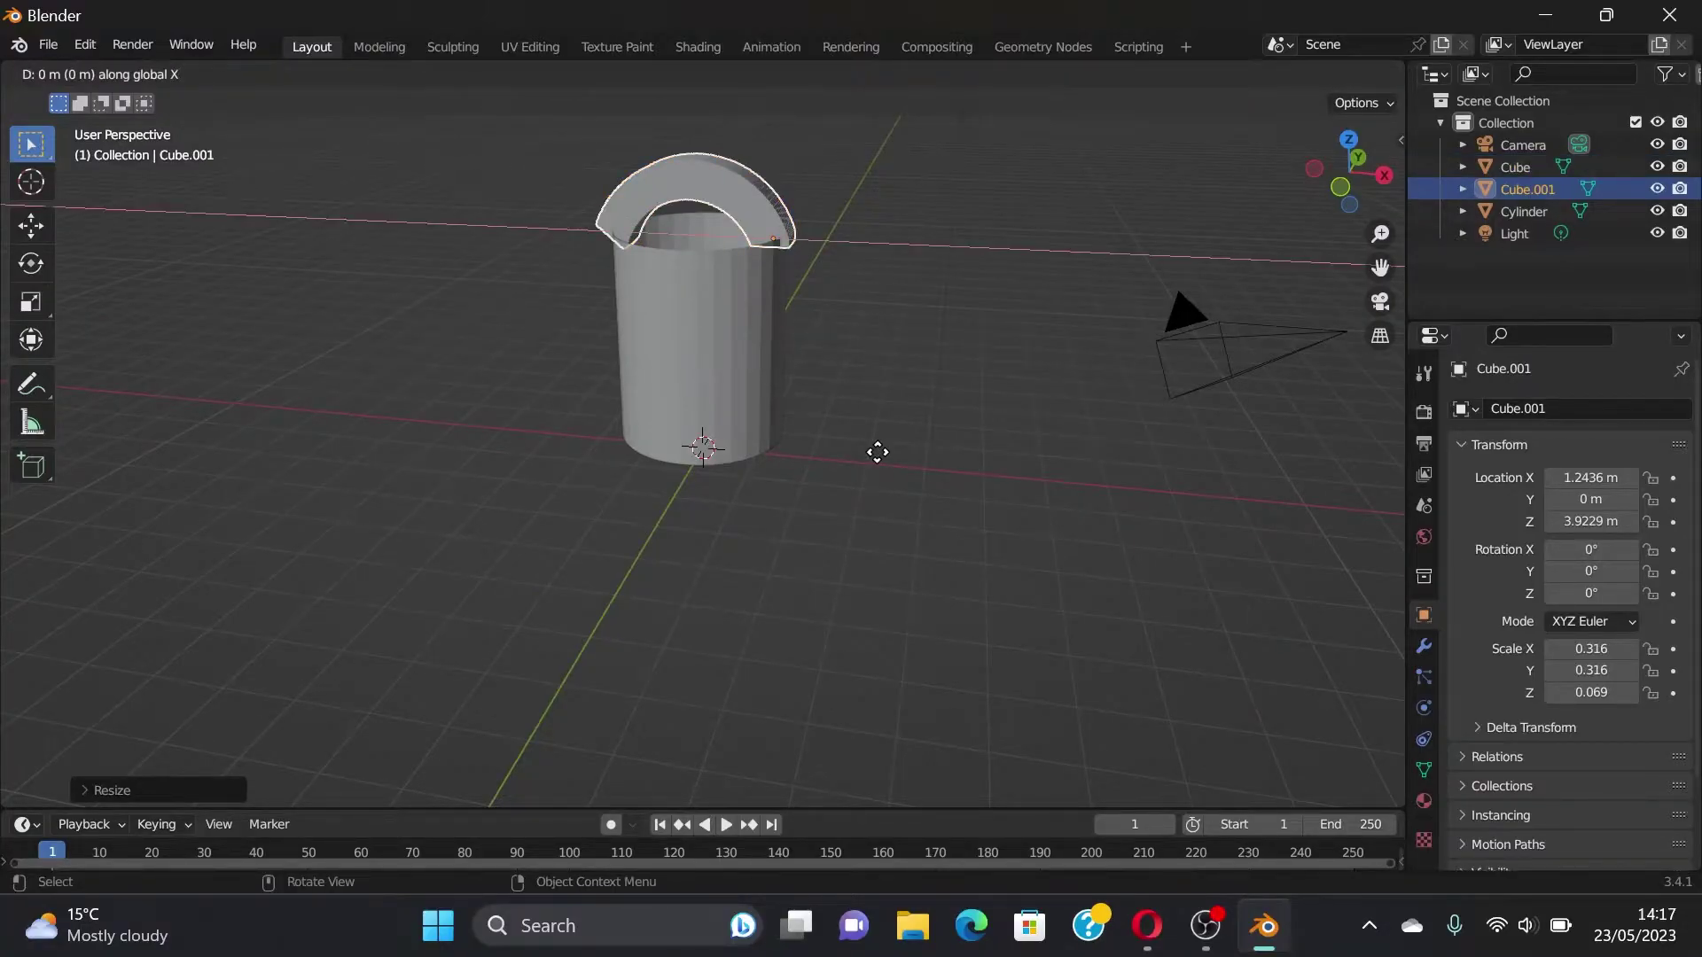
click(1112, 576)
click(767, 294)
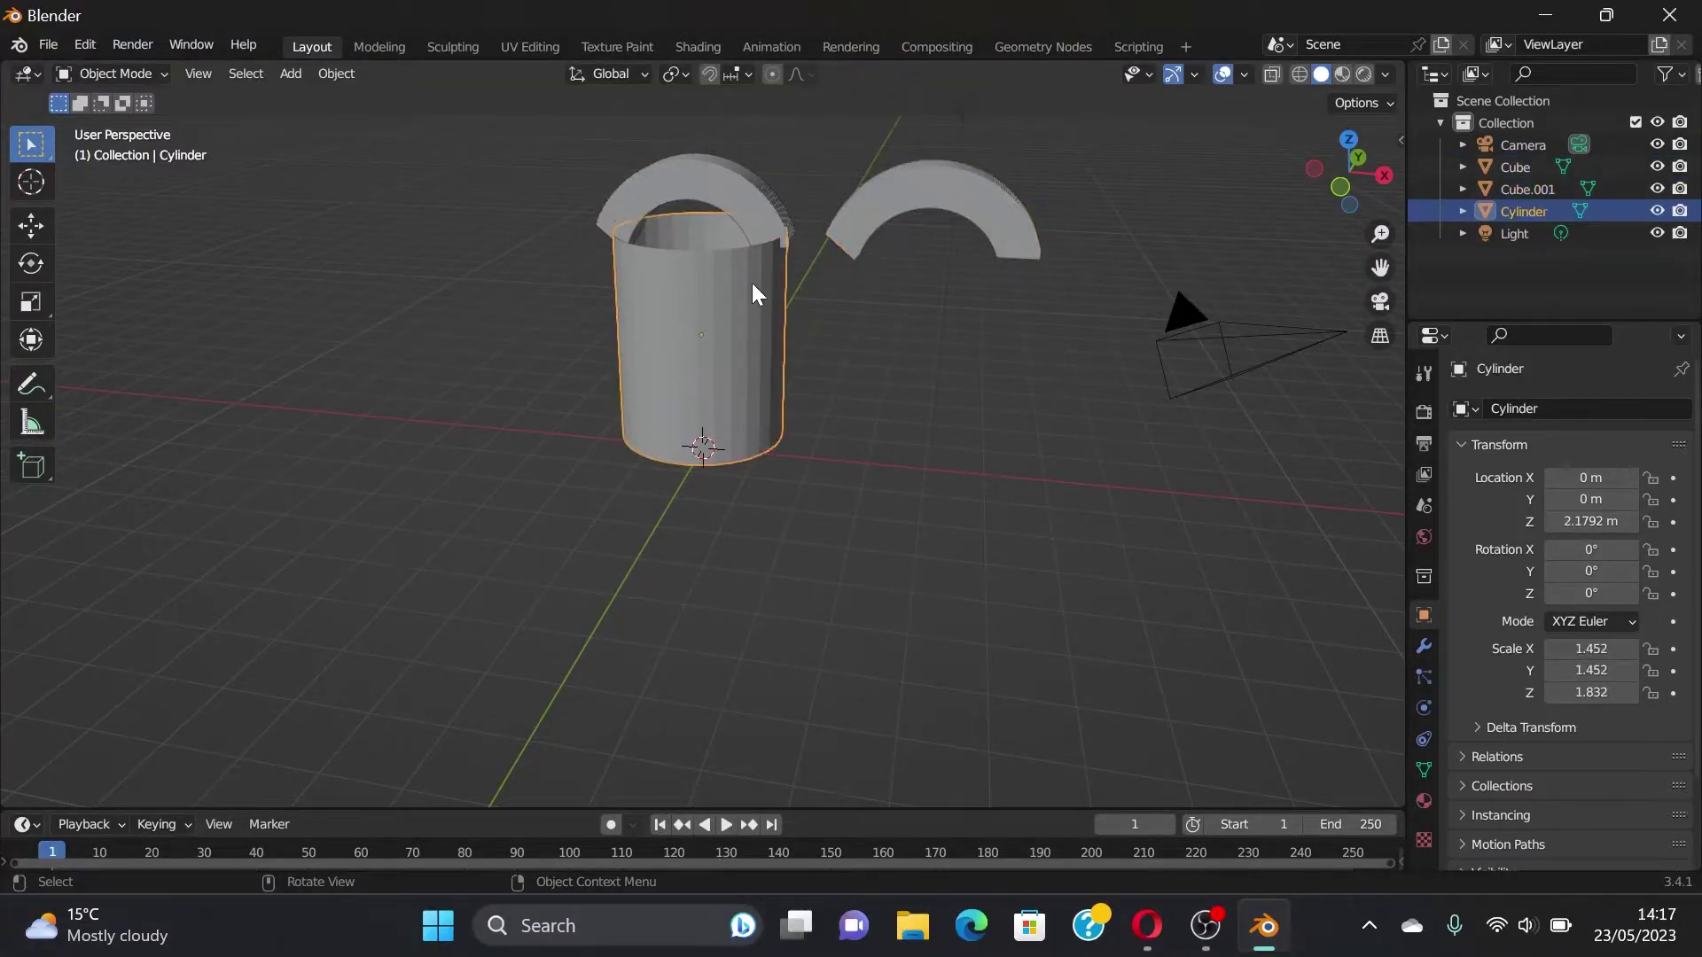
Step: Rename the cylinder to 'base part of watering can'
double_click(1546, 209)
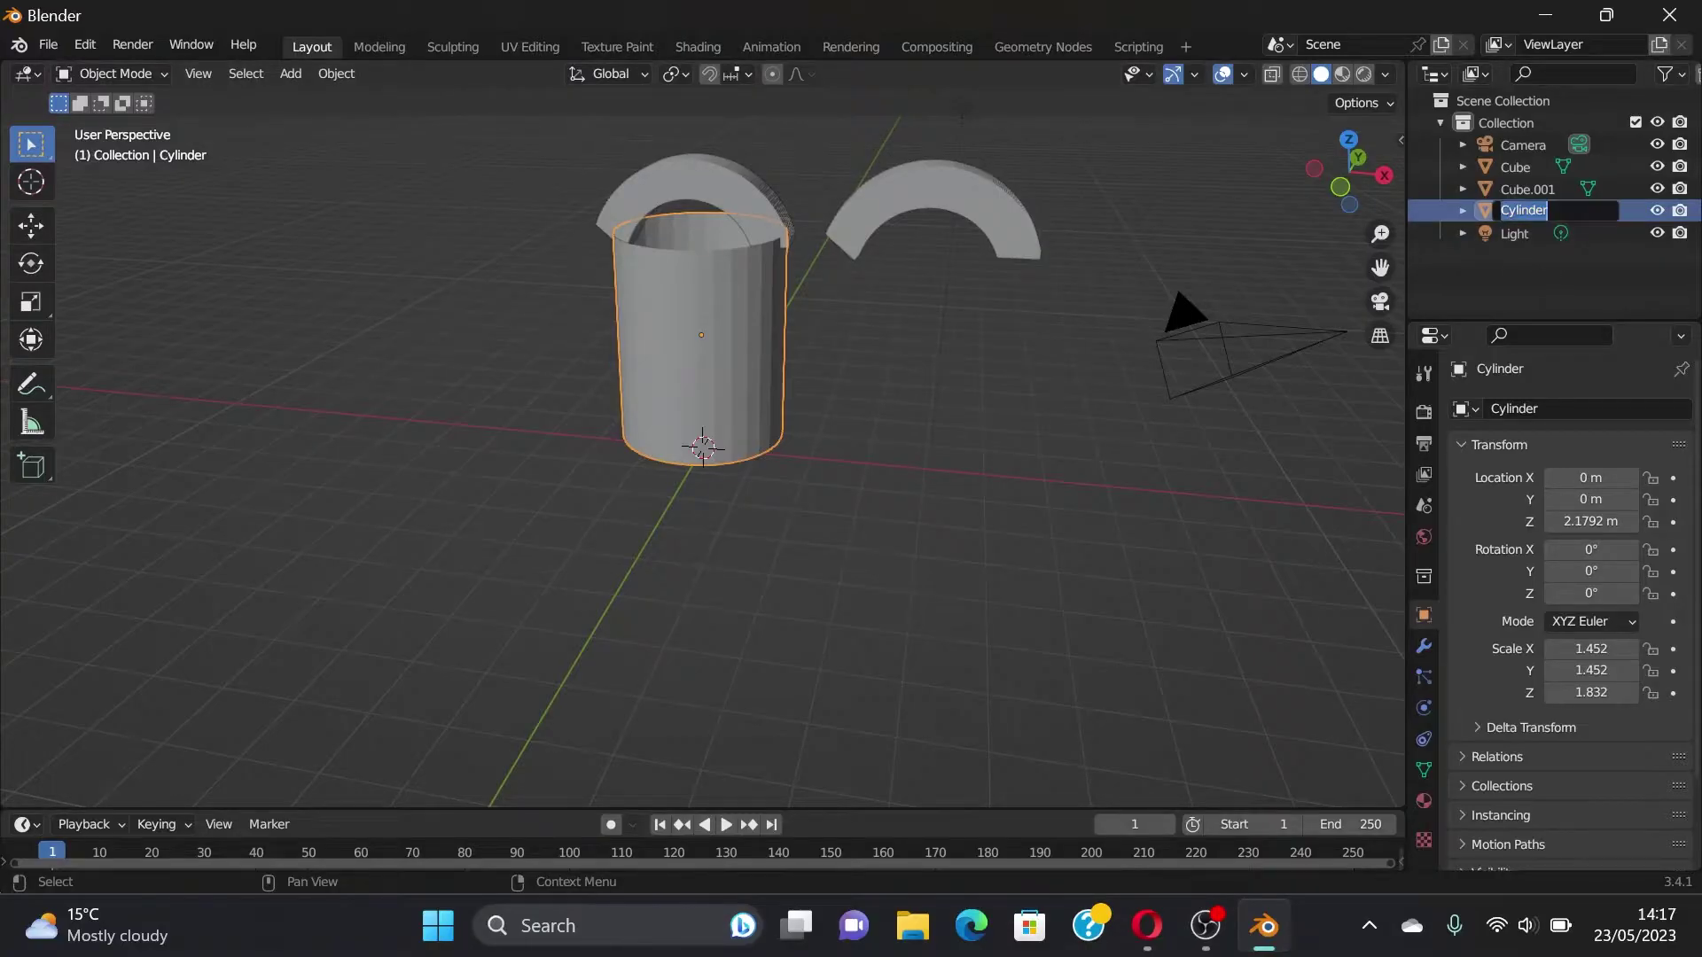
key(BackSpace)
text(tering ca)
text(n)
key(Return)
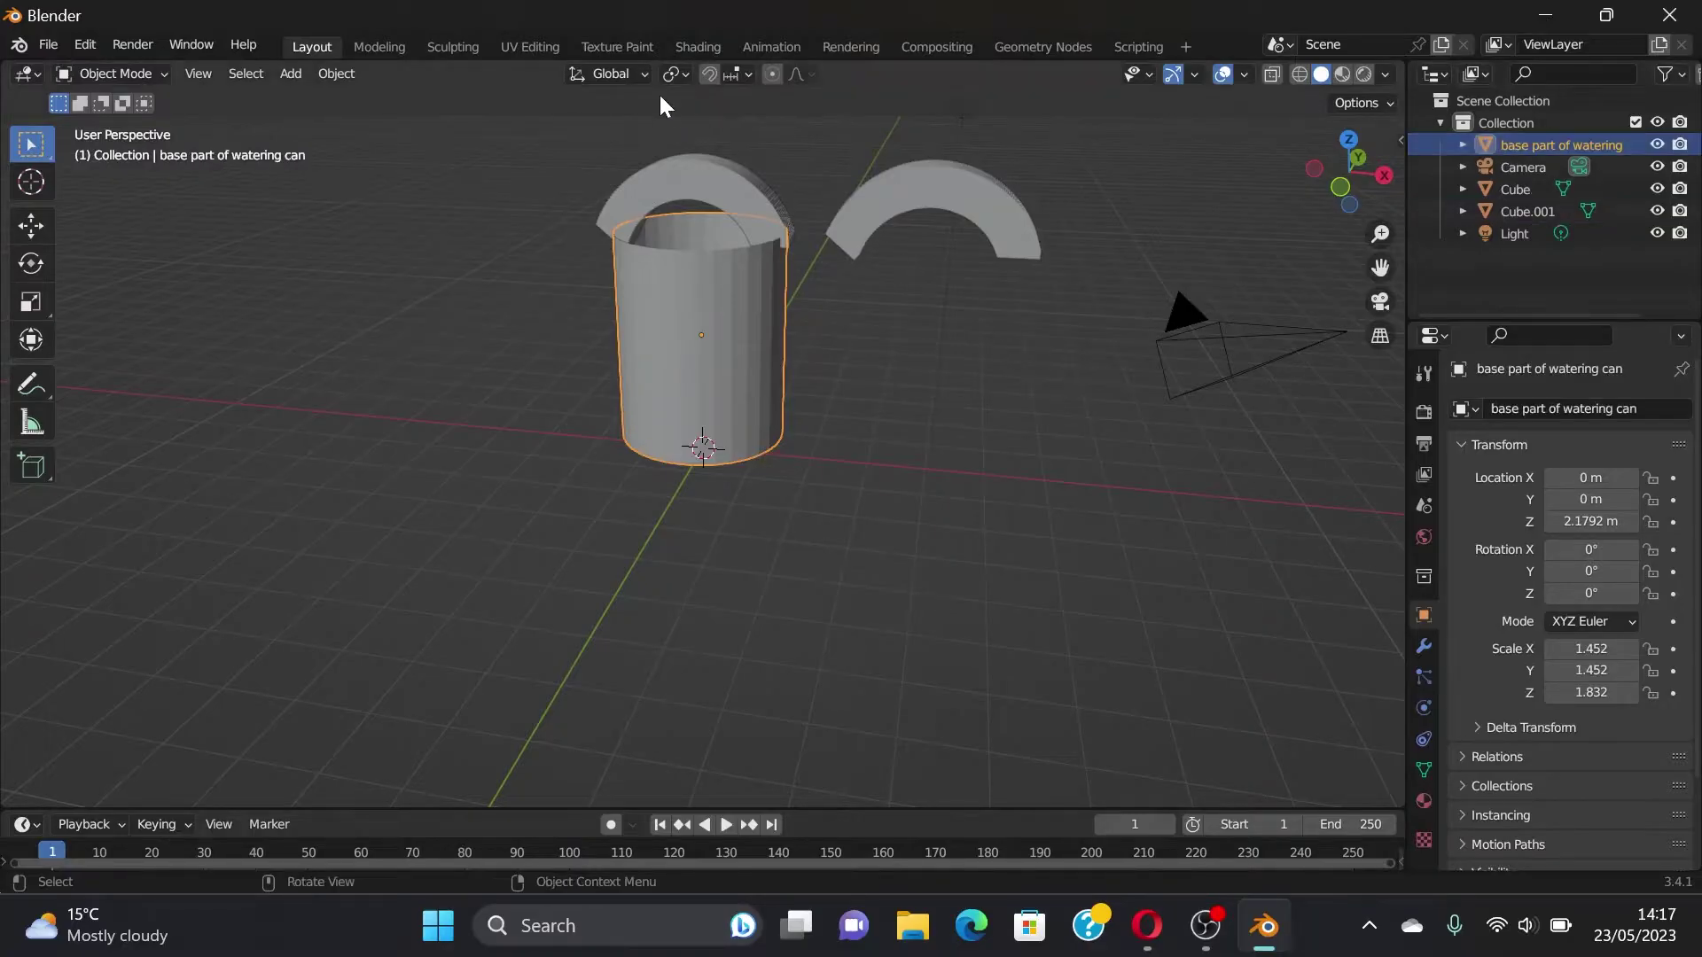
Step: Rename the arch on the cylinder to 'top part of a handle for watering can'
click(705, 185)
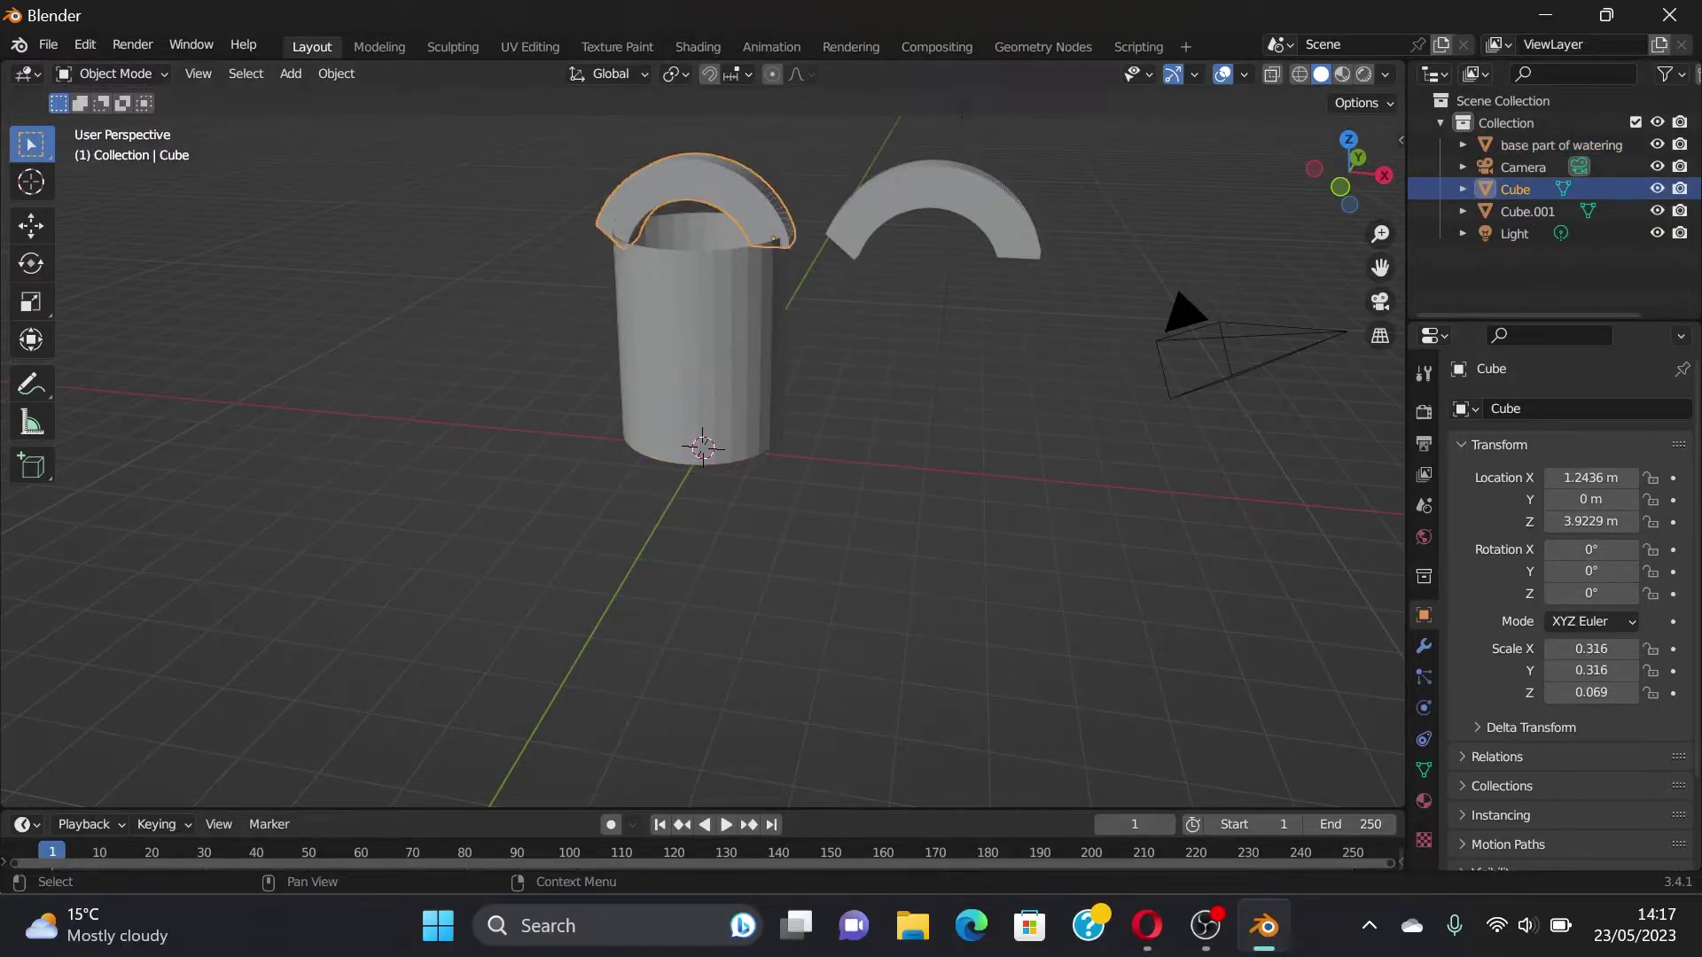
double_click(1514, 189)
text(top)
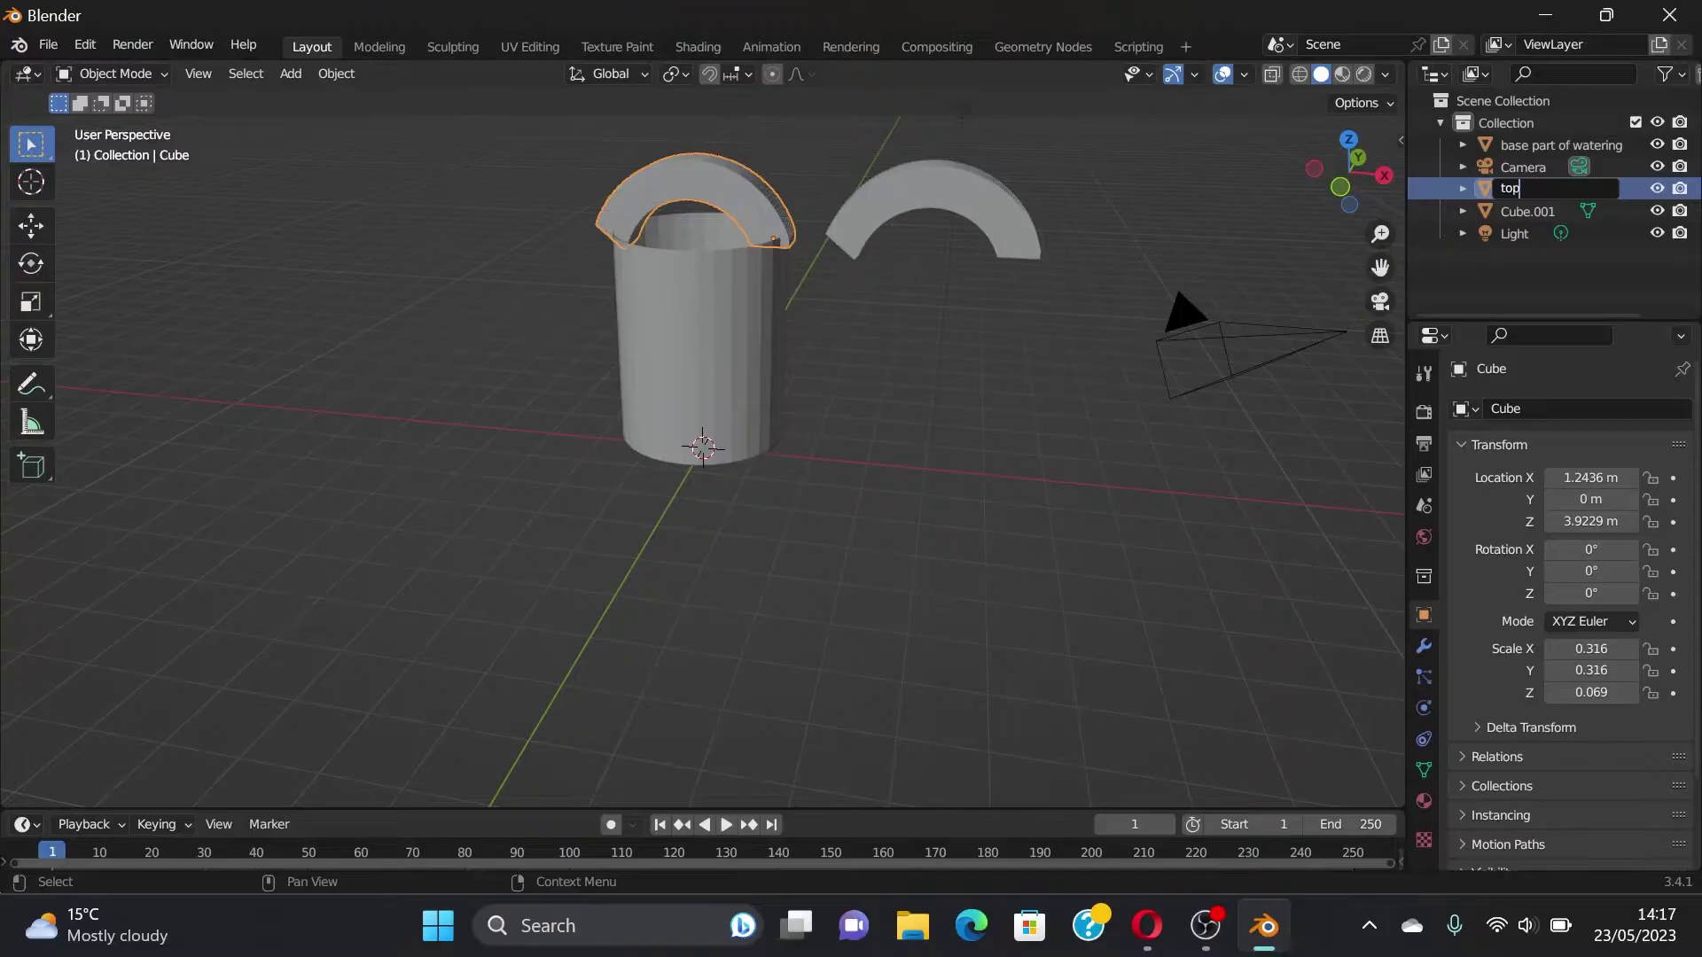
text( part of)
text( a)
text(le fo)
text(r watering)
text( can)
key(Return)
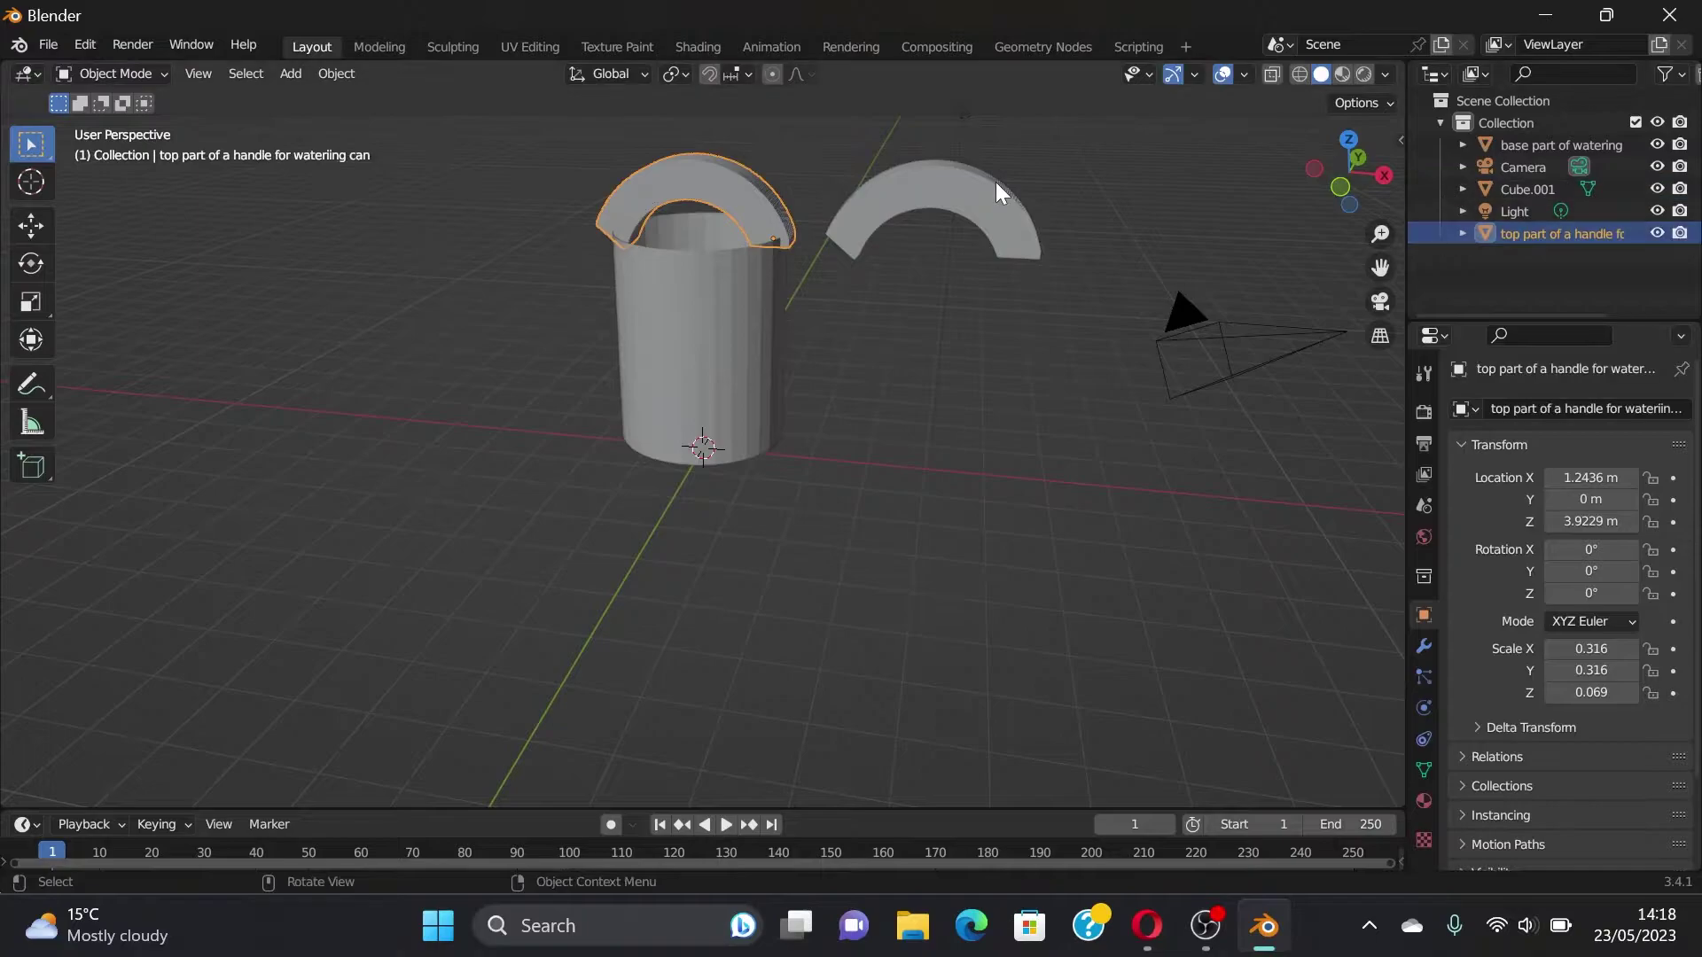
Step: Rename the duplicate arch to 'to hold watering can'
click(998, 195)
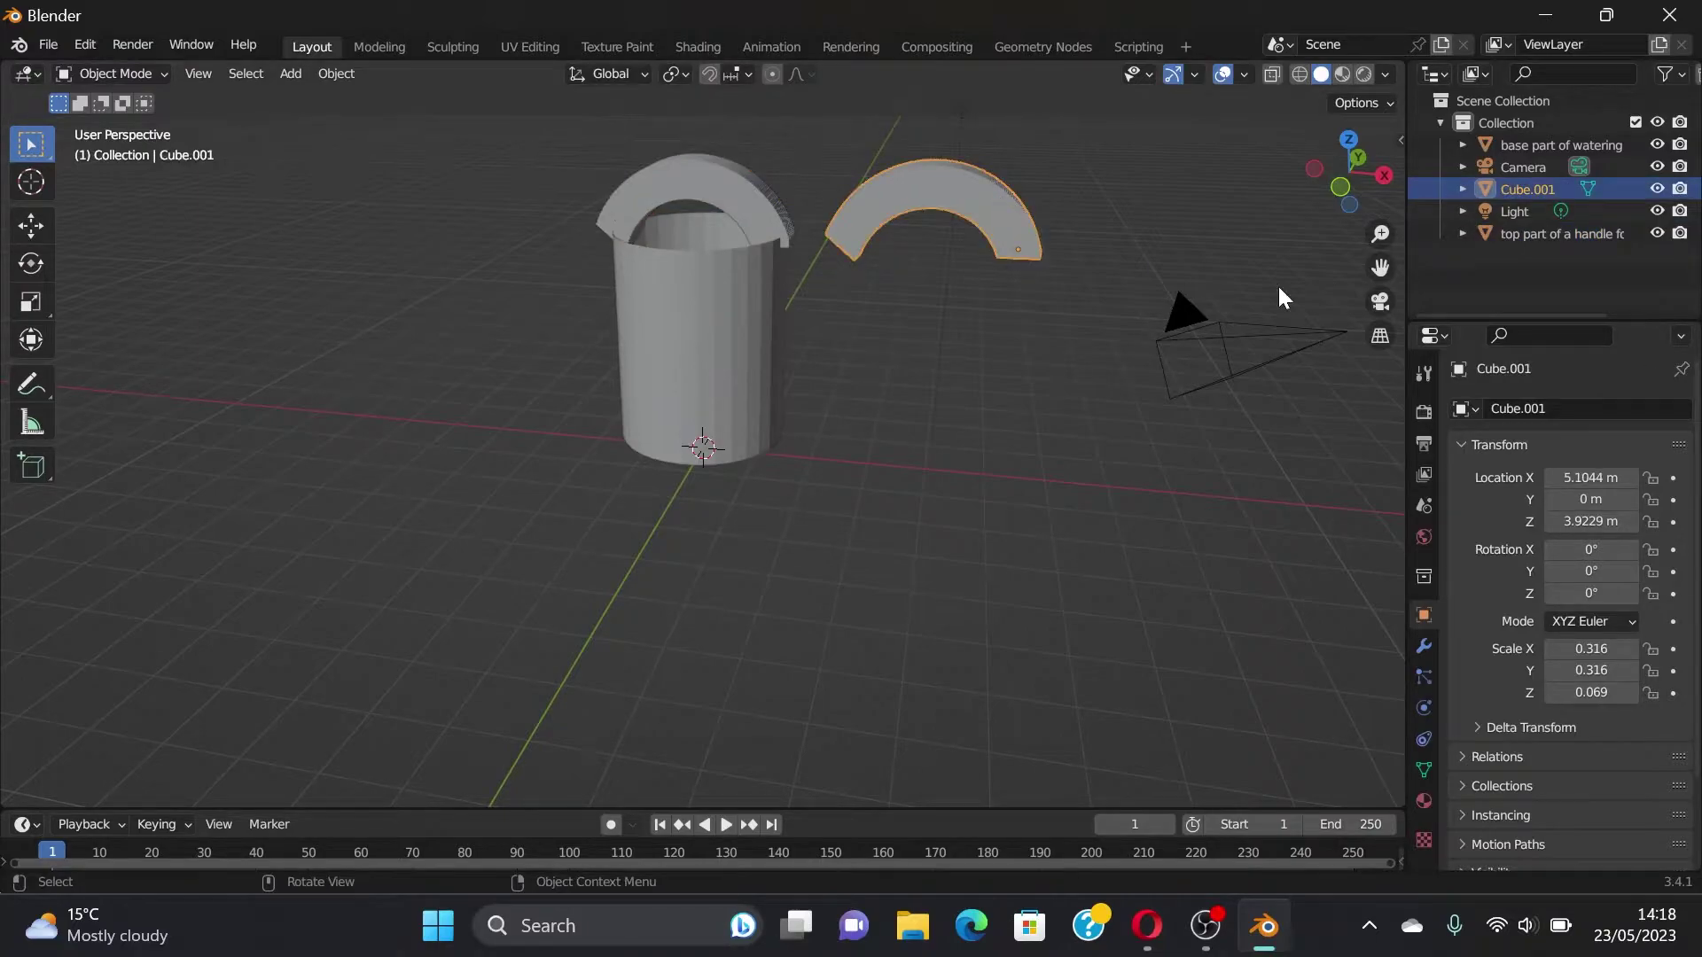
double_click(1534, 194)
key(BackSpace)
text(to hold watering c)
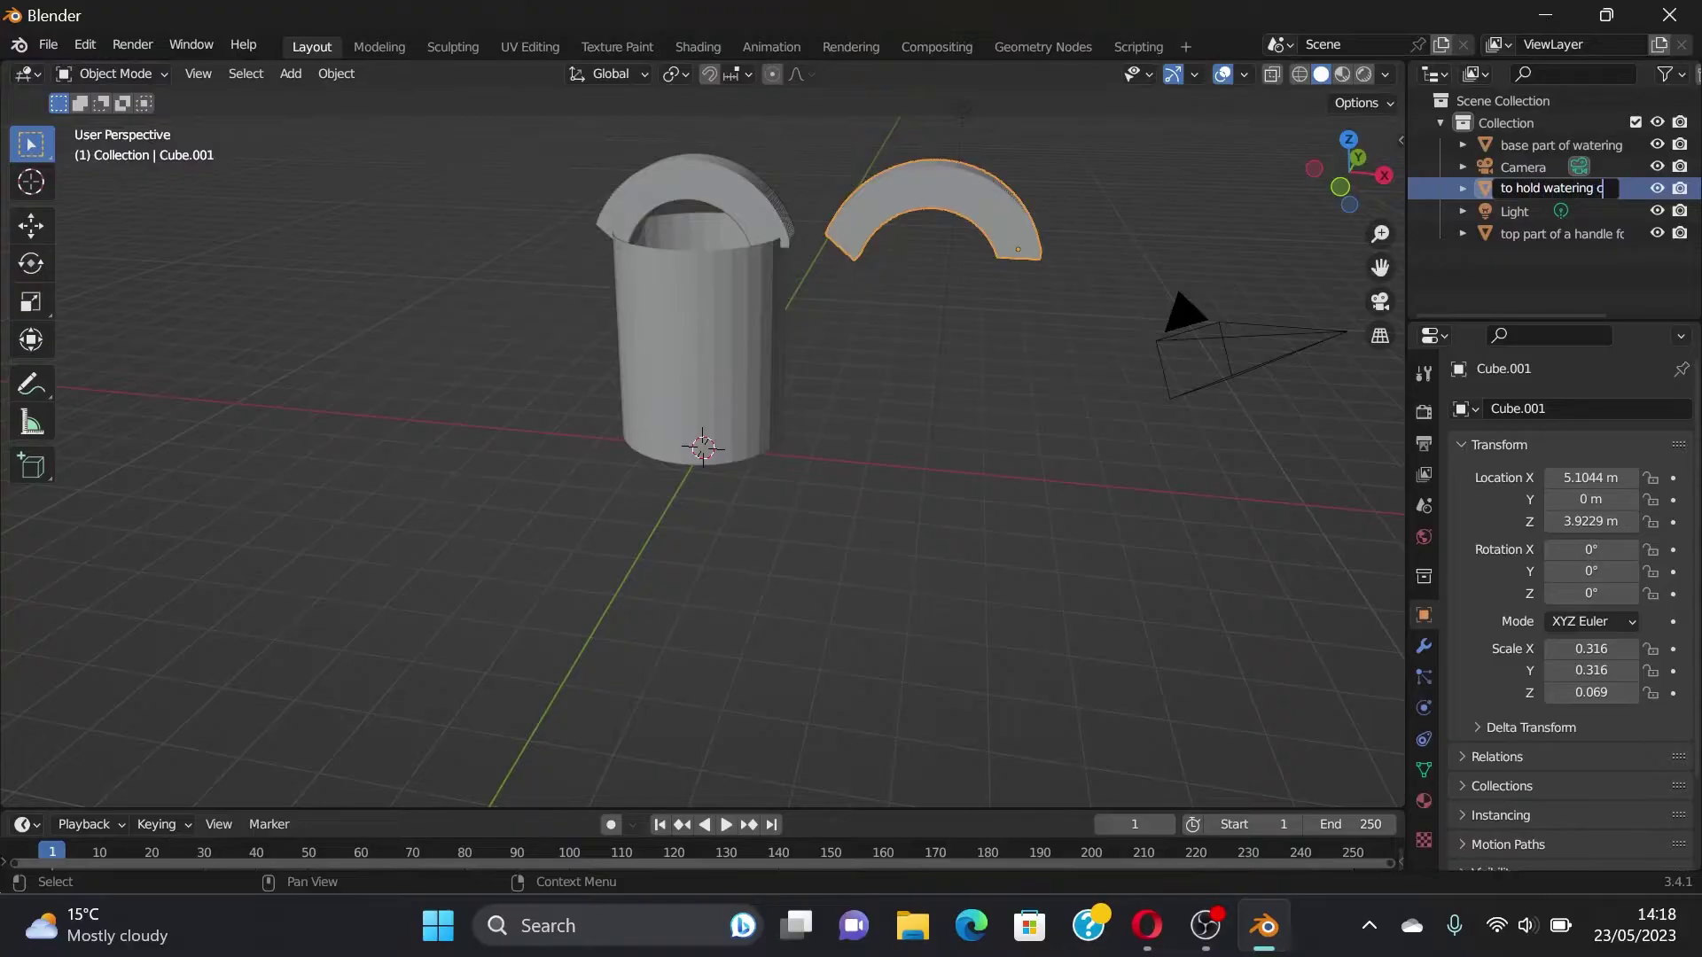
text(an)
key(Return)
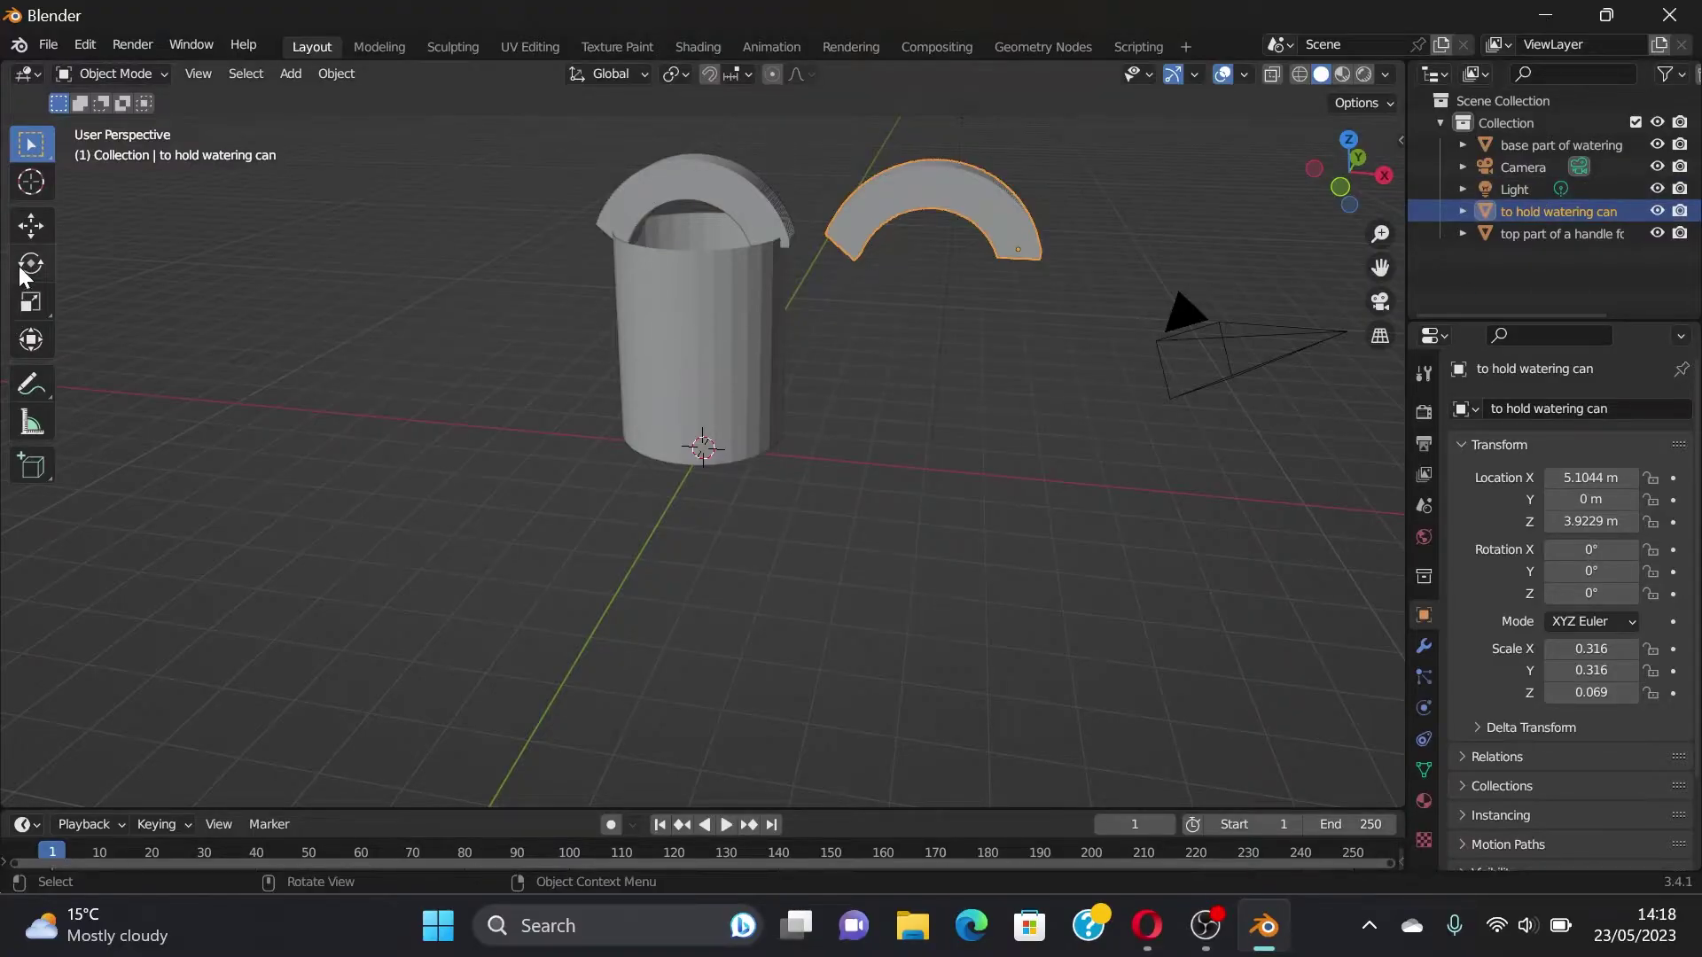
Step: Rotate the 'to hold watering can' arch about Y and lower it toward floor level
click(31, 266)
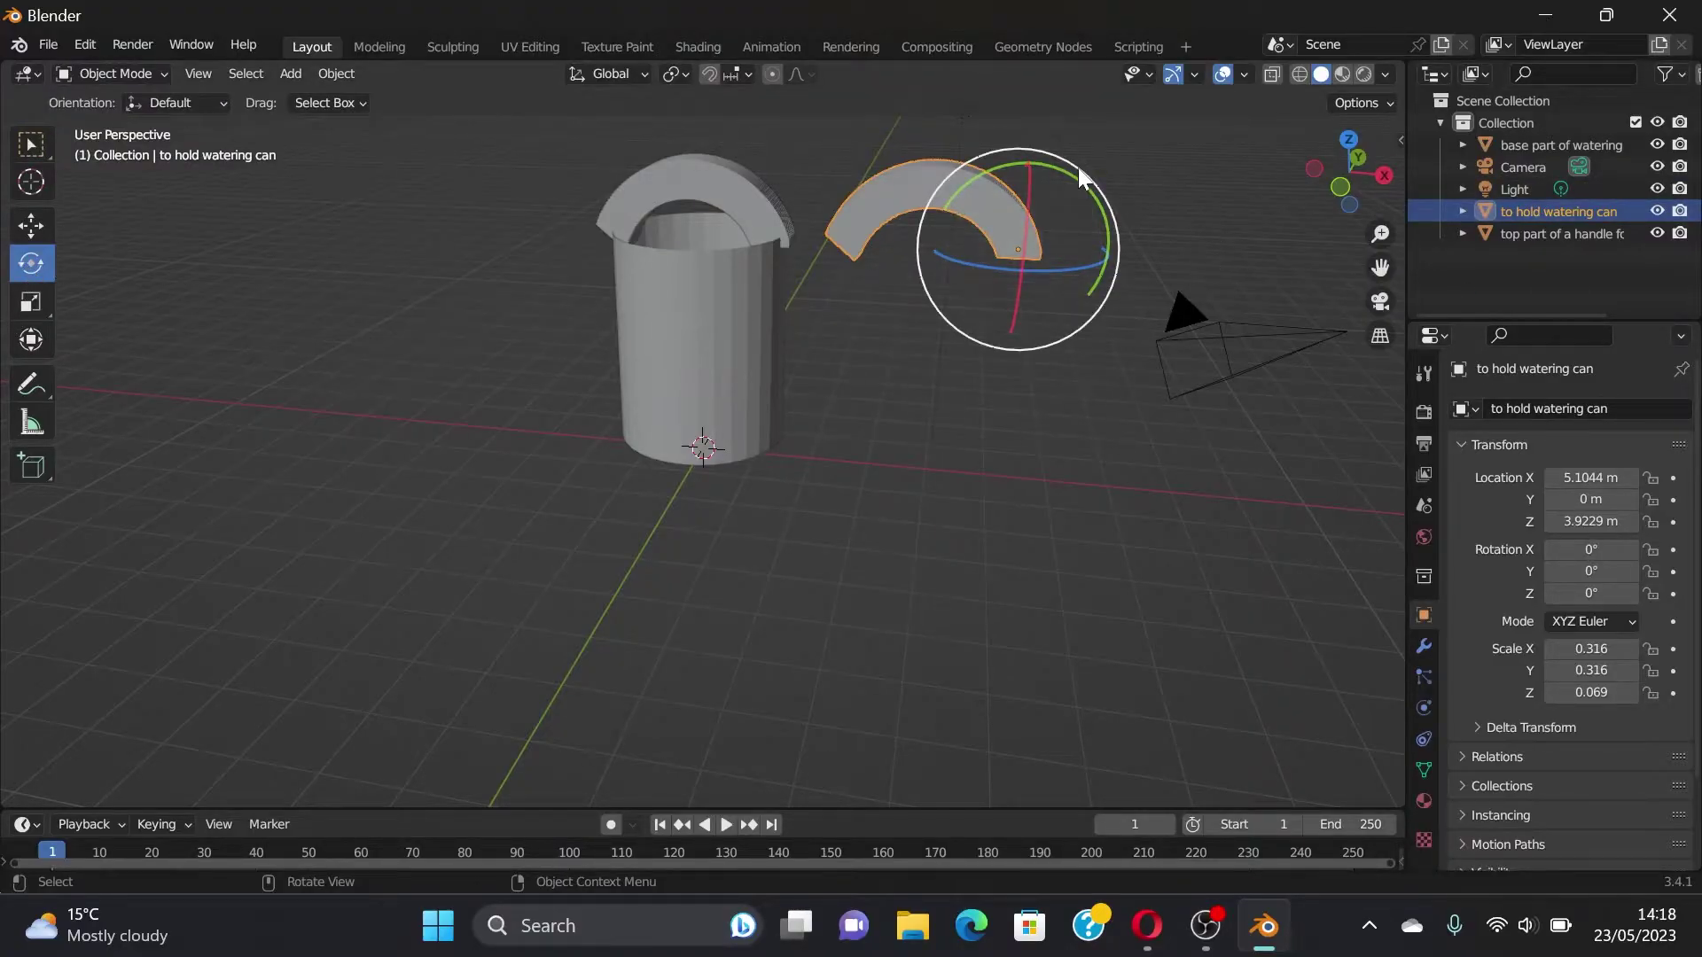
drag(1079, 179, 1204, 300)
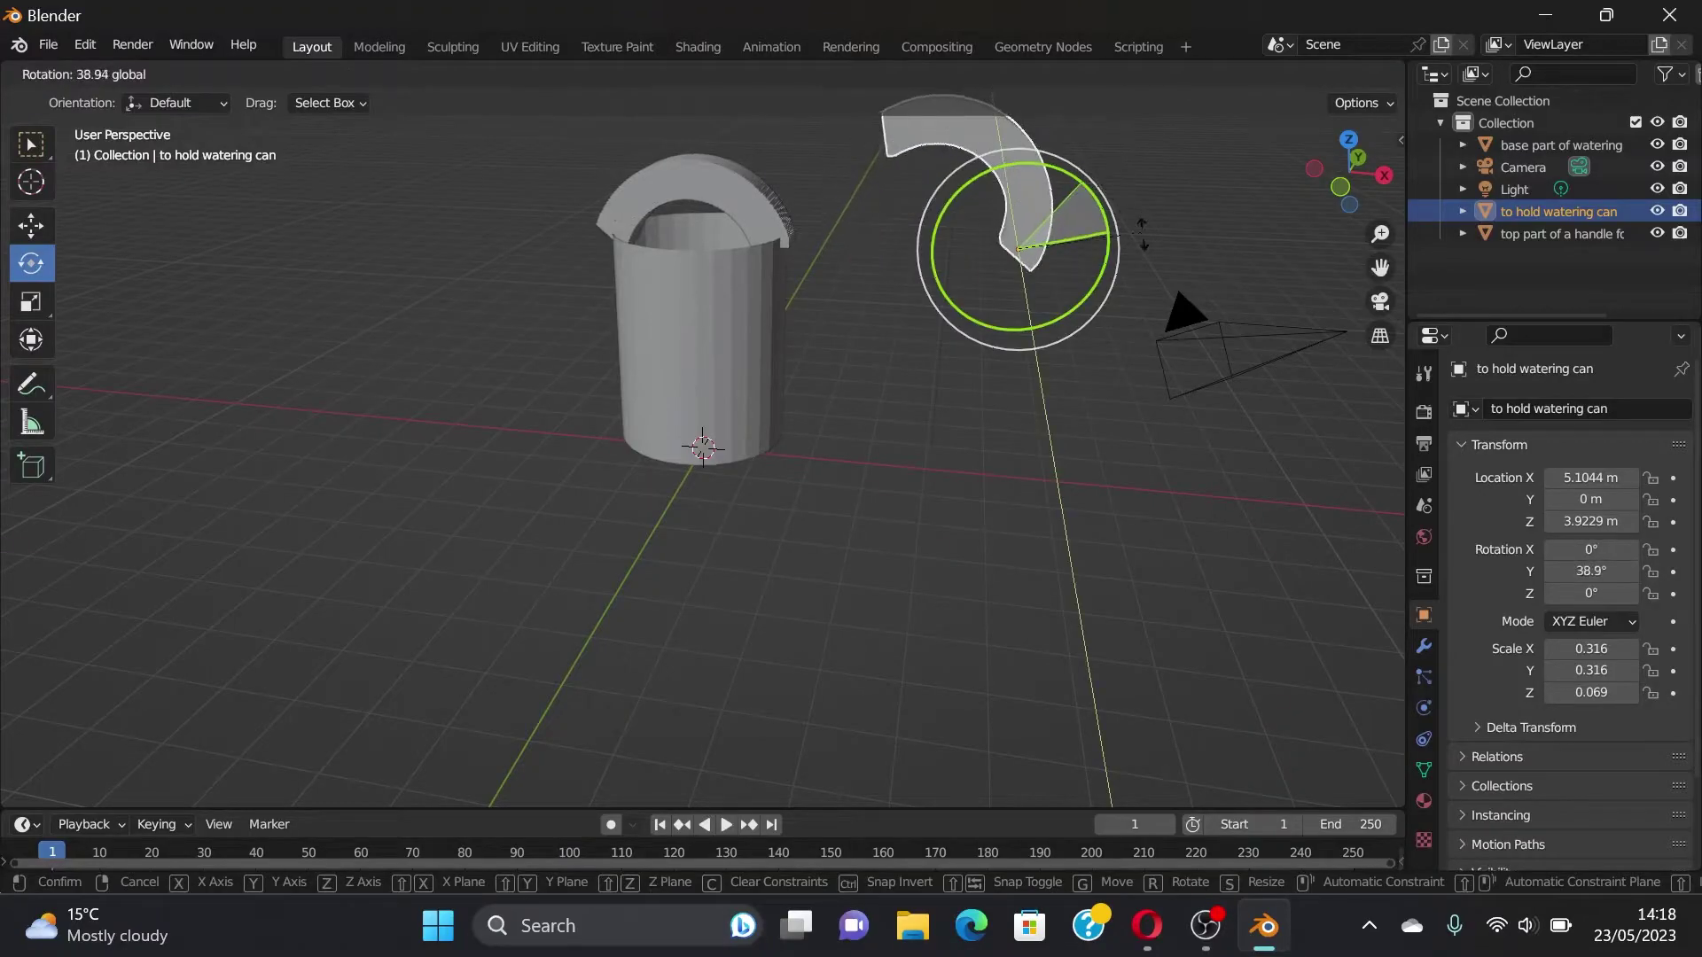
click(1259, 345)
key(g)
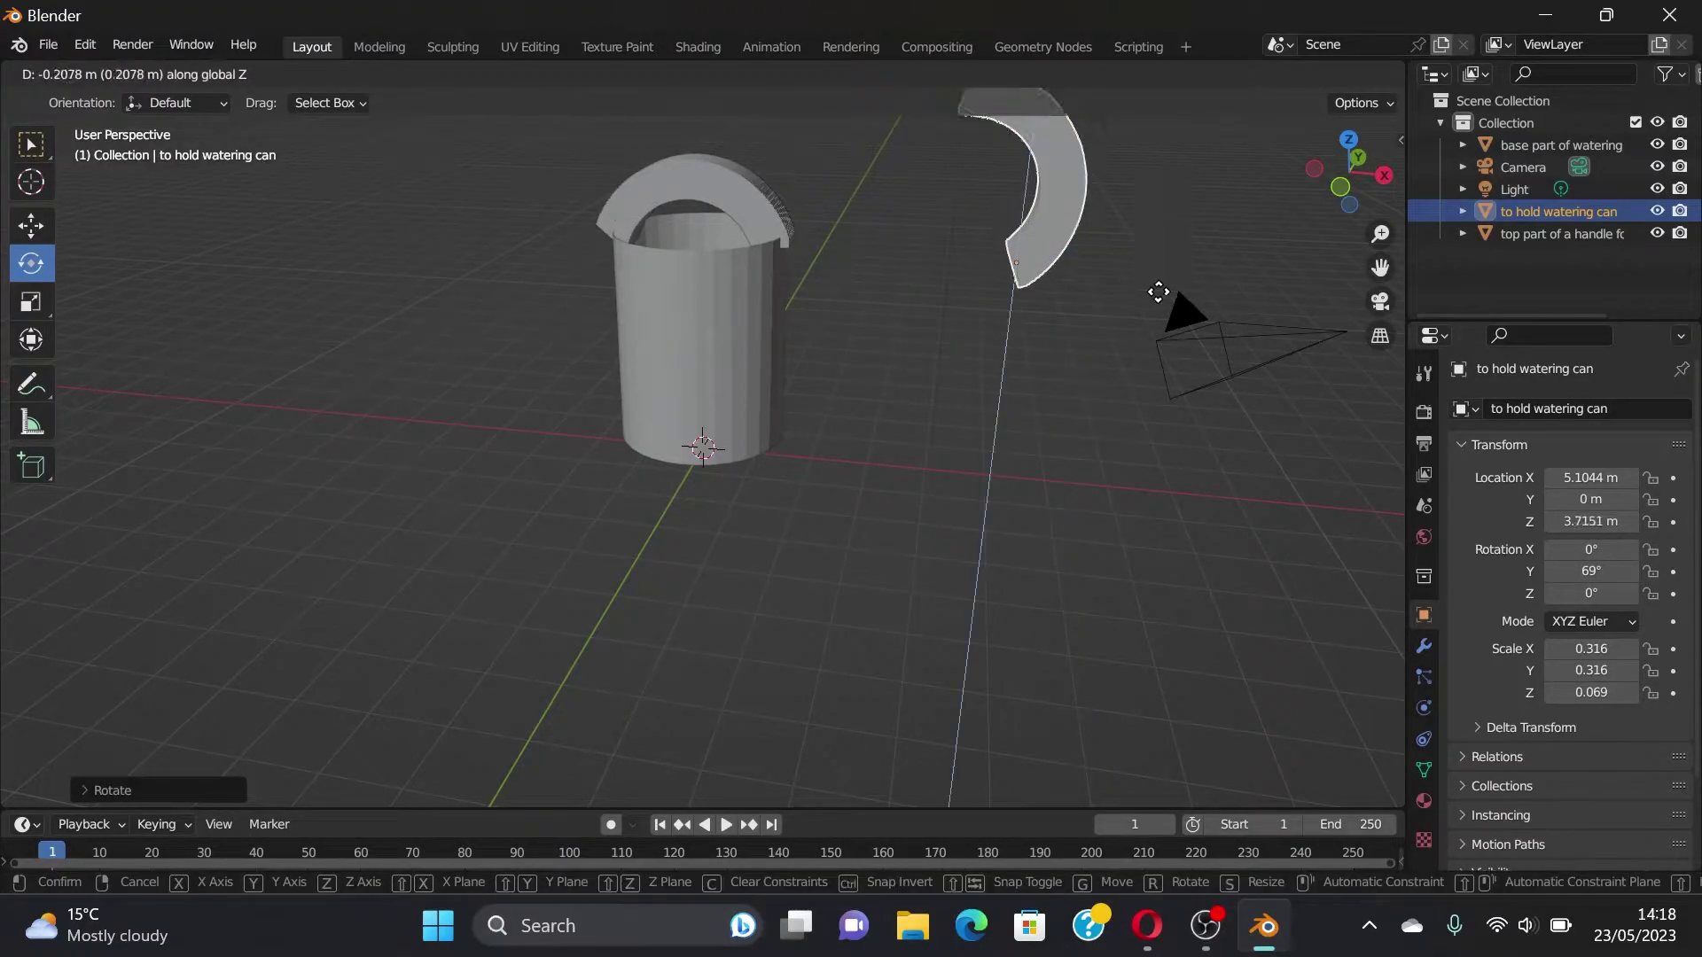
click(1168, 407)
key(g)
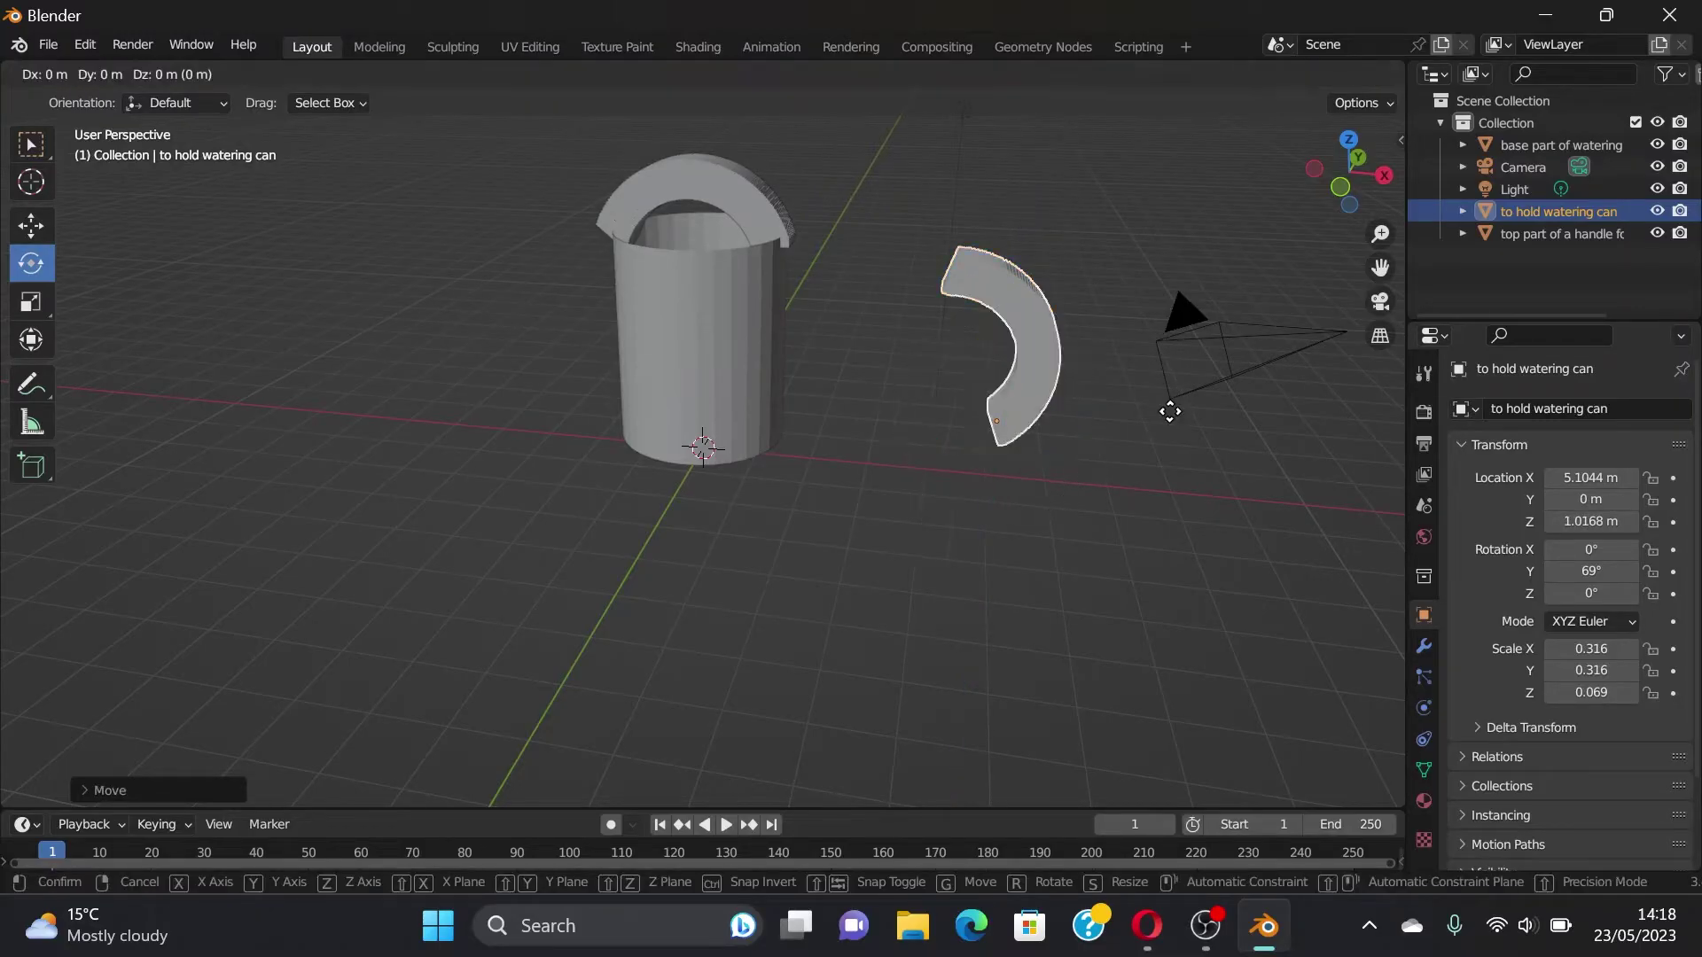
key(Escape)
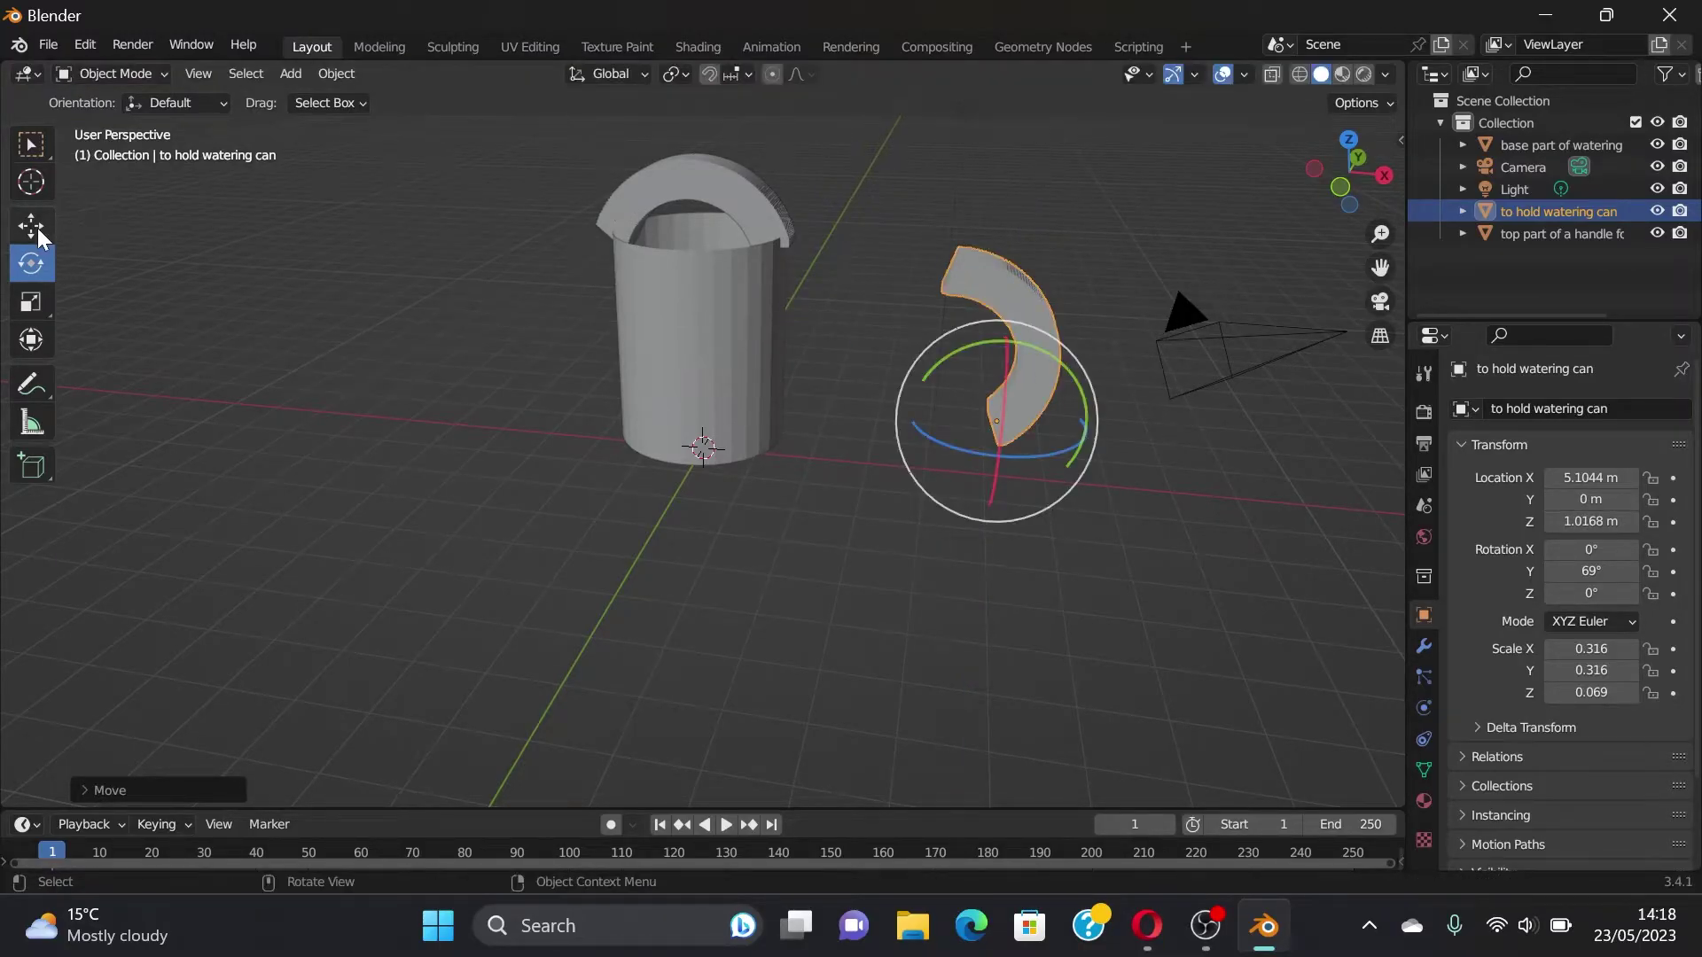
Step: Slide the handle left to the cylinder and tilt it nearly upright, about 88°
click(36, 228)
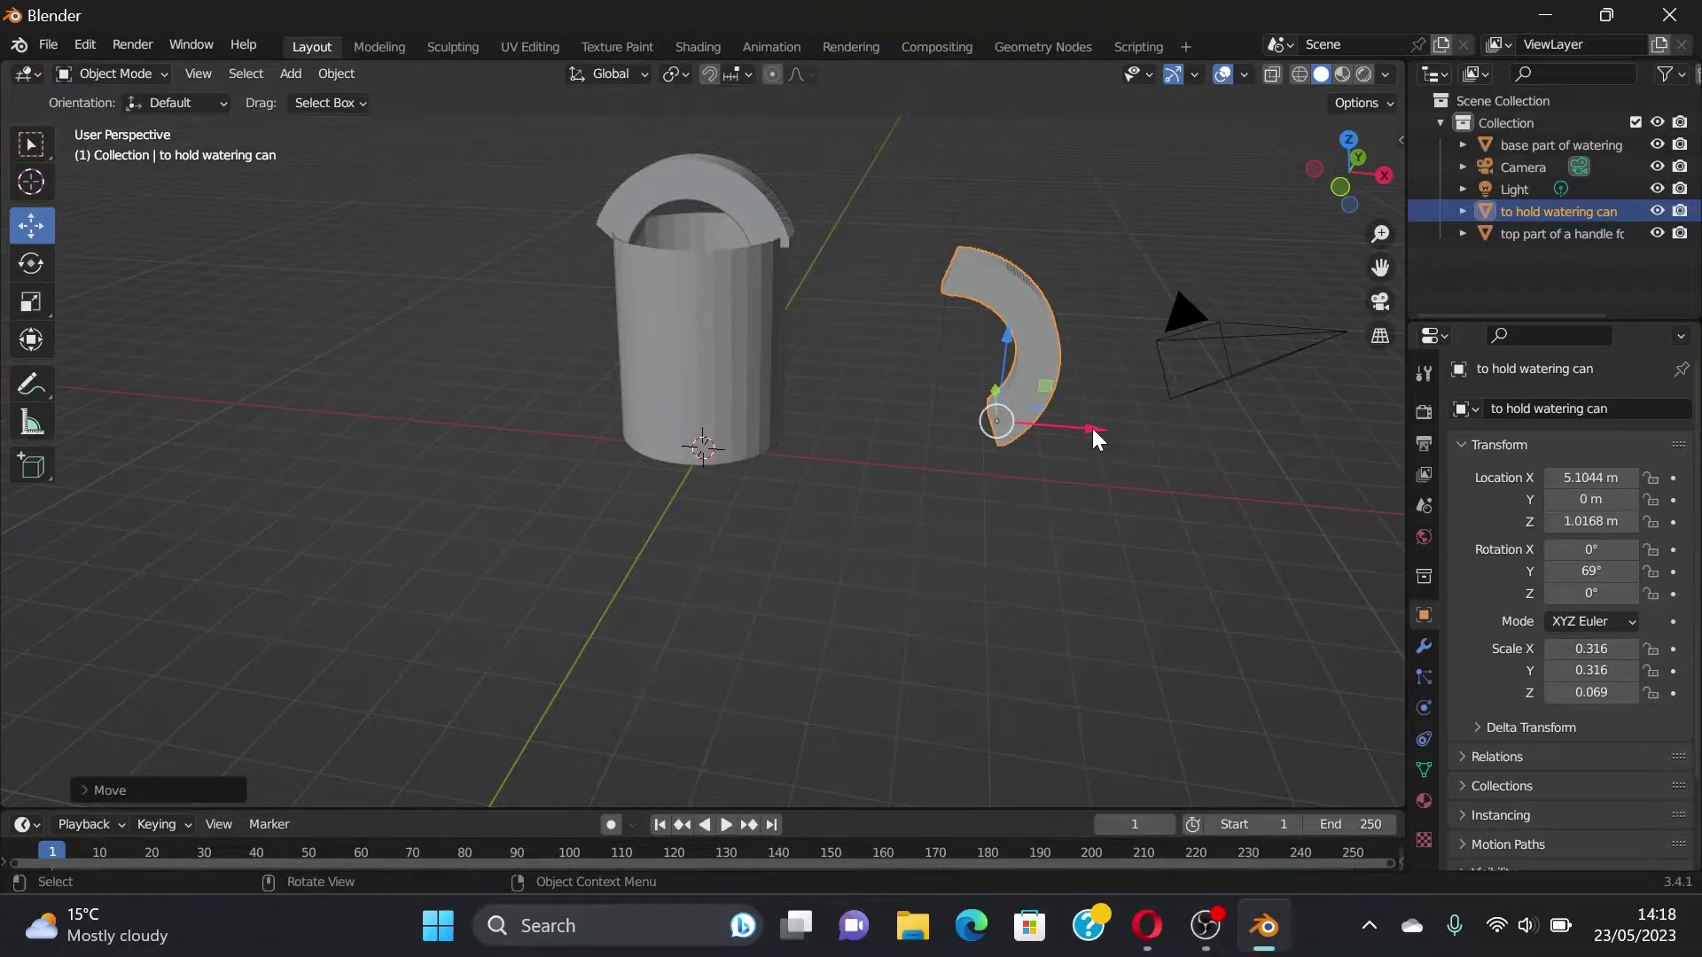
drag(1093, 428, 895, 426)
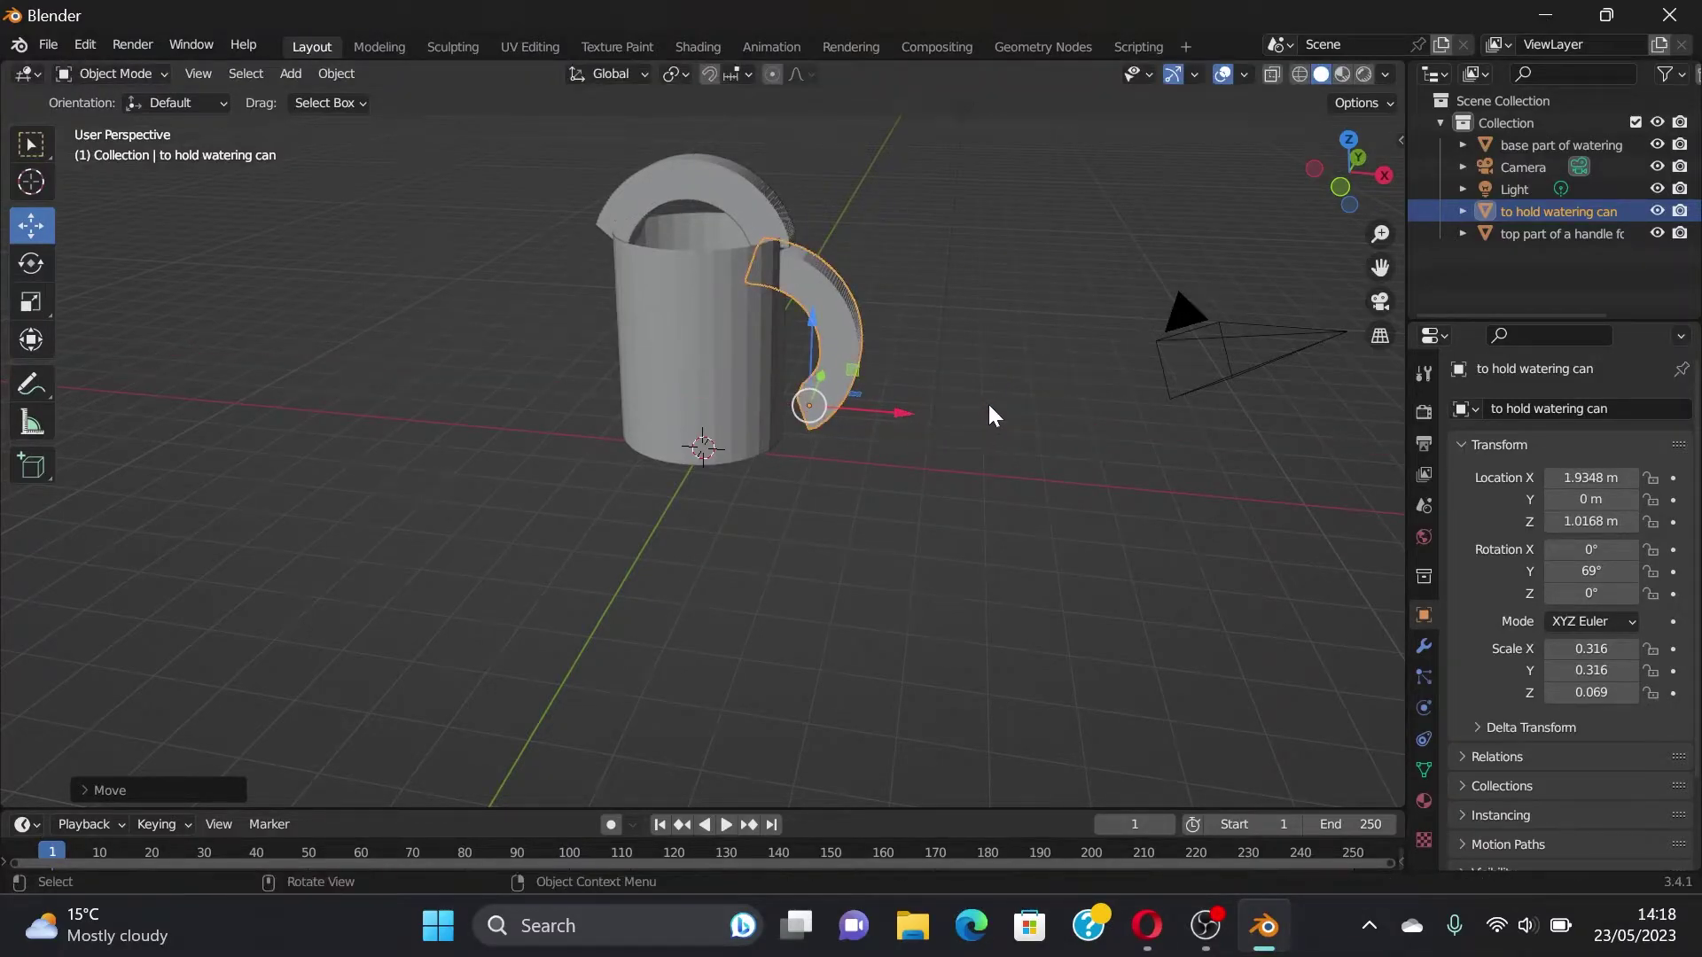
click(37, 277)
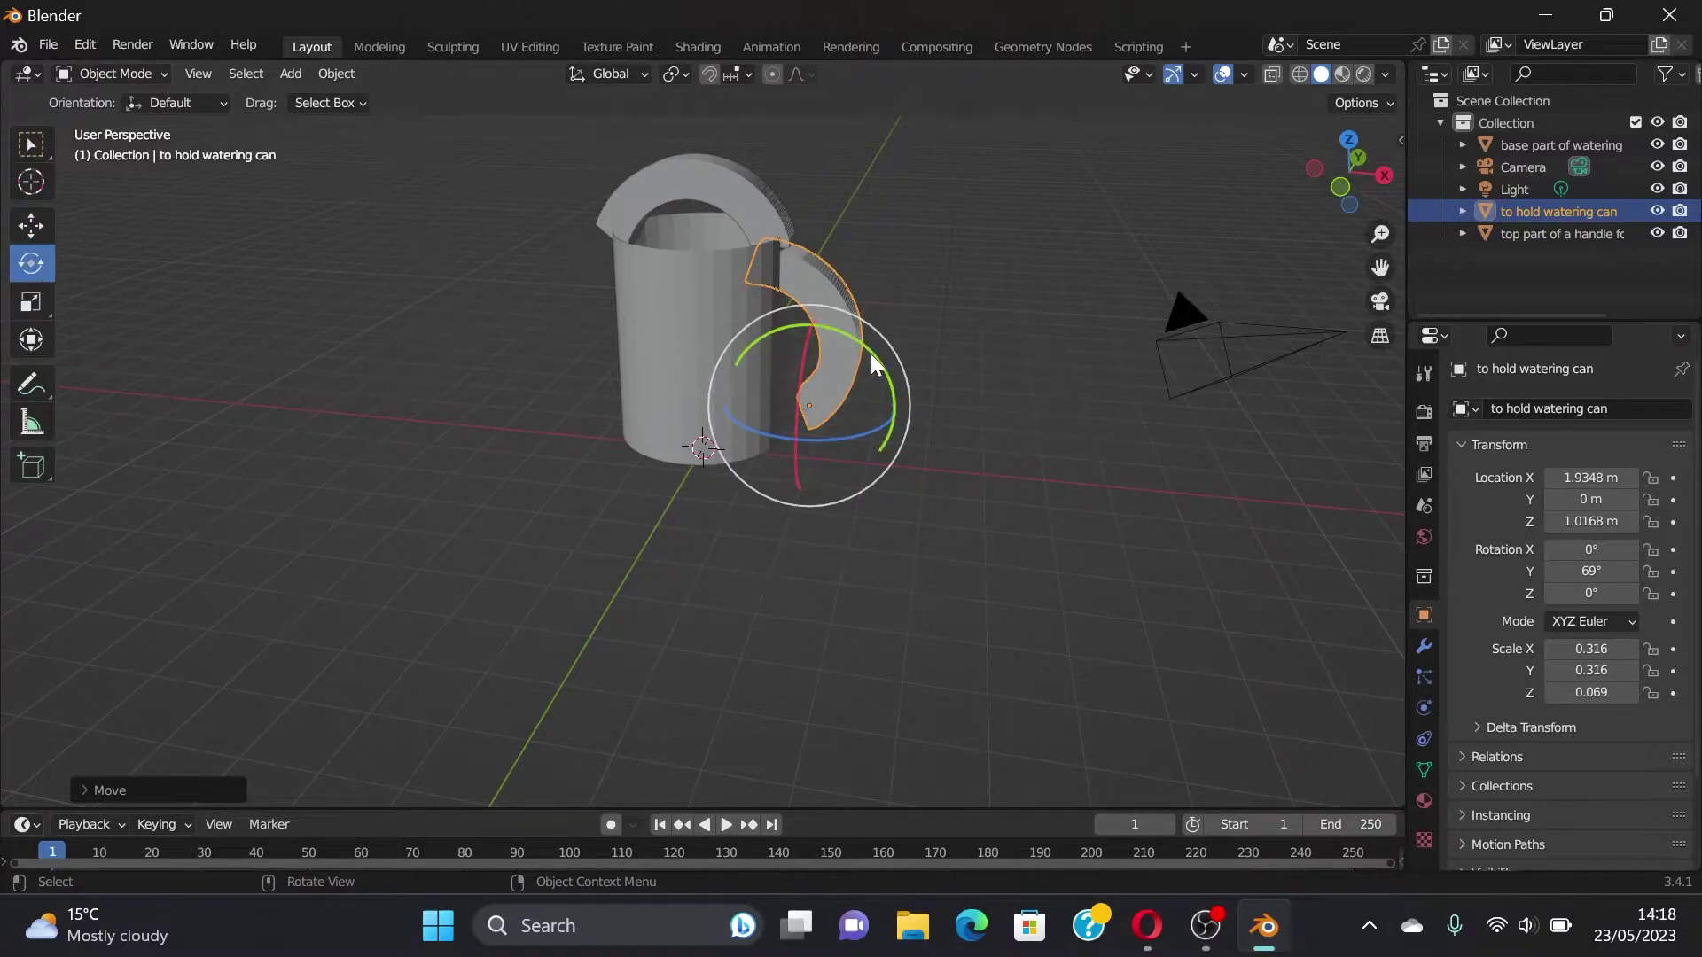
drag(875, 365, 908, 370)
key(g)
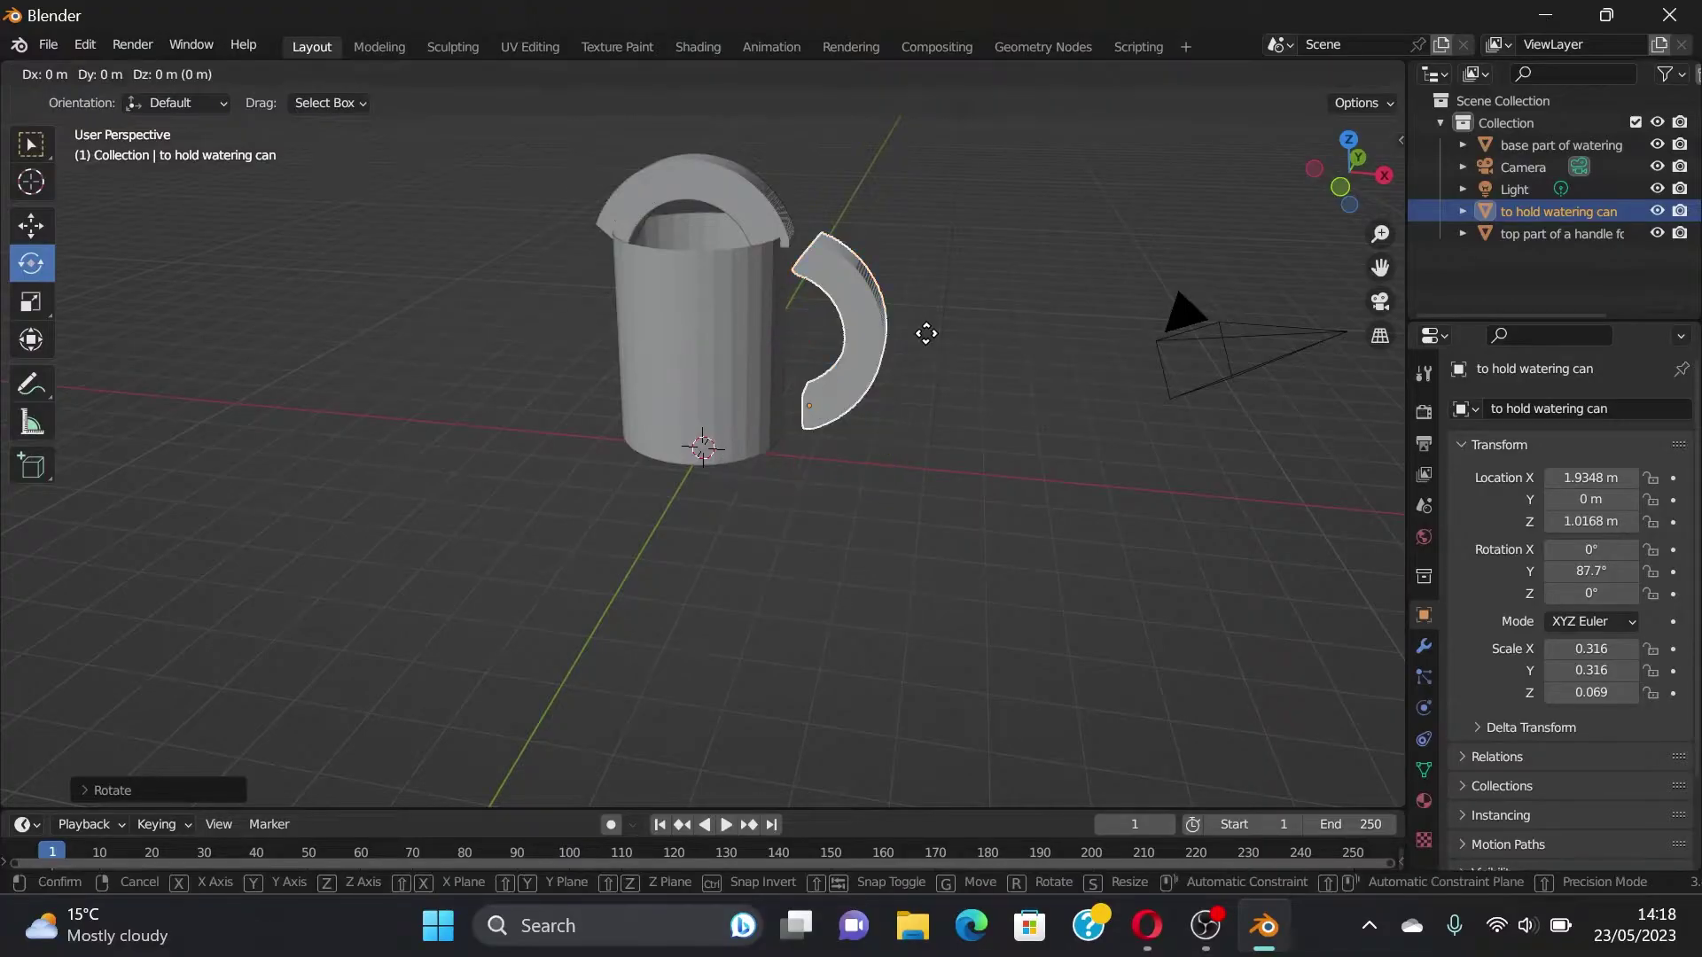
key(x)
click(885, 331)
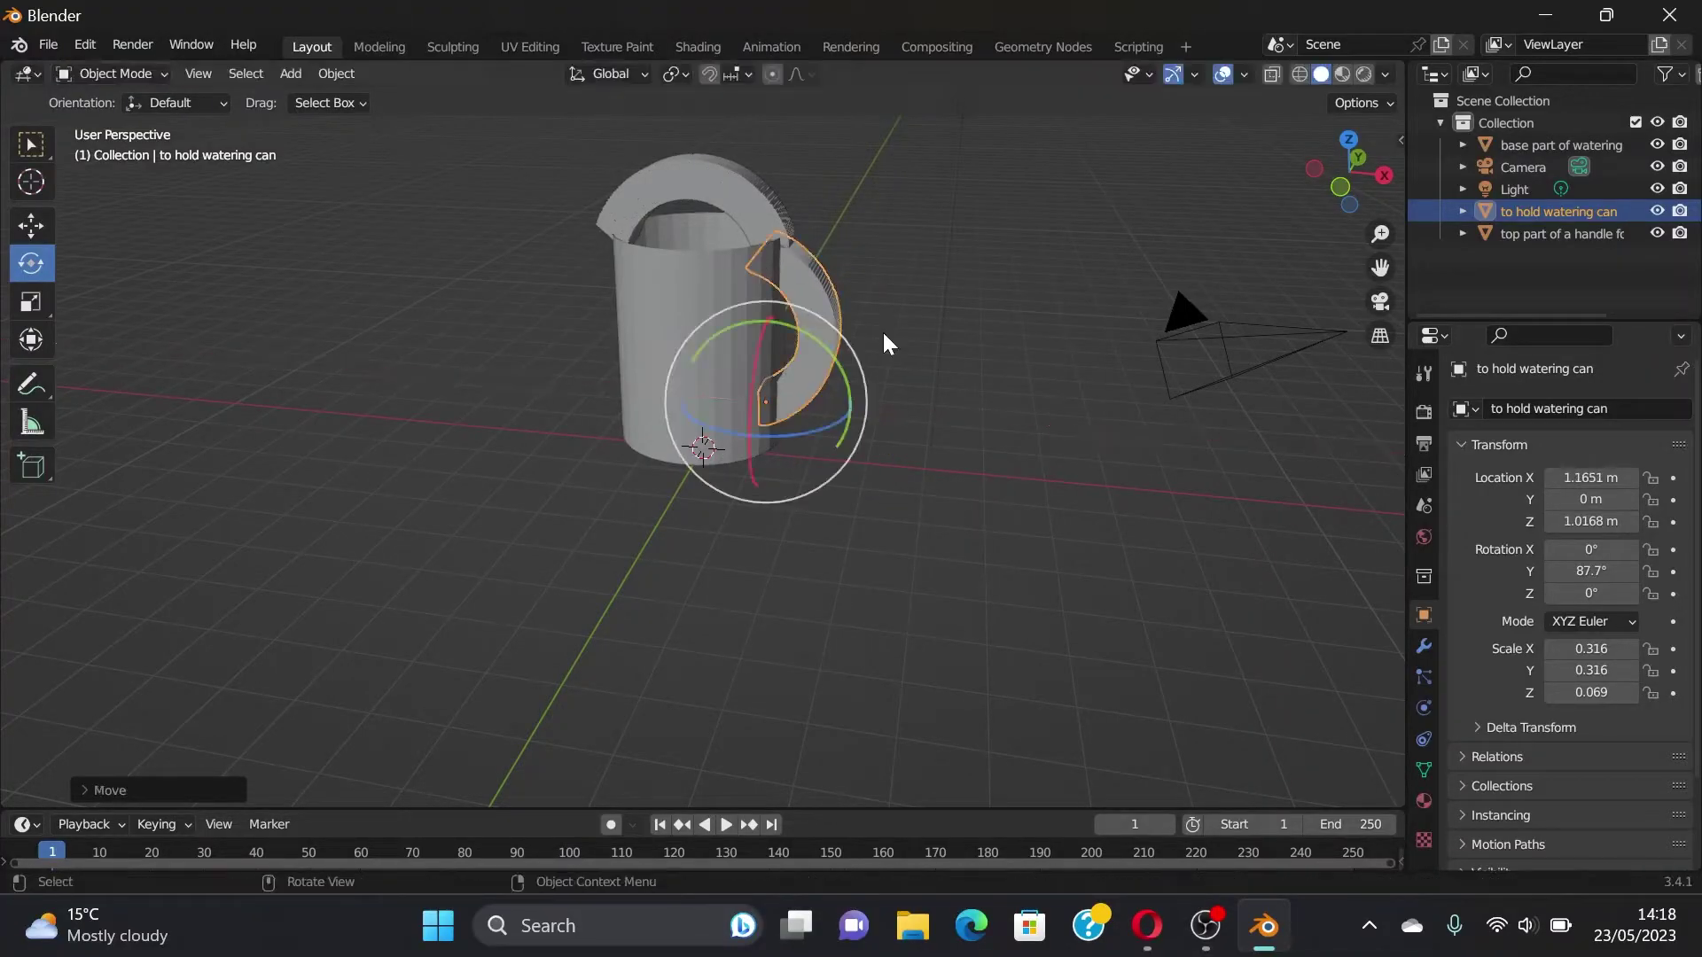
Step: Lower the handle against the cylinder's side, then deselect it and return to Select Box
middle_drag(981, 374, 891, 370)
key(g)
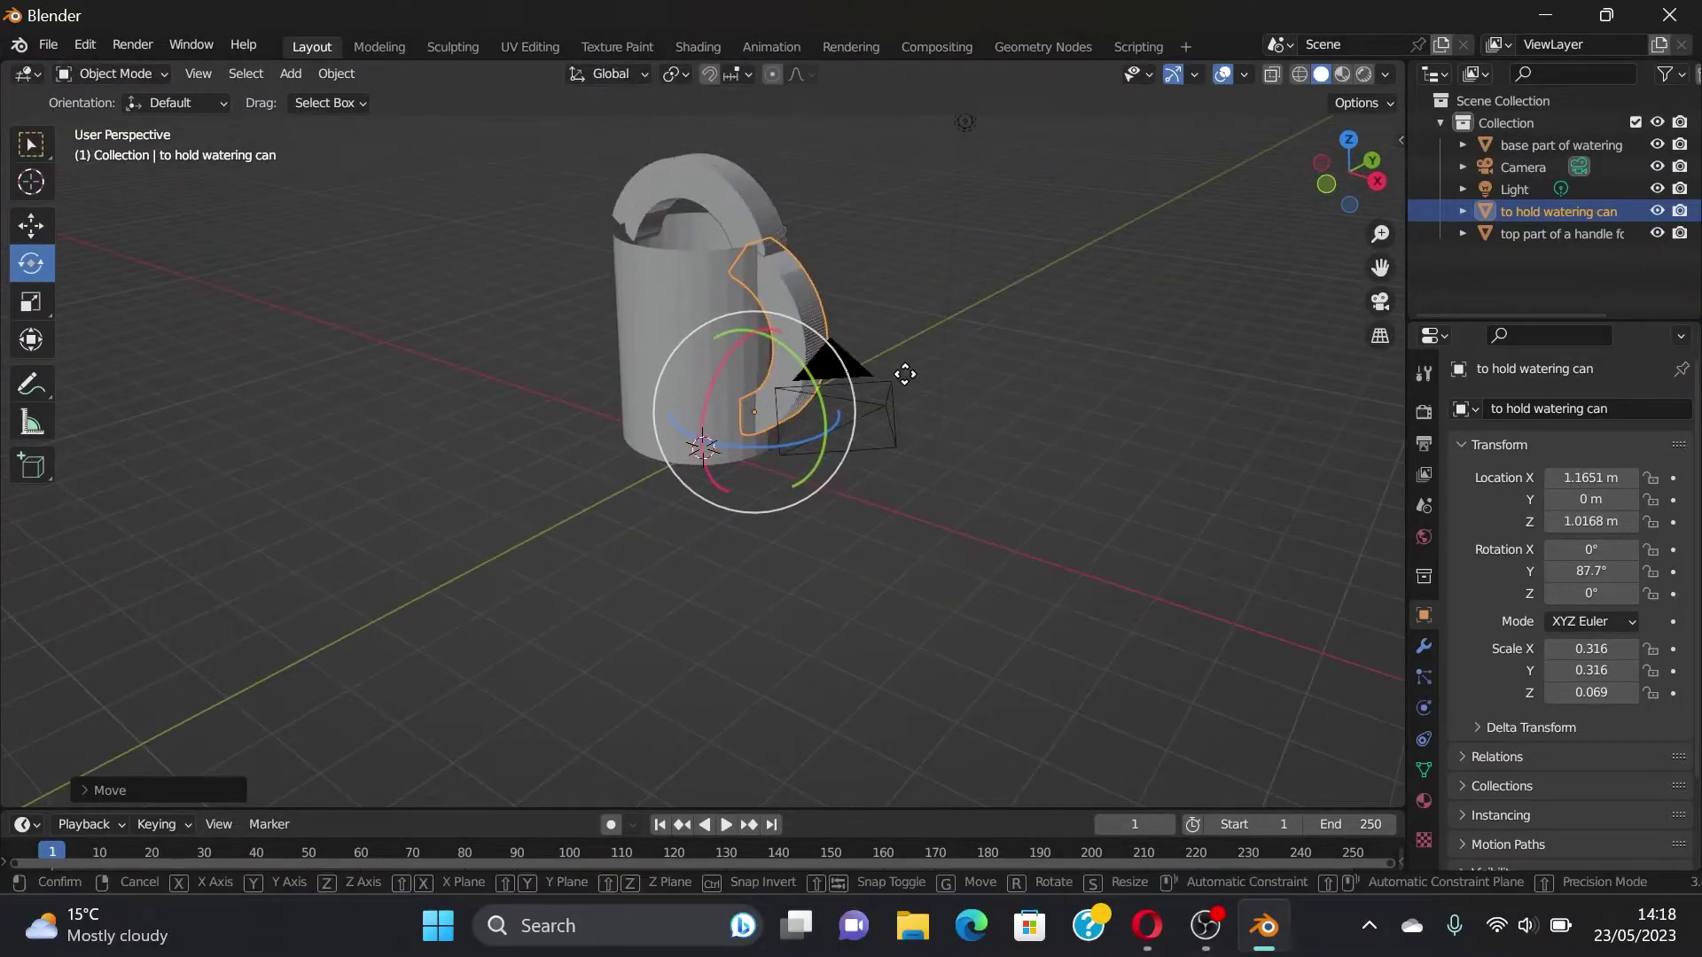
key(z)
click(904, 389)
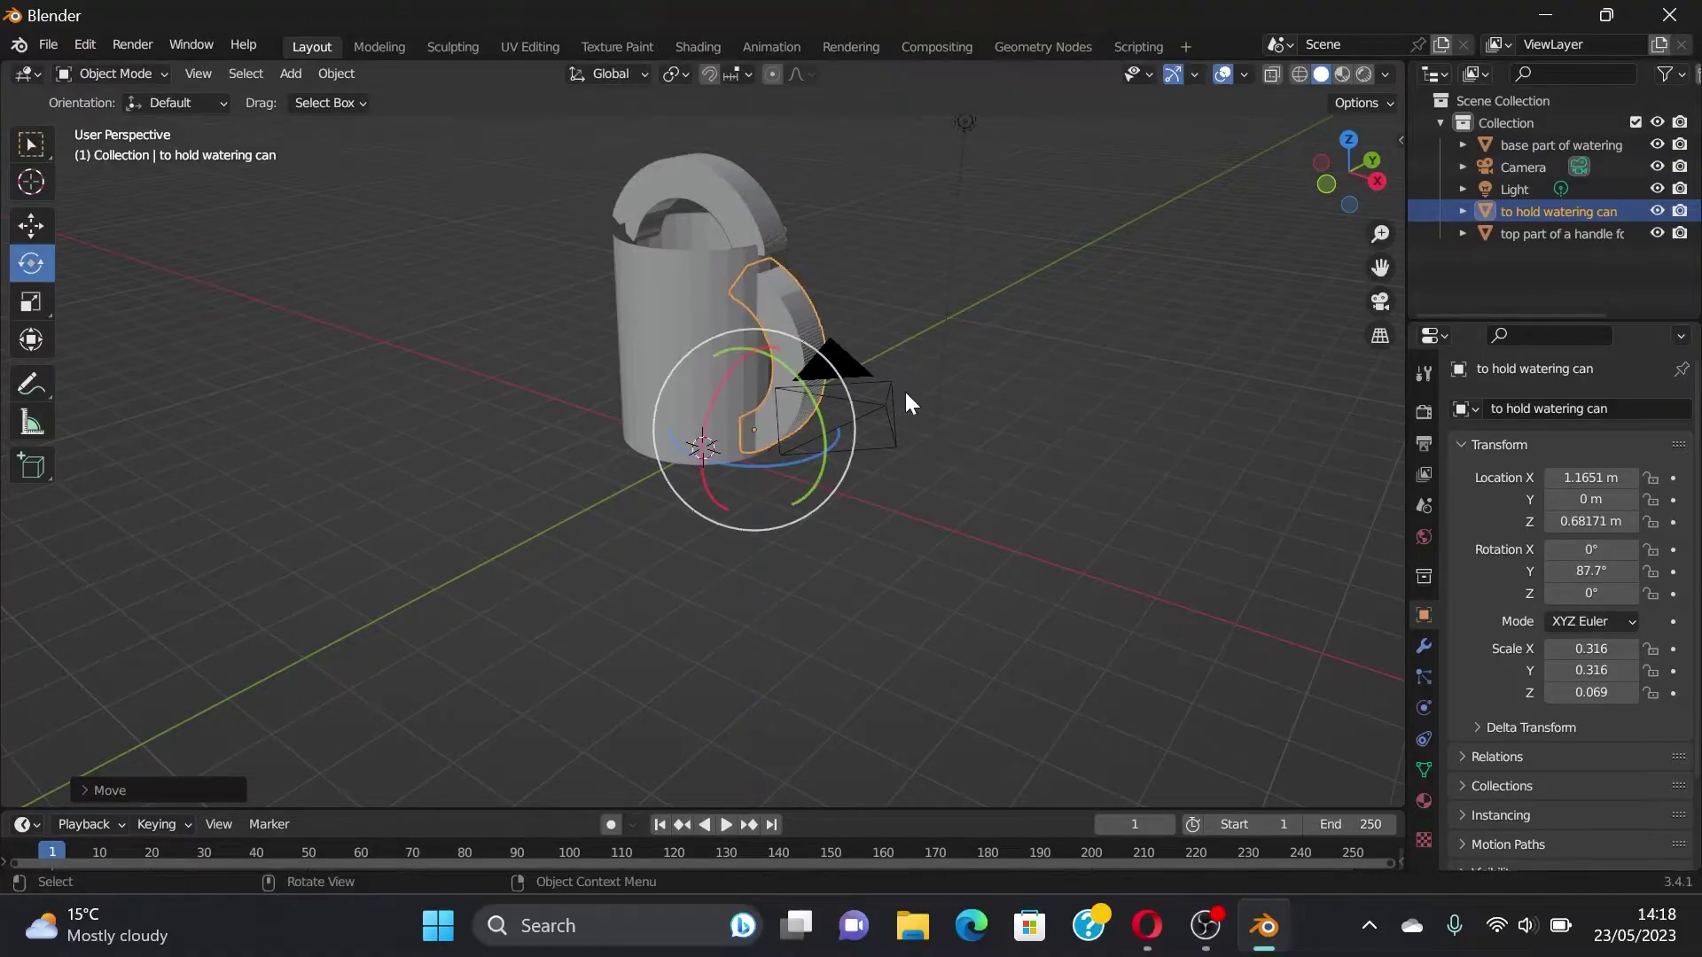
middle_drag(926, 403, 997, 452)
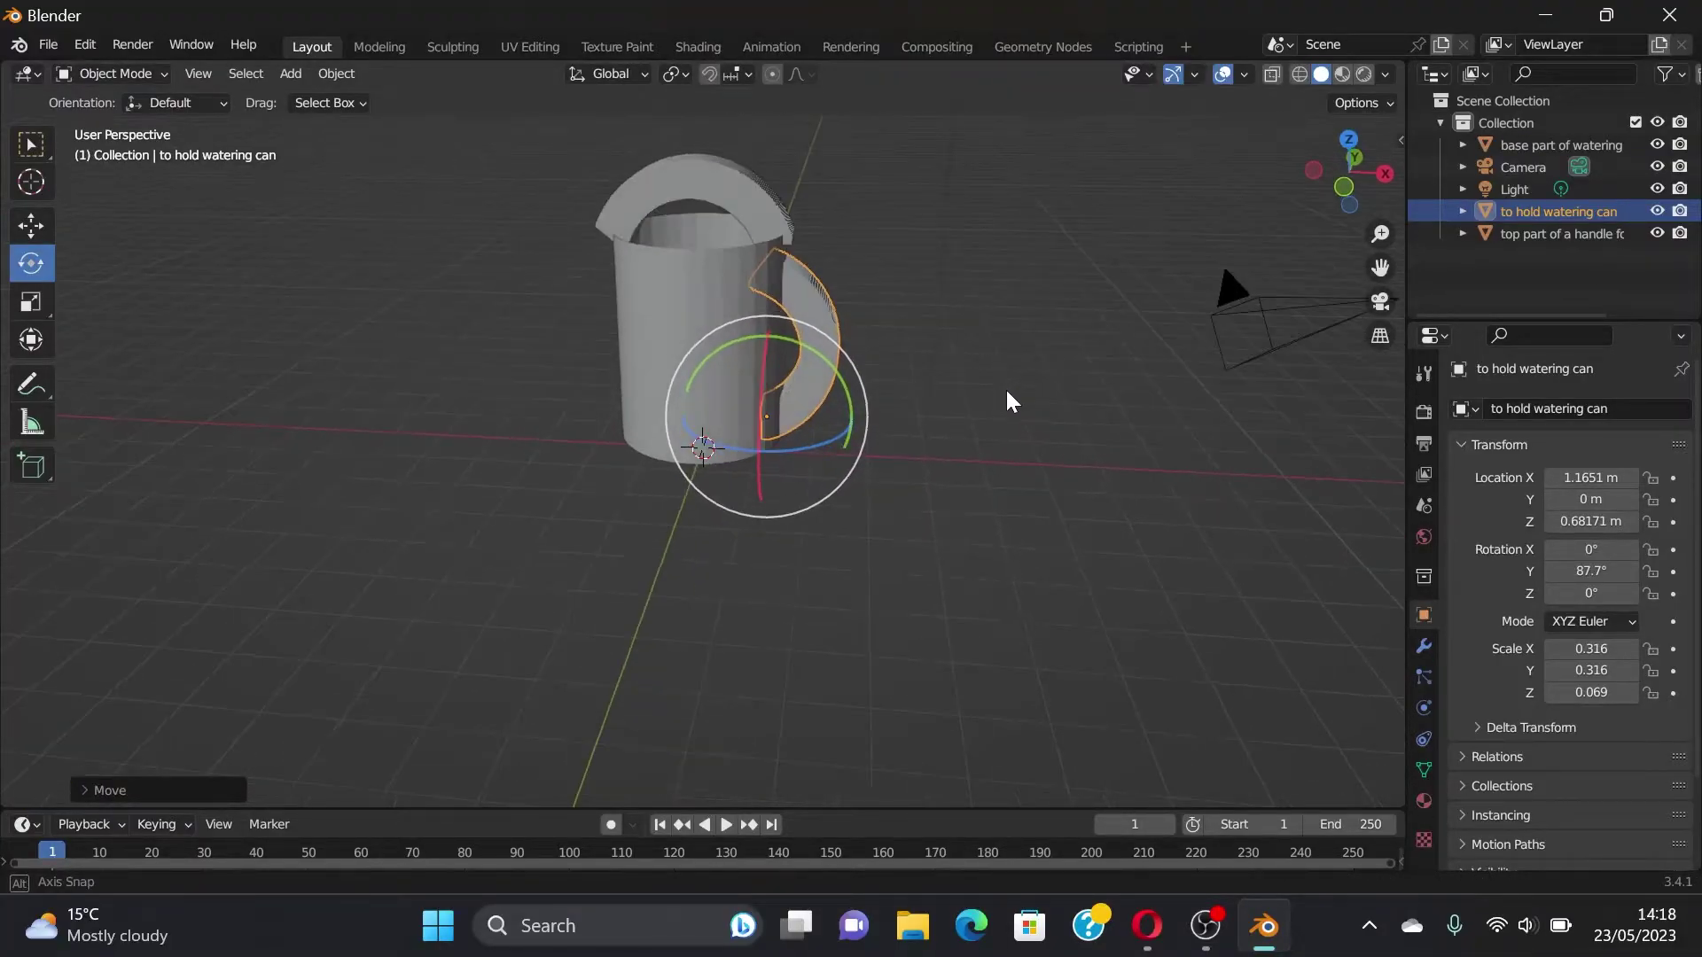
click(996, 454)
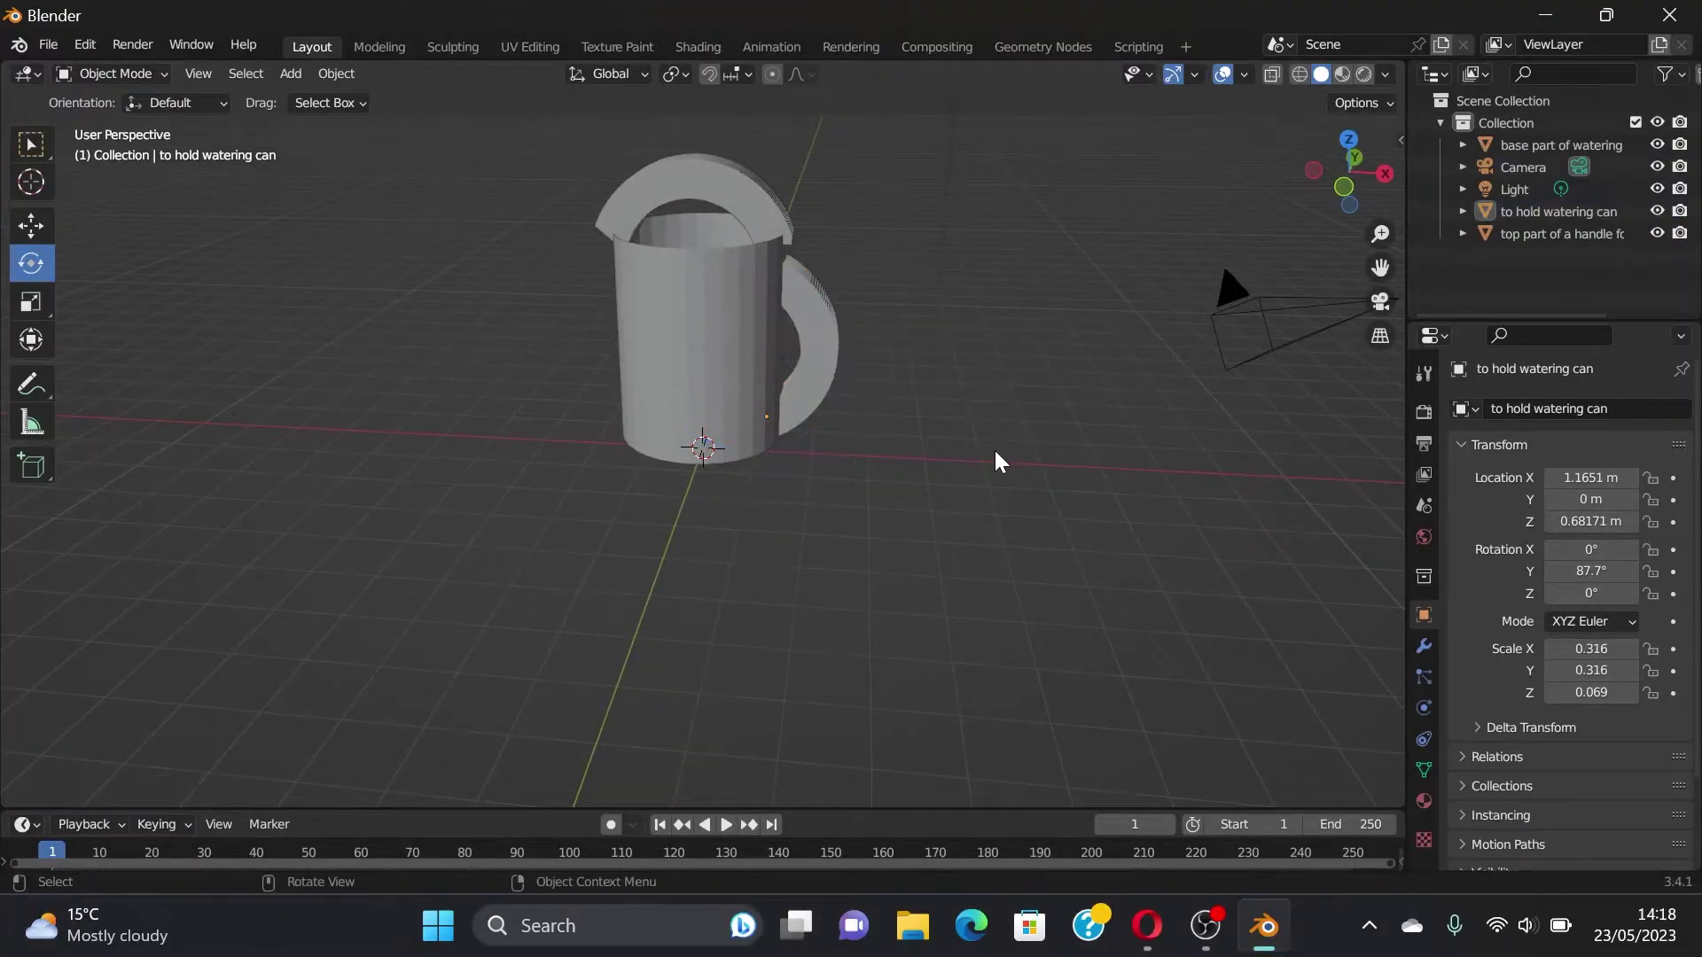
click(43, 146)
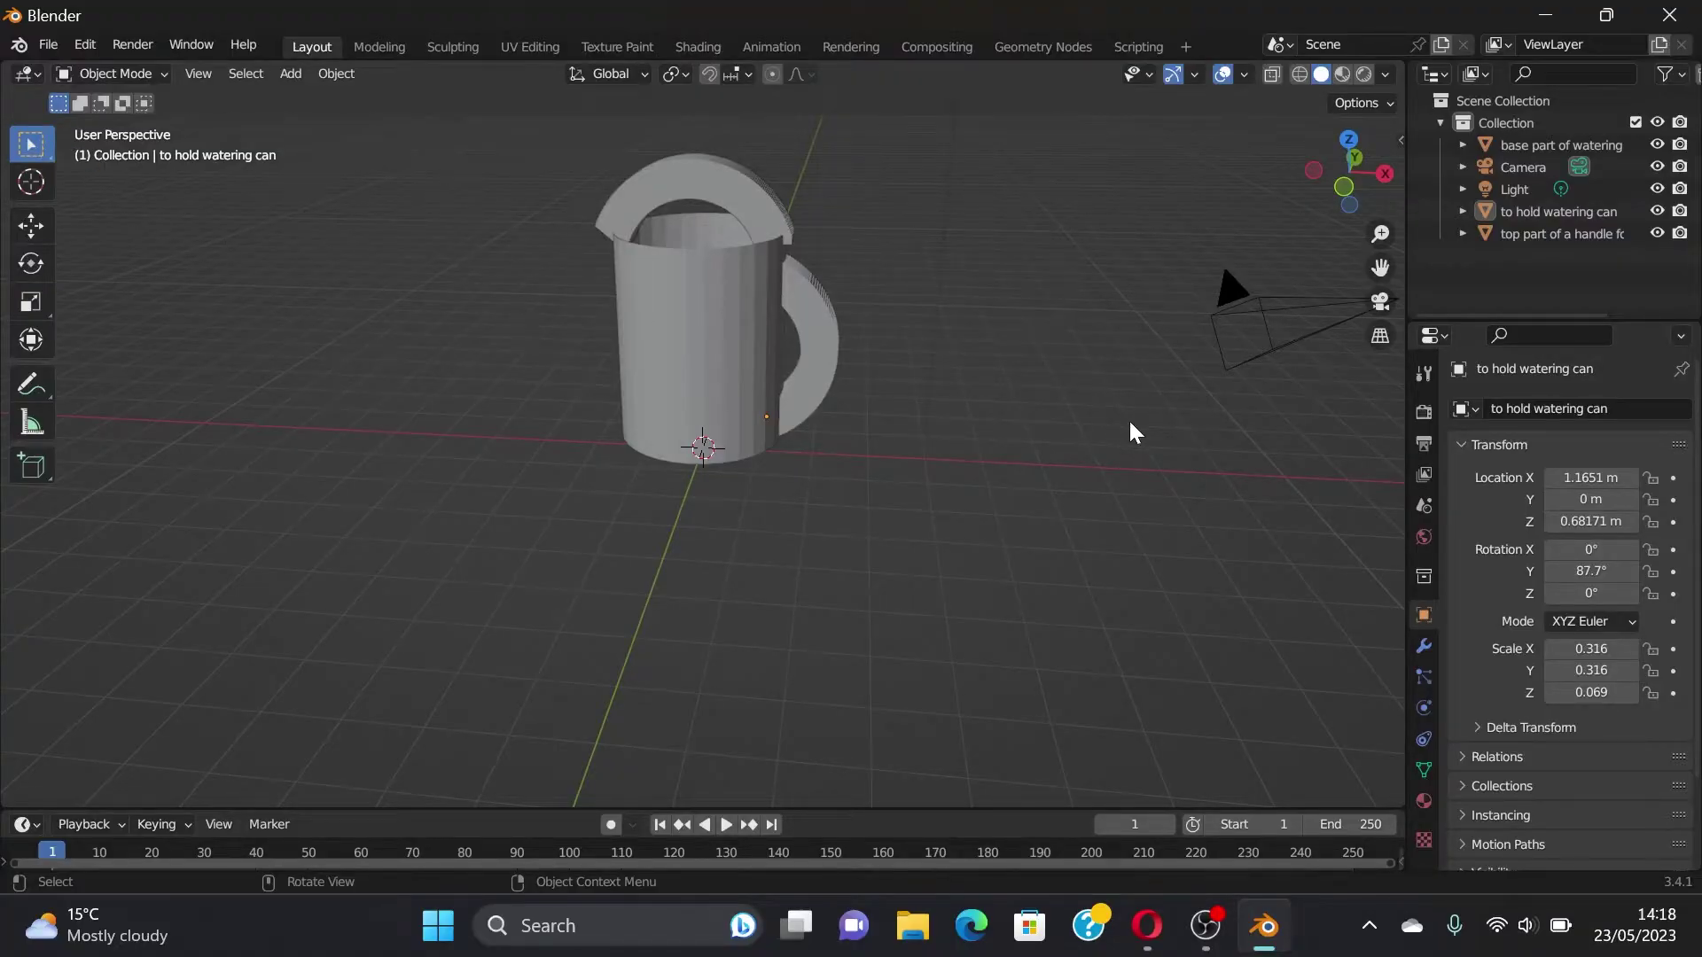
key(shift+a)
Step: Bring up the Add > Mesh shape list from the viewport header
right_click(926, 383)
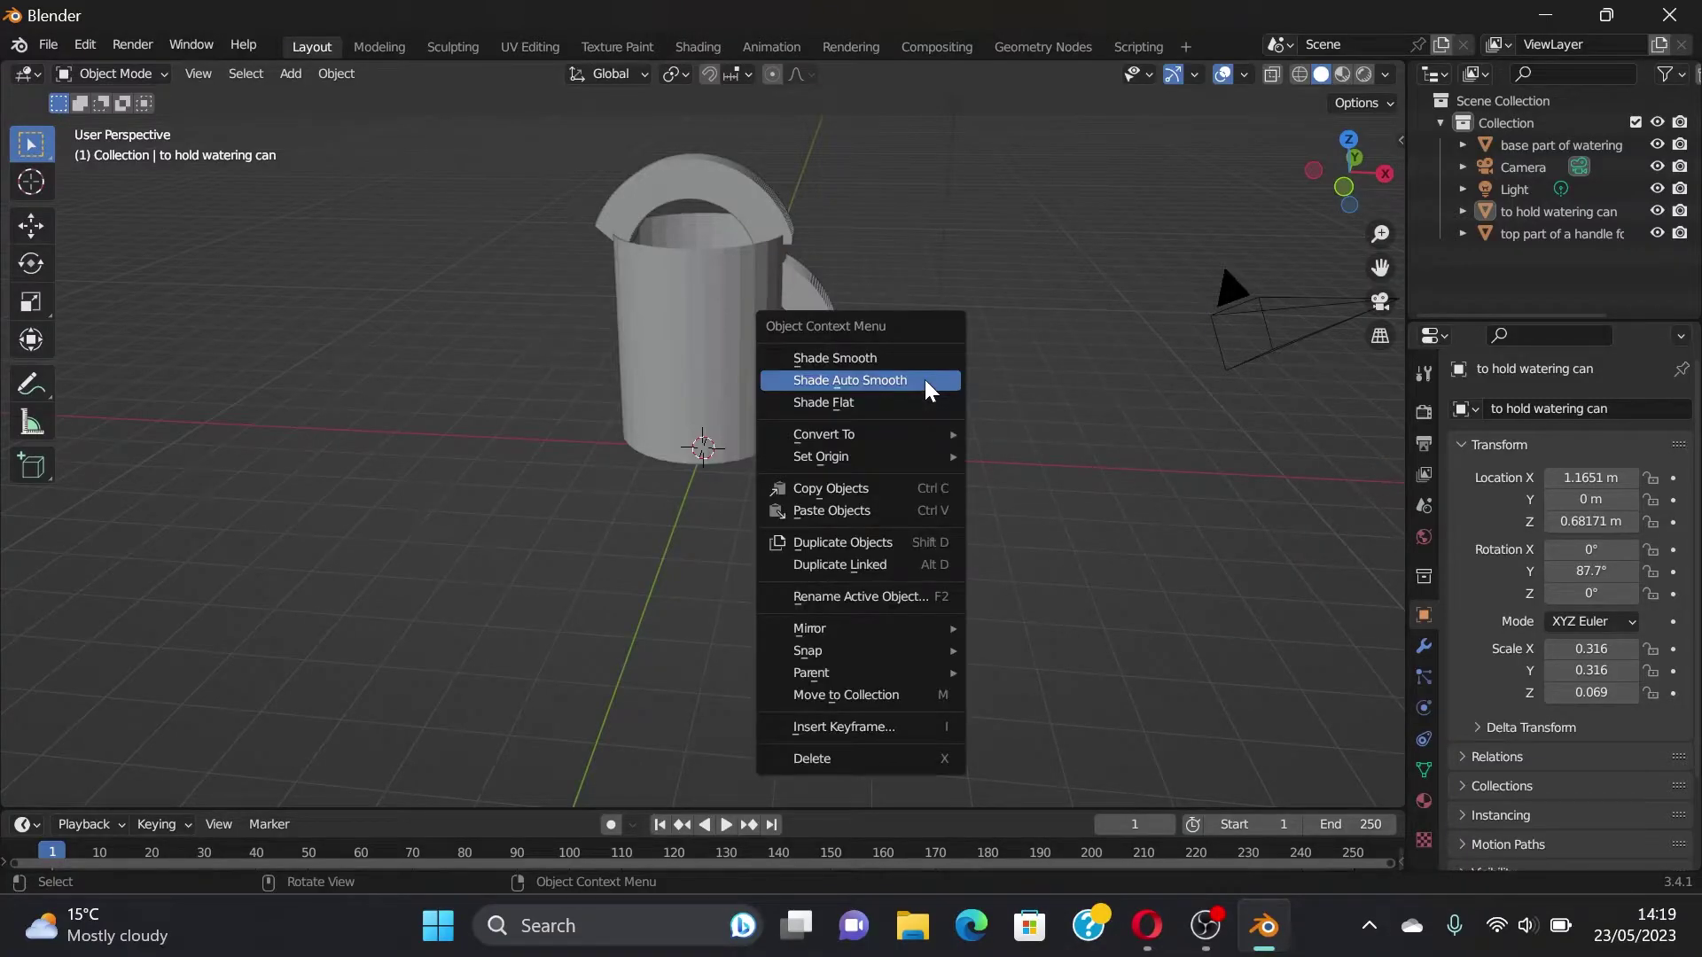
click(293, 74)
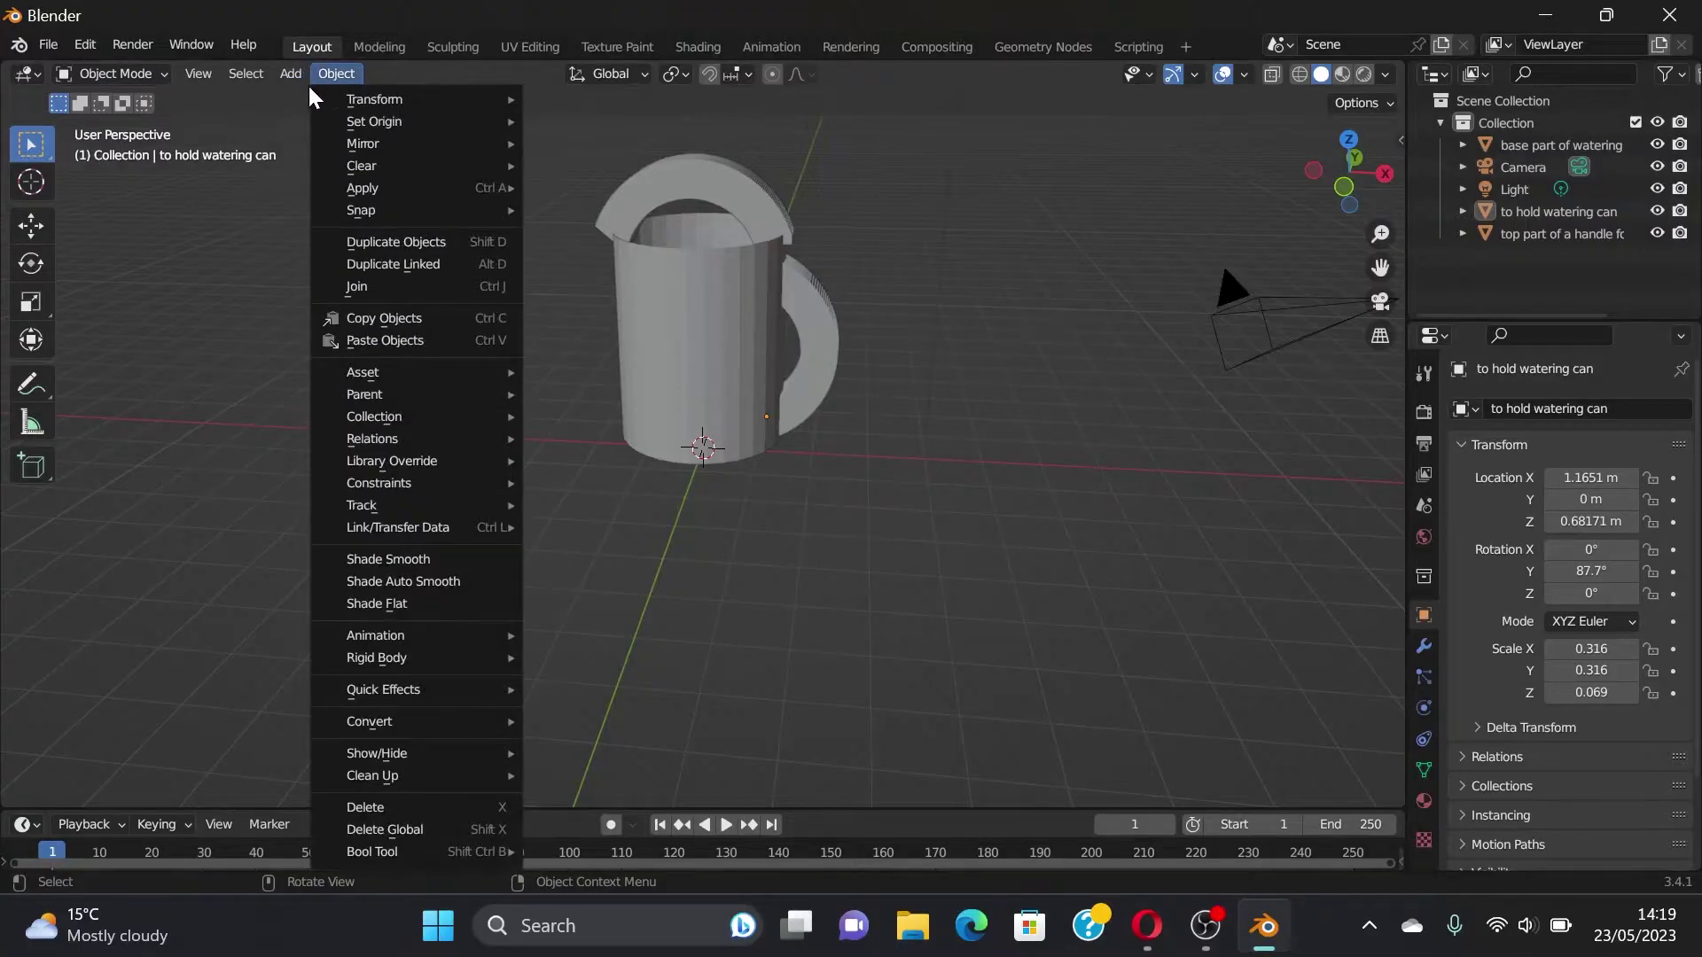
mouse_move(323, 99)
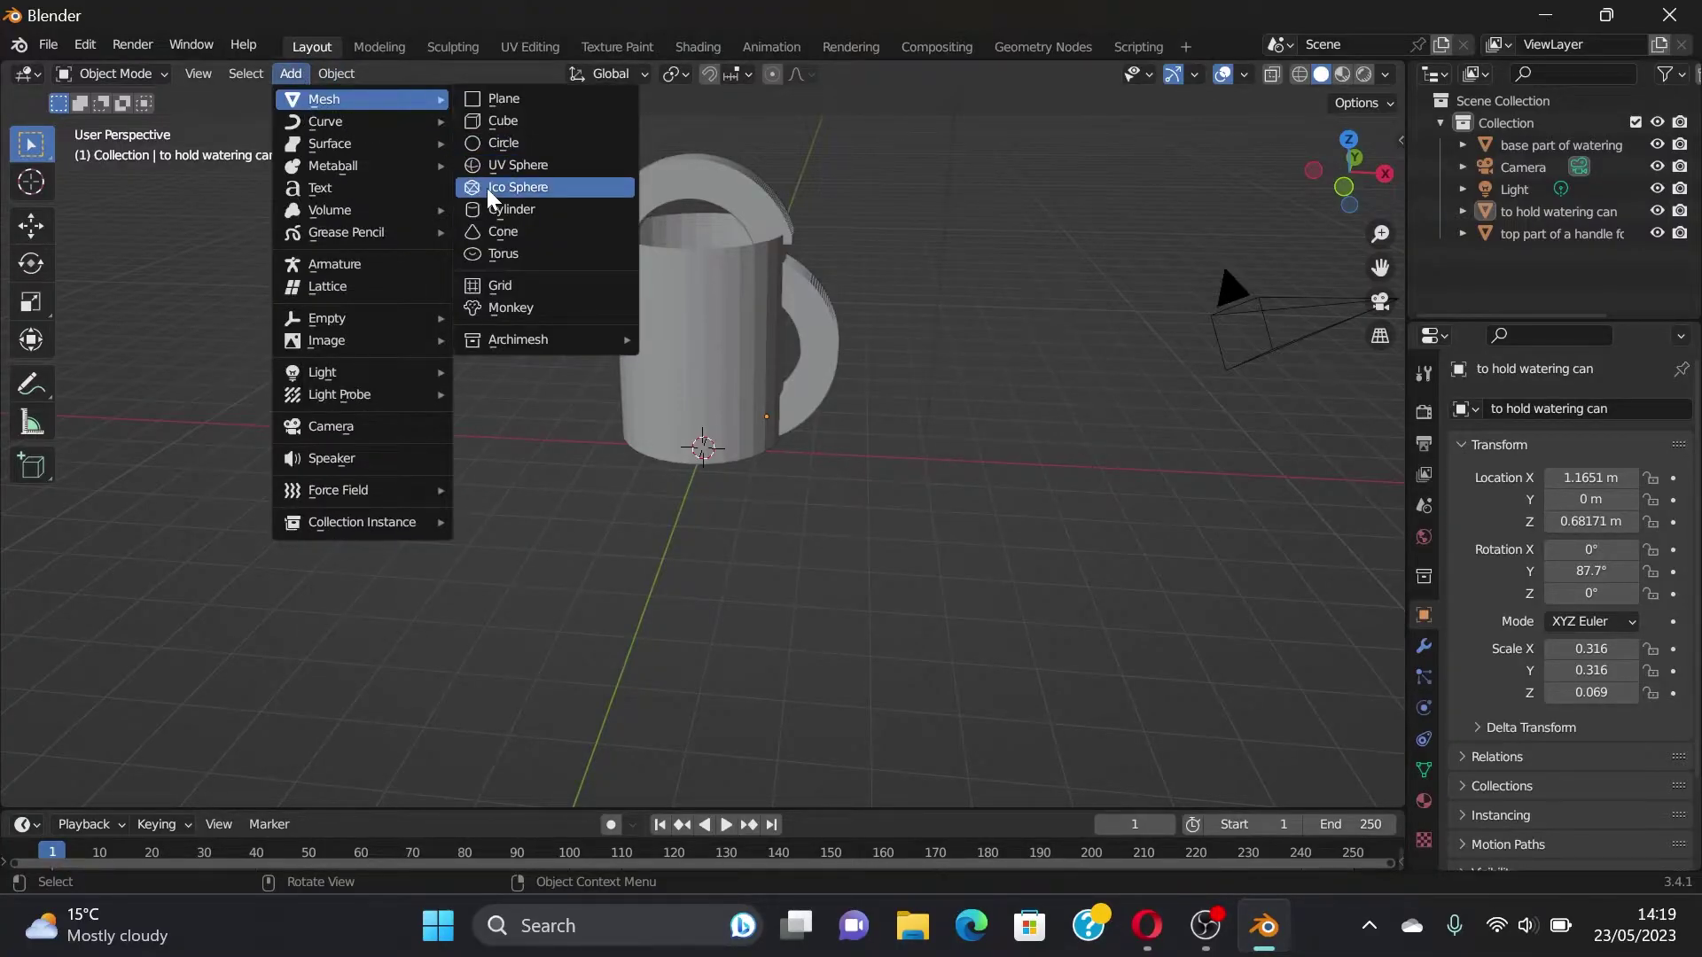
Step: Add a cylinder left of the can body, tilt it about Y and raise it
click(494, 211)
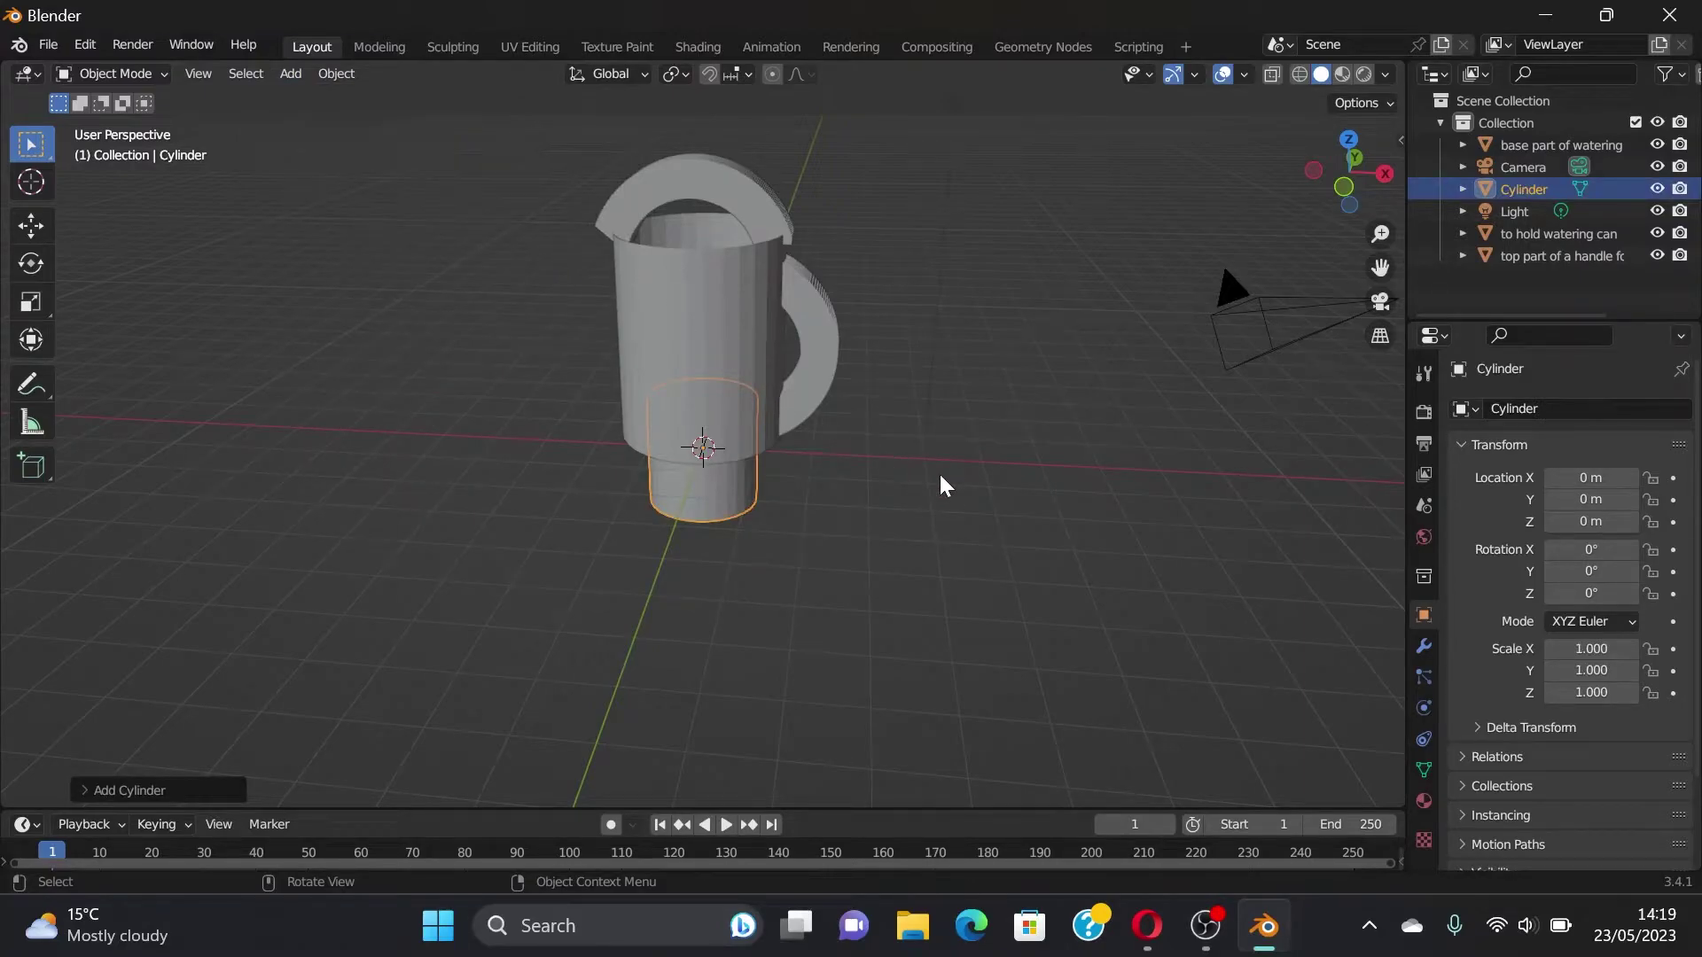
key(g)
key(x)
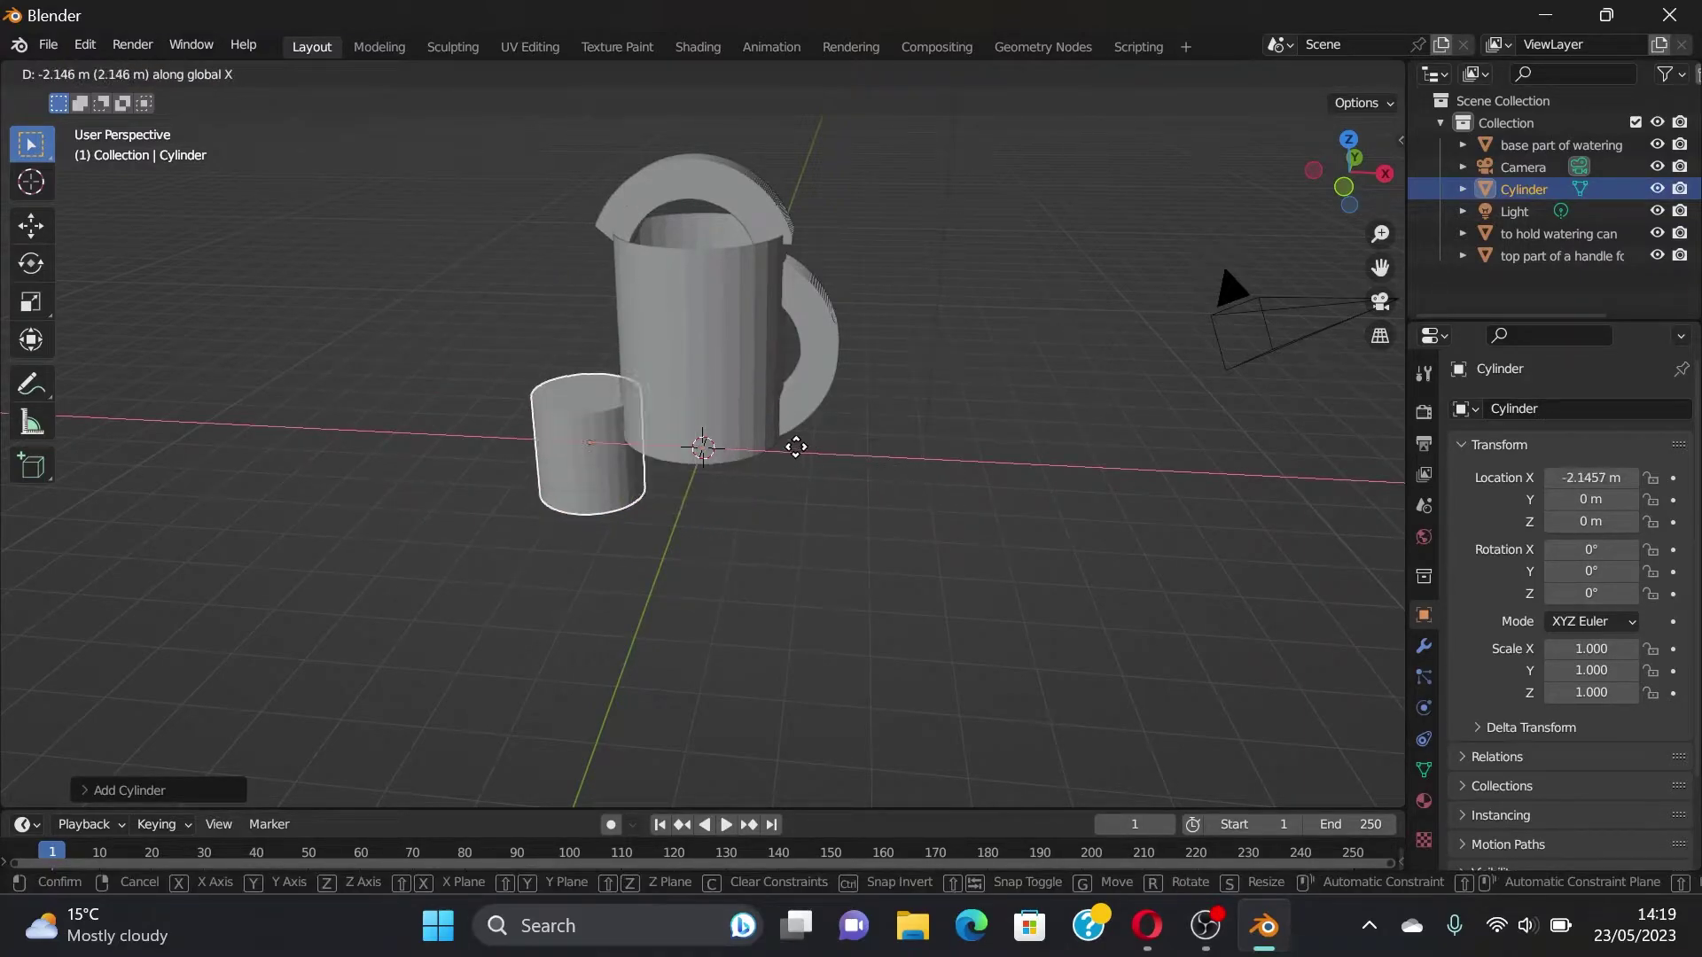
click(803, 455)
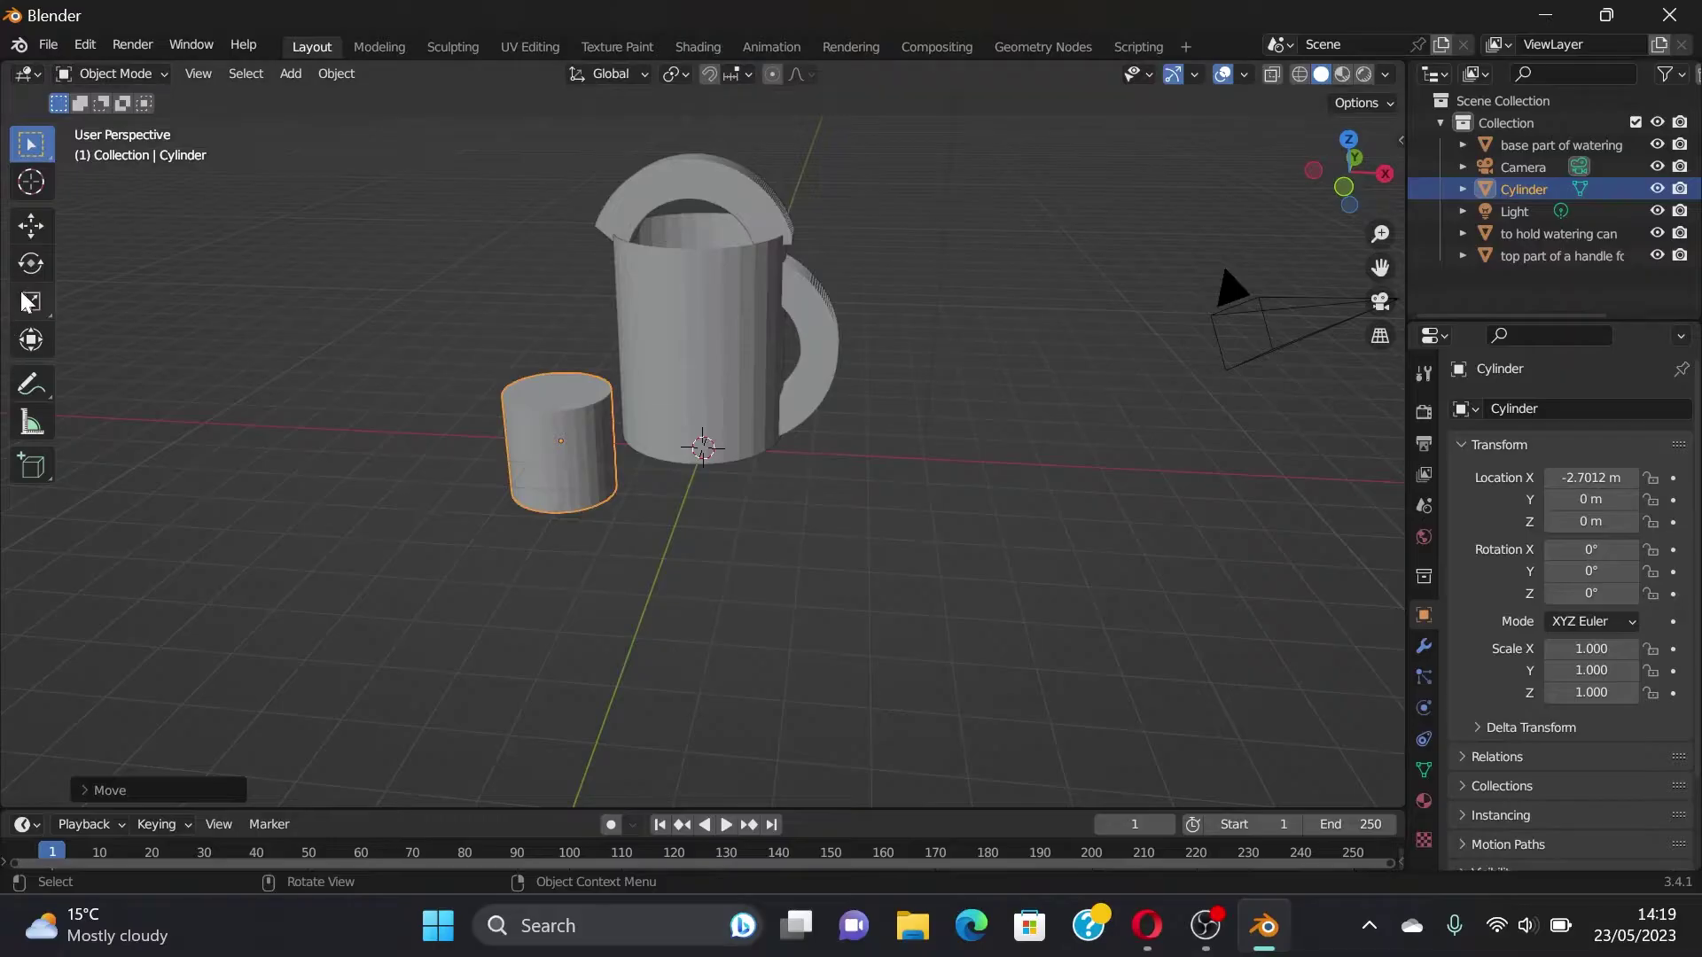
click(31, 263)
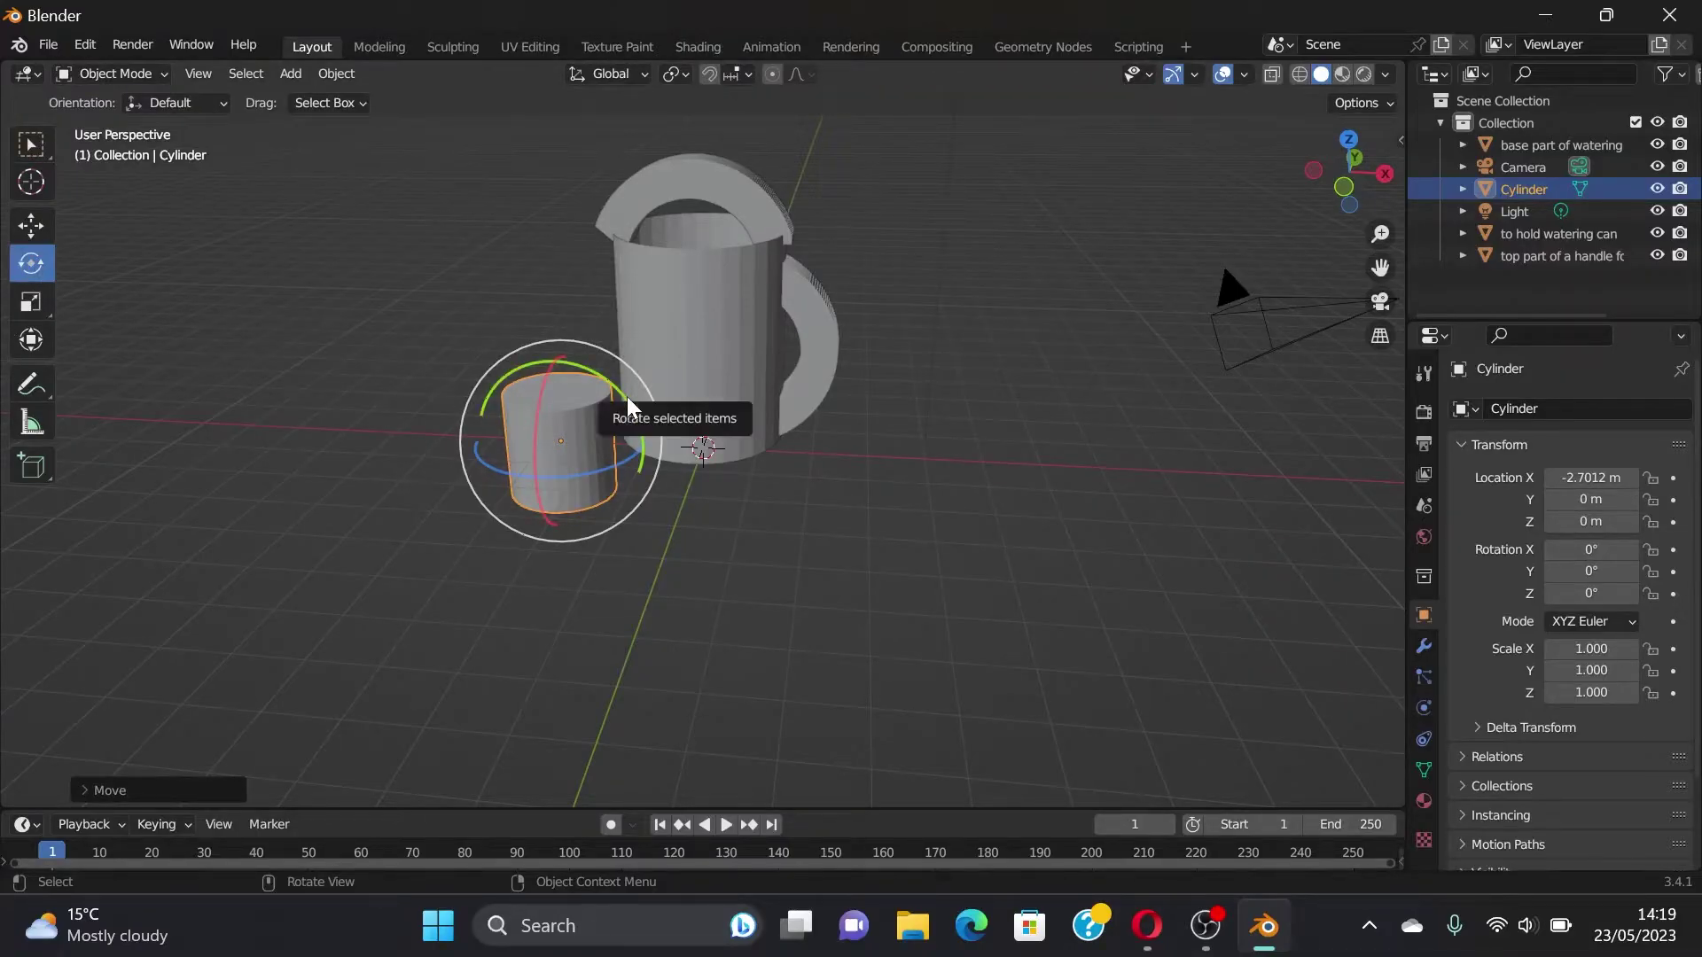
drag(627, 406, 557, 359)
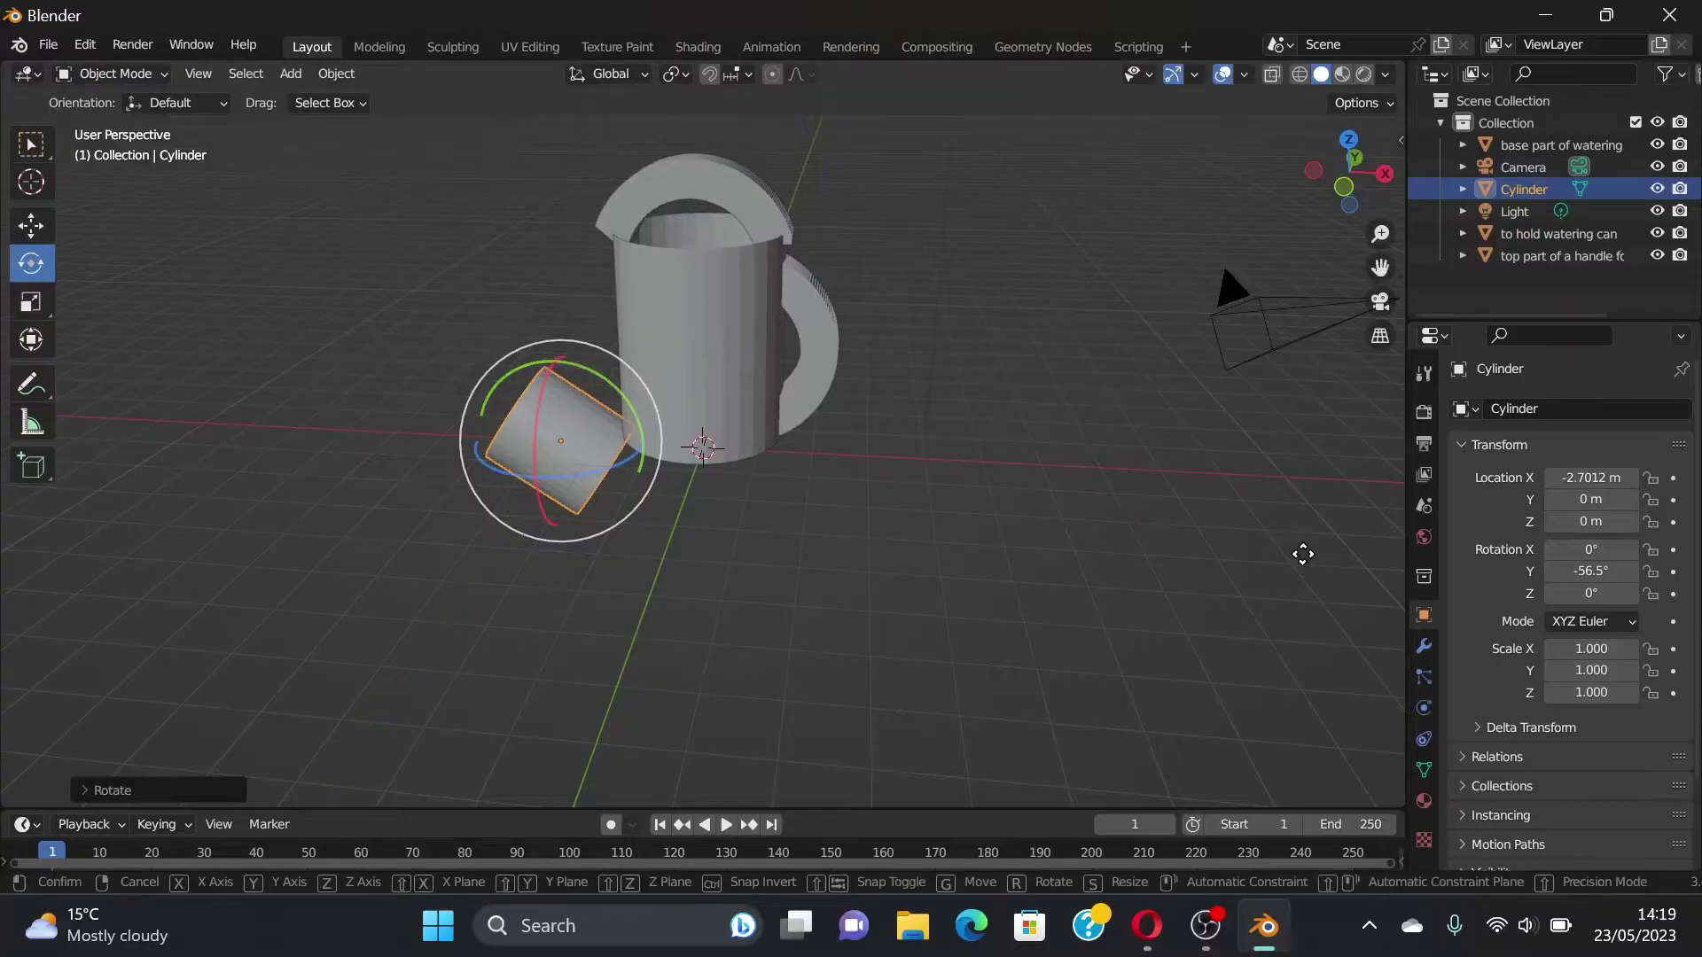
key(z)
click(1274, 441)
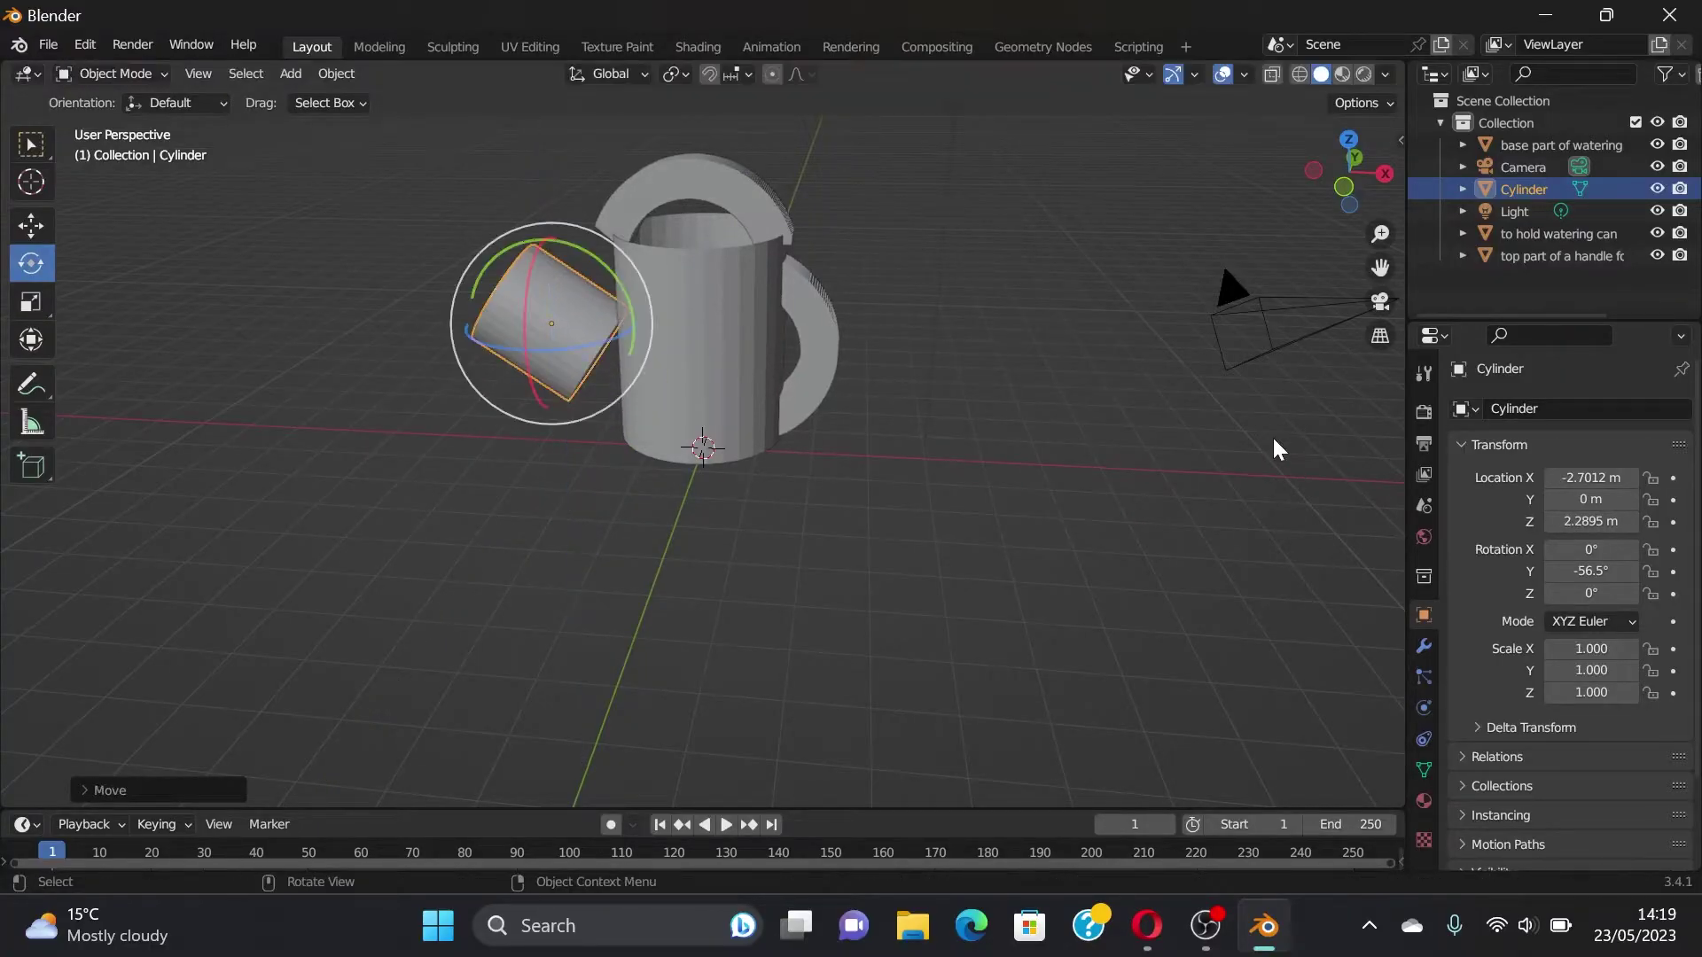
Step: Bring the cylinder closer to the body, tilt it further and shrink it uniformly
key(g)
key(x)
click(1308, 442)
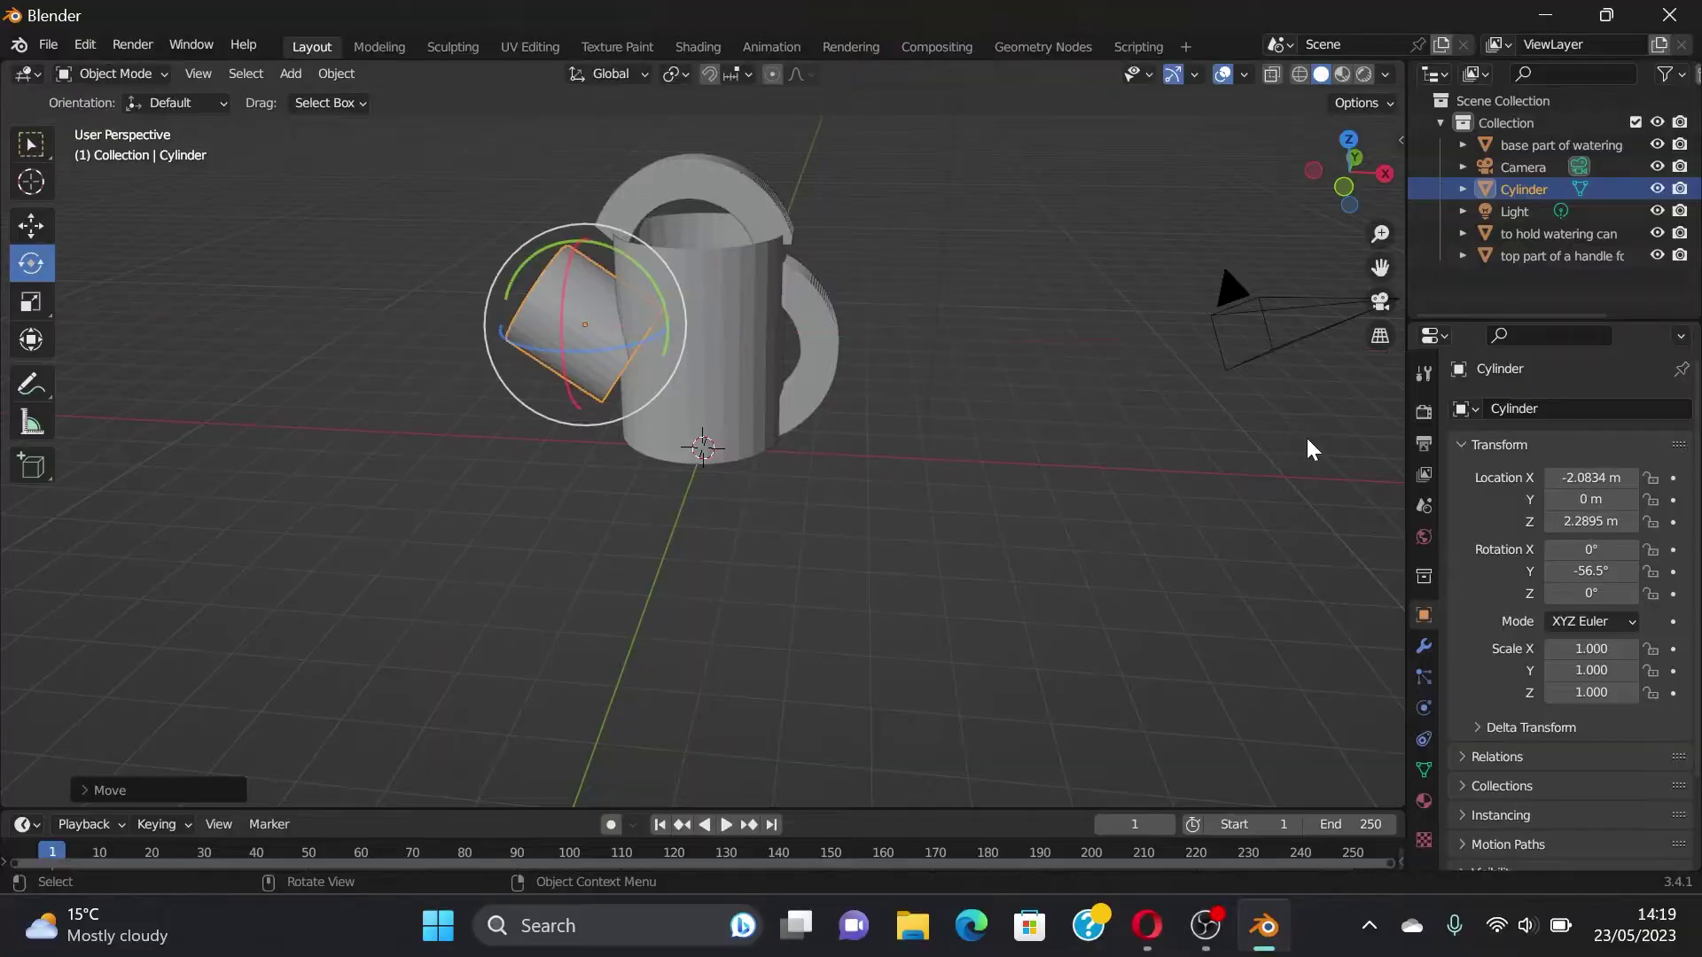
drag(624, 271, 619, 261)
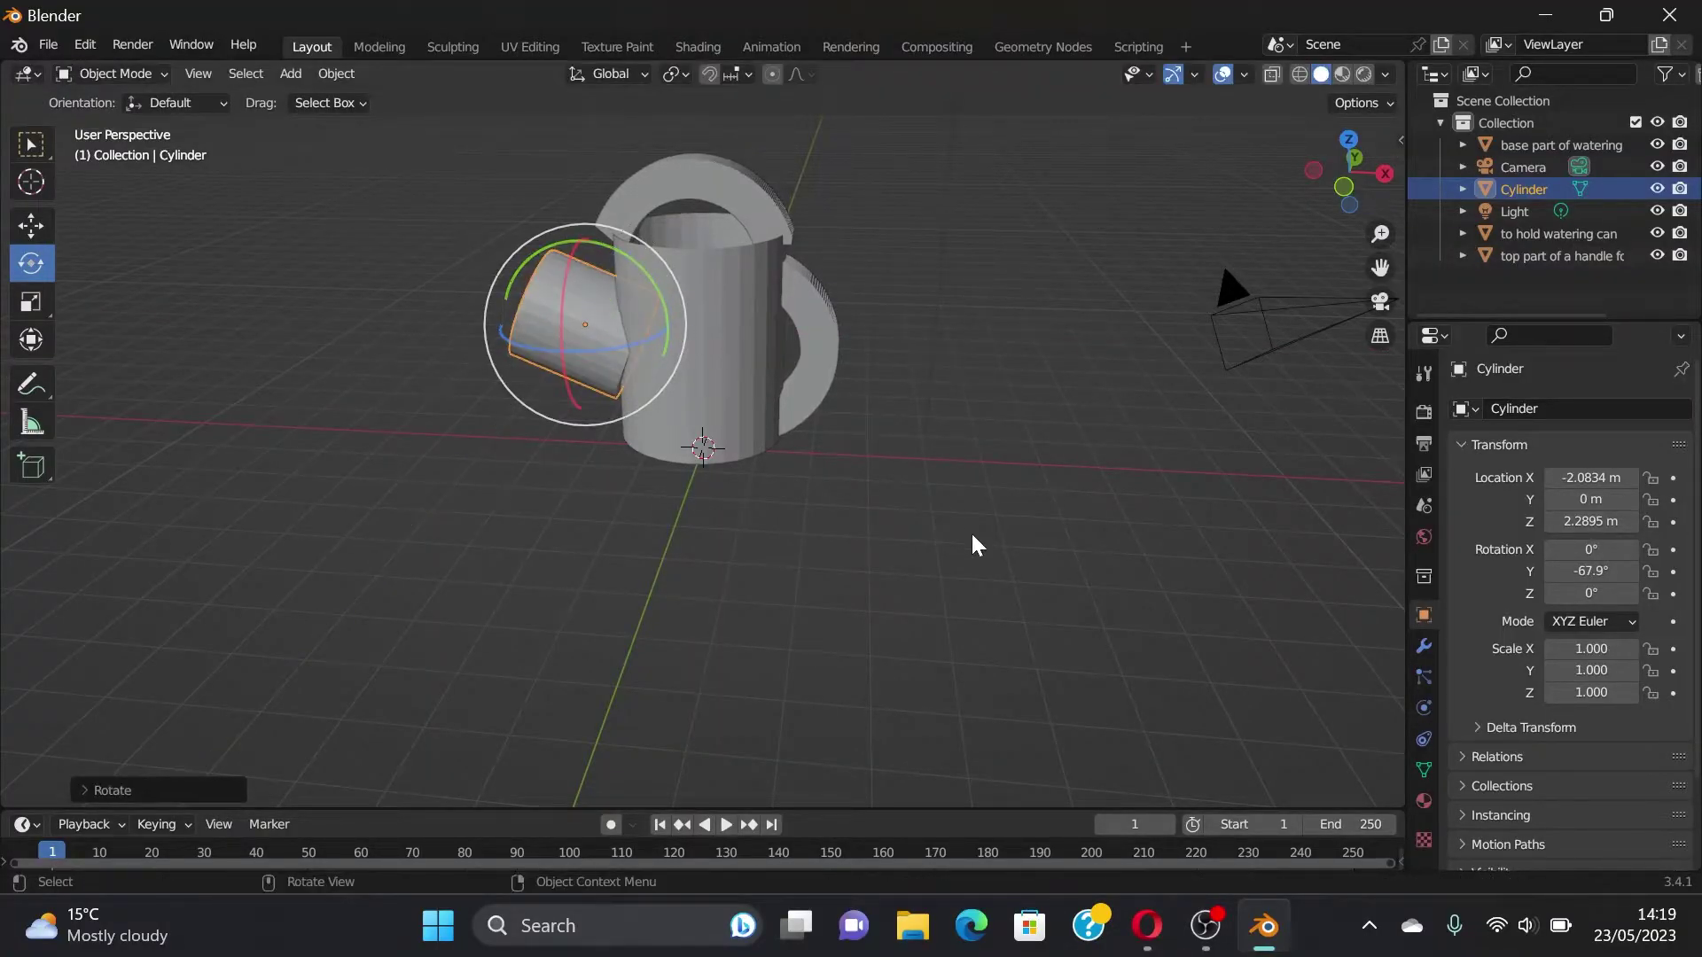
click(43, 301)
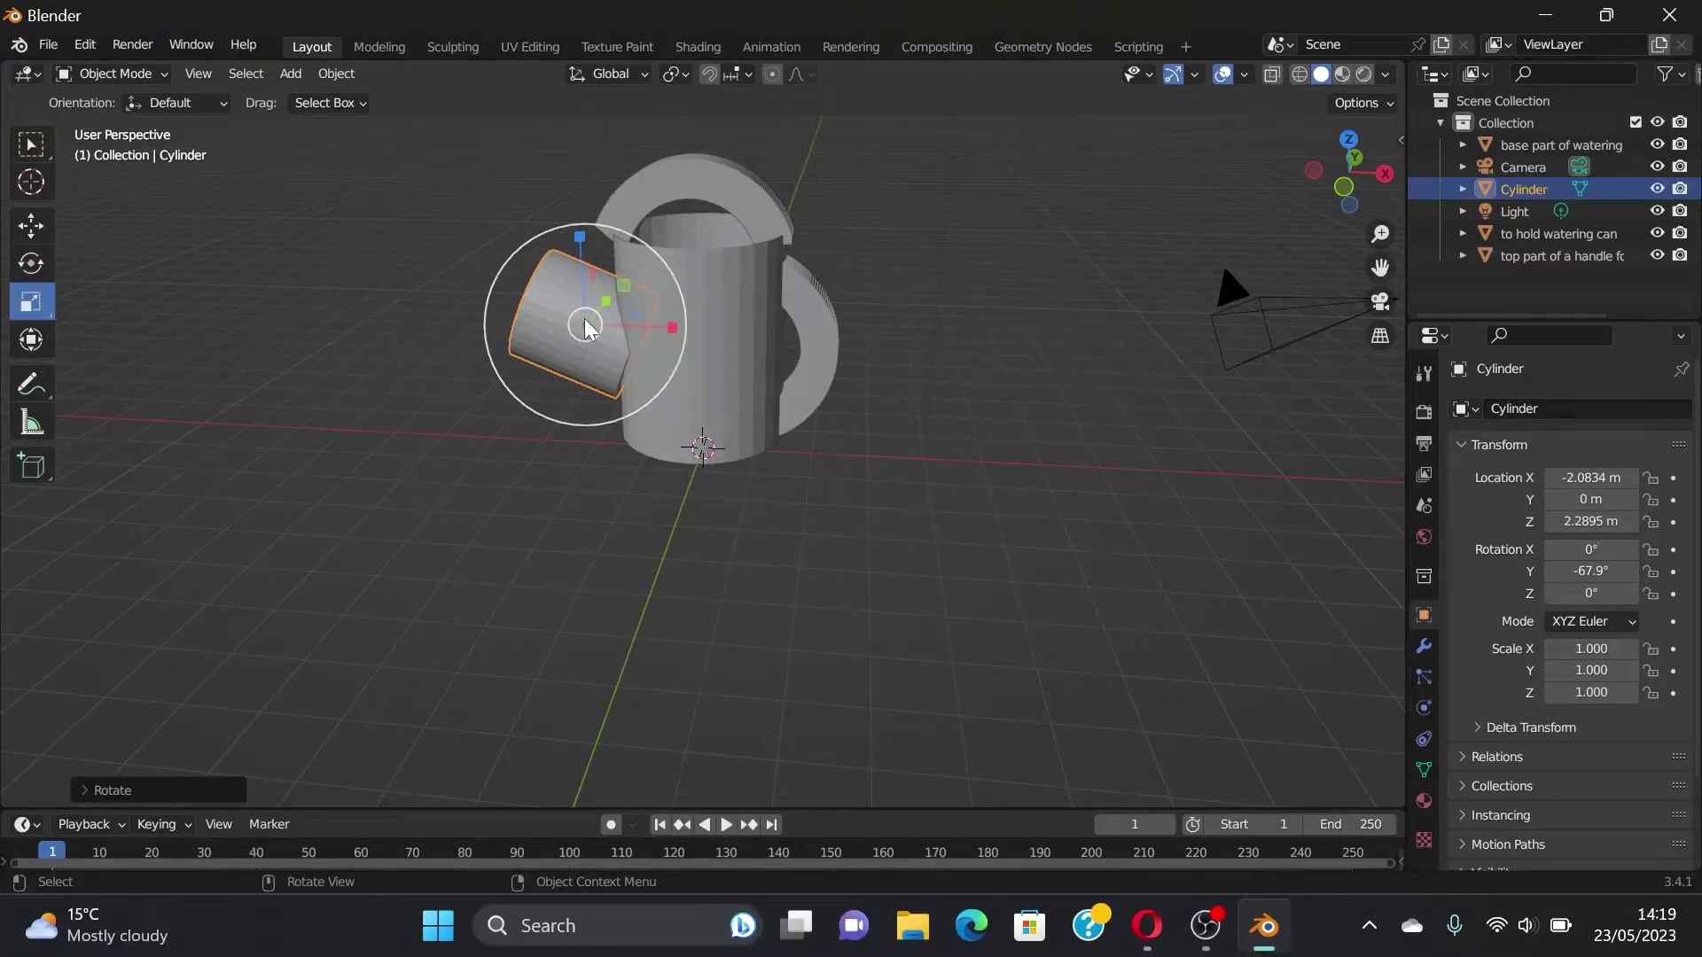
drag(606, 302, 597, 337)
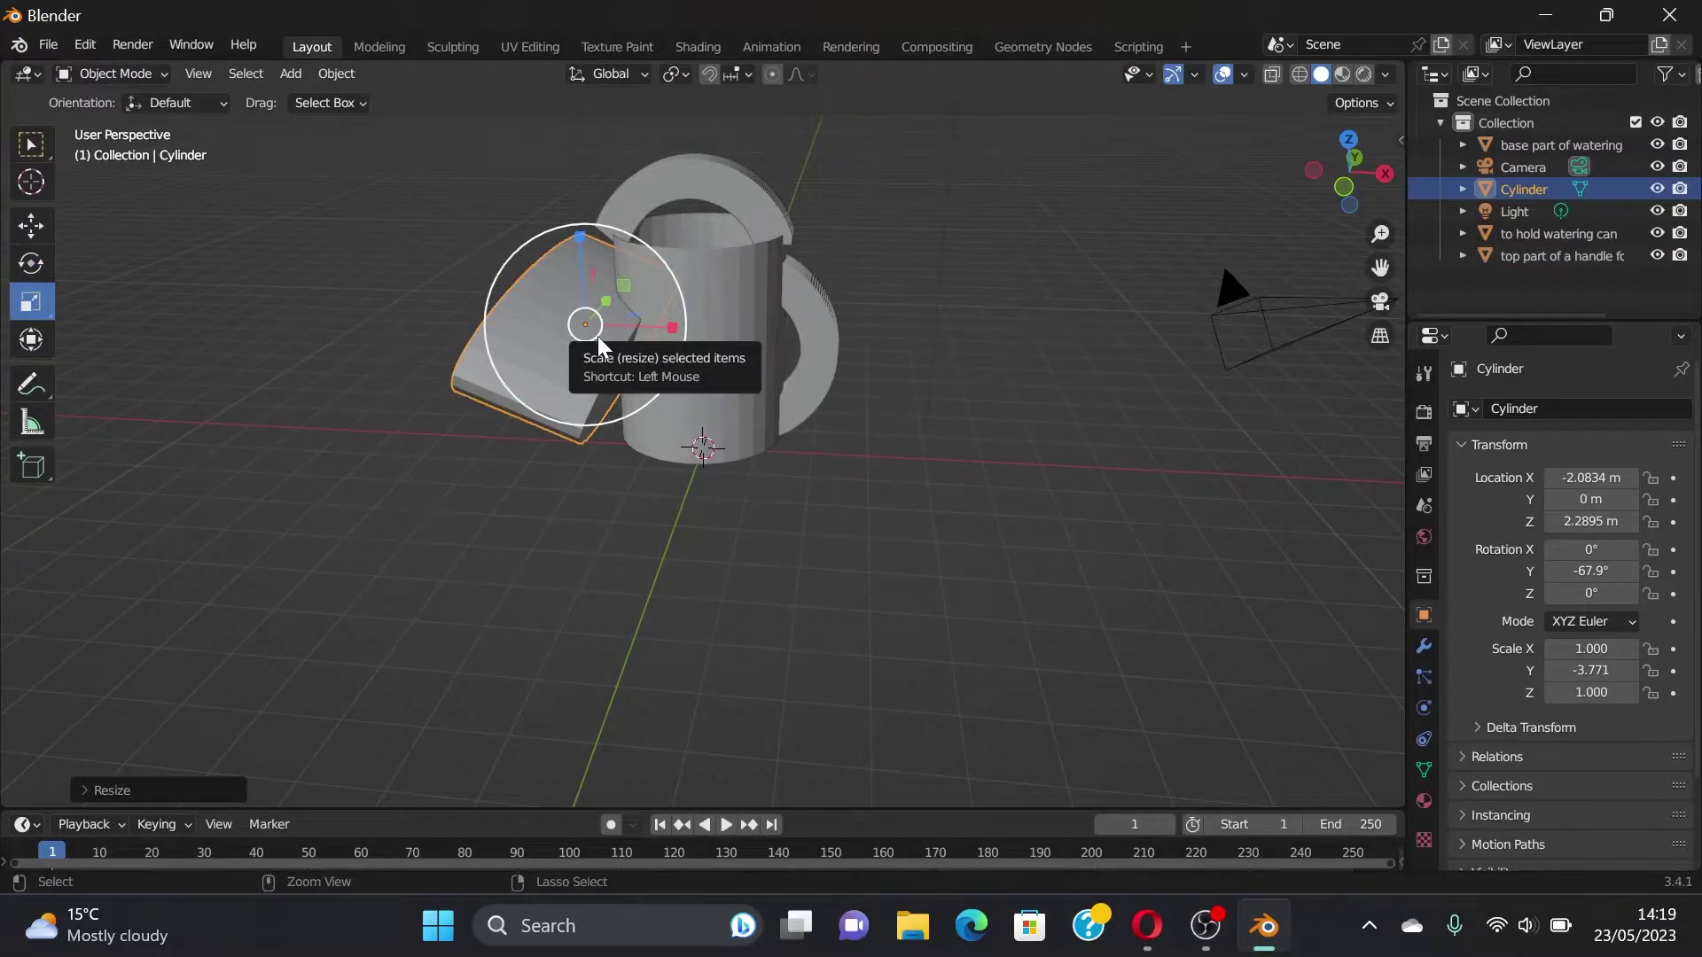
key(ctrl+z)
key(s)
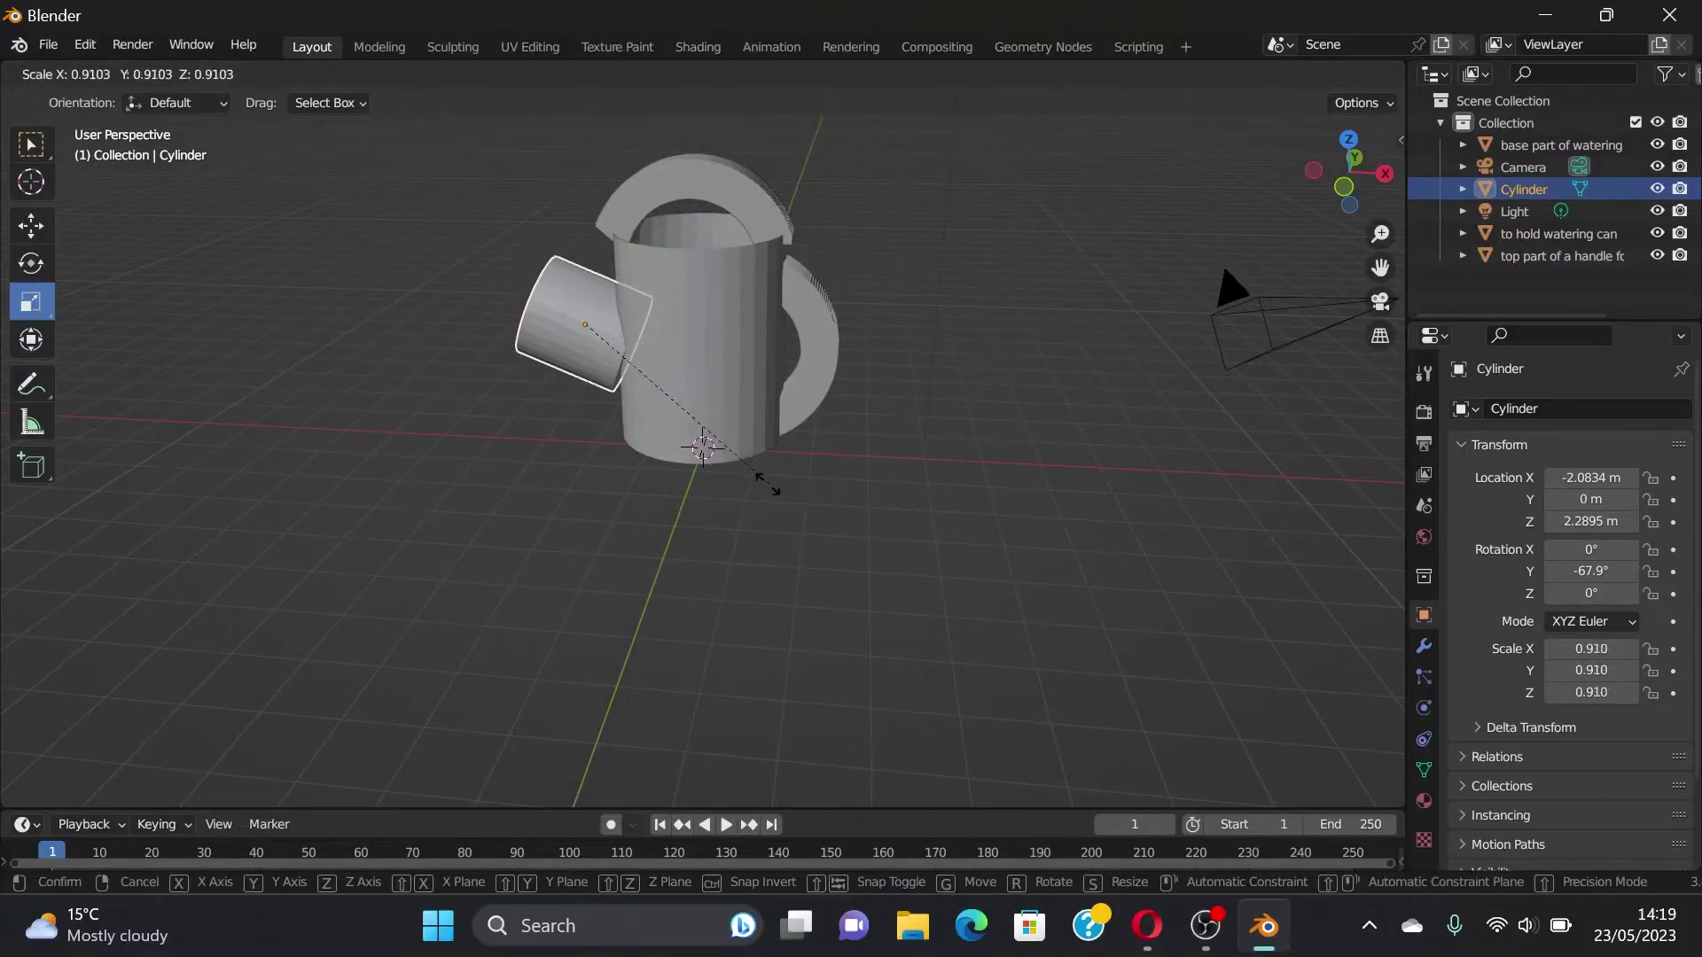
click(768, 493)
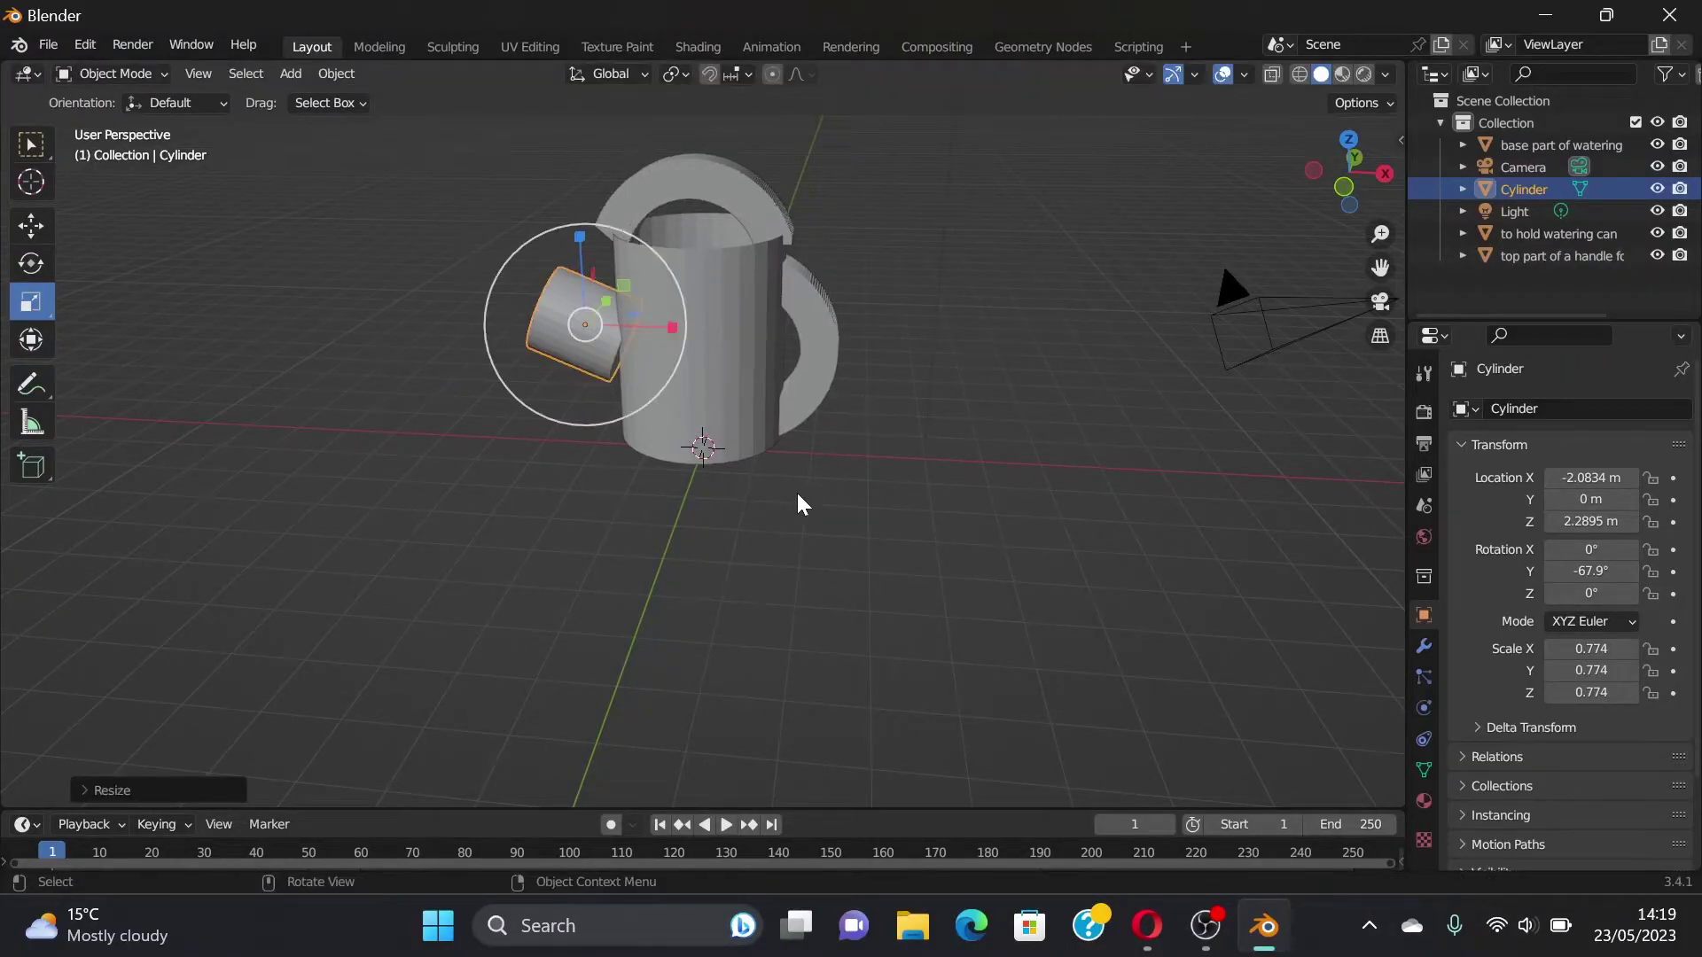
Step: Re-tilt the spout cylinder and slide it along X against the can body
key(r)
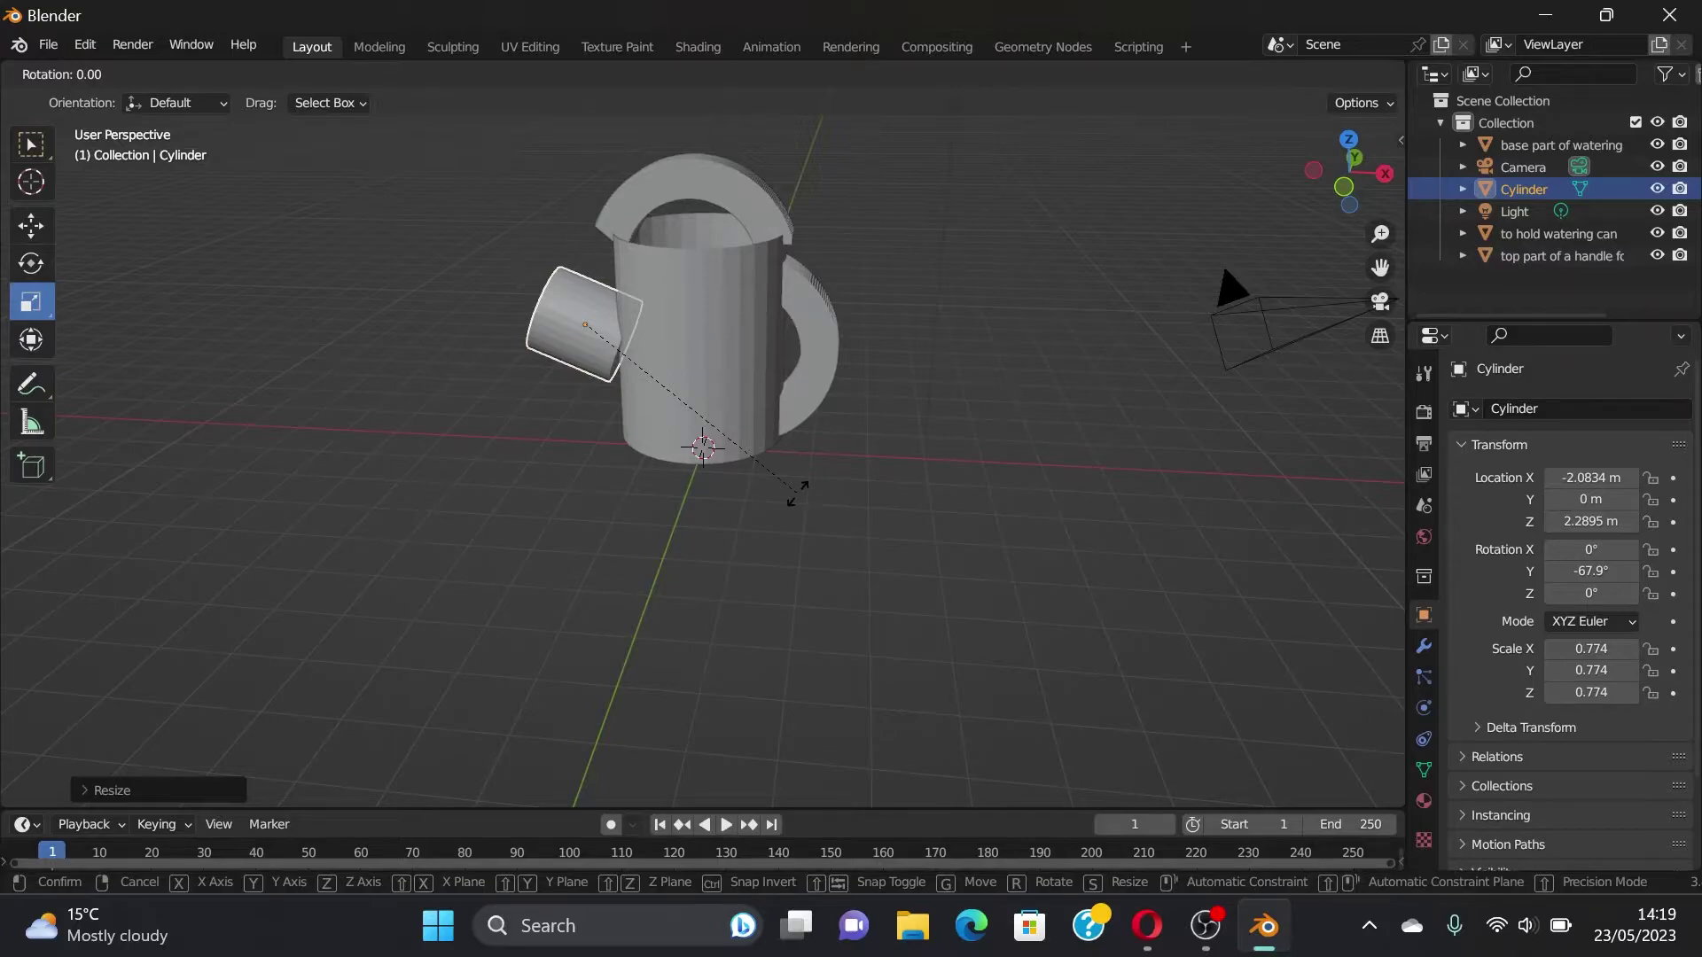
key(Escape)
click(31, 266)
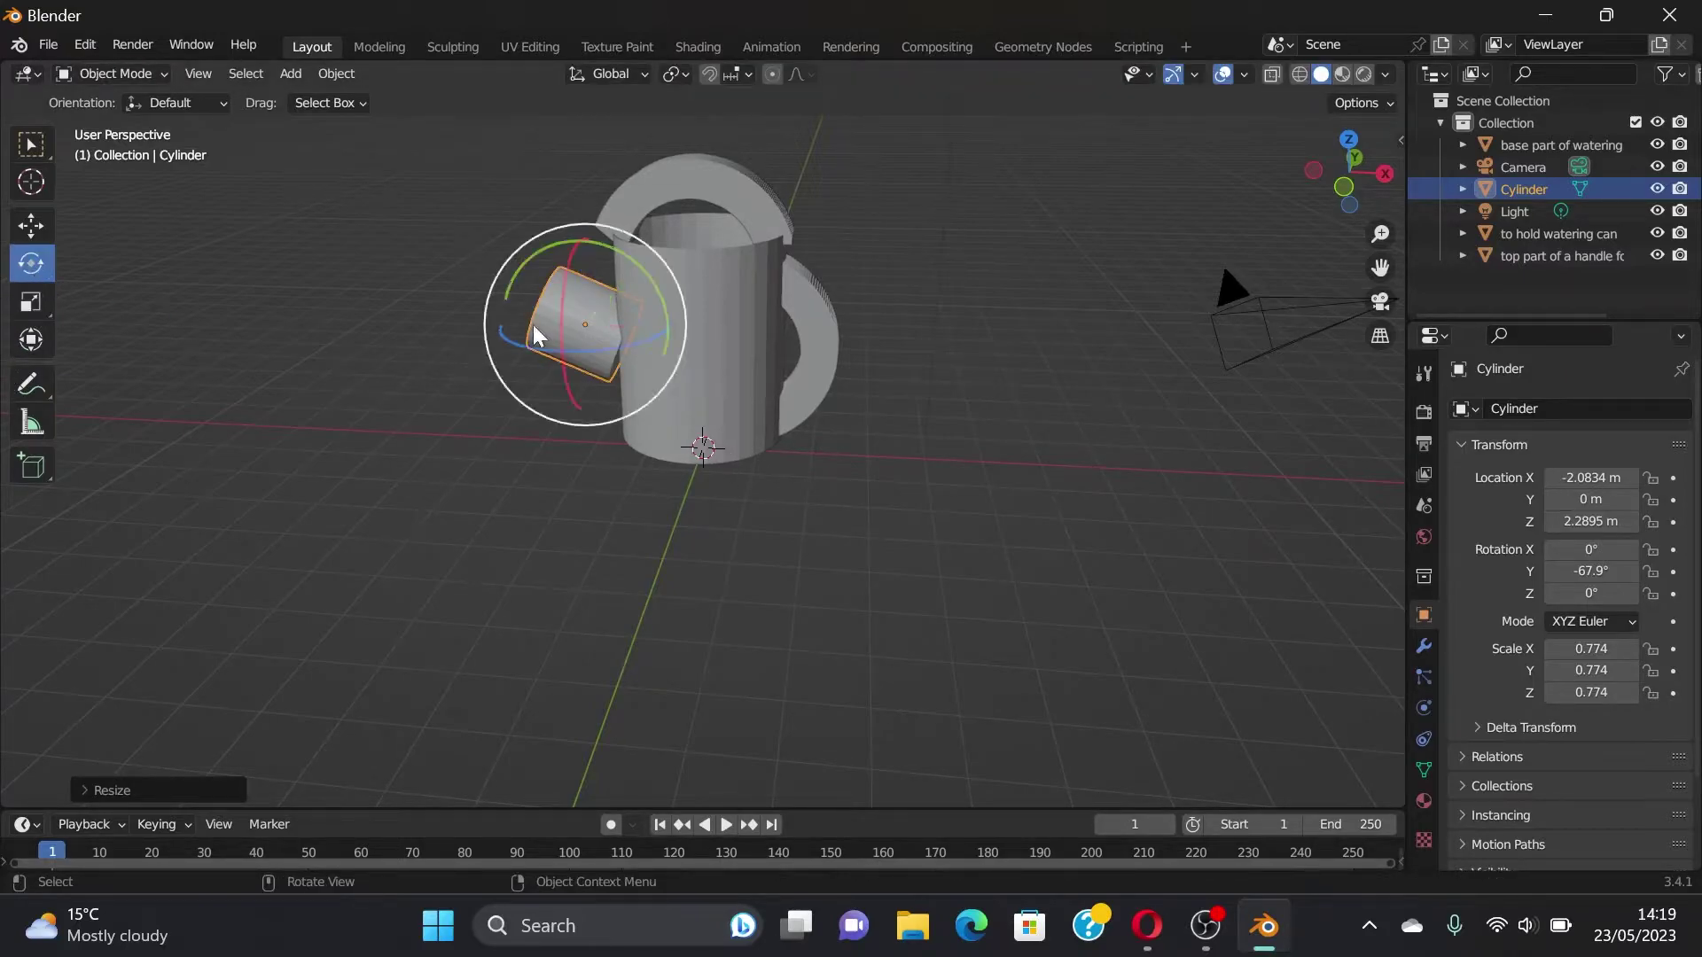
drag(654, 304, 640, 264)
key(ctrl+z)
key(x)
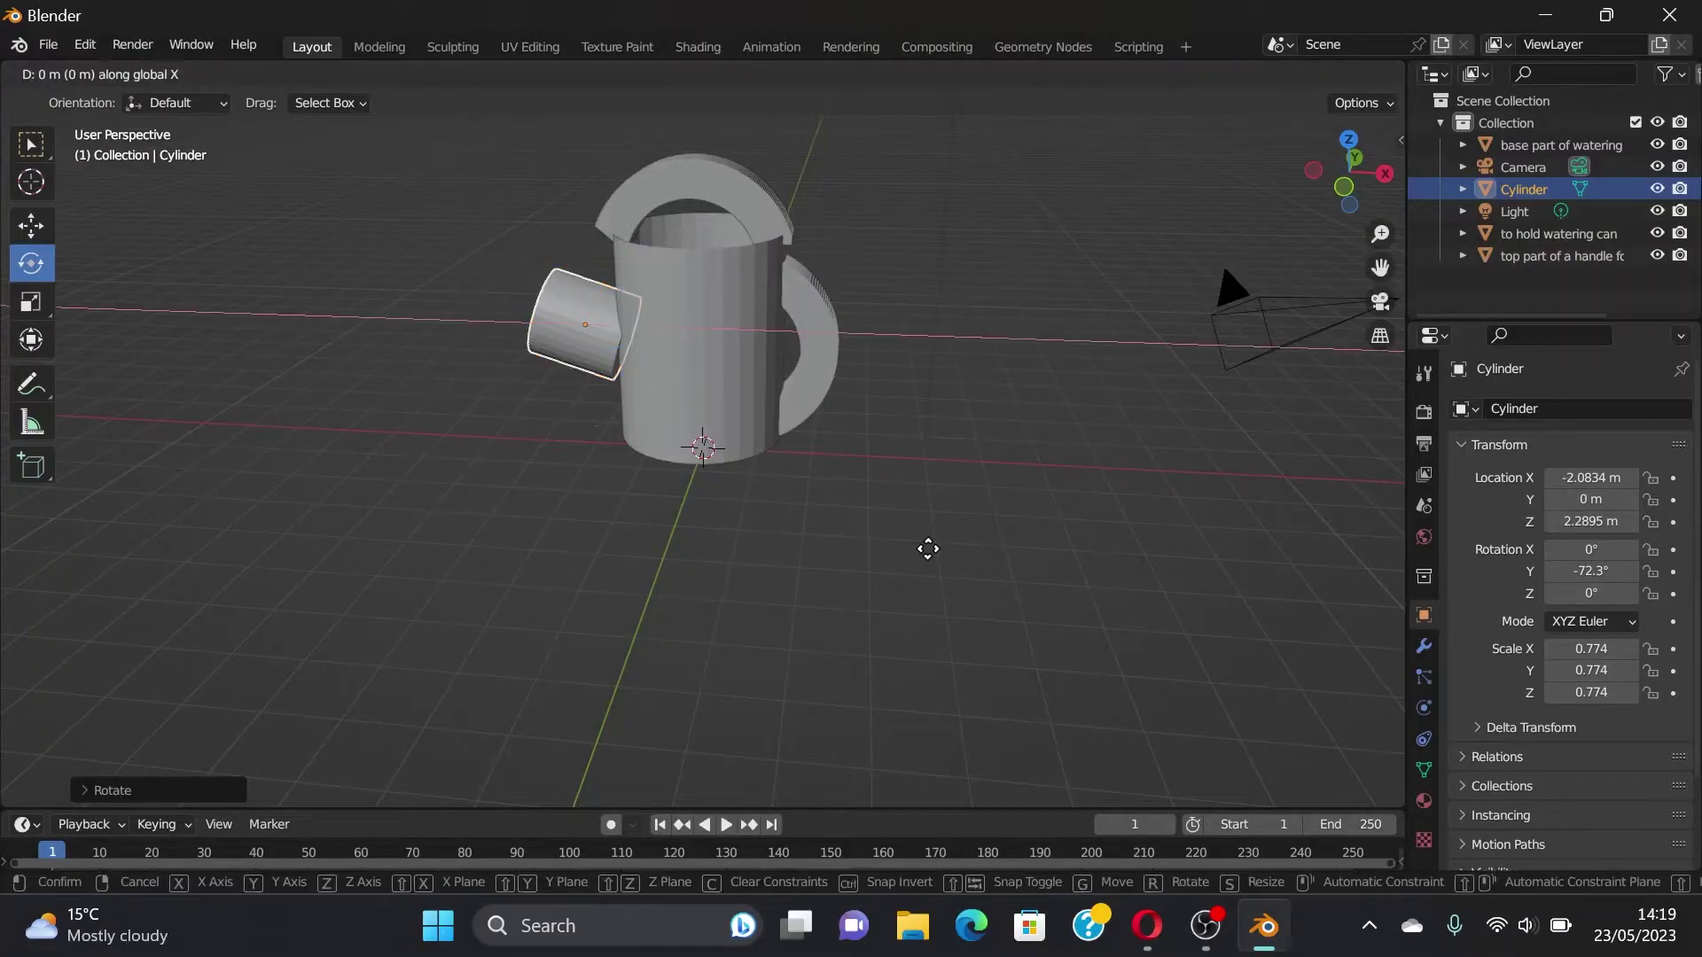
click(945, 564)
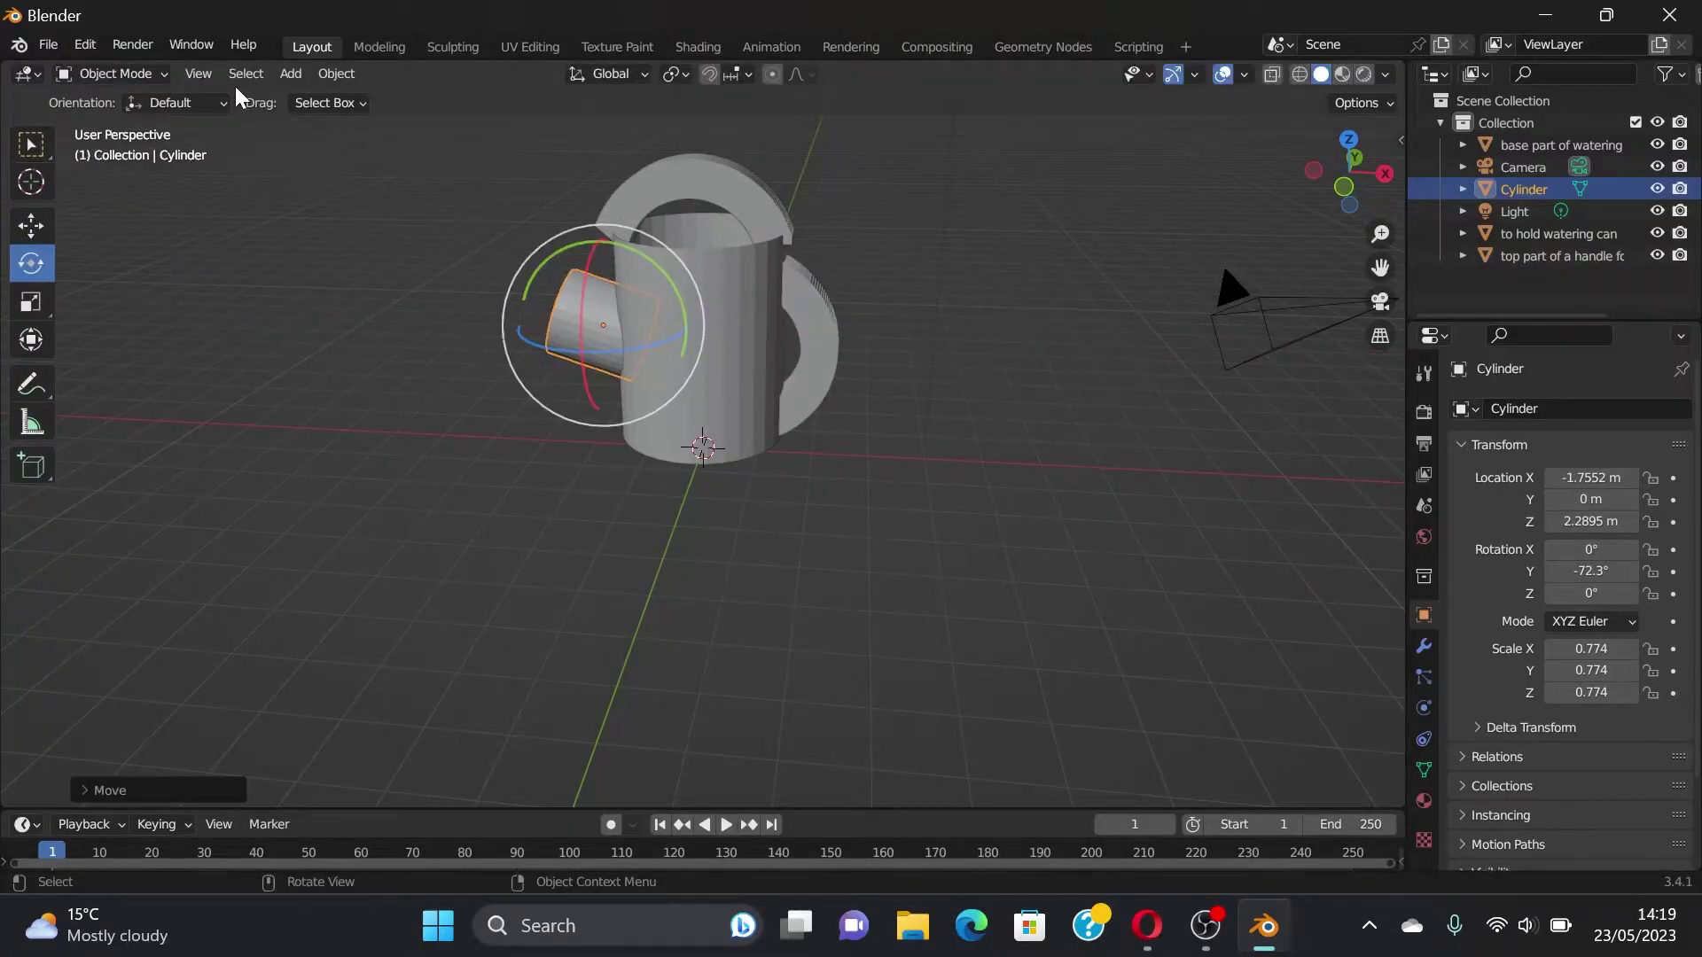
Step: Enter Edit Mode on the spout and deselect all its faces
click(131, 78)
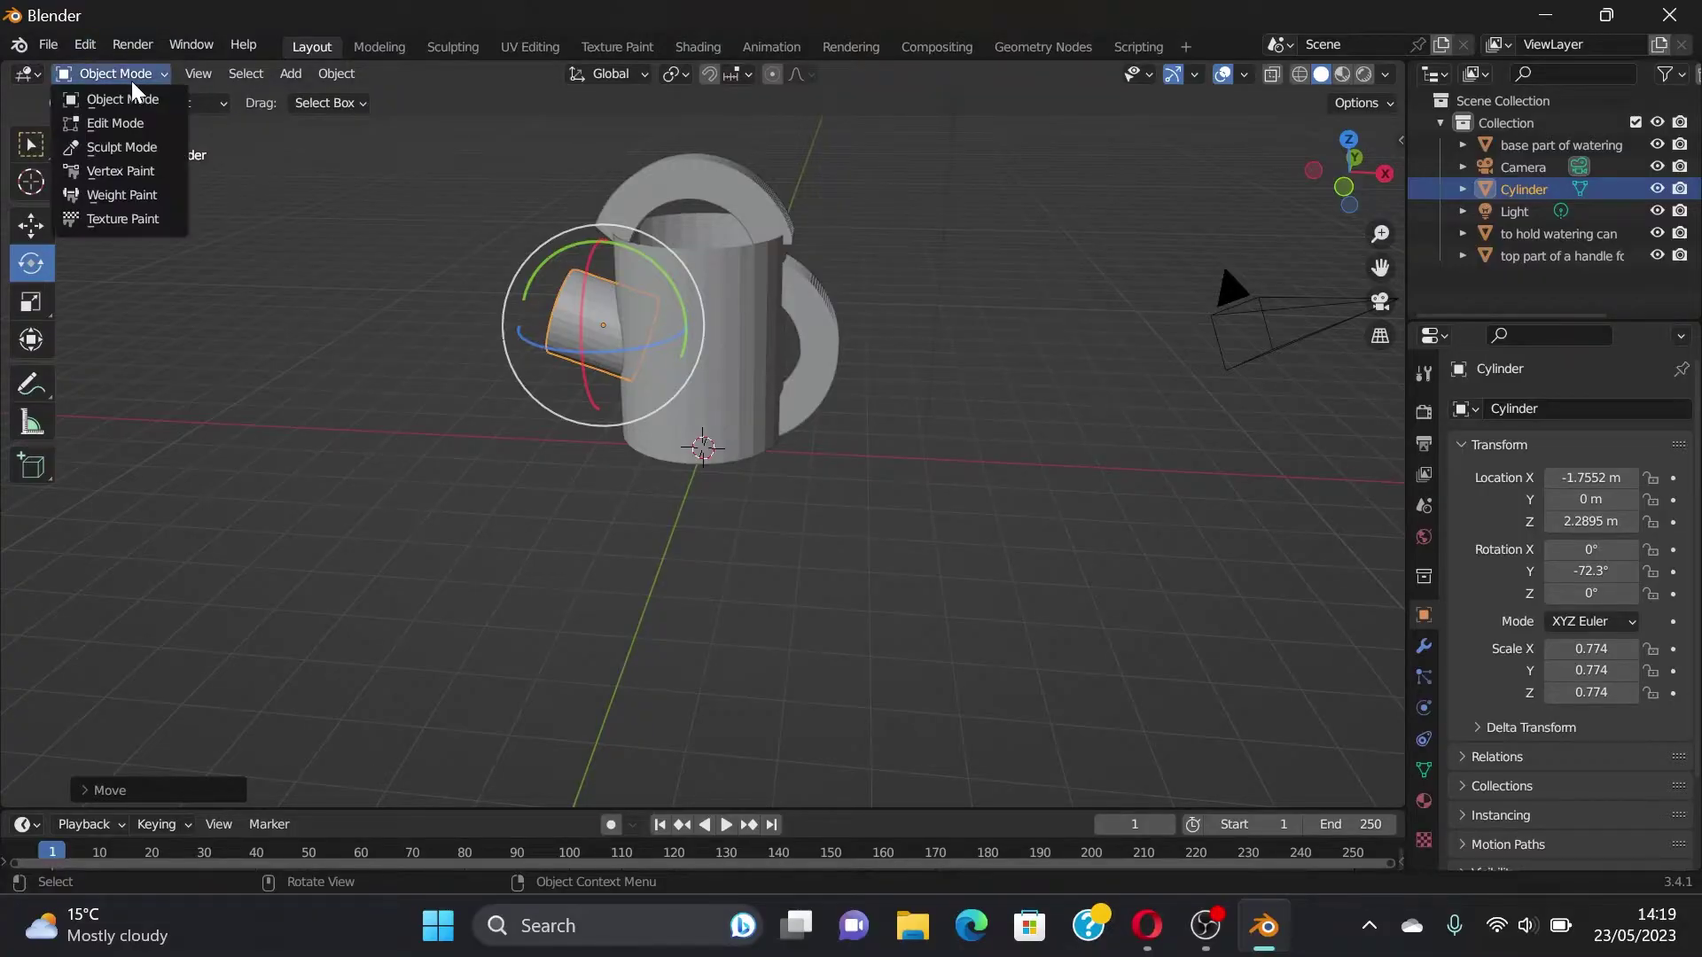
click(129, 112)
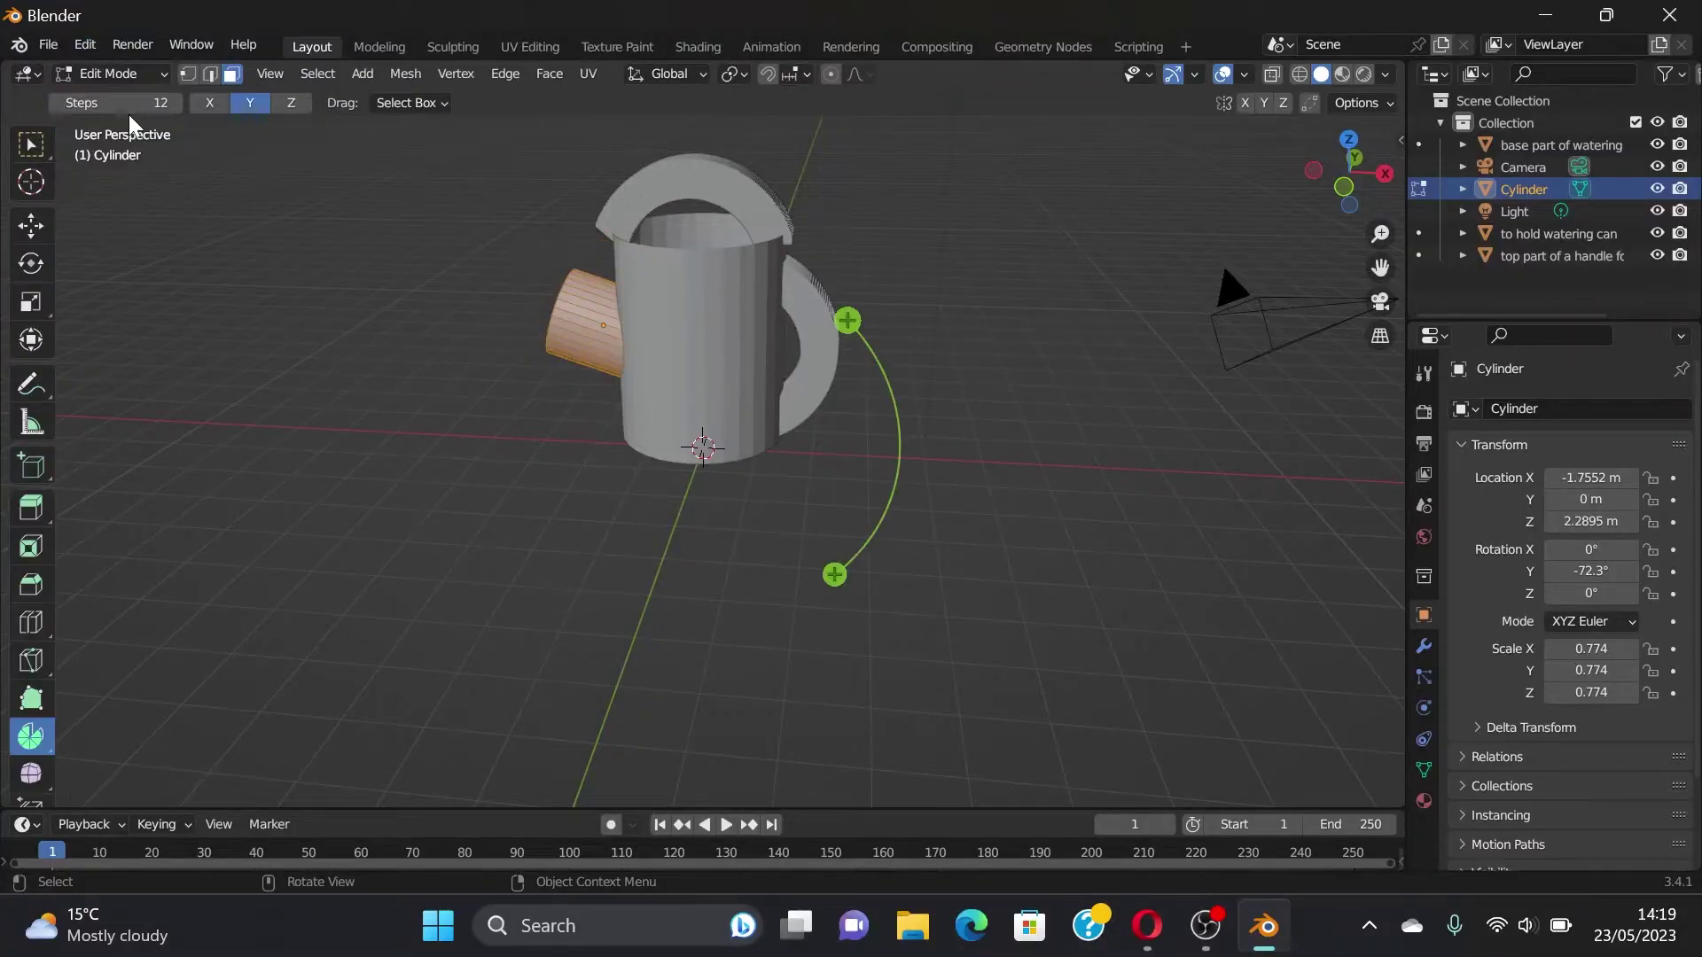
click(31, 144)
click(452, 319)
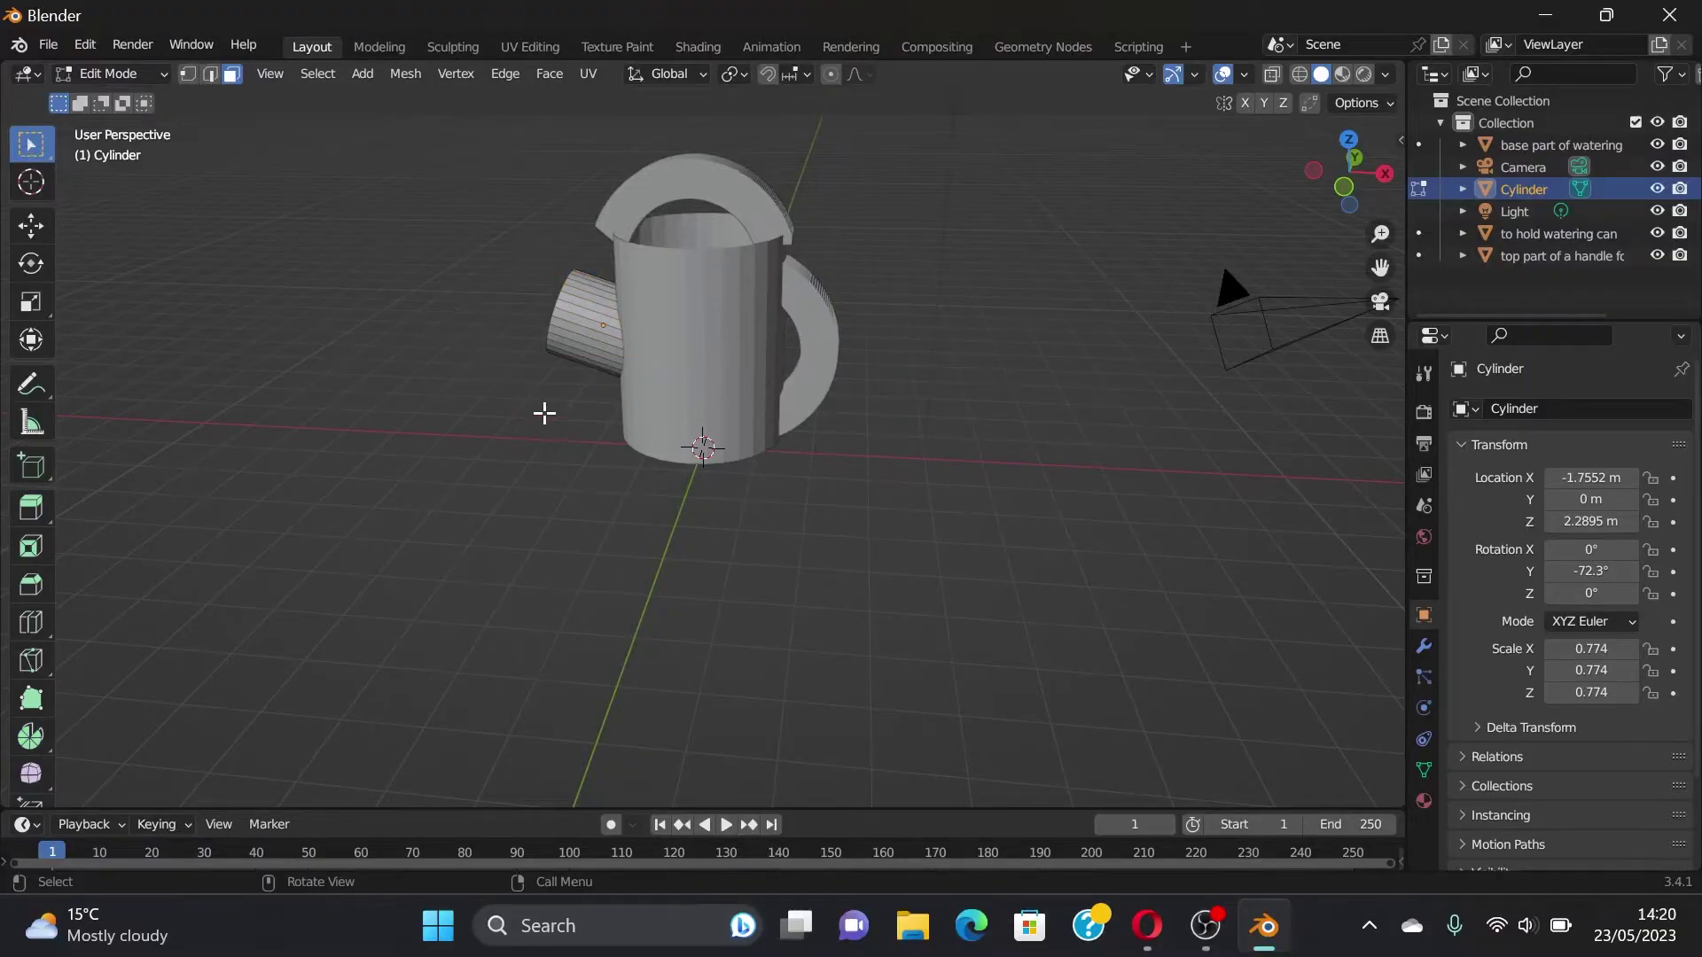
Step: Select the spout's round end face, extrude it longer and widen its opening
mouse_move(544, 413)
middle_down()
mouse_move(741, 448)
mouse_move(755, 510)
mouse_move(638, 479)
mouse_move(733, 505)
middle_up()
click(638, 395)
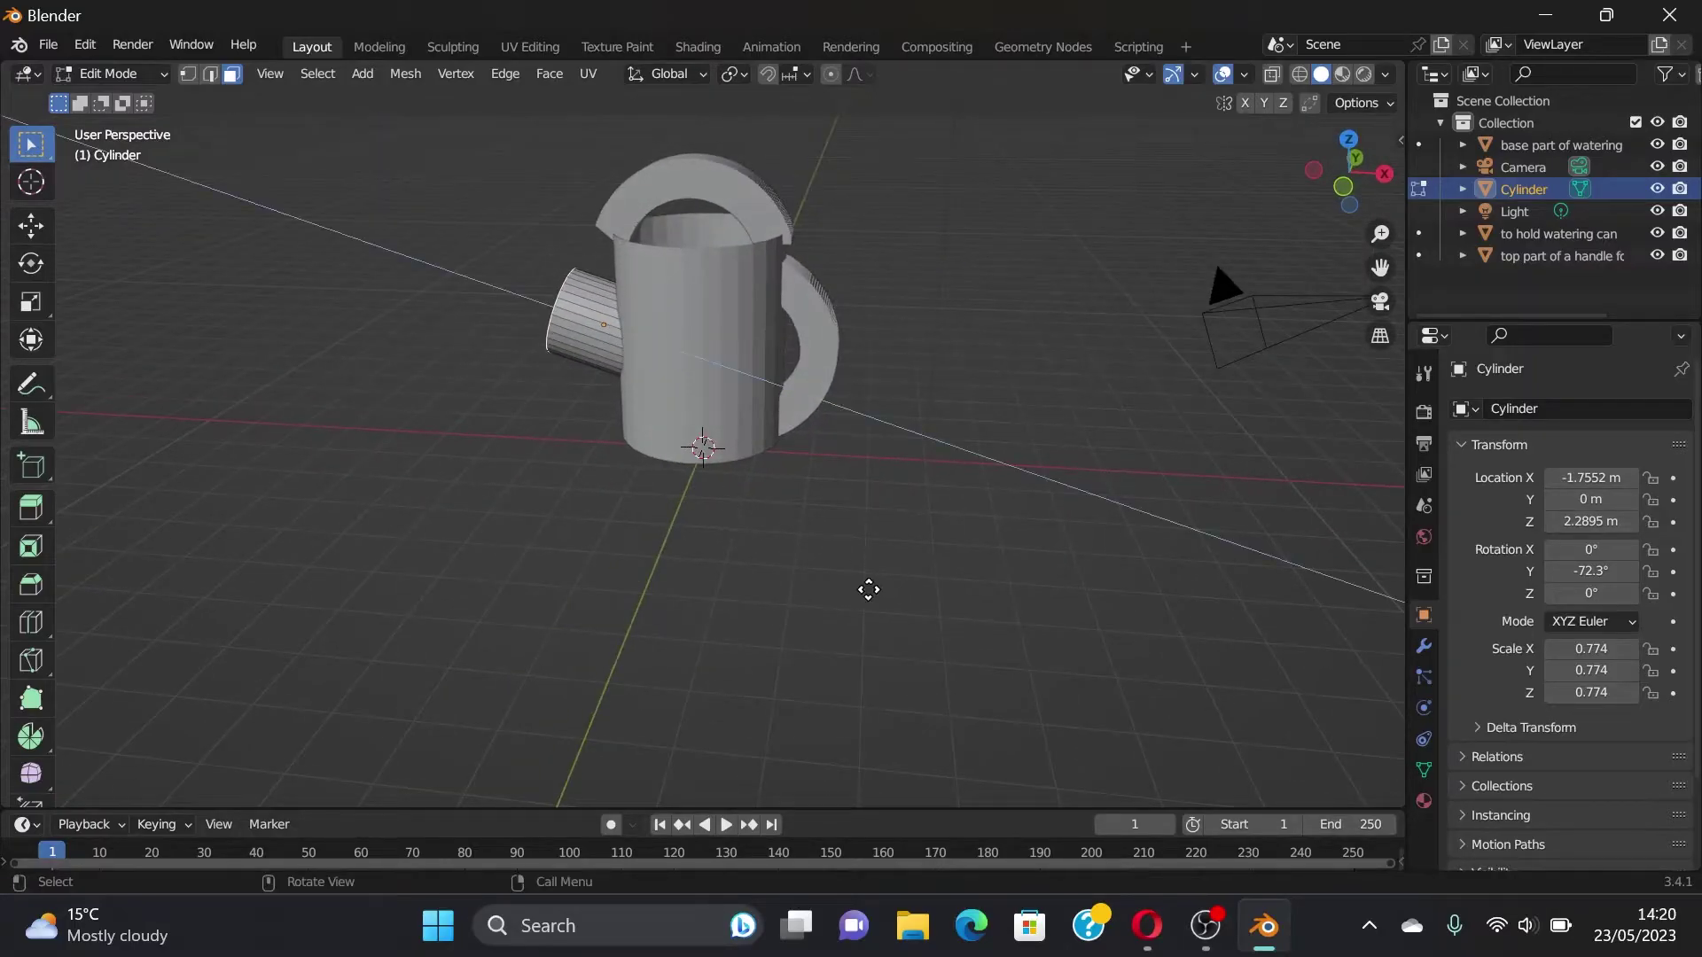
key(e)
click(800, 540)
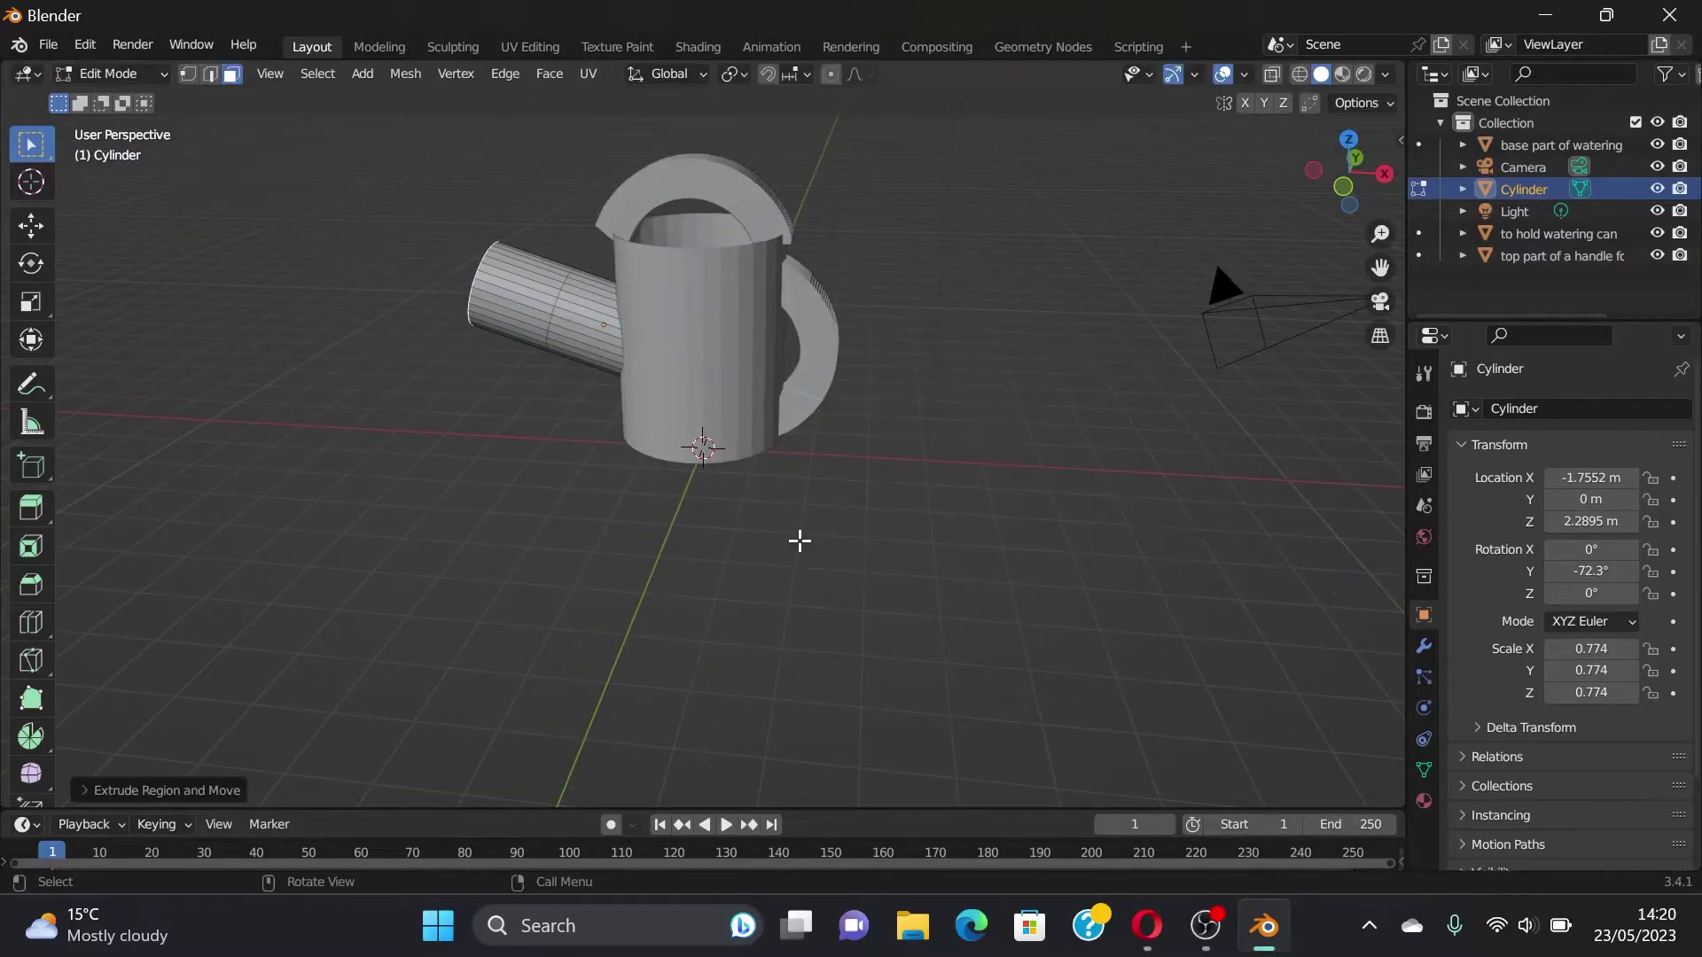
key(s)
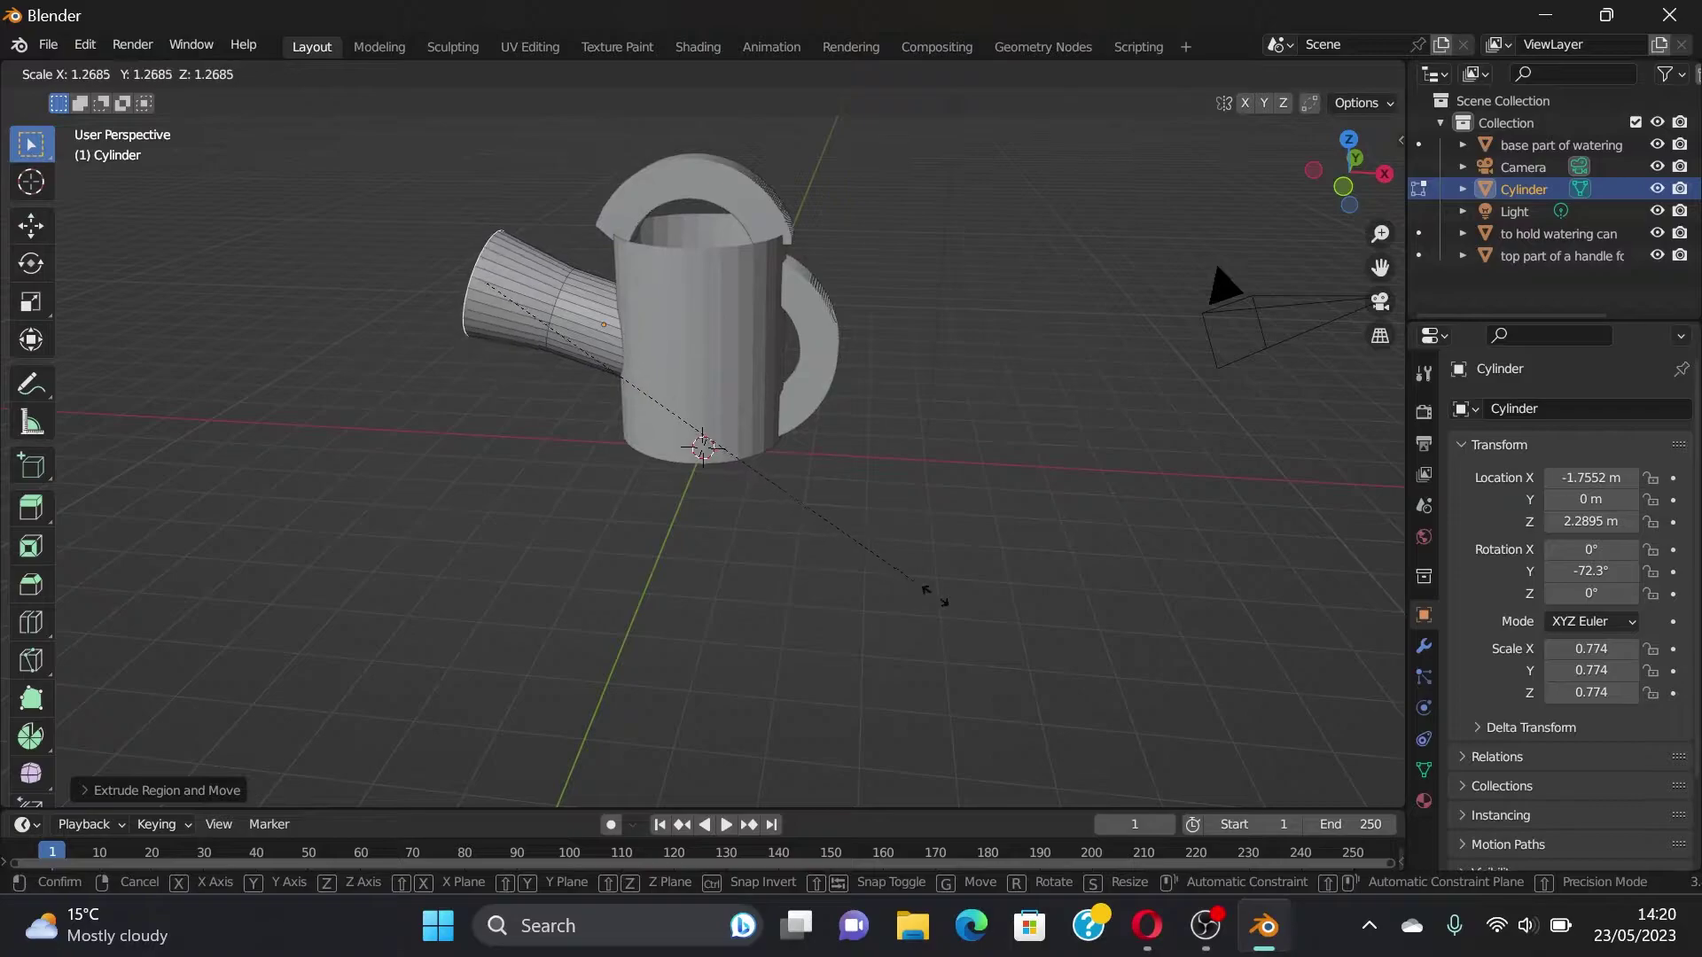
click(971, 610)
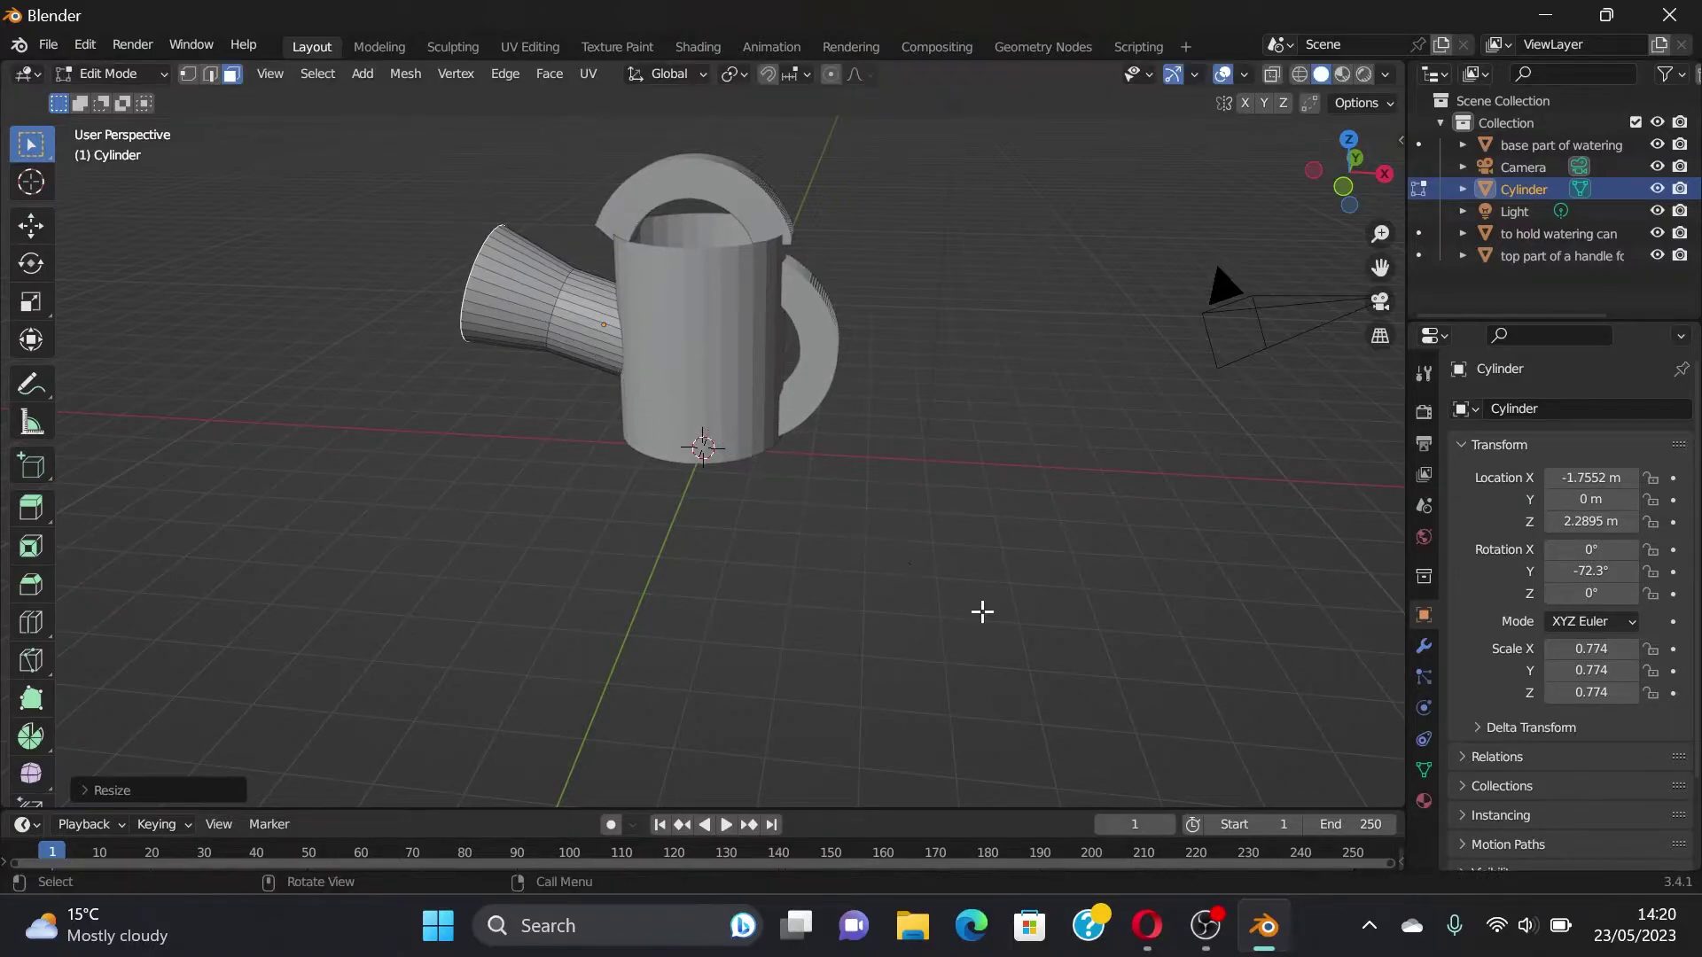
Step: Try further extrusions and resizes of the spout end, then cancel and undo the last
key(e)
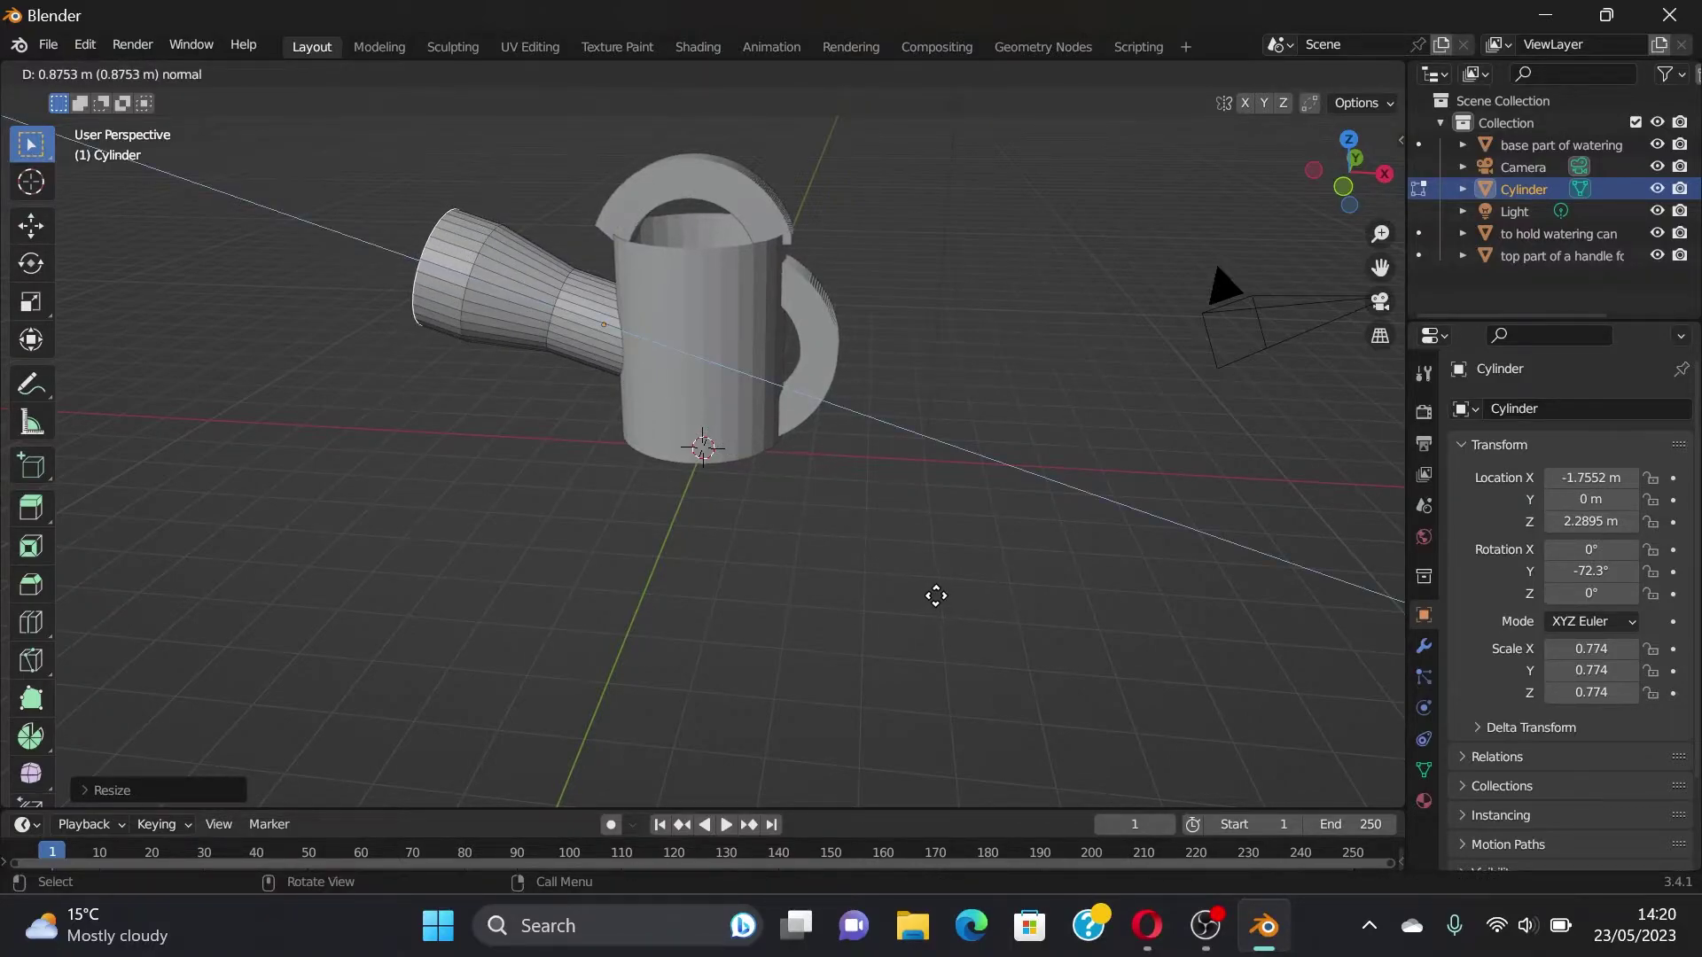
right_click(935, 596)
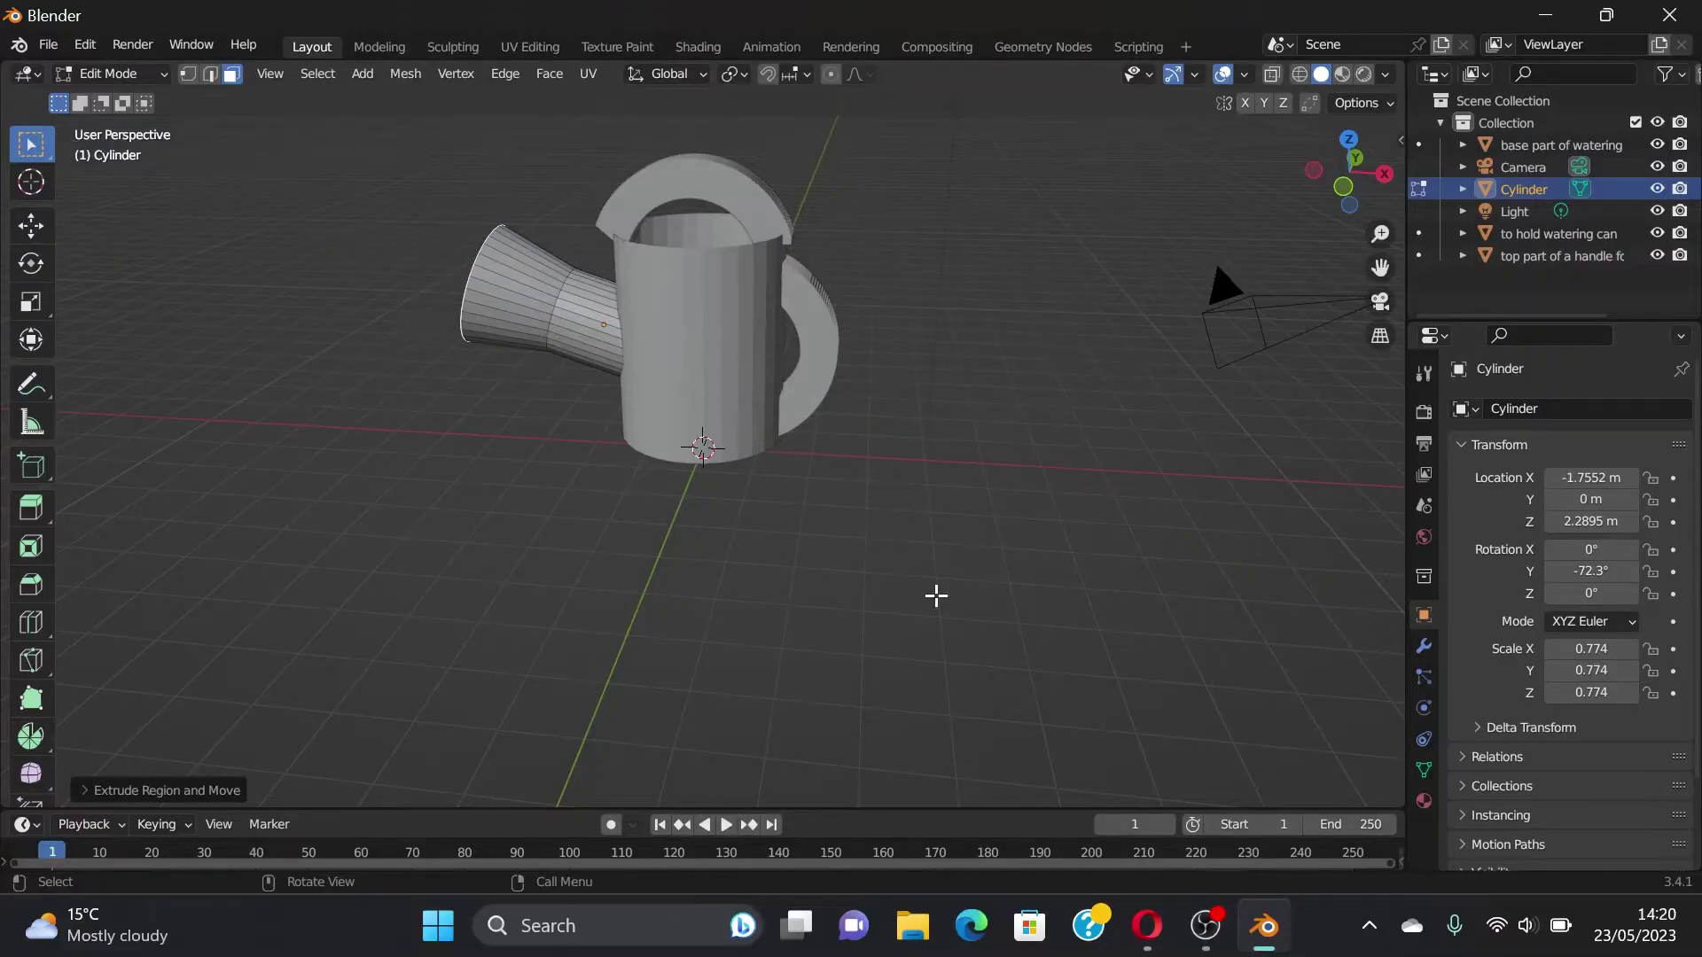
key(e)
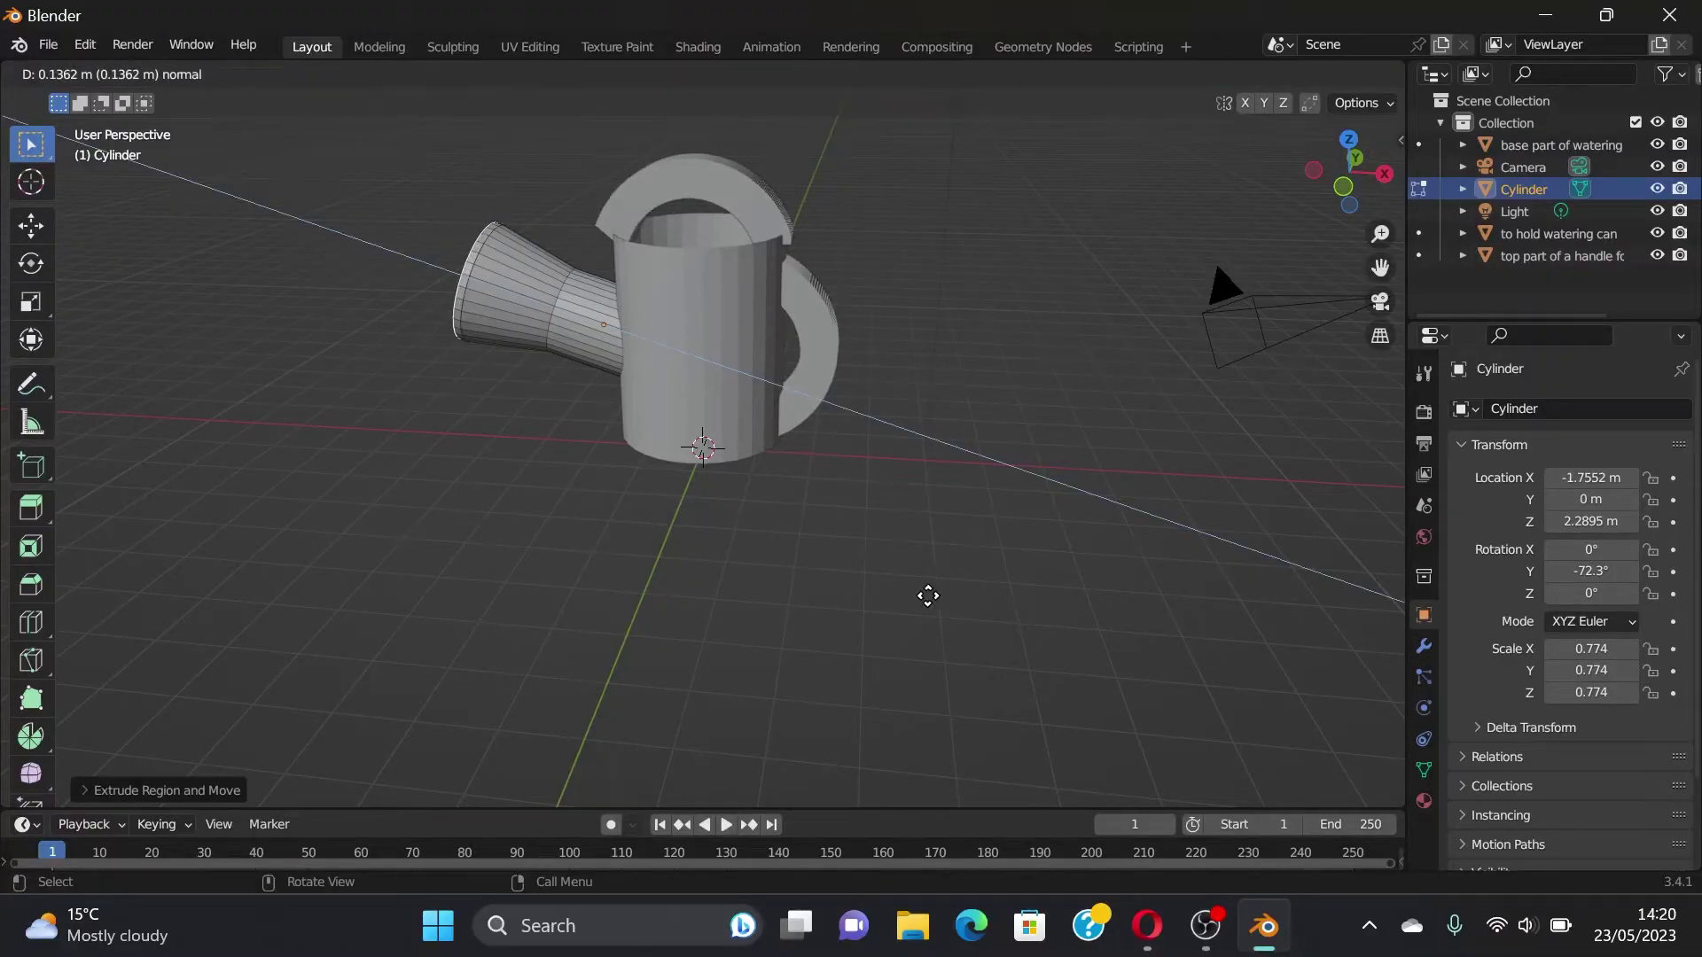
key(s)
click(901, 577)
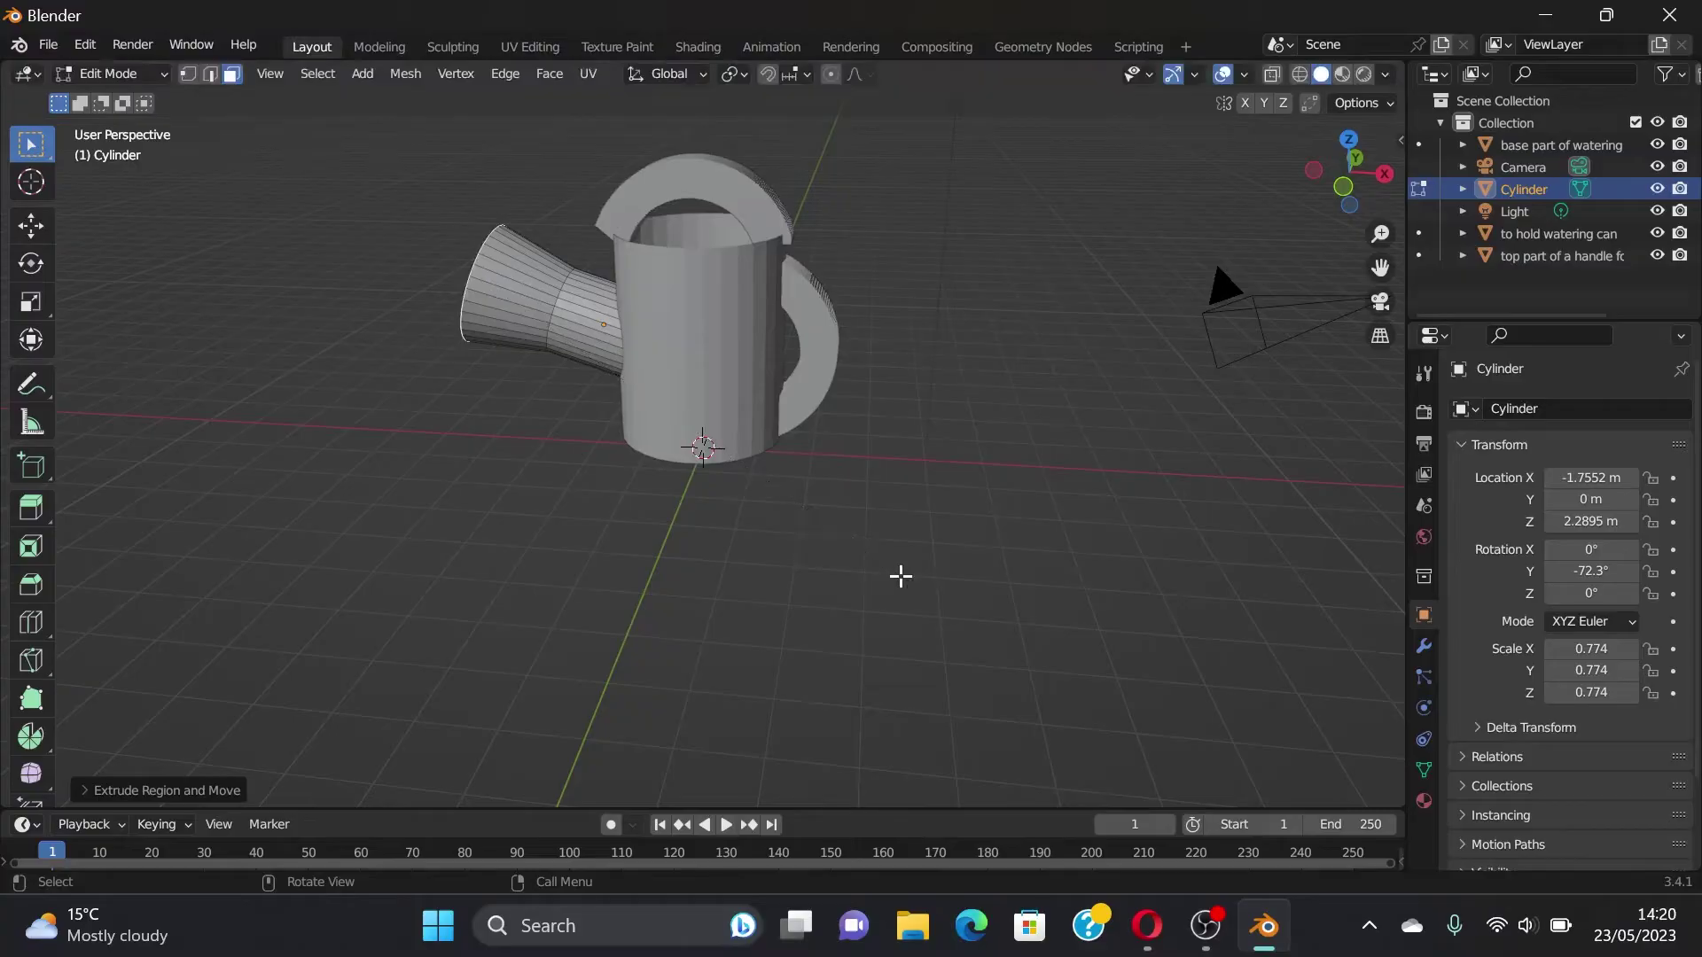
key(e)
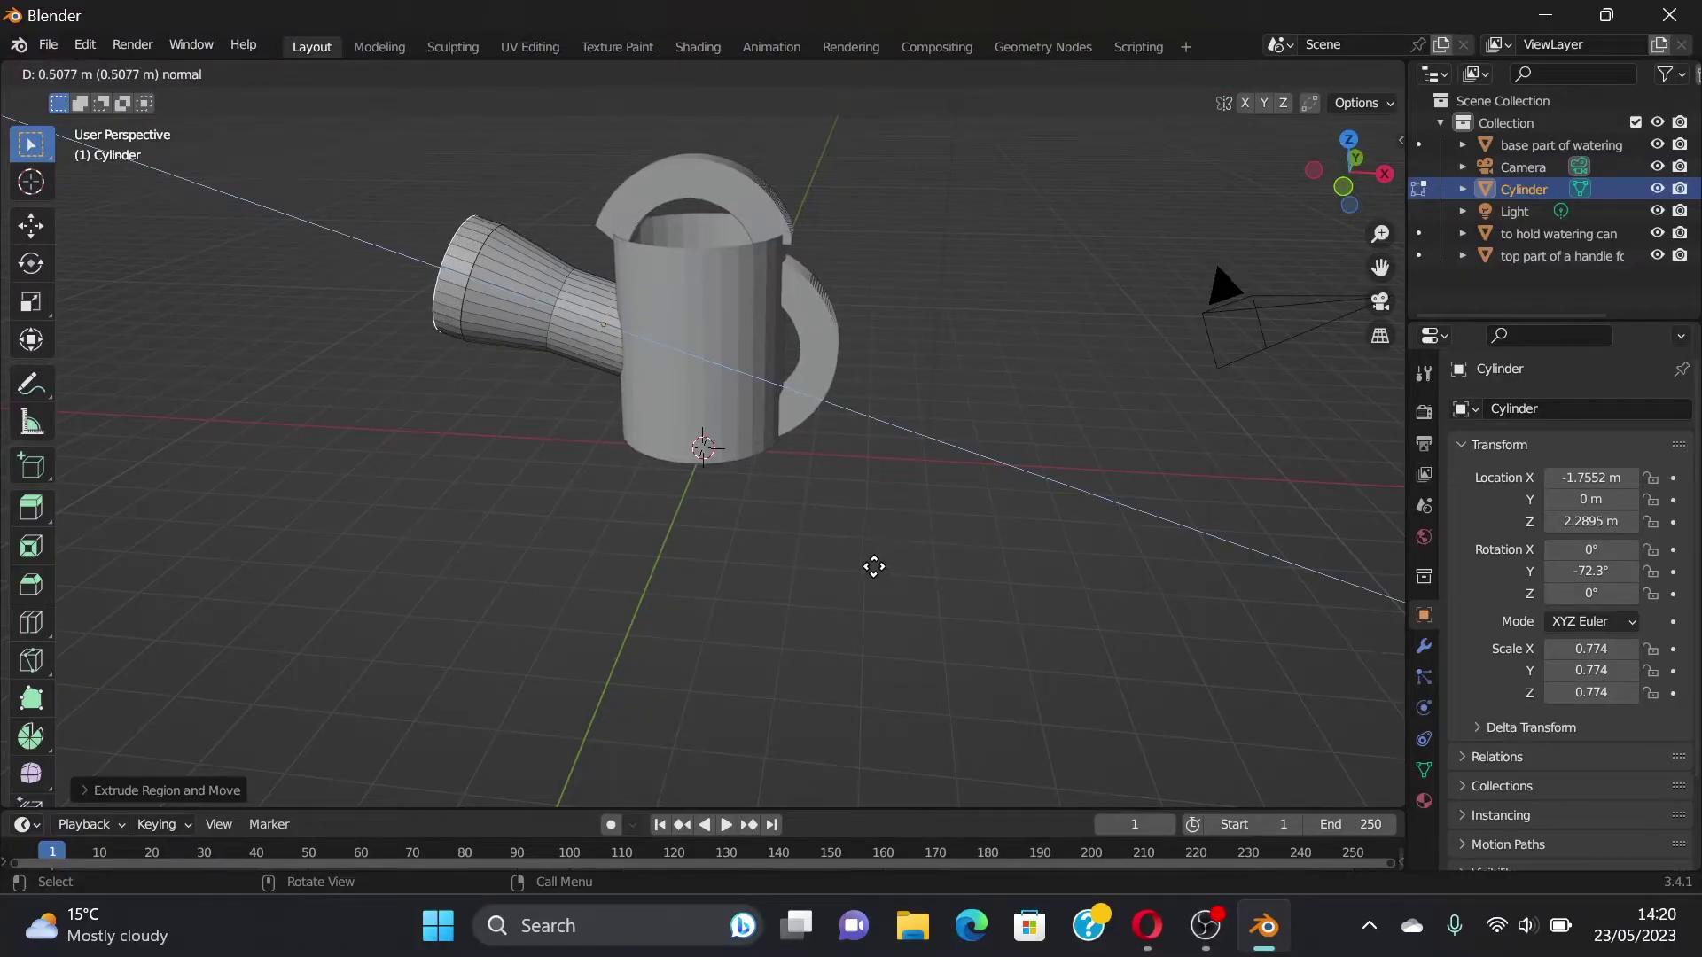
click(874, 566)
key(s)
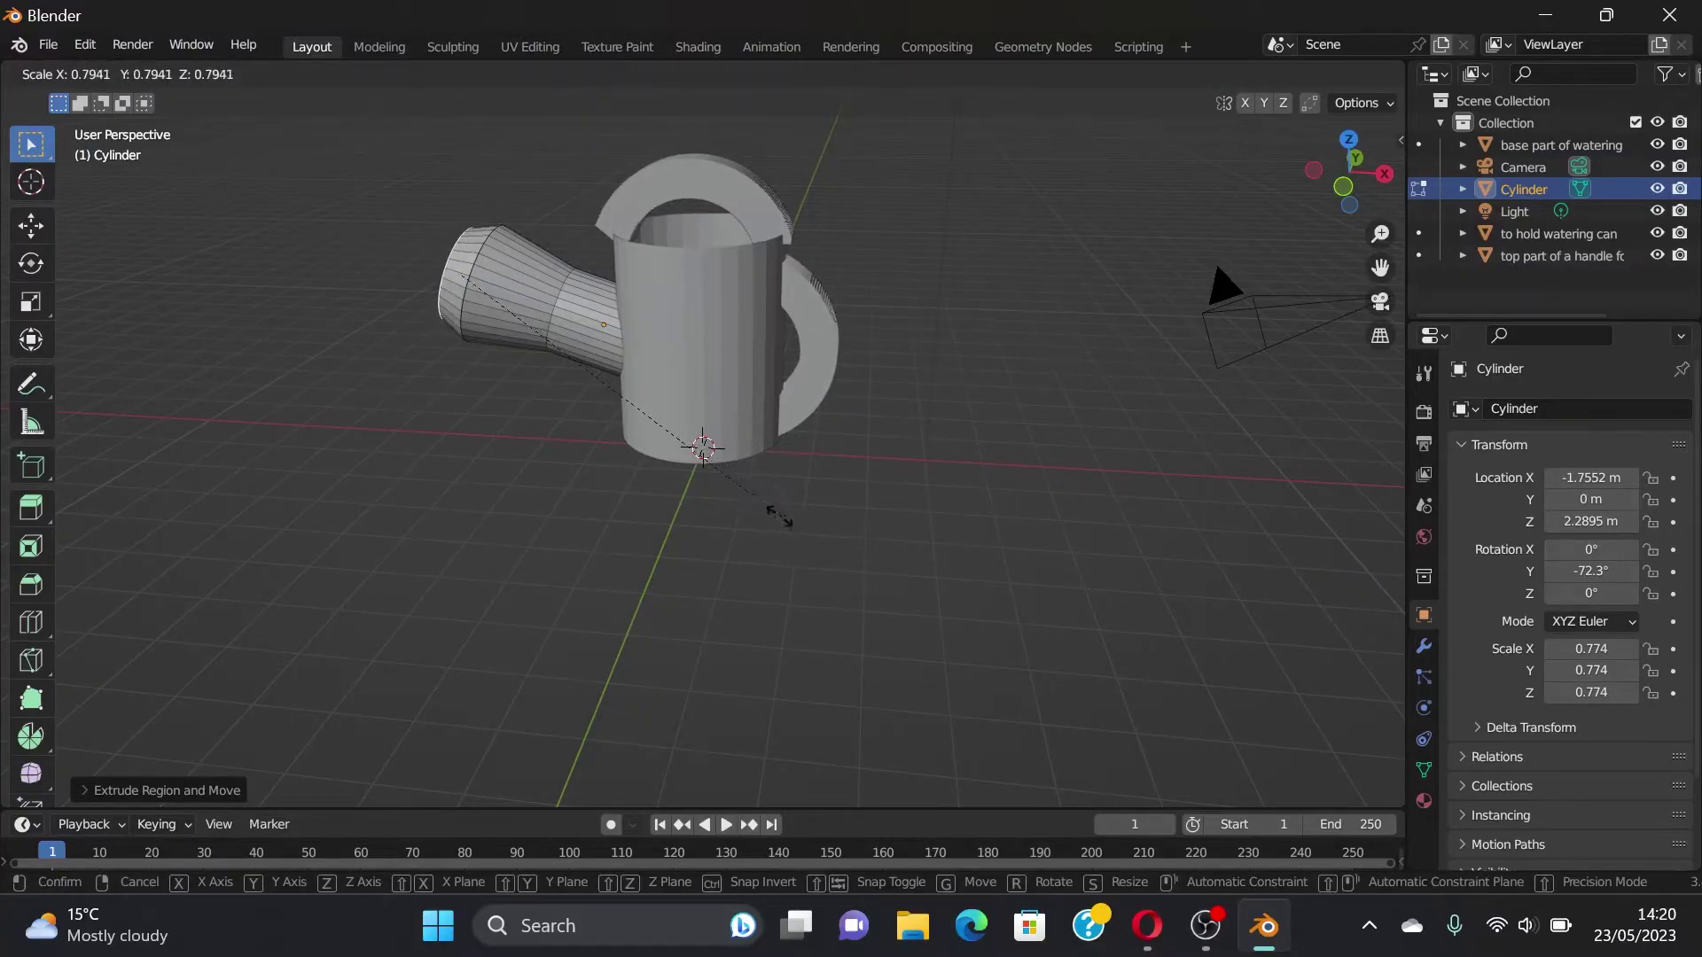
right_click(642, 458)
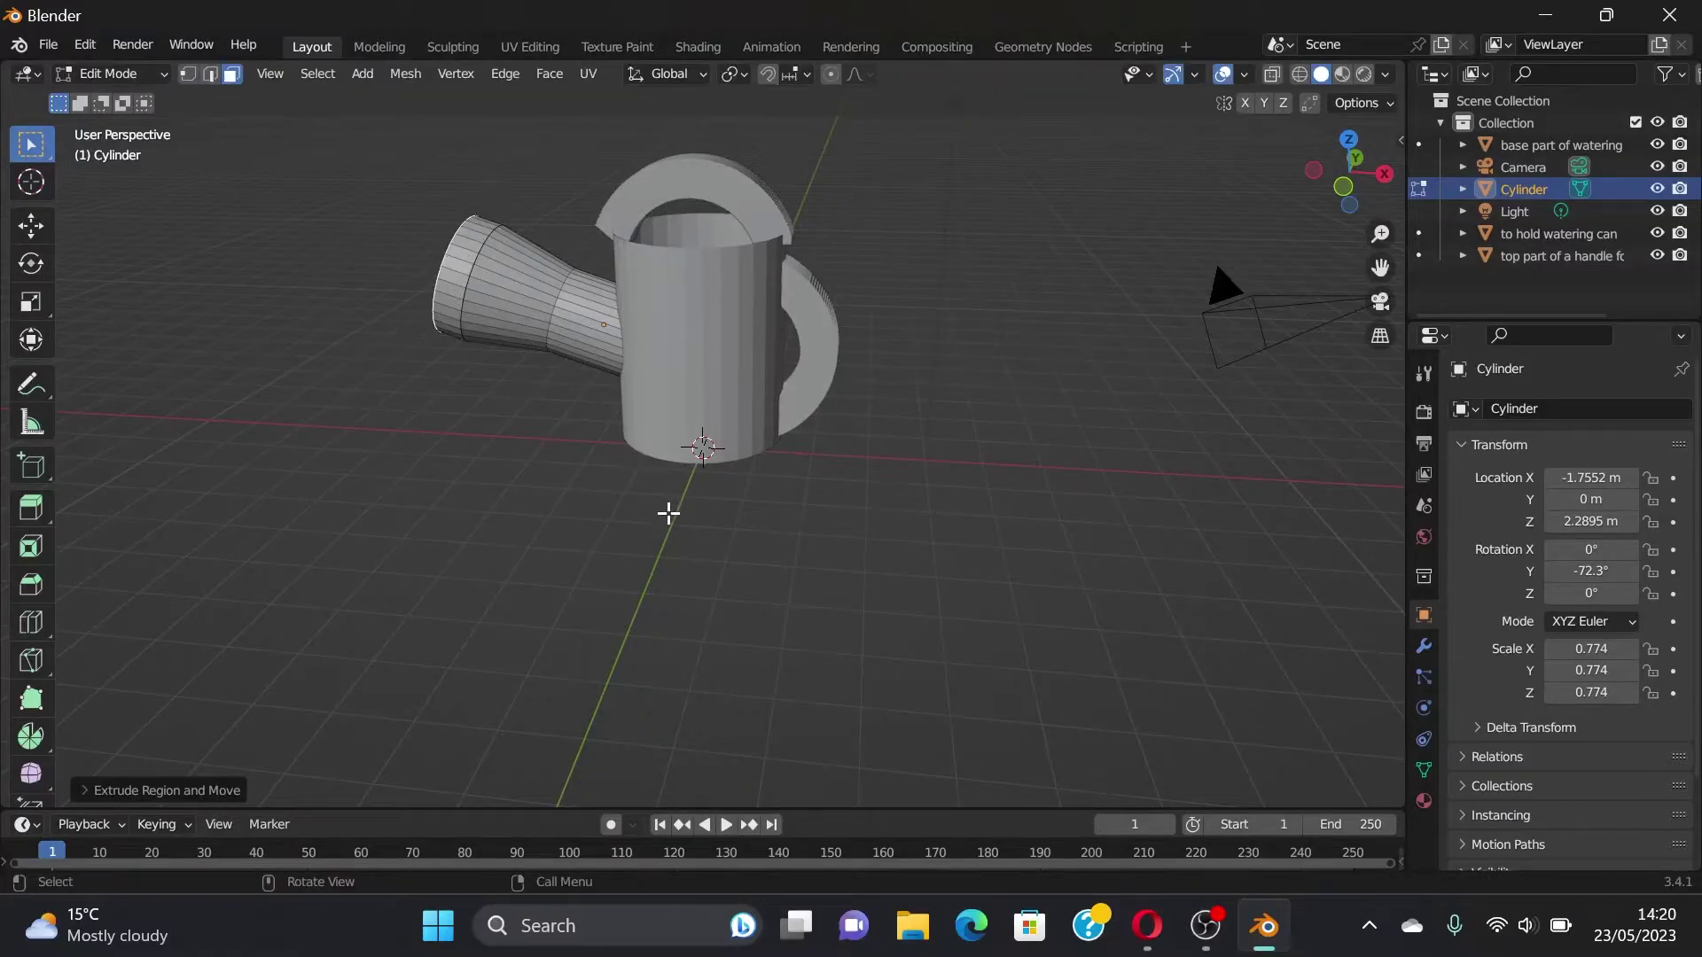
key(ctrl+z)
key(ctrl+z)
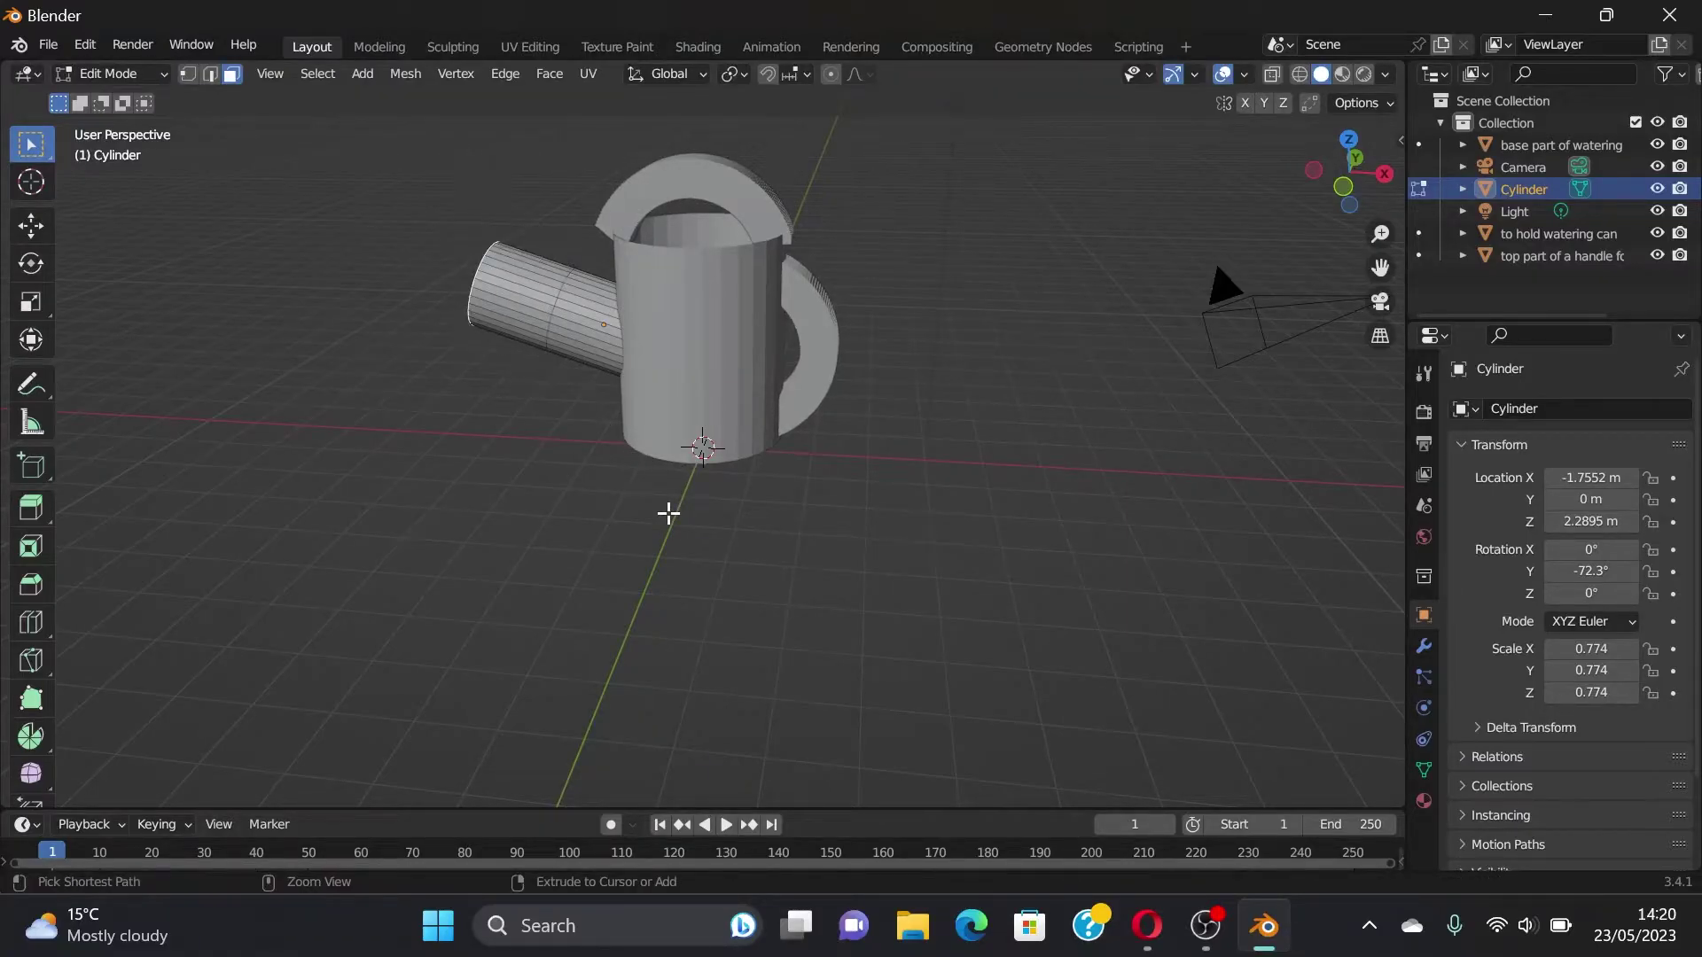
Step: Extrude the spout end twice, enlarging the first new section
key(e)
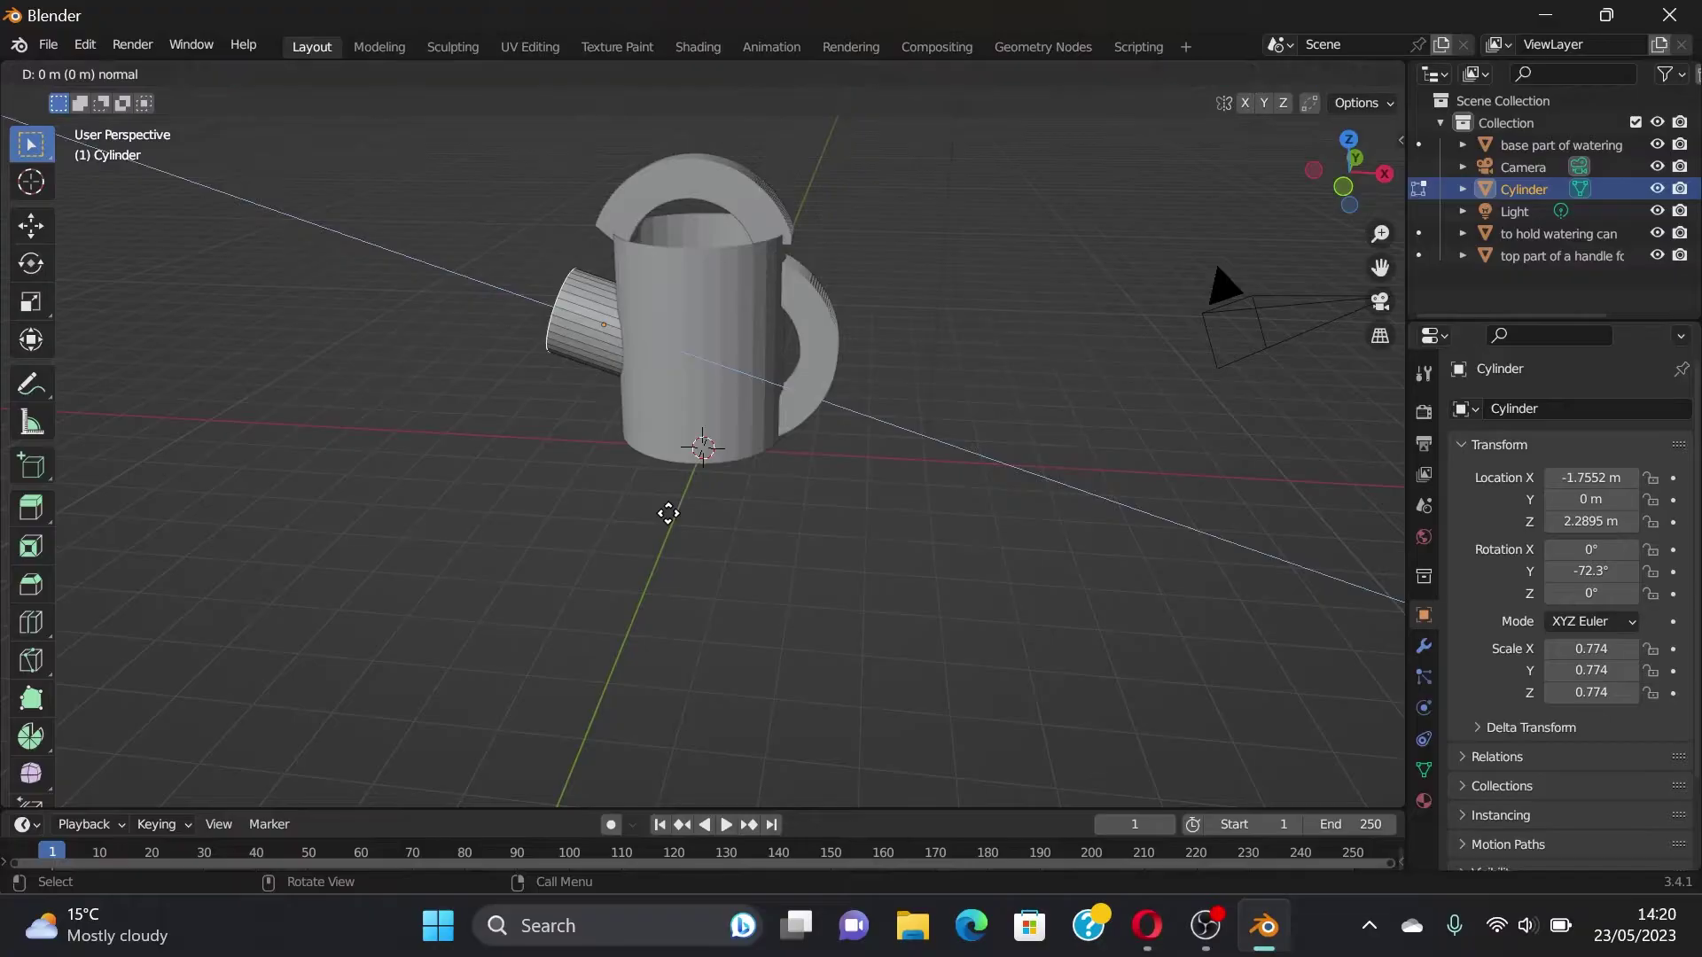
click(636, 493)
key(s)
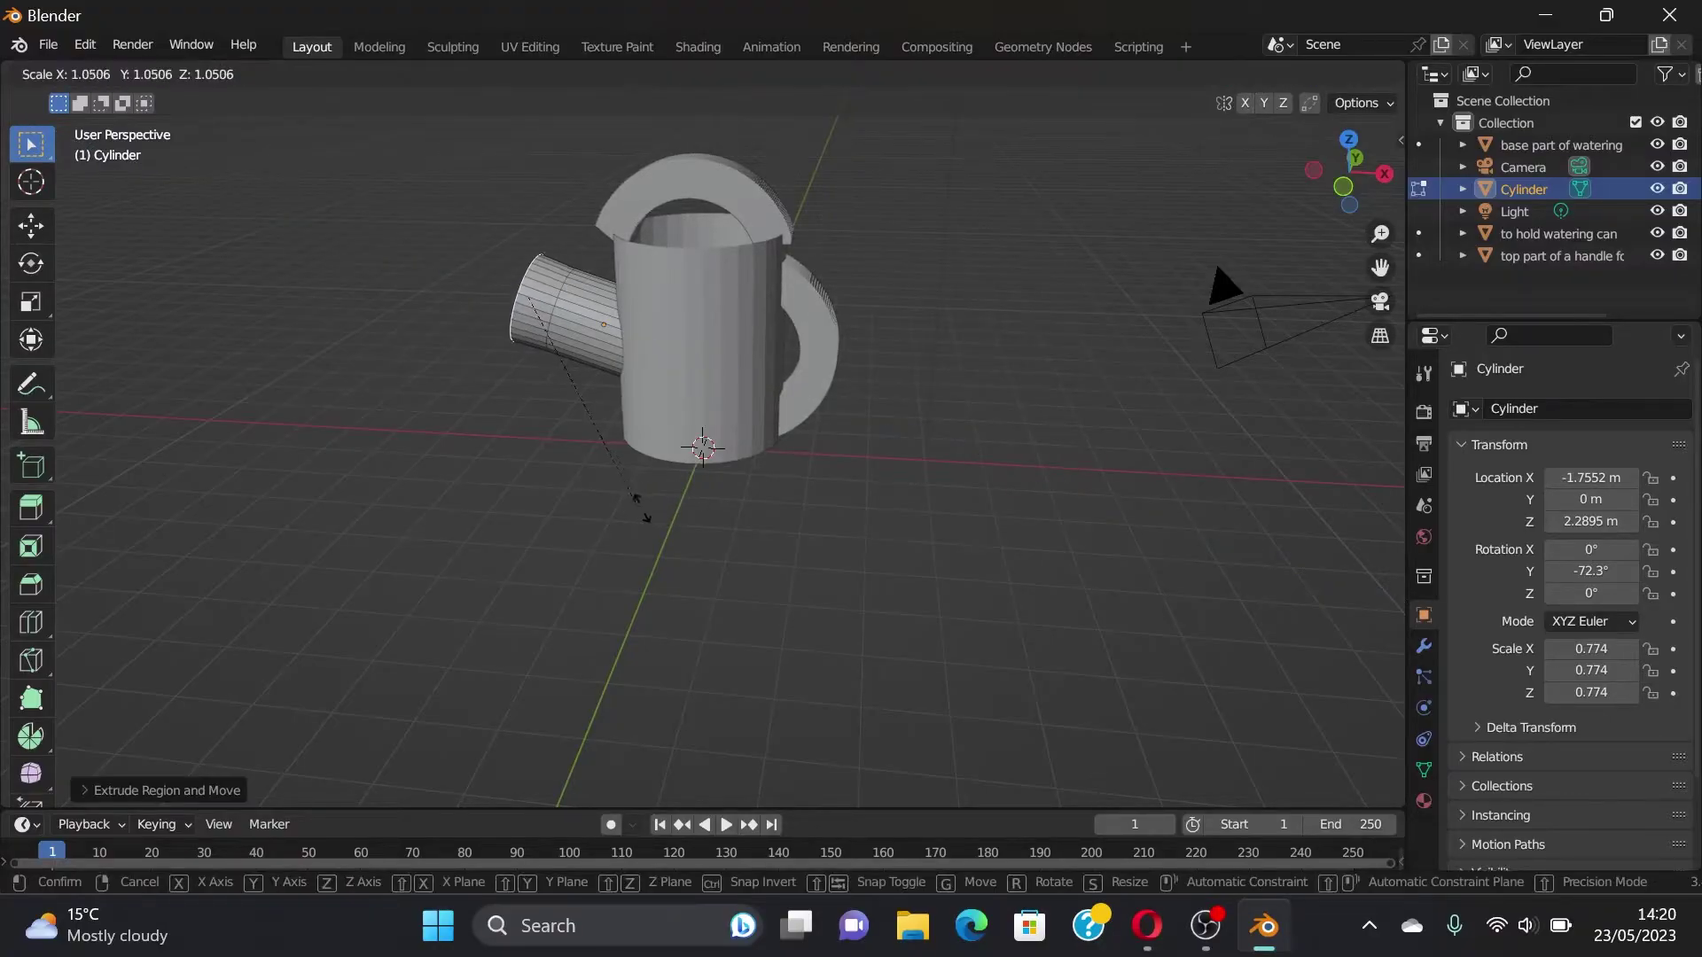
click(691, 529)
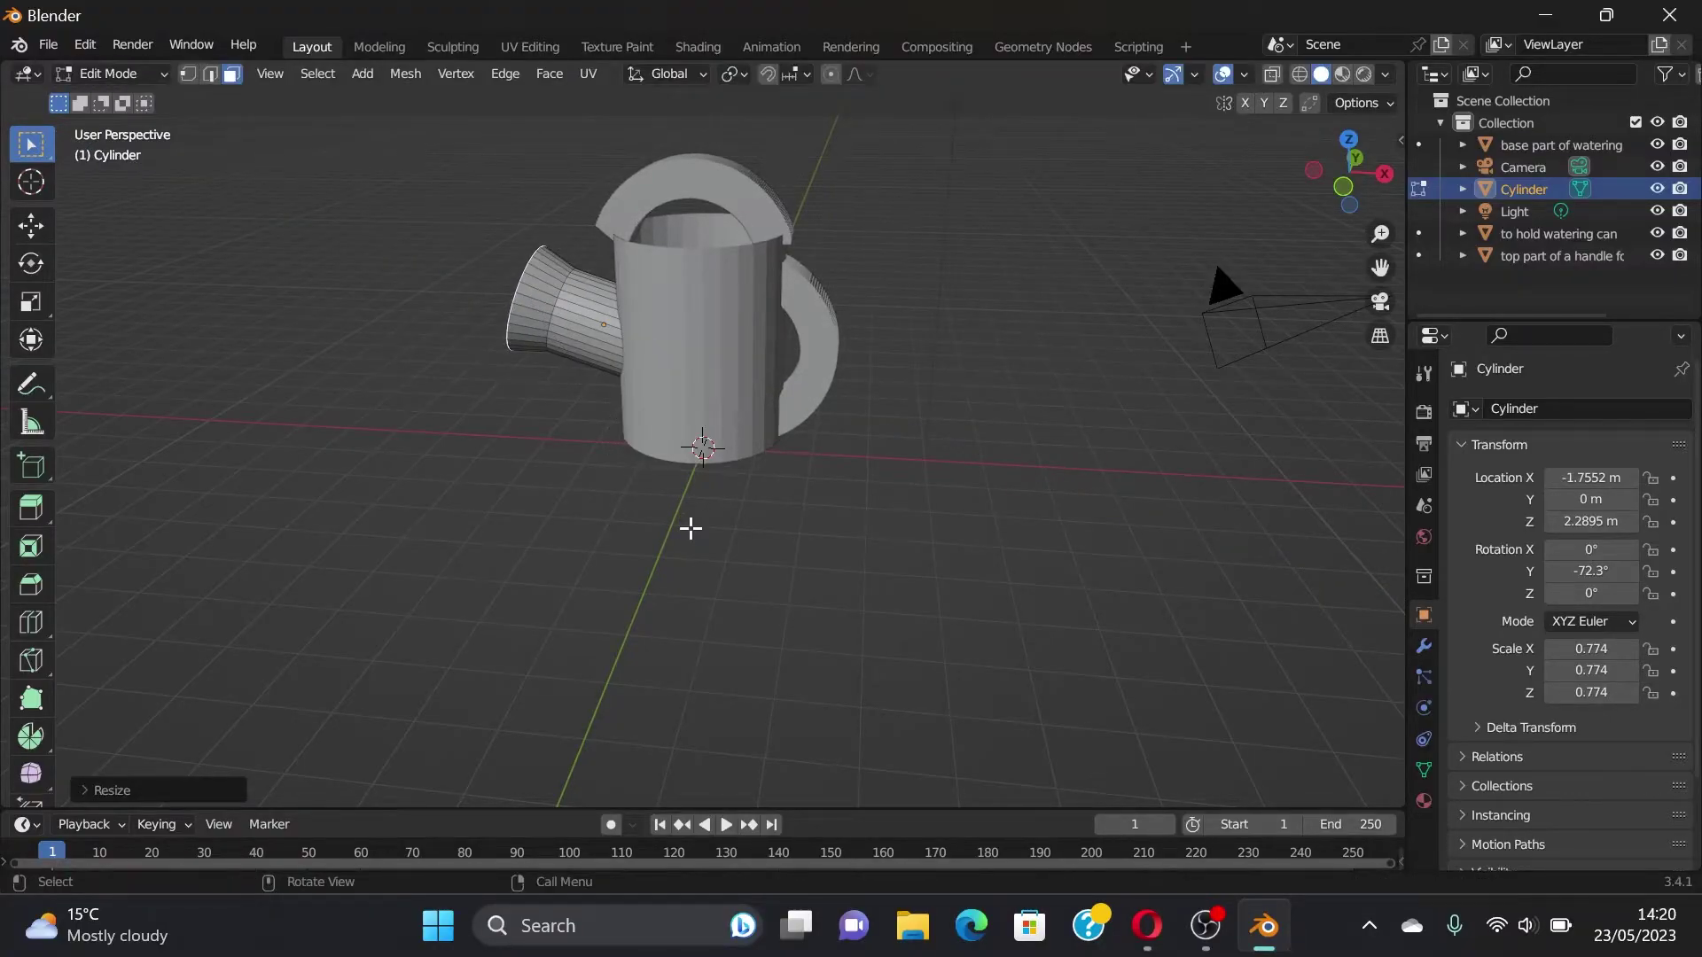
key(e)
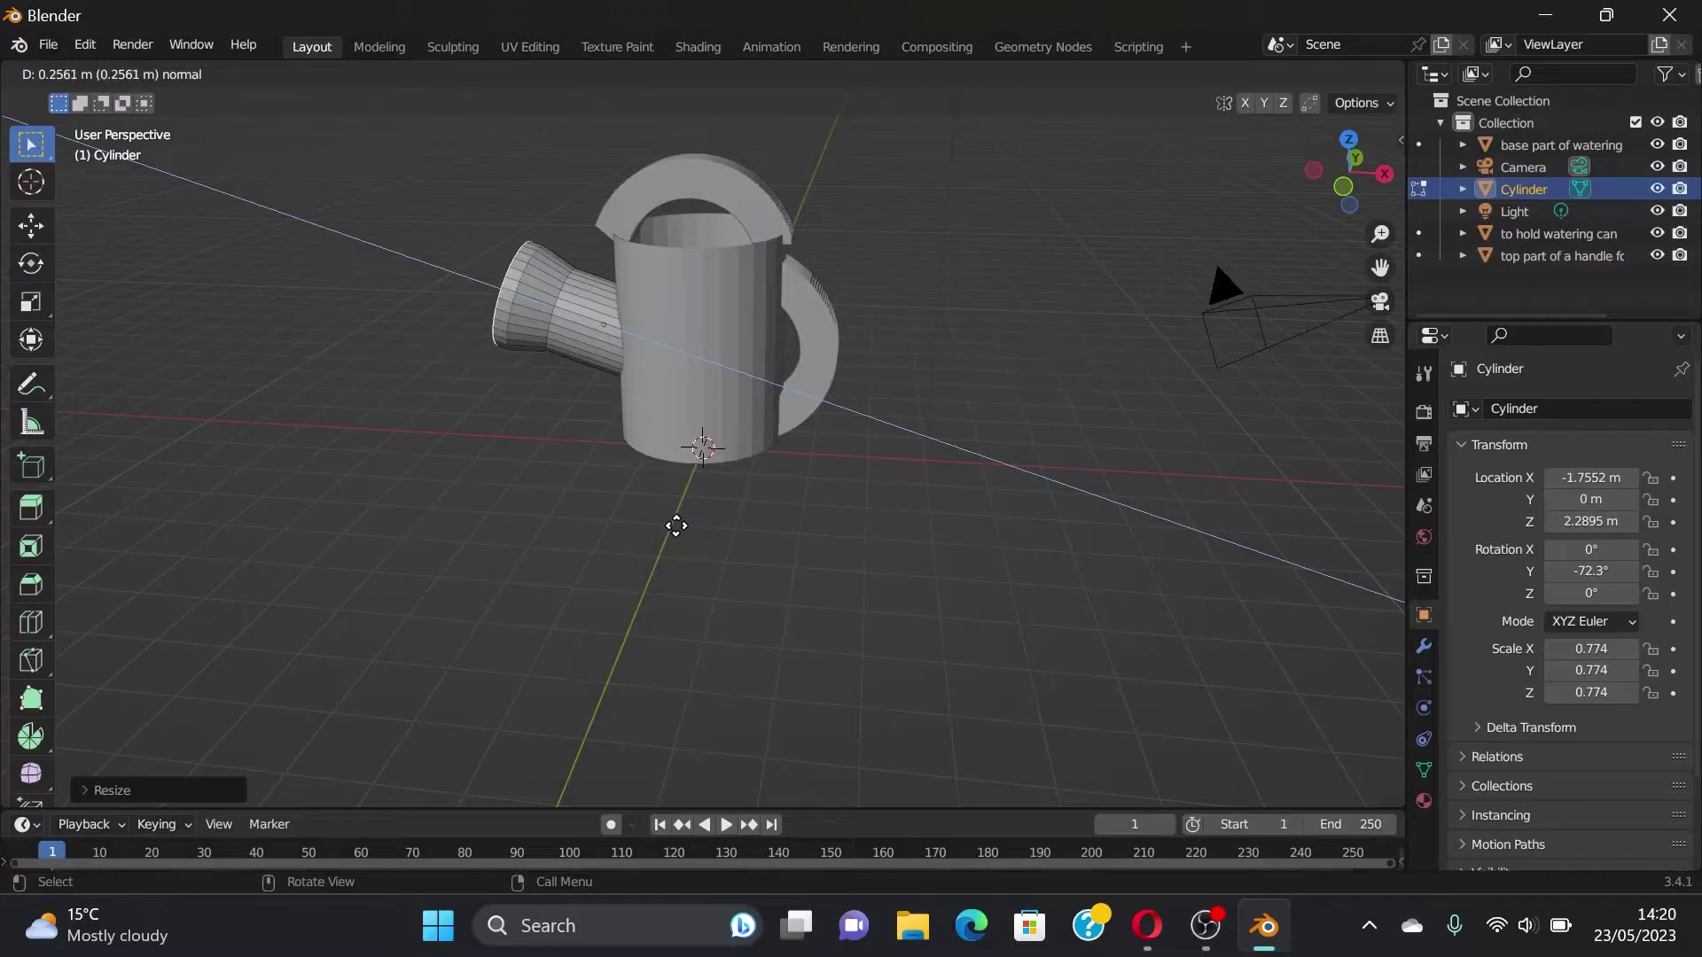
click(649, 517)
Step: Undo the last two spout extrusions and scale up the spout end face instead
key(s)
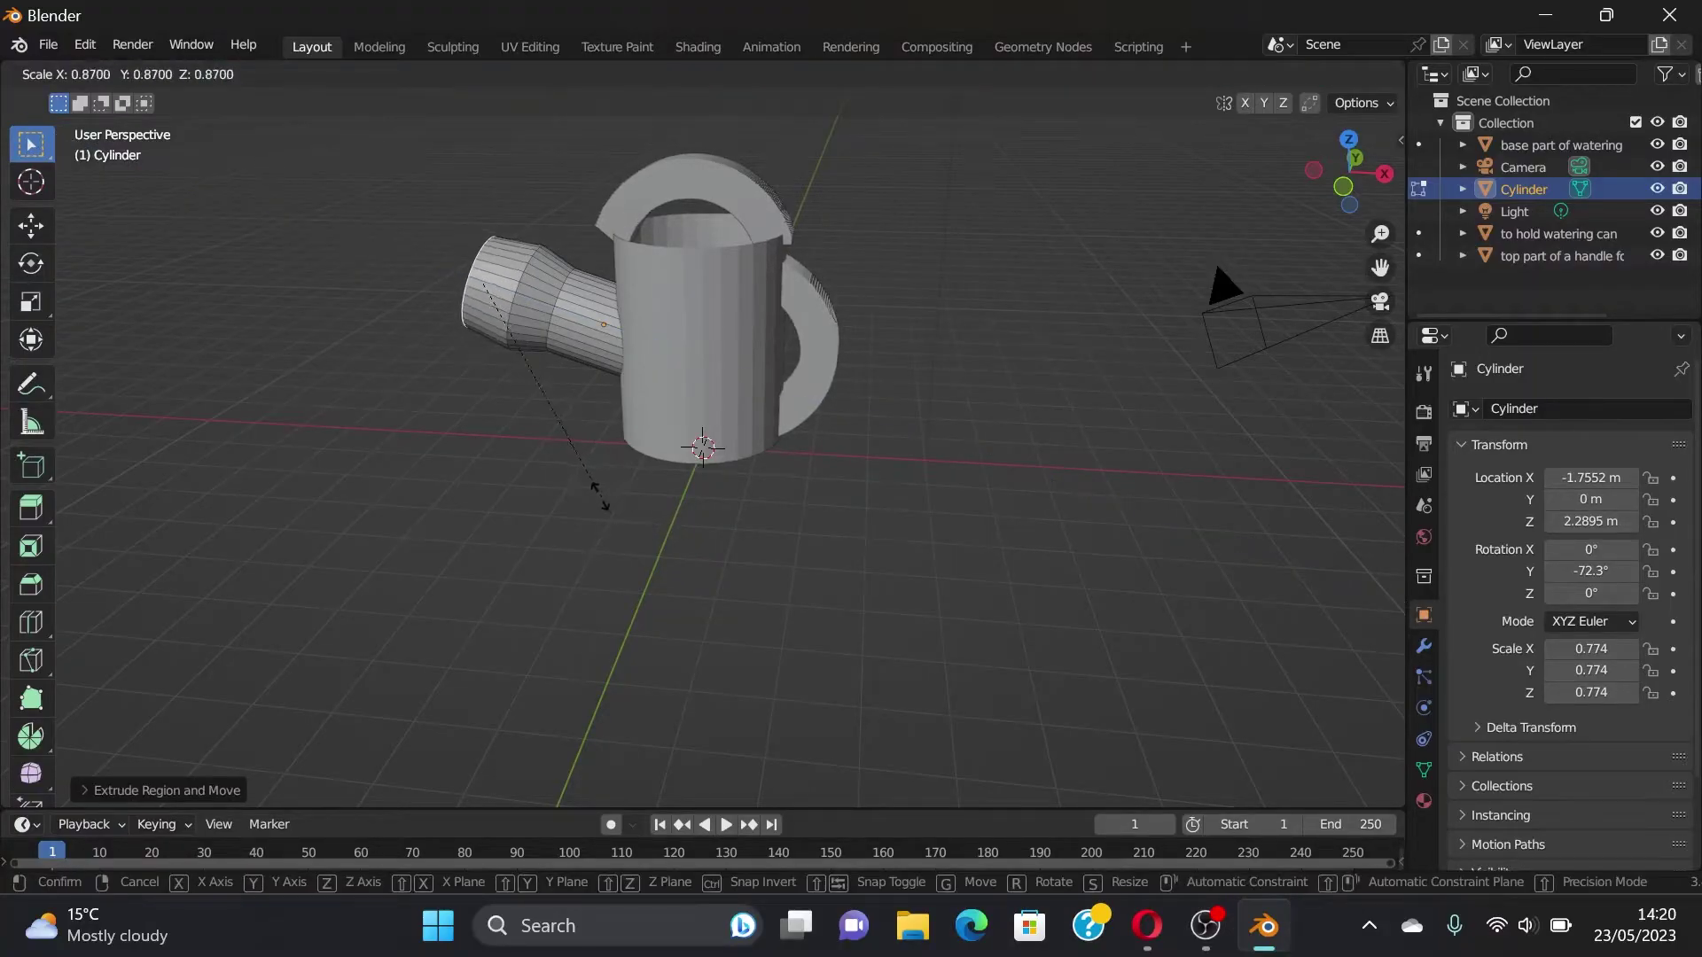
right_click(550, 445)
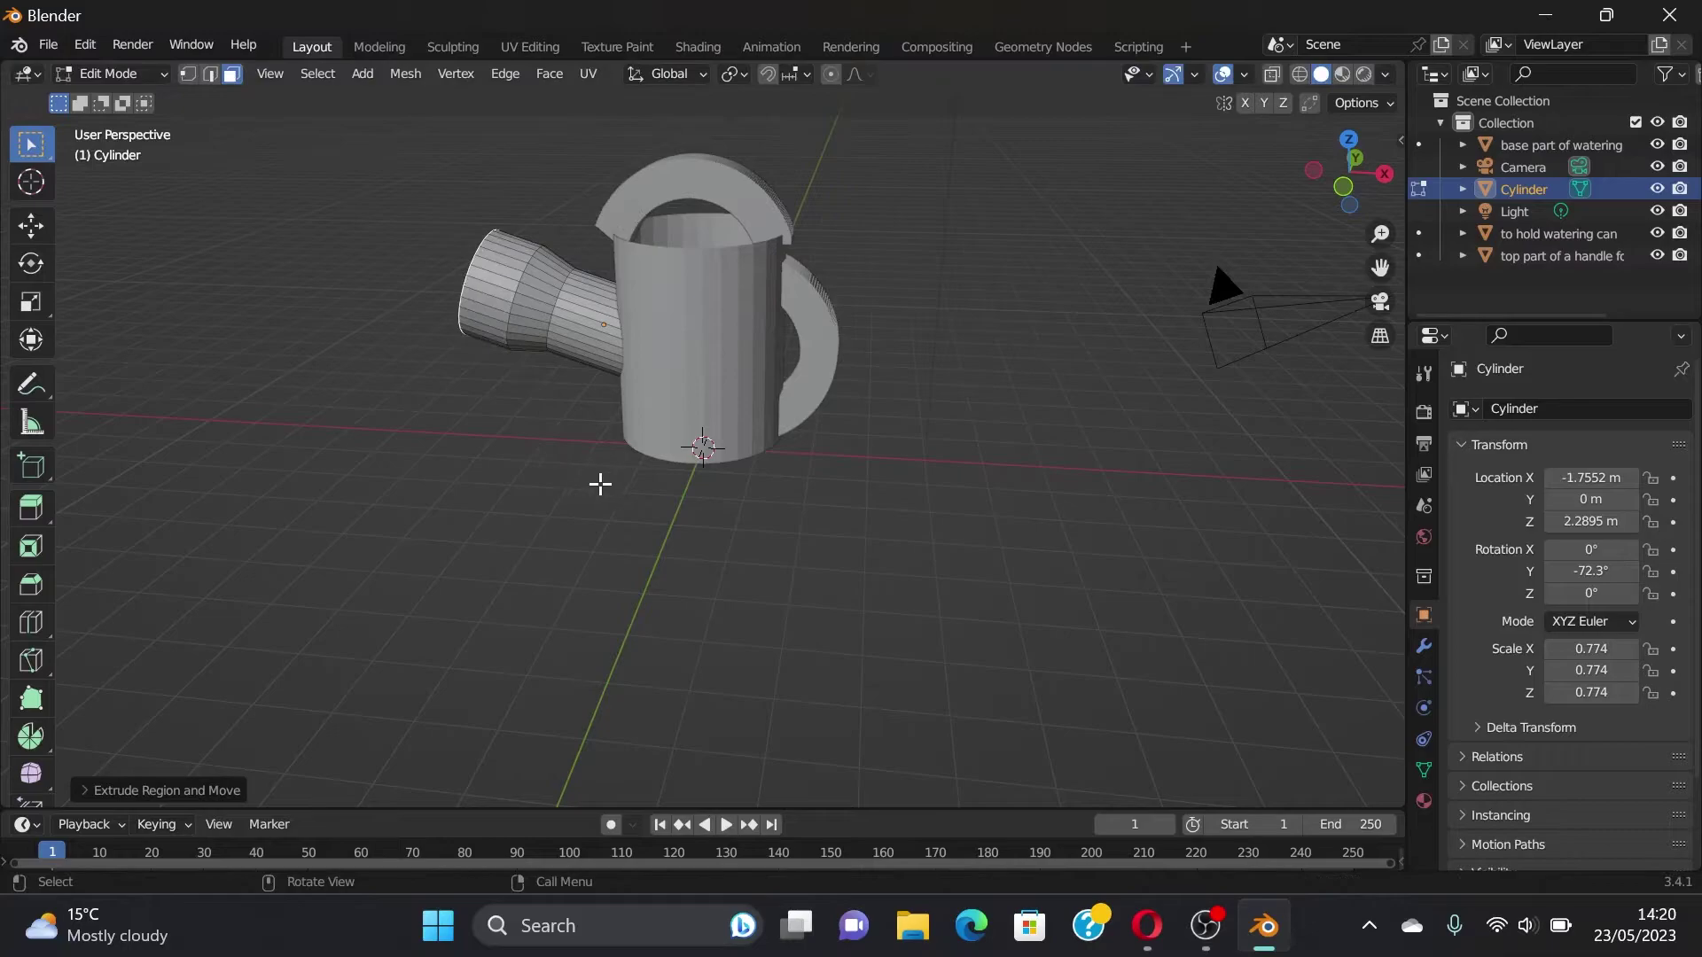
key(ctrl+z)
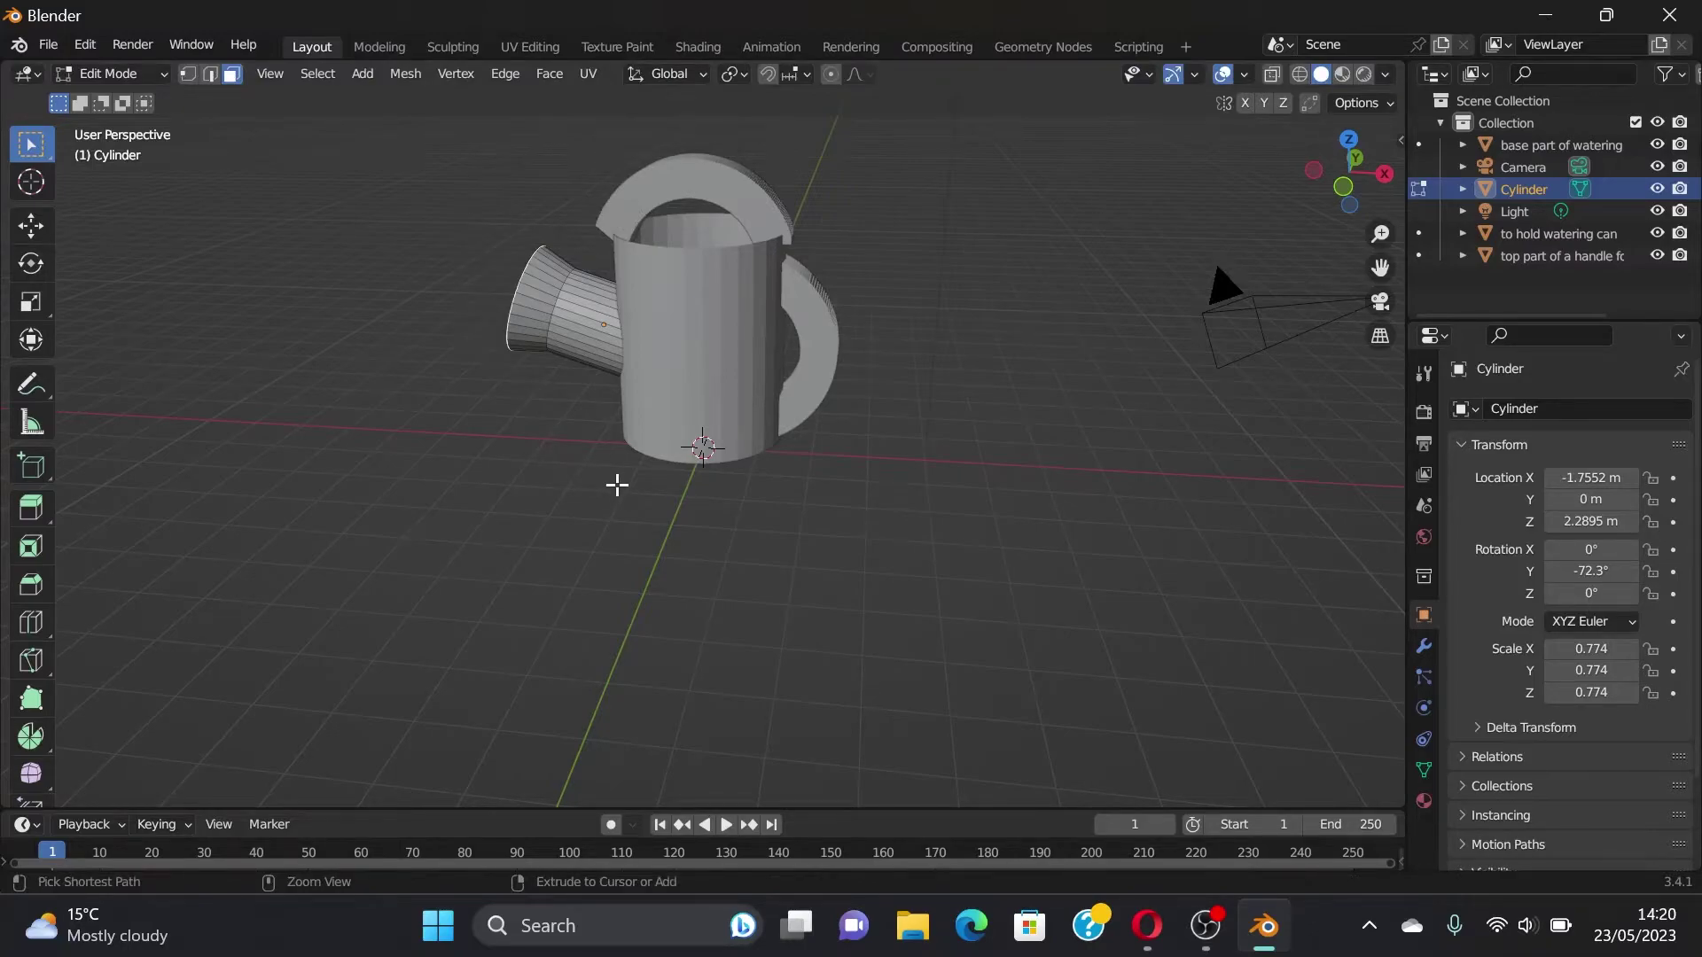
key(ctrl+z)
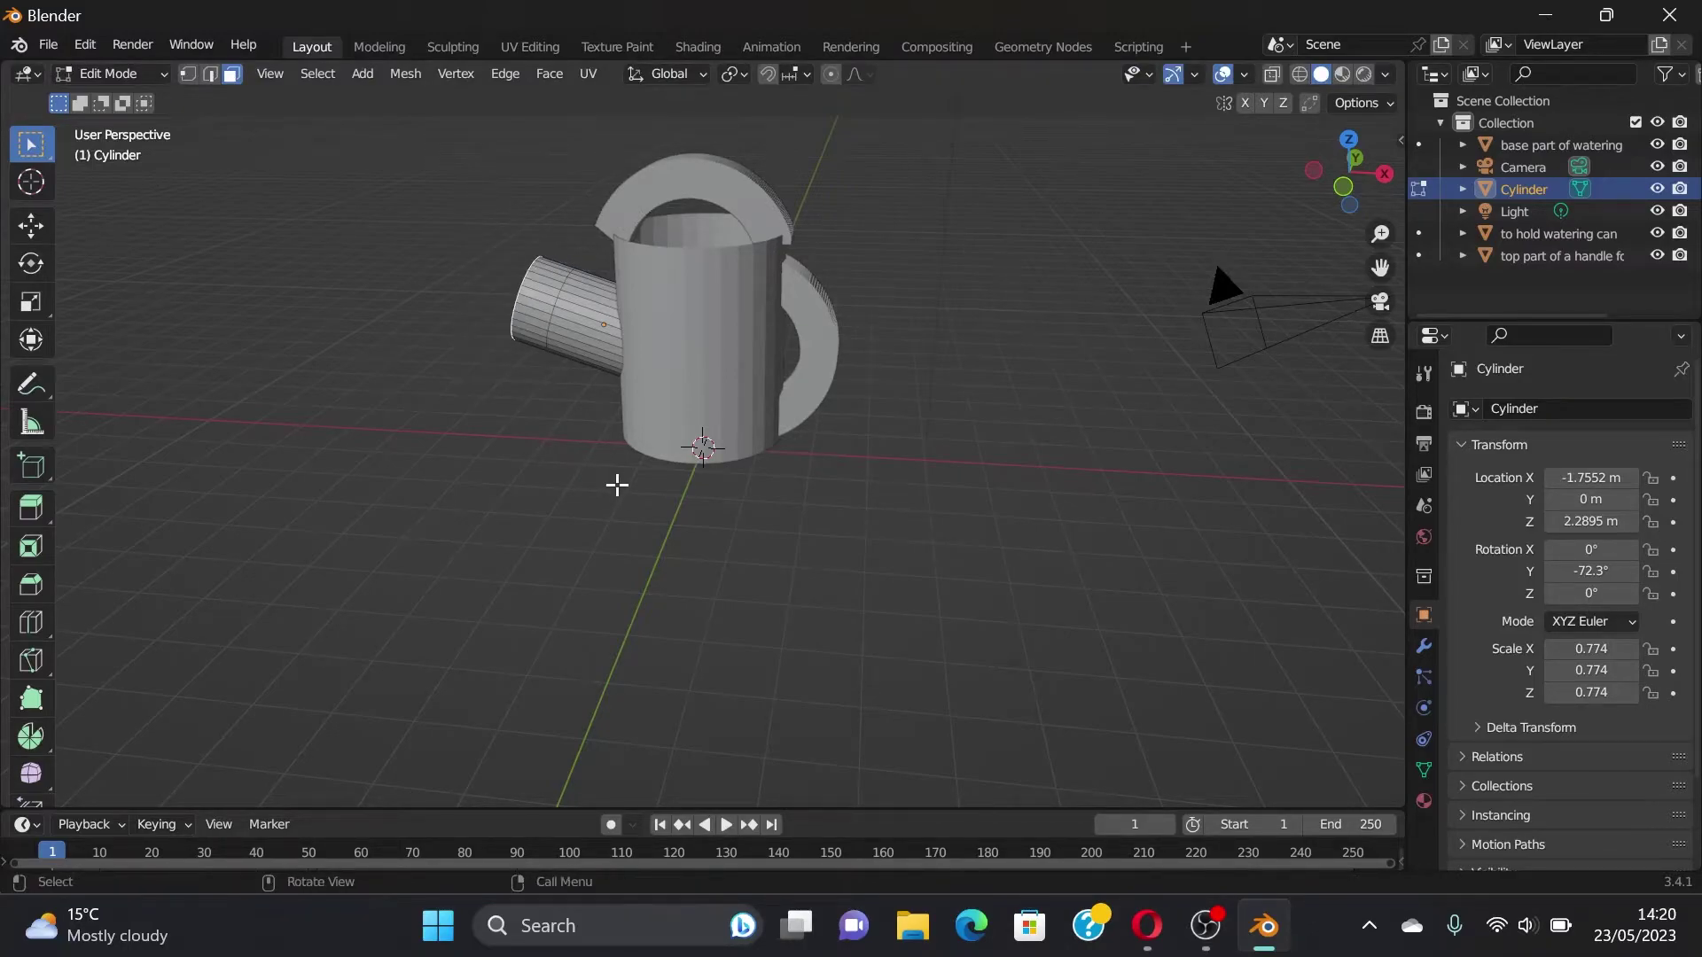
key(e)
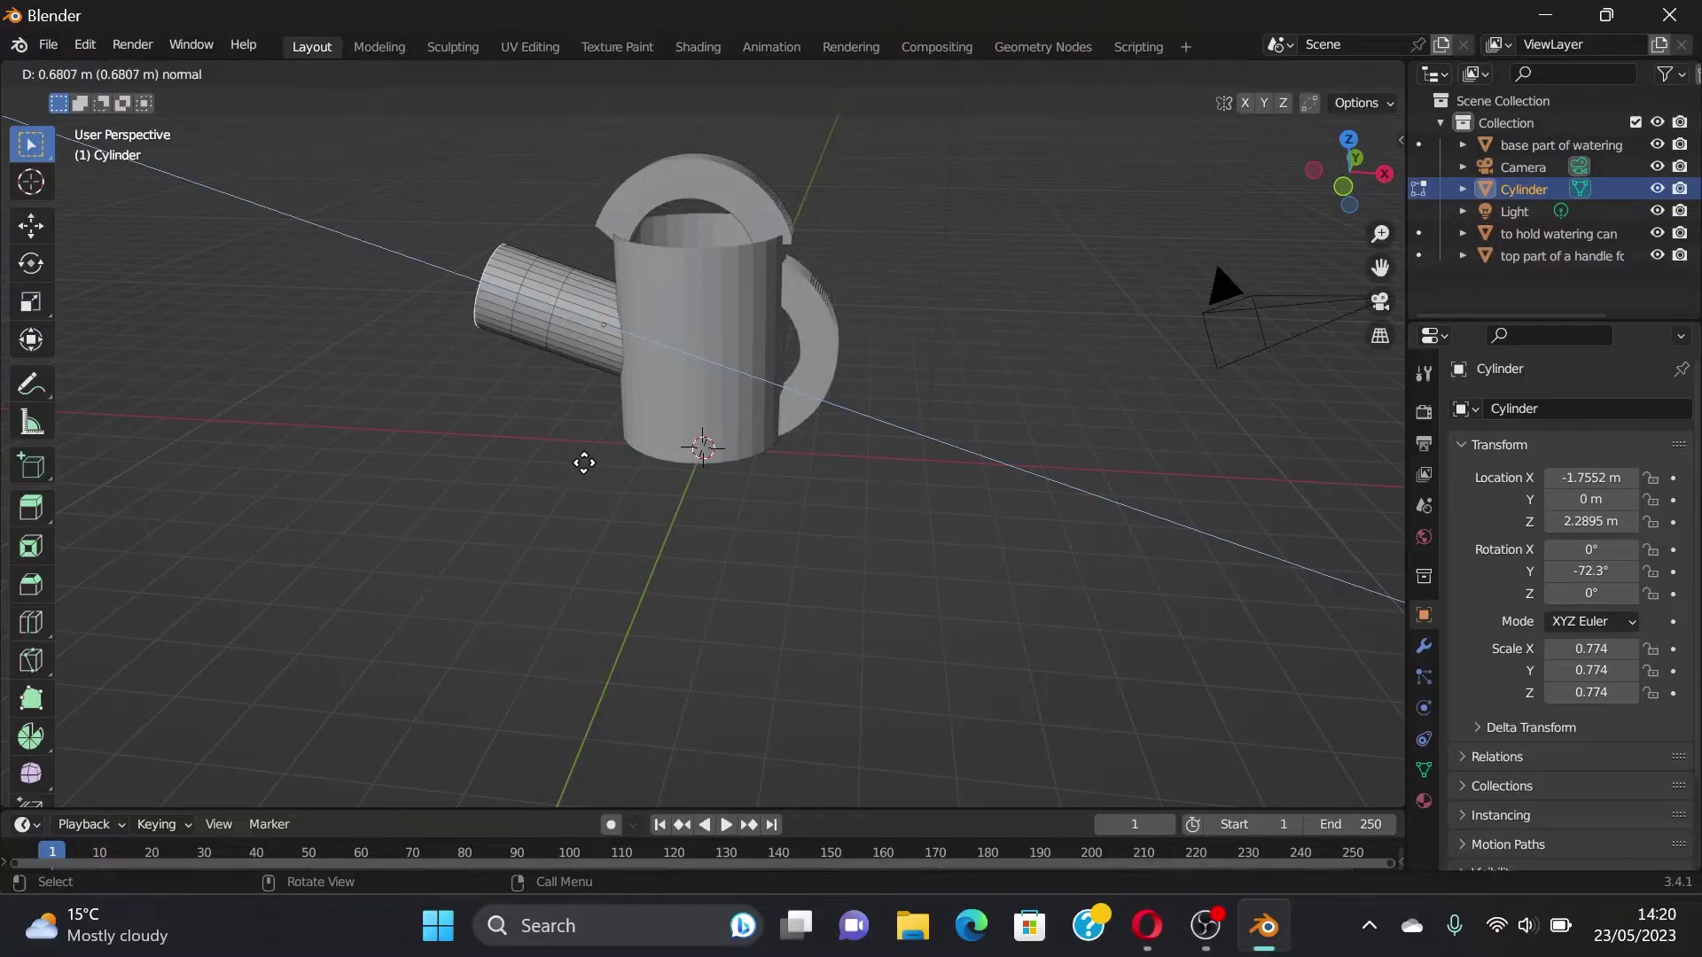
right_click(584, 461)
key(s)
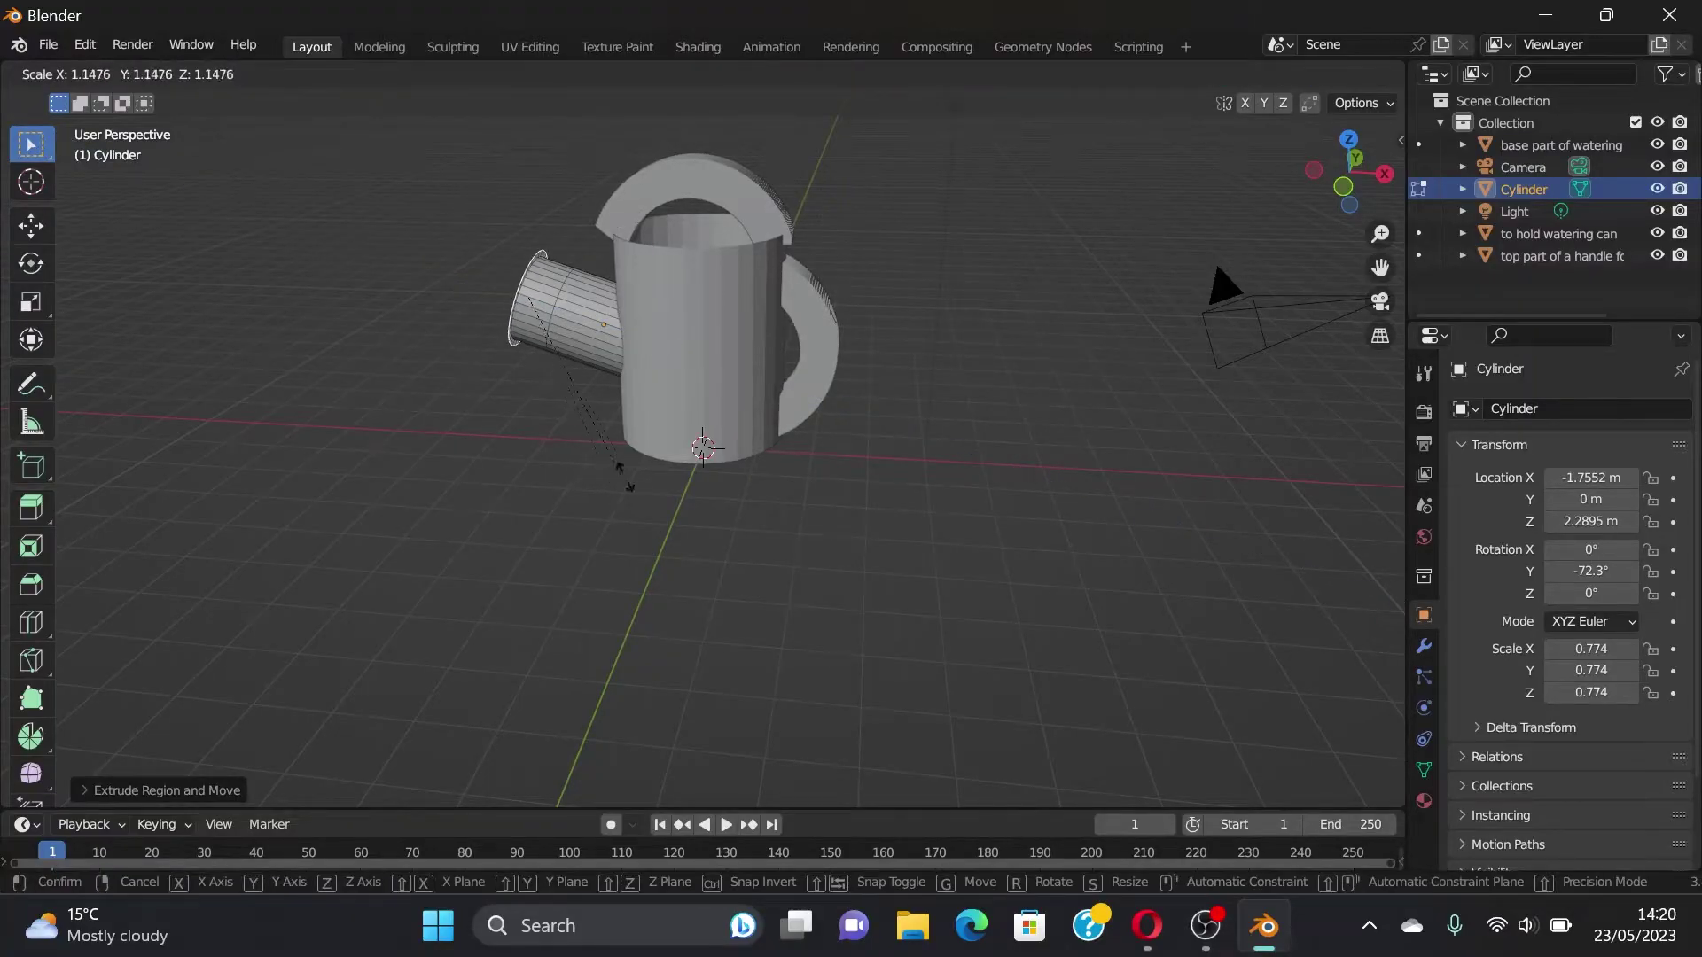
right_click(711, 530)
key(s)
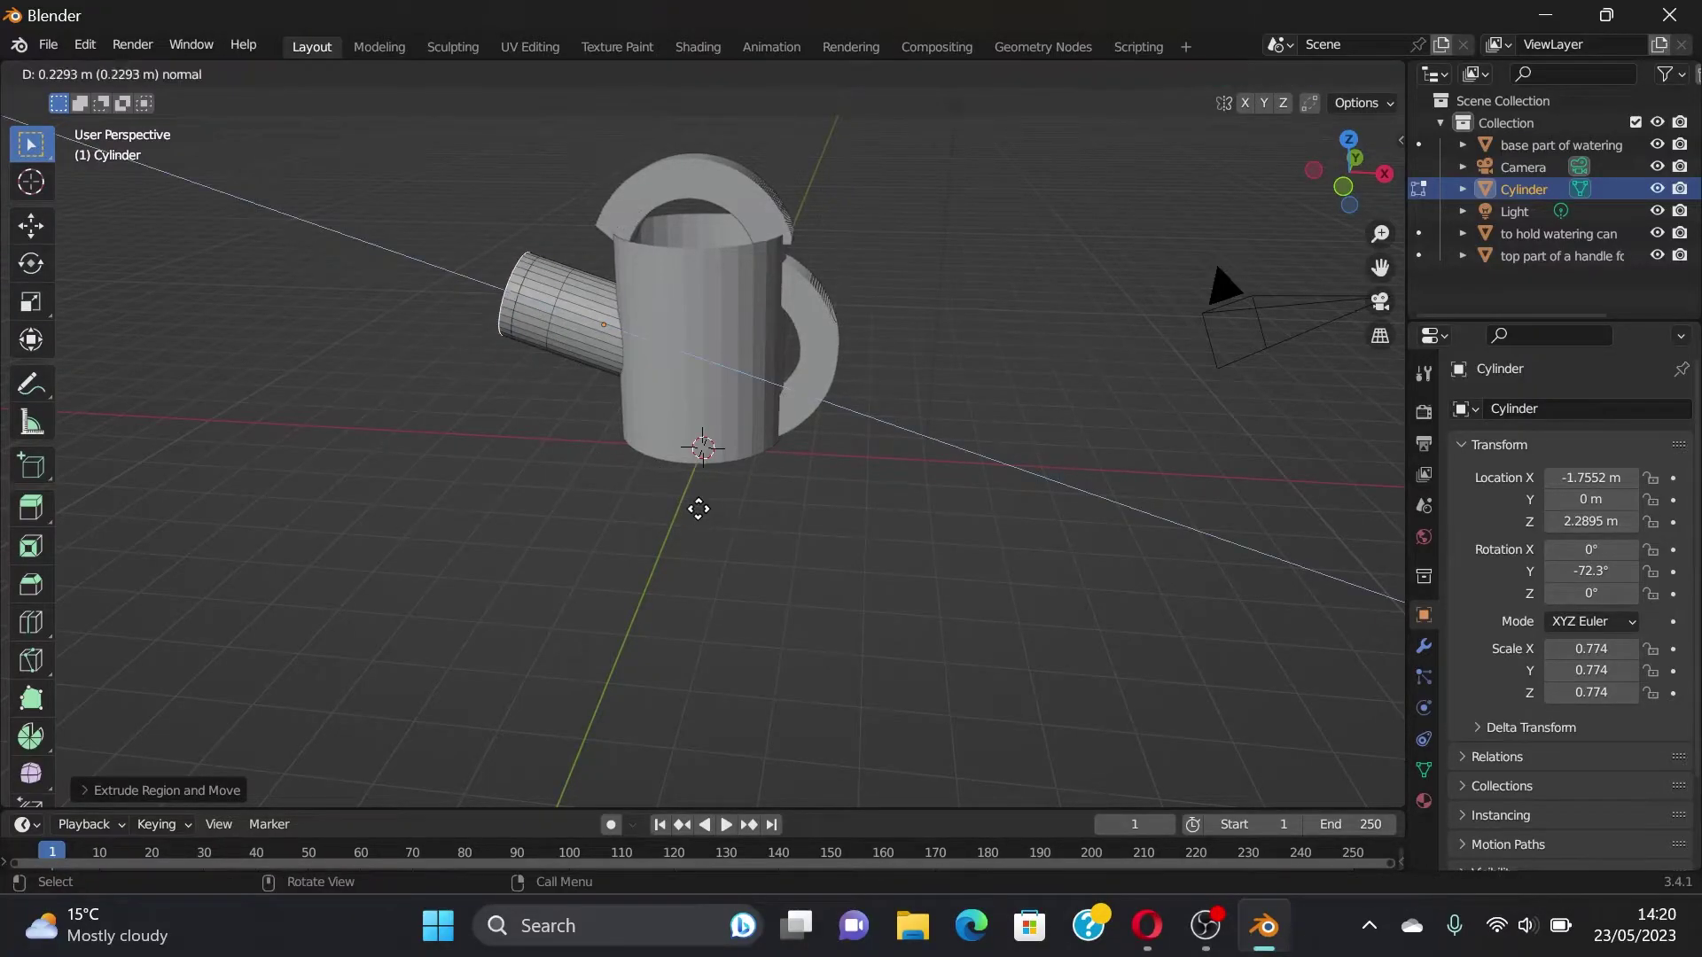
click(674, 498)
key(s)
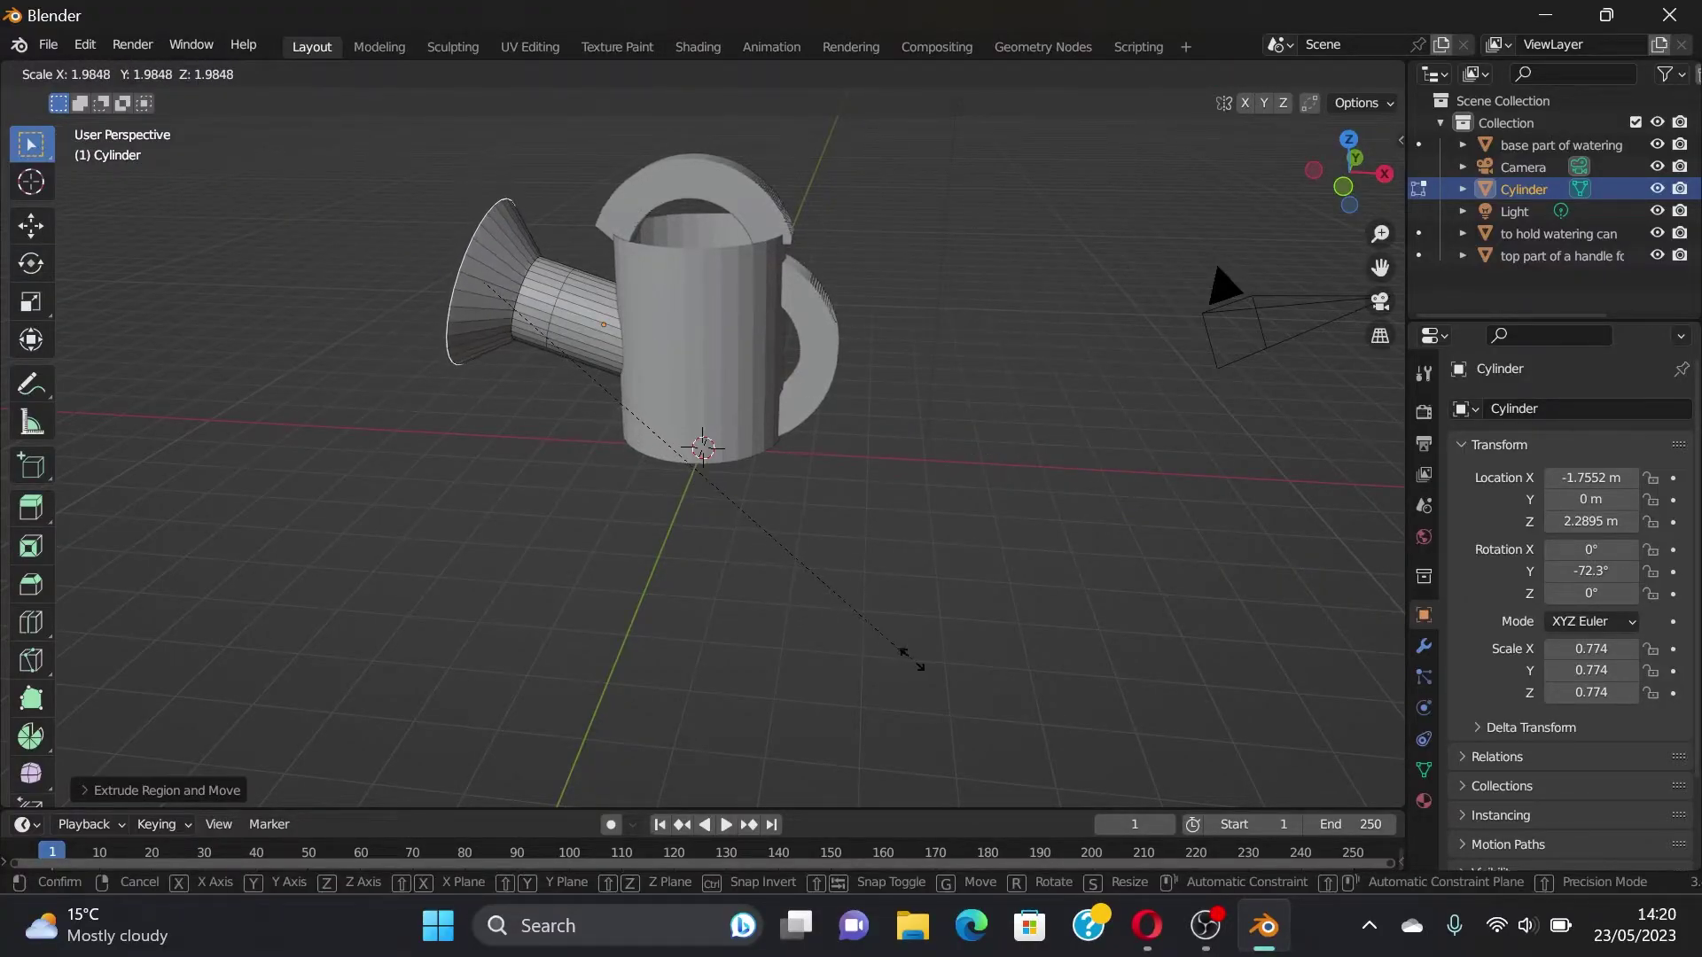
Step: Confirm the wide flared spout opening and deselect the rim
click(999, 703)
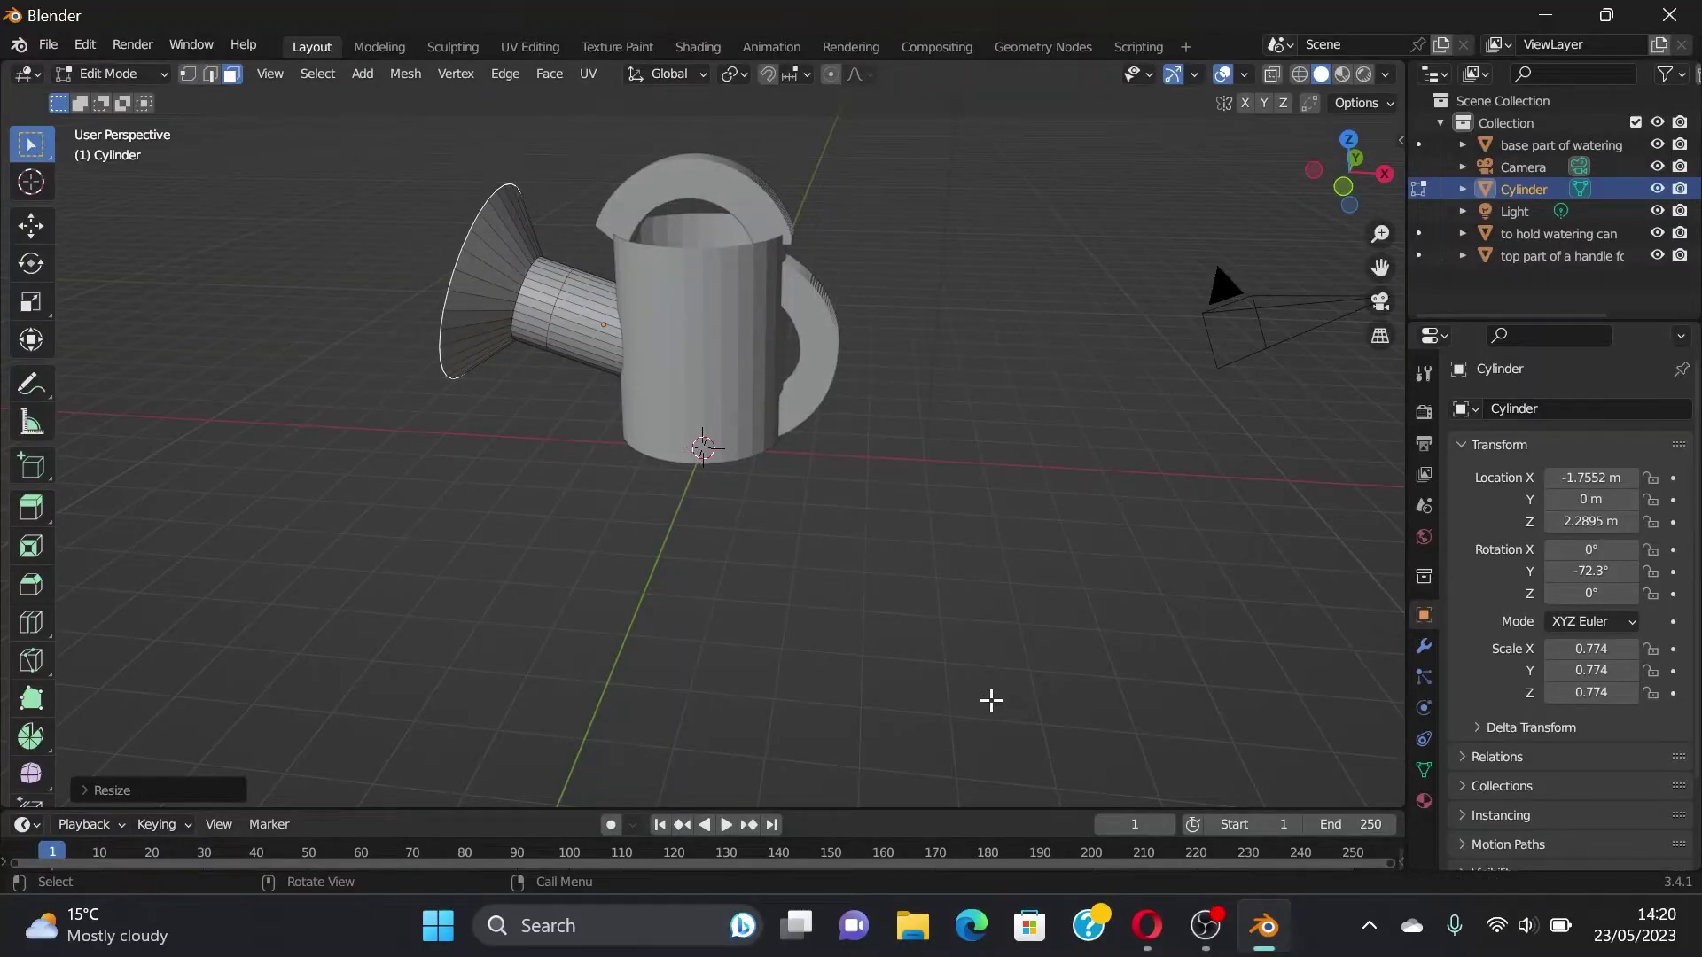
mouse_move(911, 644)
middle_down()
mouse_move(926, 630)
mouse_move(901, 639)
mouse_move(949, 649)
mouse_move(935, 634)
middle_up()
click(923, 547)
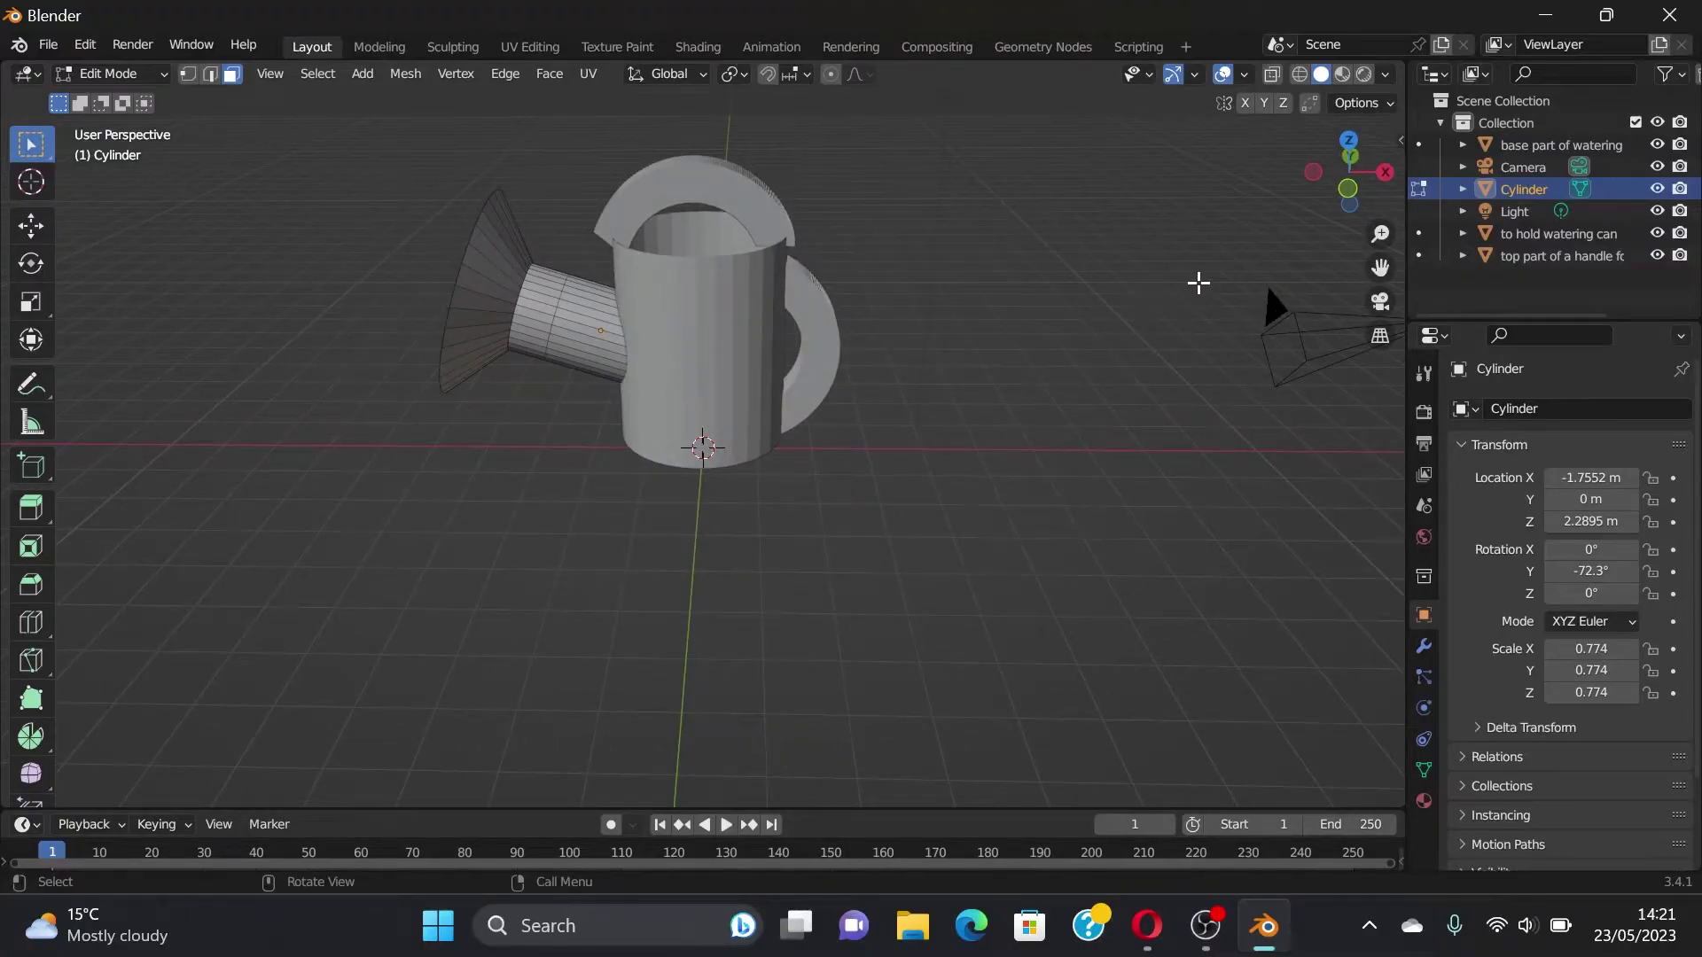
Step: Rename the Cylinder object to 'to pour water out'
double_click(1525, 195)
text(to pour water out)
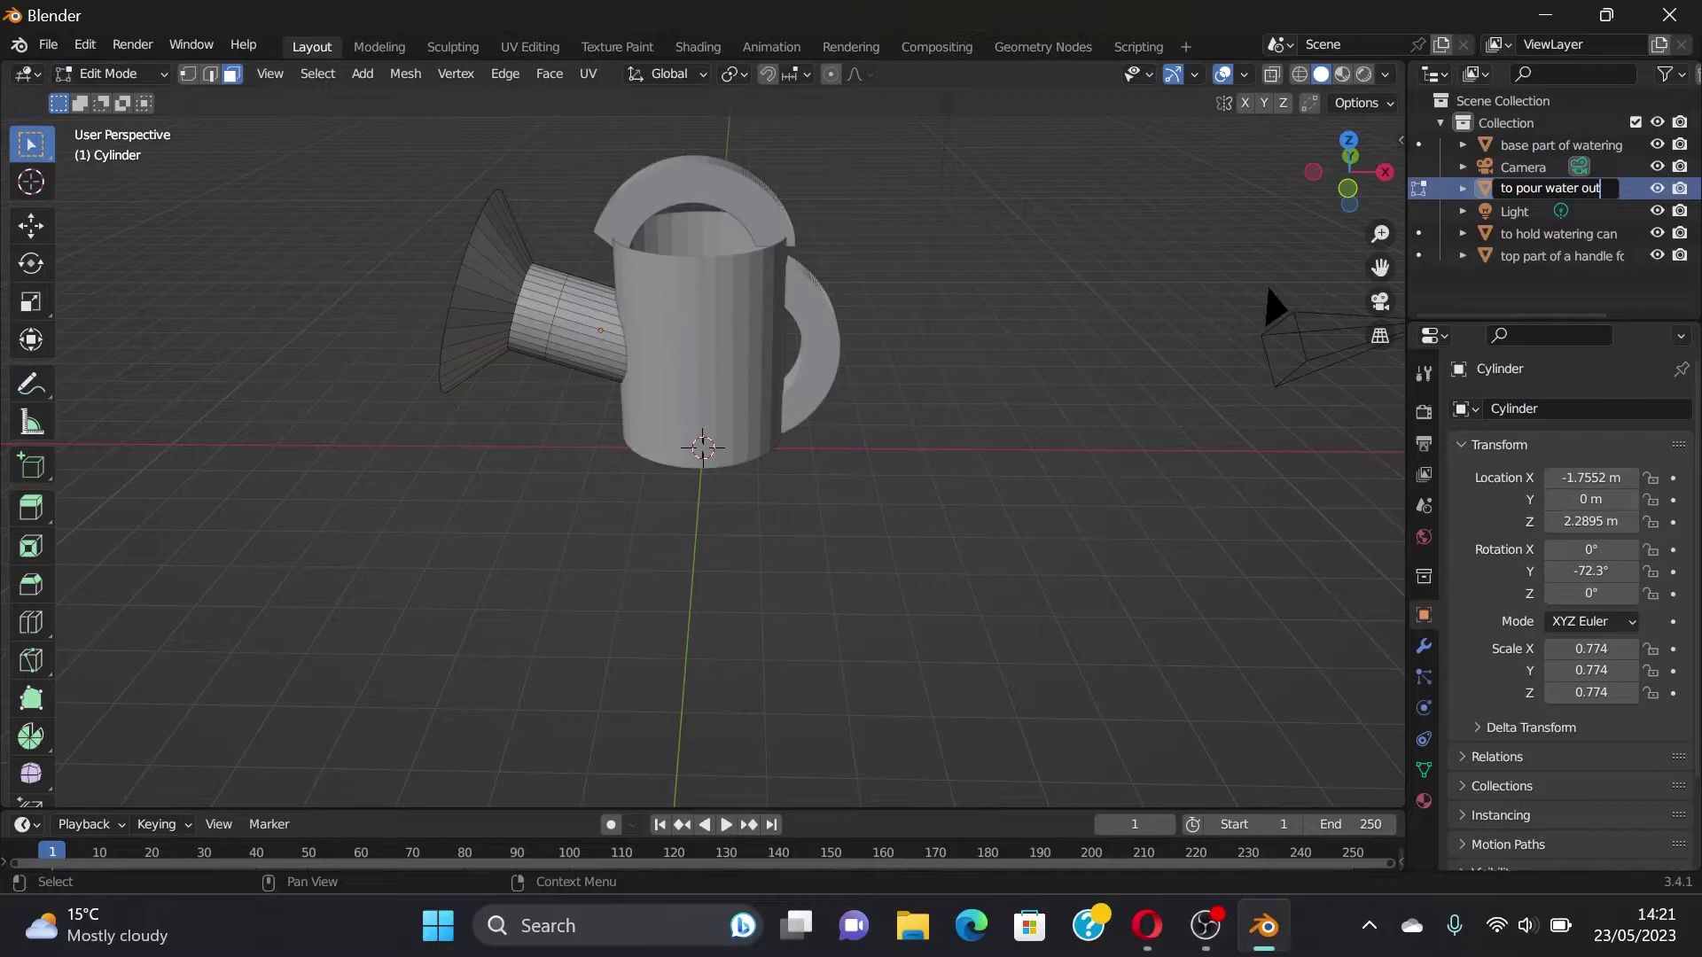
key(Return)
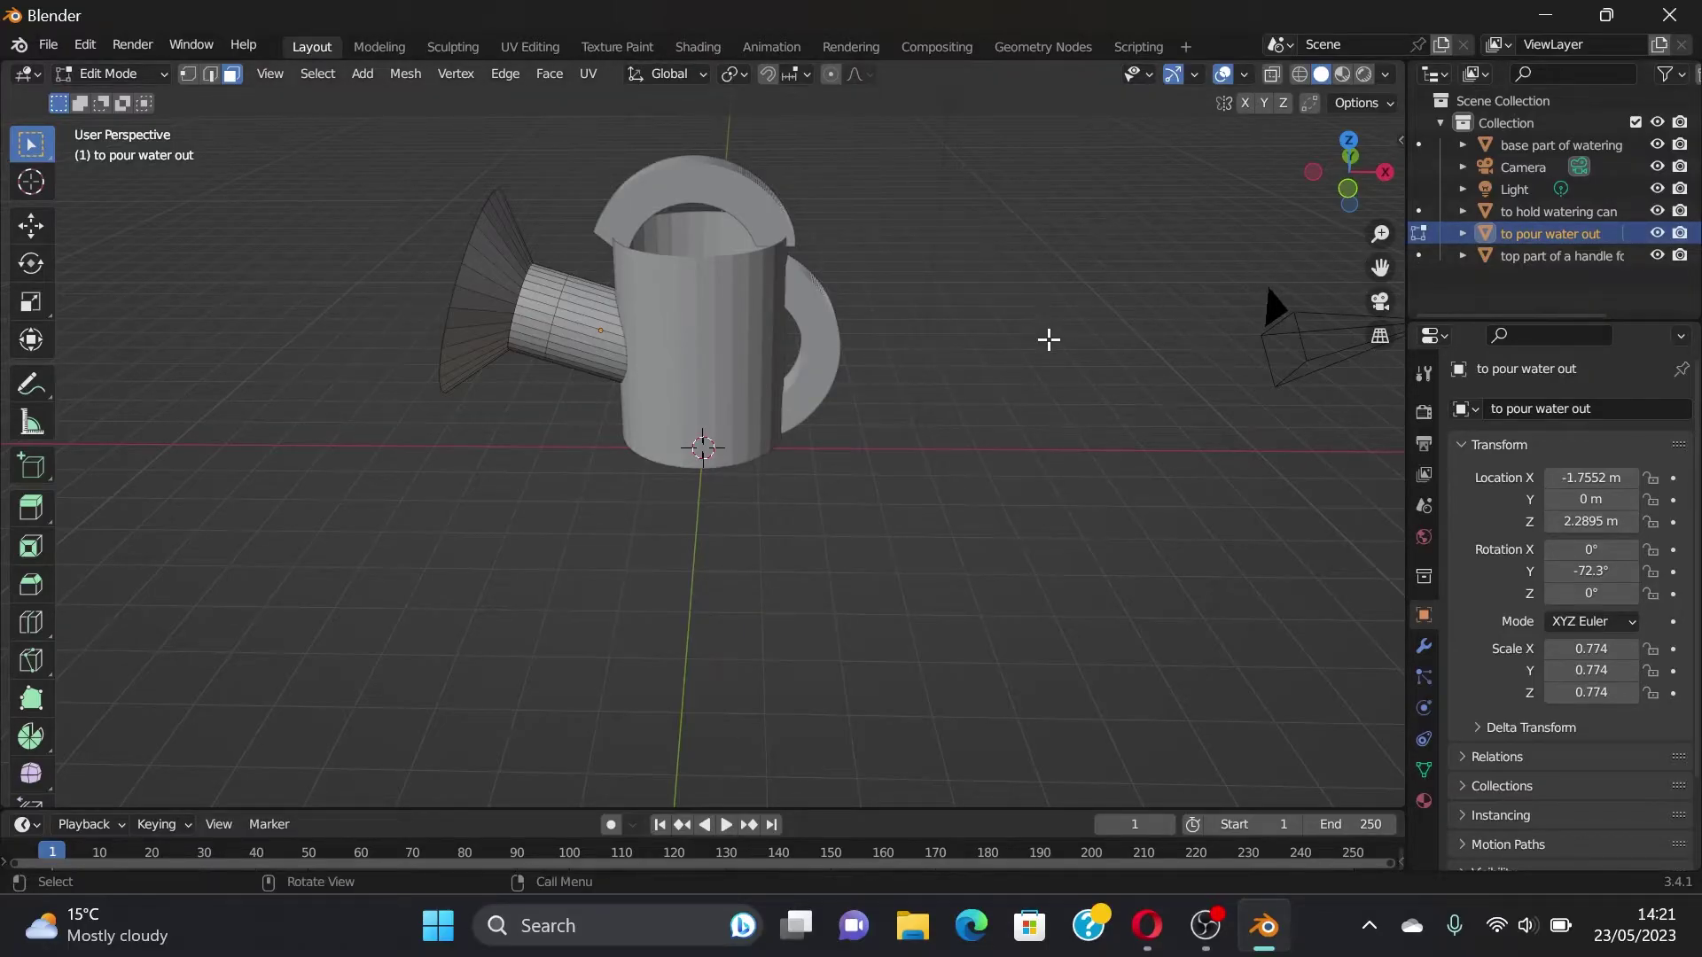
Step: Switch to Object Mode, look through the scene camera and inspect the viewport header settings
key(q)
key(Tab)
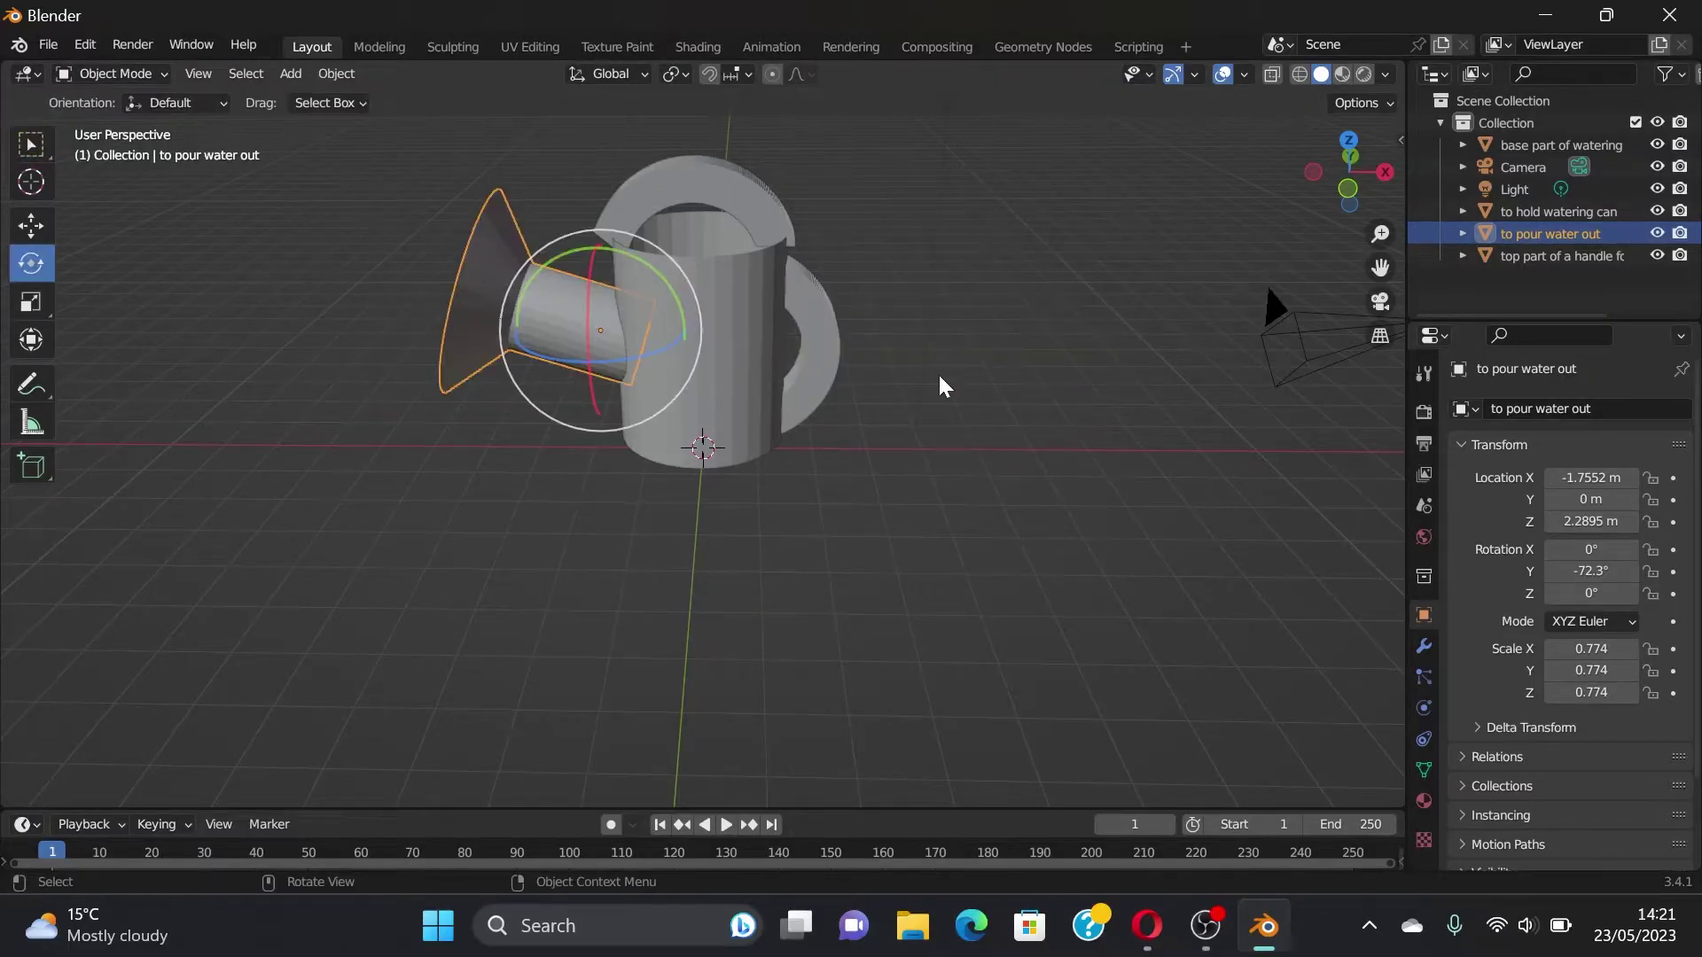
click(942, 387)
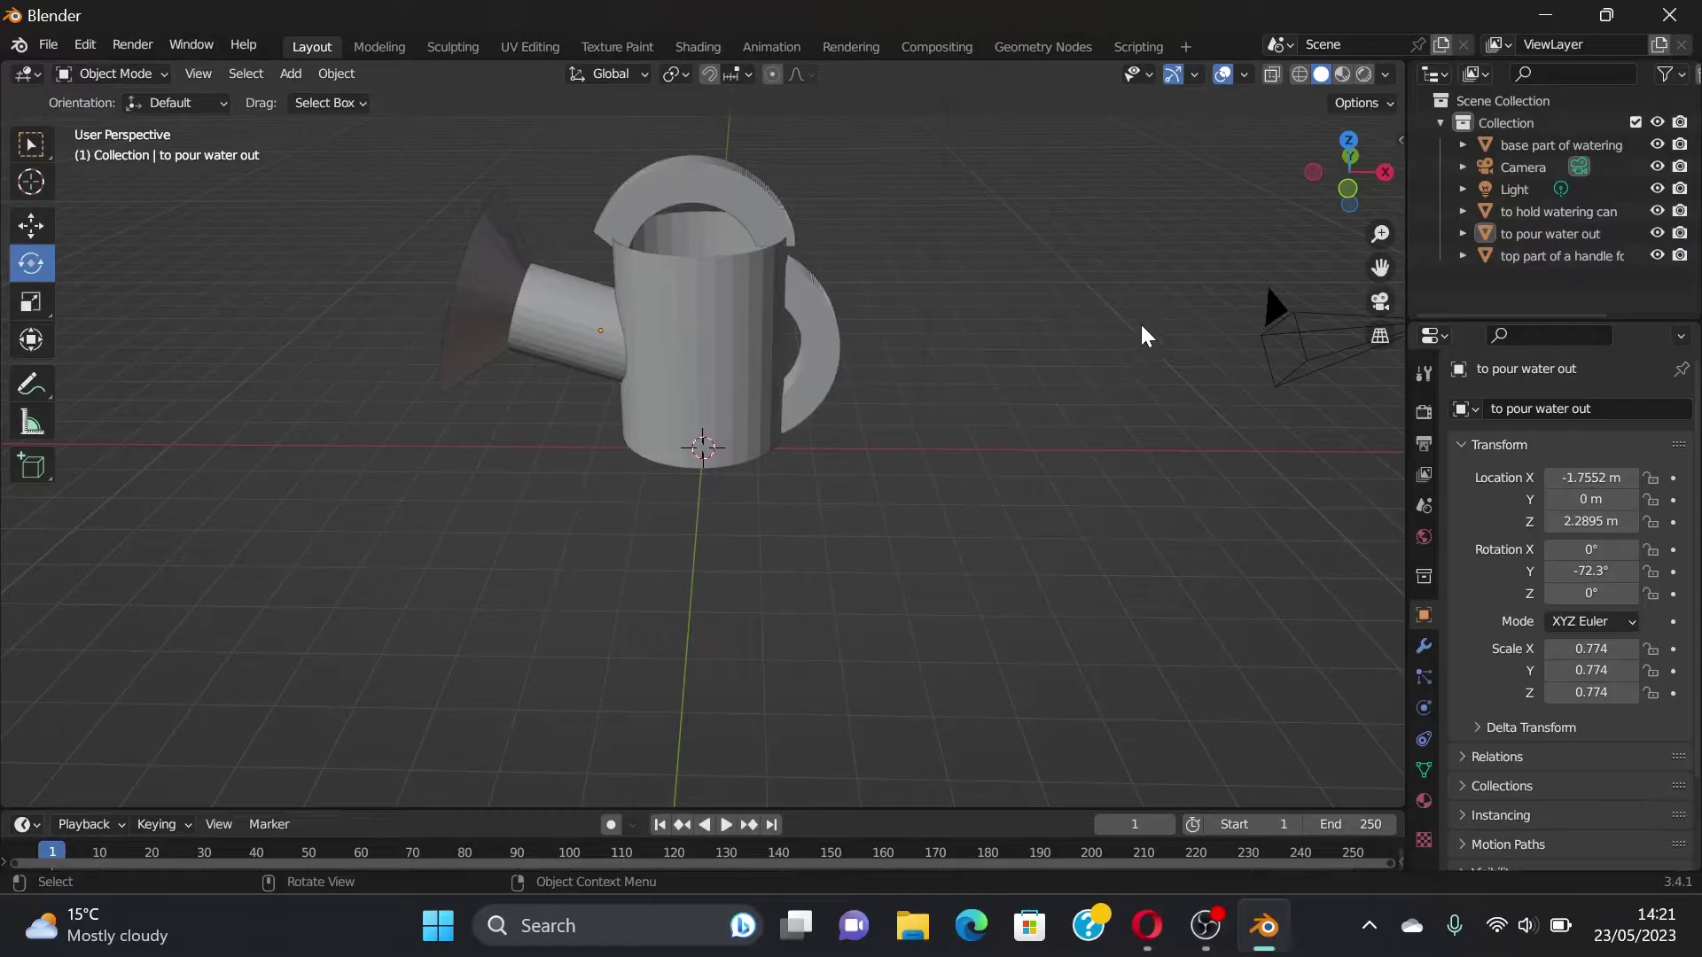
click(1379, 301)
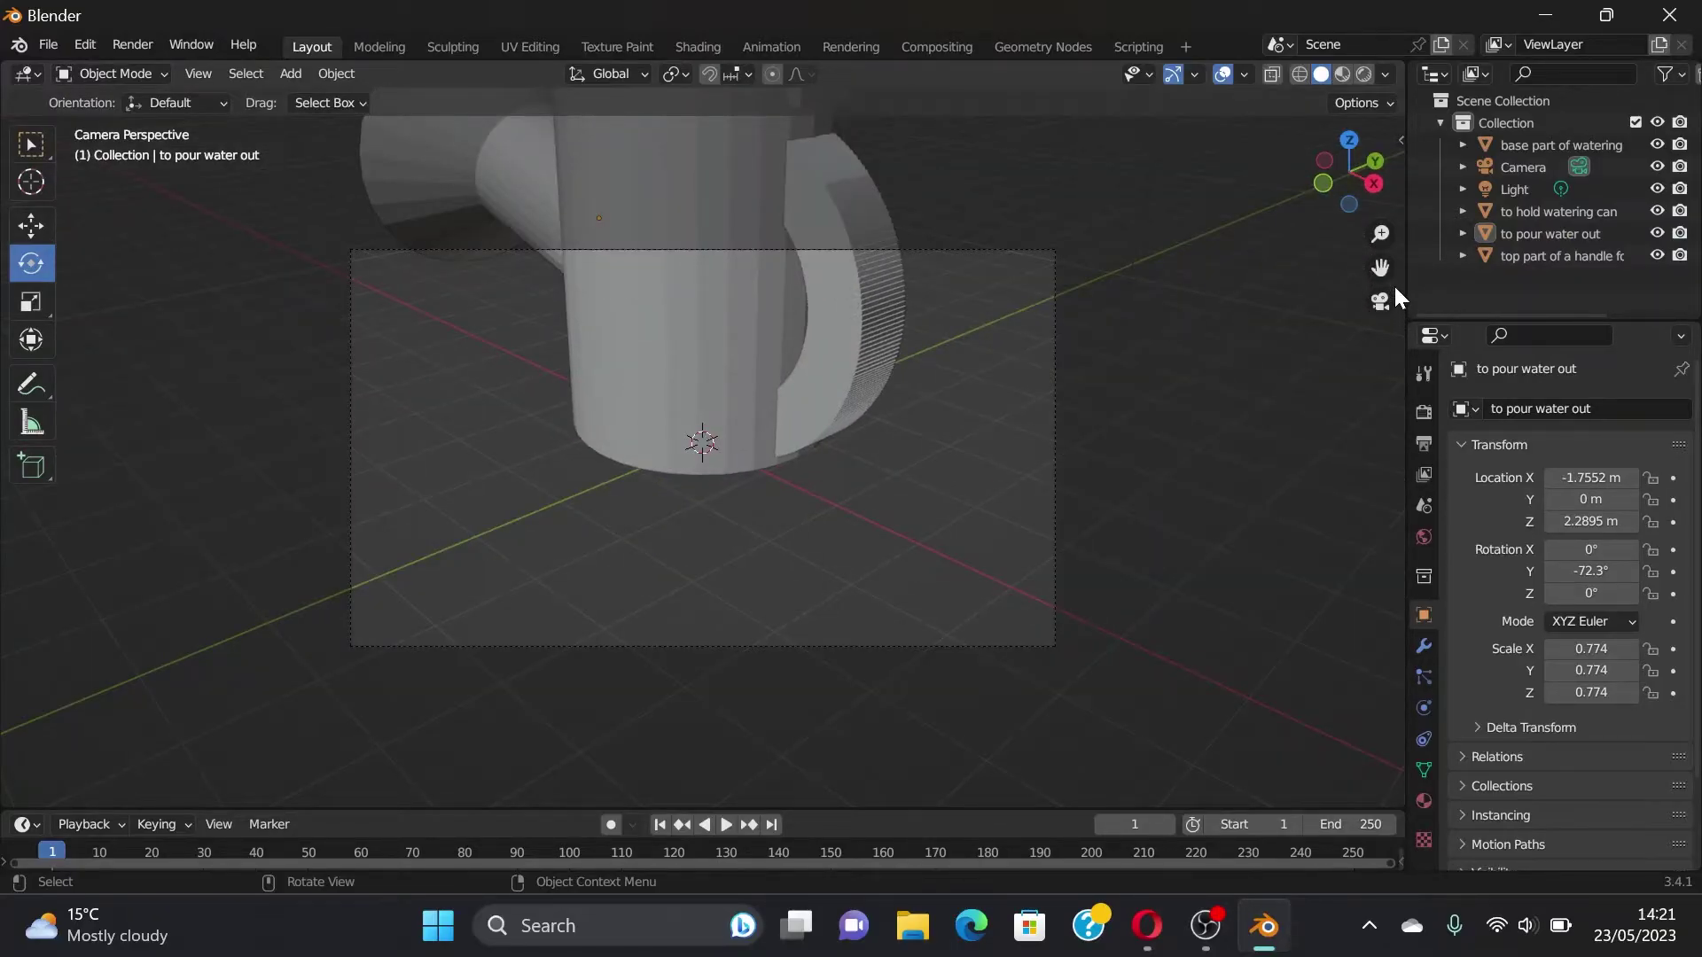
click(1386, 105)
click(1386, 105)
click(1380, 80)
click(1381, 80)
click(1246, 77)
Step: Enable Lock Camera to View in the sidebar and orbit and zoom to frame the can
key(n)
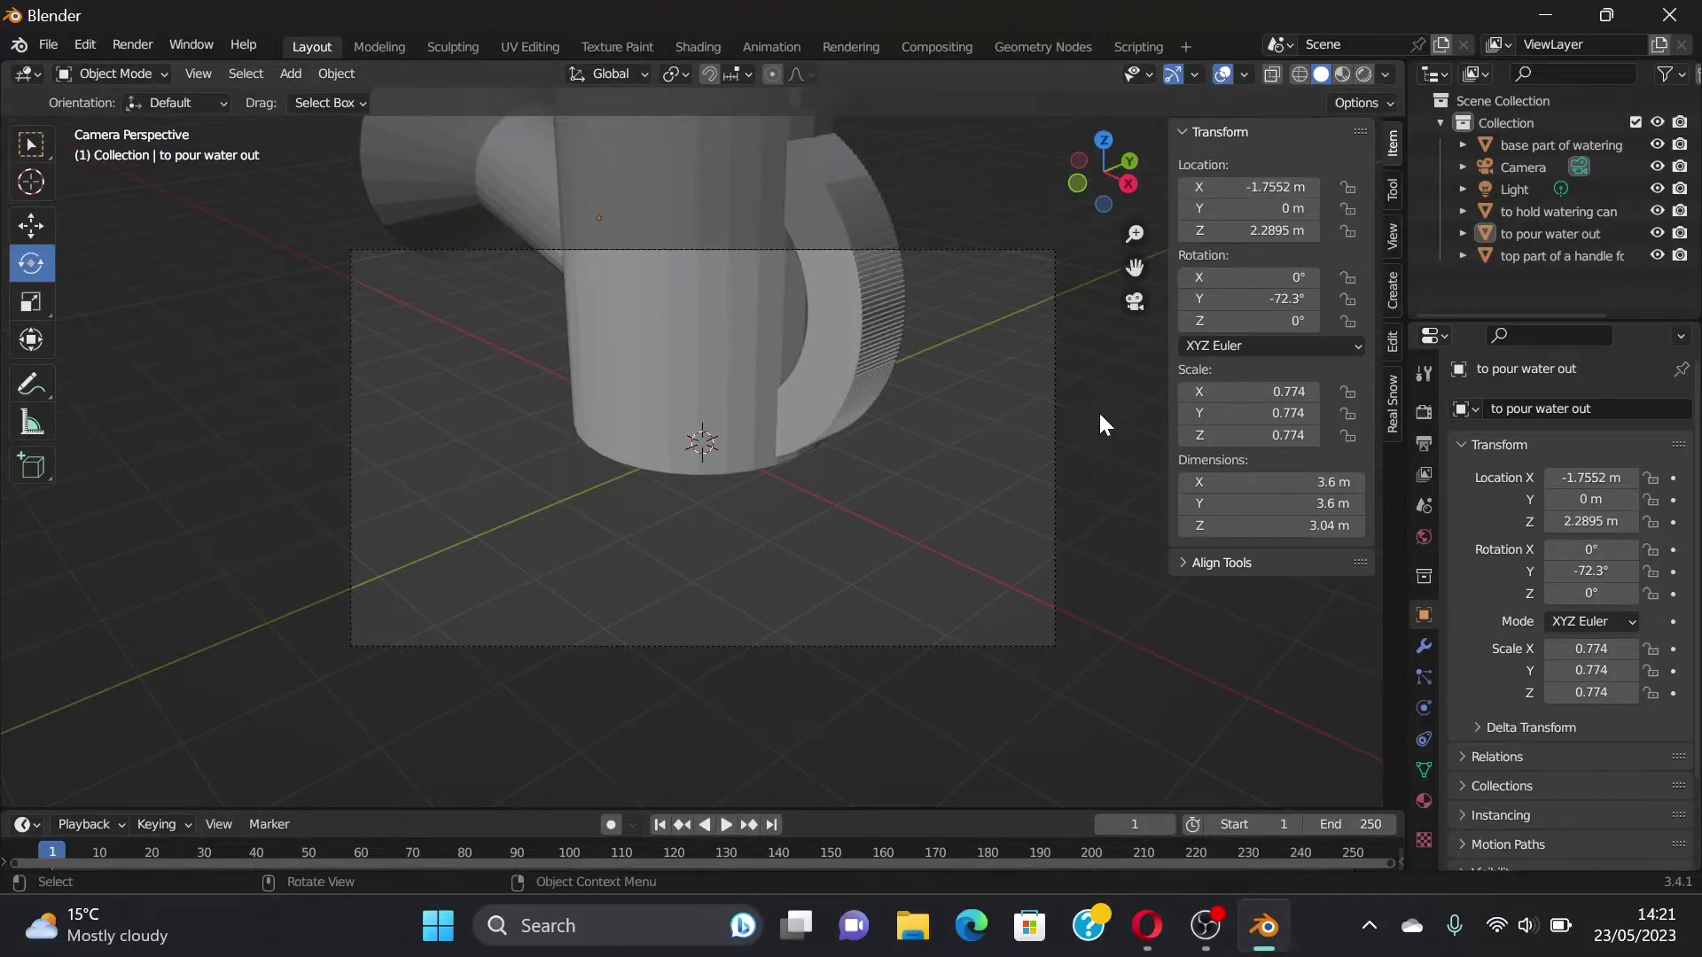
click(1389, 273)
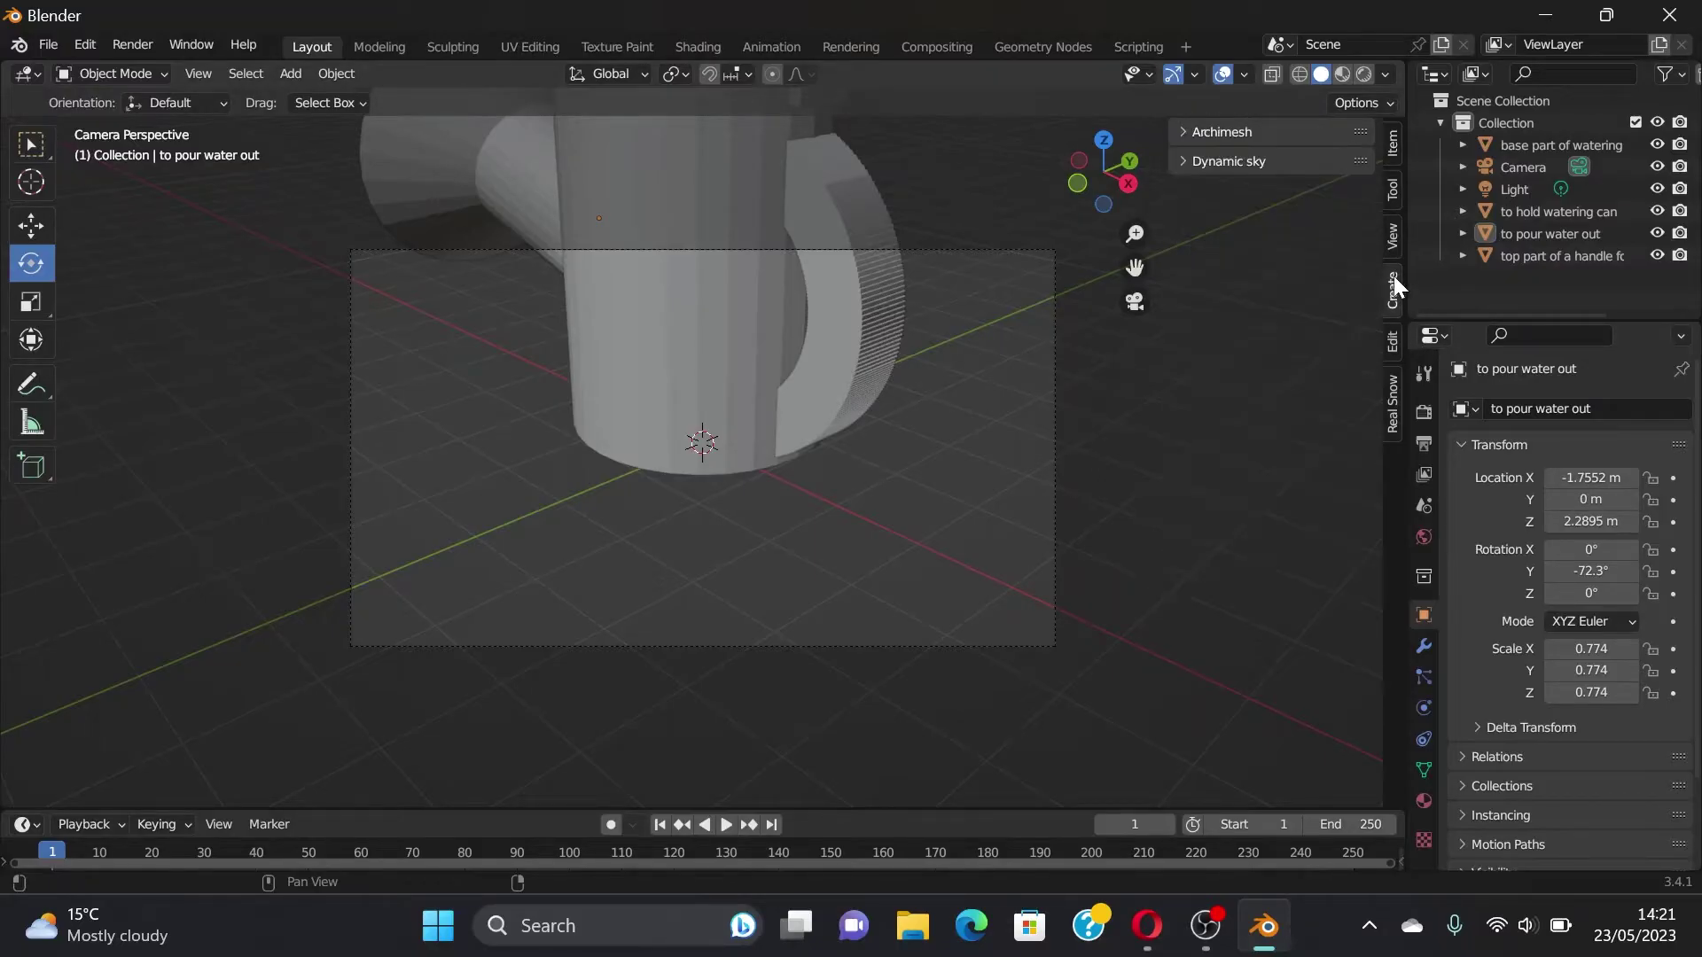
click(1391, 239)
click(1281, 386)
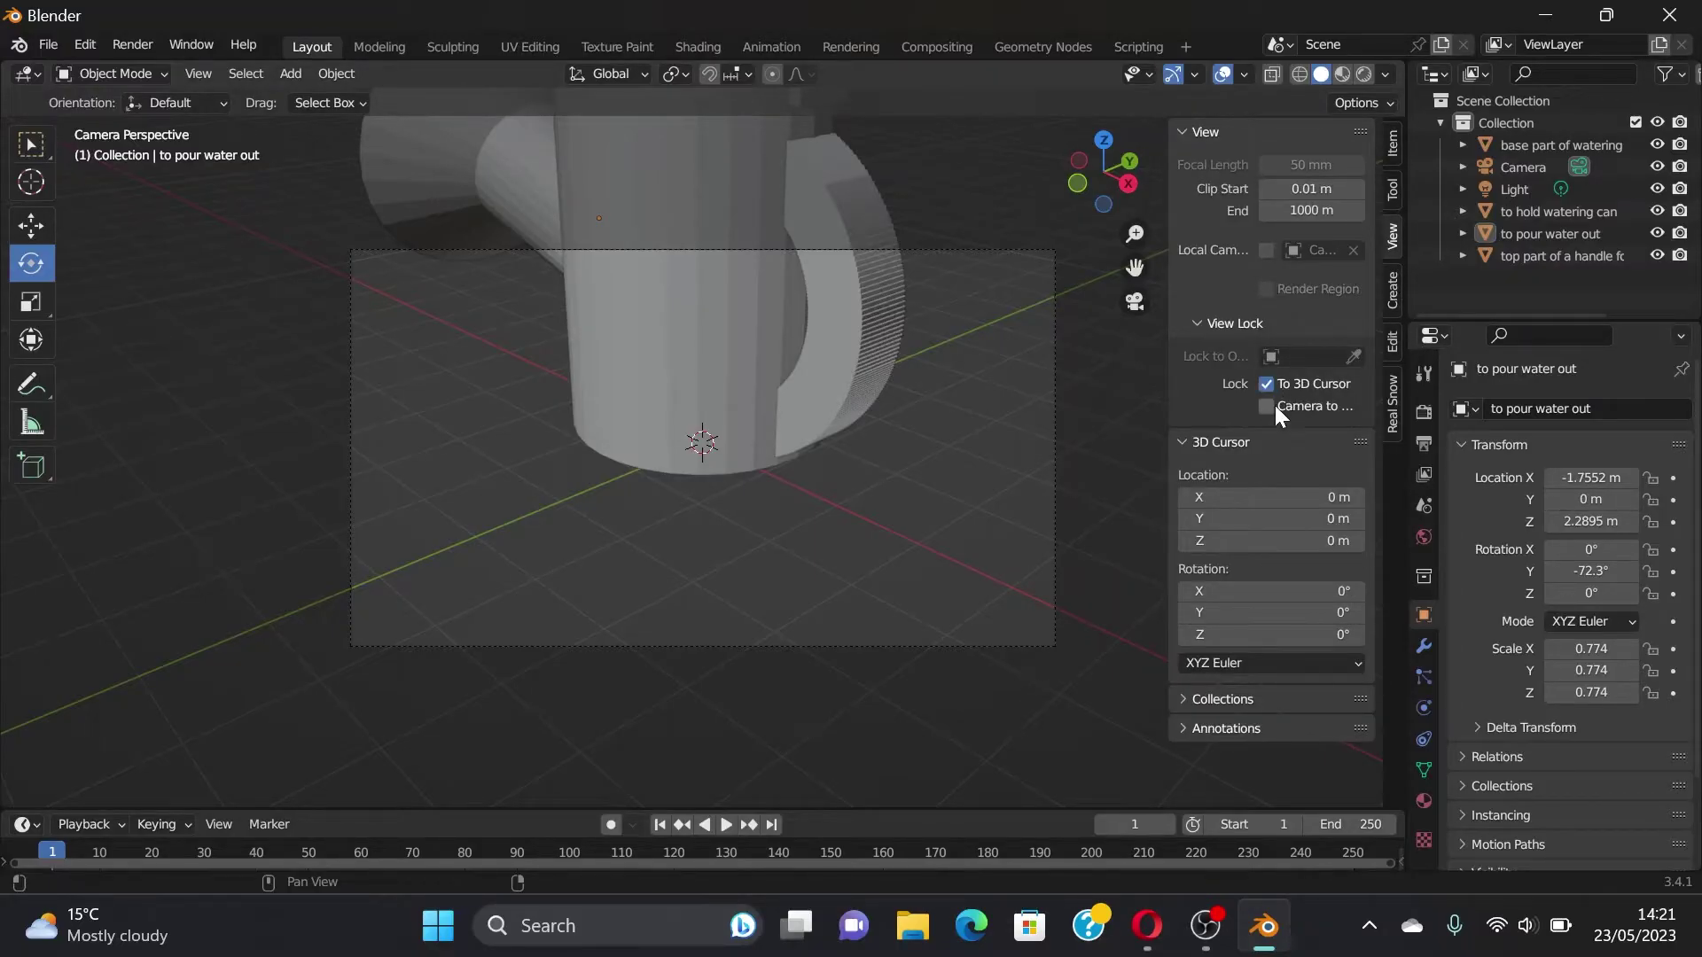
mouse_move(949, 297)
middle_down()
mouse_move(1033, 277)
mouse_move(934, 392)
middle_up()
scroll(1034, 277, down, 3)
scroll(1033, 276, down, 2)
scroll(1030, 310, down, 2)
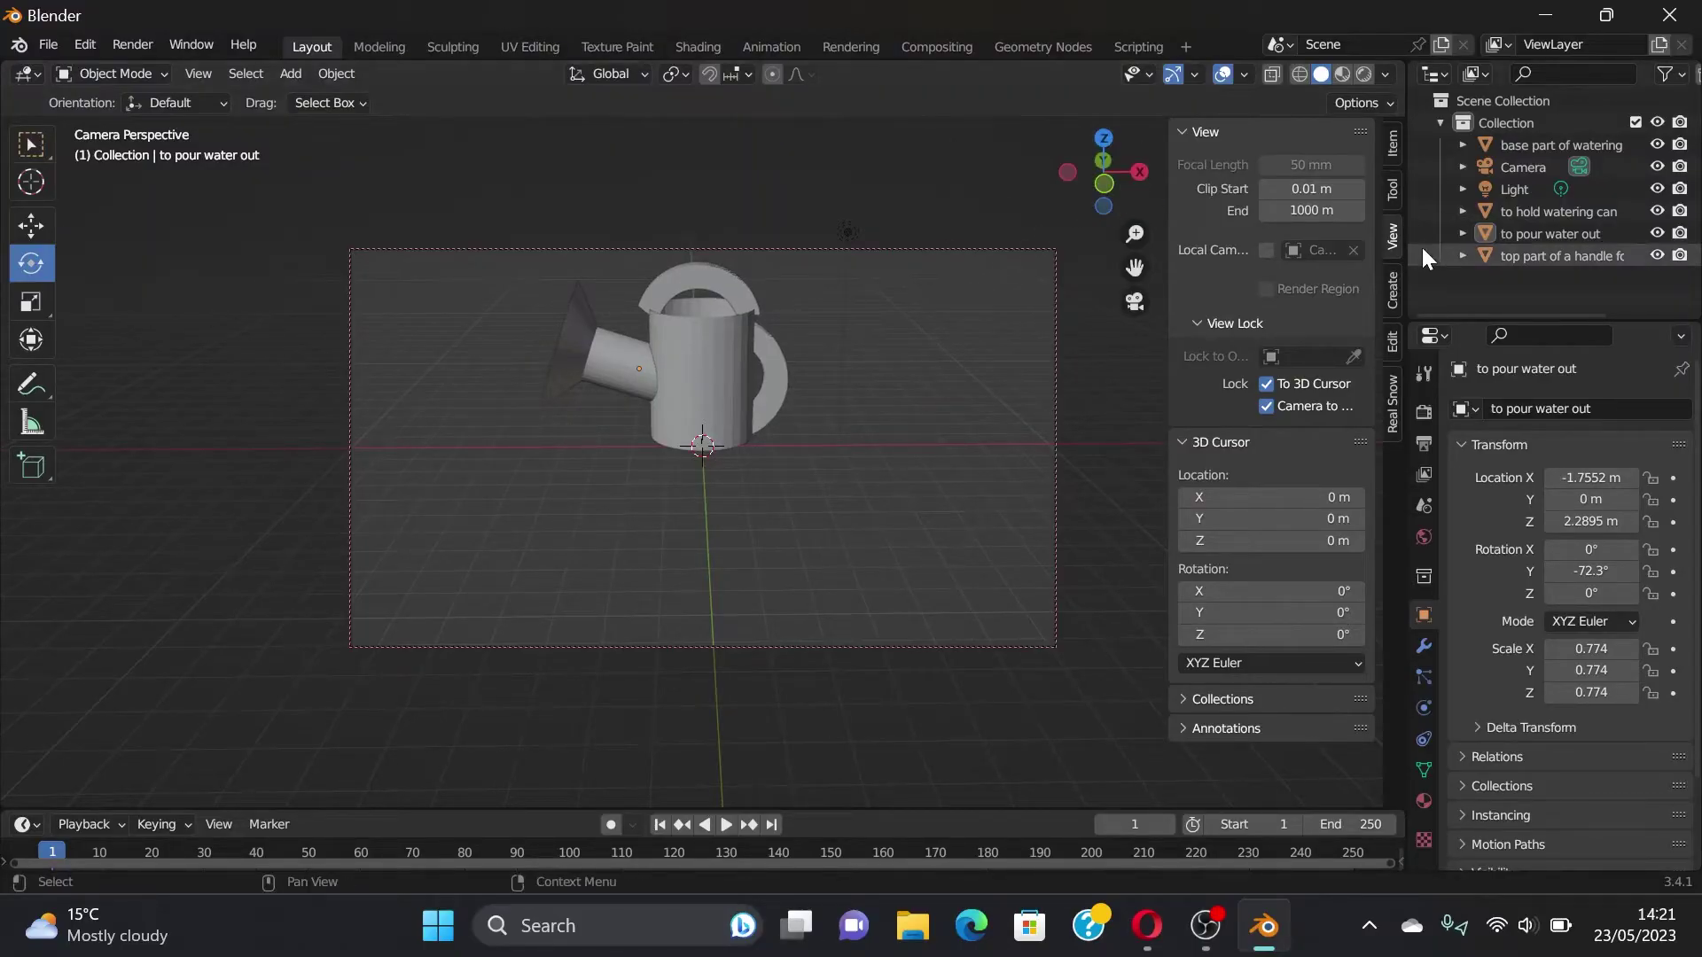
Step: Hide the sidebar, move the camera closer to the watering can, and exit camera view
key(n)
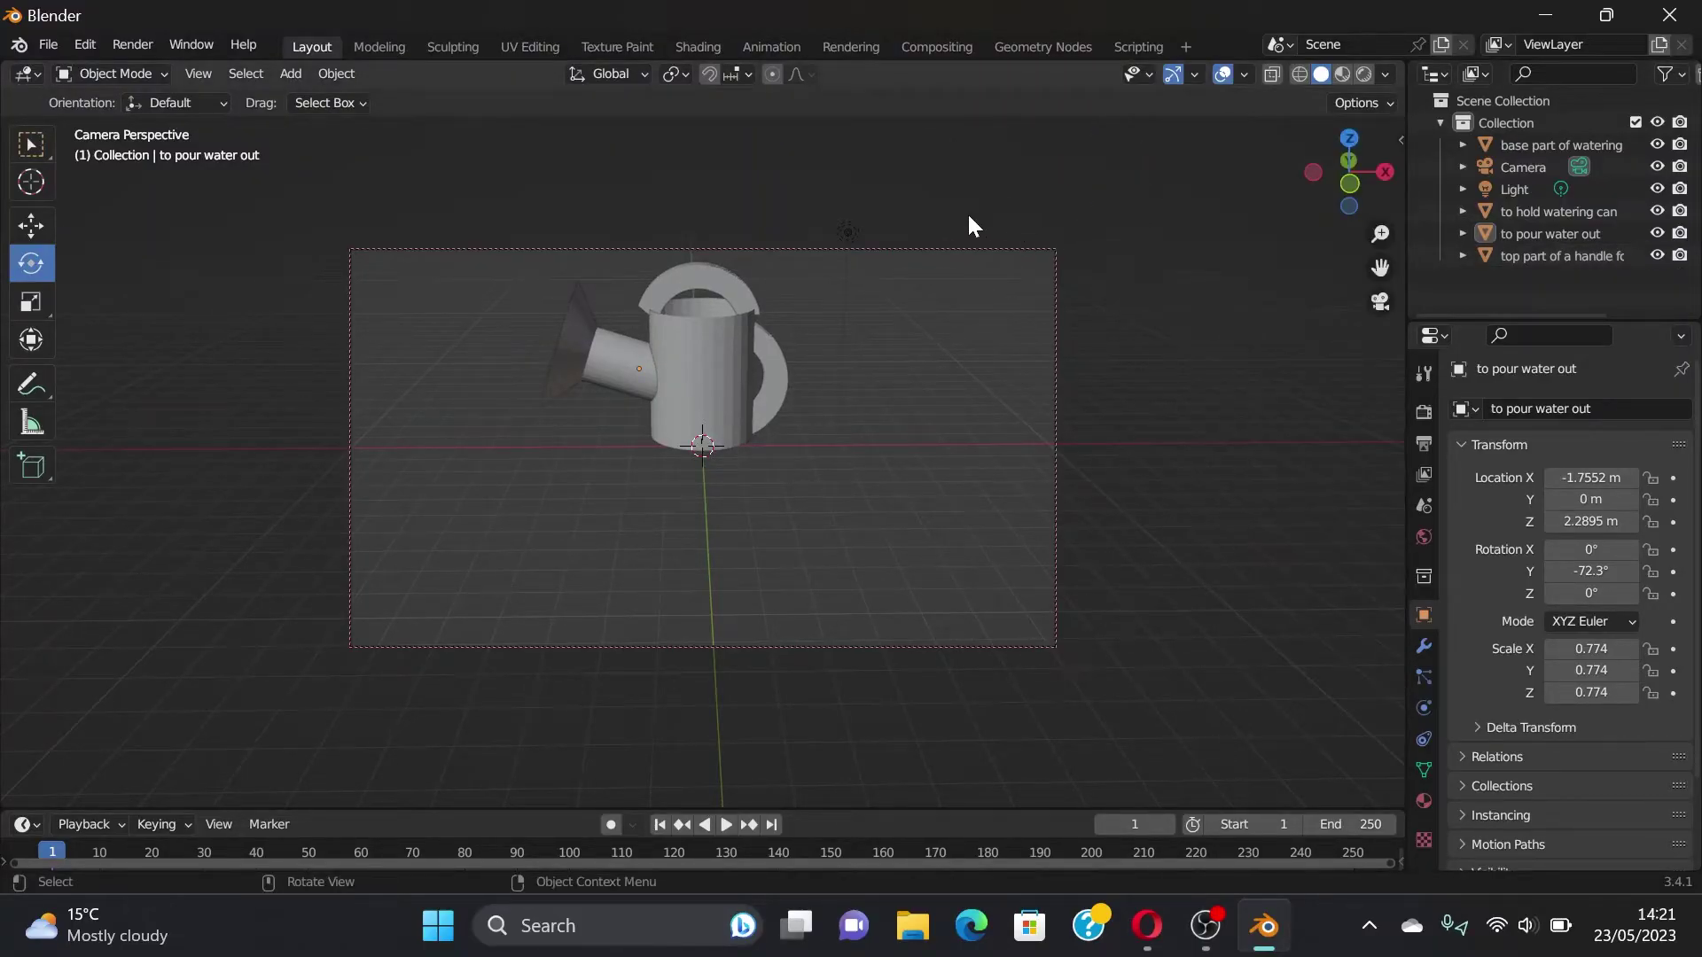
key(Tab)
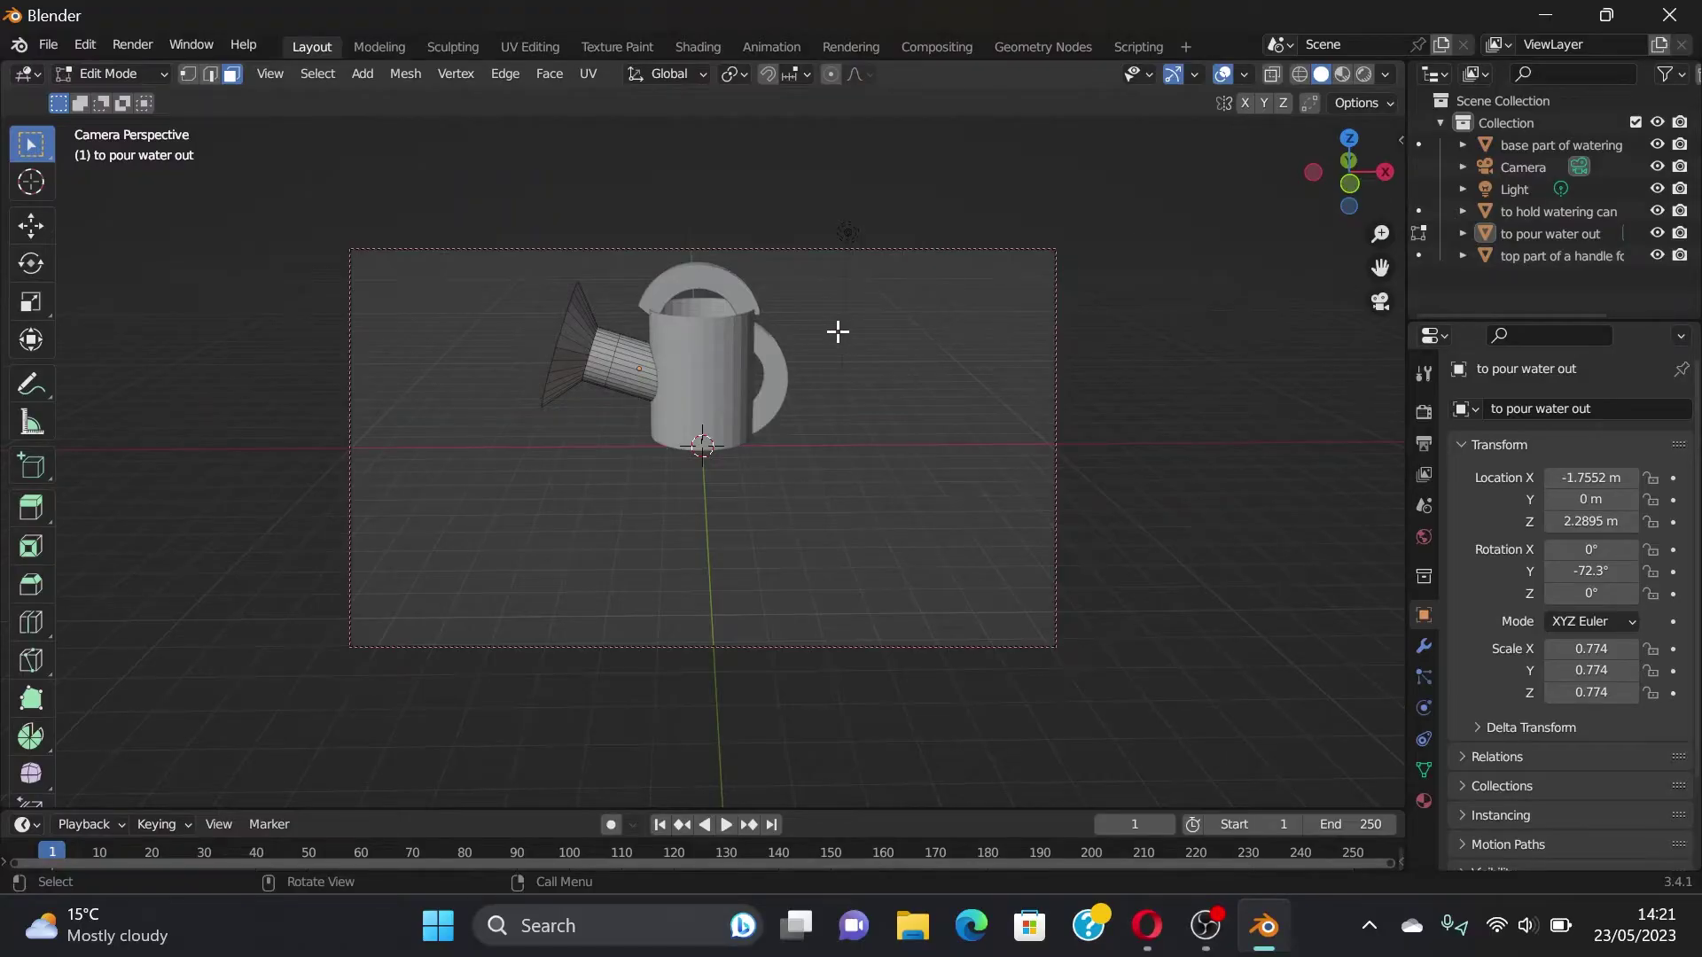
key(Tab)
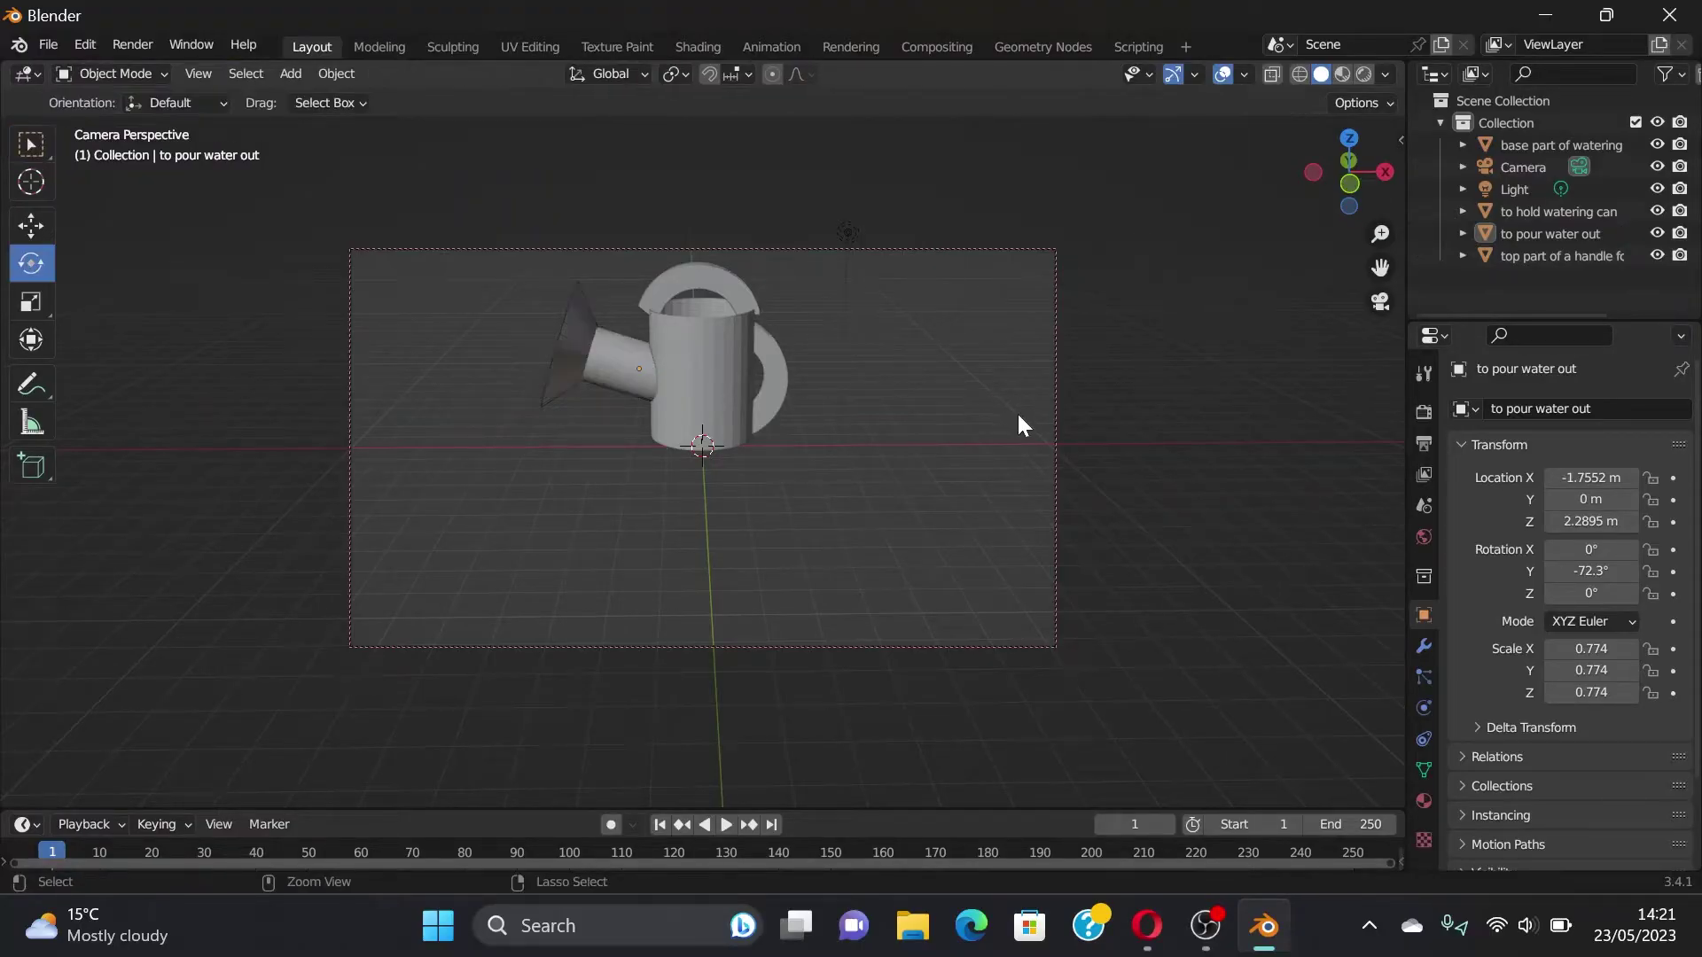
middle_drag(1017, 411, 1083, 449)
scroll(1084, 450, up, 5)
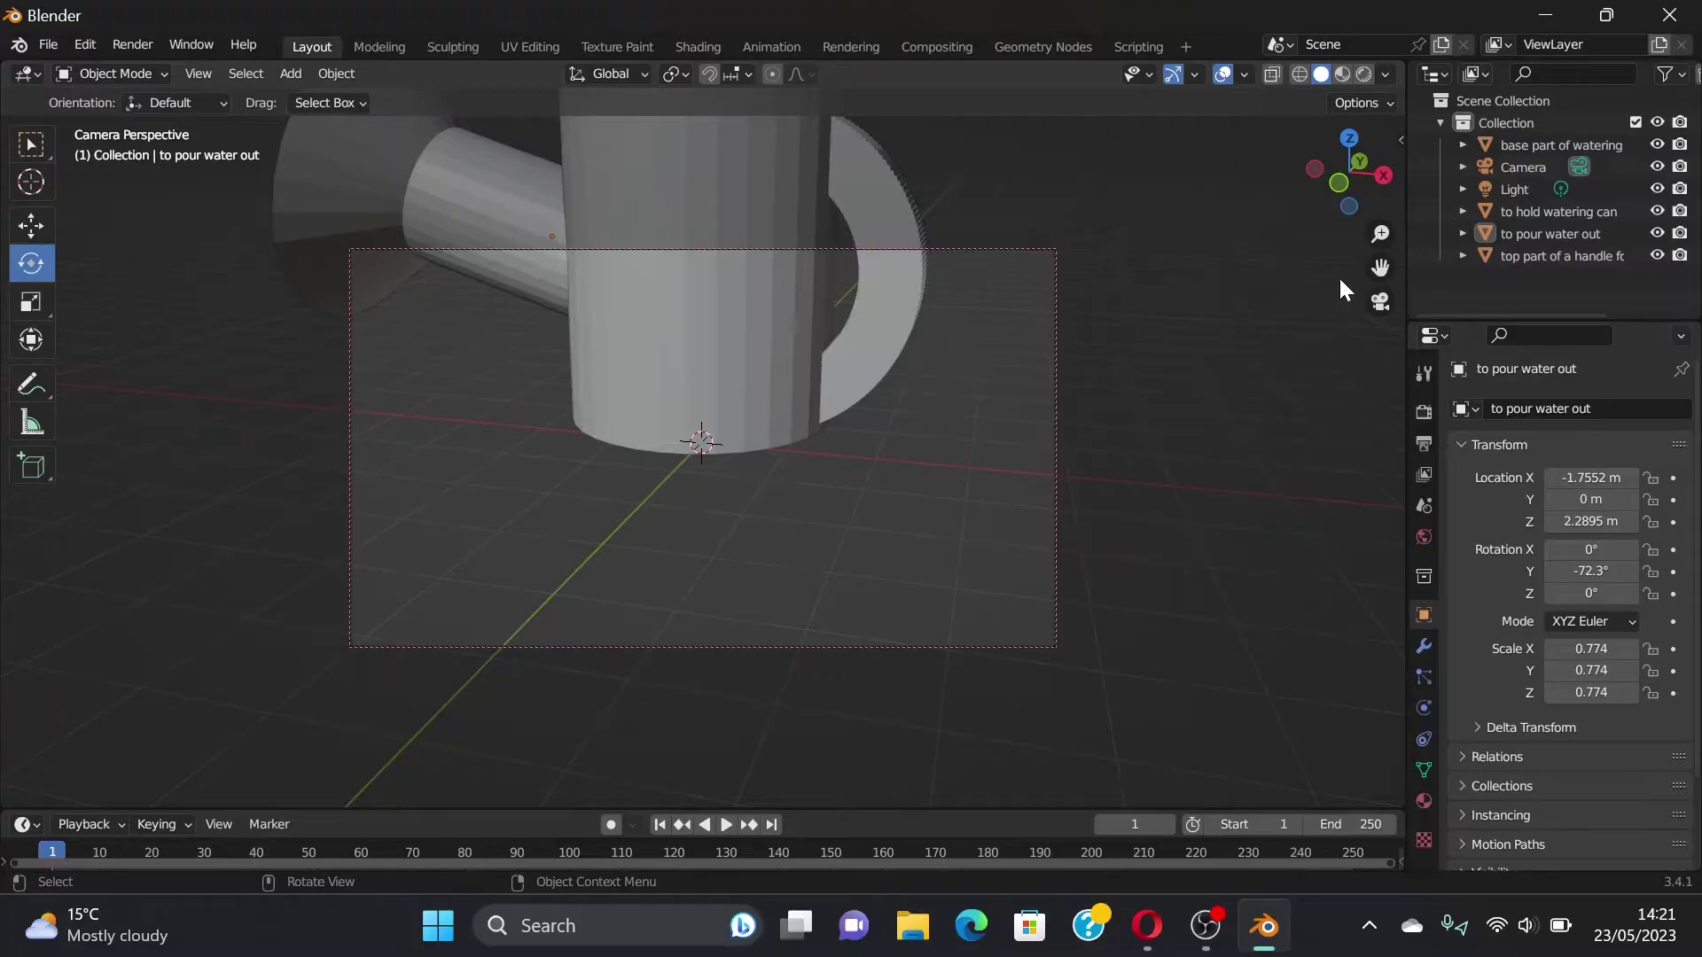
click(1380, 301)
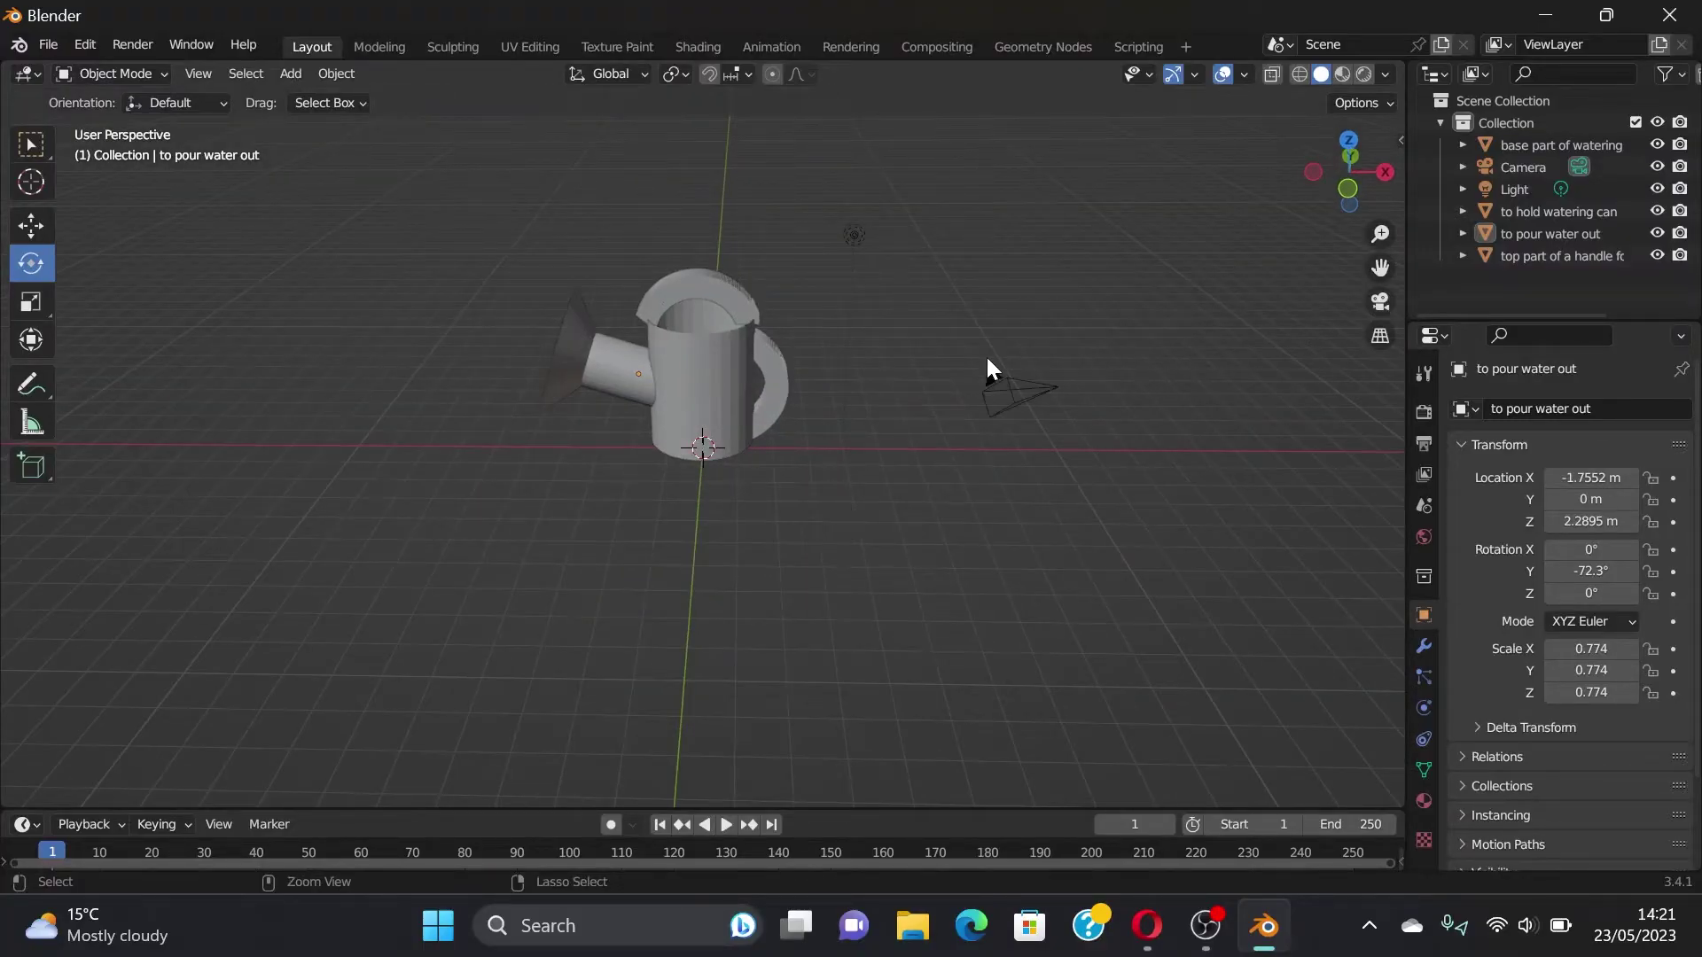
Step: Undo the spout's flare in Edit Mode and start extruding its end face further
key(ctrl+z)
key(Tab)
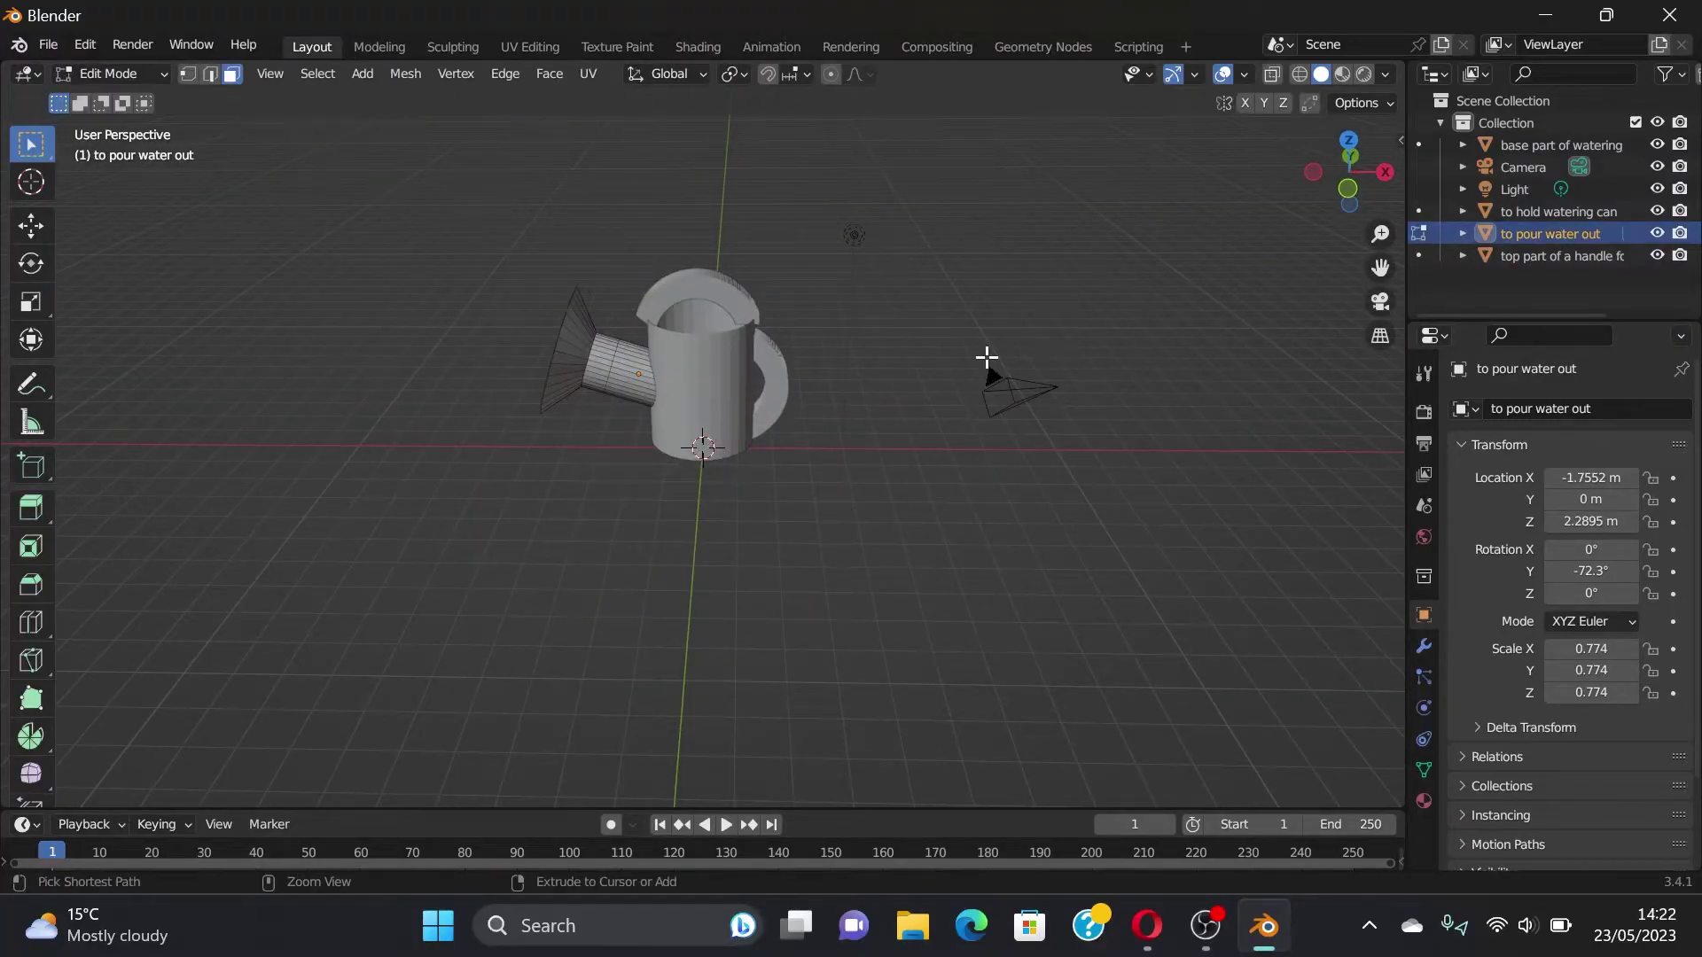
key(ctrl+z)
key(ctrl+z)
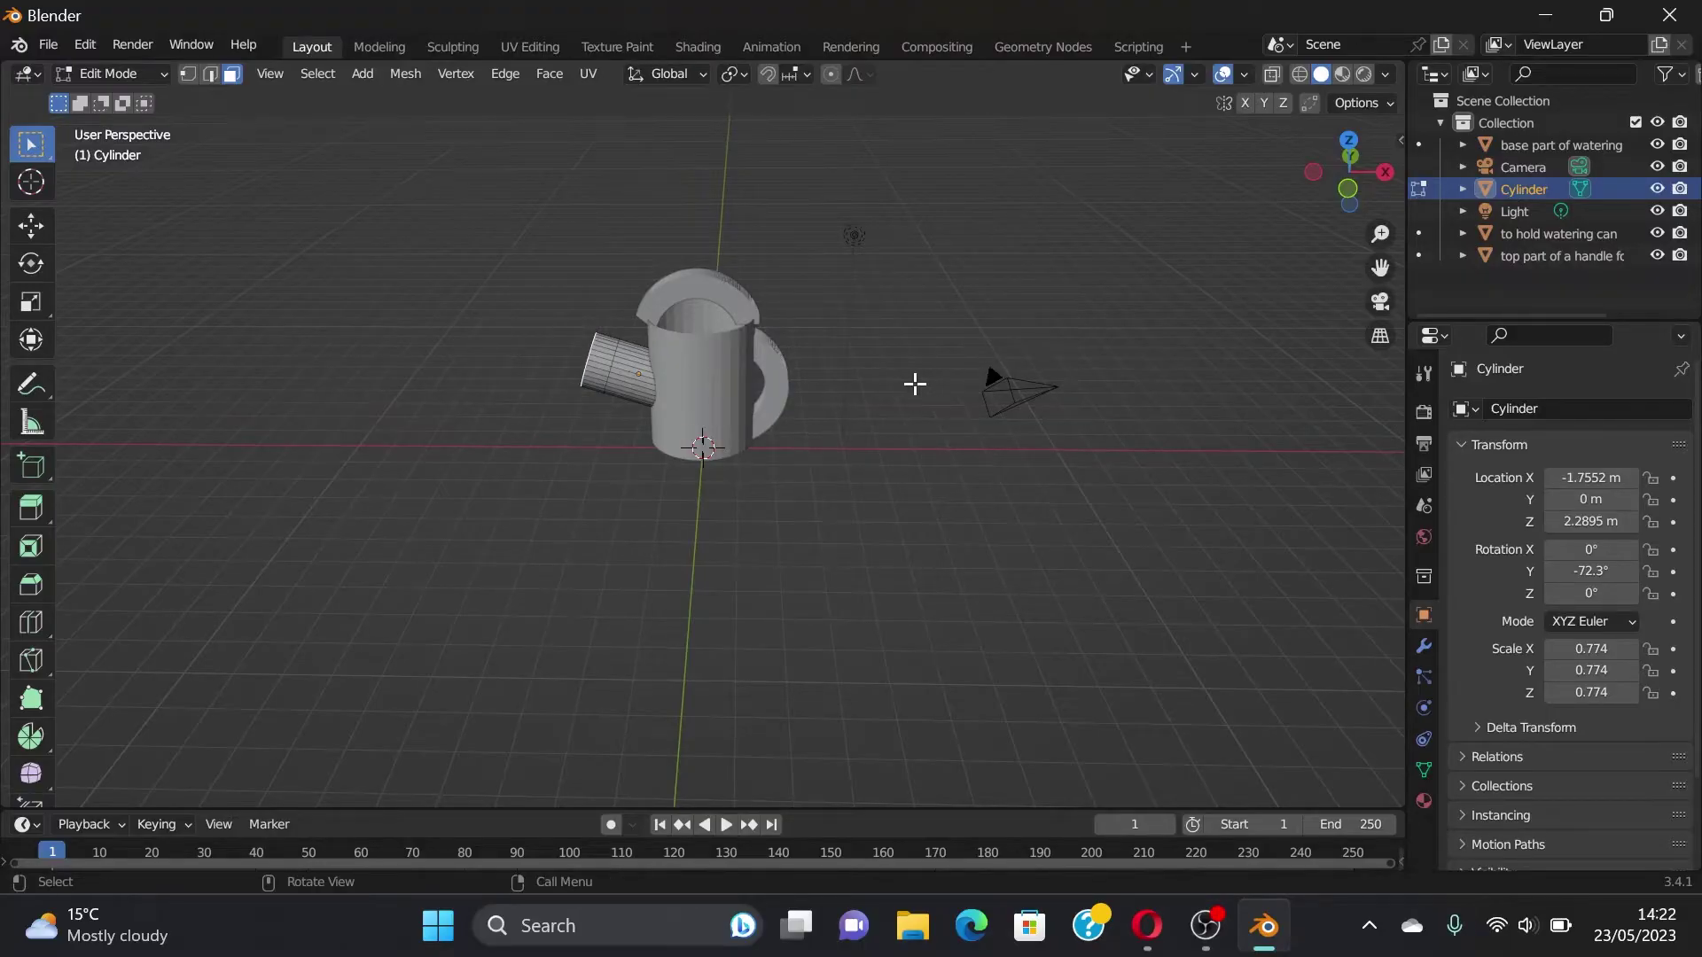
key(e)
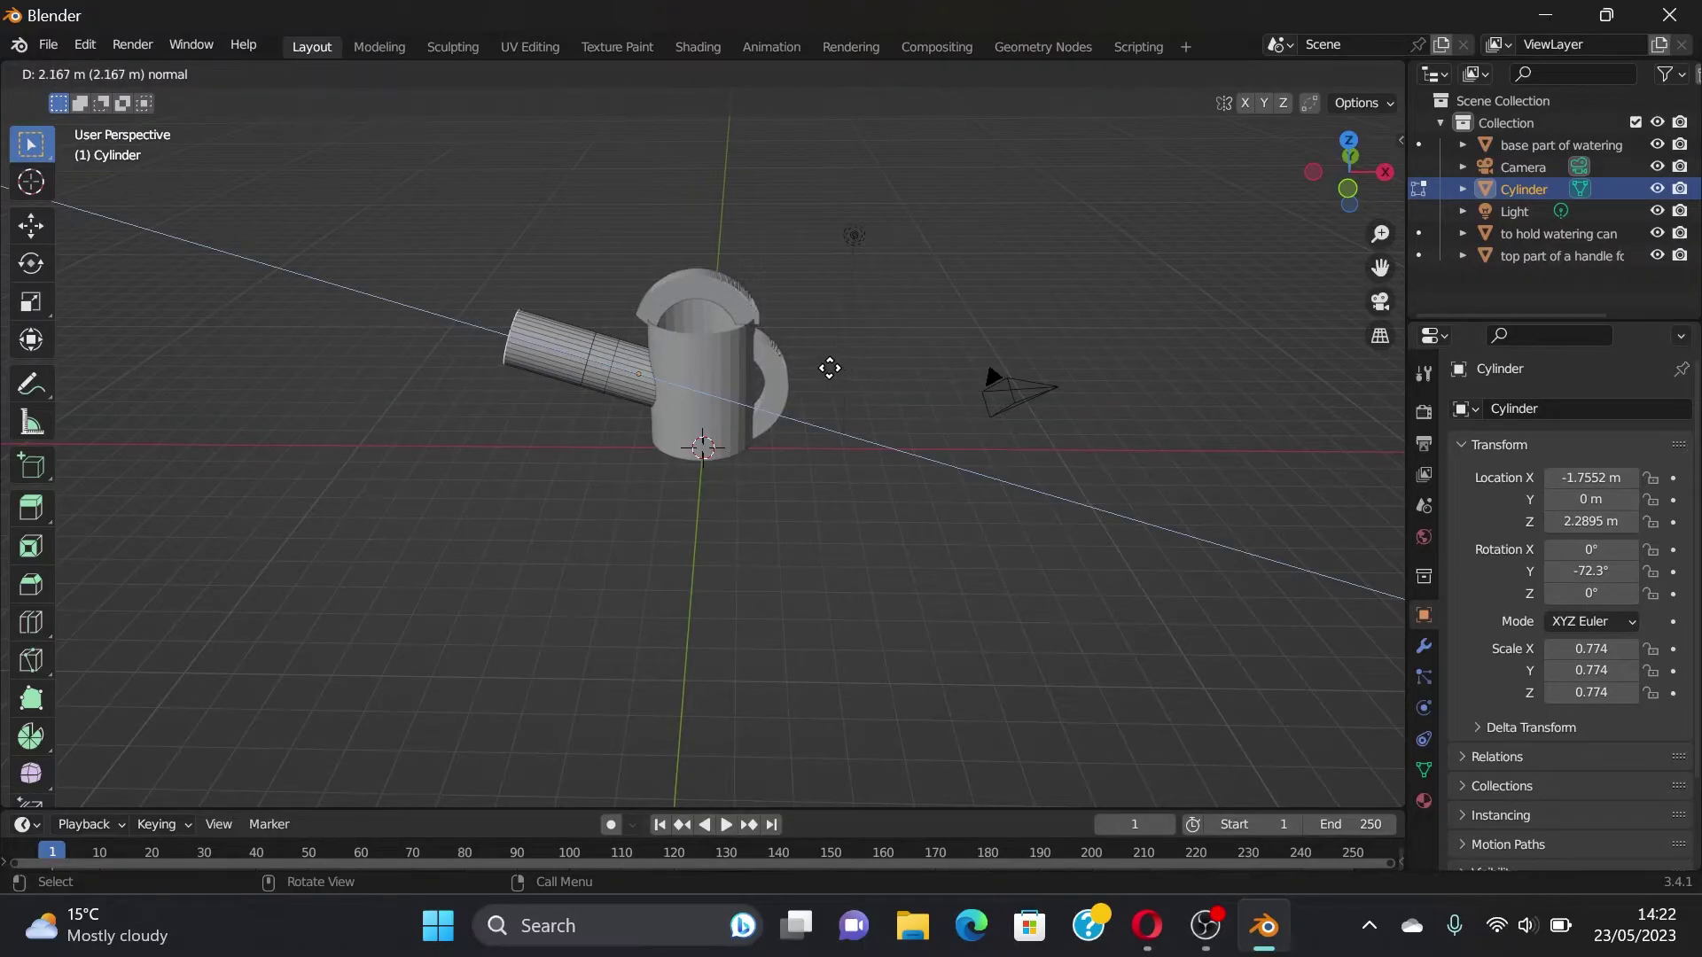
Step: Lengthen the spout and scale its end face into a wide flared funnel
click(830, 367)
key(s)
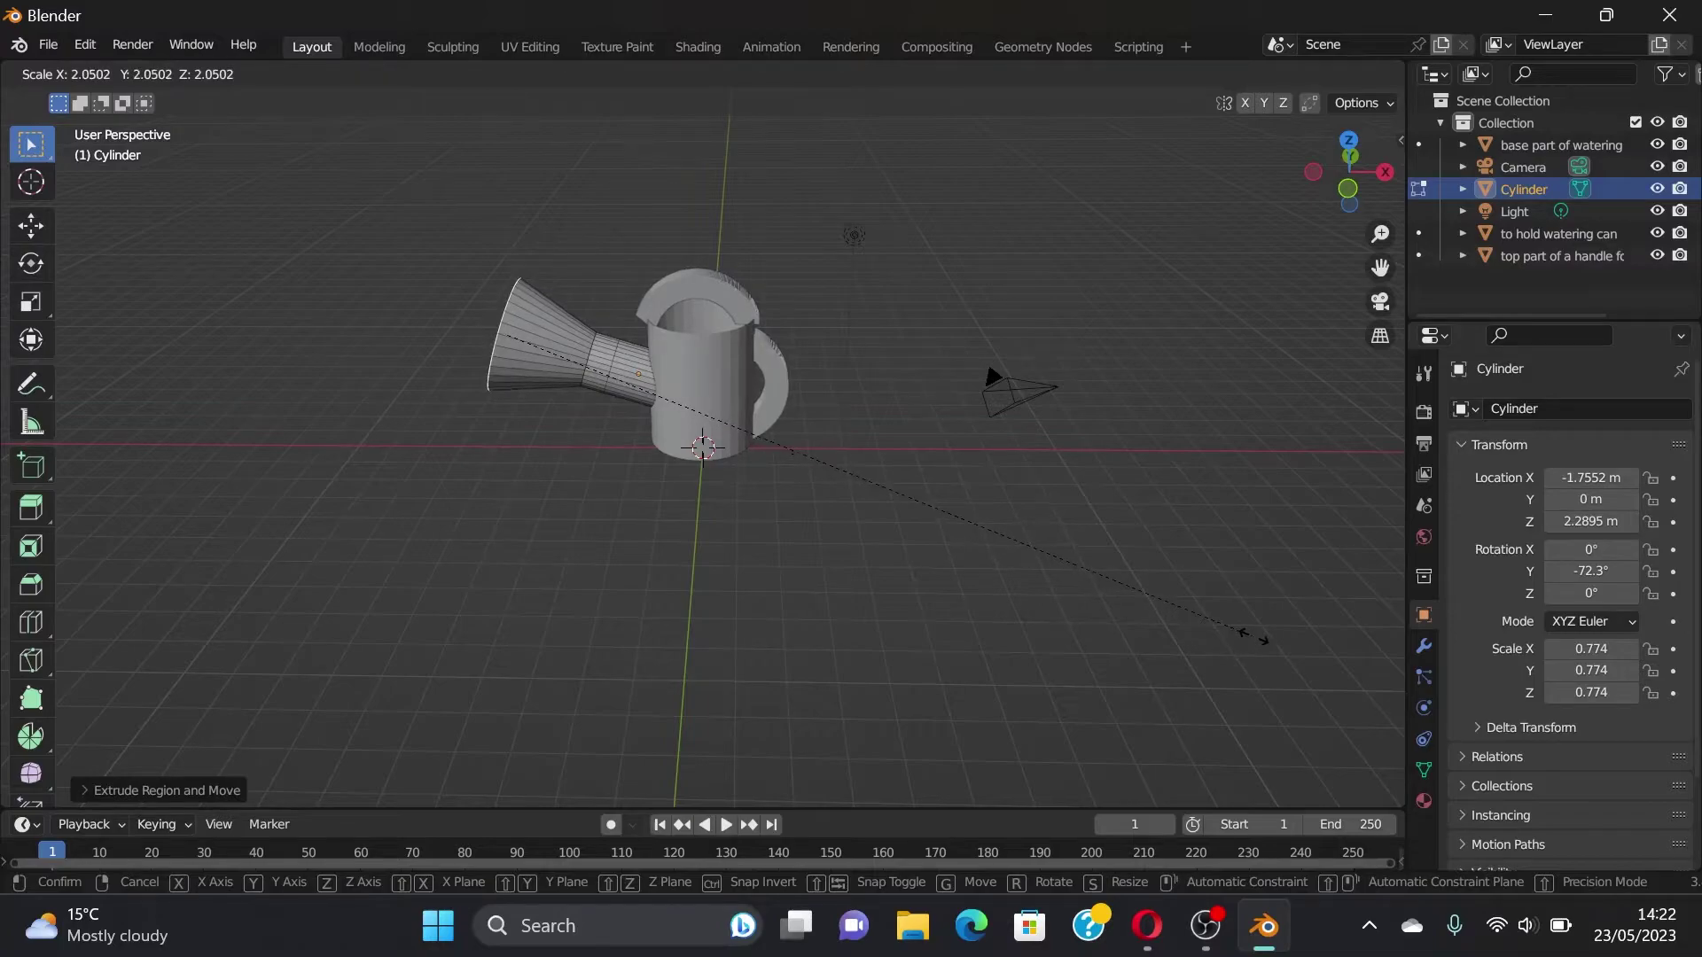
click(1254, 635)
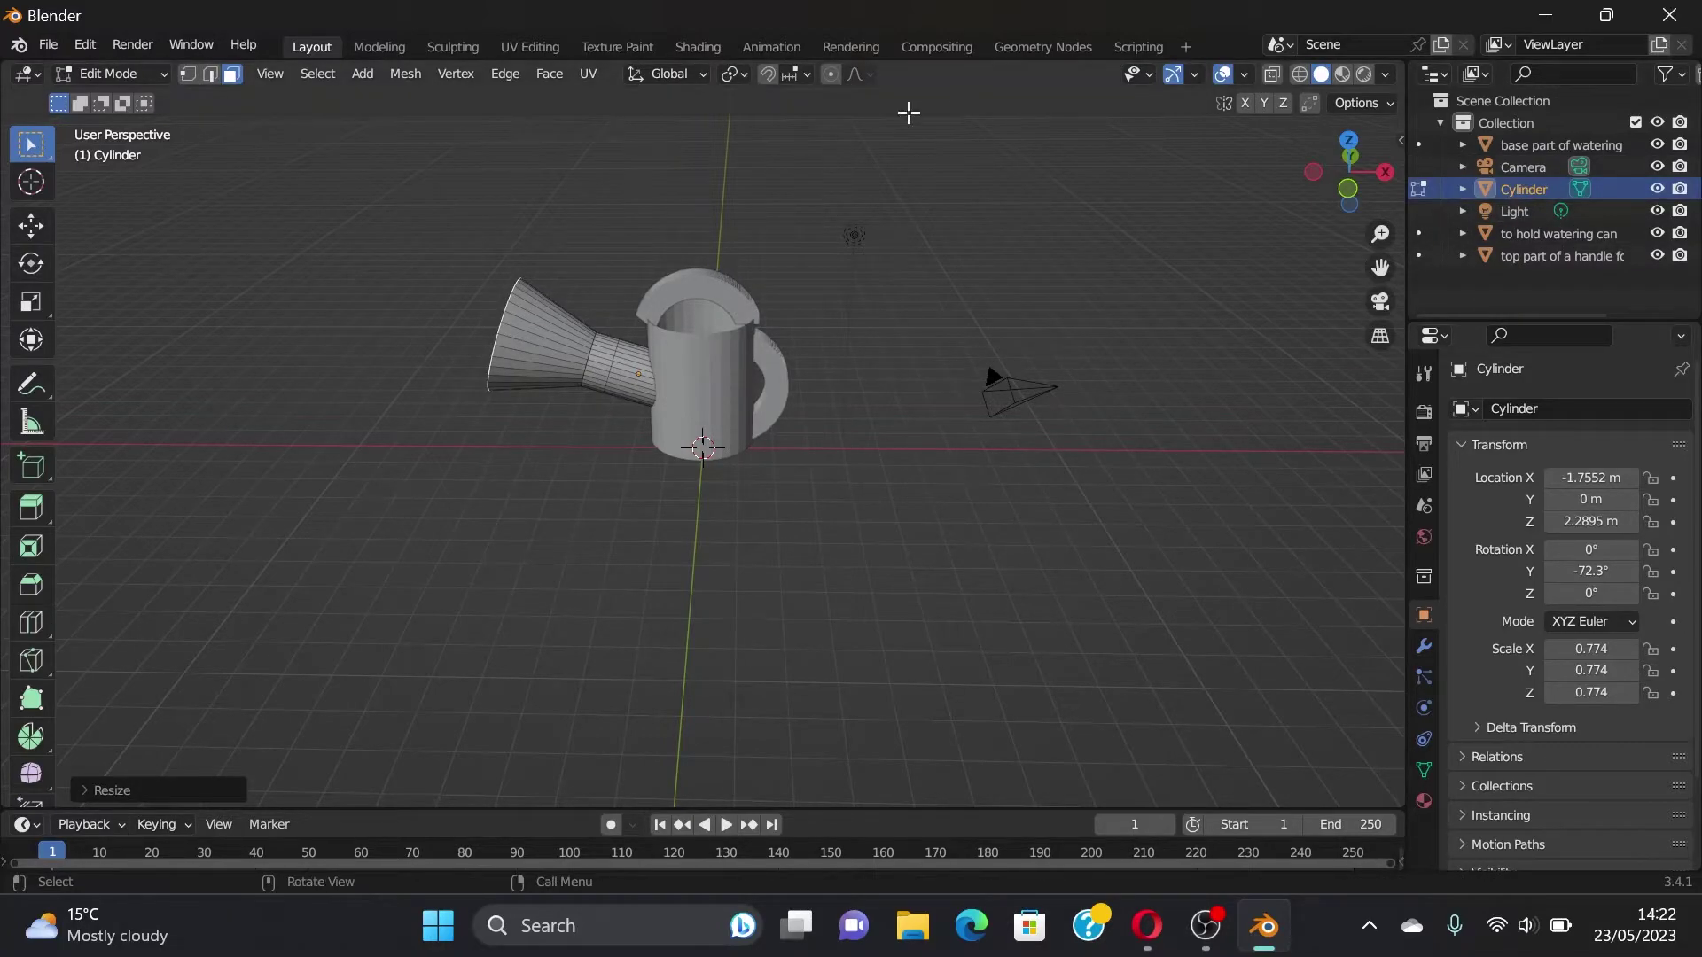
Step: Rename the spout object to 'to pour water out of watering can' and deselect it
key(Tab)
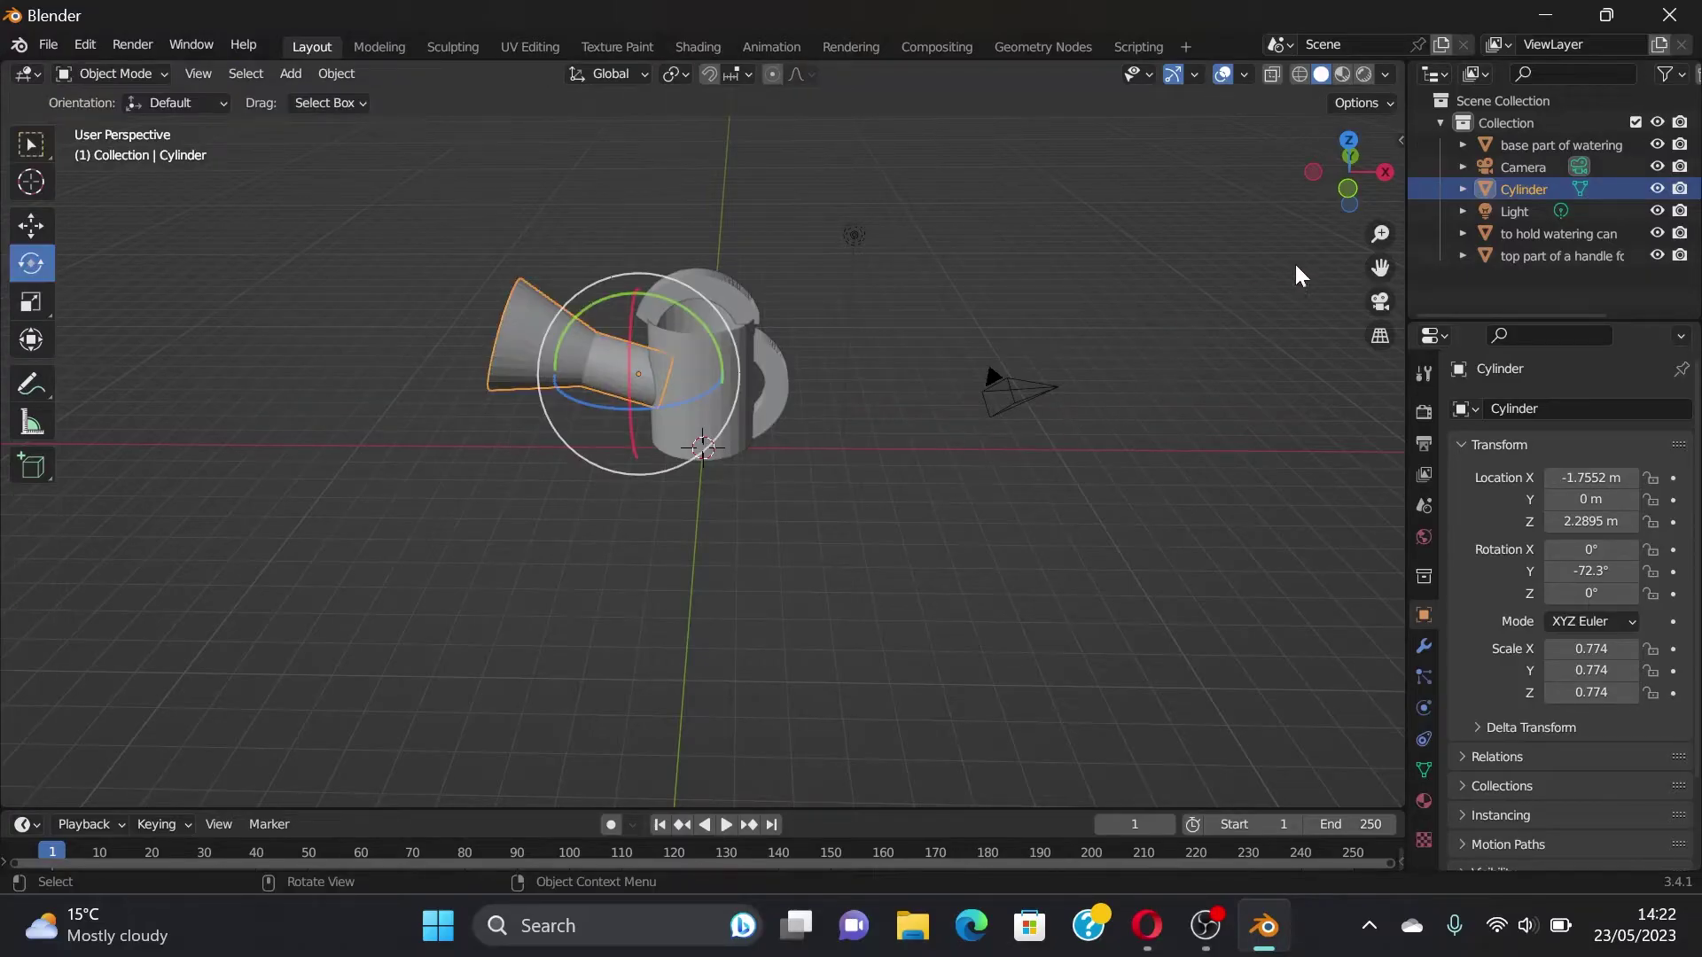
double_click(1520, 197)
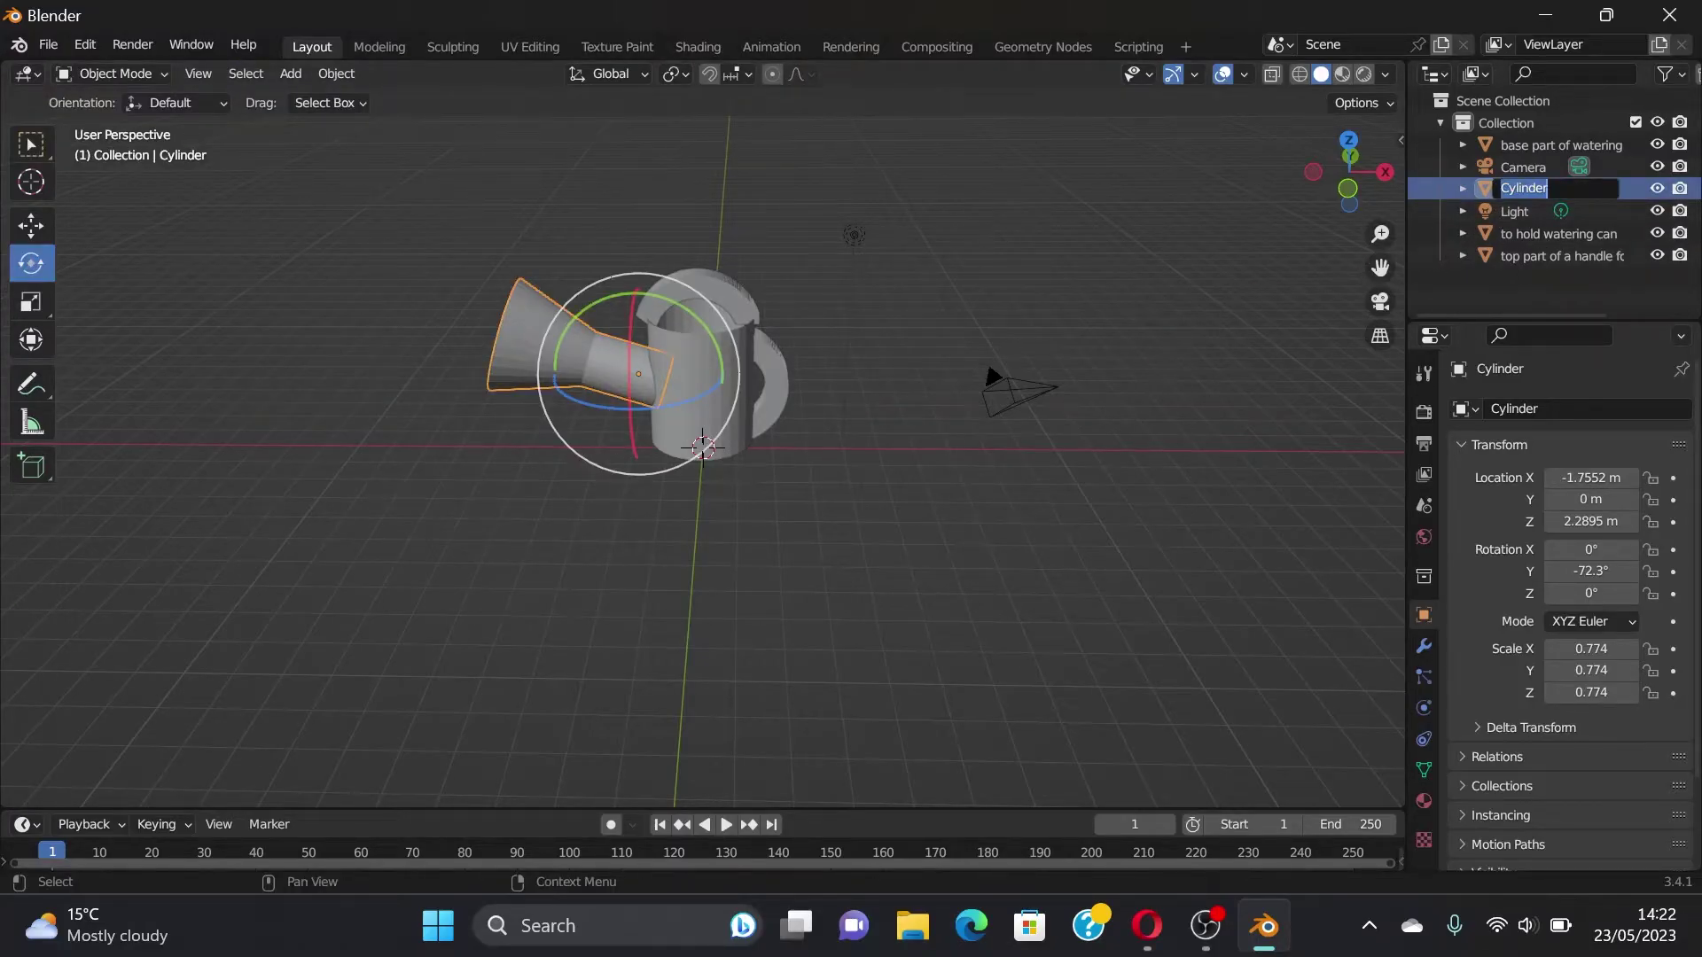
text(to p)
text(ur wate)
text(ut of wat)
text(ering can)
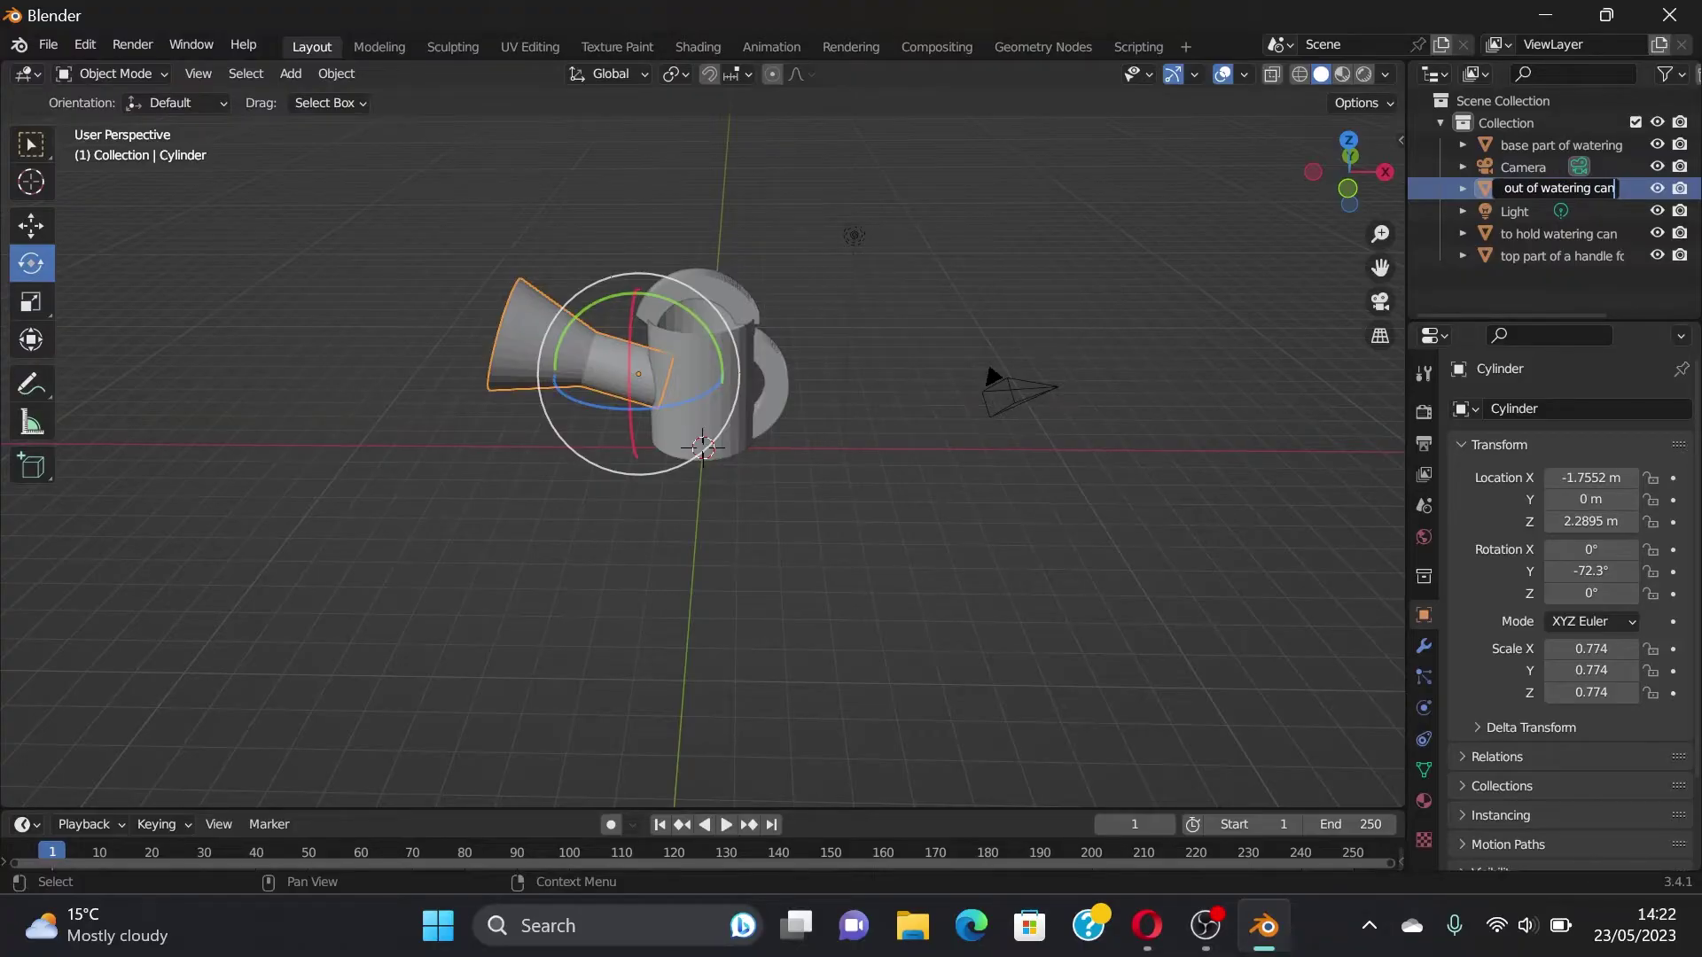
key(Return)
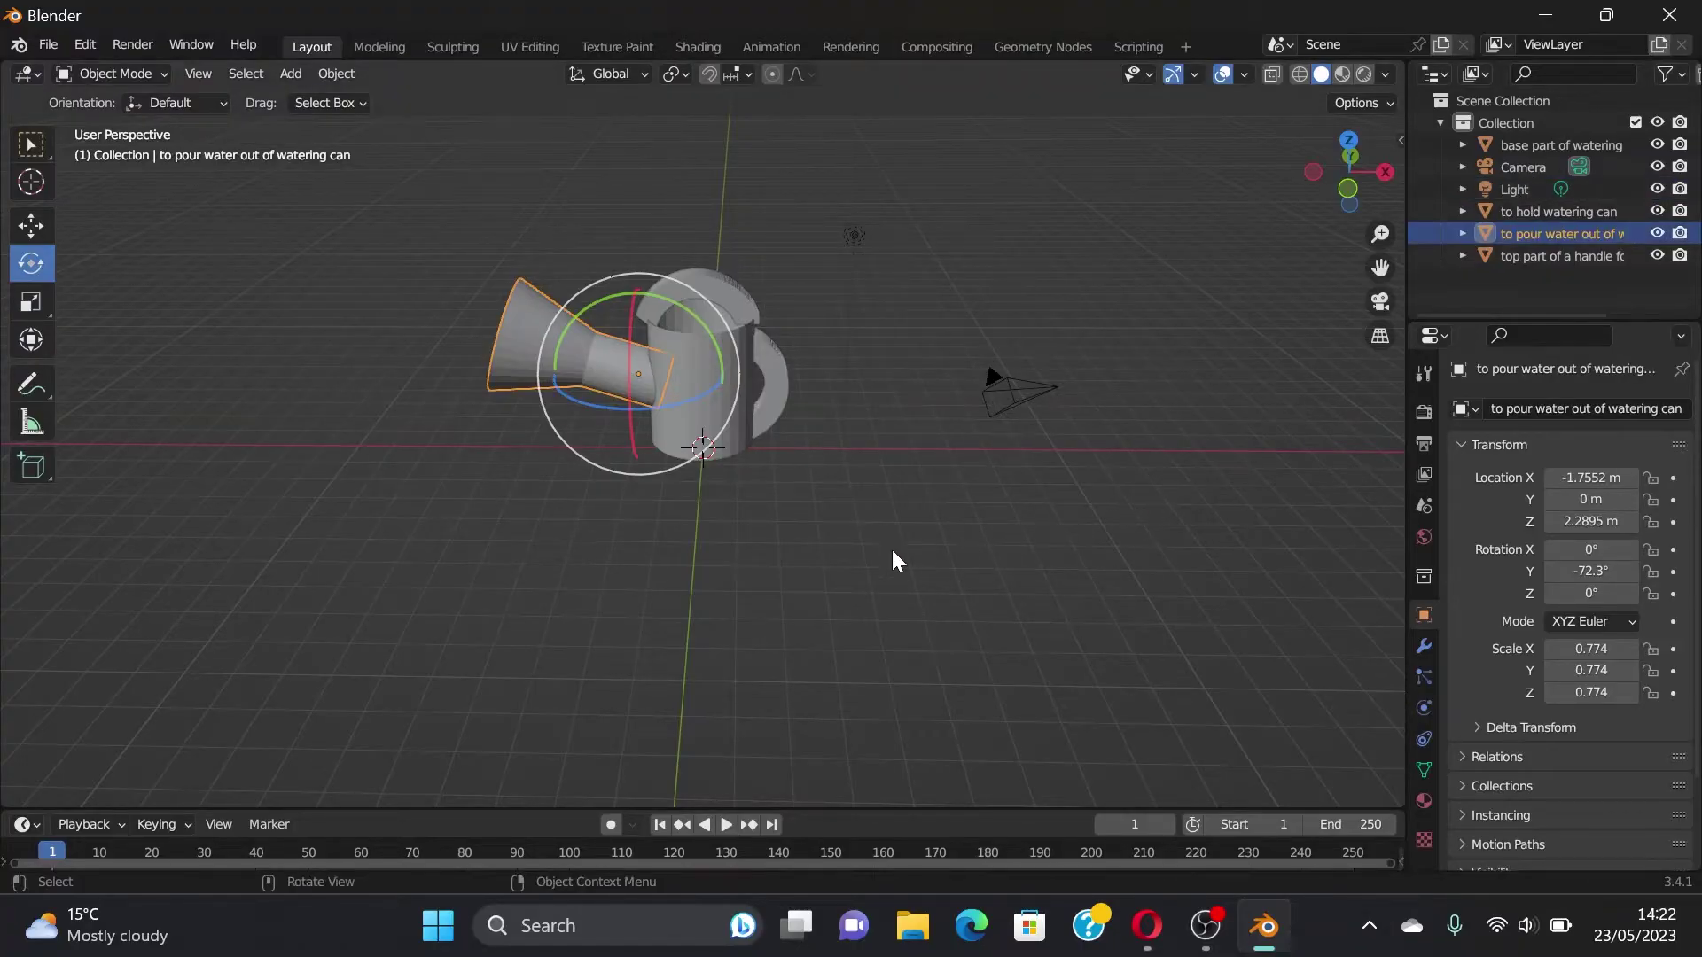
click(890, 479)
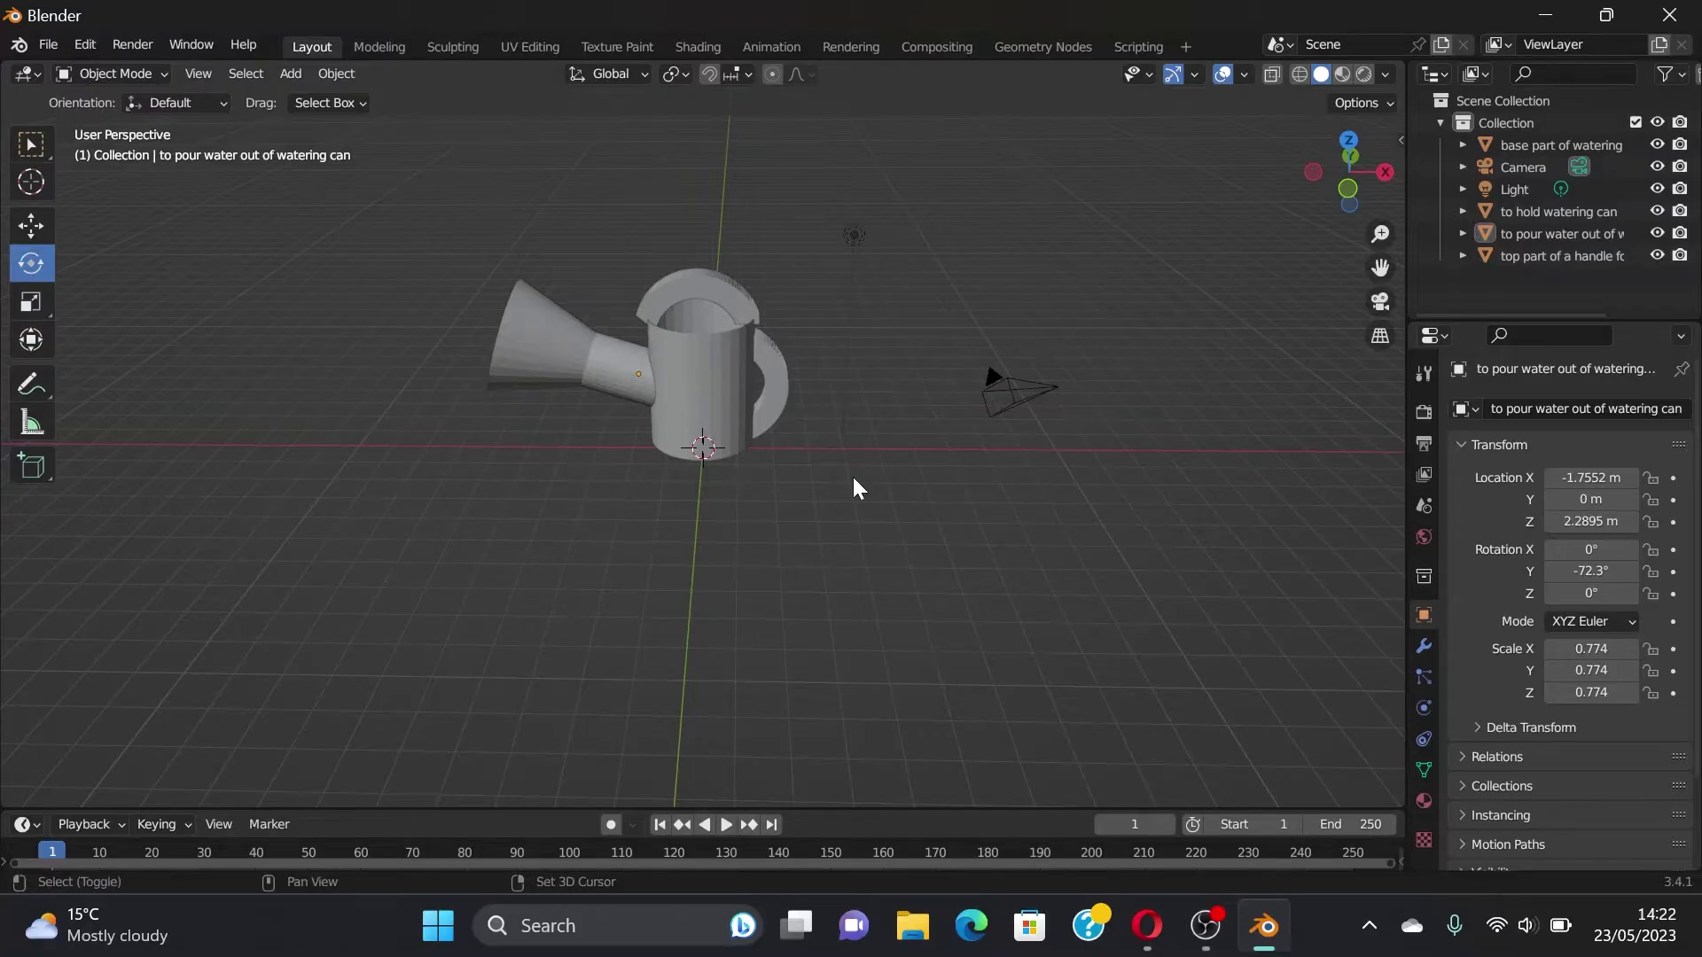
key(shift+a)
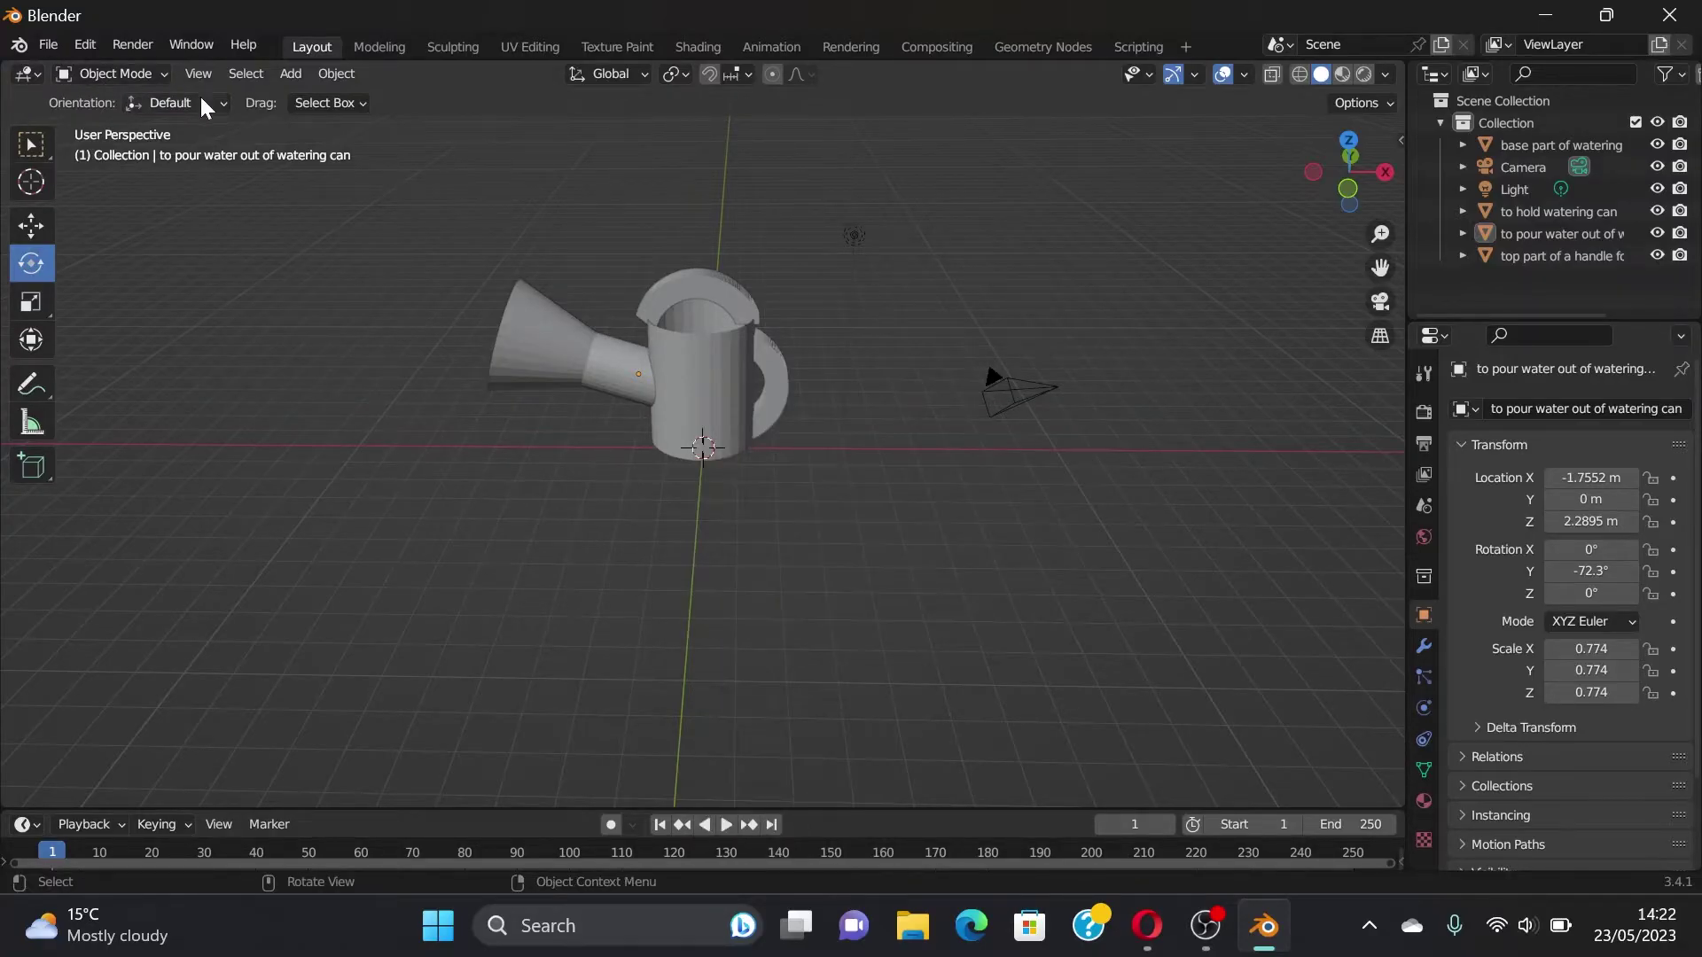
Step: Add a plane floor scaled up to about 61 and duplicate it as Plane.001
click(290, 72)
mouse_move(324, 98)
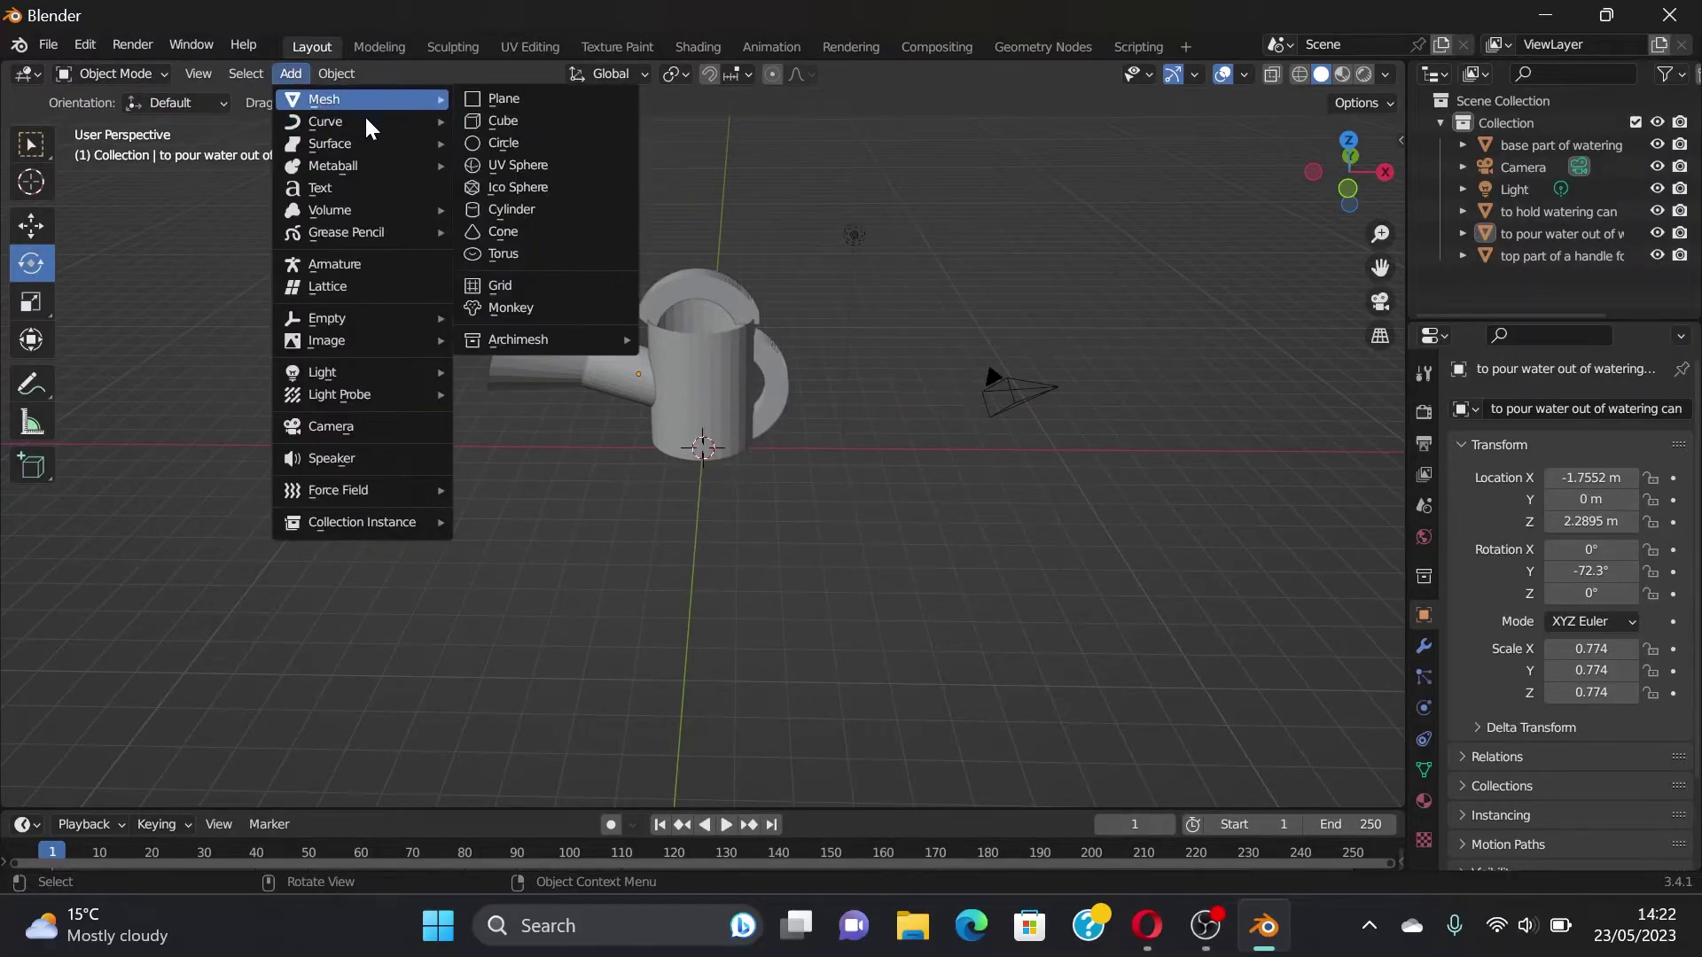
click(503, 99)
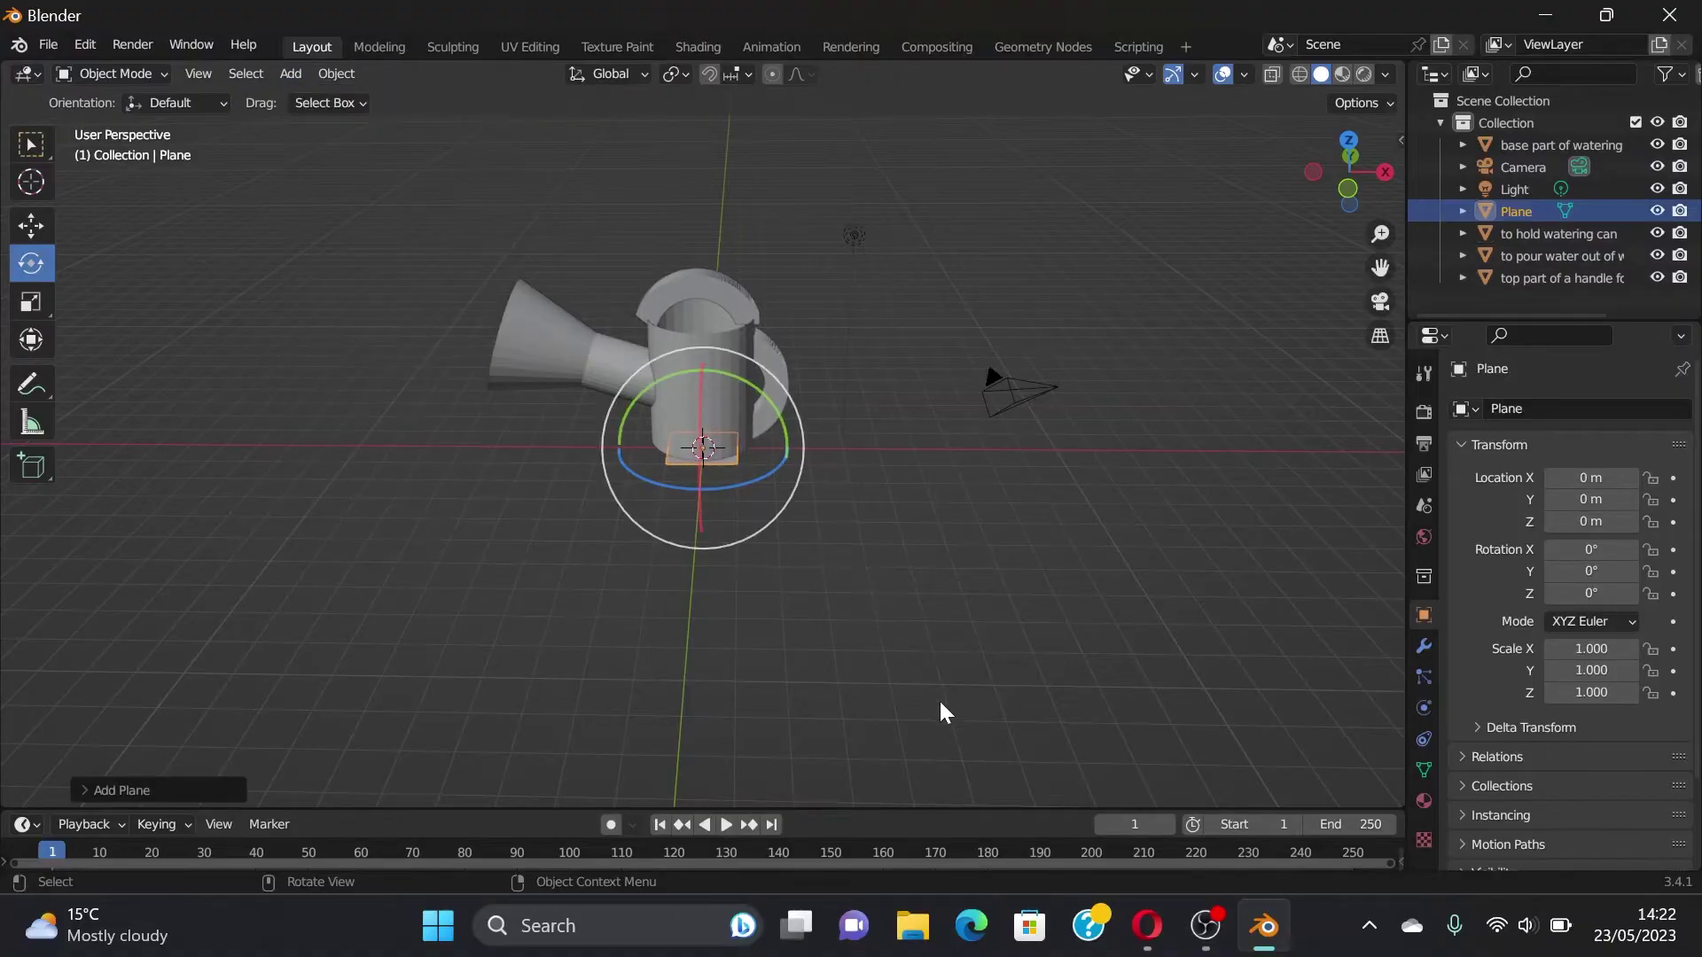
key(s)
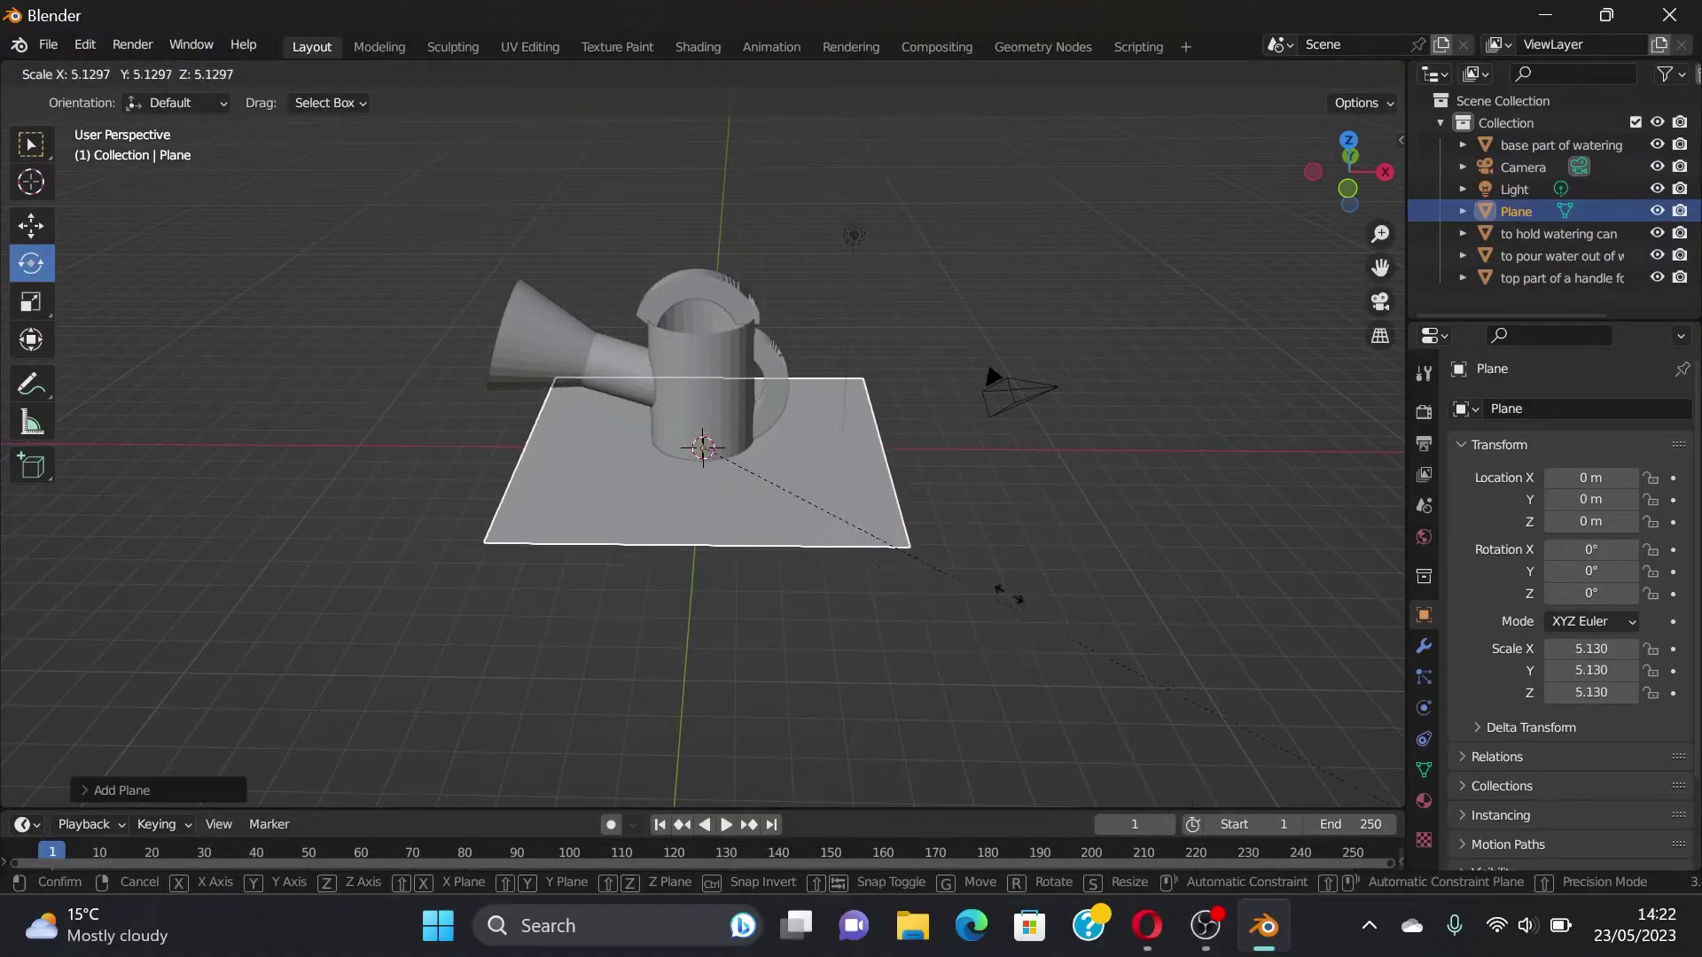
click(1384, 395)
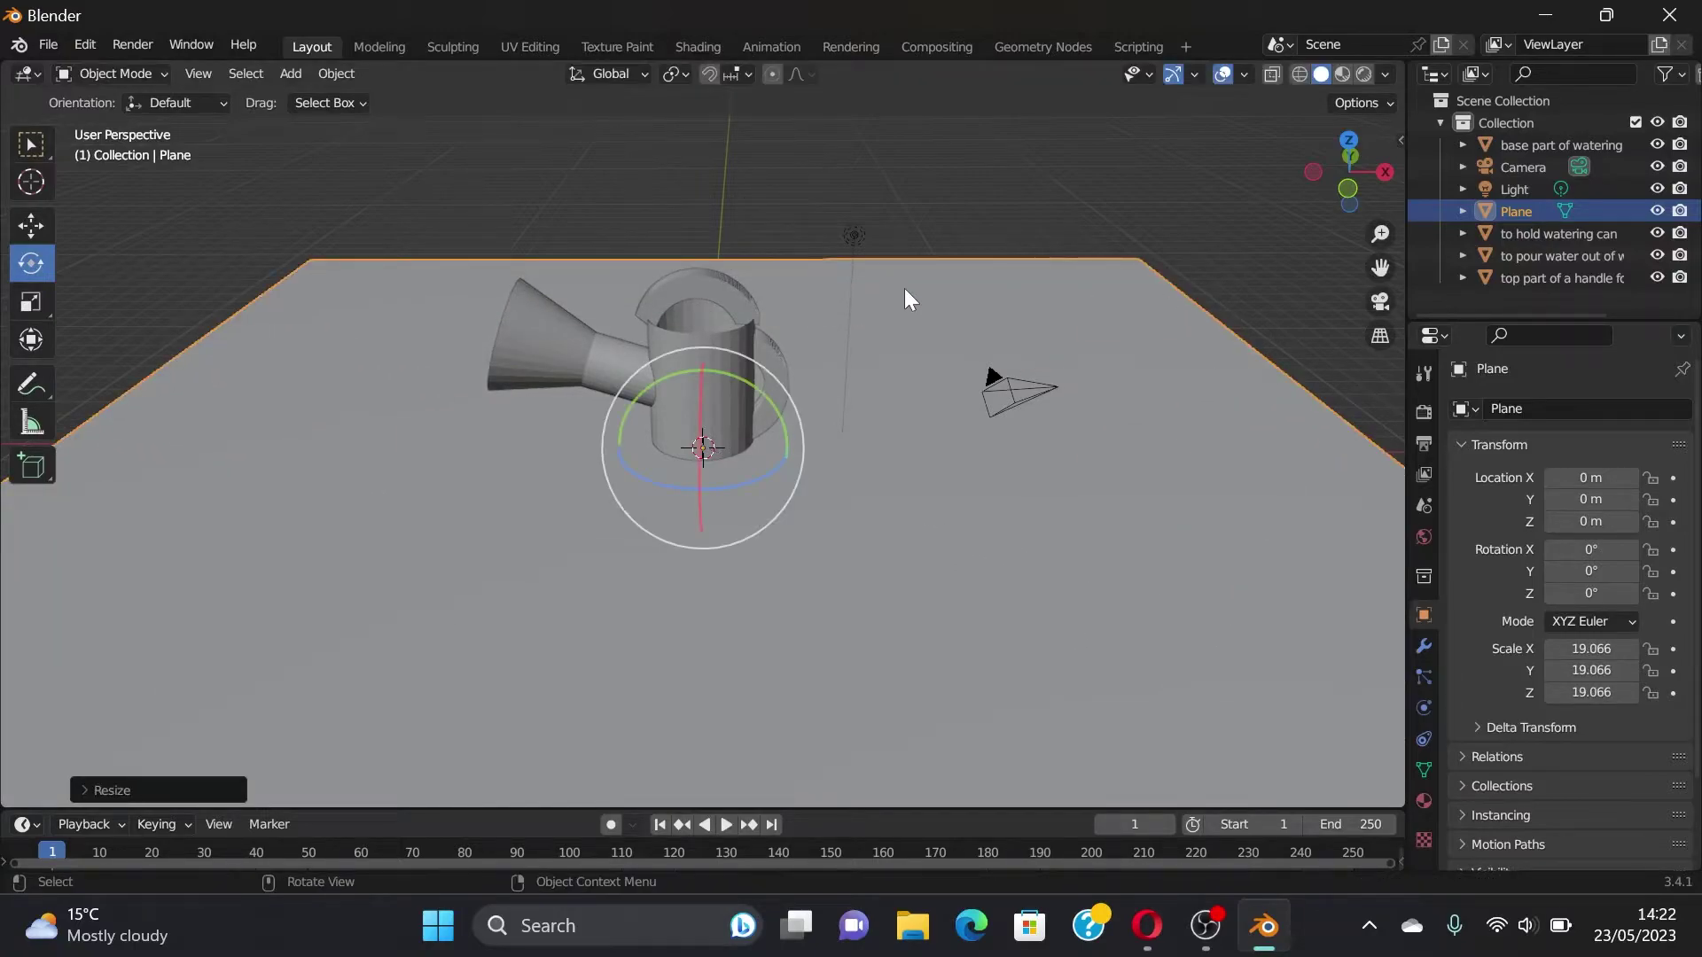
key(s)
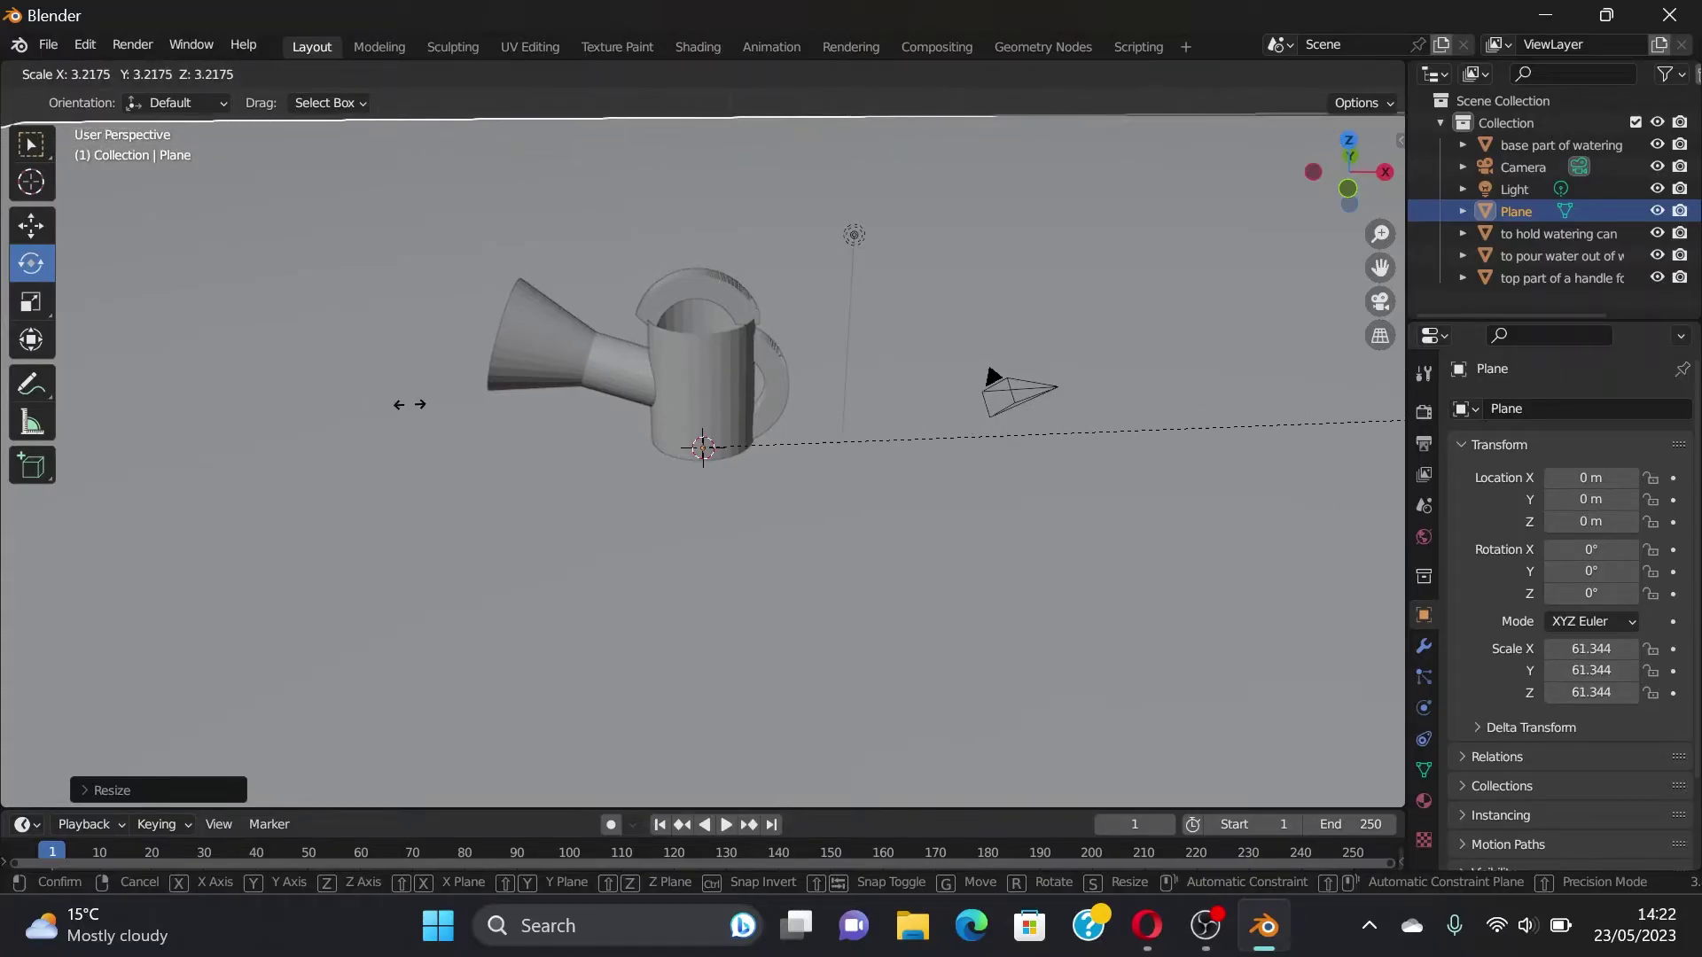
click(434, 415)
key(shift+d)
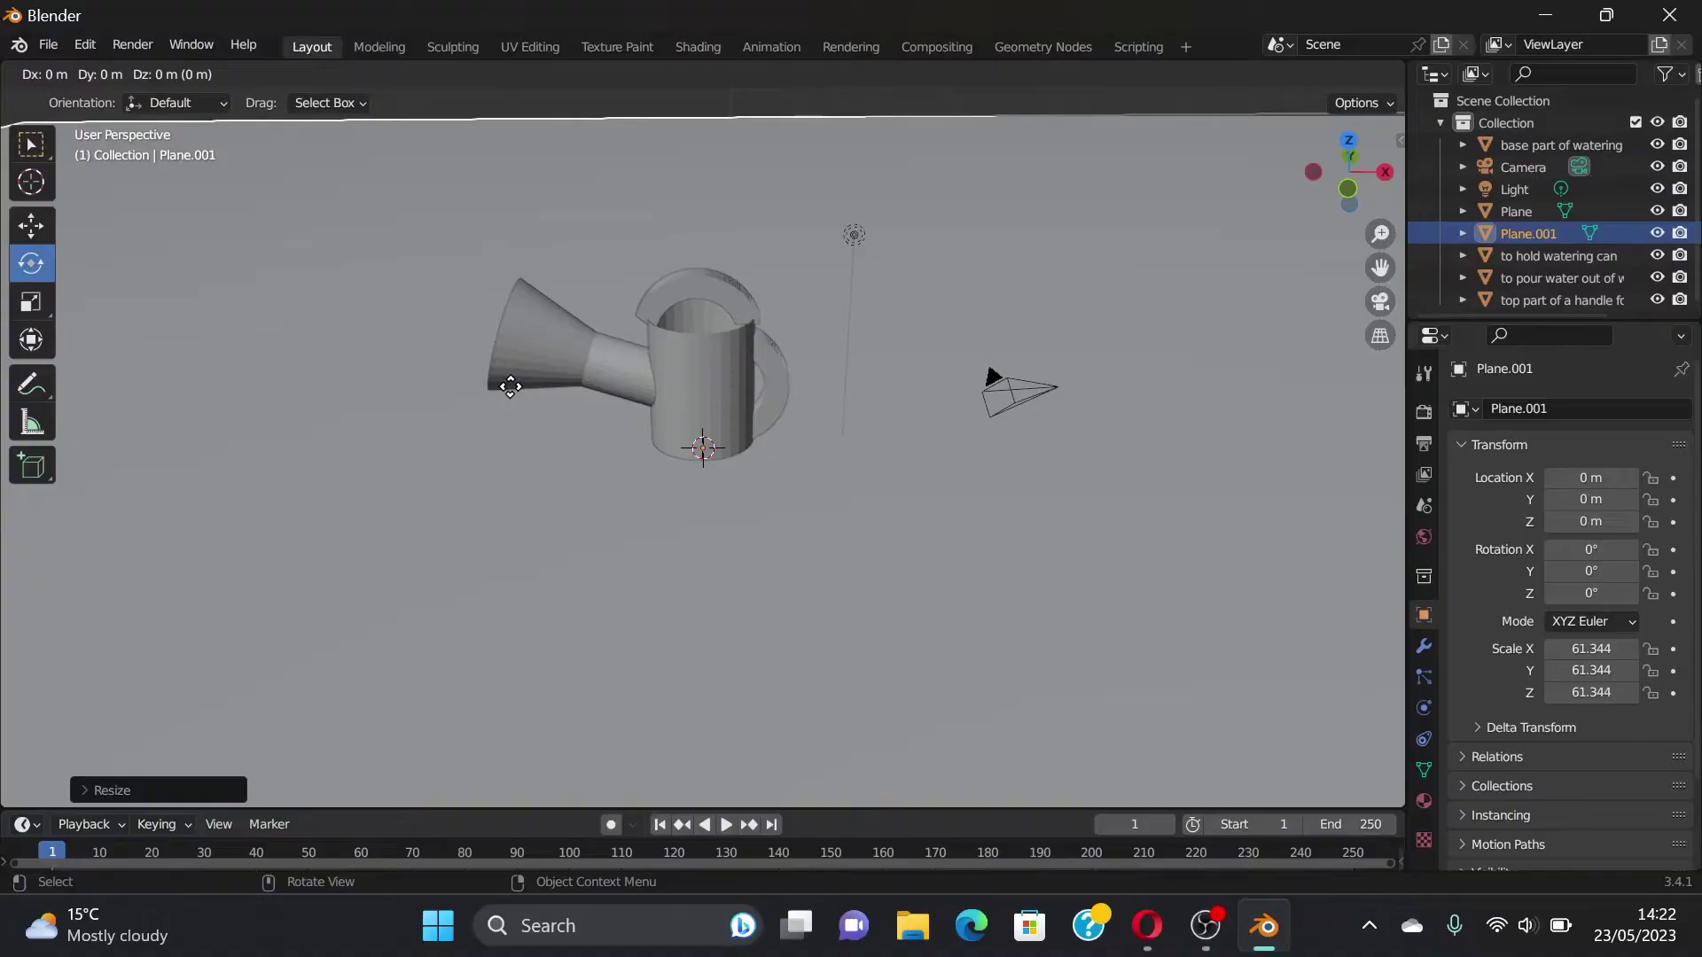
Step: Slide the duplicate plane far out along Y and orbit out to see it
key(y)
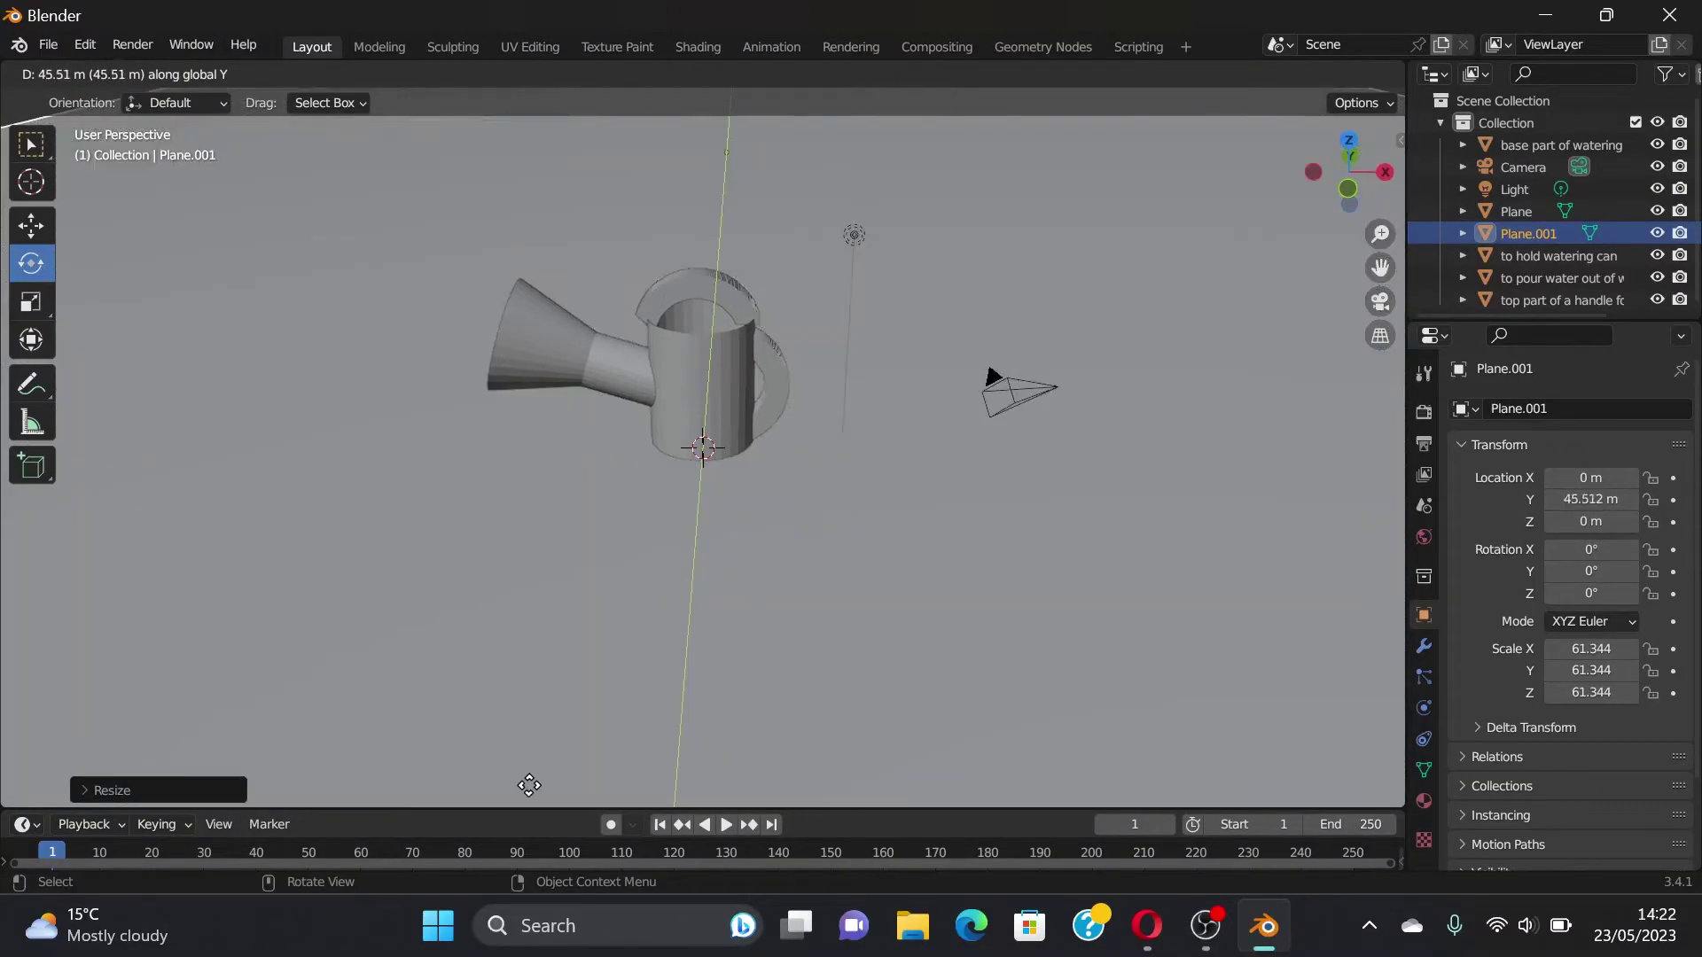
click(541, 711)
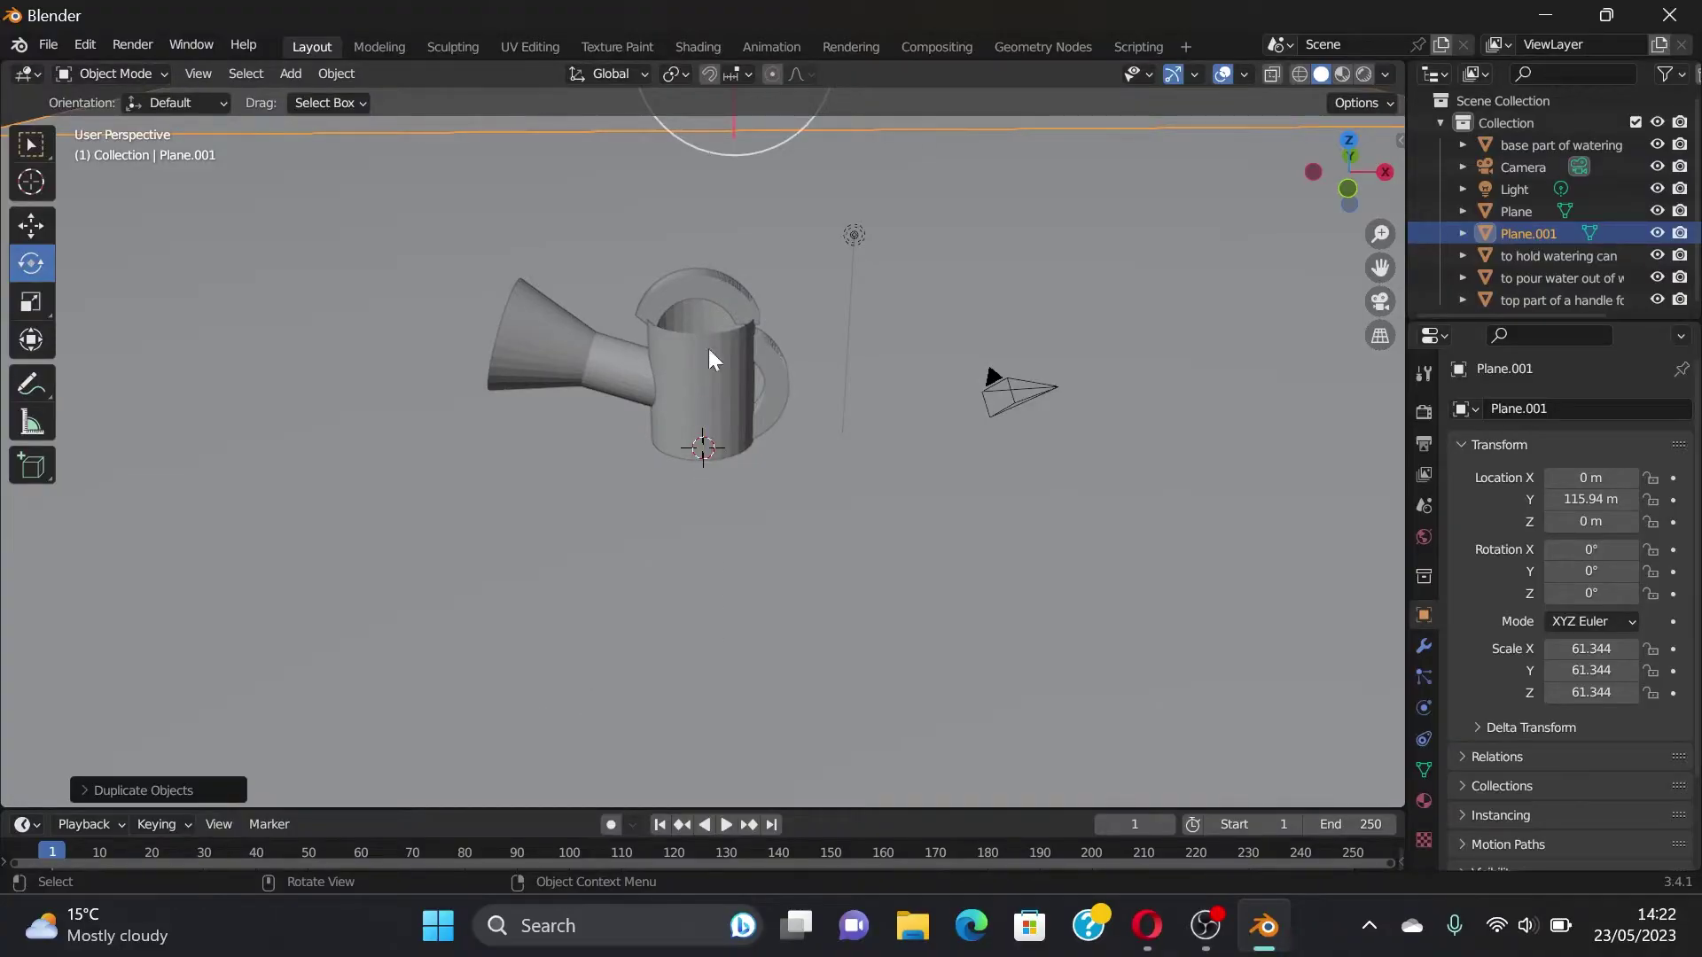
middle_drag(709, 359, 874, 210)
scroll(873, 209, down, 2)
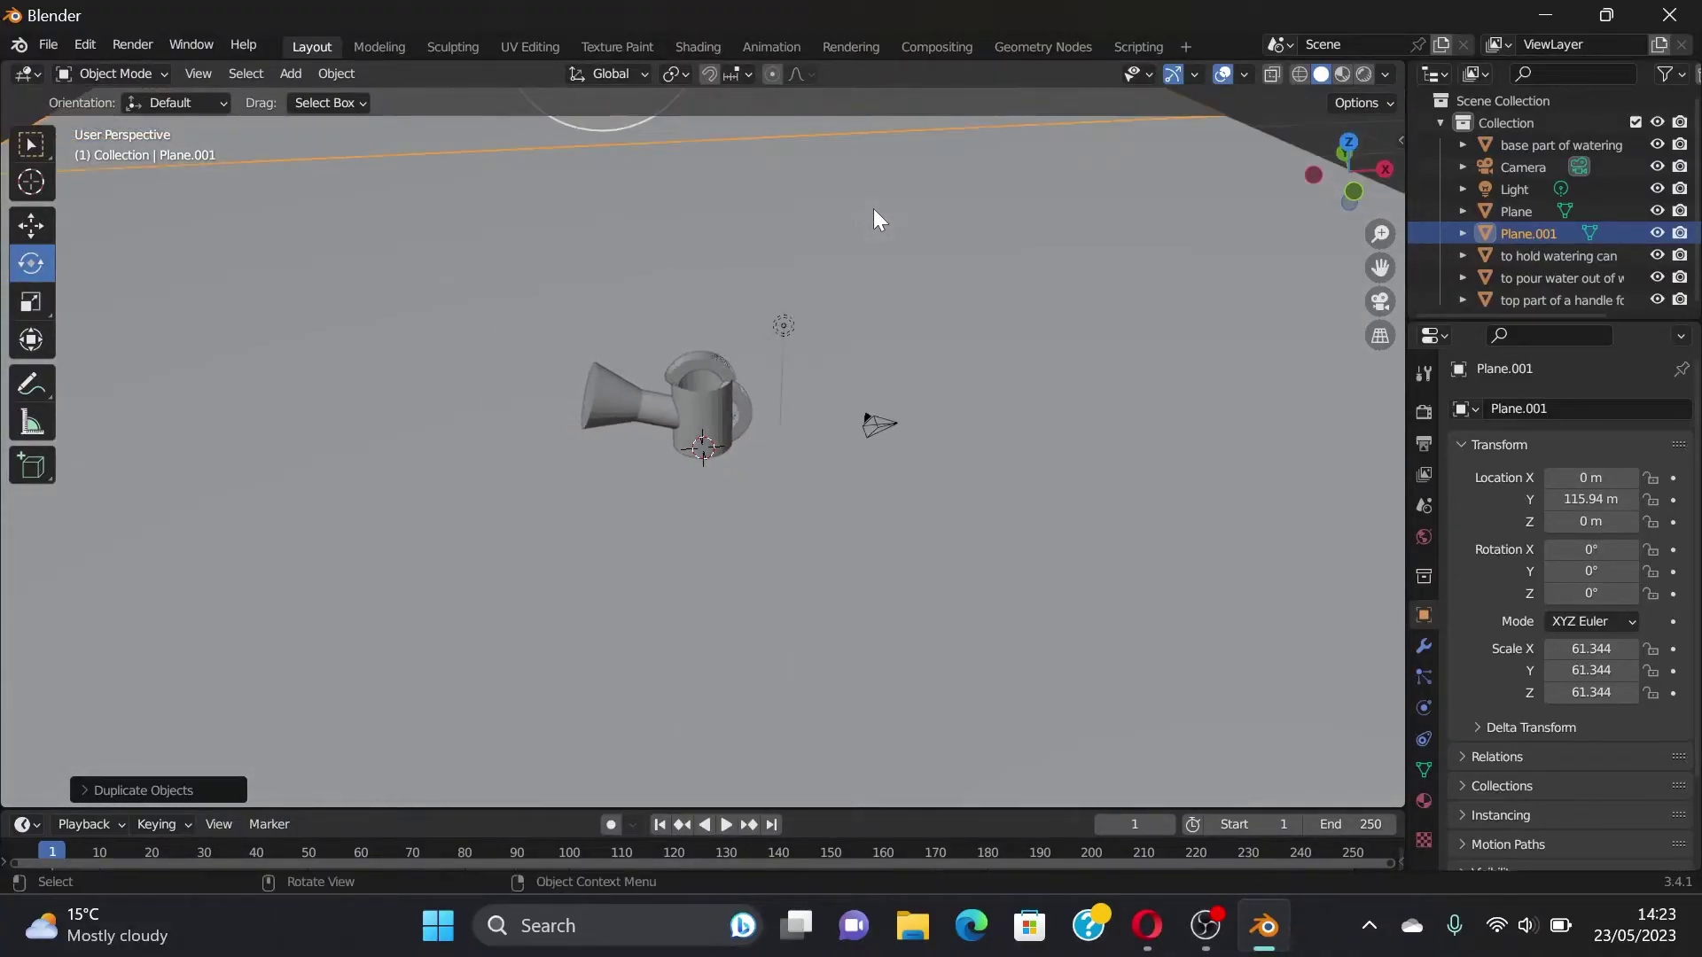
scroll(874, 209, down, 2)
scroll(849, 240, down, 3)
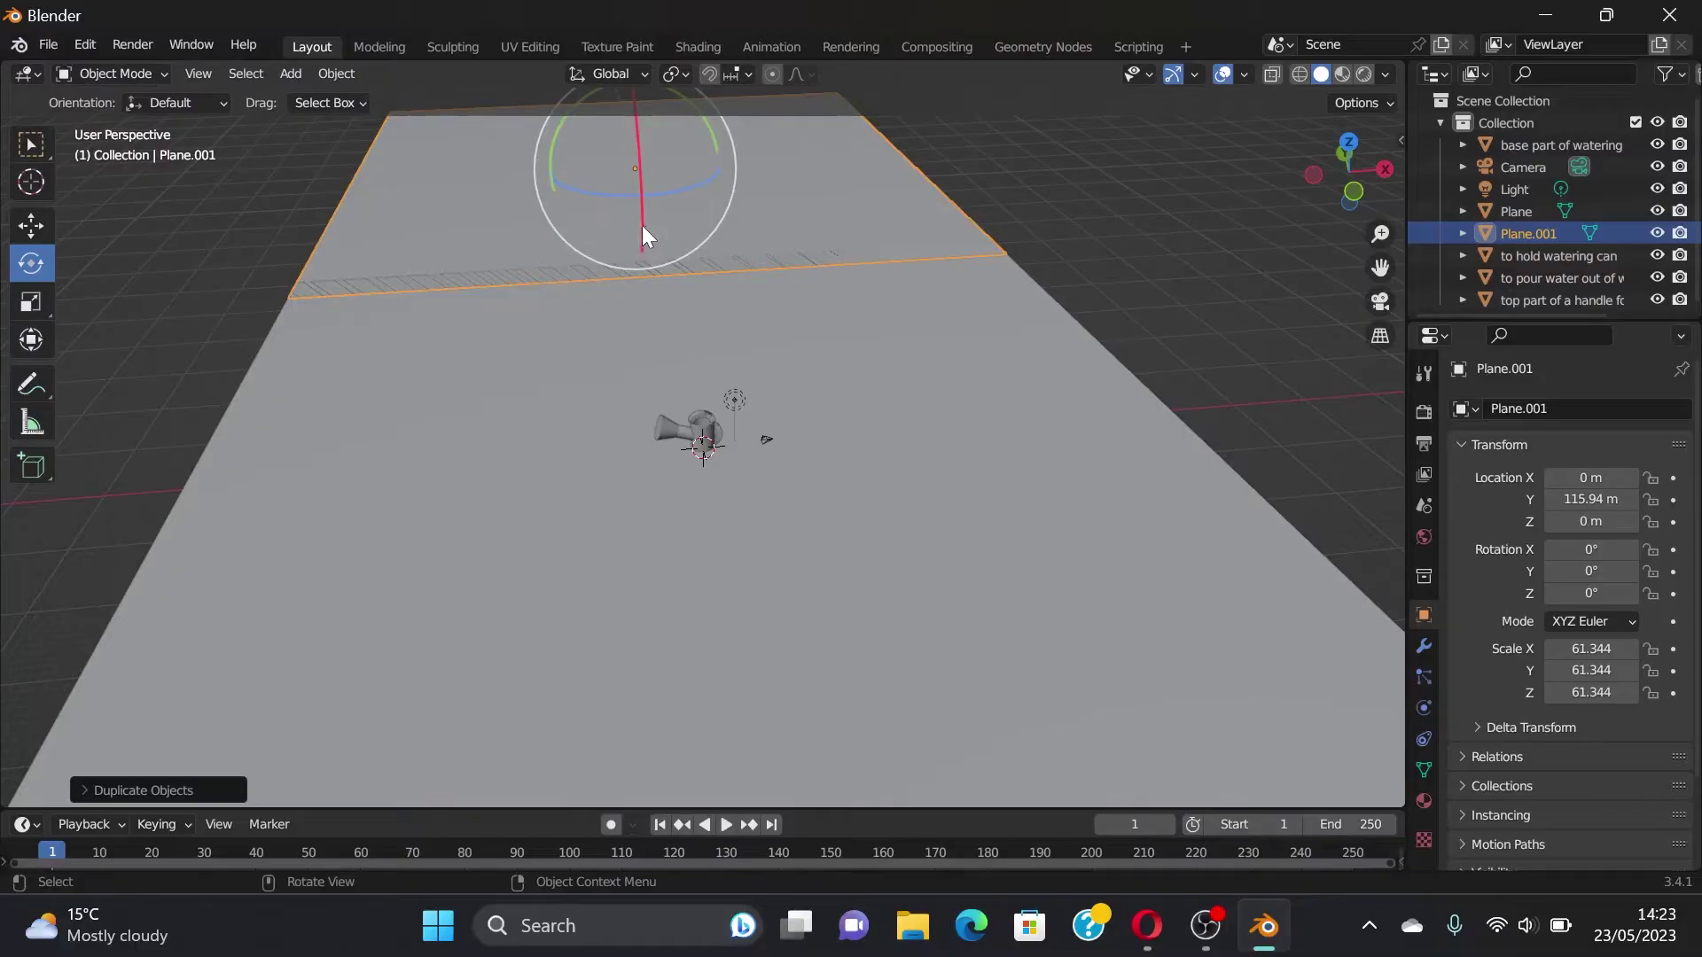
Step: Rotate Plane.001 upright to 90° around the X axis
mouse_move(643, 227)
mouse_down()
mouse_move(698, 464)
mouse_move(618, 173)
mouse_up()
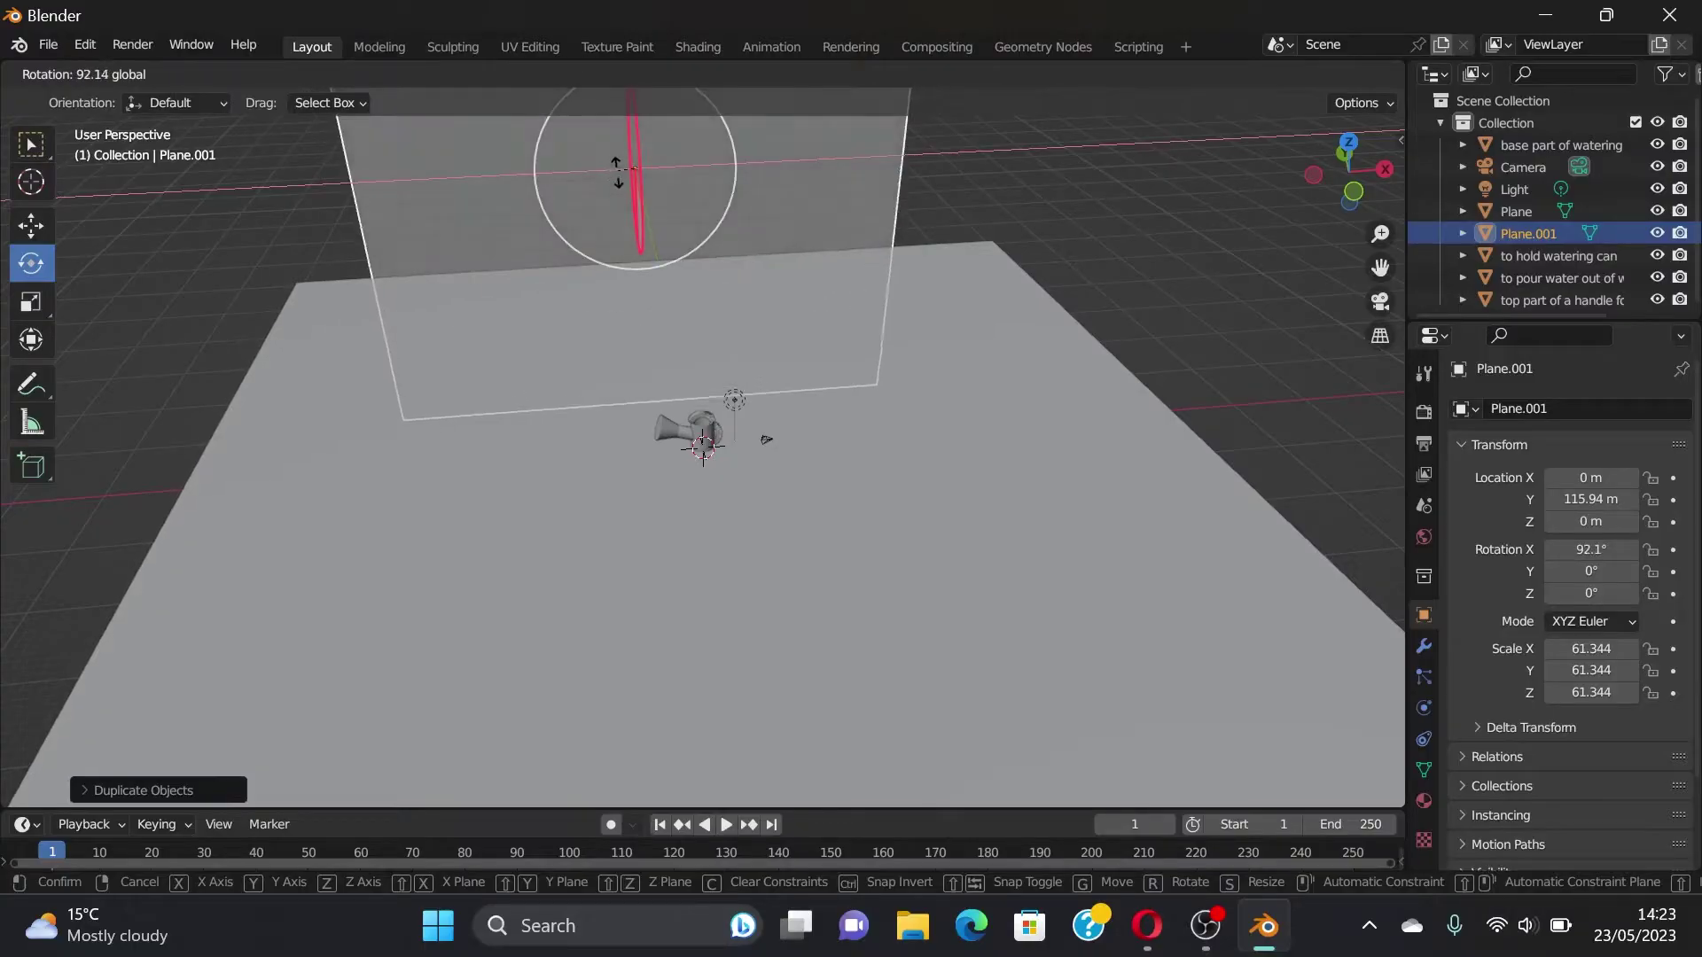
drag(617, 173, 625, 184)
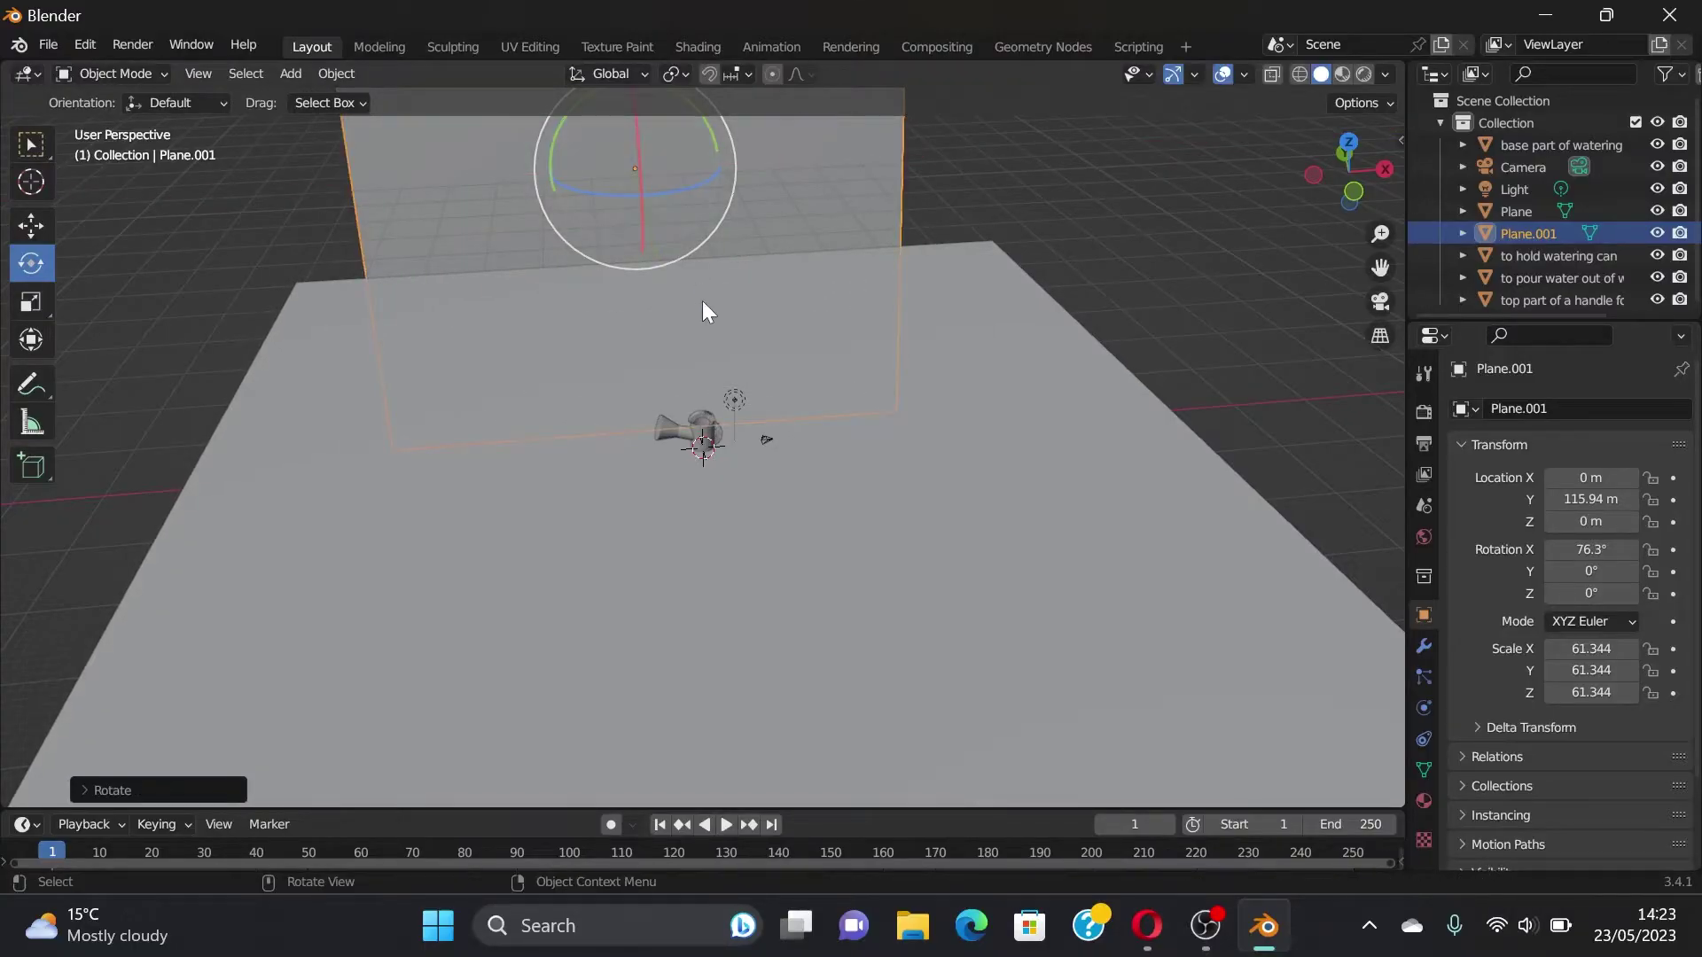
key(ctrl+z)
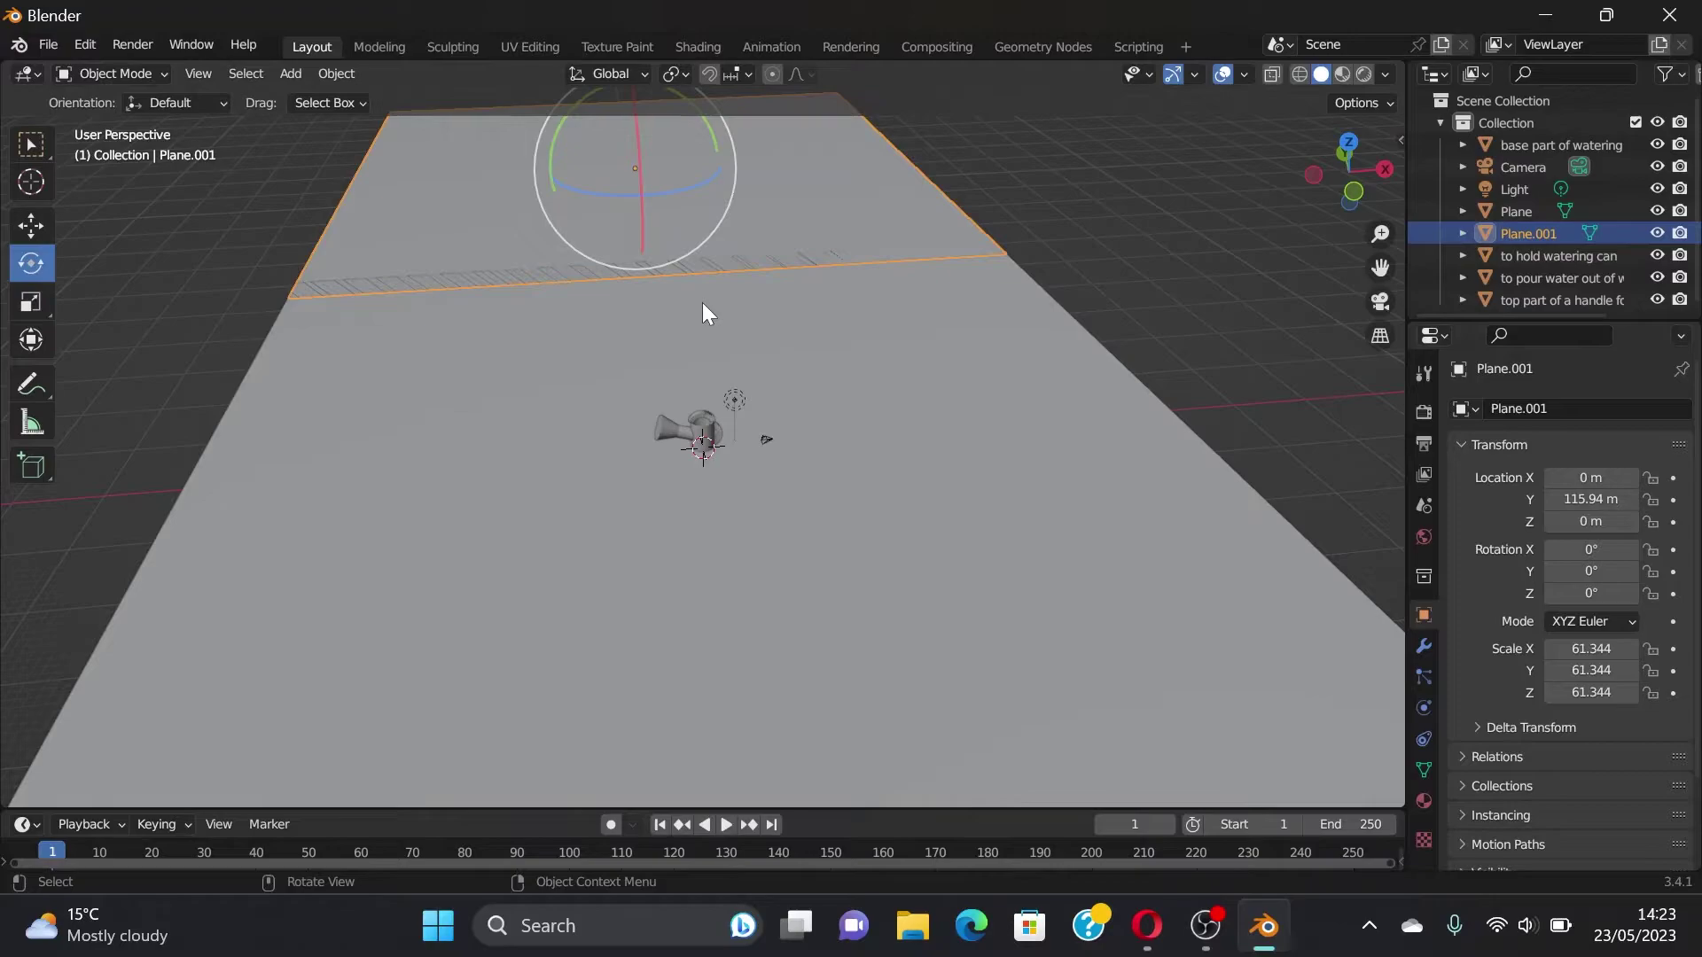
drag(642, 218, 645, 248)
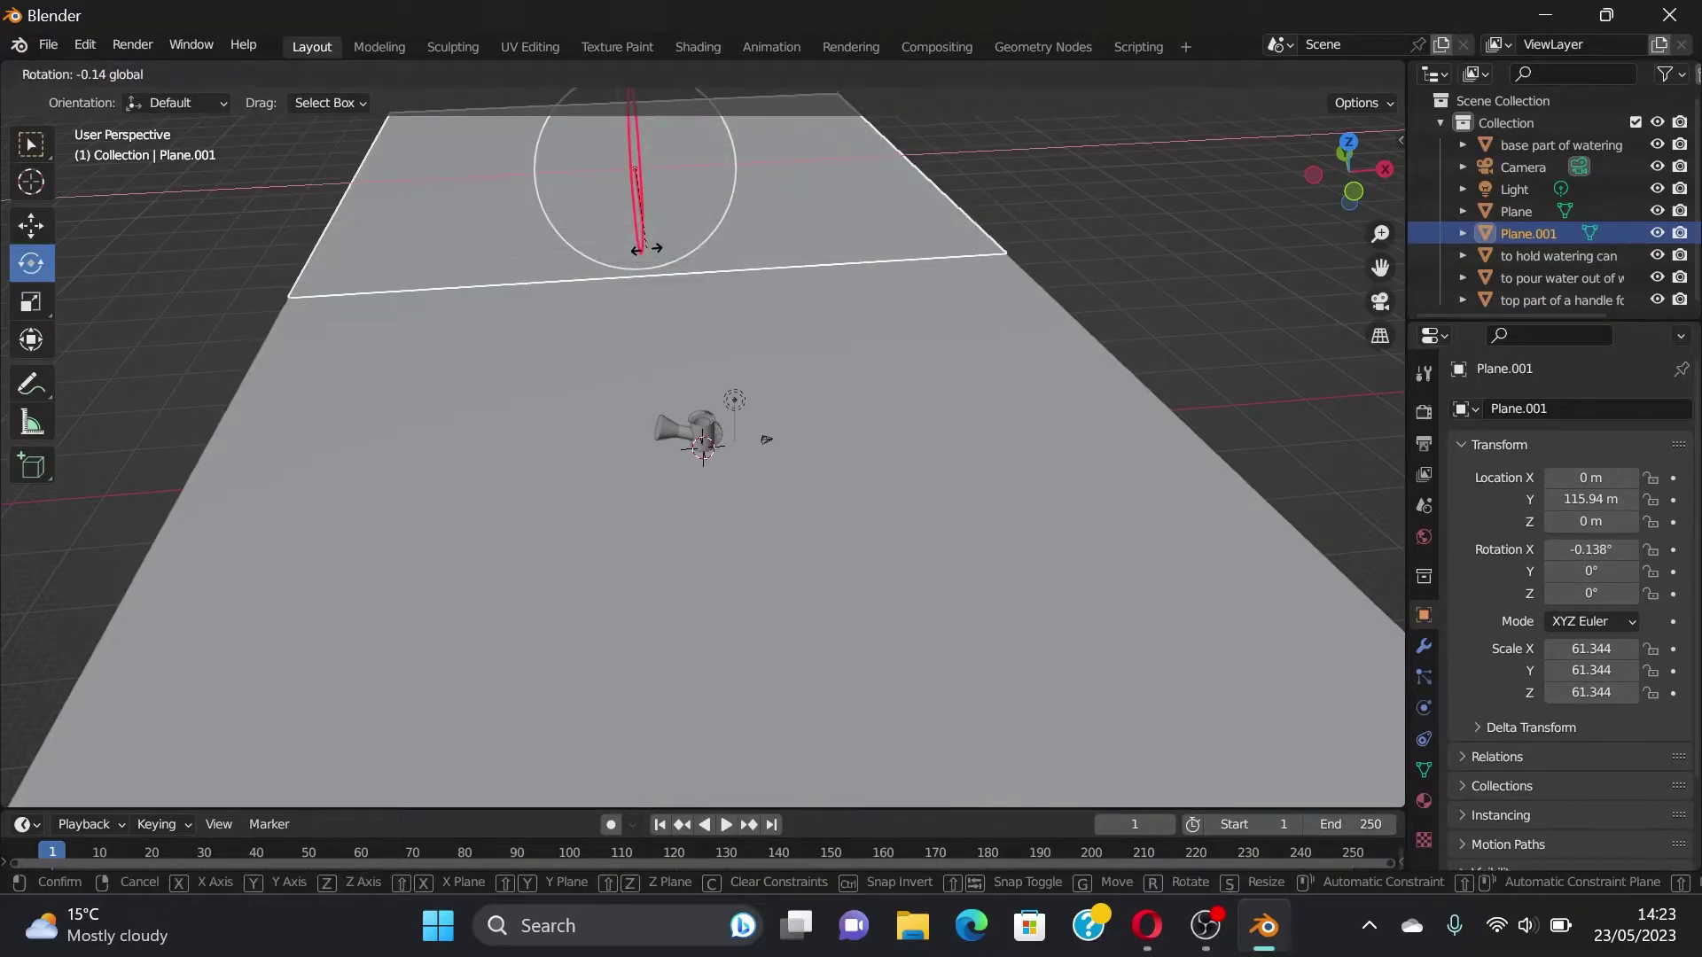
text(90)
key(Return)
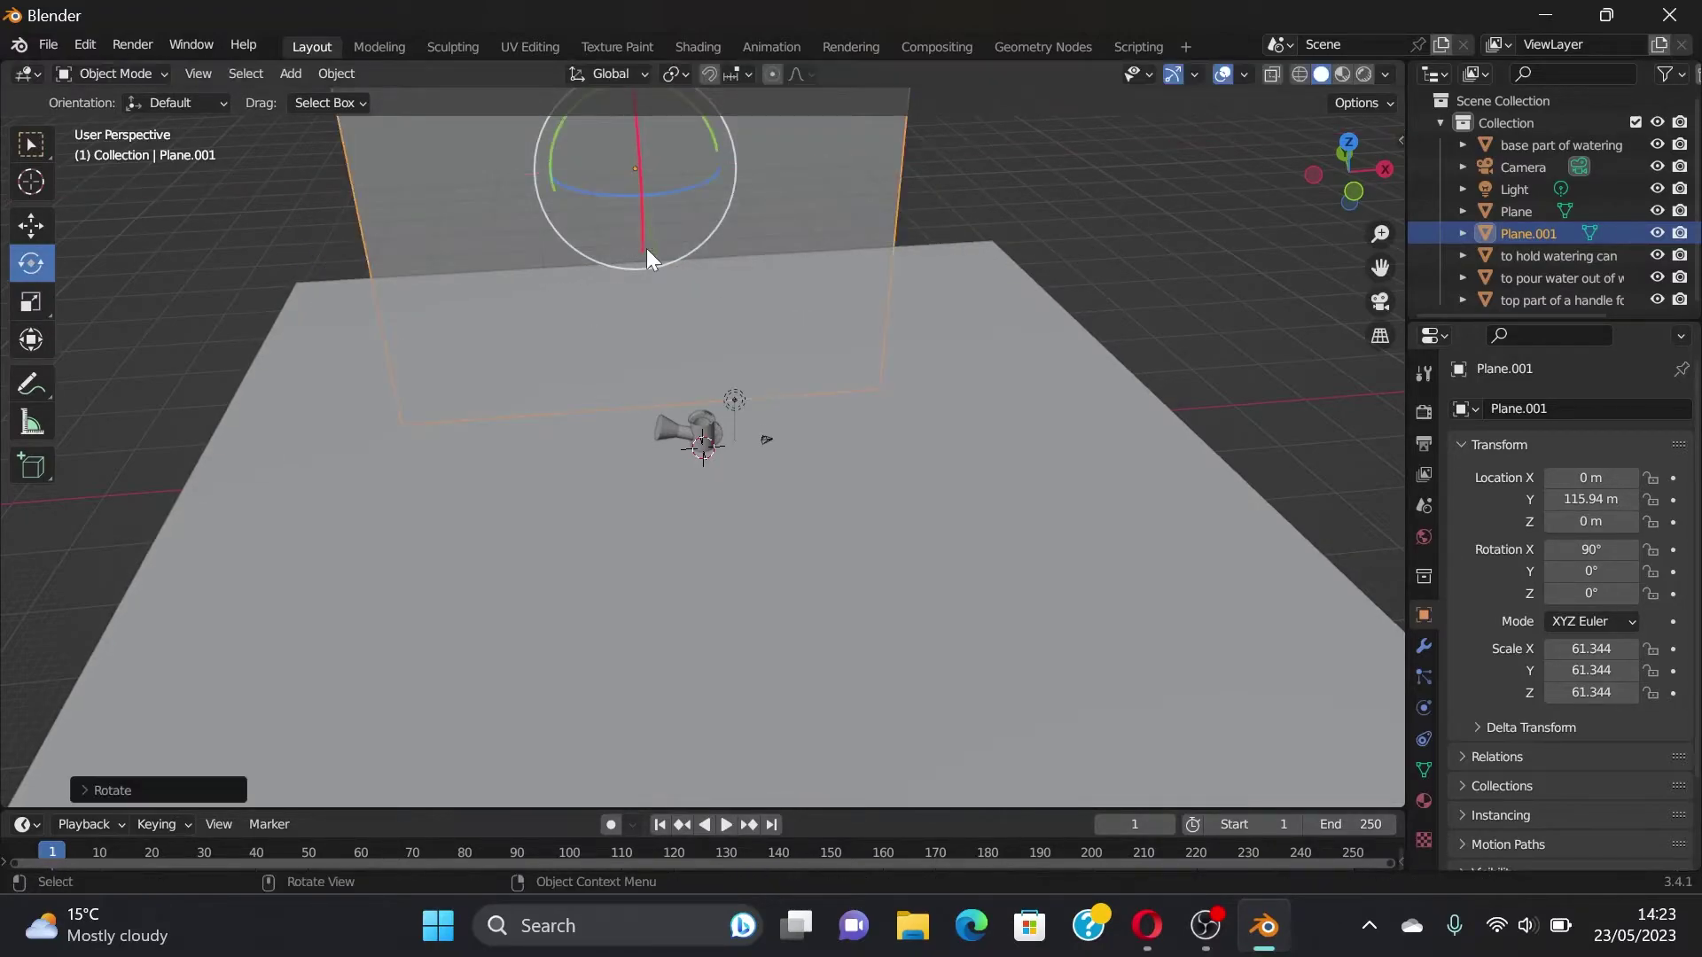
Step: Raise the wall along Z to meet the floor, shift it along Y, then view through the camera
key(g)
key(z)
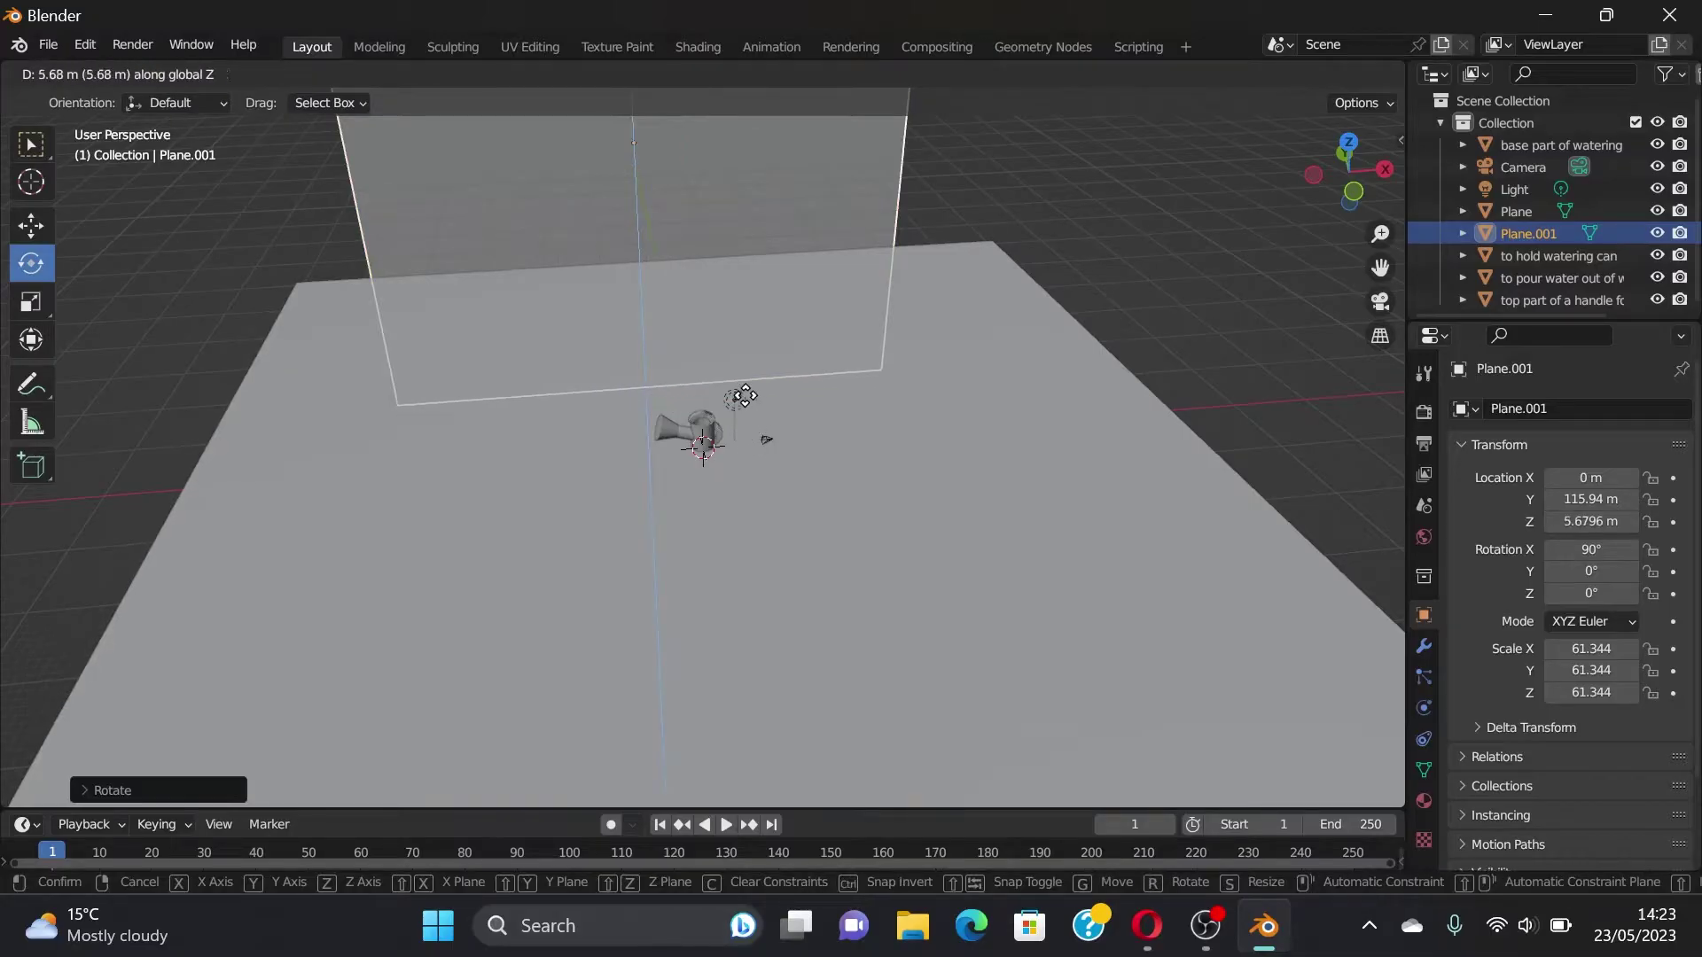
click(805, 363)
key(g)
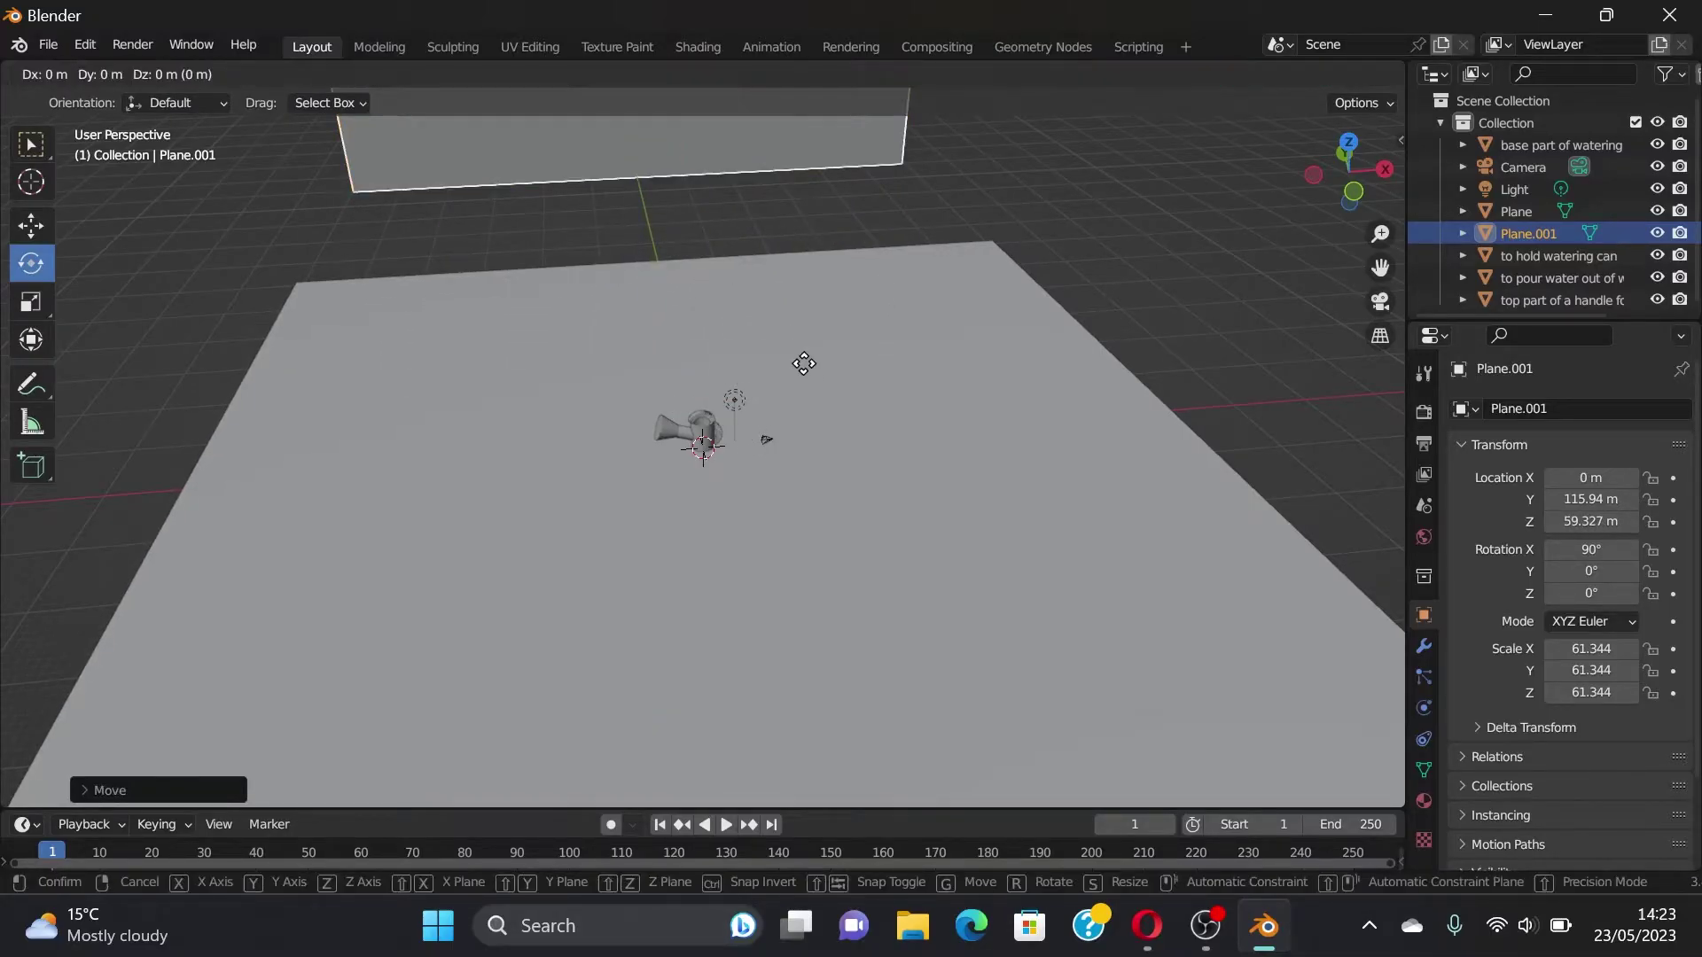
key(y)
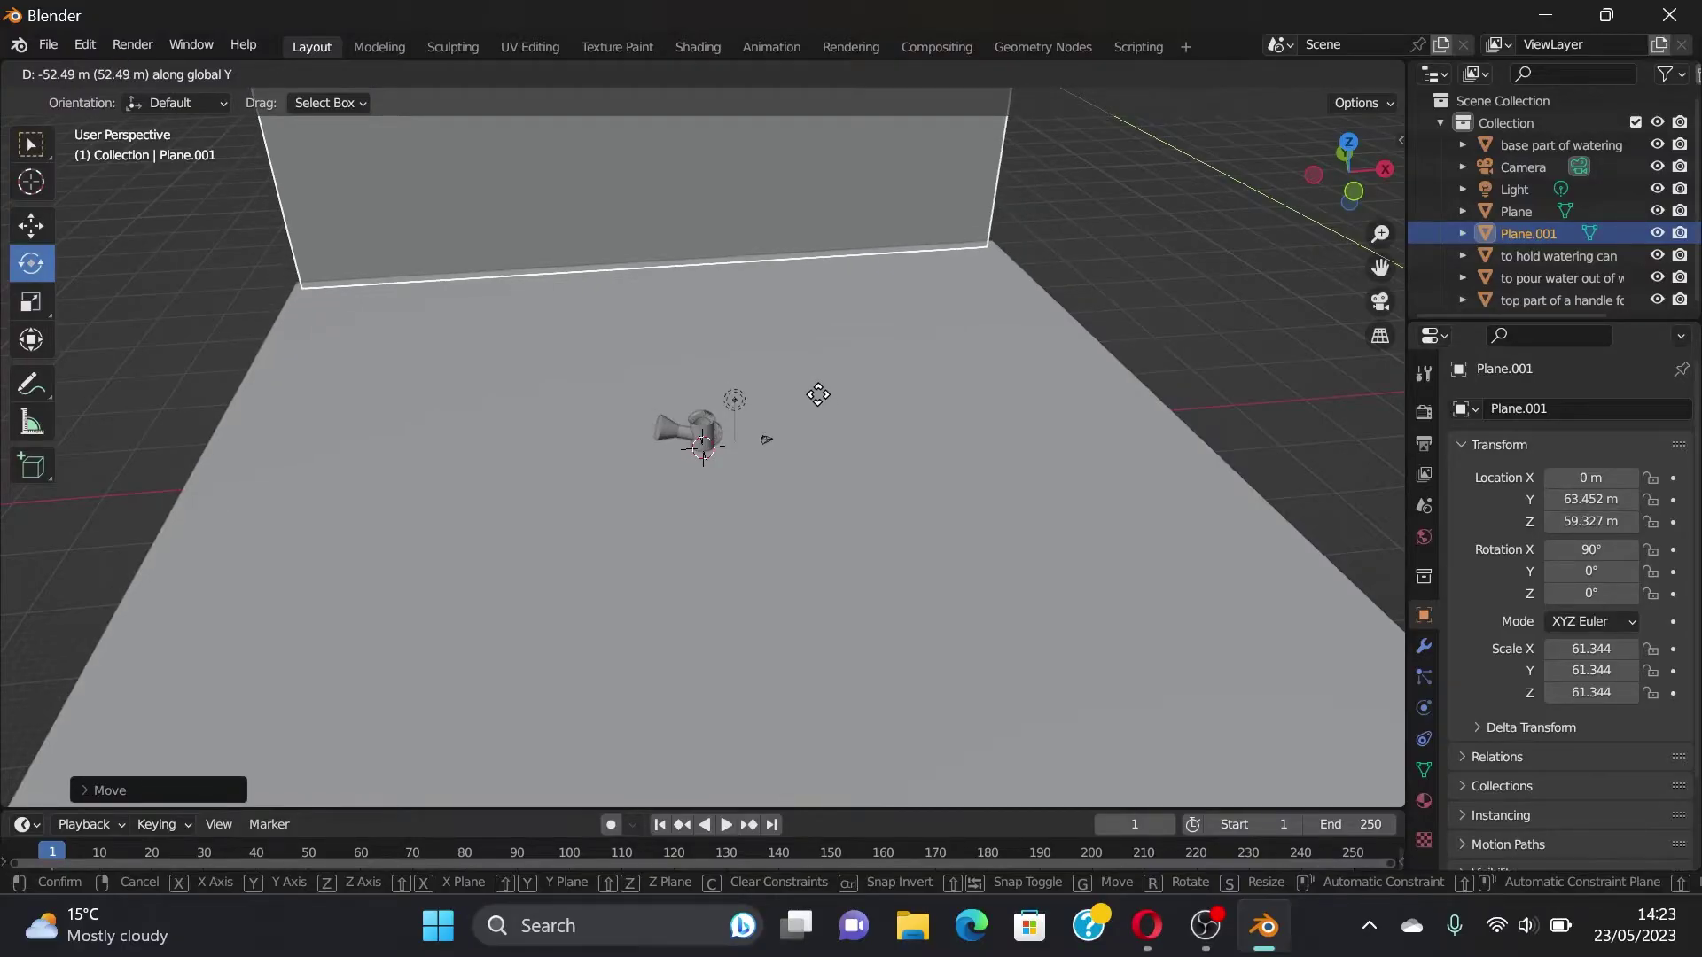
click(817, 394)
click(1376, 304)
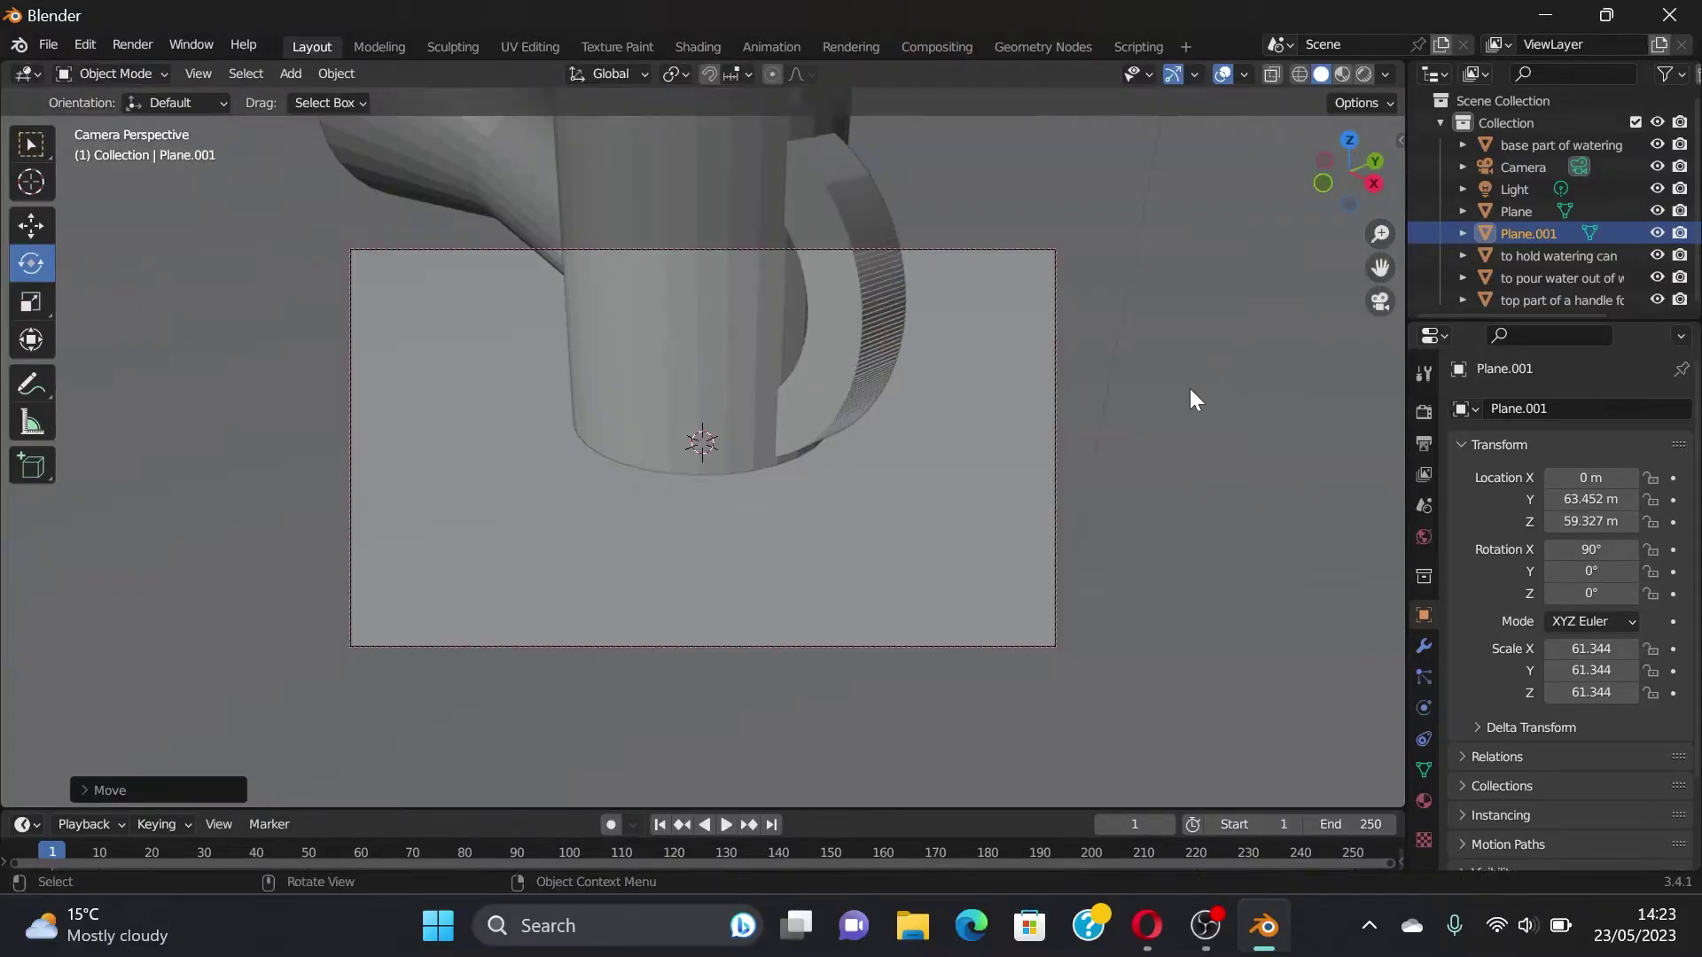
Step: Zoom and orbit around the can, floor and back wall, then return to camera view
key(n)
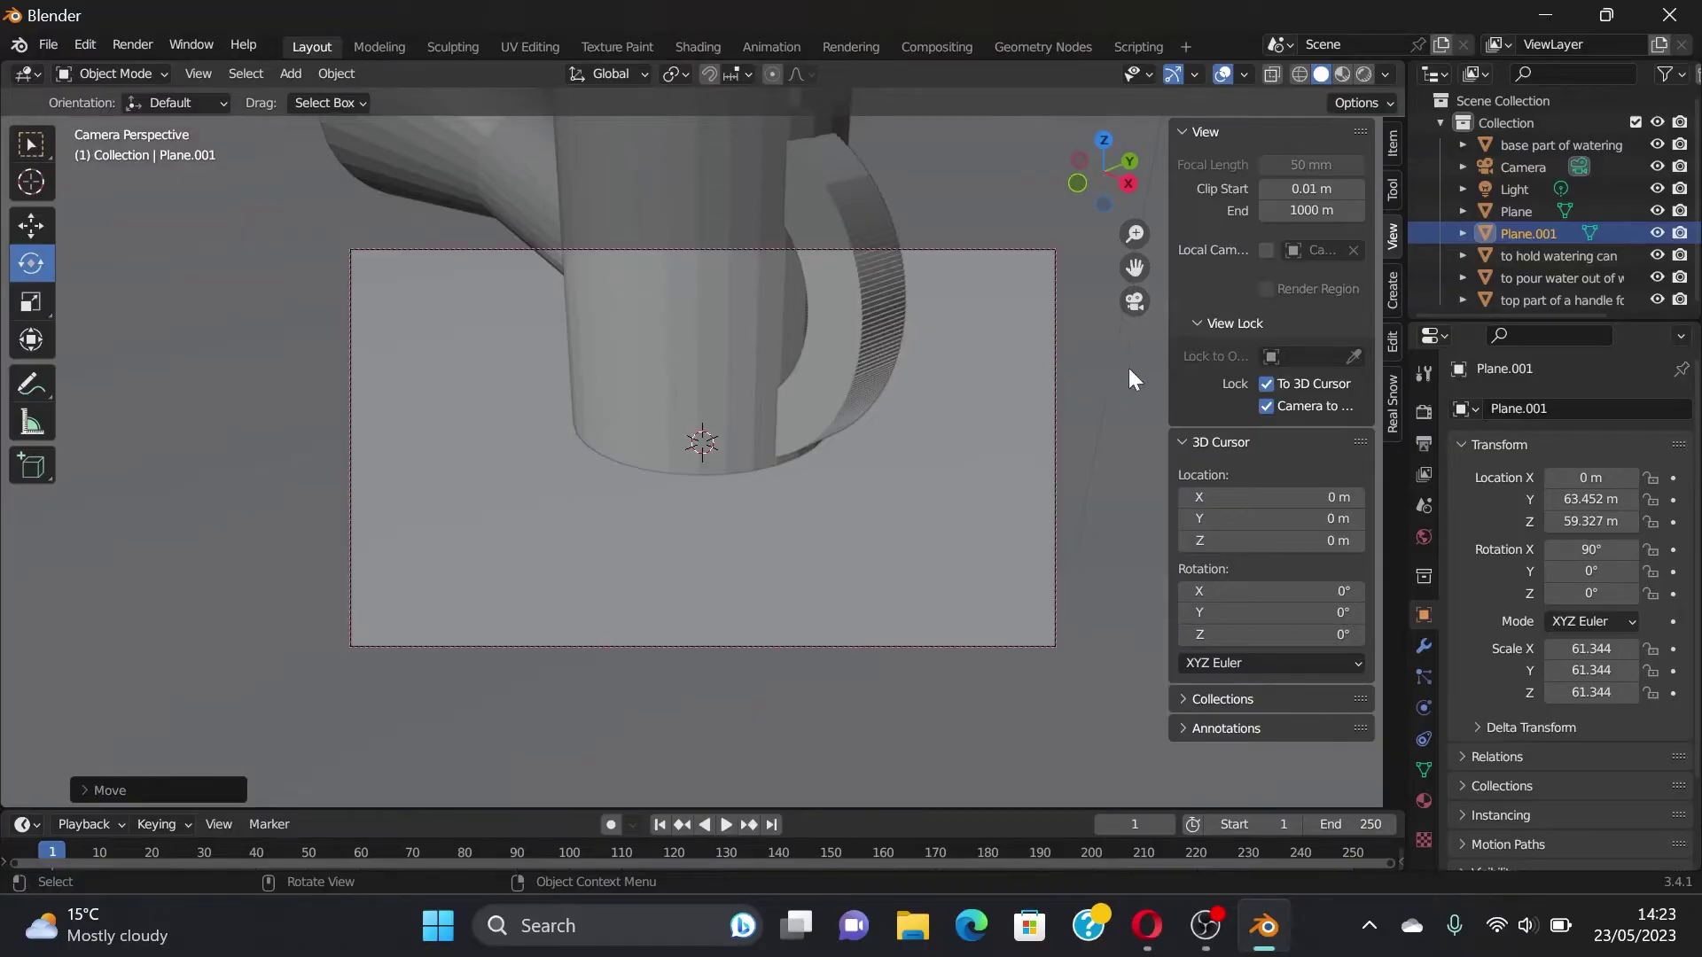
scroll(1062, 424, down, 3)
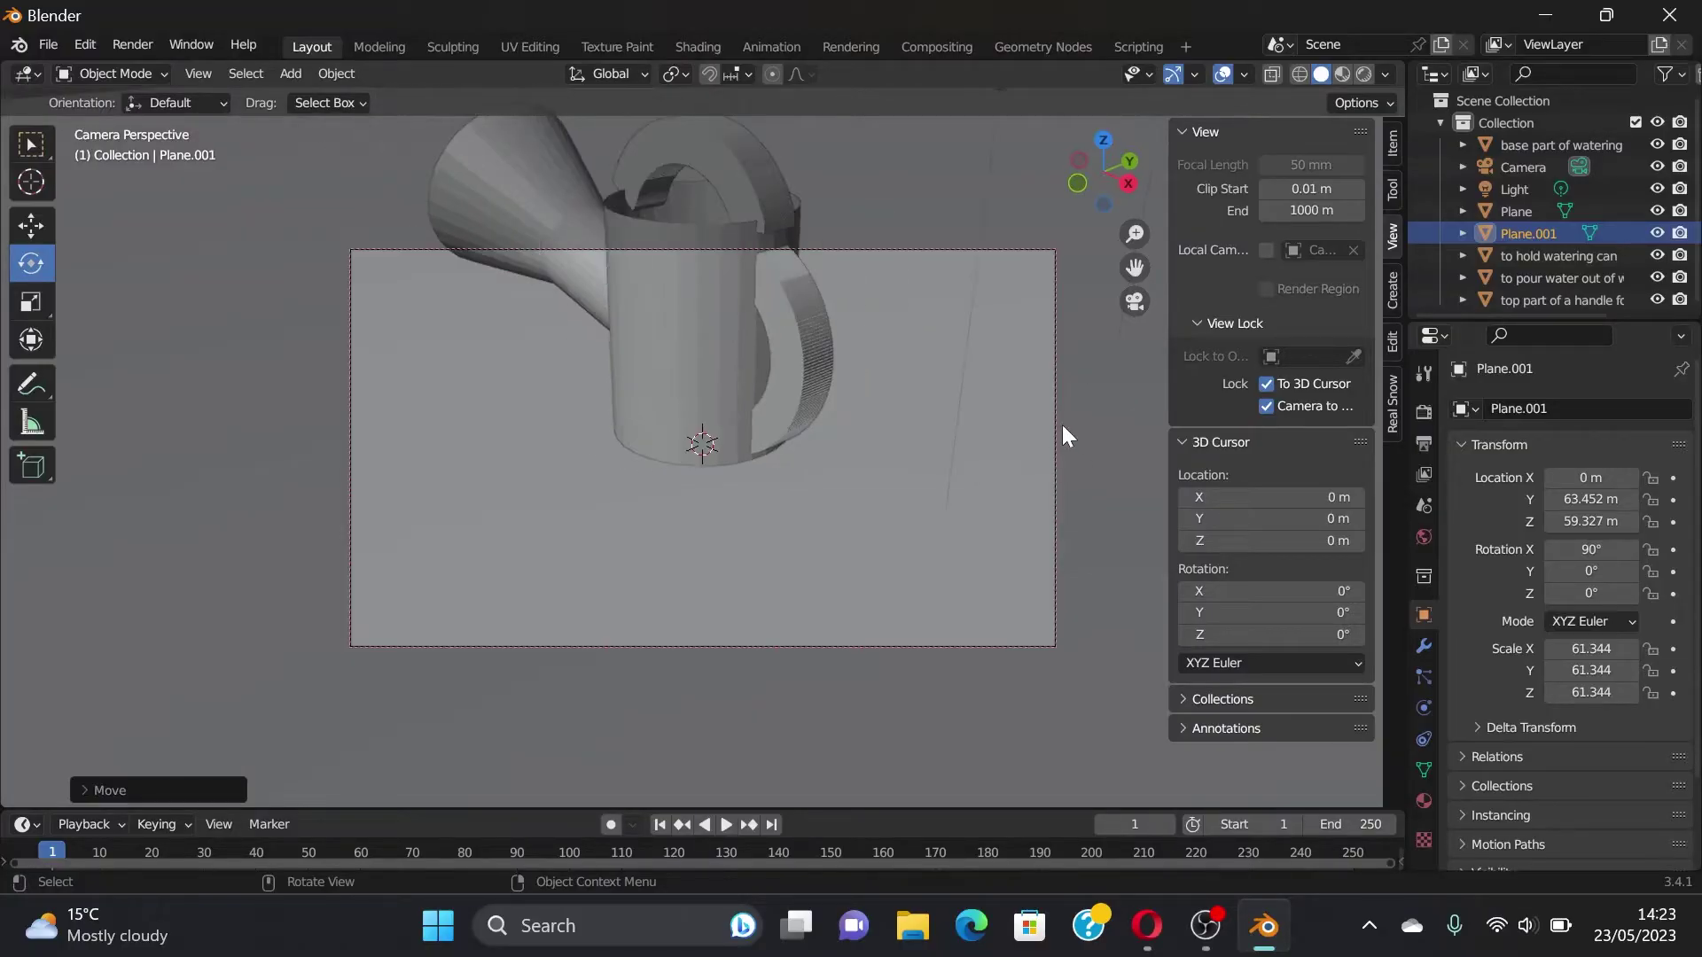
scroll(1013, 491, down, 3)
mouse_move(689, 529)
middle_down()
mouse_move(850, 460)
mouse_move(829, 472)
middle_up()
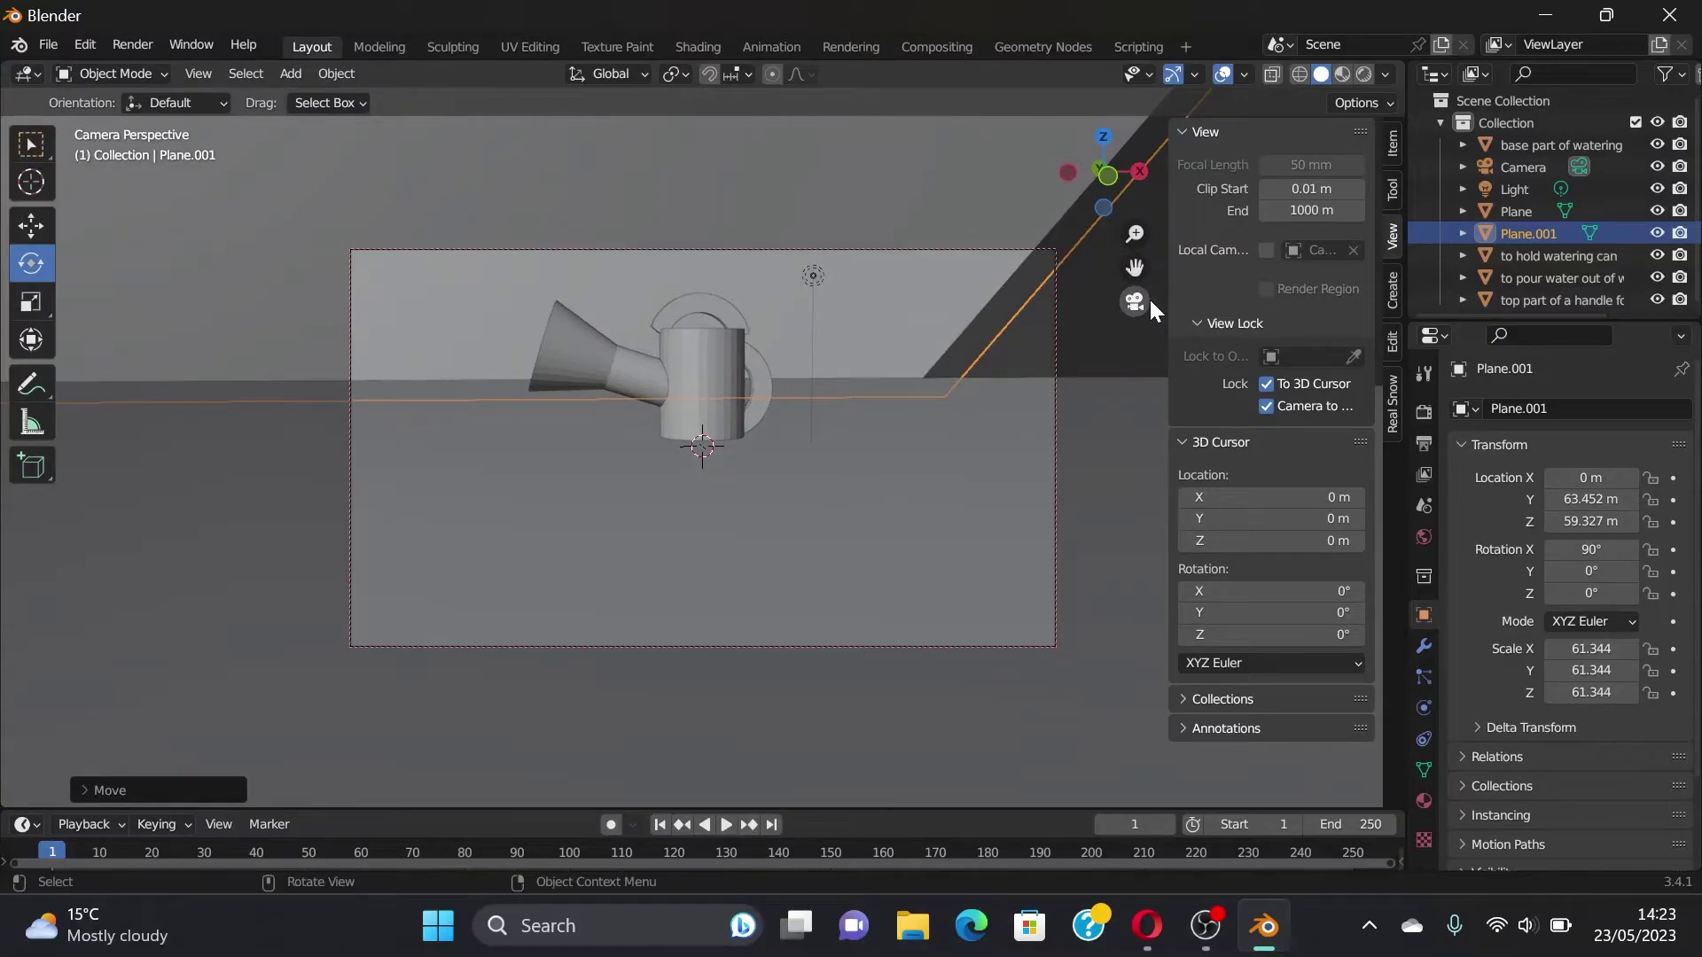
click(1135, 301)
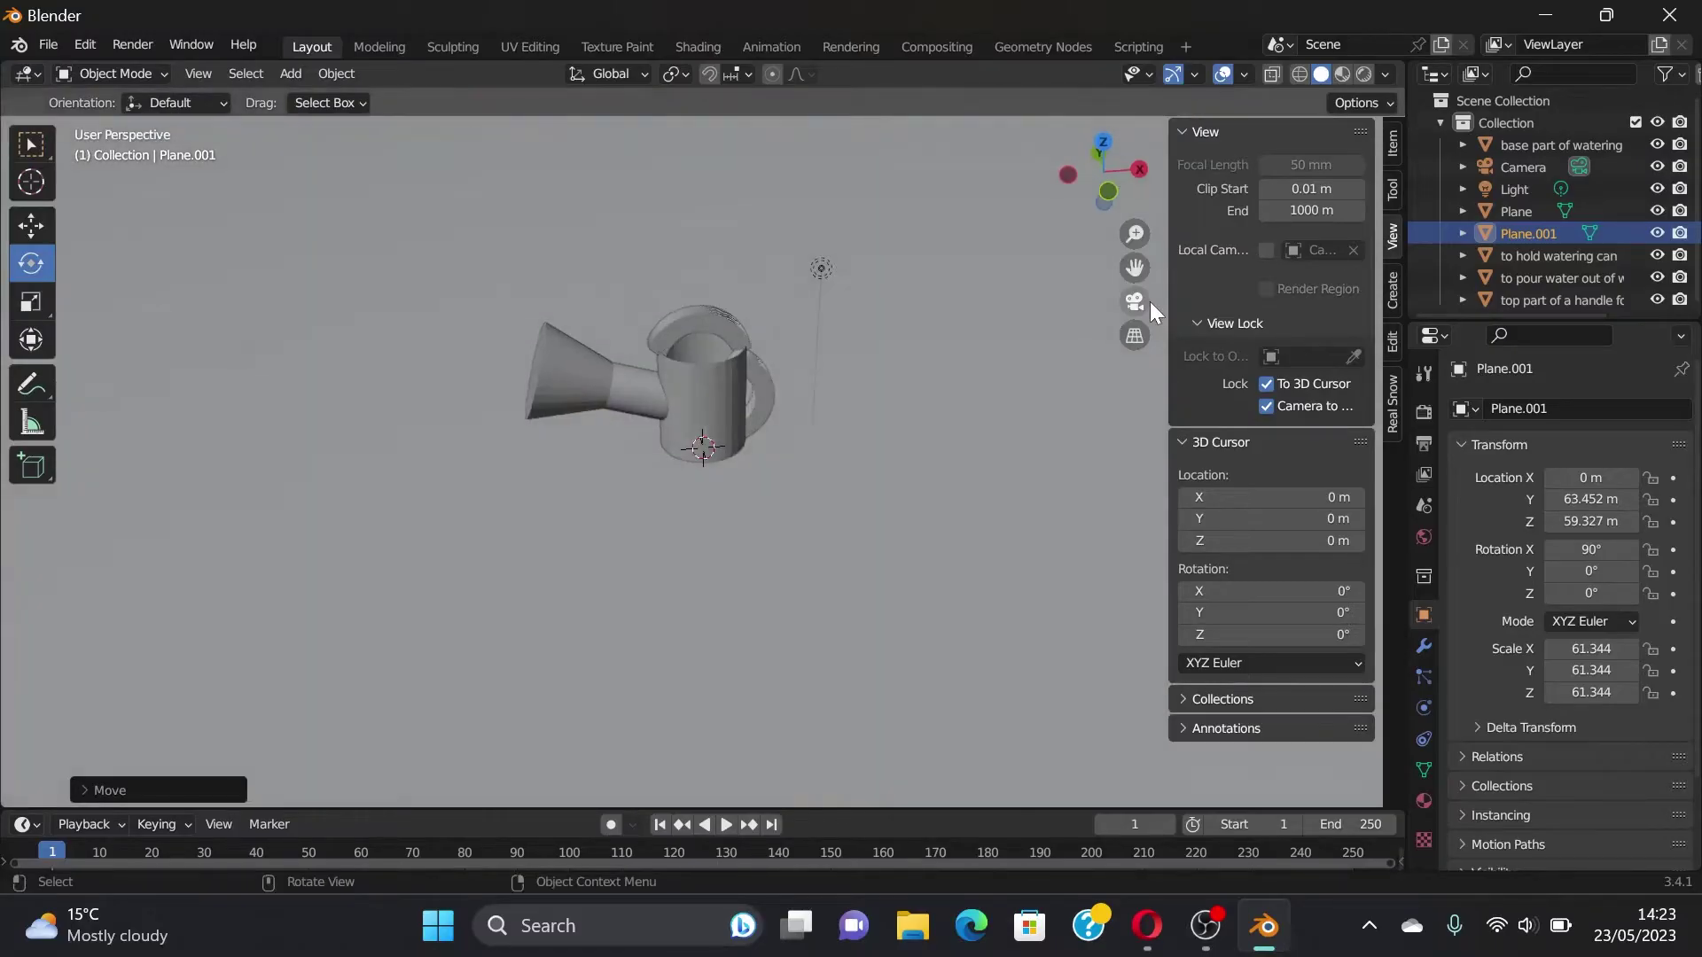
scroll(1055, 339, down, 2)
scroll(1054, 338, down, 3)
mouse_move(949, 432)
middle_down()
mouse_move(911, 296)
mouse_move(921, 390)
middle_up()
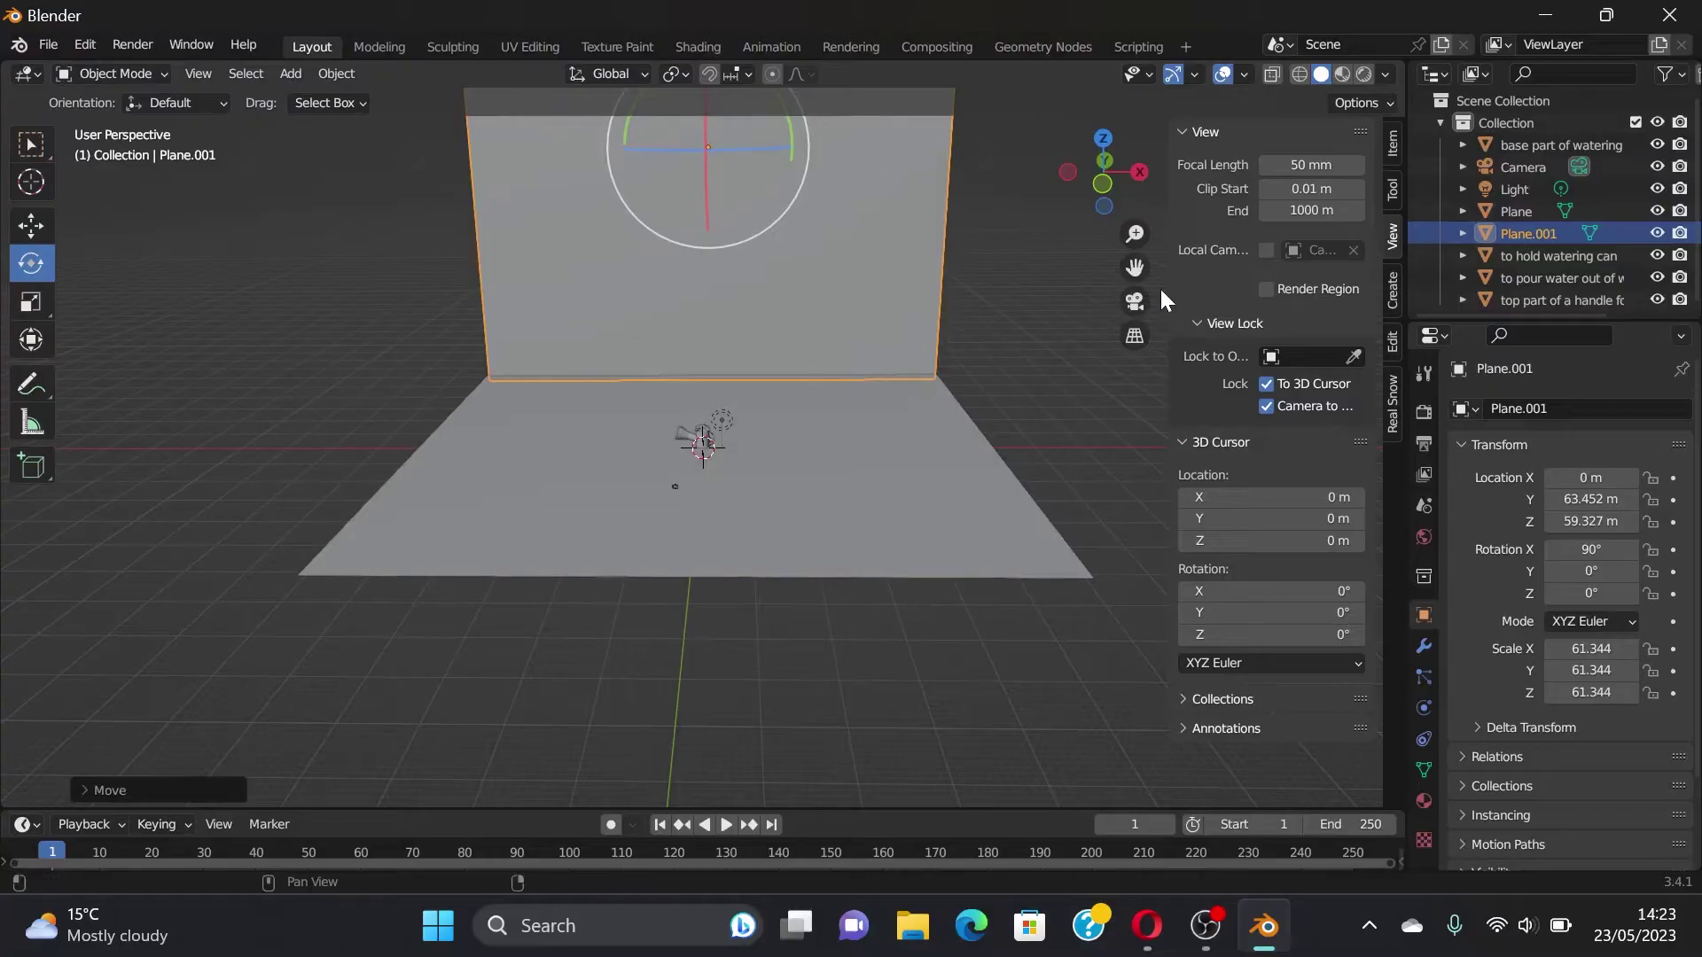
click(1136, 303)
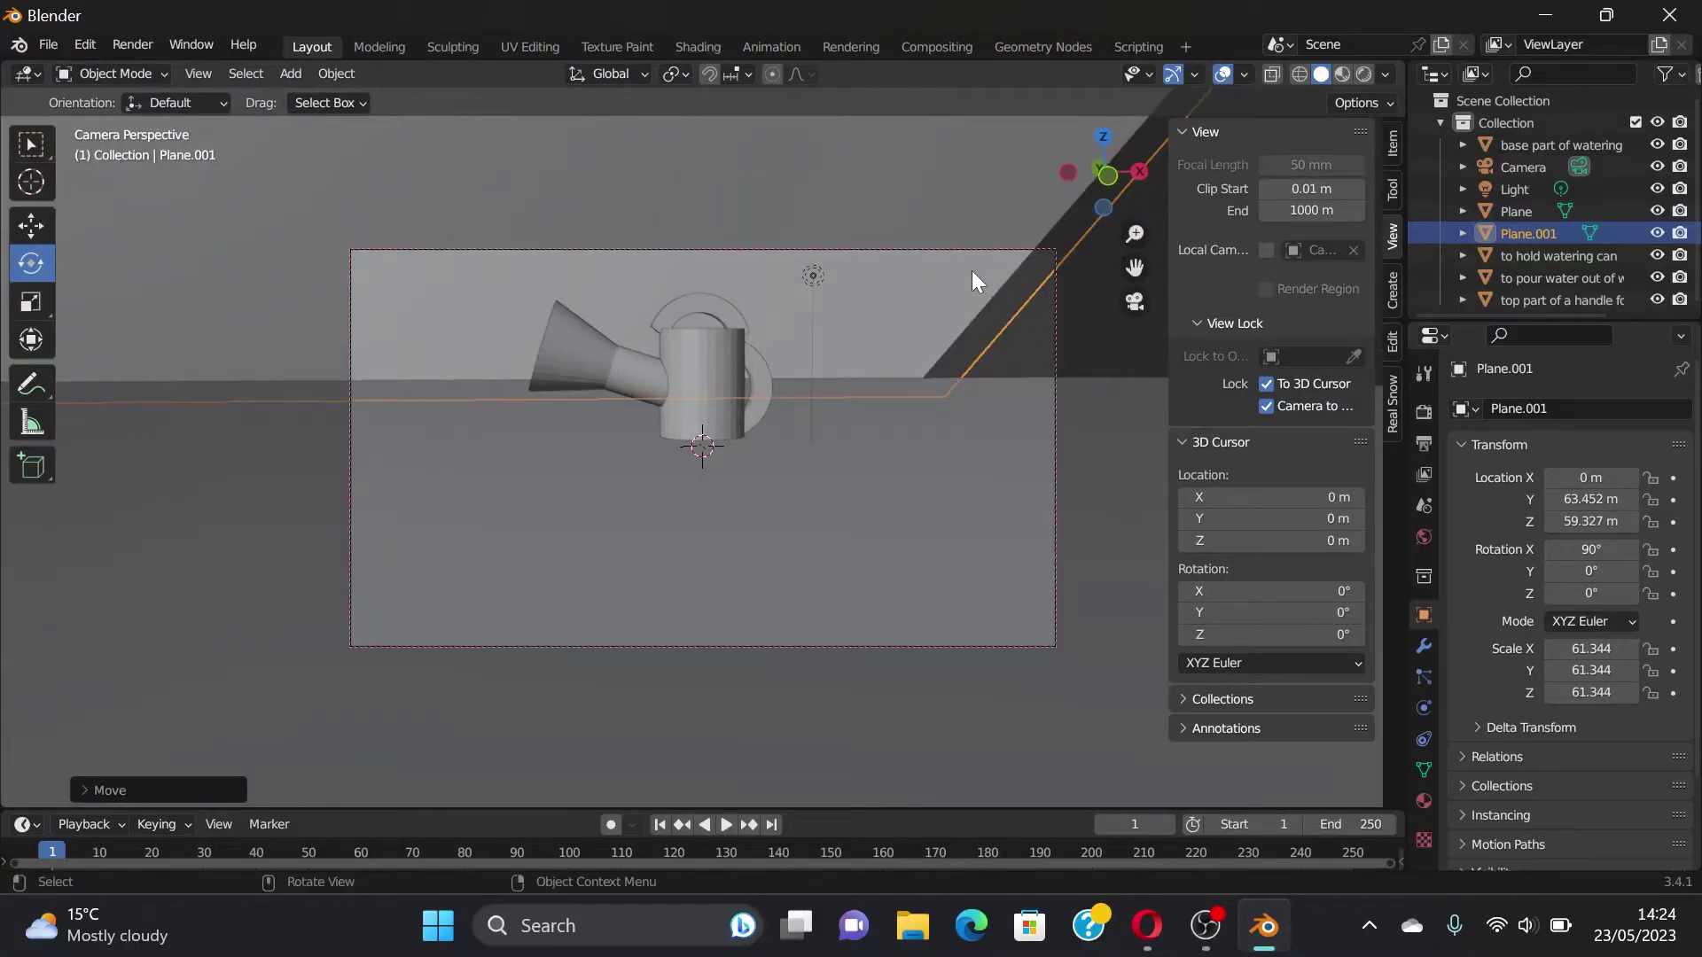
Step: Tilt the backdrop plane back to 73.7° around the X axis
key(r)
key(x)
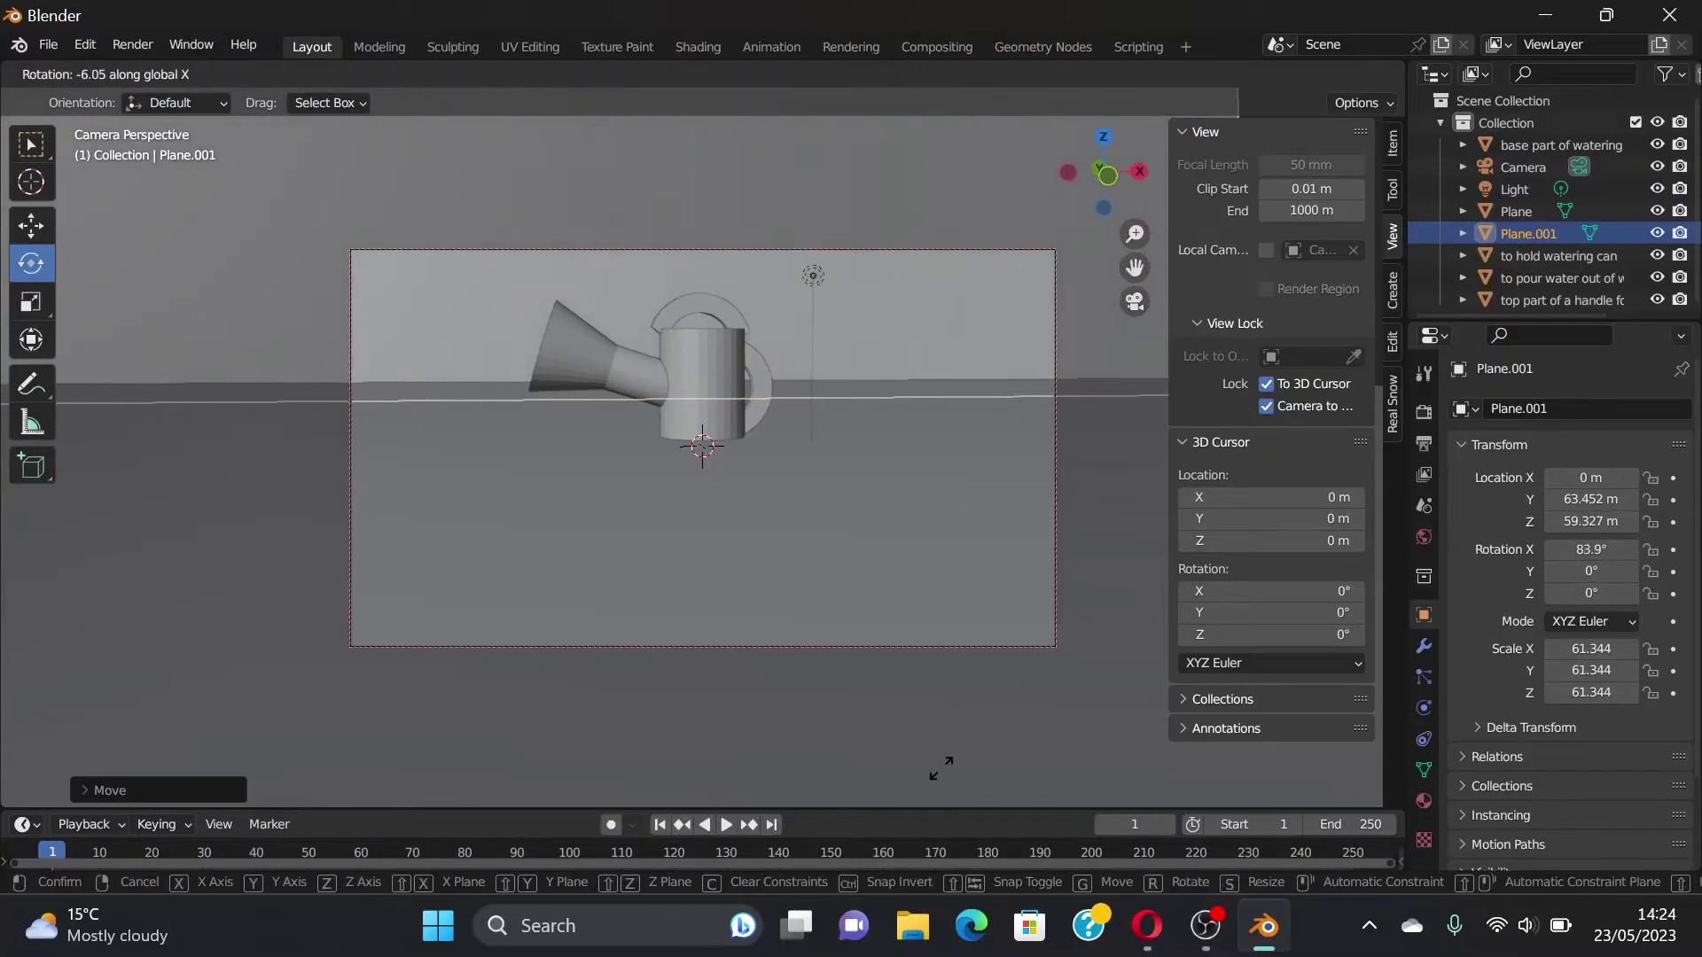
click(921, 658)
Step: Reframe the camera to center the watering can and switch to Material Preview shading
mouse_move(922, 658)
middle_down()
mouse_move(860, 694)
mouse_move(895, 698)
mouse_move(893, 674)
middle_up()
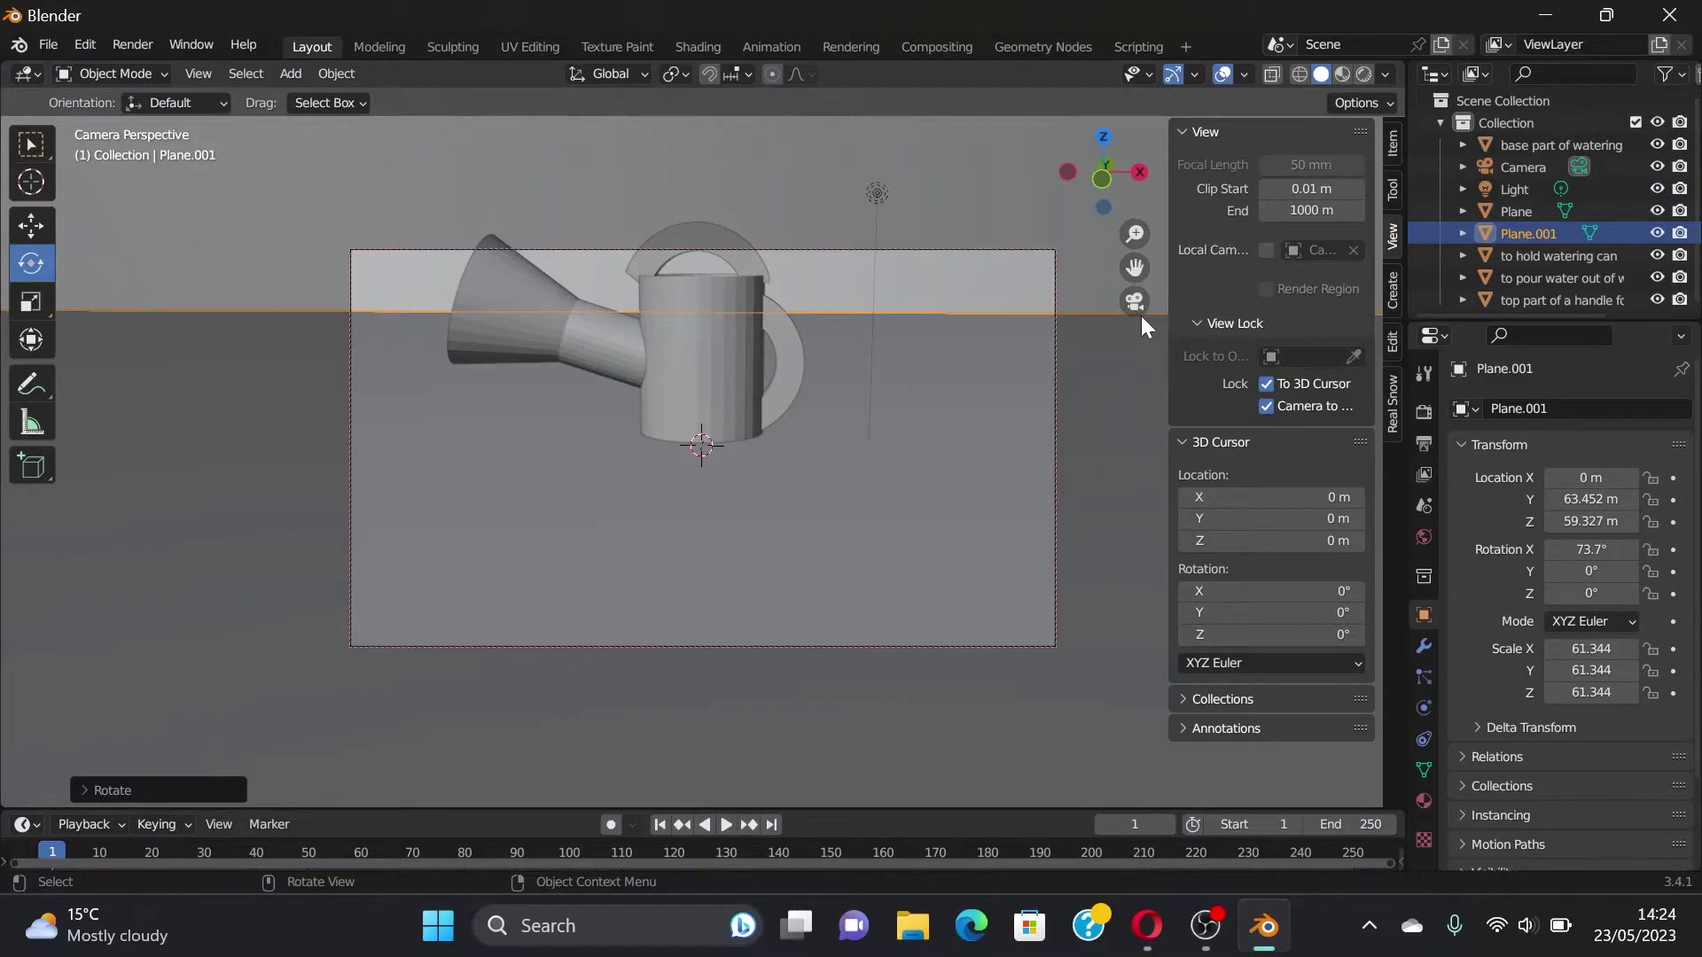
drag(1136, 267, 1144, 346)
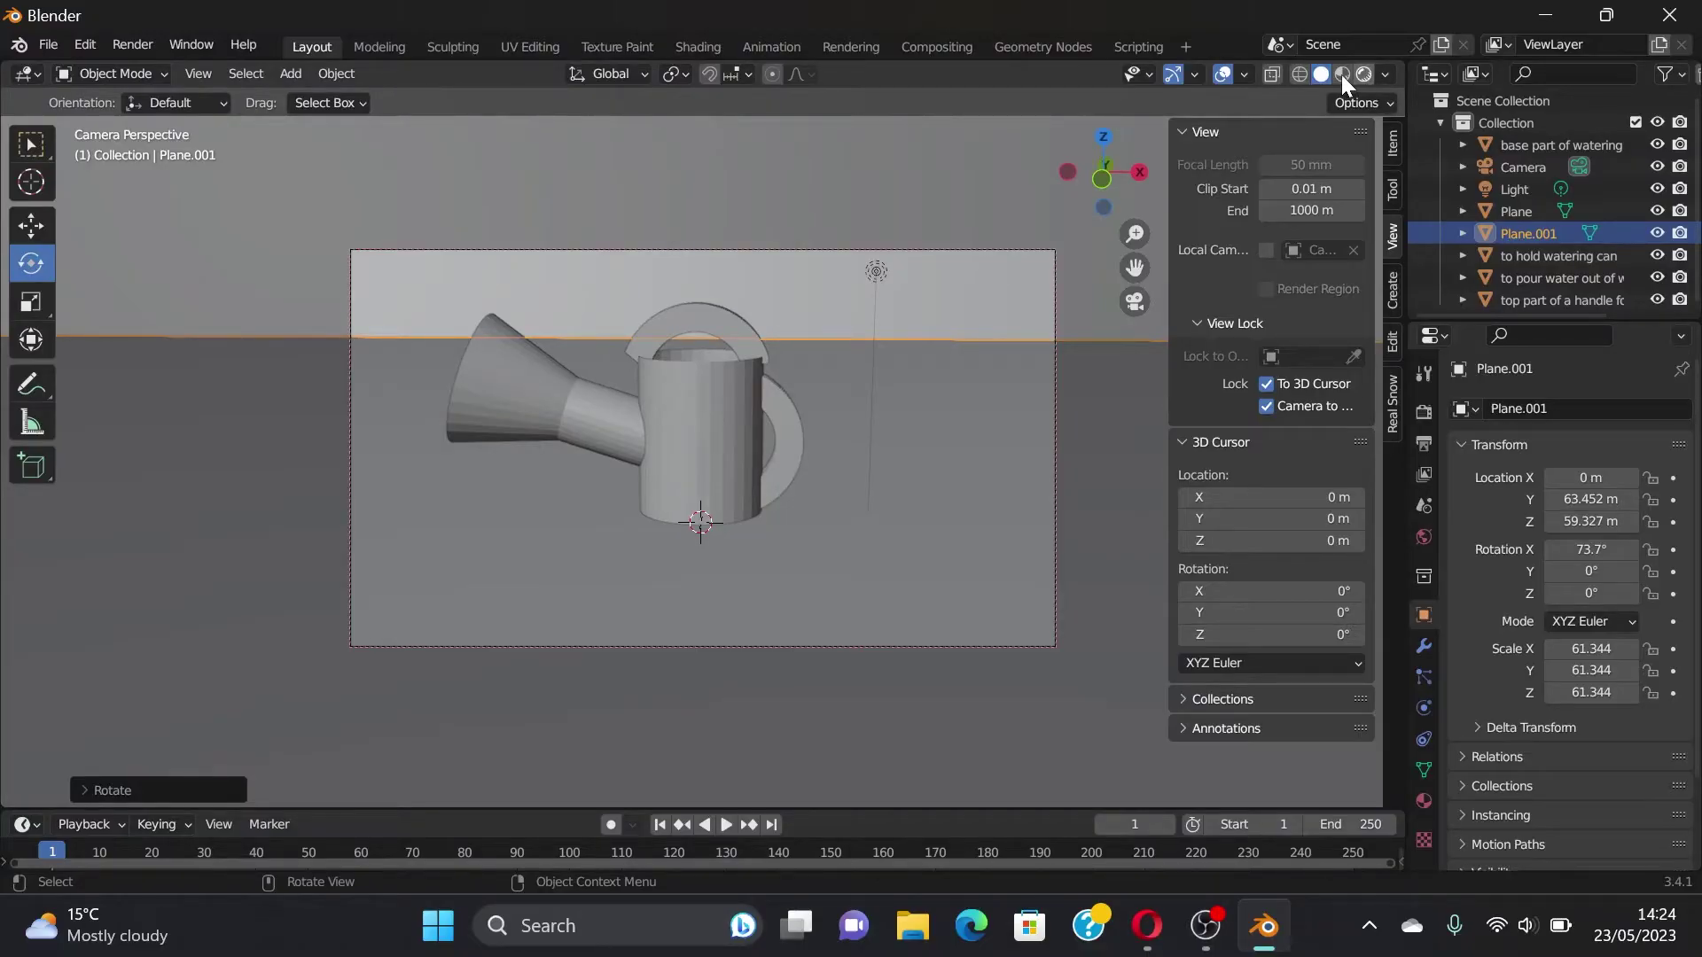
click(1342, 75)
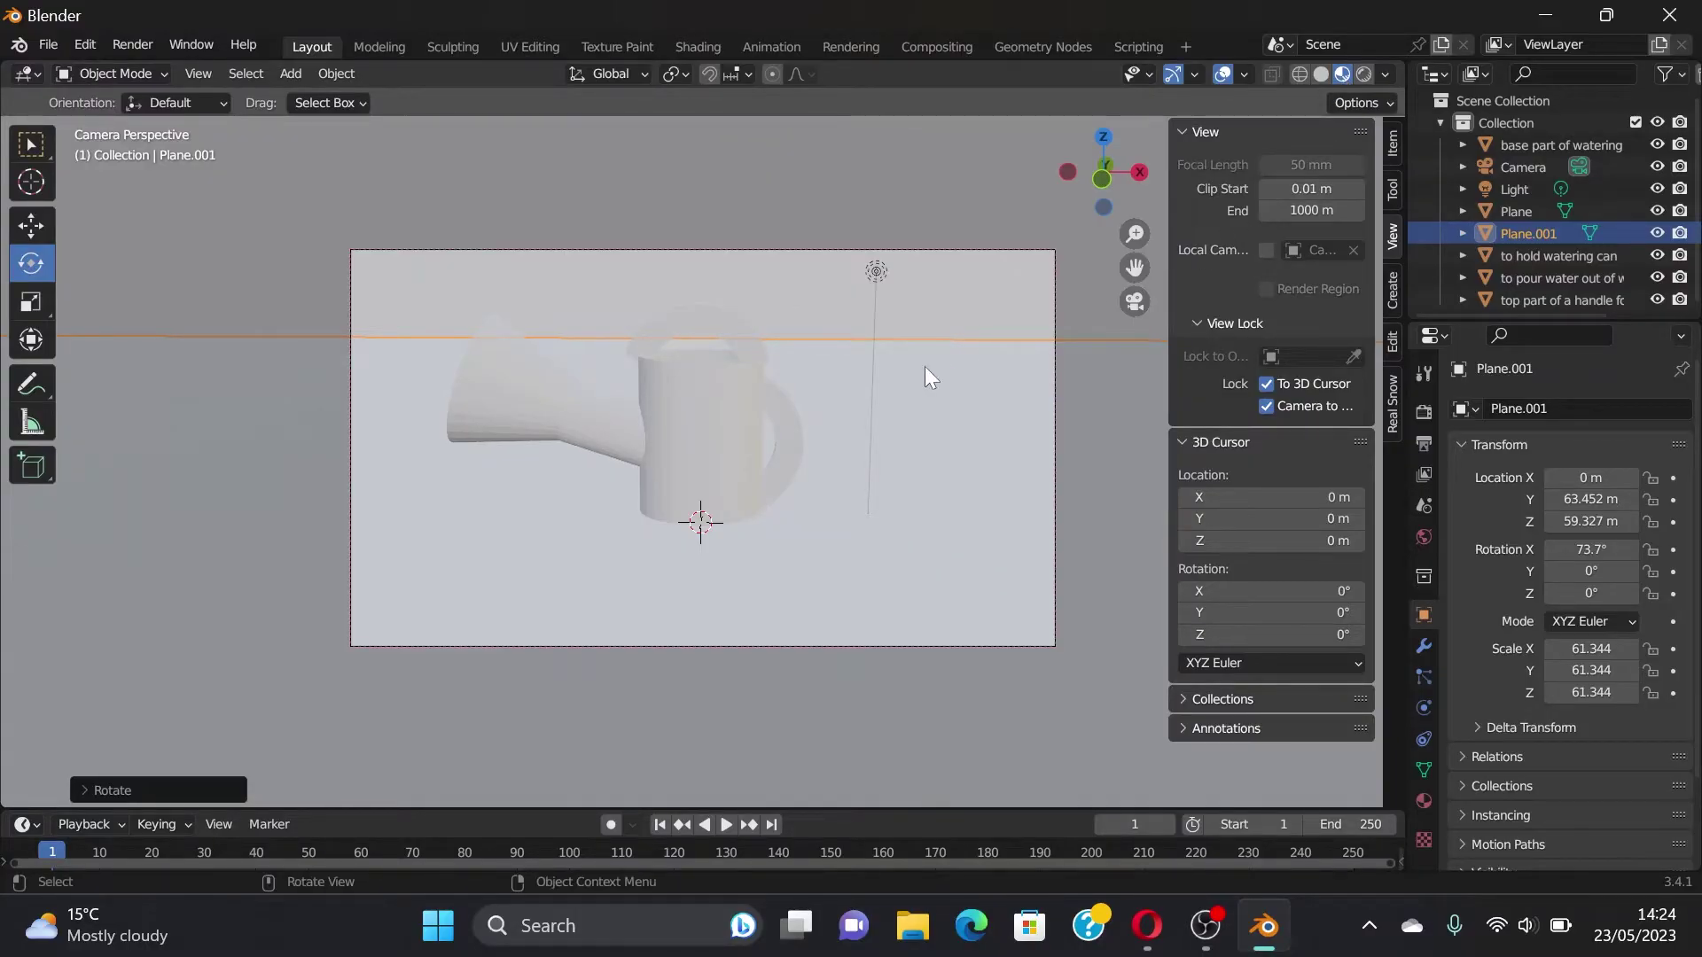
Step: Switch the viewport to Rendered shading and nudge the light to a slightly new position
key(z)
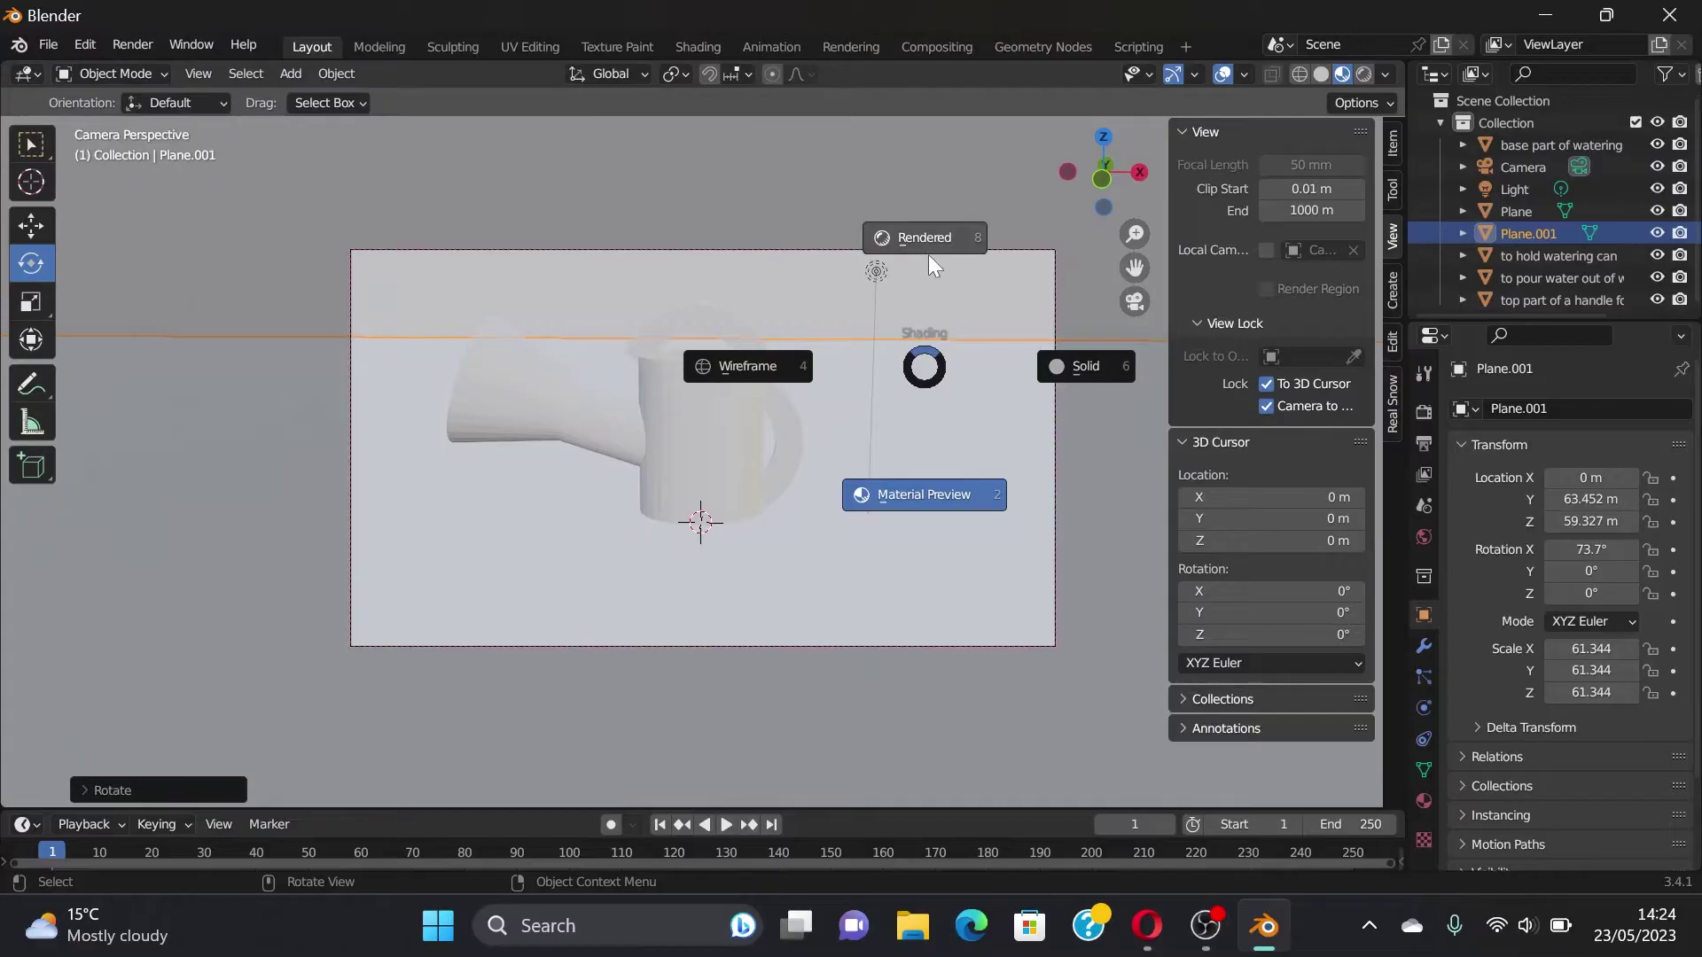
click(928, 256)
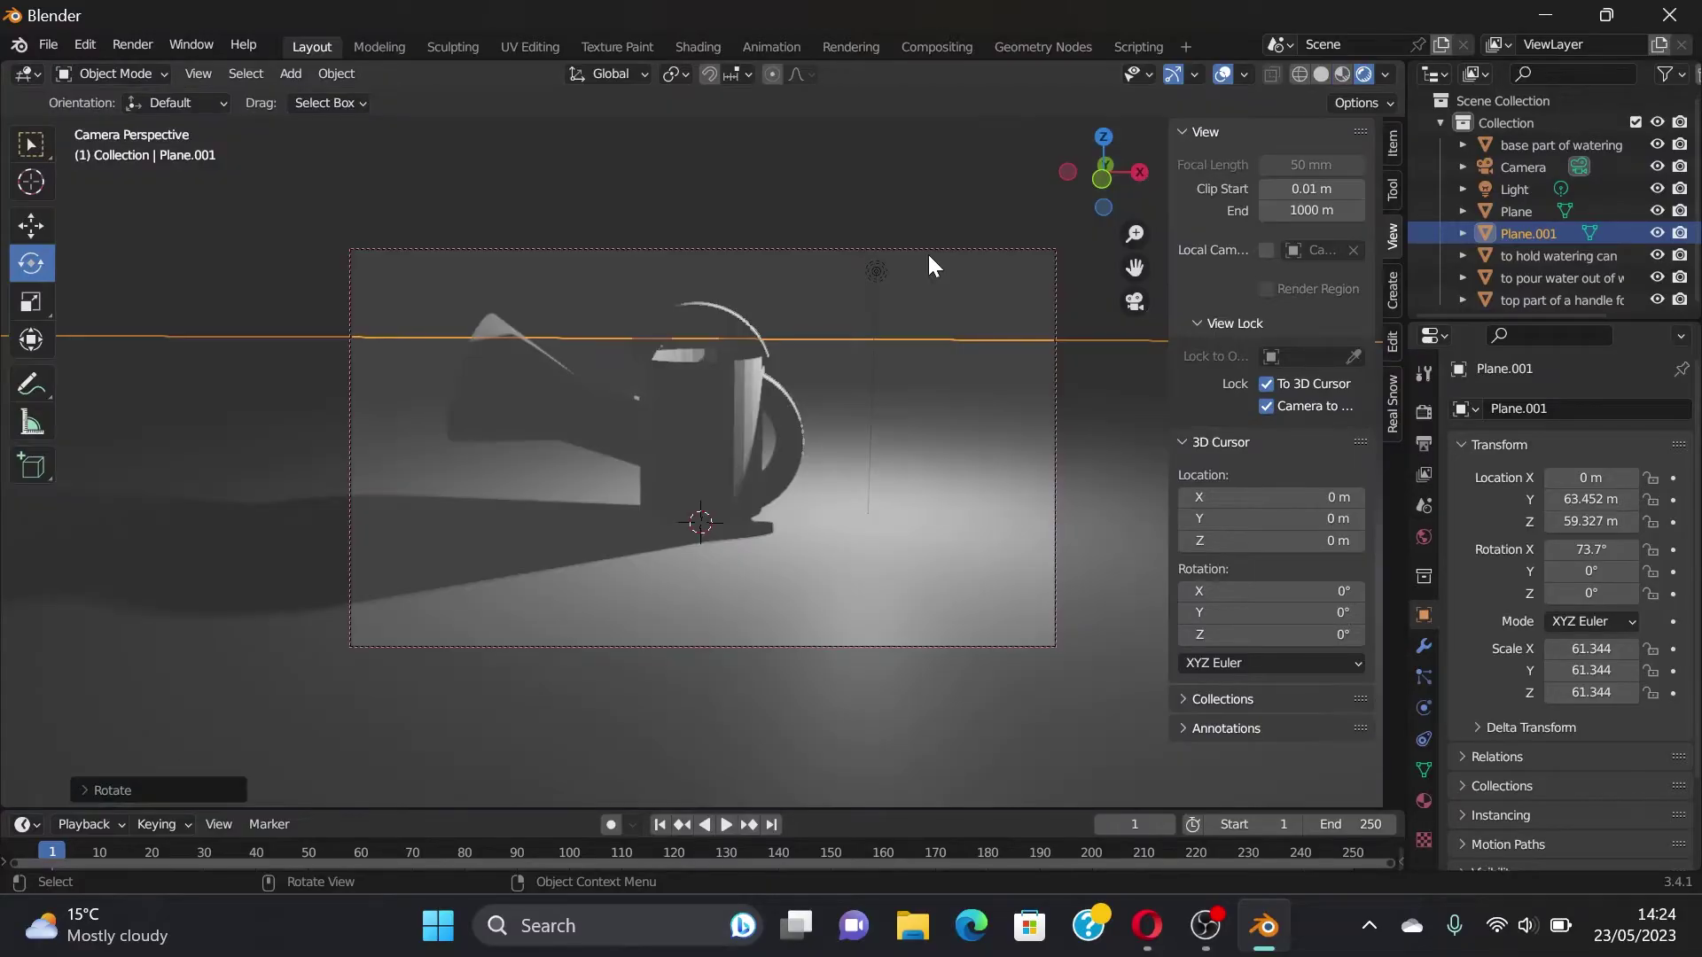
click(870, 269)
key(g)
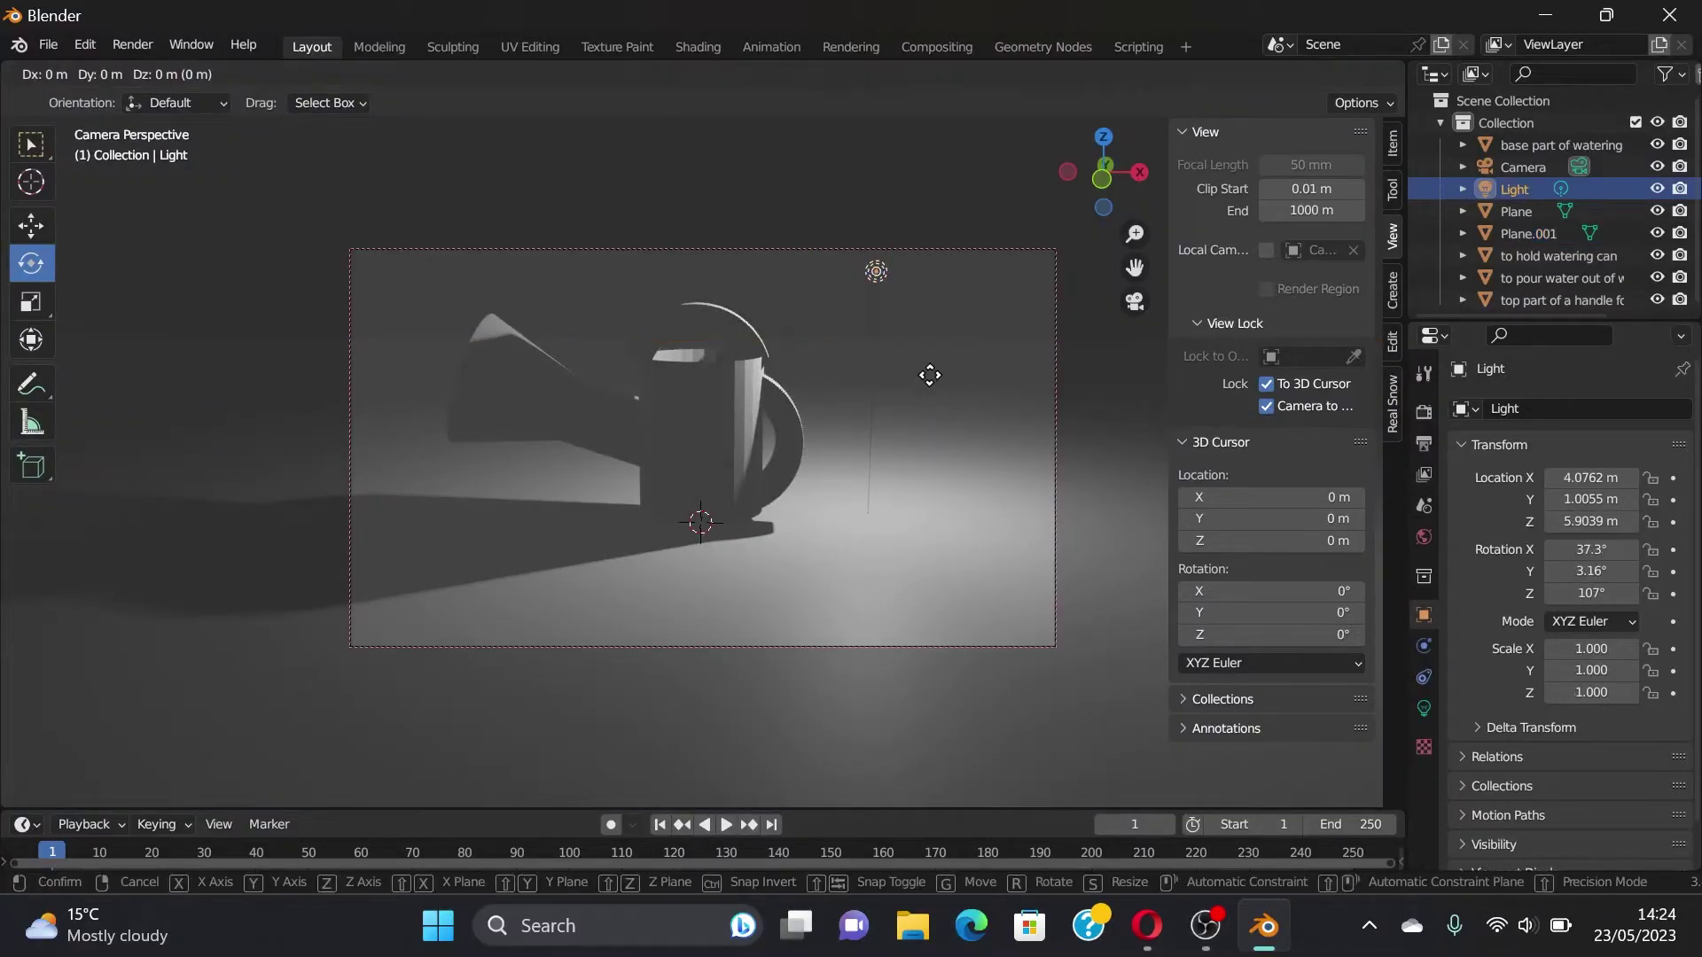
click(929, 374)
click(744, 441)
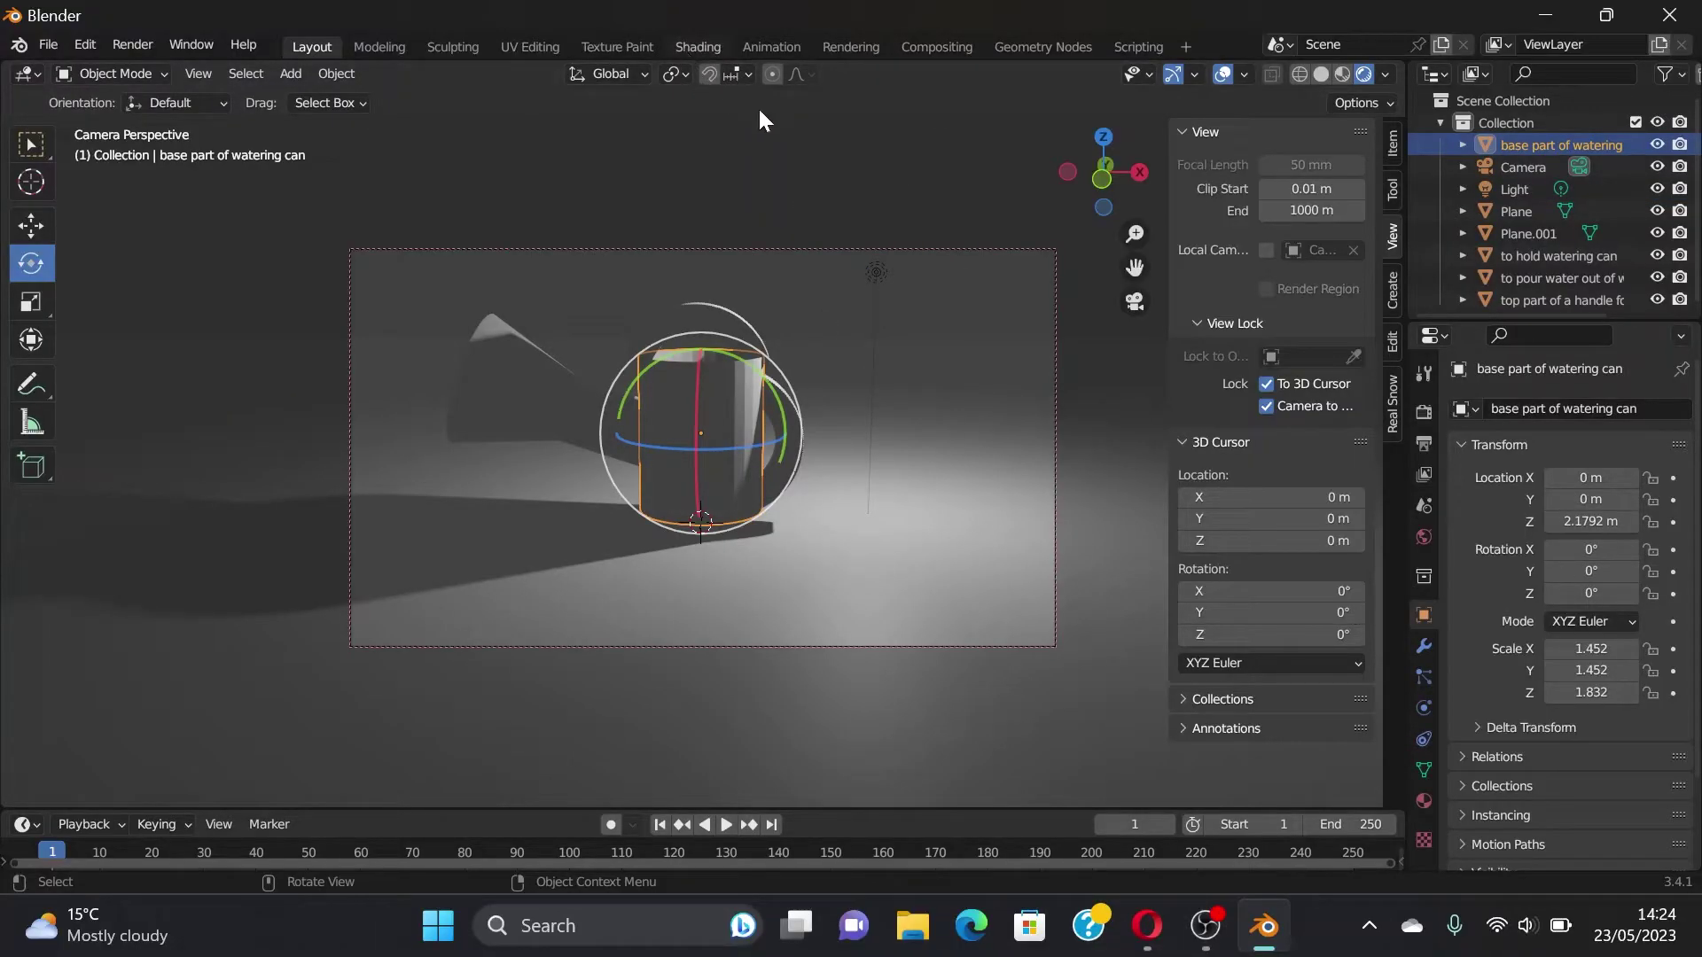
Step: Create a new material for the can base named 'colour of watering can'
key(ctrl+Page_Down)
key(ctrl+Page_Down)
key(ctrl+Page_Down)
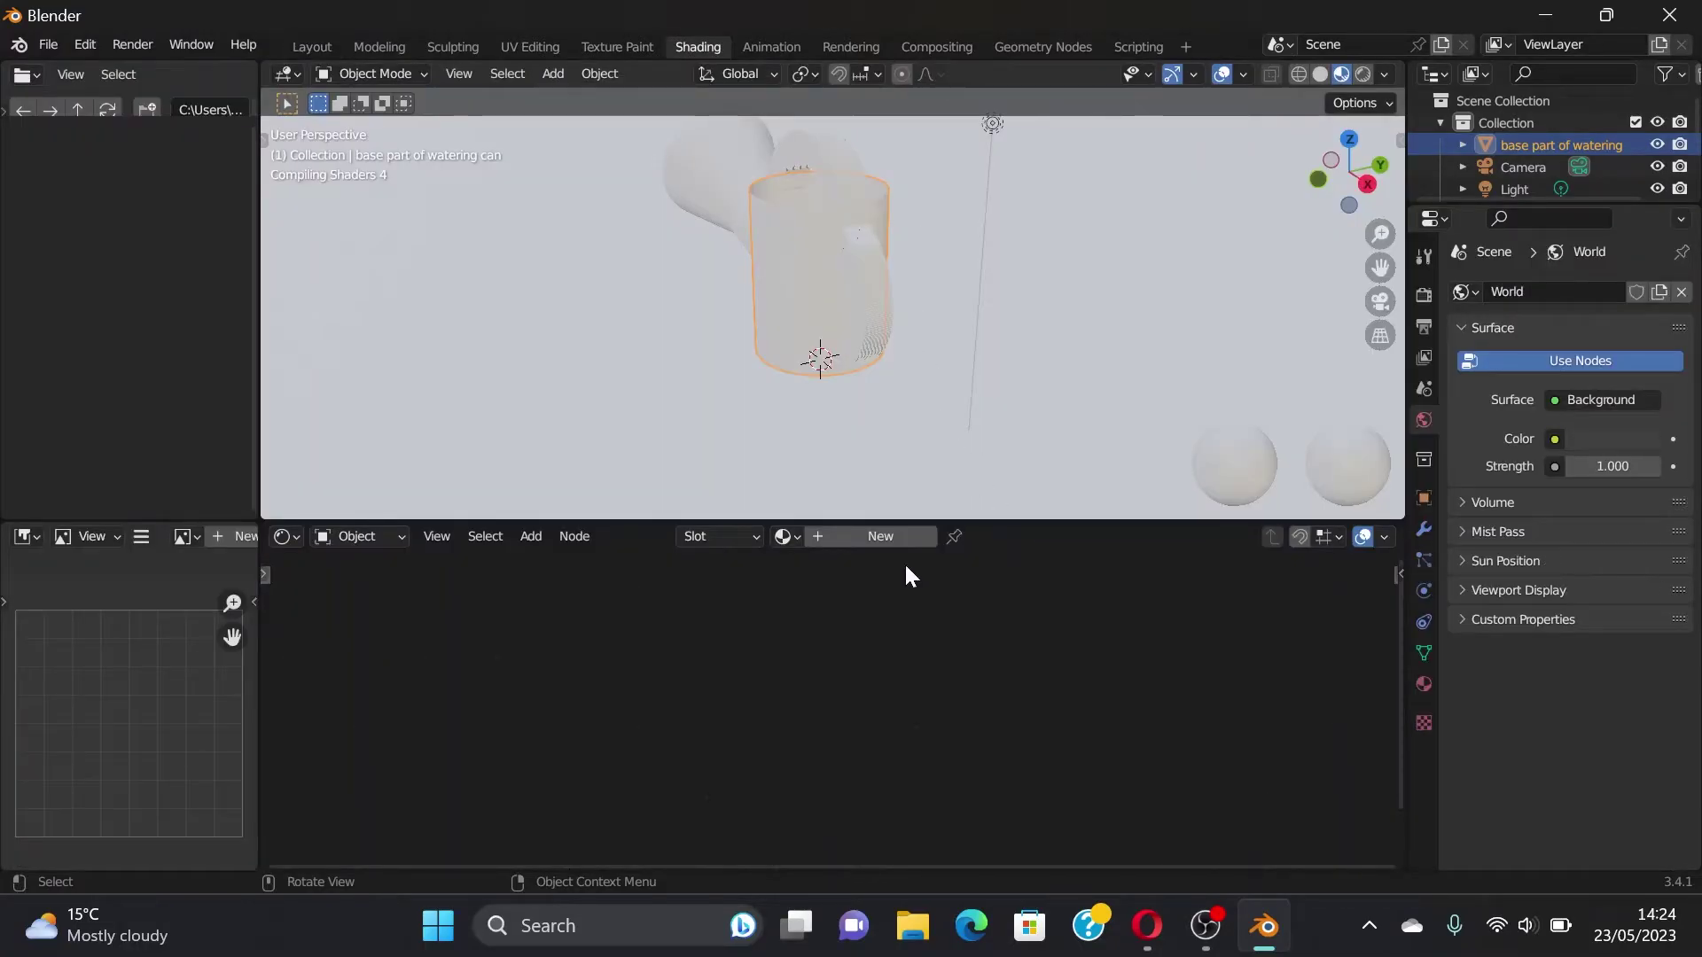
click(830, 541)
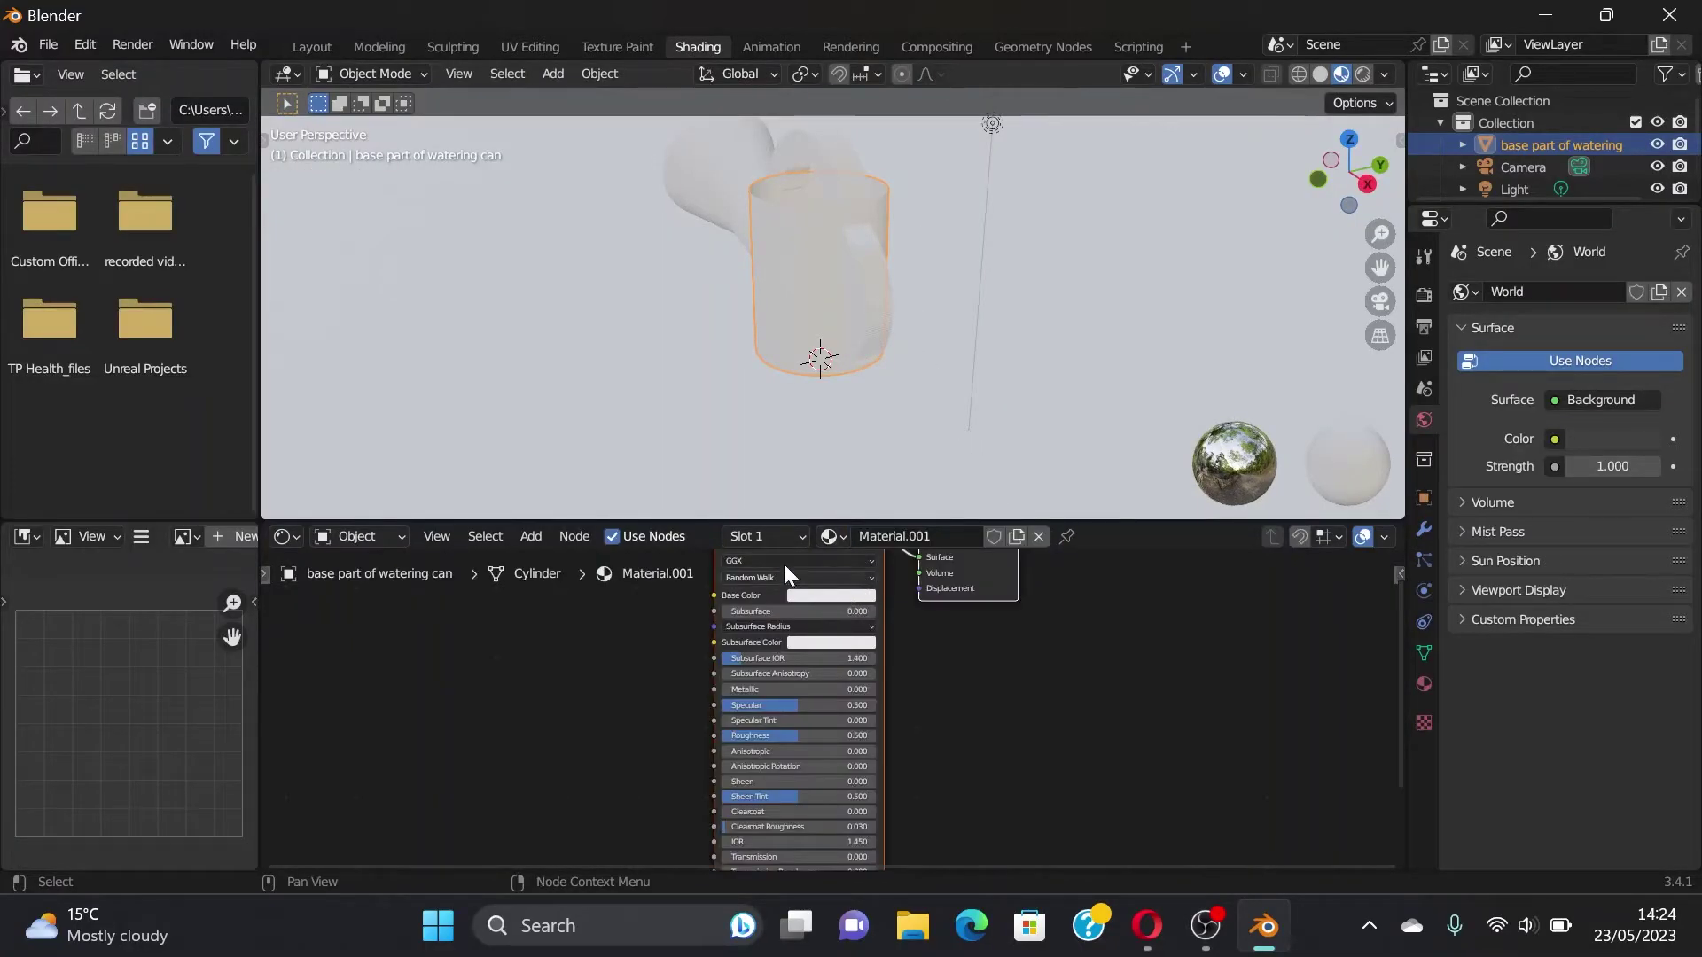
double_click(940, 537)
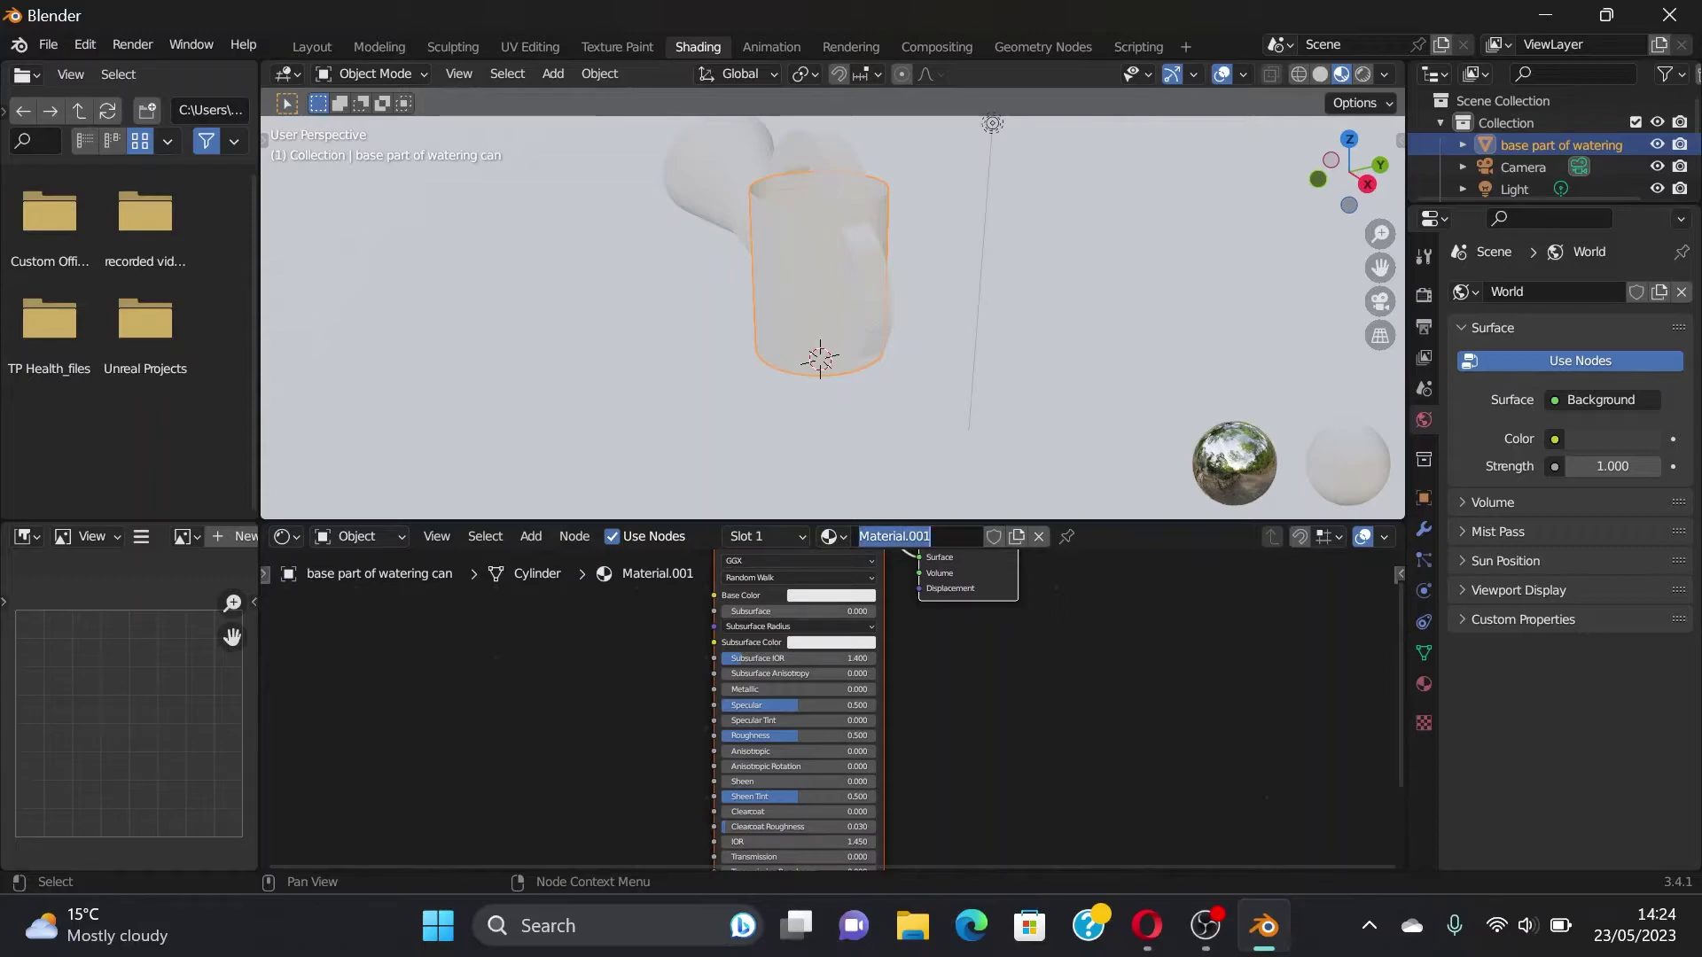
text(colo)
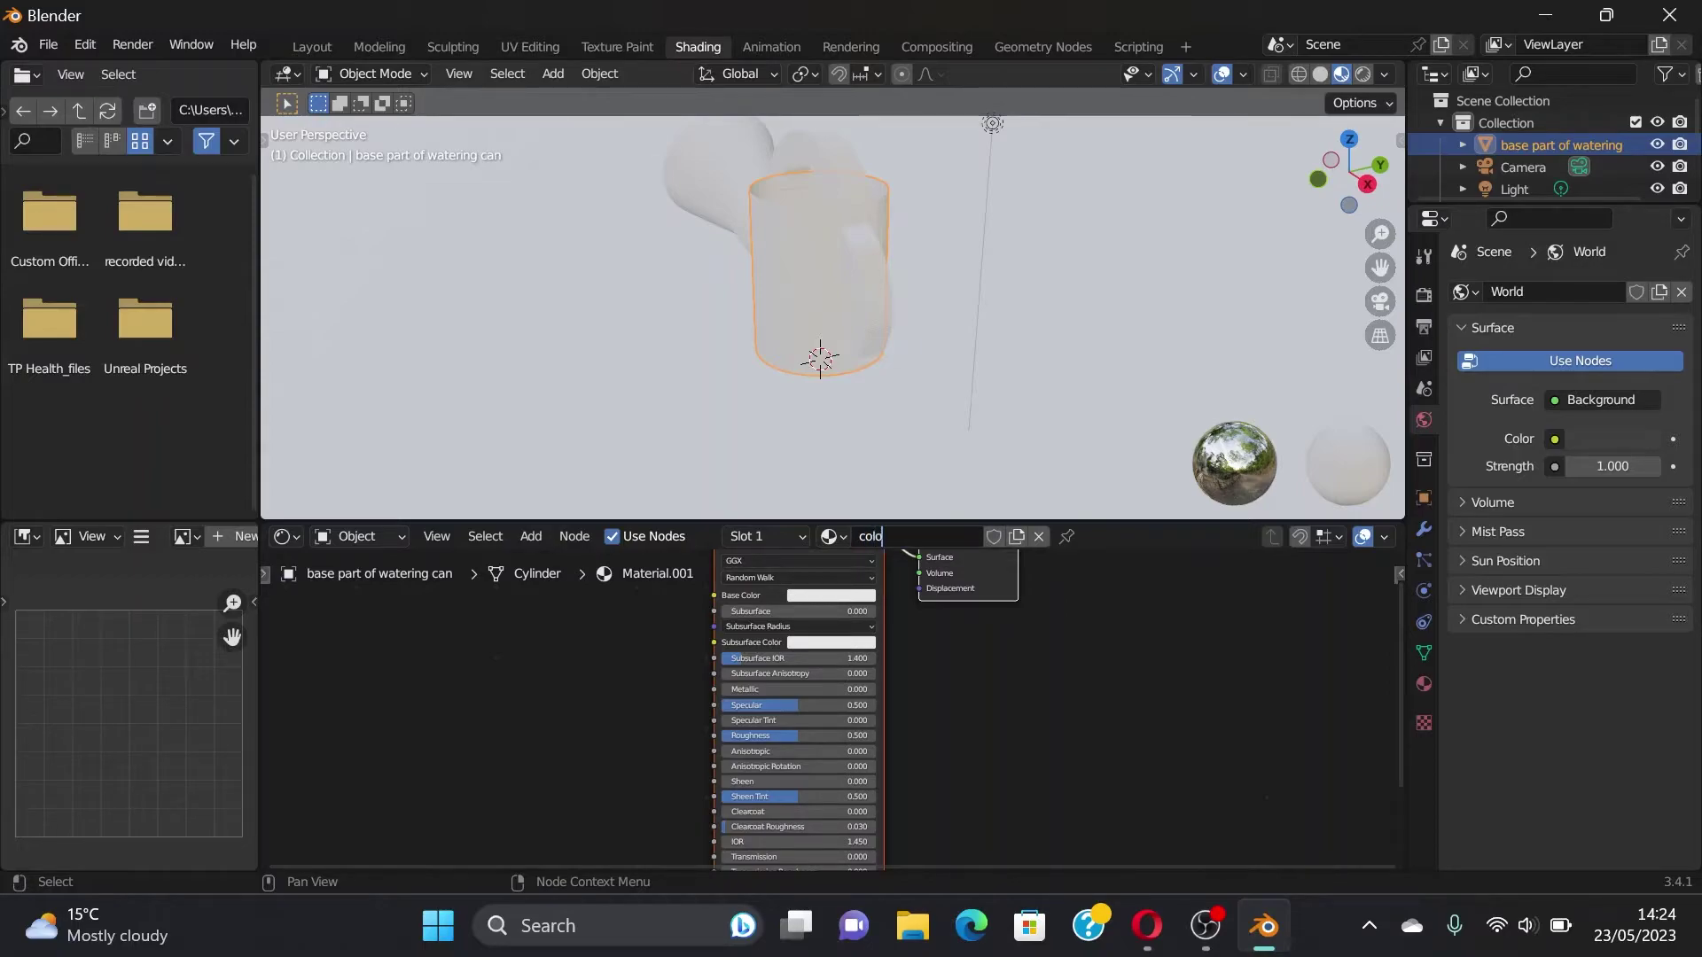
text(ur of wate)
text(ring and)
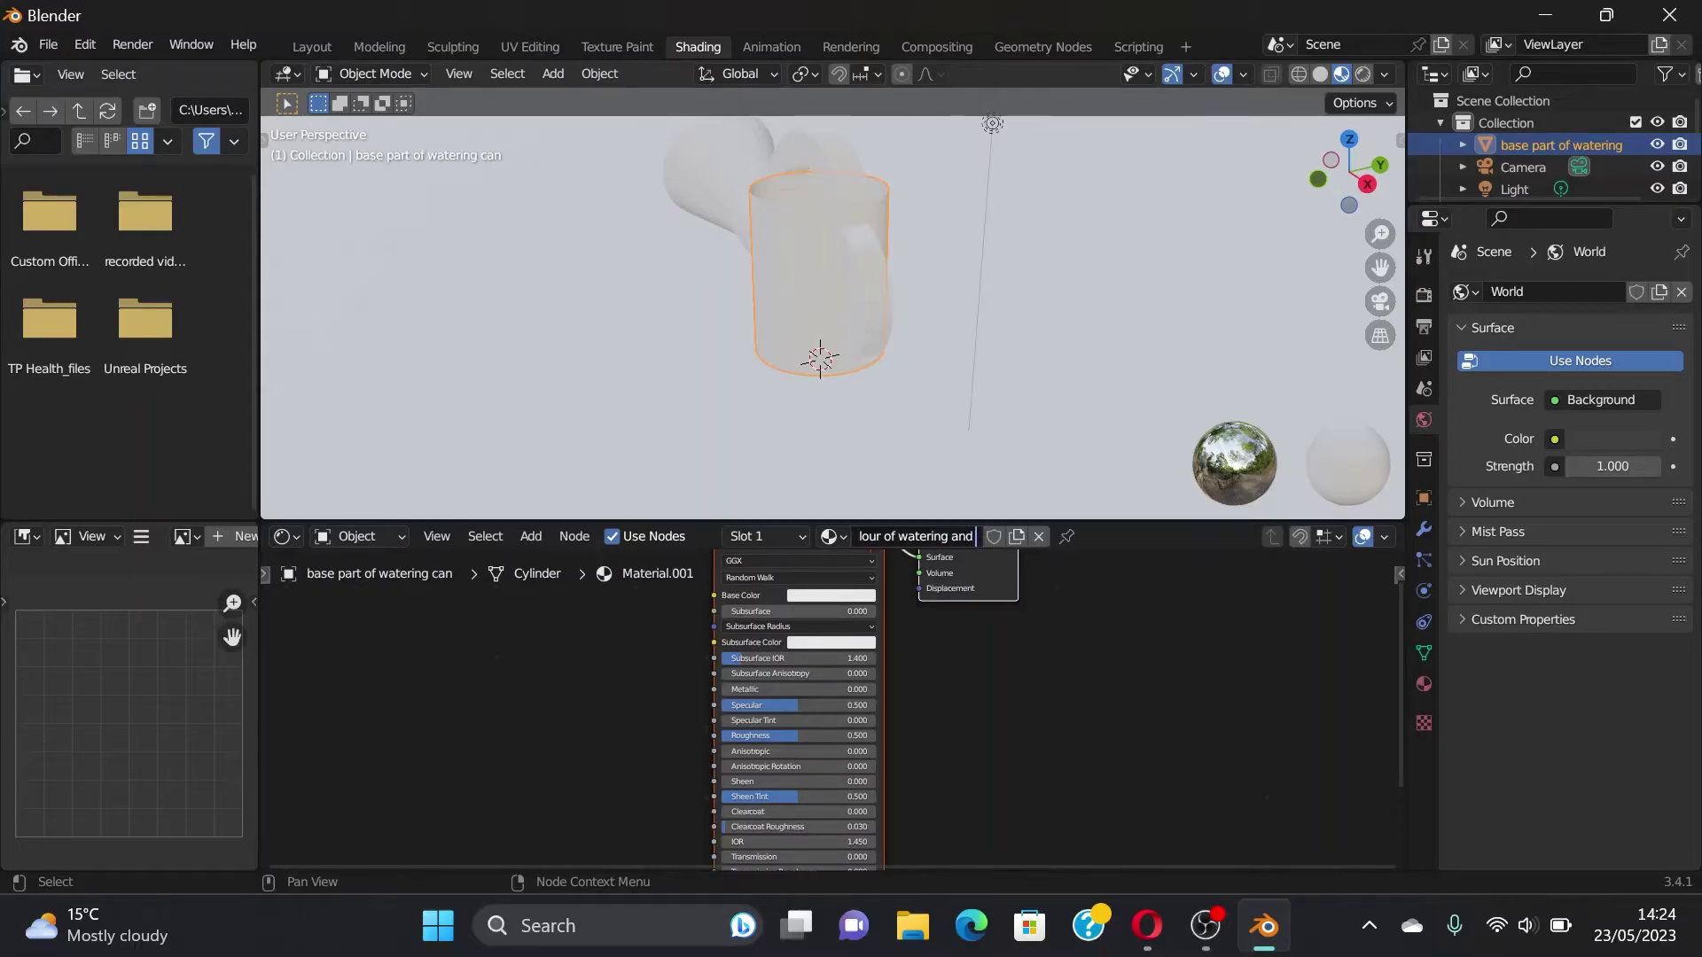
key(BackSpace)
key(BackSpace)
key(BackSpace)
text(c)
text(an)
key(Return)
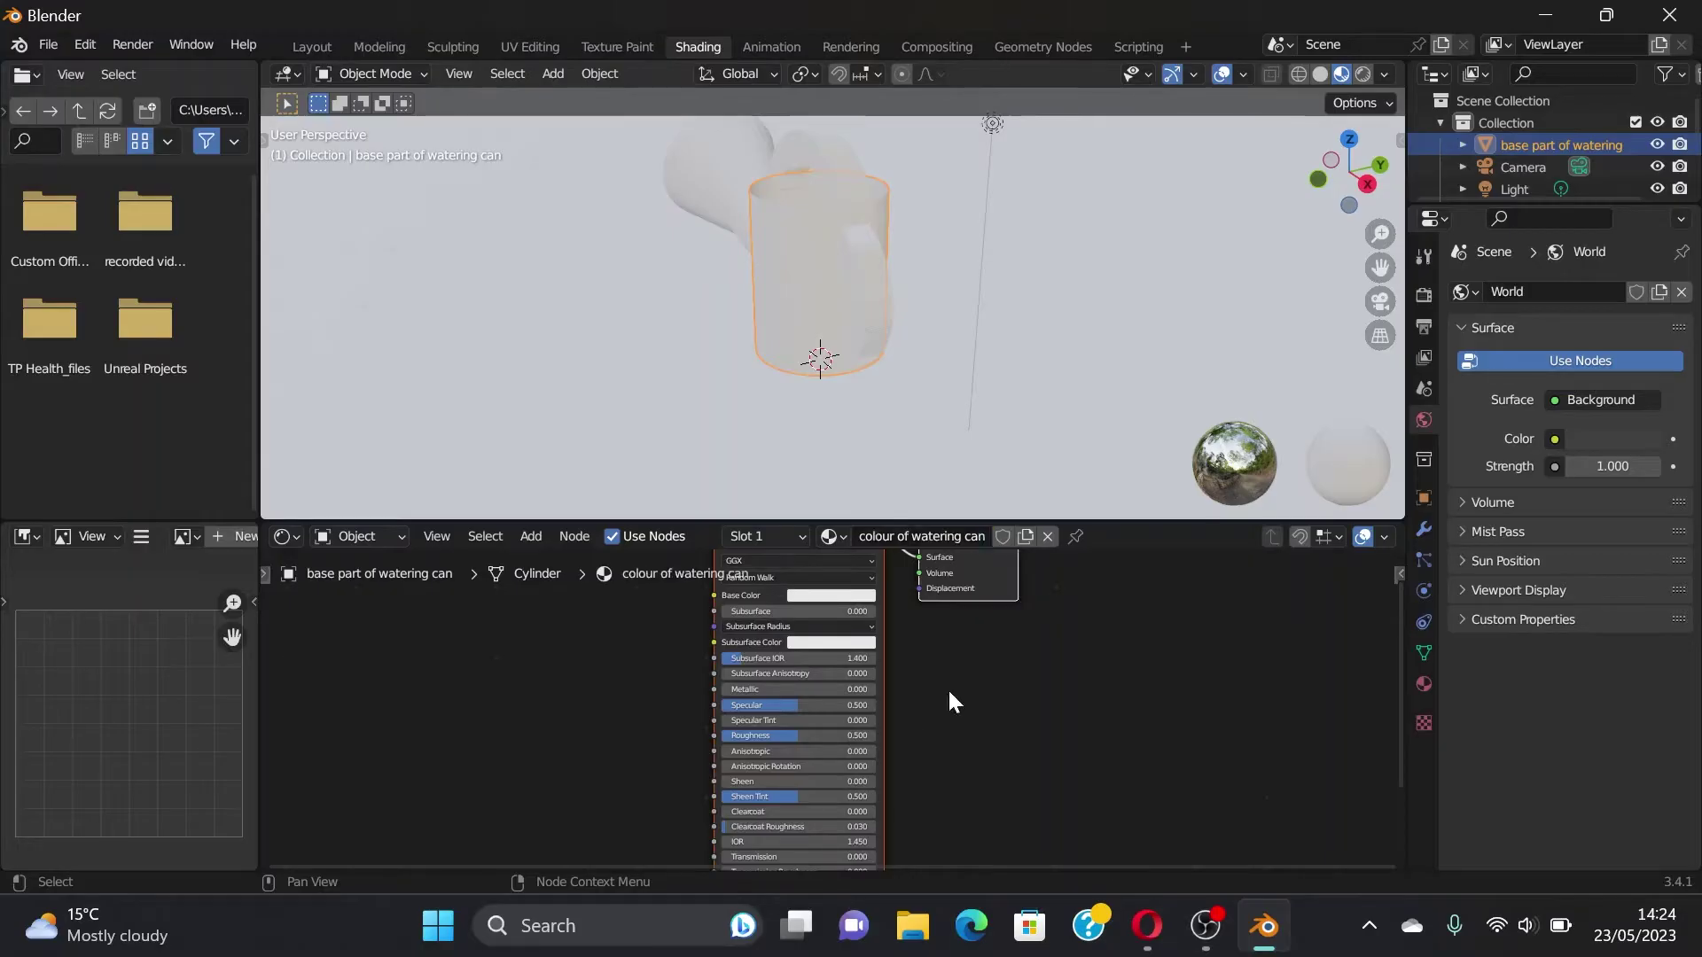
Step: Set the new material's base colour to teal
click(829, 594)
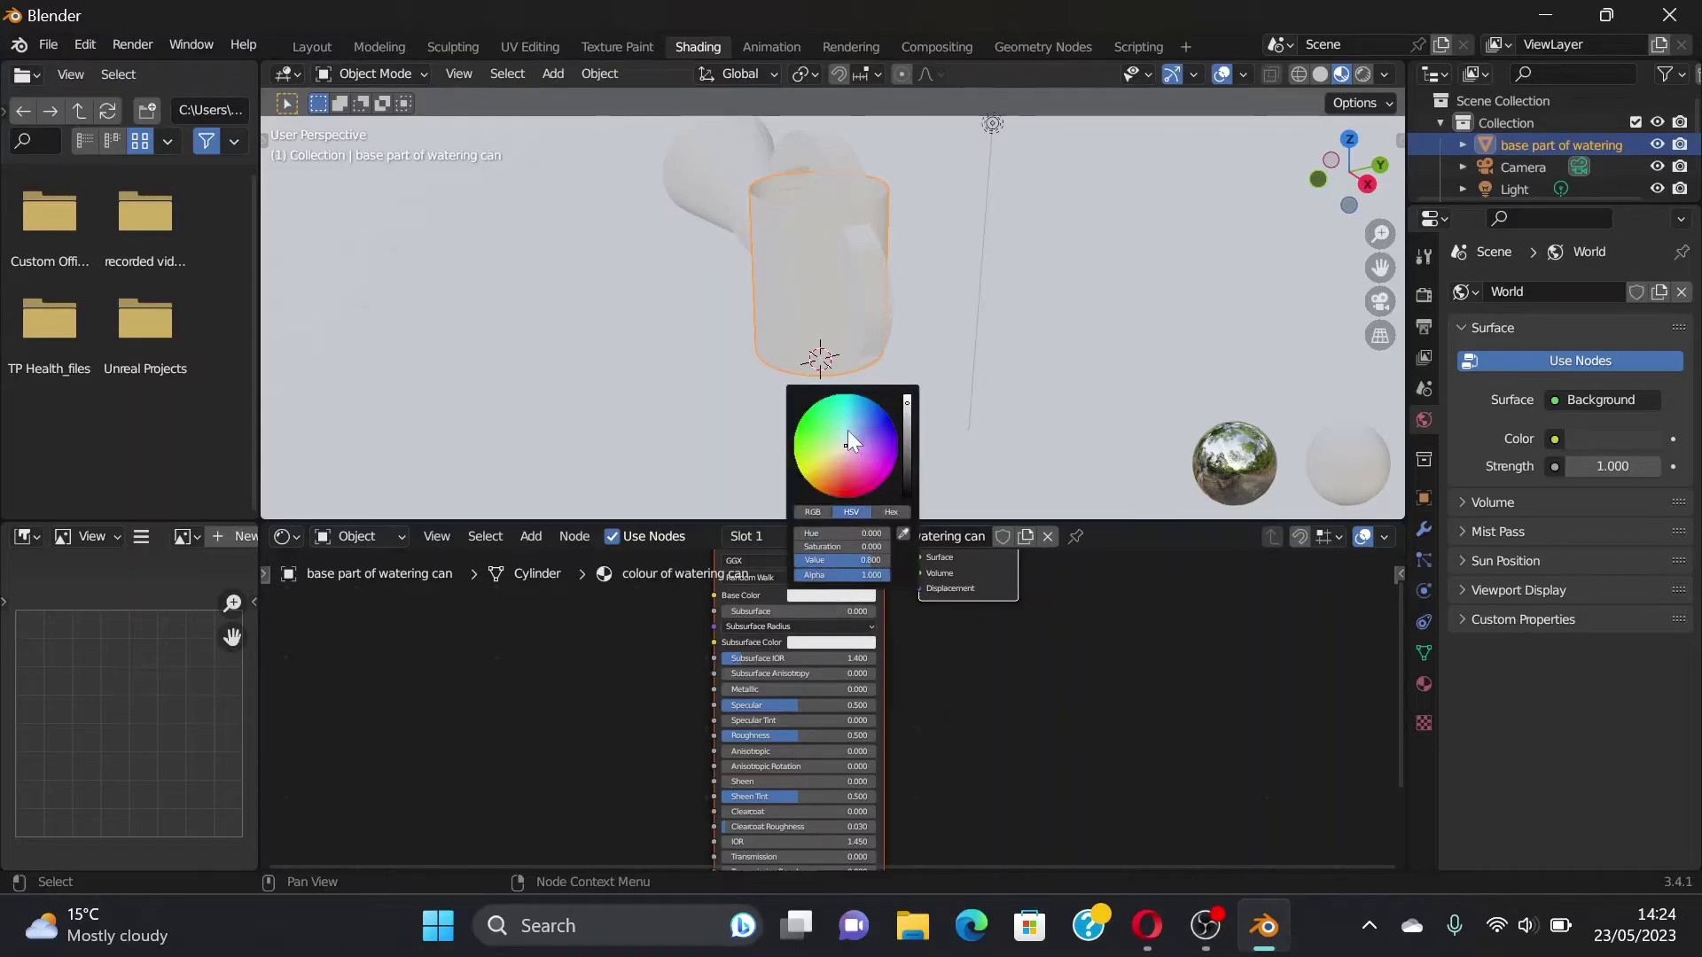
drag(847, 429, 845, 403)
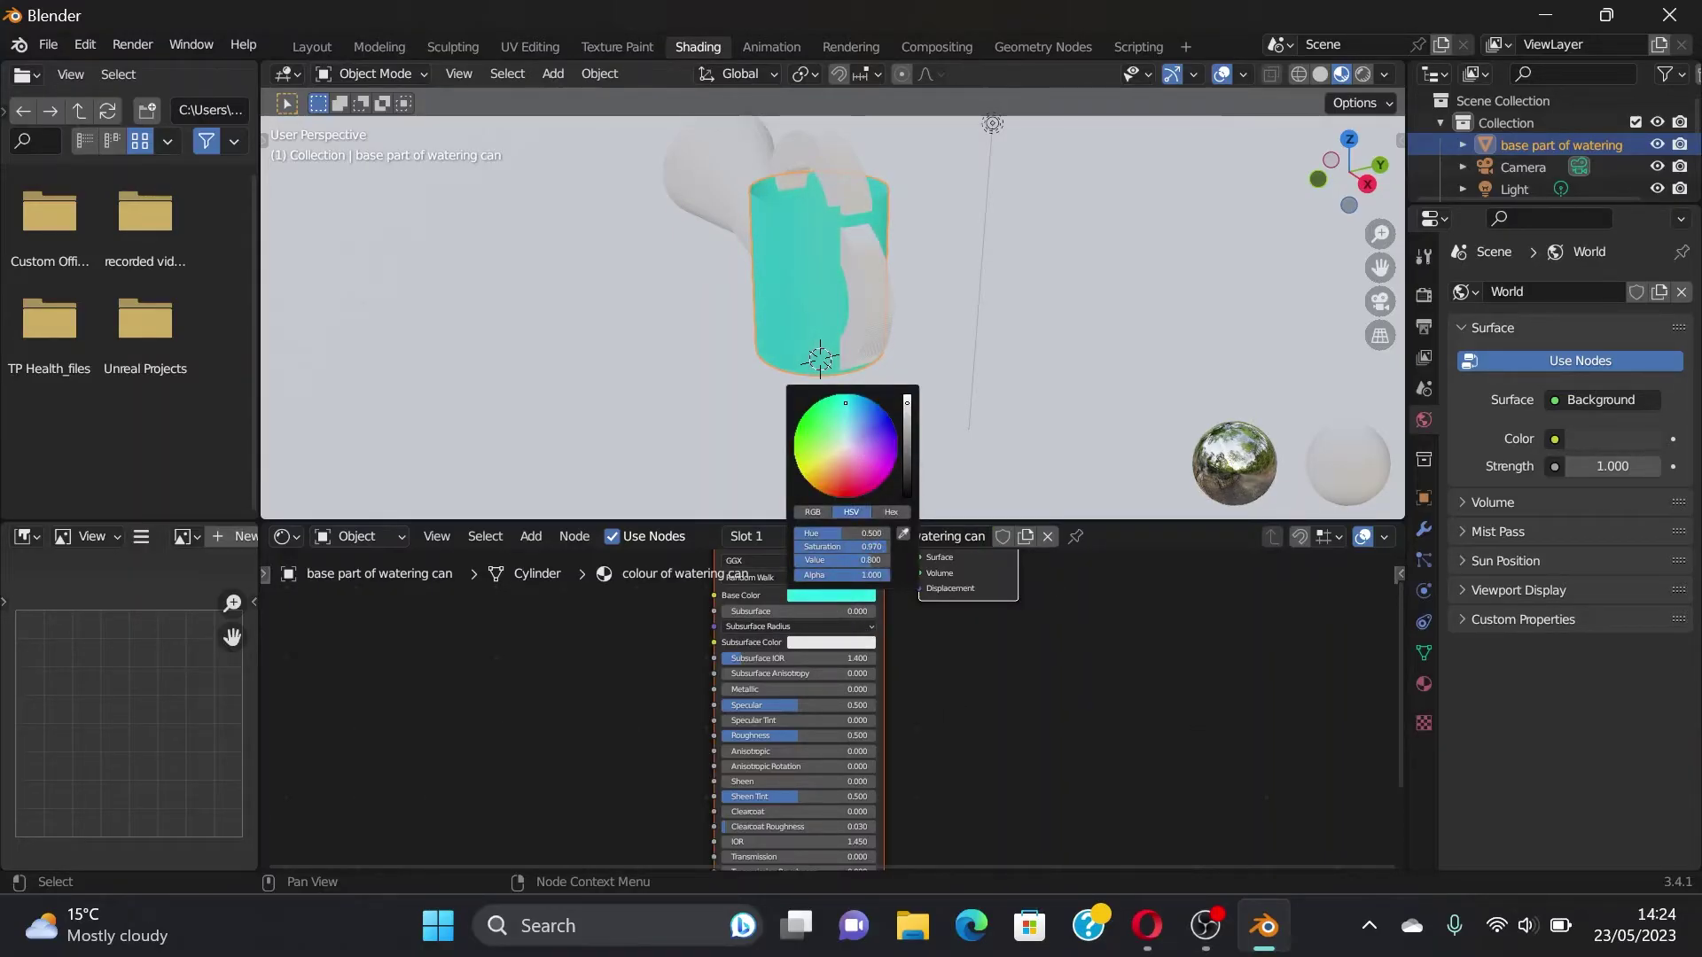
click(755, 212)
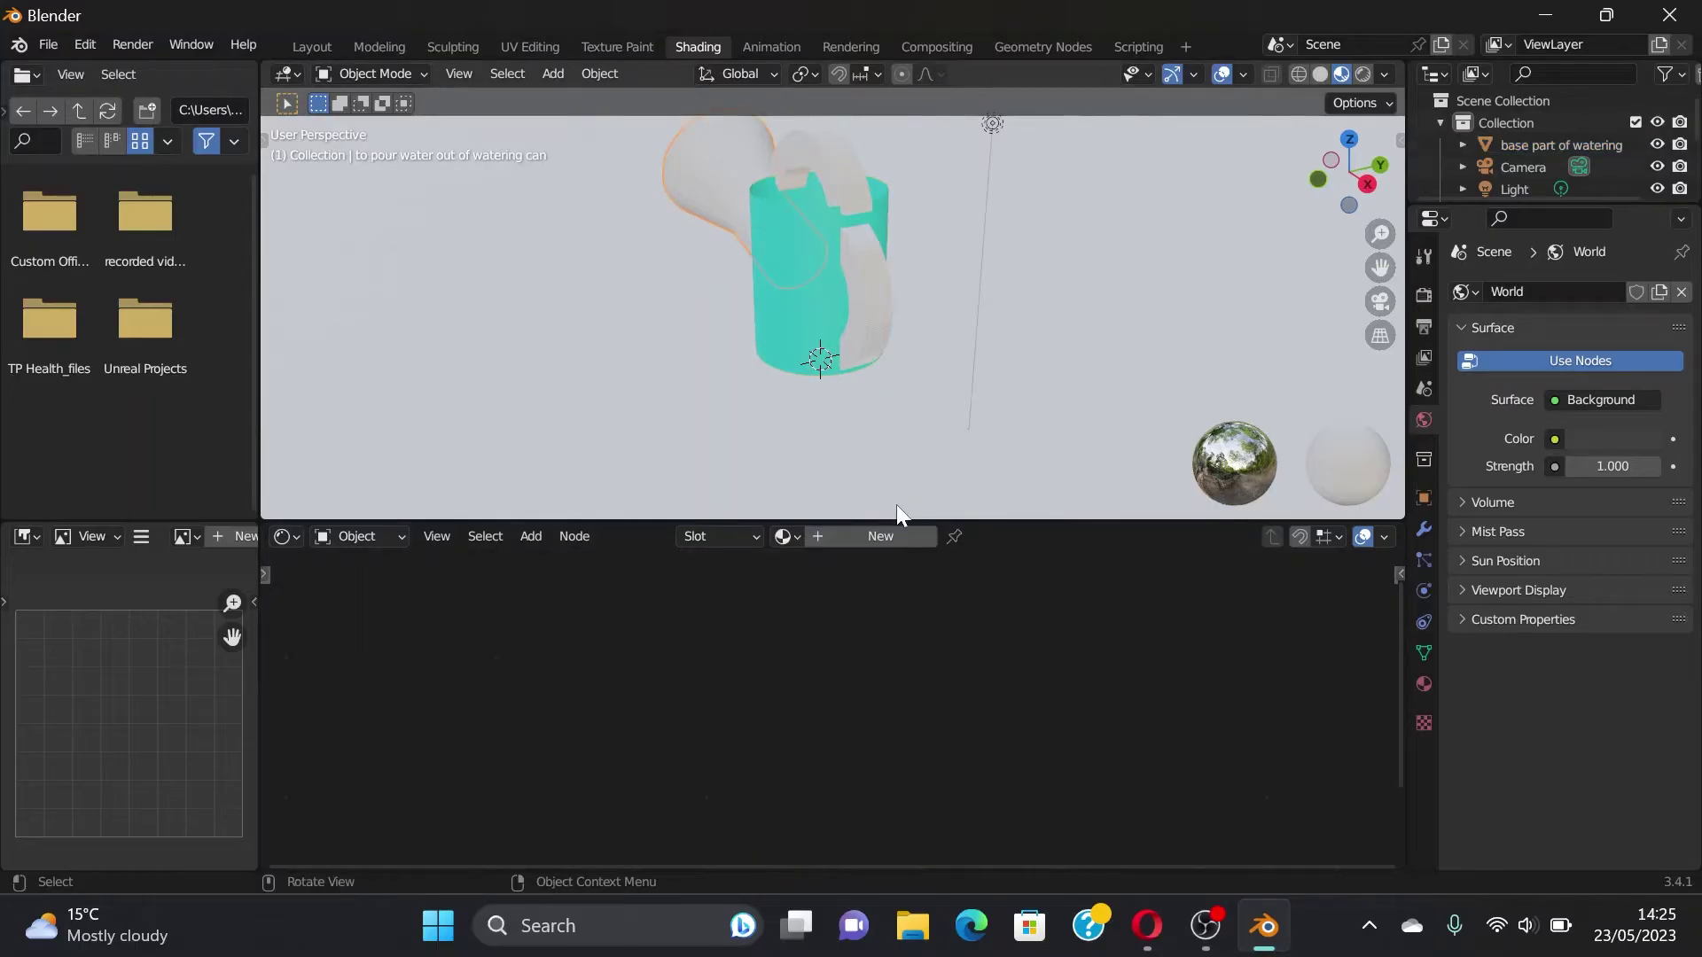
Step: Assign the existing teal 'colour of watering can' material to the spout
click(797, 535)
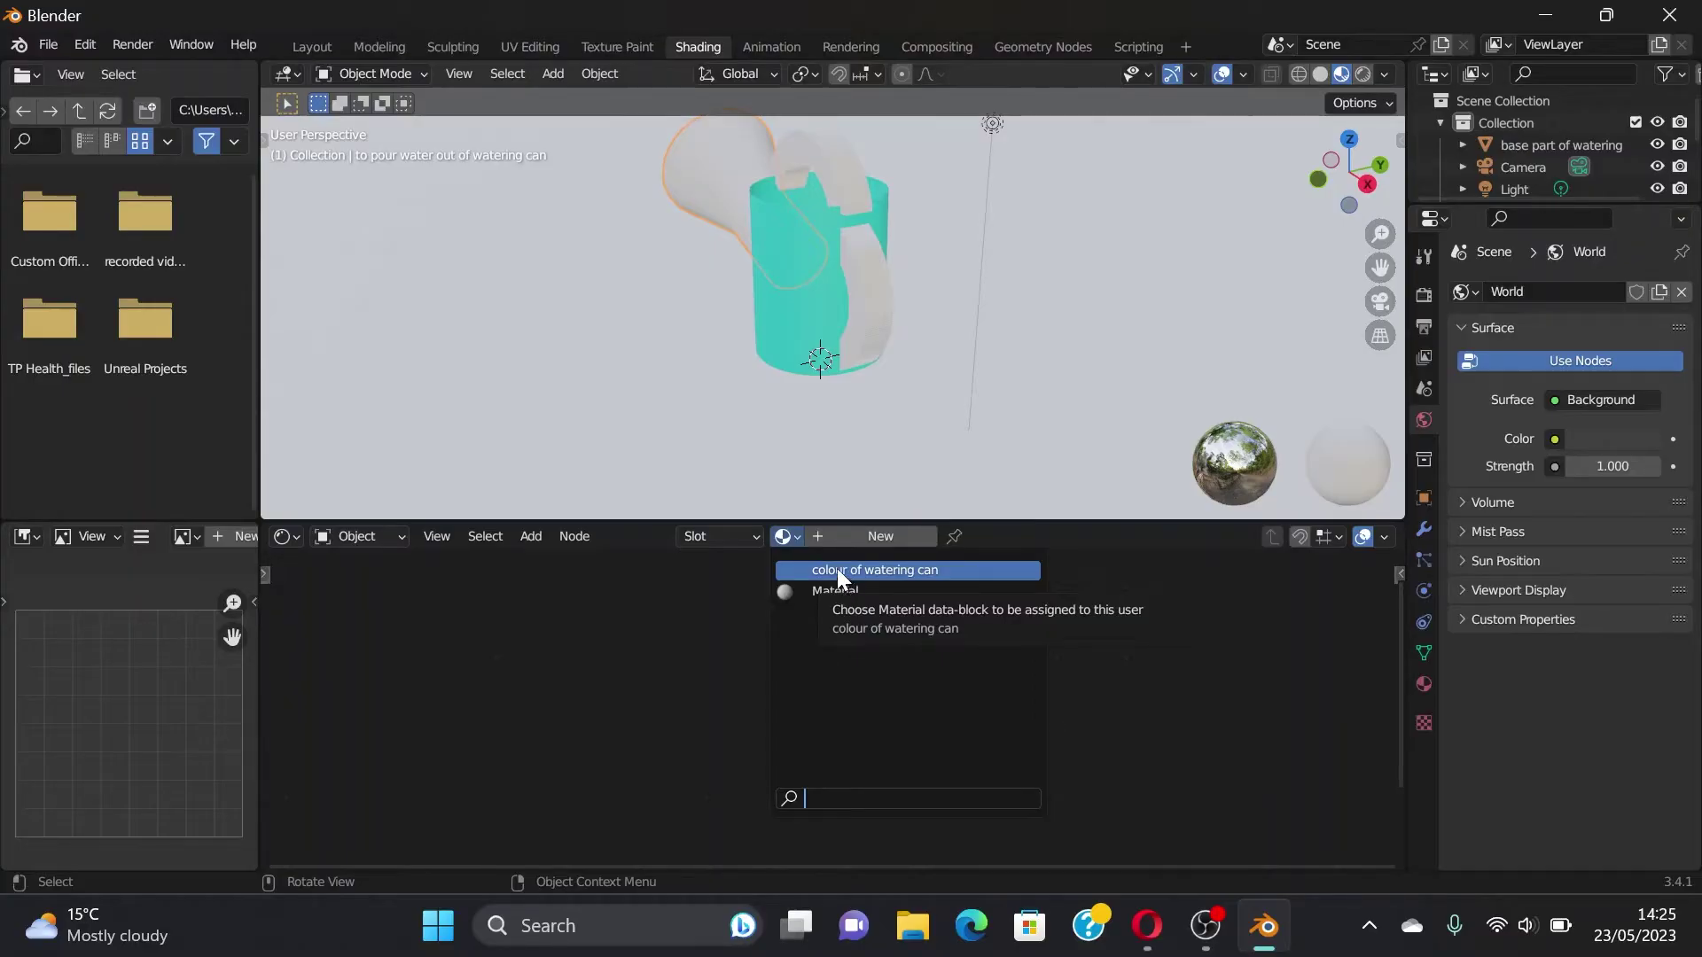
key(Return)
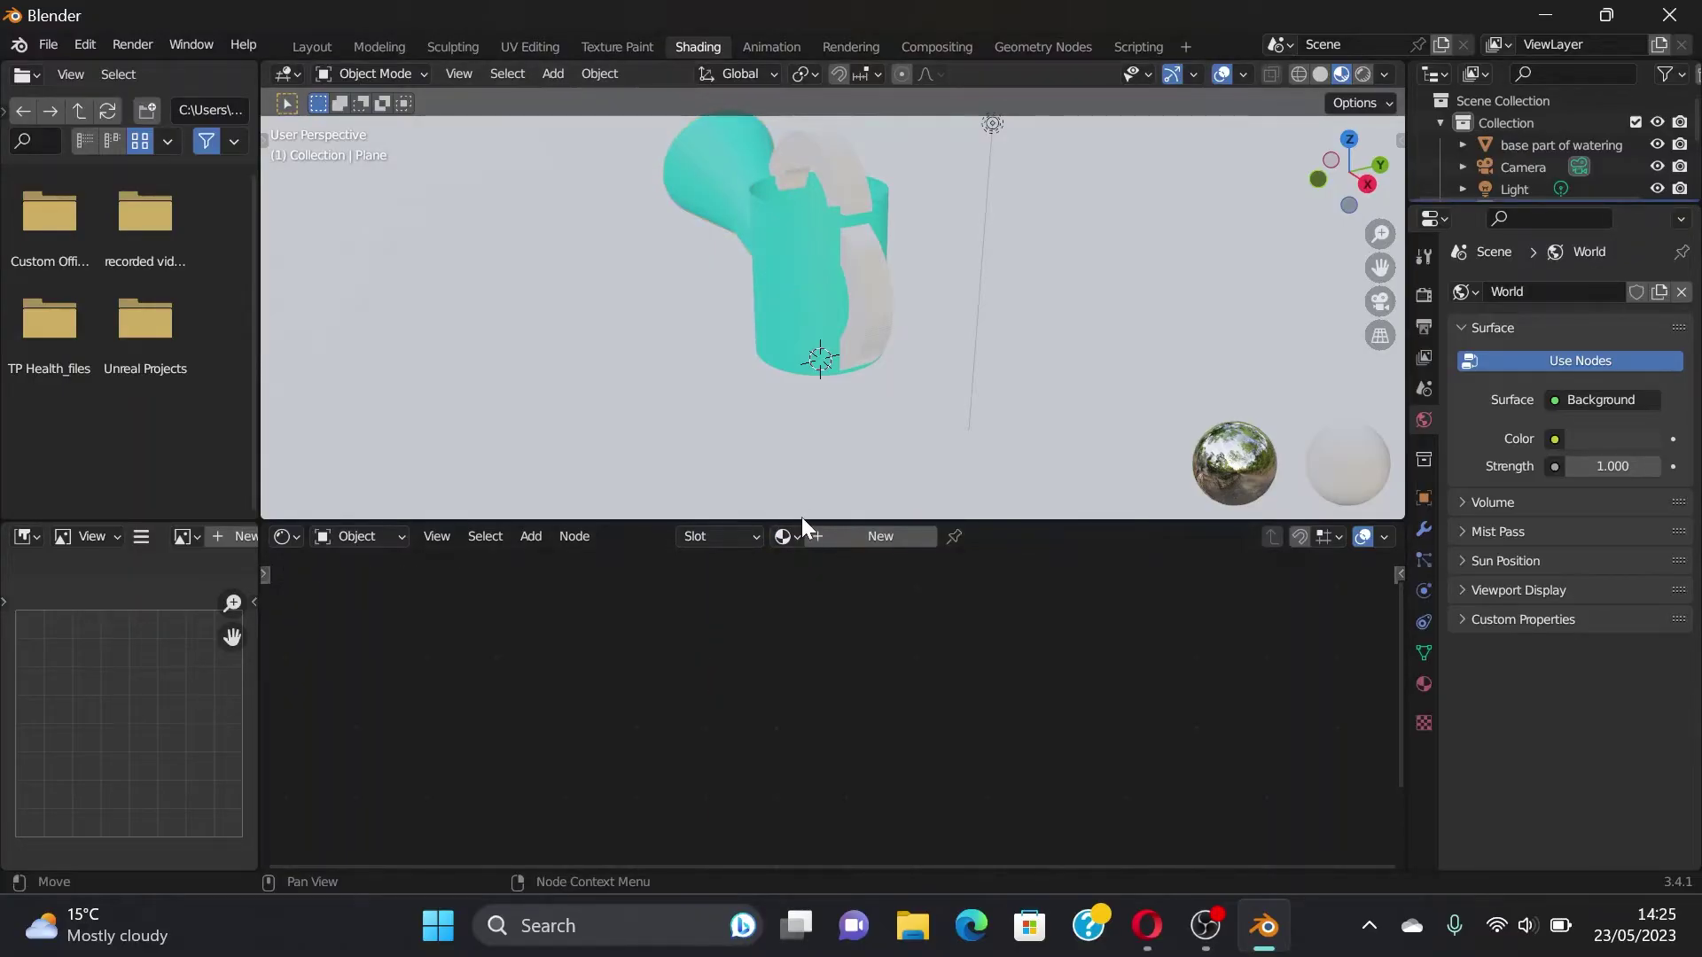
click(796, 534)
click(833, 570)
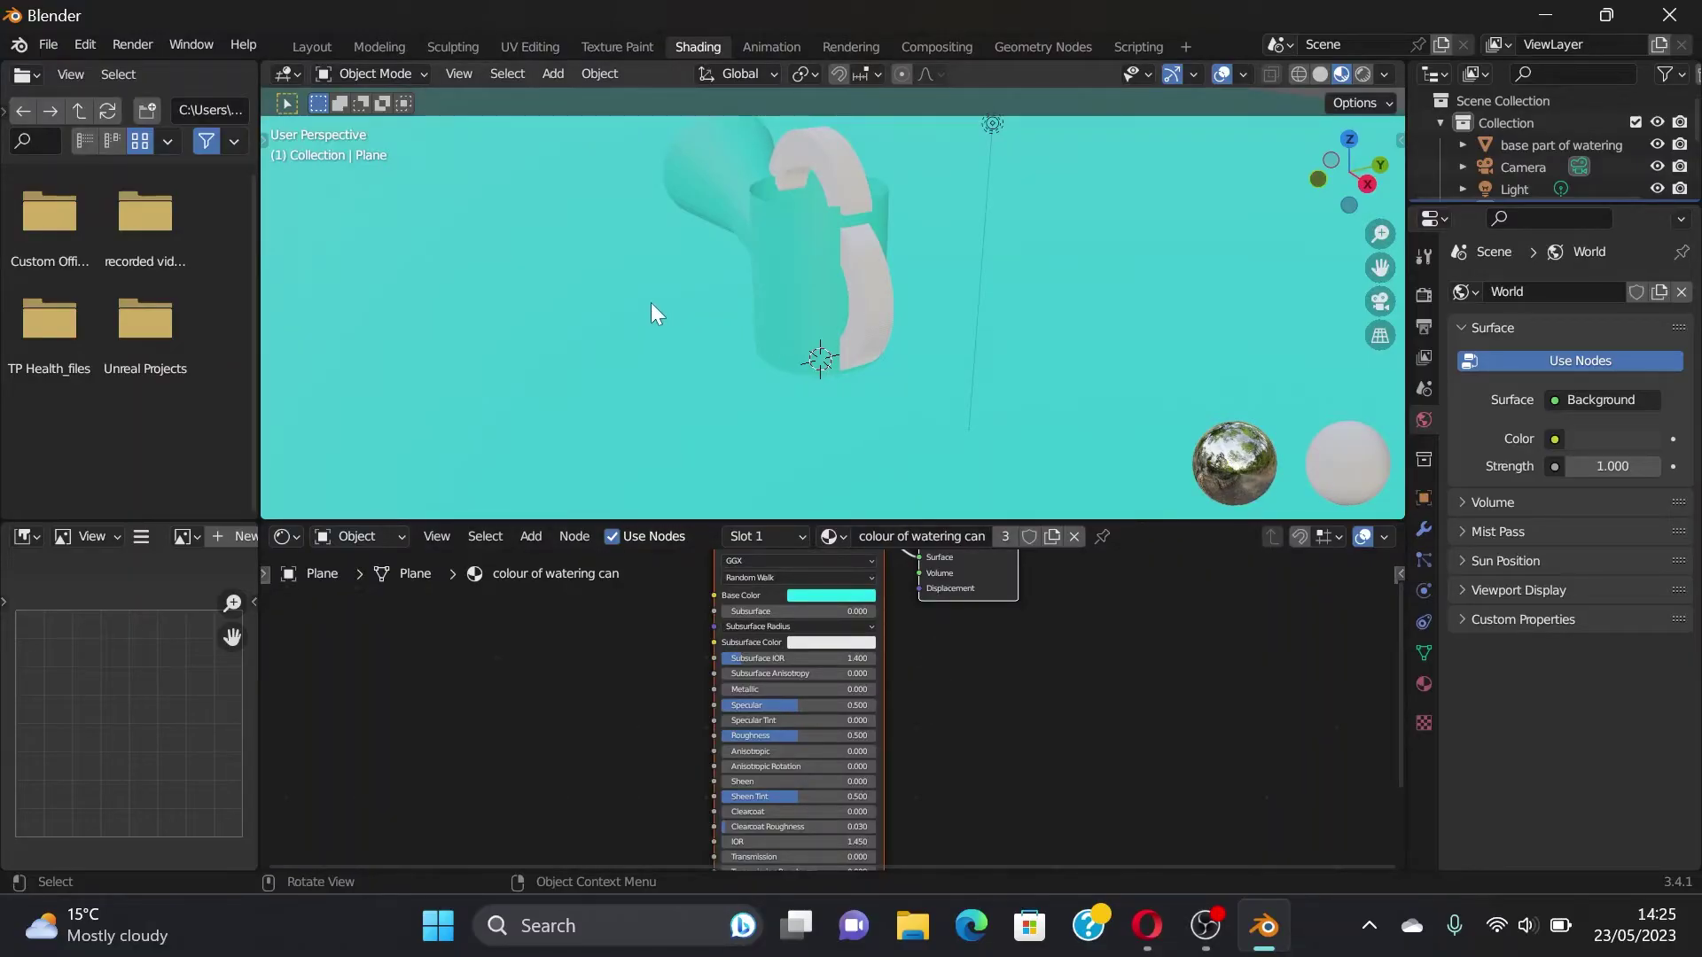
Step: Unlink the accidentally applied teal material from the floor plane so it stays grey
middle_drag(872, 433, 940, 345)
scroll(939, 343, down, 4)
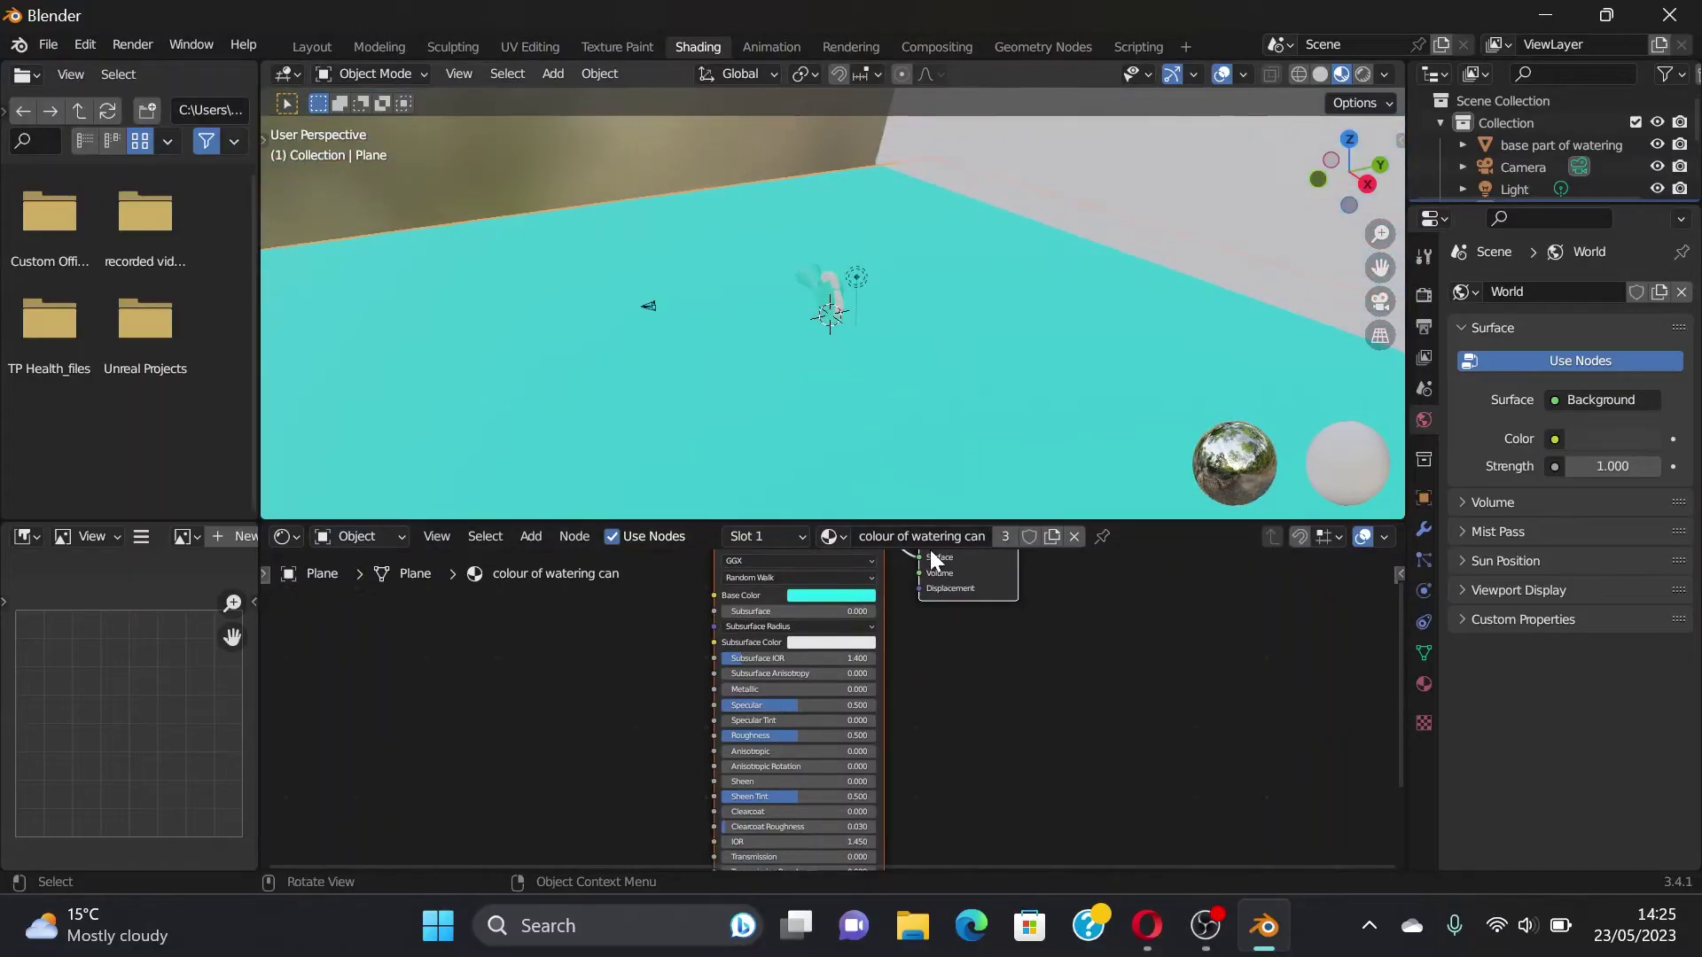
click(1075, 537)
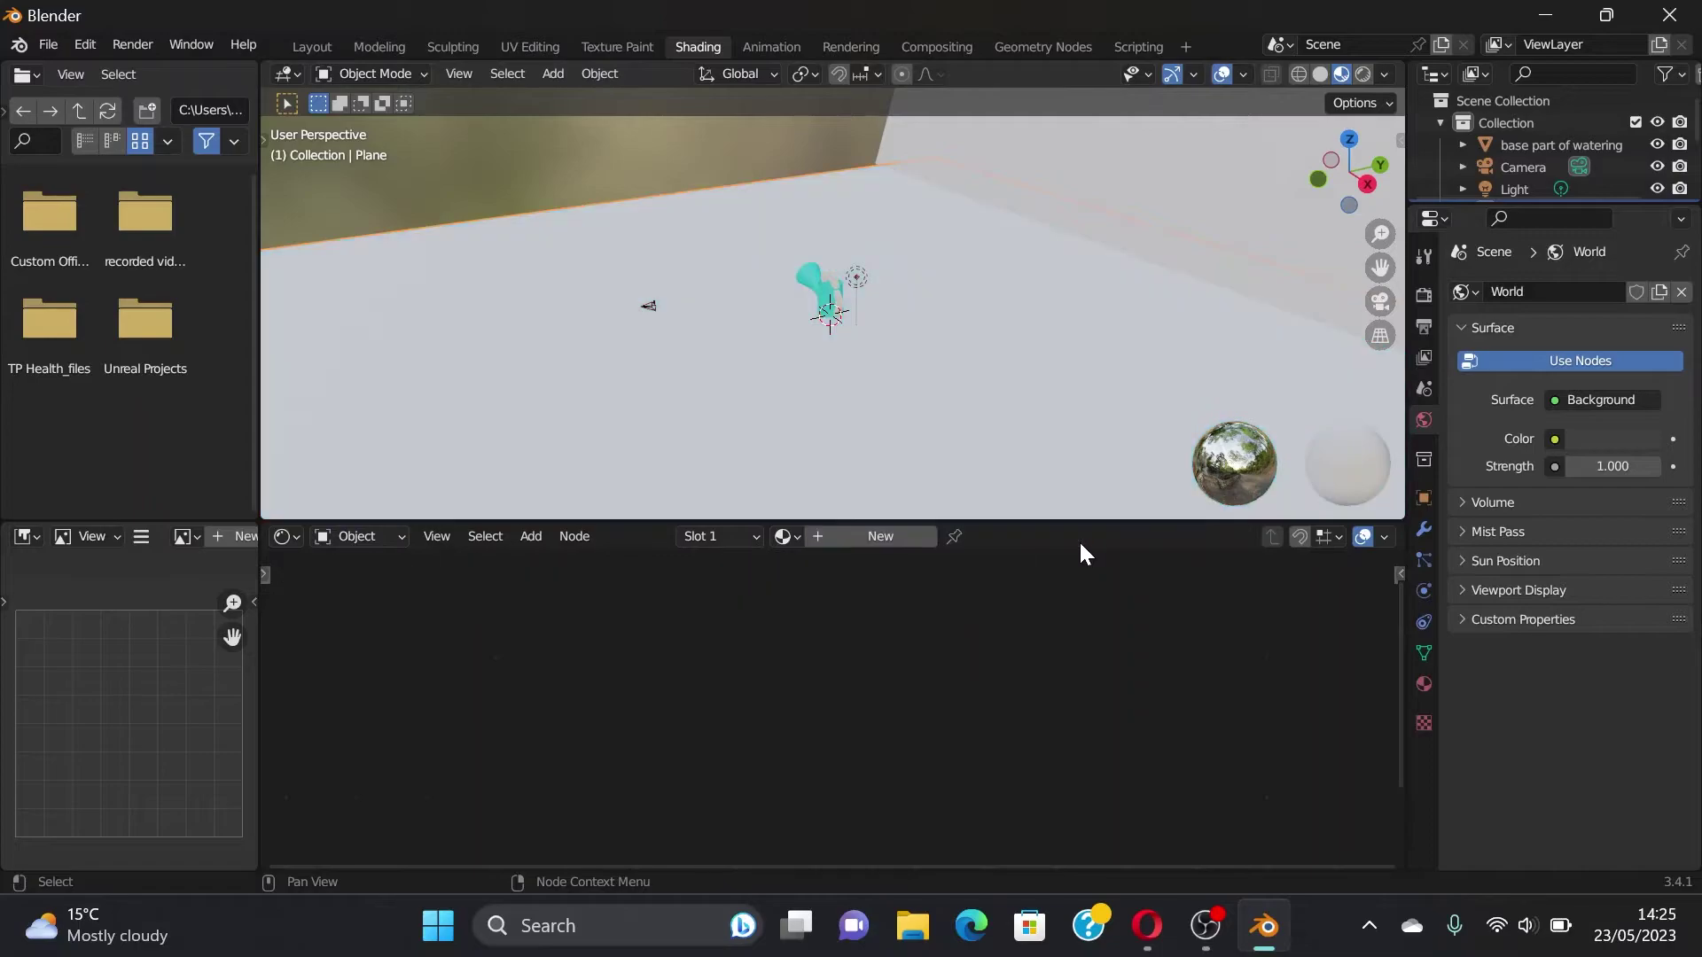
scroll(814, 278, up, 3)
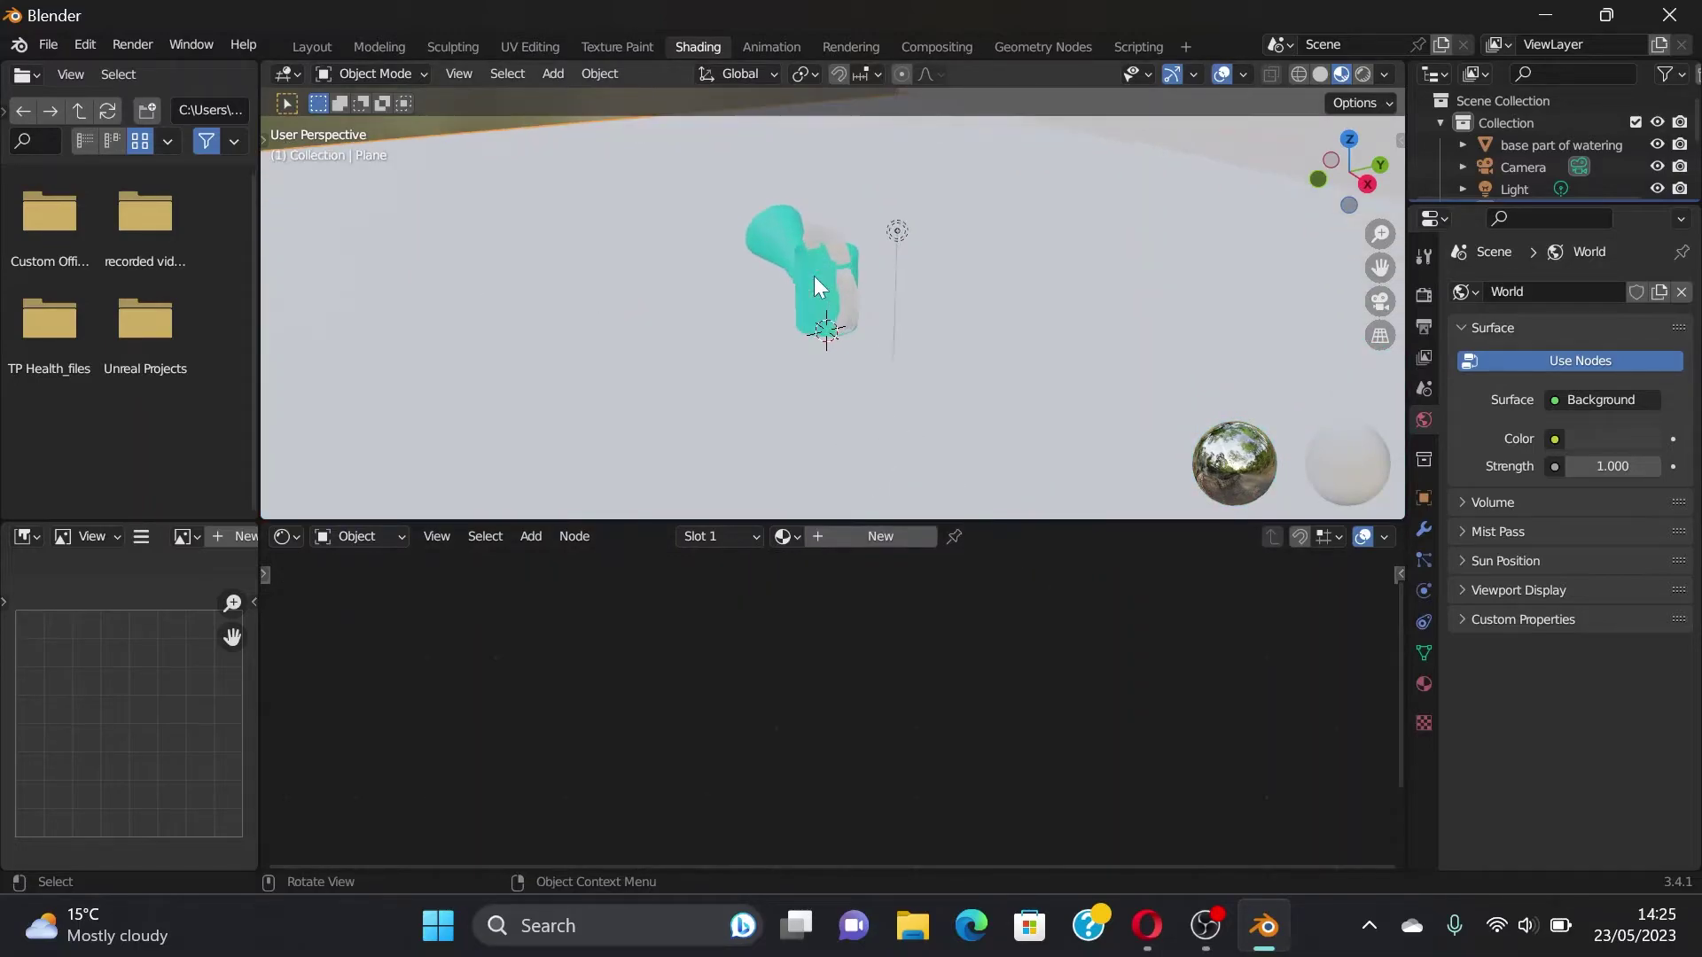
click(866, 295)
Step: Add a new material for the handle named 'handle colour'
click(889, 536)
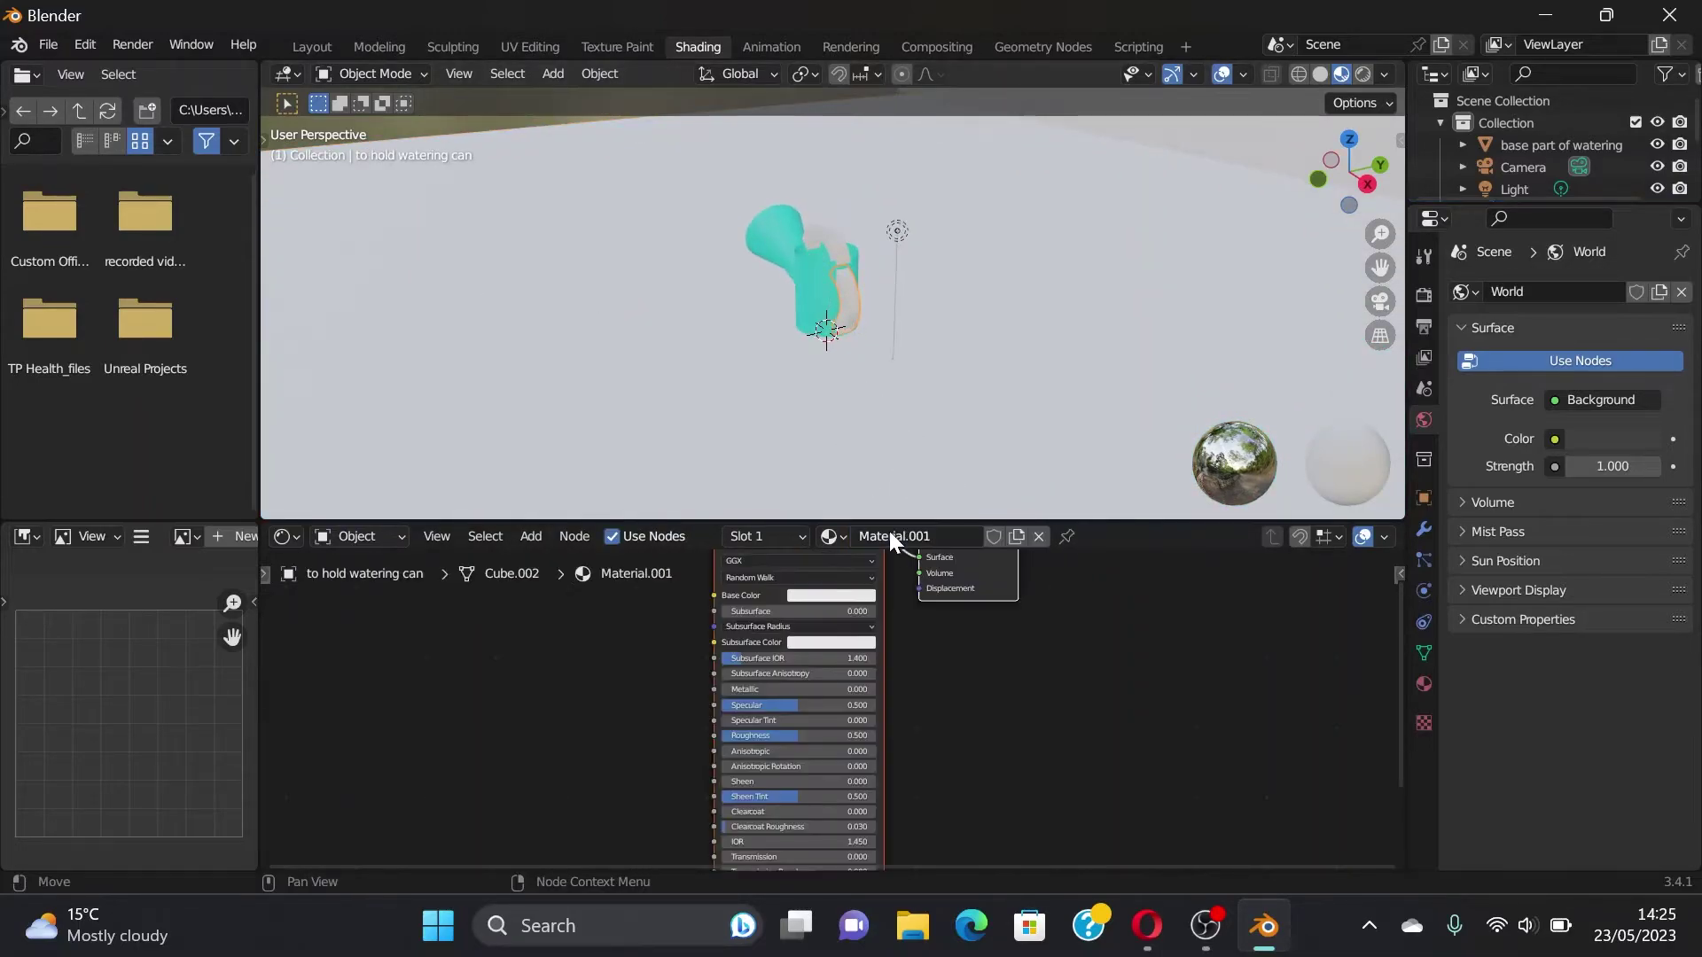
double_click(943, 535)
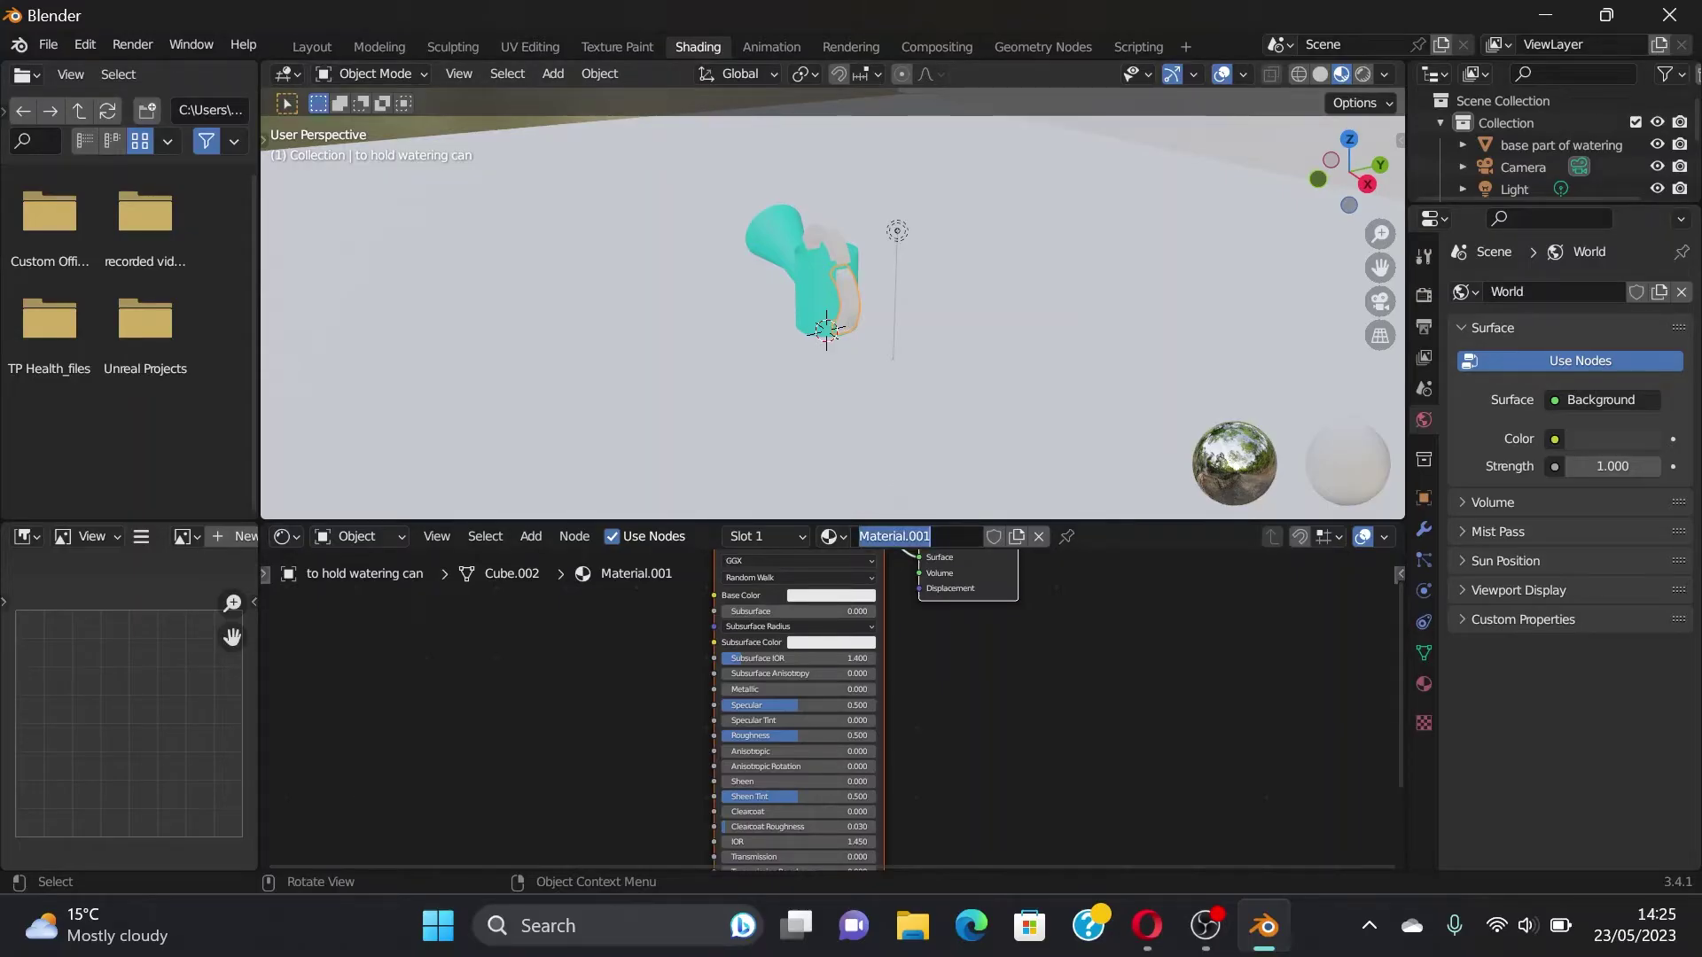
text(handle col)
text(our)
key(Return)
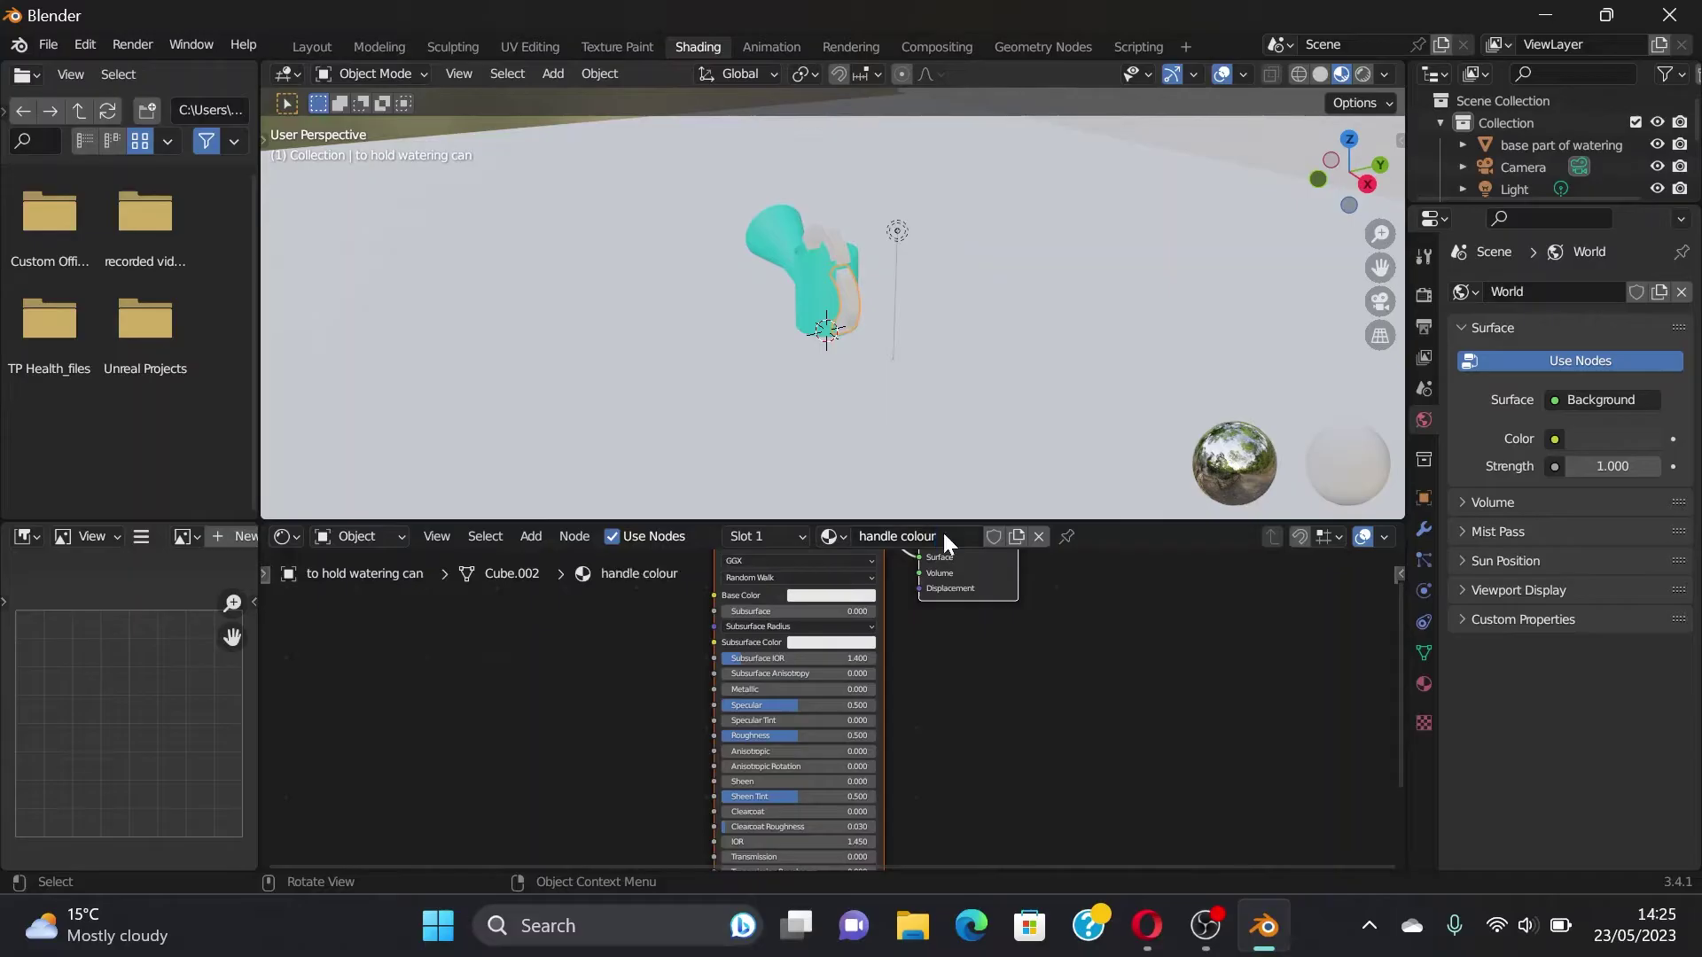
Step: Darken the handle colour to near-black and lower its specular strength
click(815, 594)
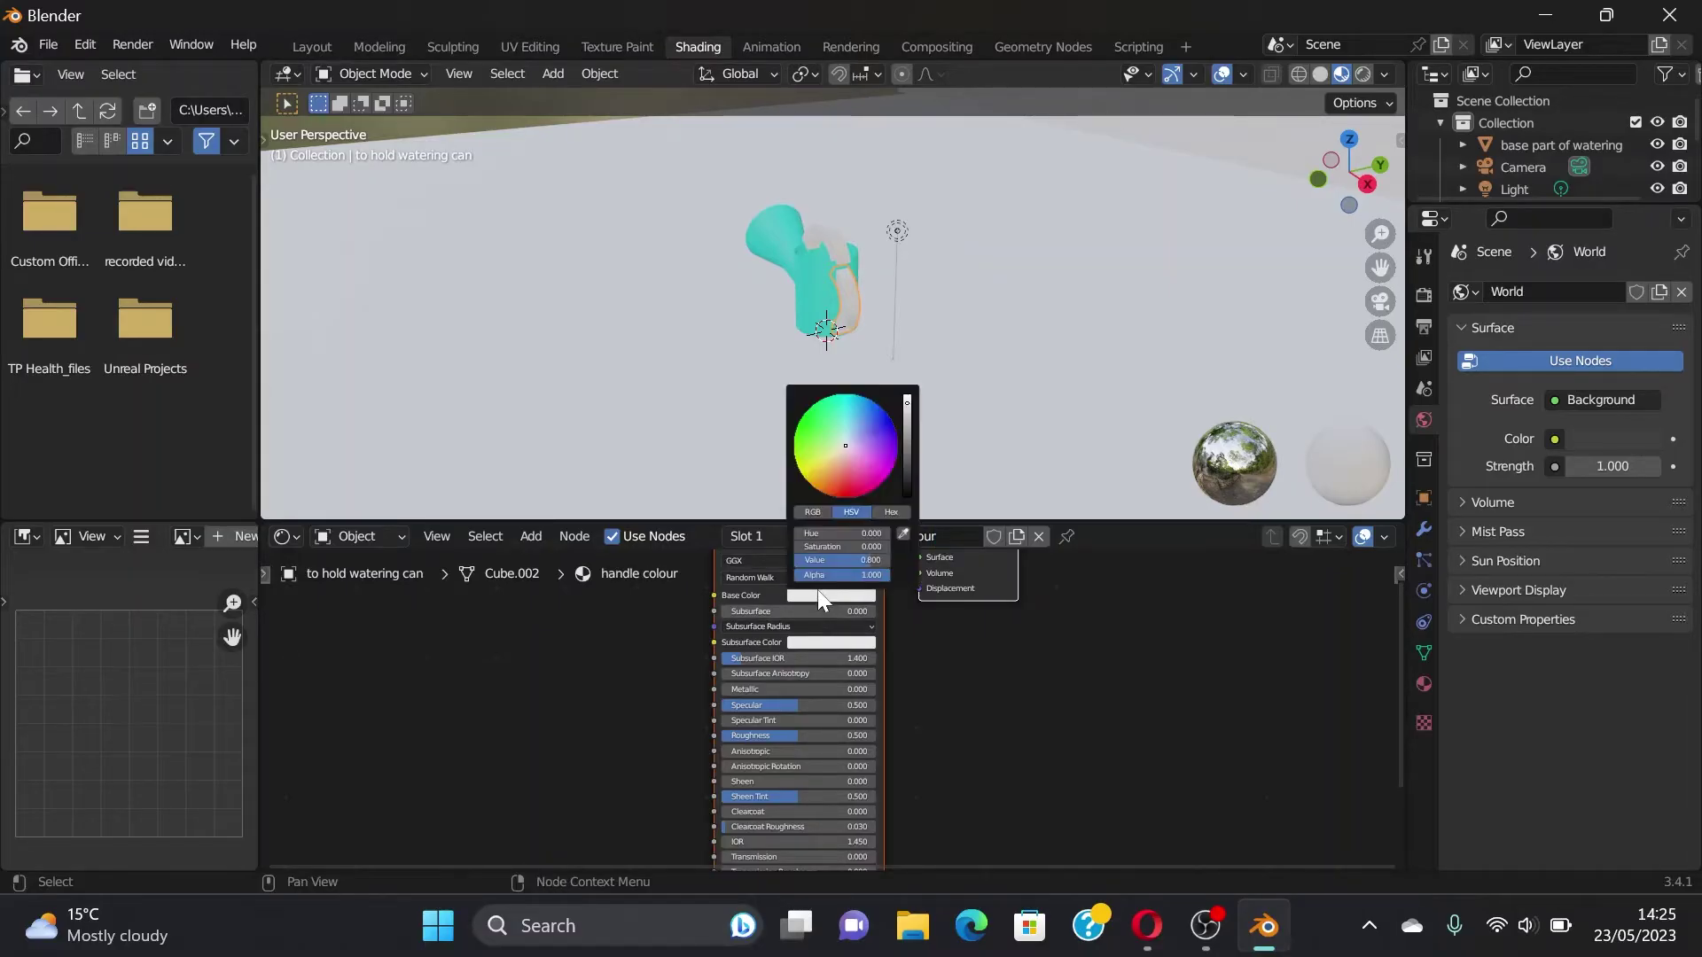
drag(908, 442, 906, 467)
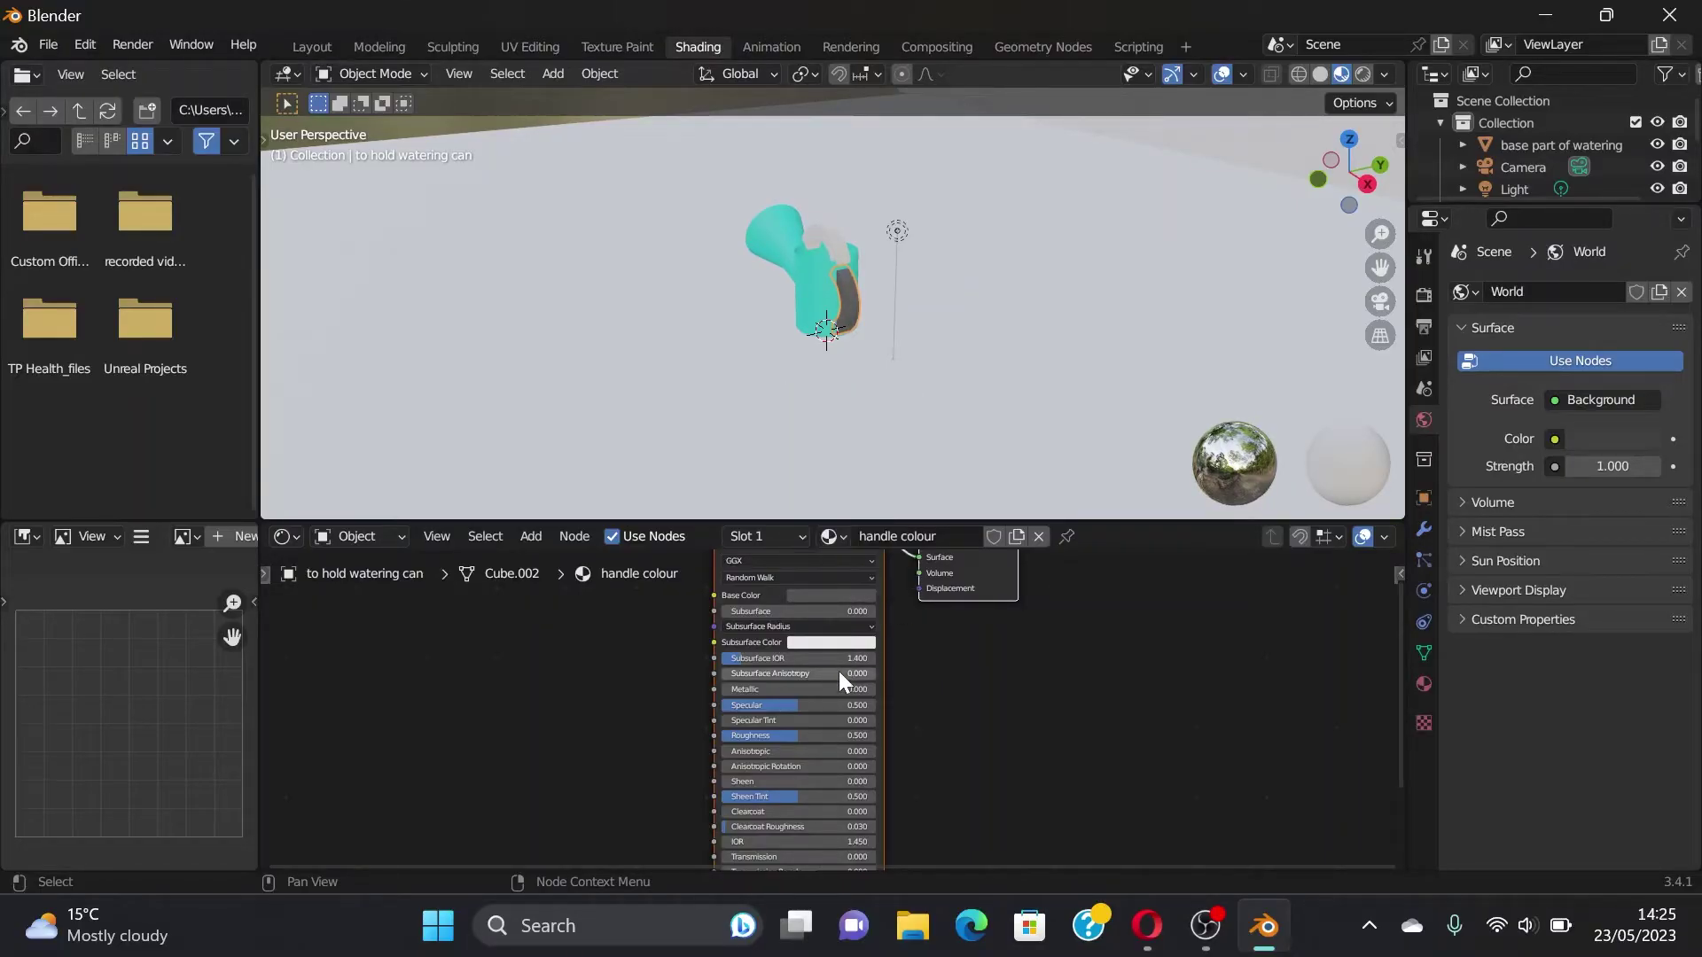
mouse_move(820, 704)
mouse_down()
mouse_move(749, 704)
mouse_move(723, 736)
mouse_move(801, 690)
mouse_up()
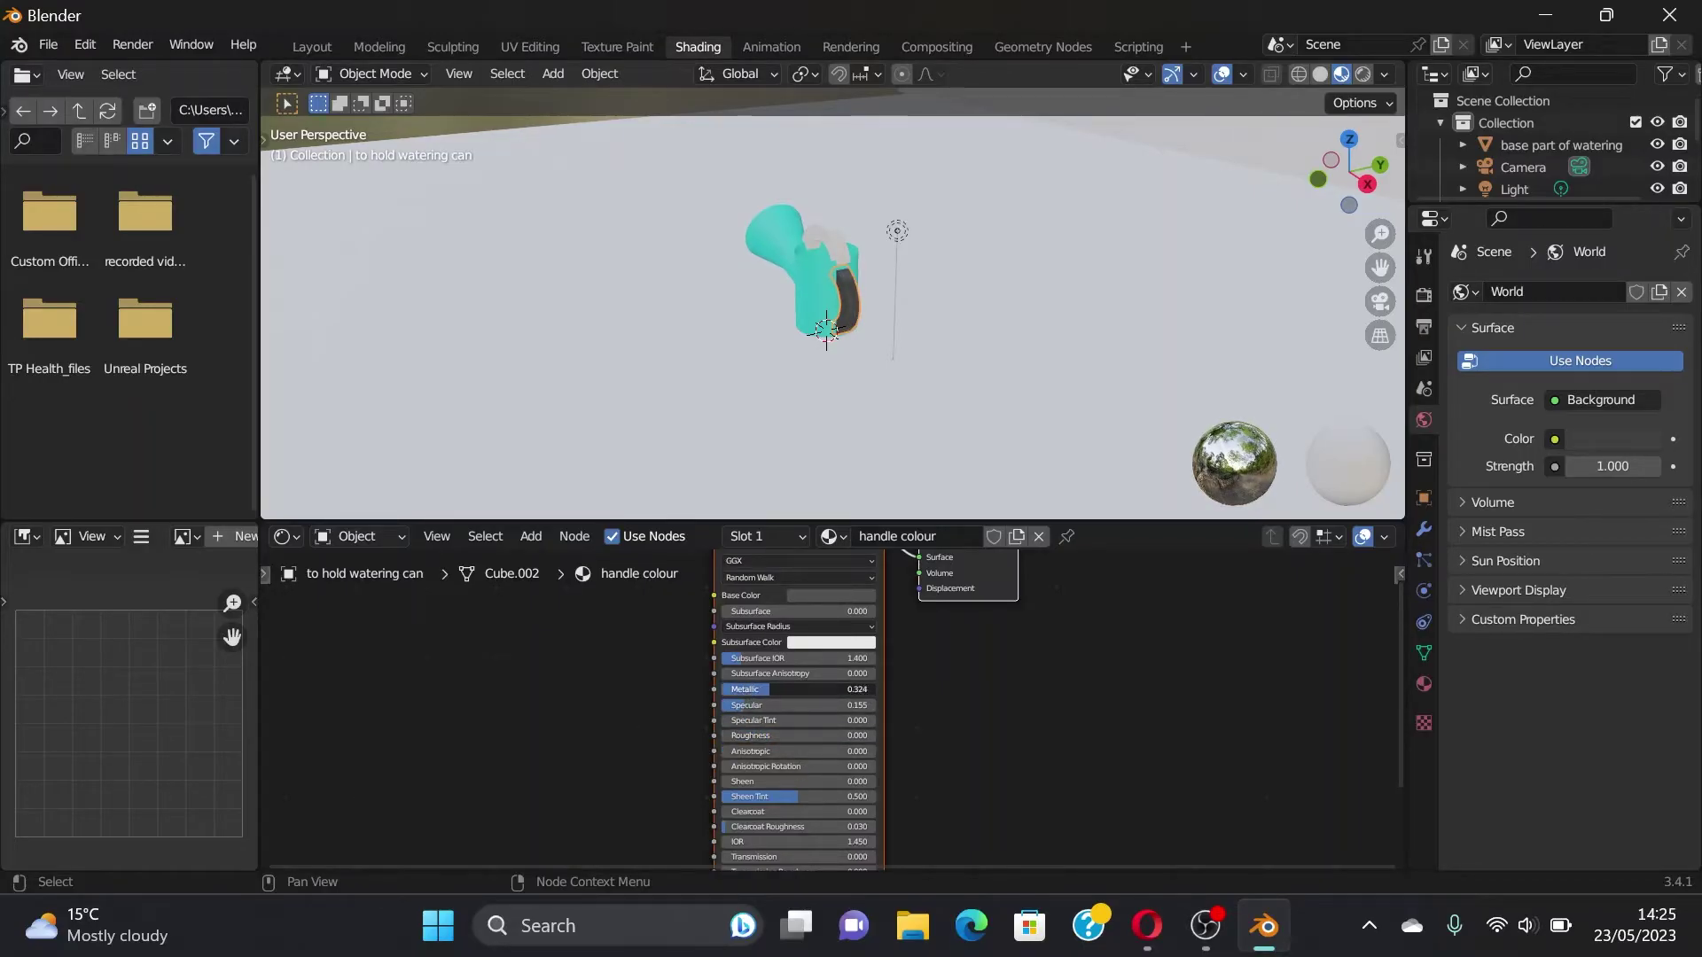
click(837, 263)
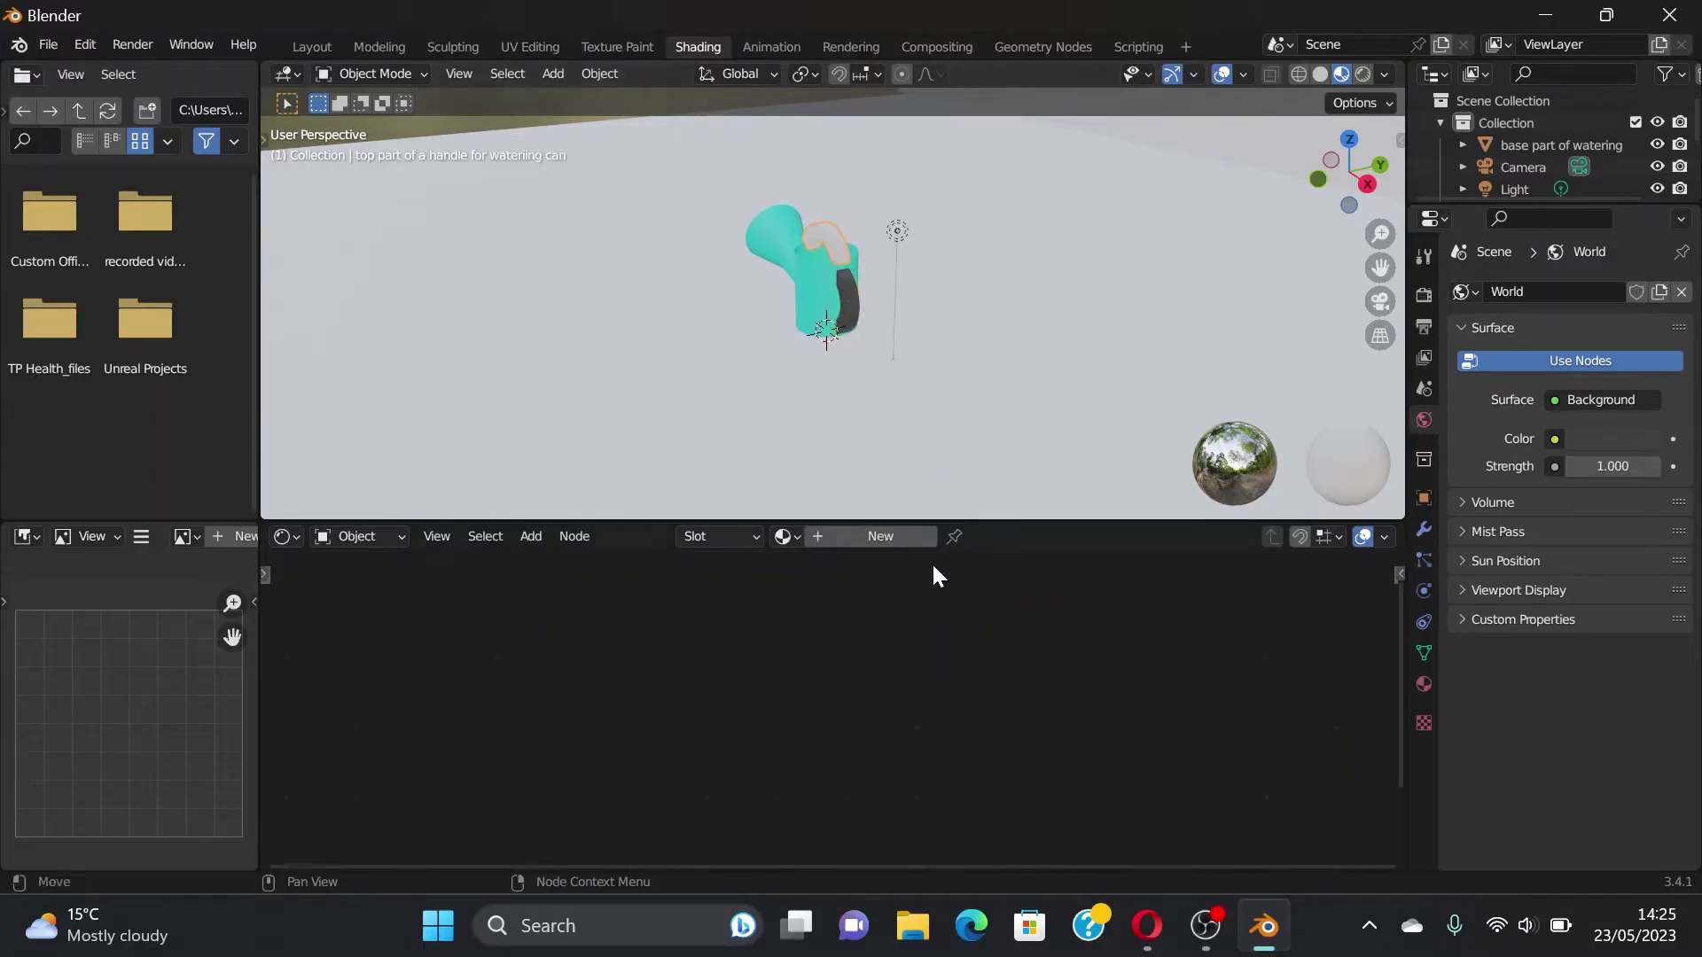
Step: Give the handle top the 'handle colour' material and lower the teal base's specular
click(785, 536)
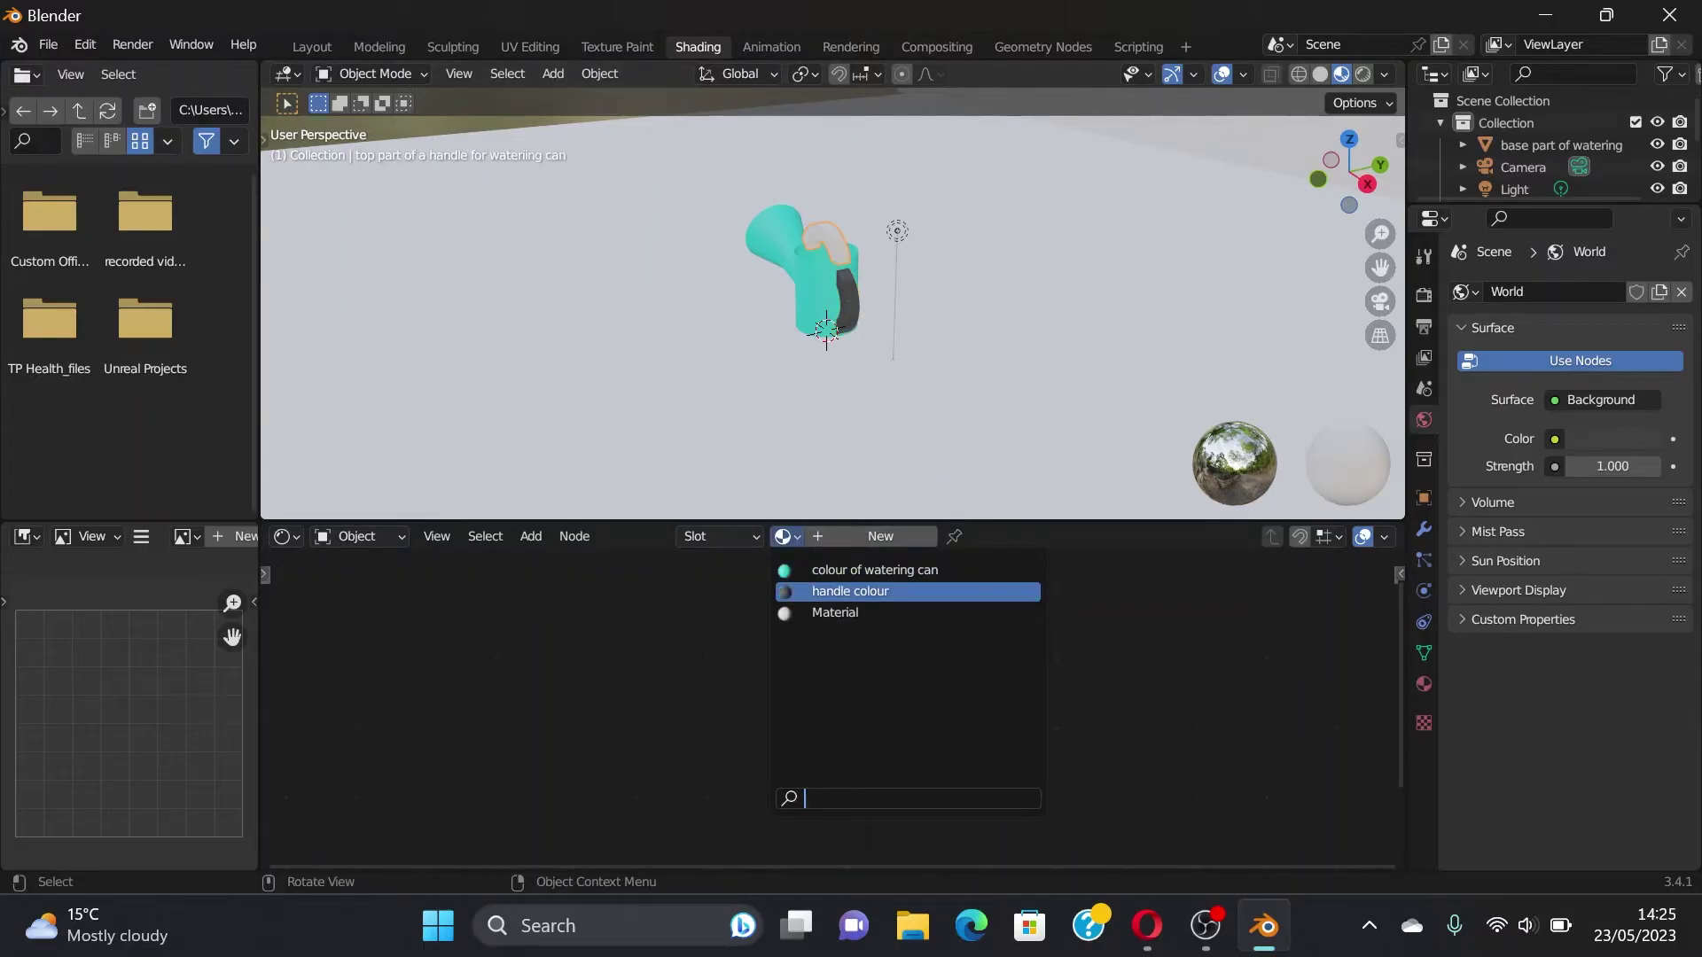
click(824, 591)
click(790, 298)
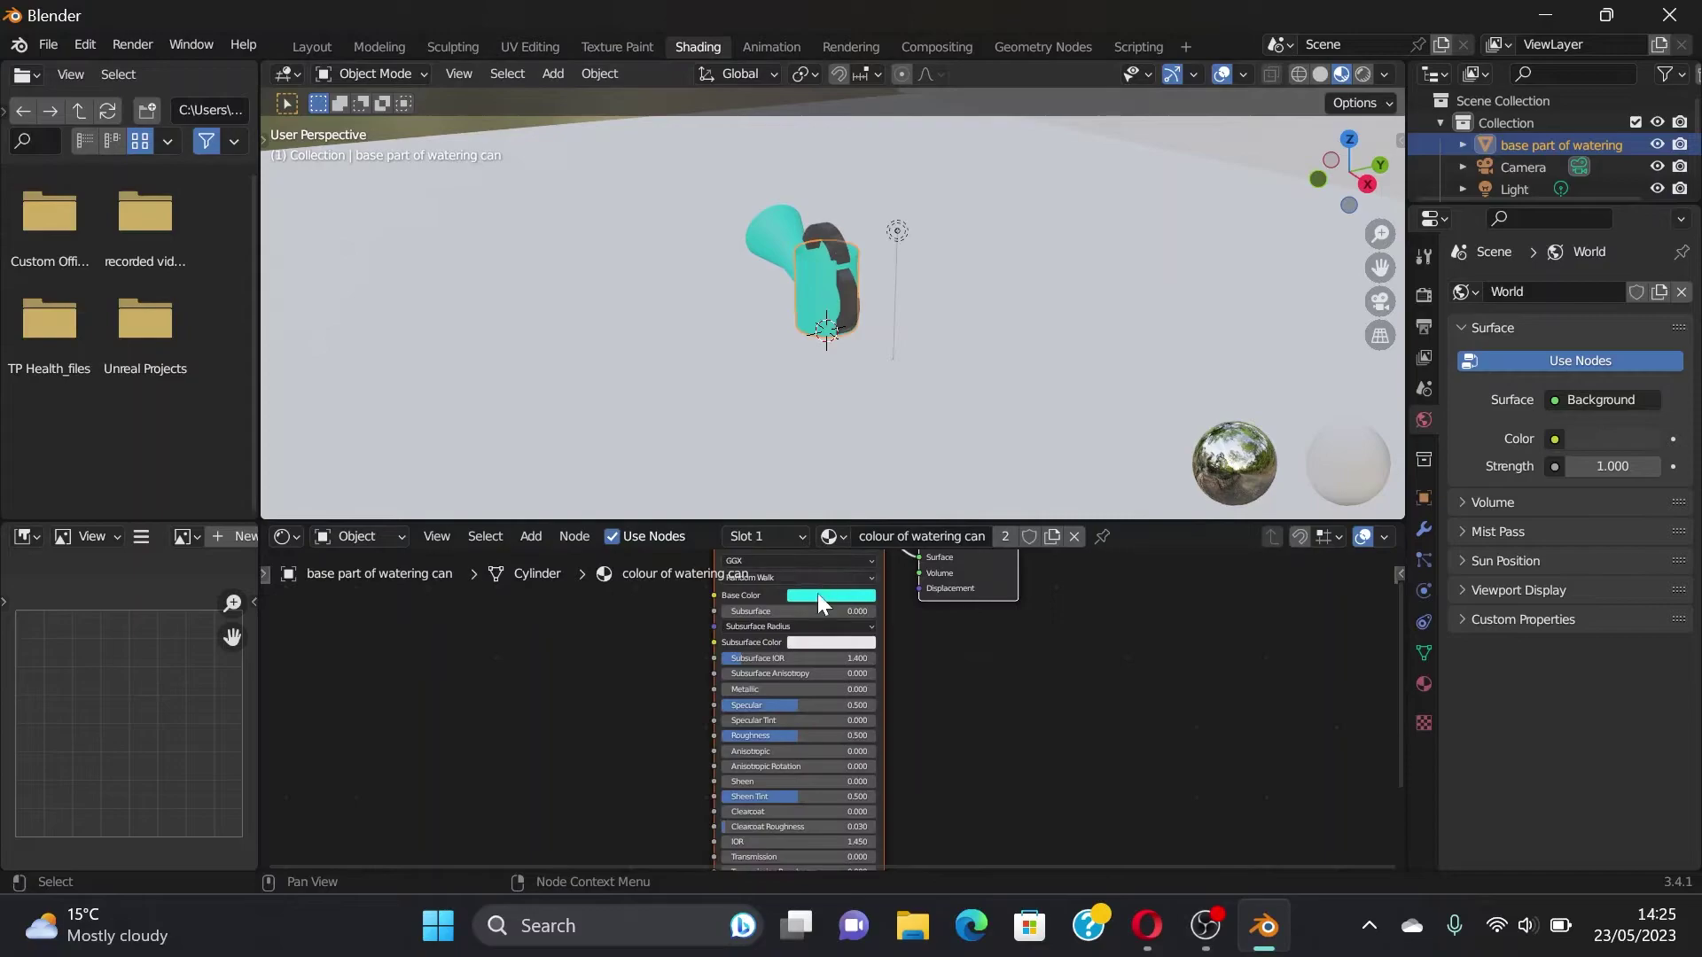
mouse_move(784, 705)
mouse_down()
mouse_move(744, 735)
mouse_move(809, 691)
mouse_up()
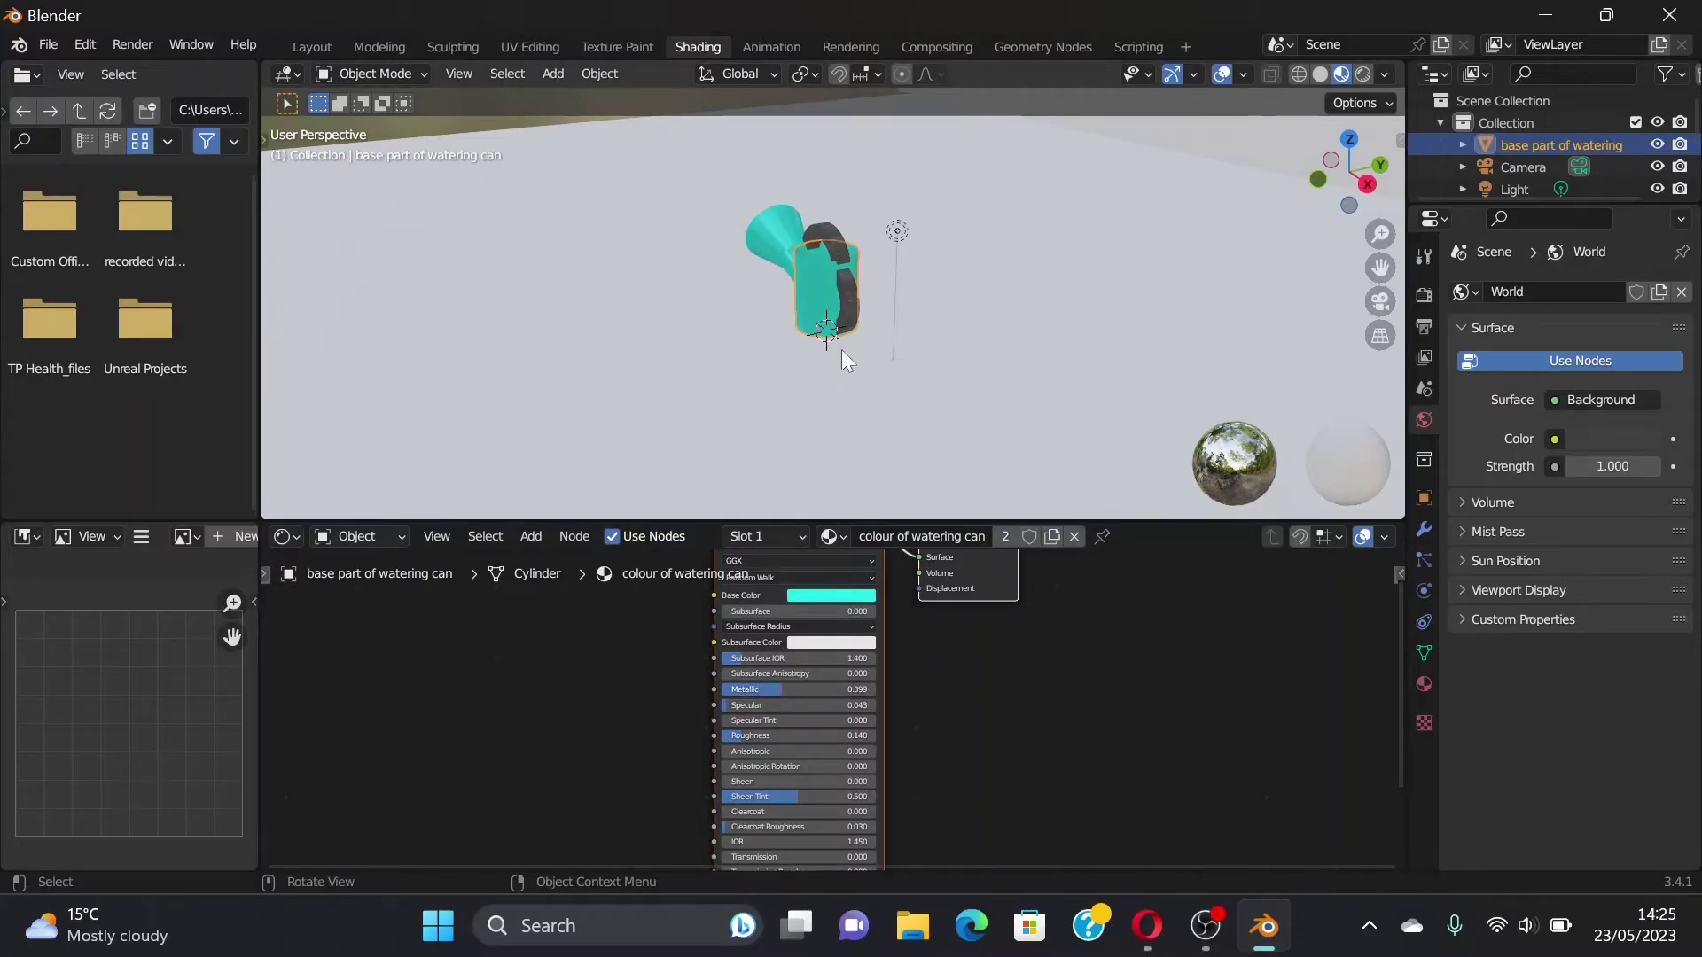
mouse_move(931, 374)
middle_down()
mouse_move(1034, 329)
mouse_move(1056, 407)
middle_up()
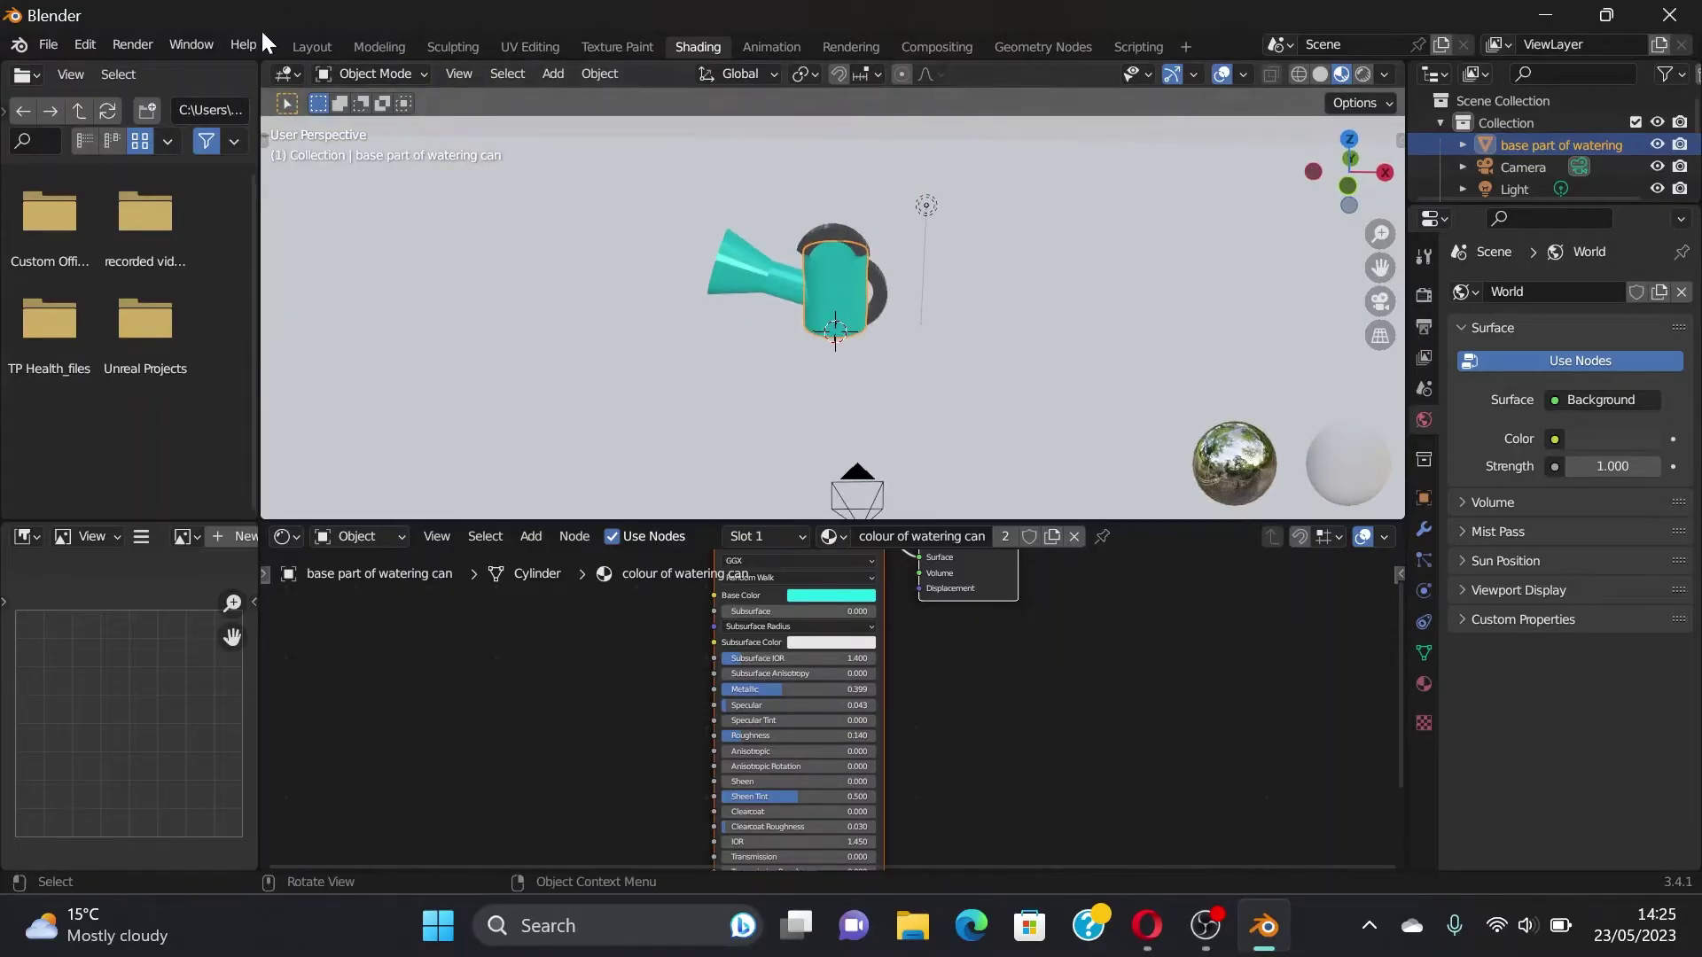
click(306, 41)
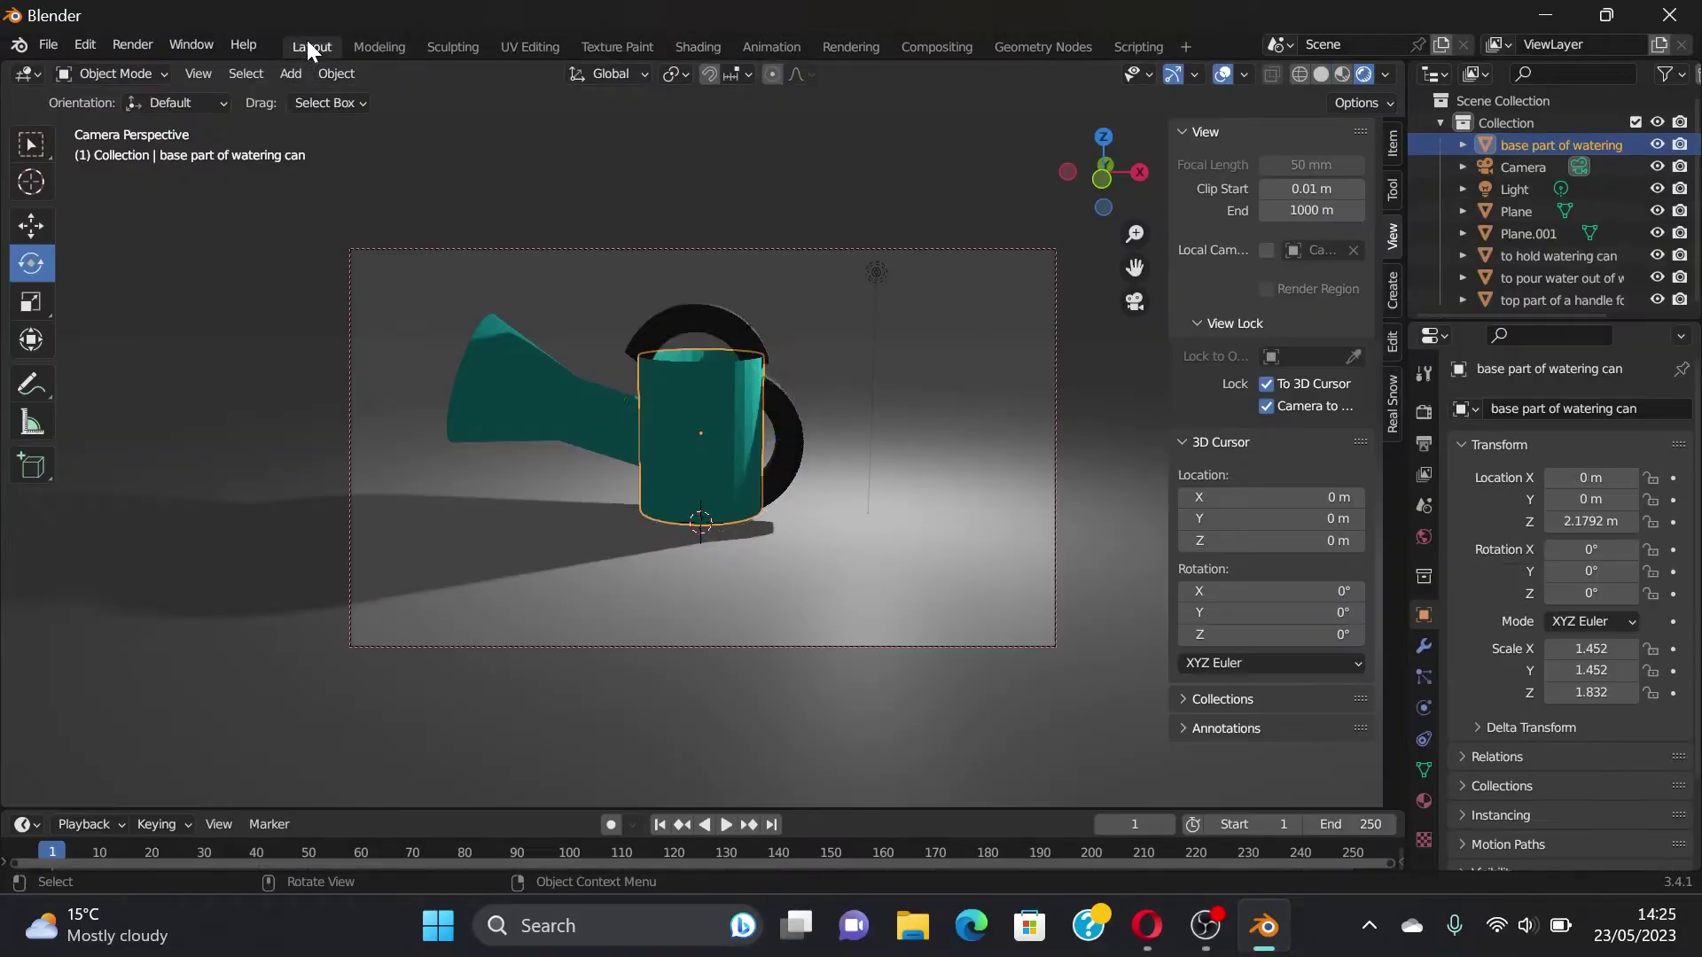
Step: Move the light up, left along X, then down to about X -1.39 m, Z 7.23 m
click(869, 283)
key(g)
key(z)
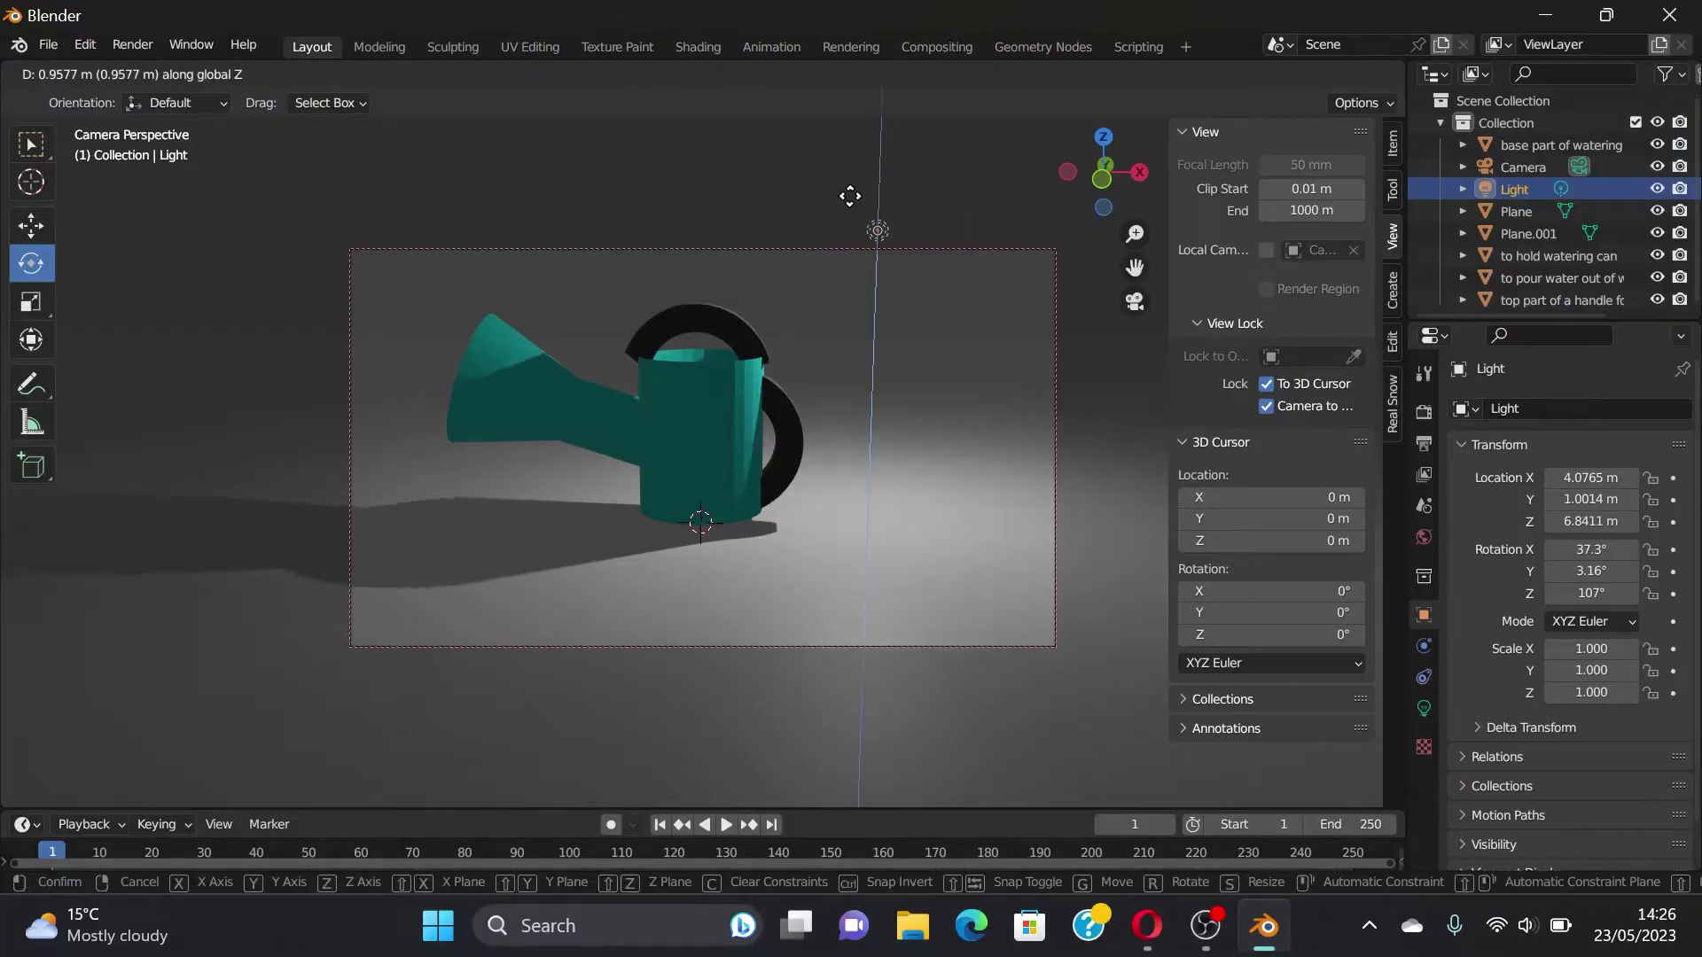
click(785, 655)
key(g)
key(x)
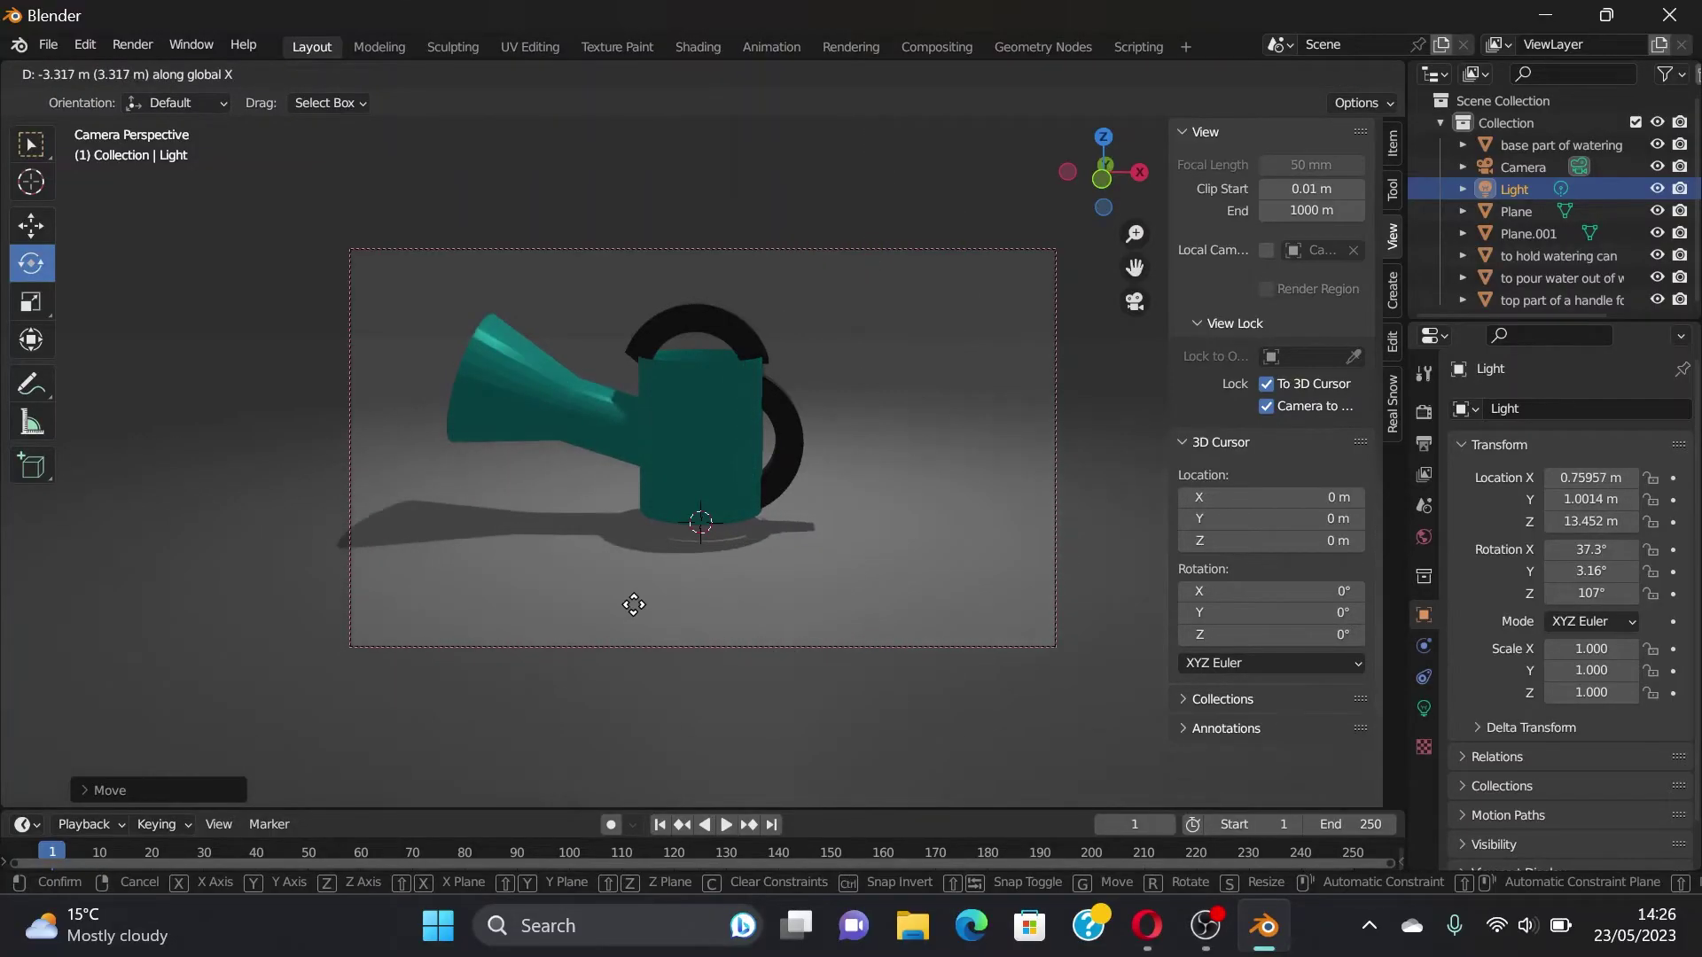
click(542, 595)
key(g)
key(z)
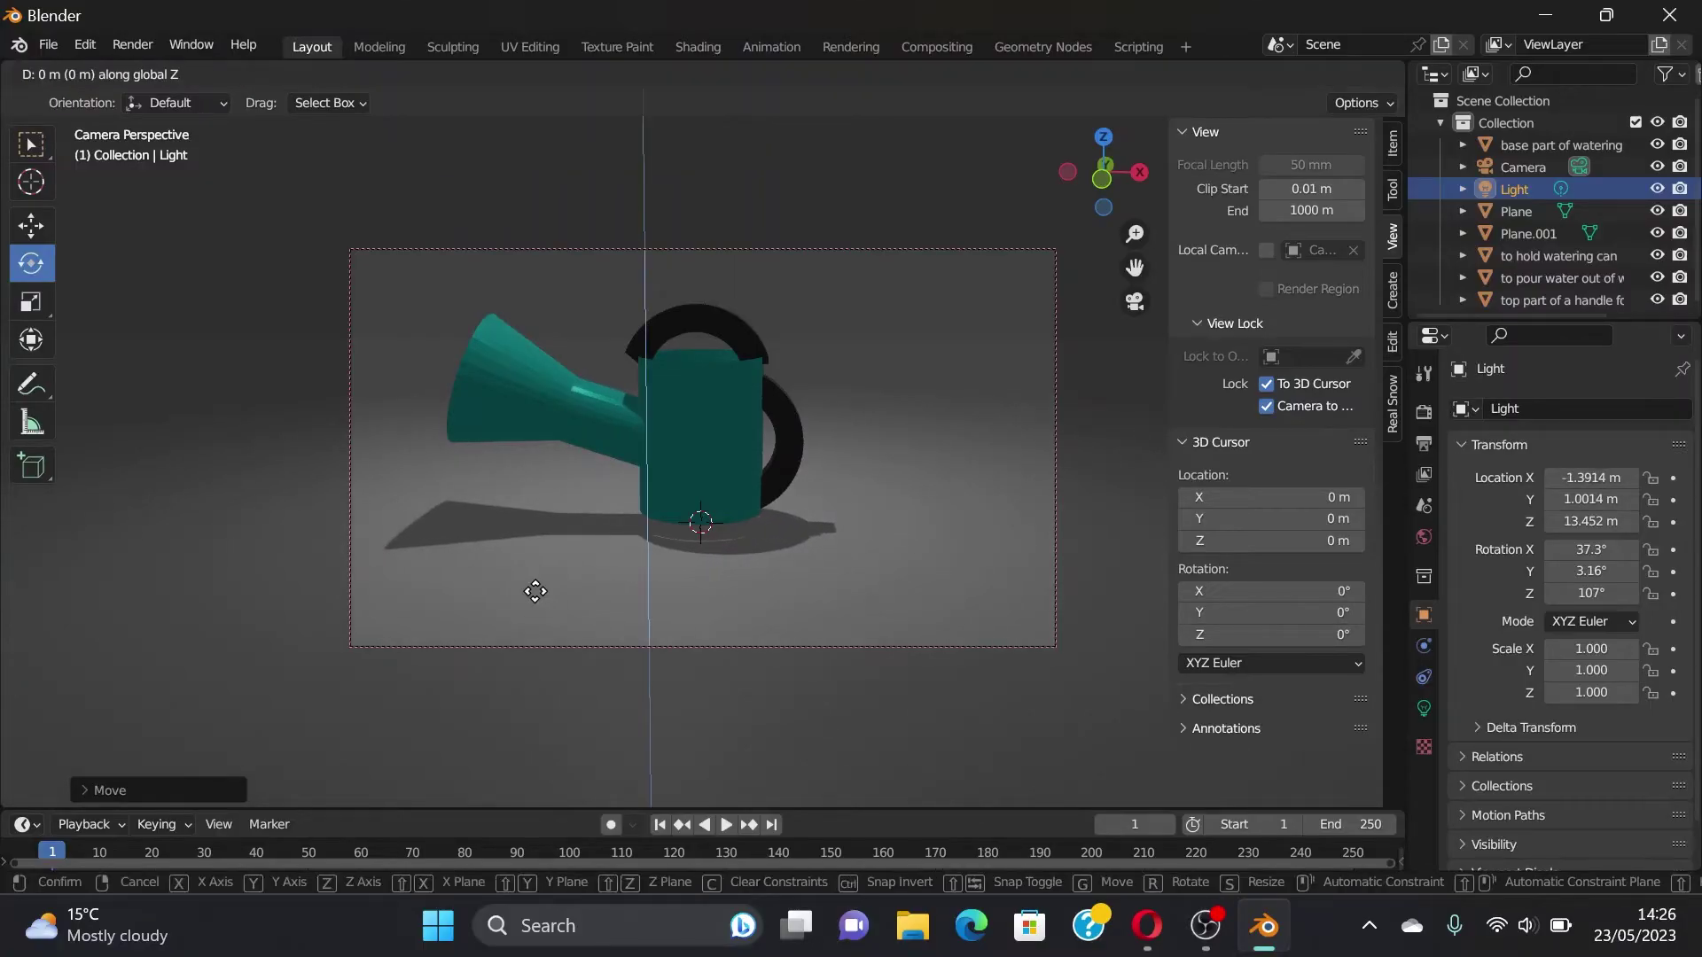
click(736, 171)
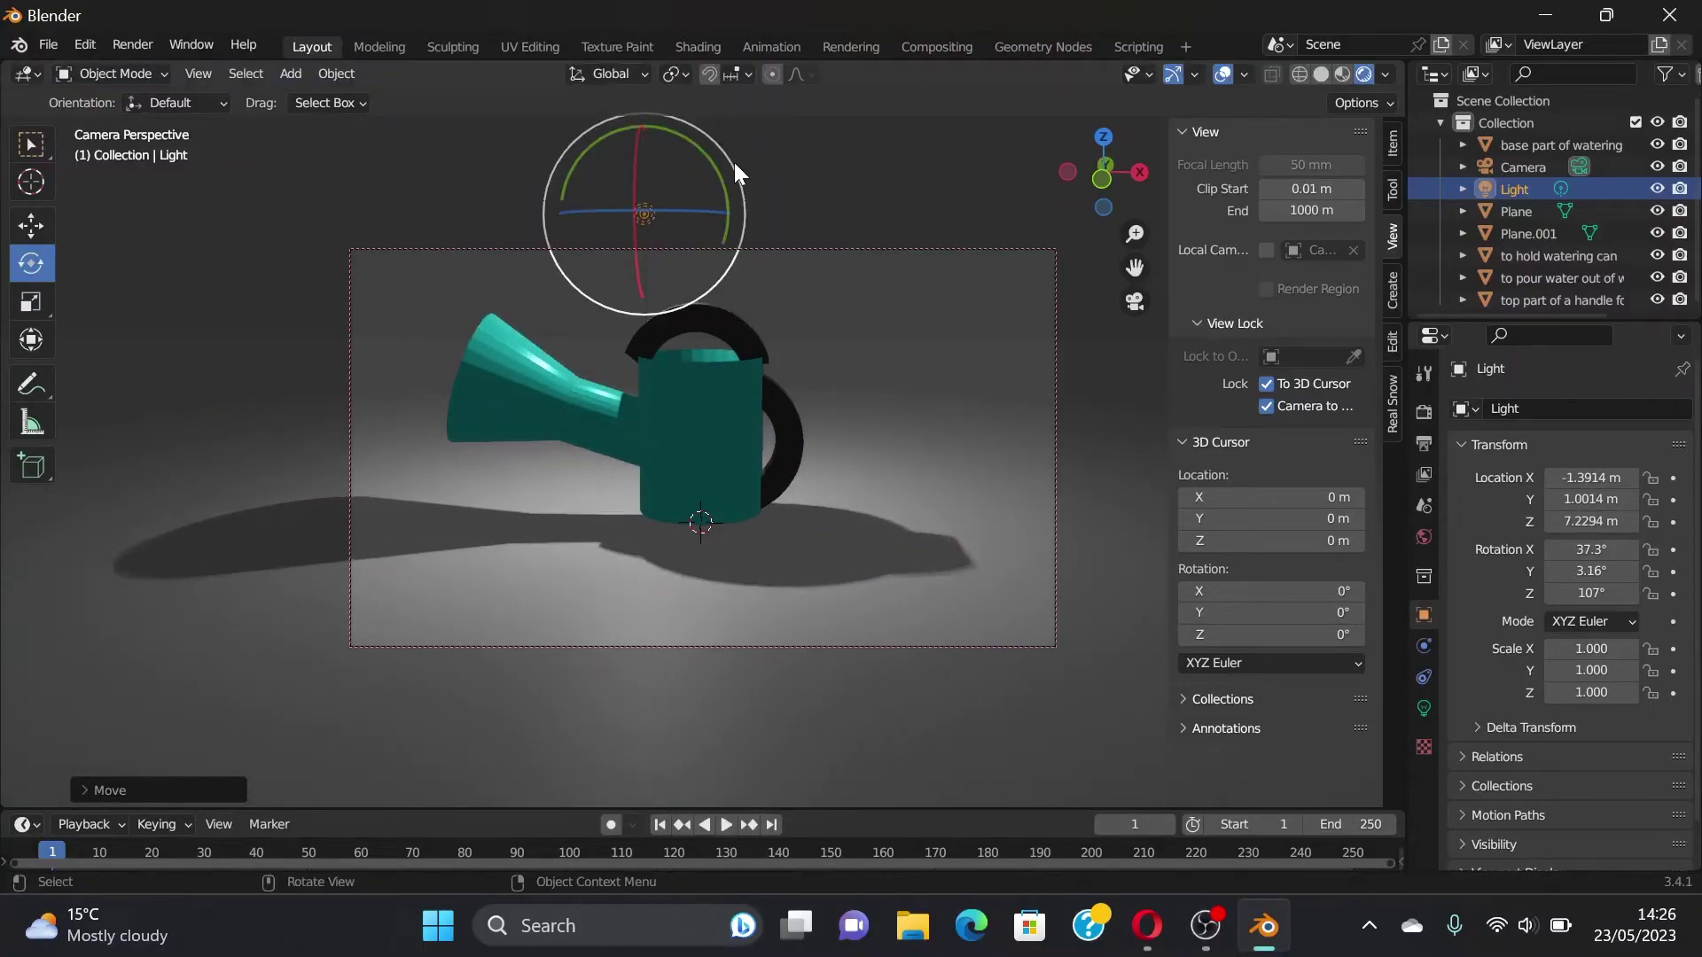
Step: Make the light an area light tinted warm orange
click(1424, 707)
click(1664, 513)
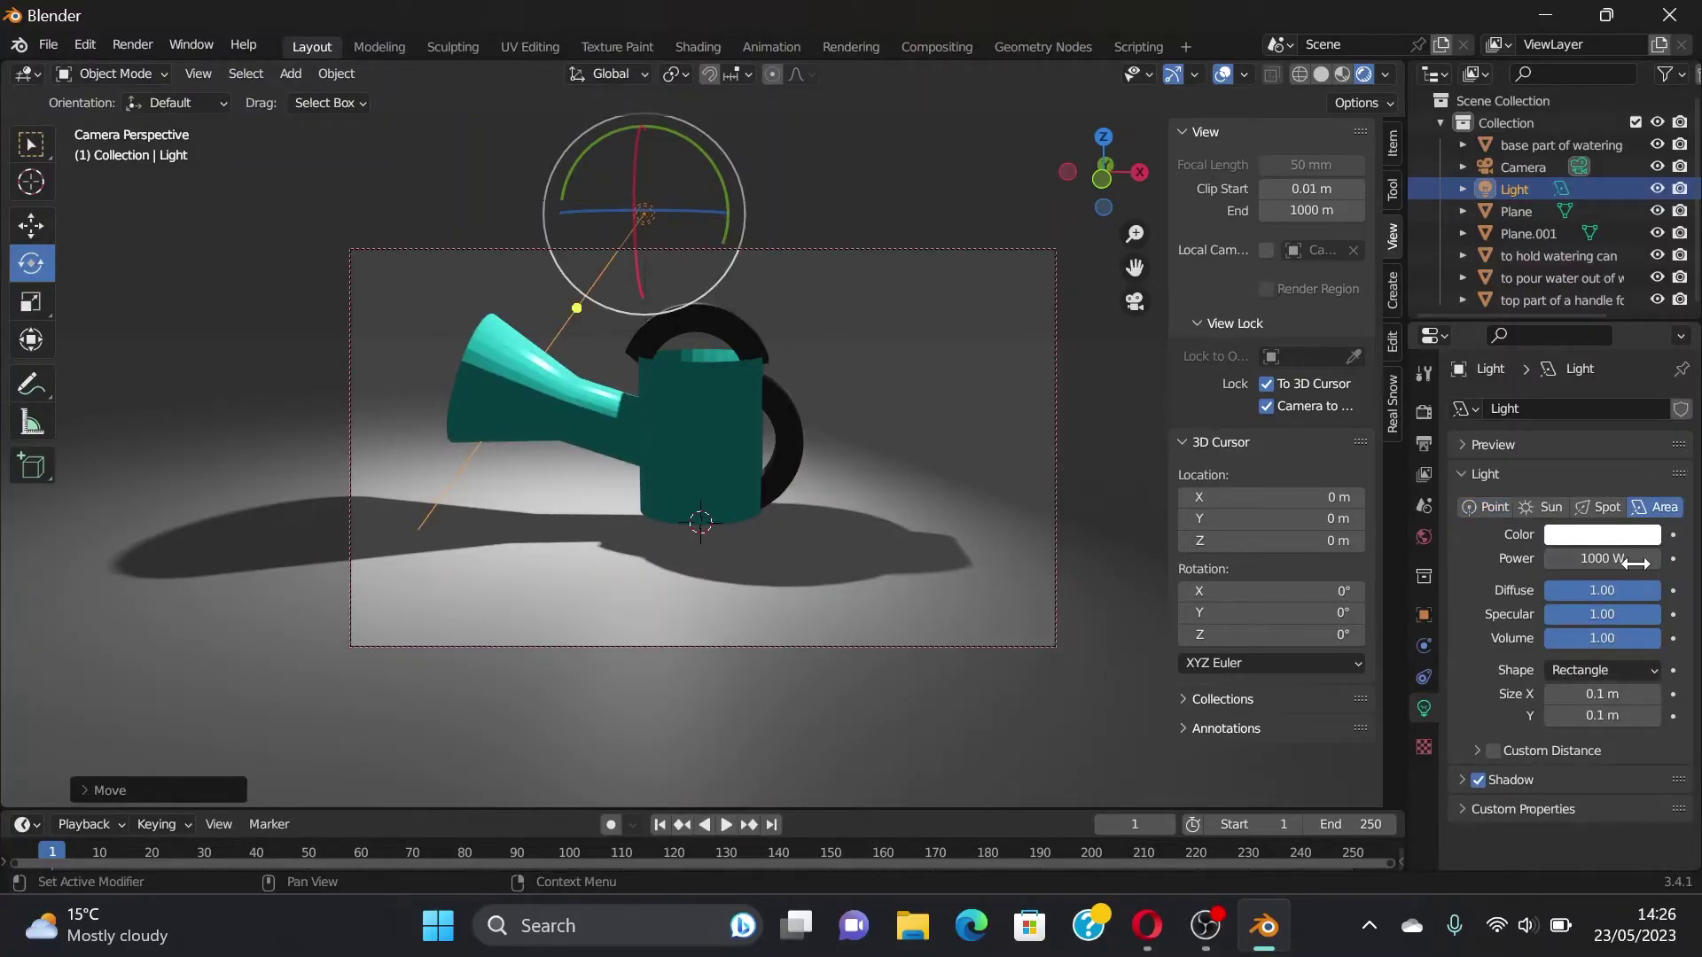
click(1609, 539)
drag(1545, 327, 1521, 366)
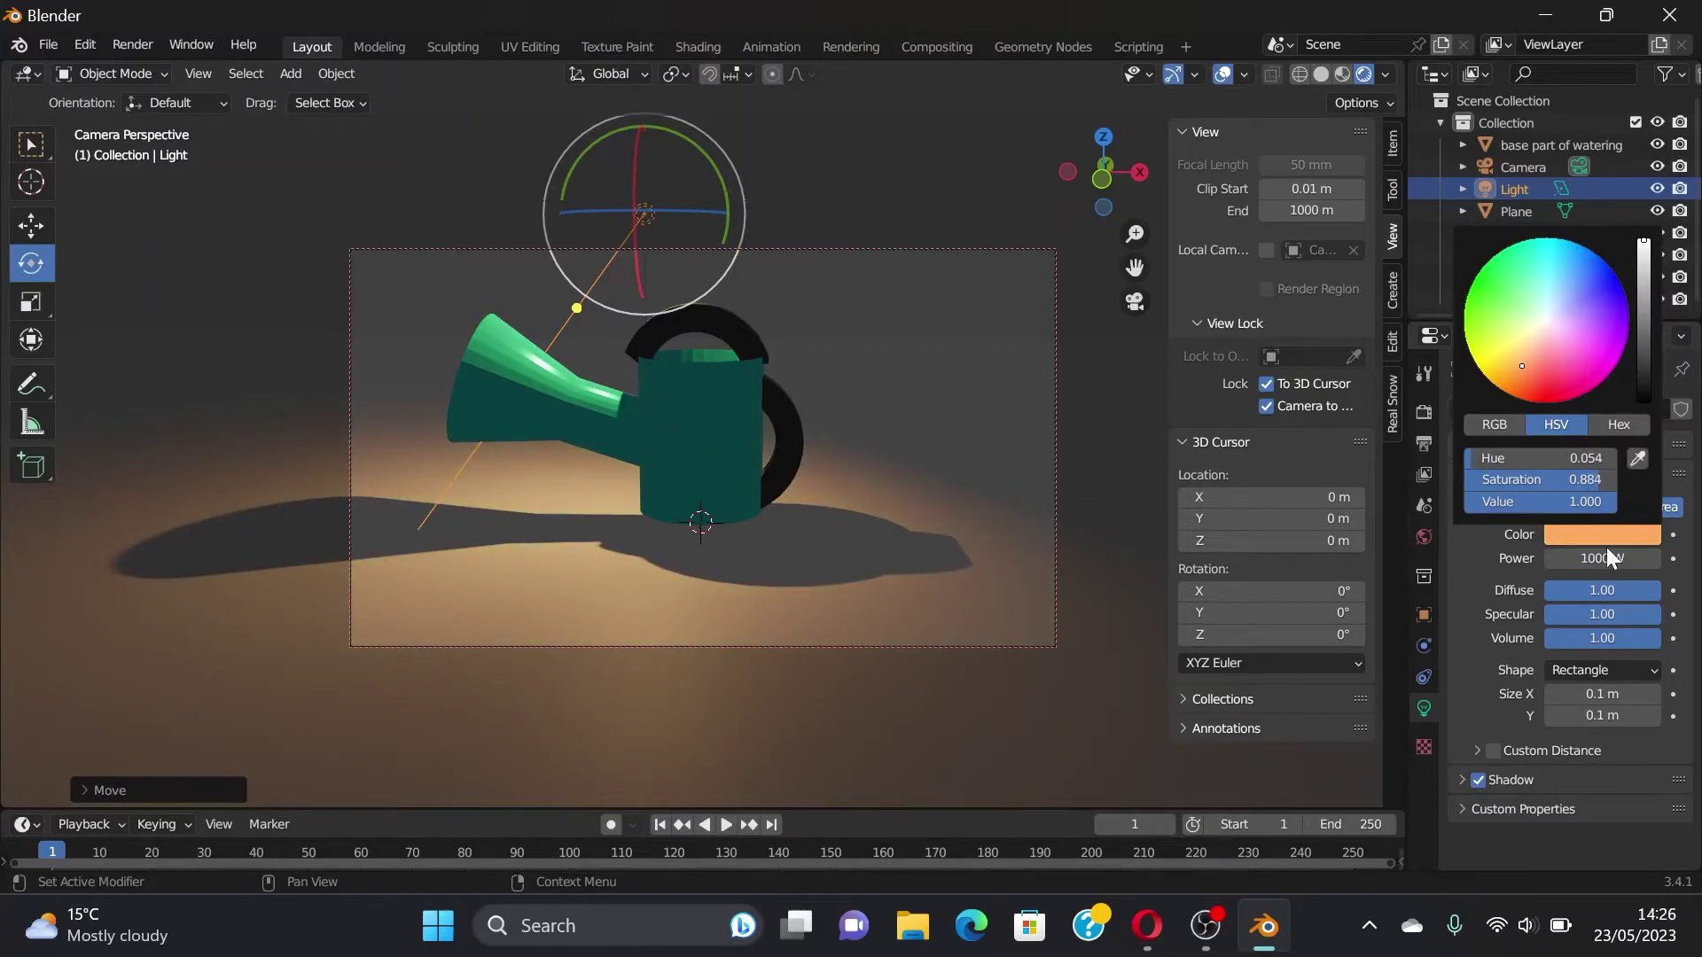
Step: Set the light power to 10000 W, then try the Spot and Sun light types
double_click(1584, 559)
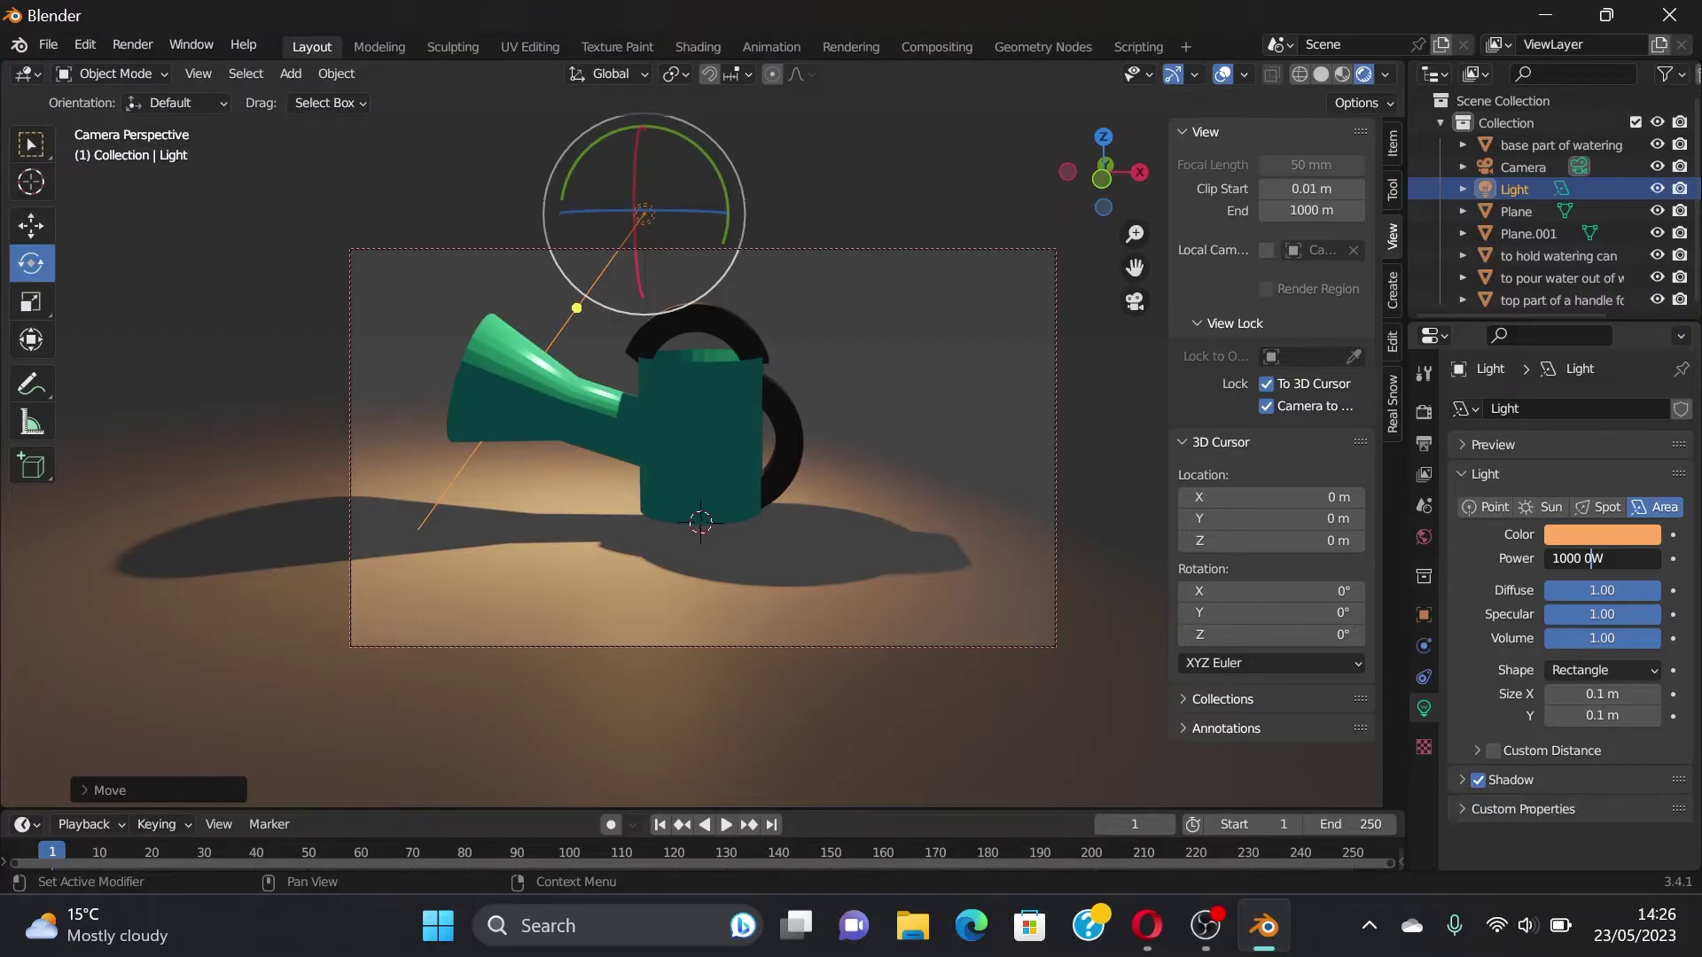
key(Return)
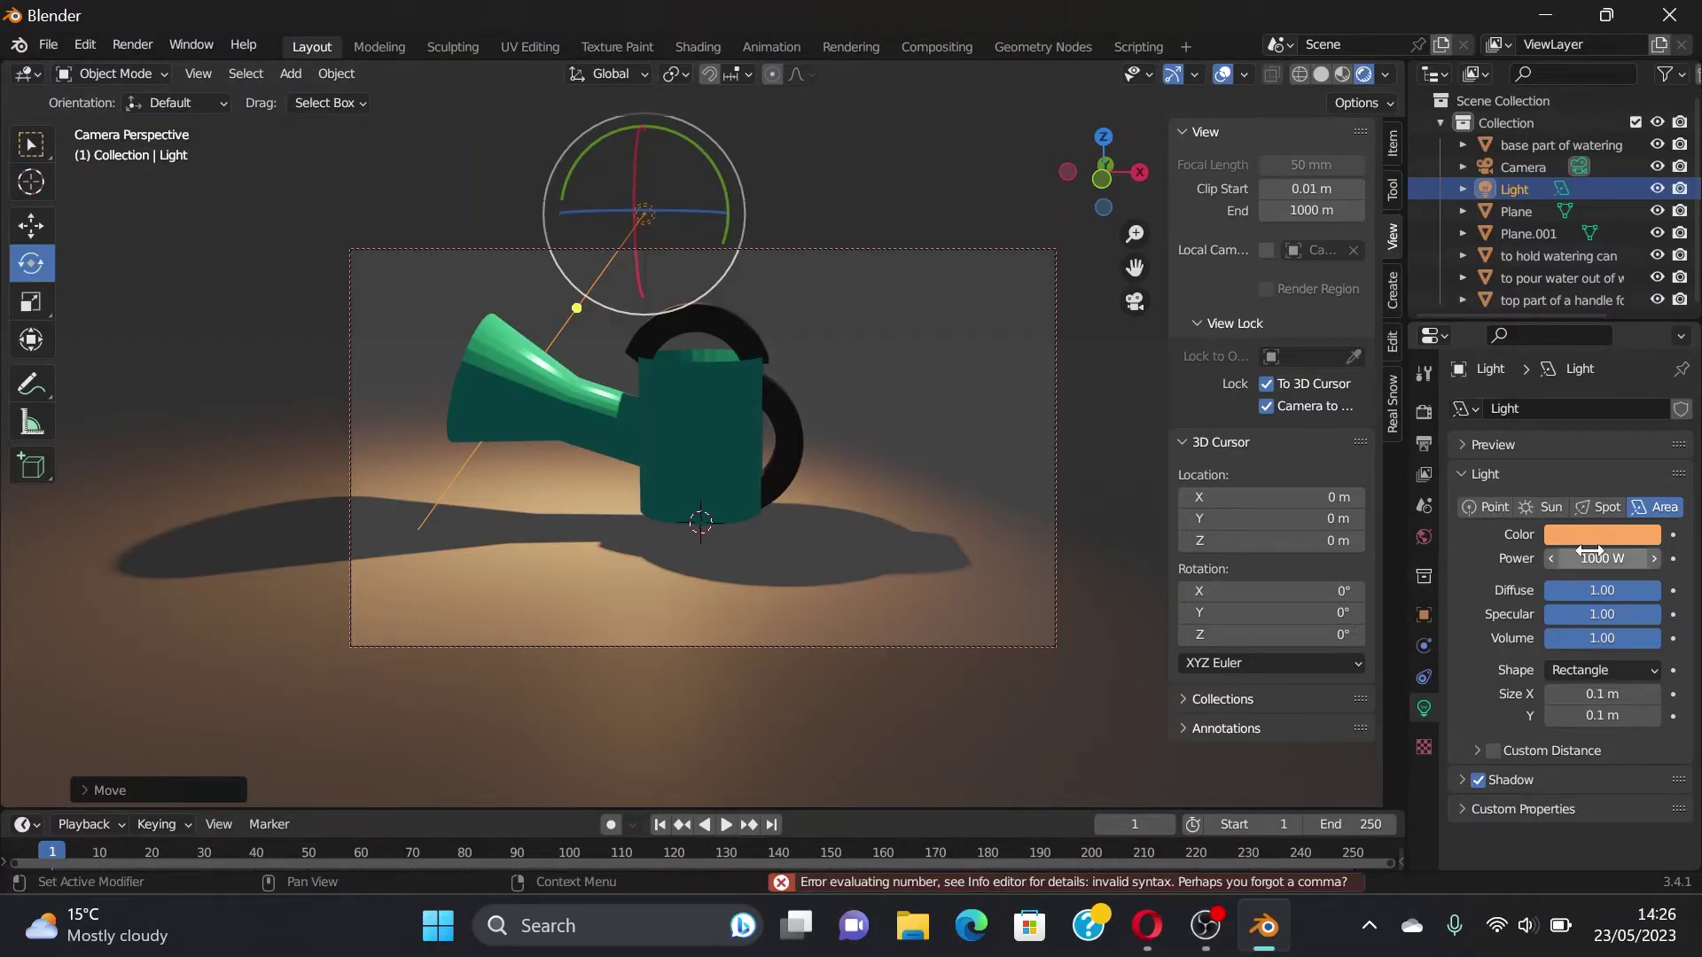
click(1593, 552)
click(1573, 559)
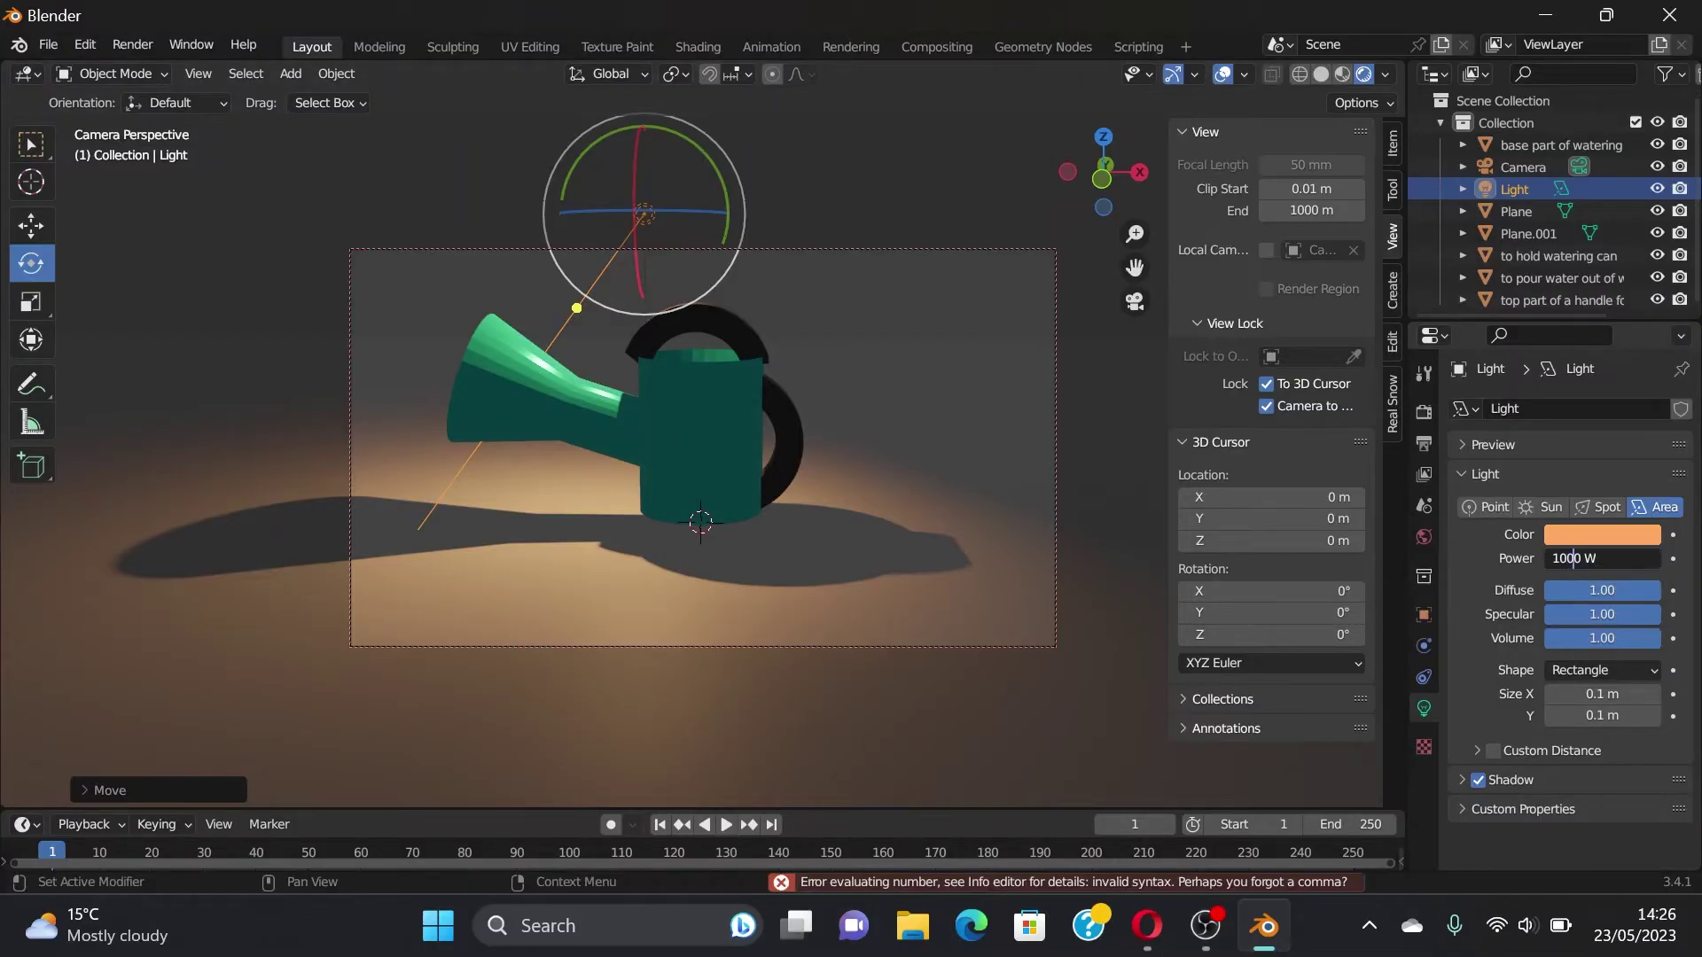
text(0)
key(Return)
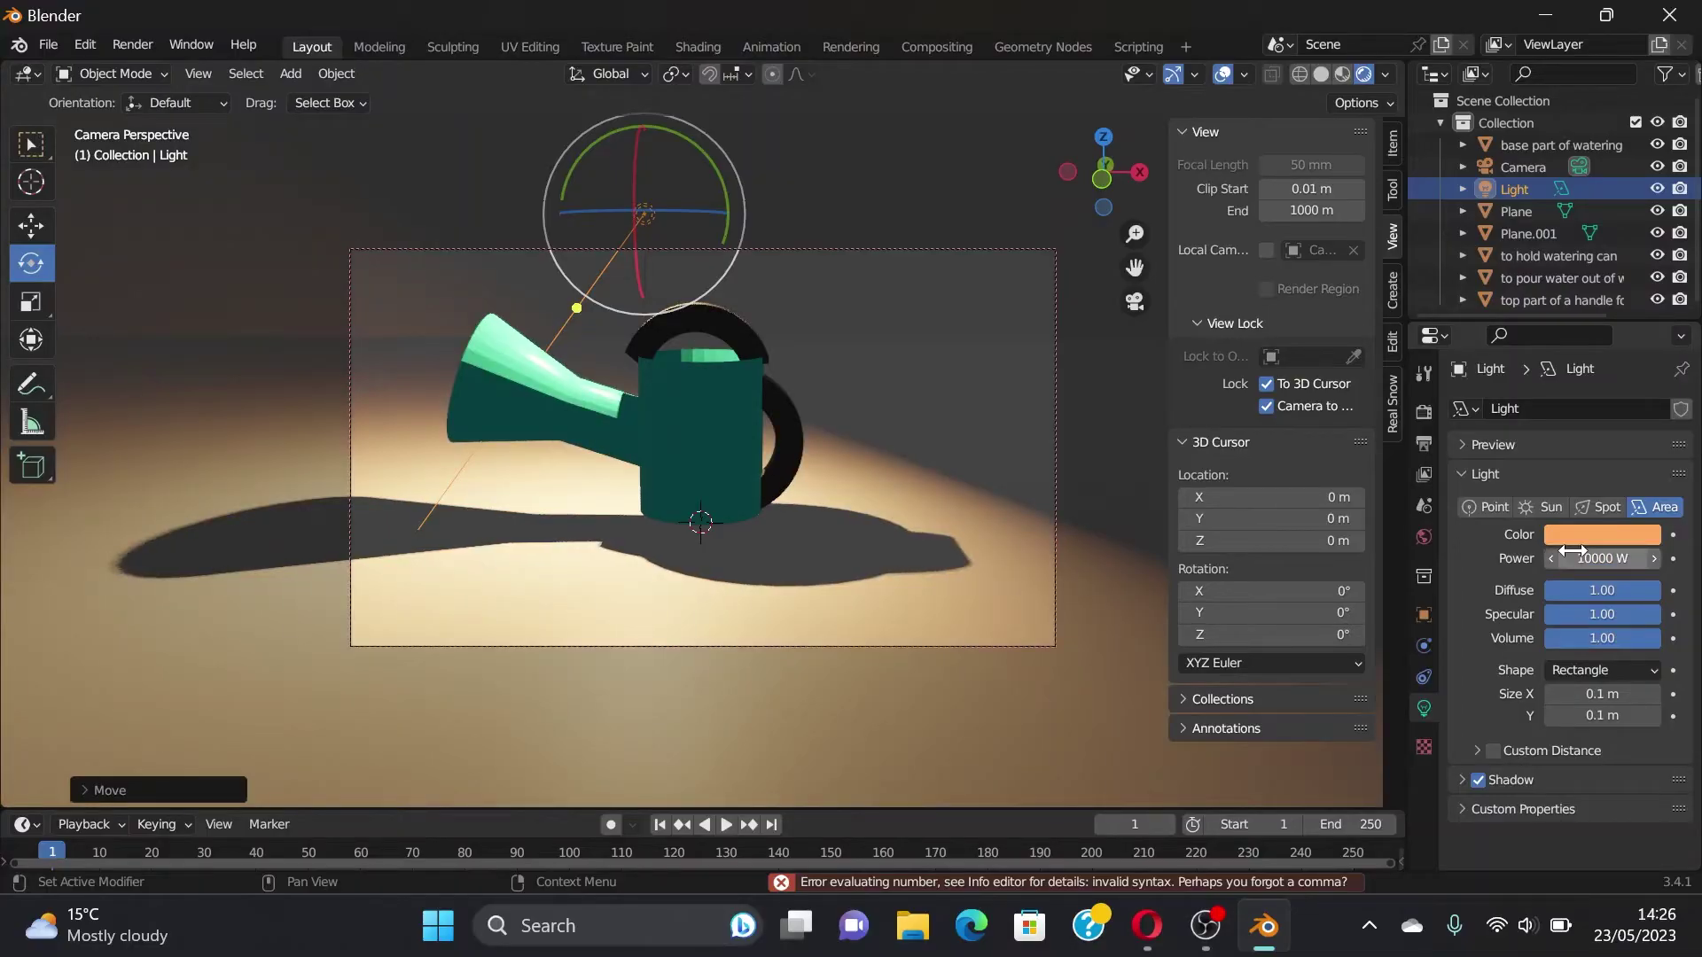
click(1606, 508)
click(1545, 508)
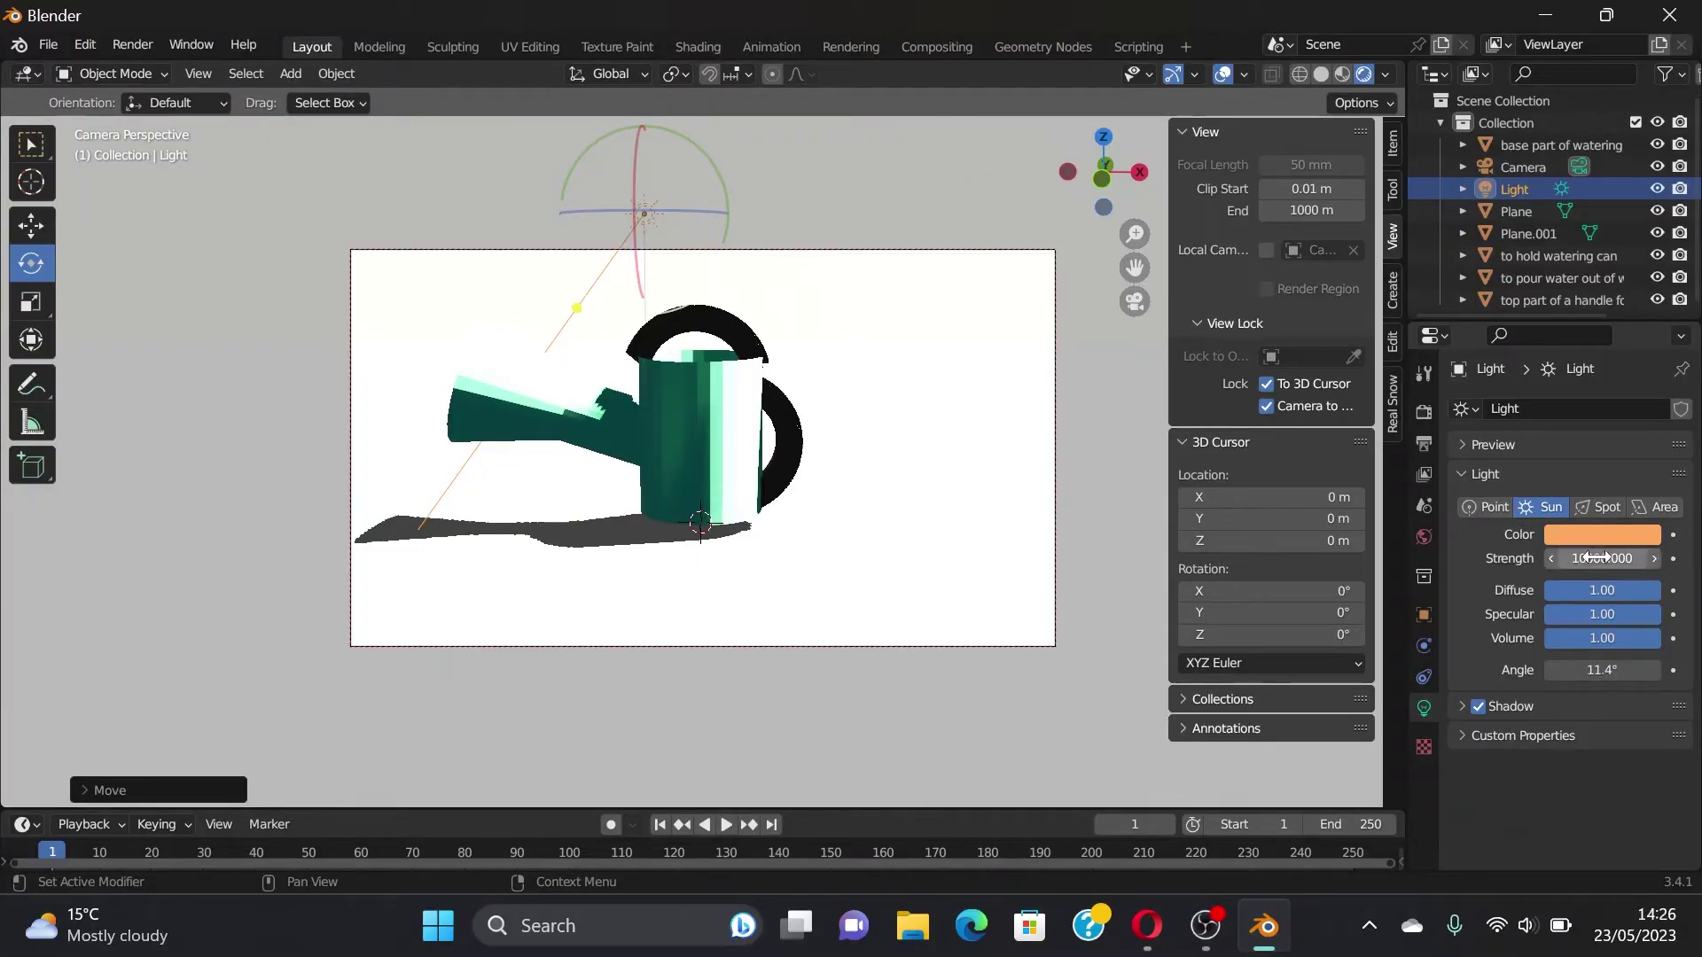
Step: Try a point light with its colour shifted toward red-orange
click(1498, 509)
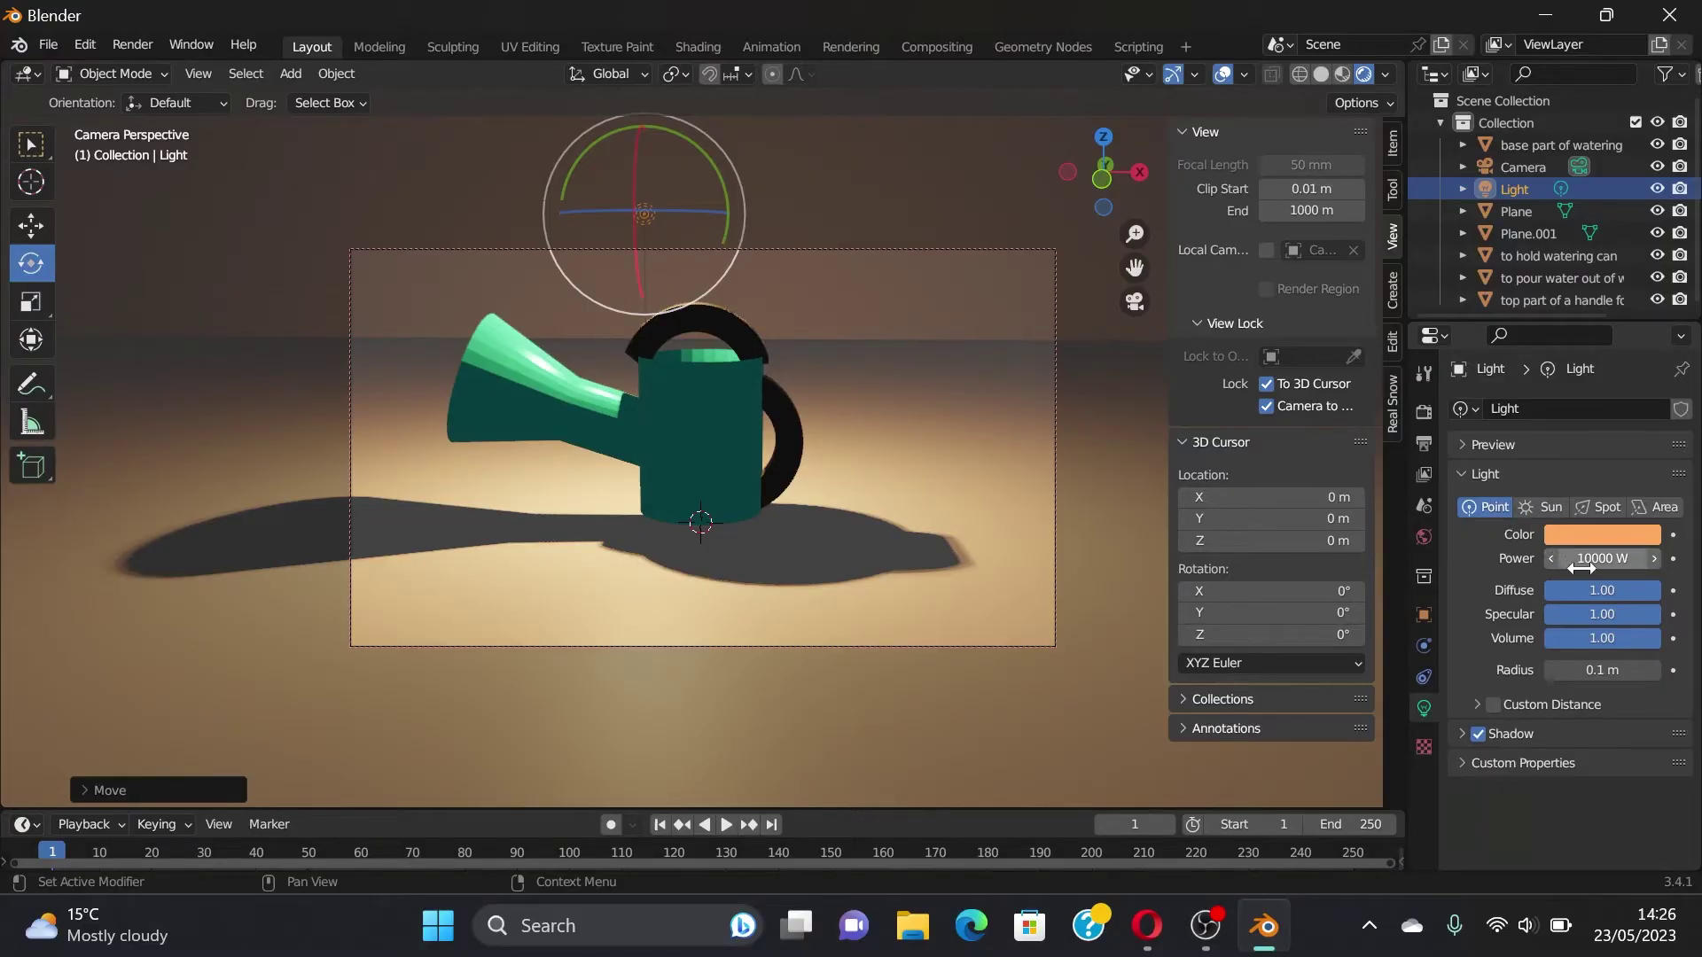
mouse_move(1609, 590)
mouse_down()
mouse_move(1564, 590)
mouse_move(1609, 590)
mouse_up()
click(1599, 532)
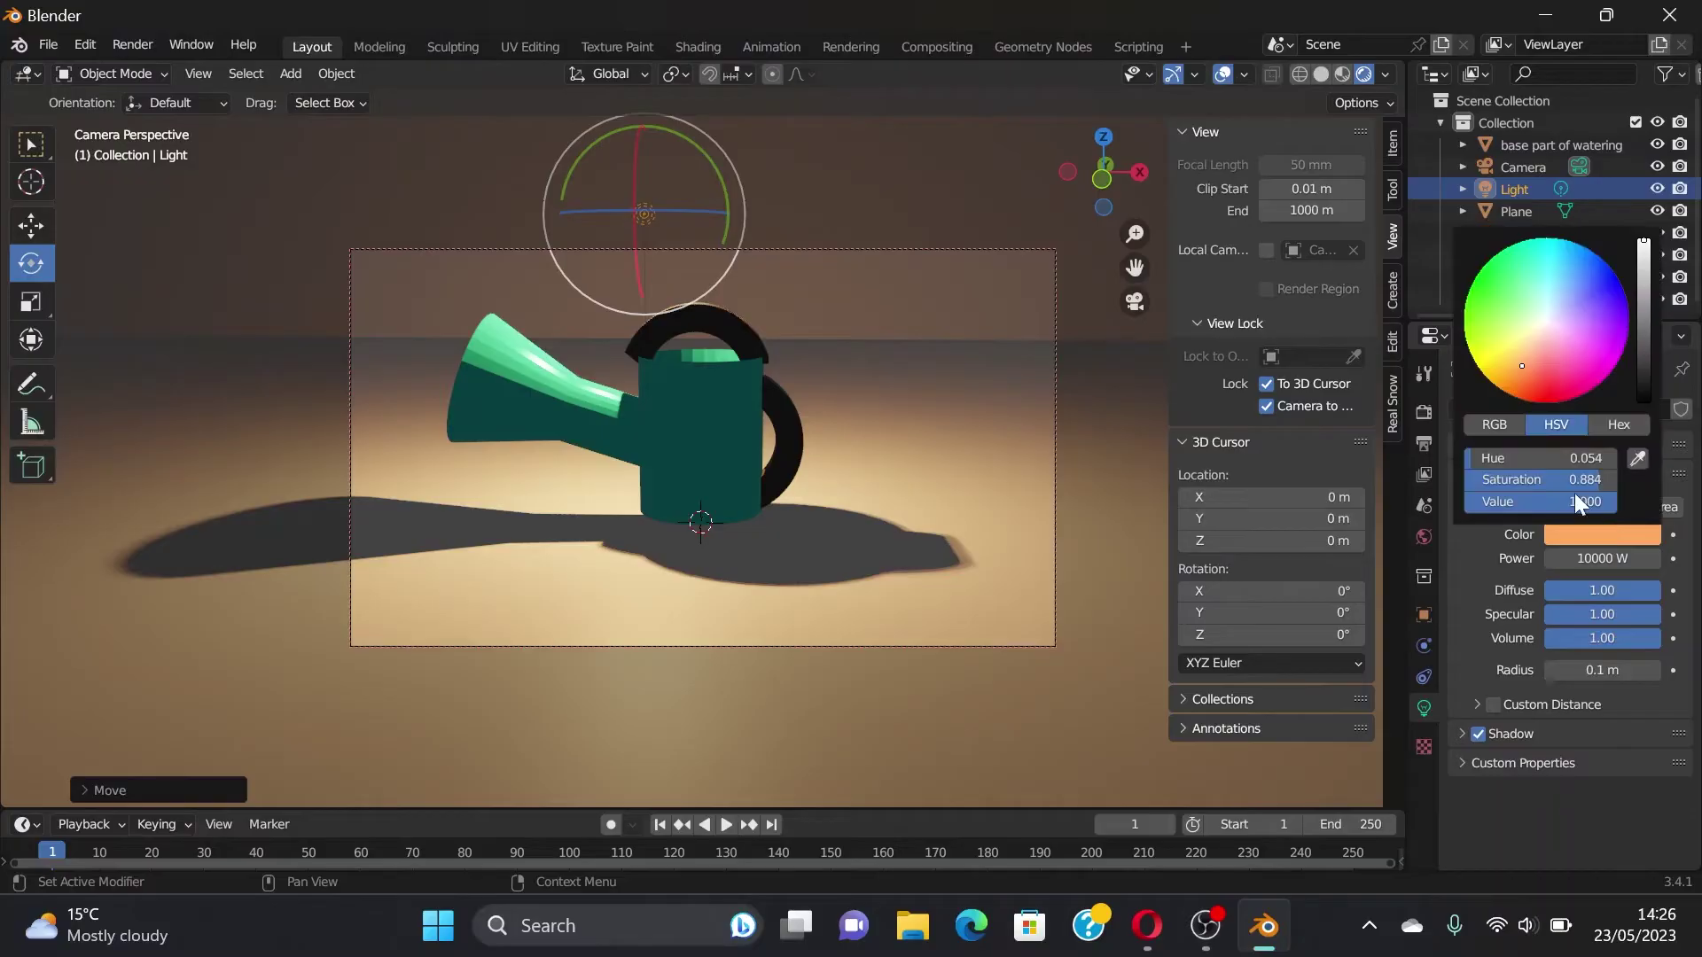
mouse_move(1515, 368)
mouse_down()
mouse_move(1524, 345)
mouse_move(1526, 390)
mouse_up()
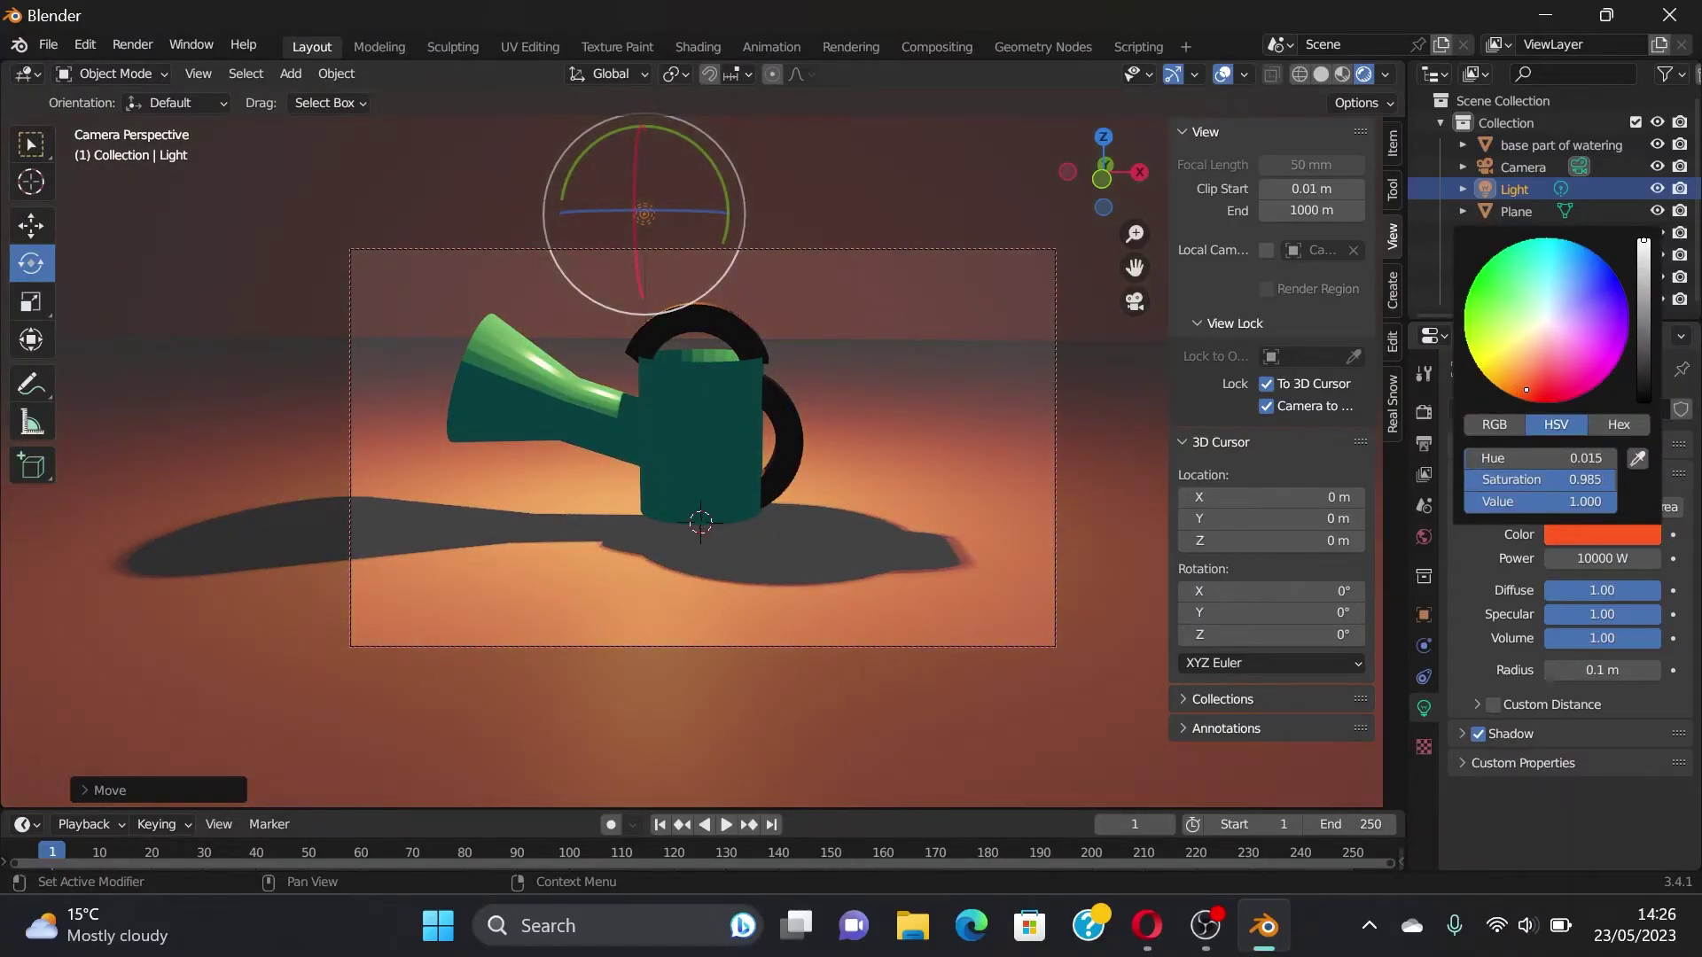
mouse_move(1526, 390)
mouse_down()
mouse_move(1509, 362)
mouse_move(1528, 387)
mouse_up()
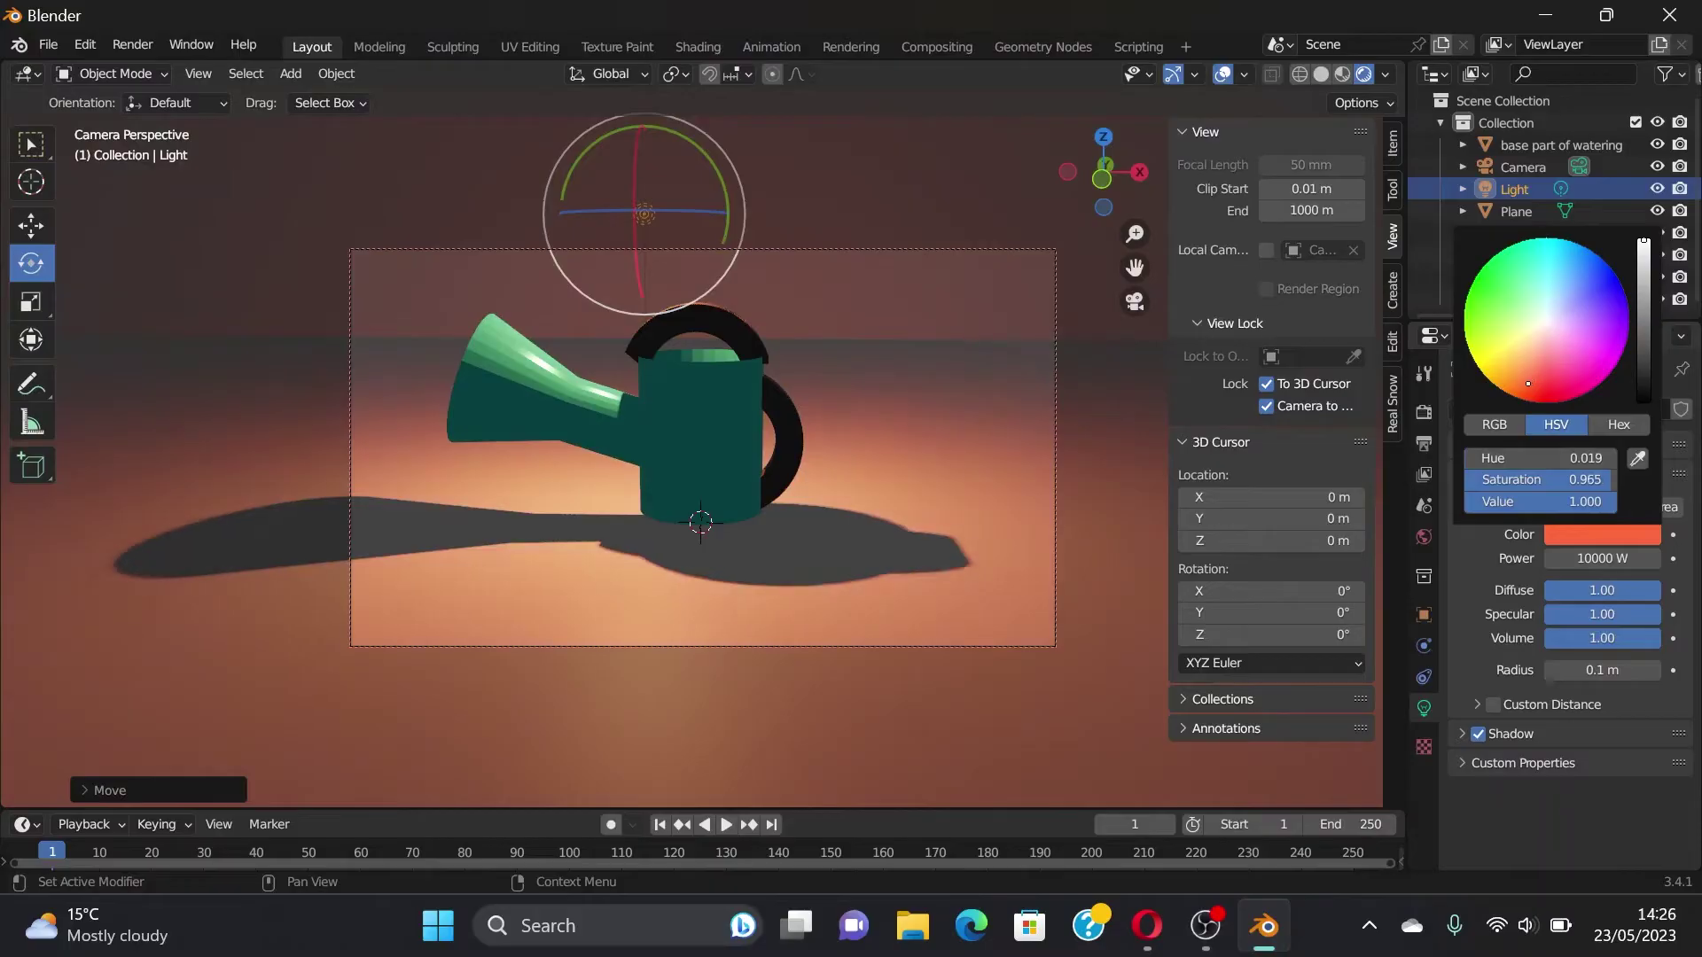
Step: Switch back to an area light in deep orange and begin editing its power
click(1640, 507)
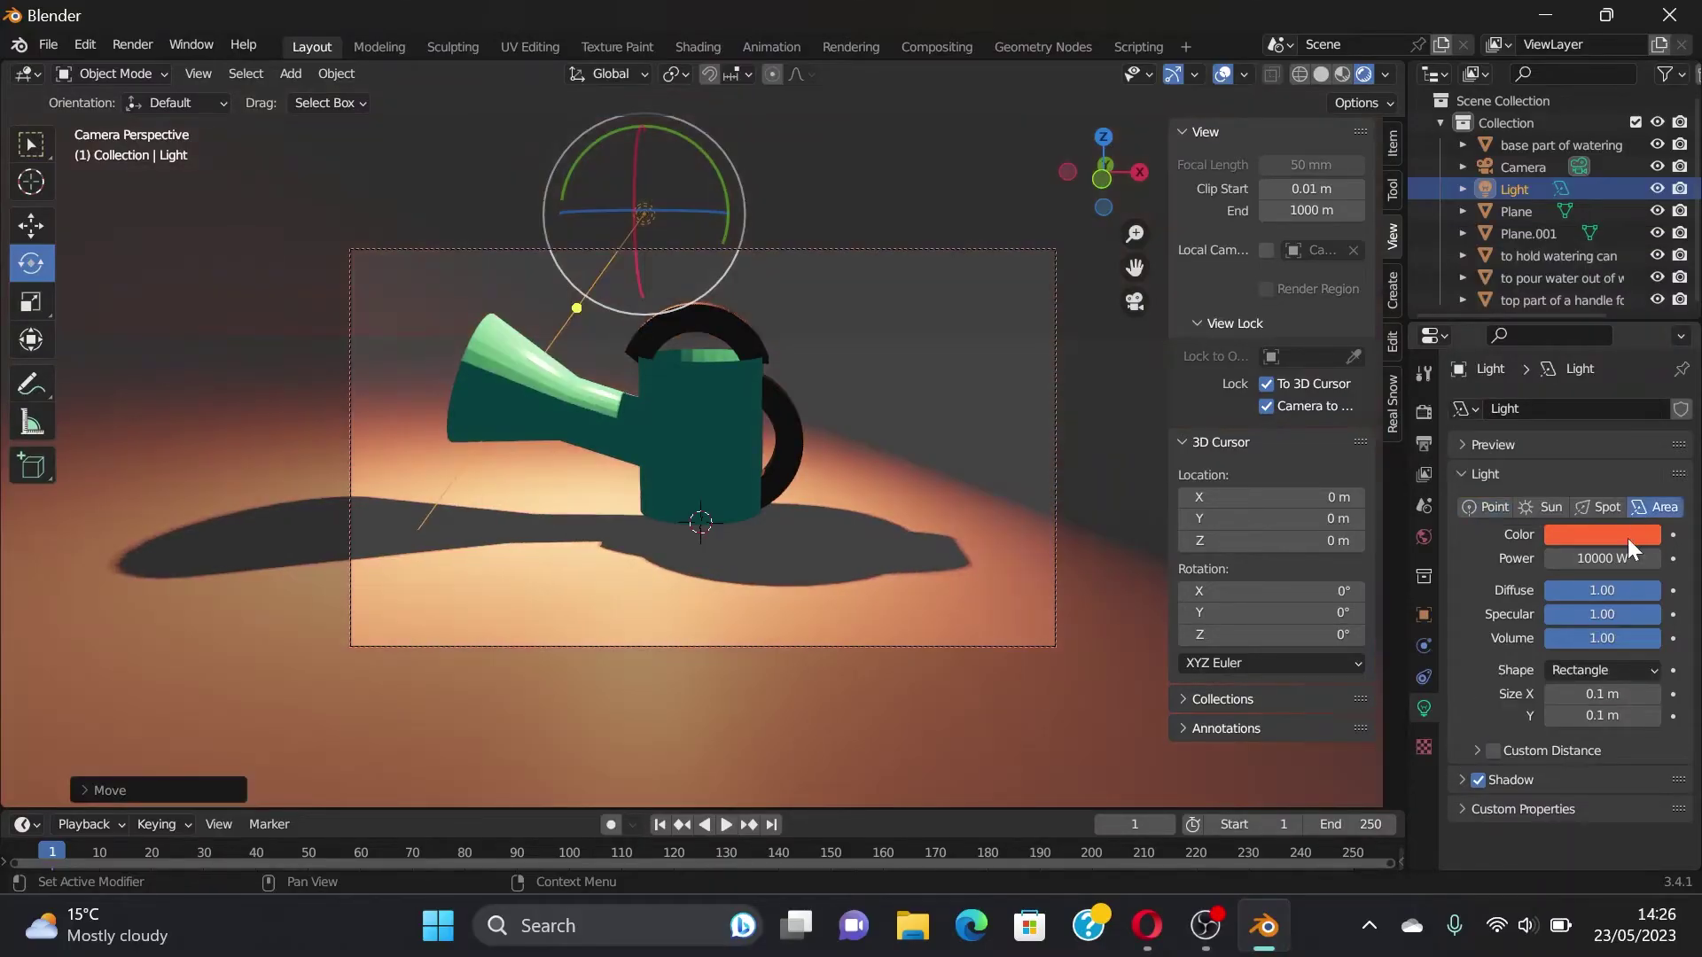
click(1620, 536)
drag(1523, 333, 1515, 395)
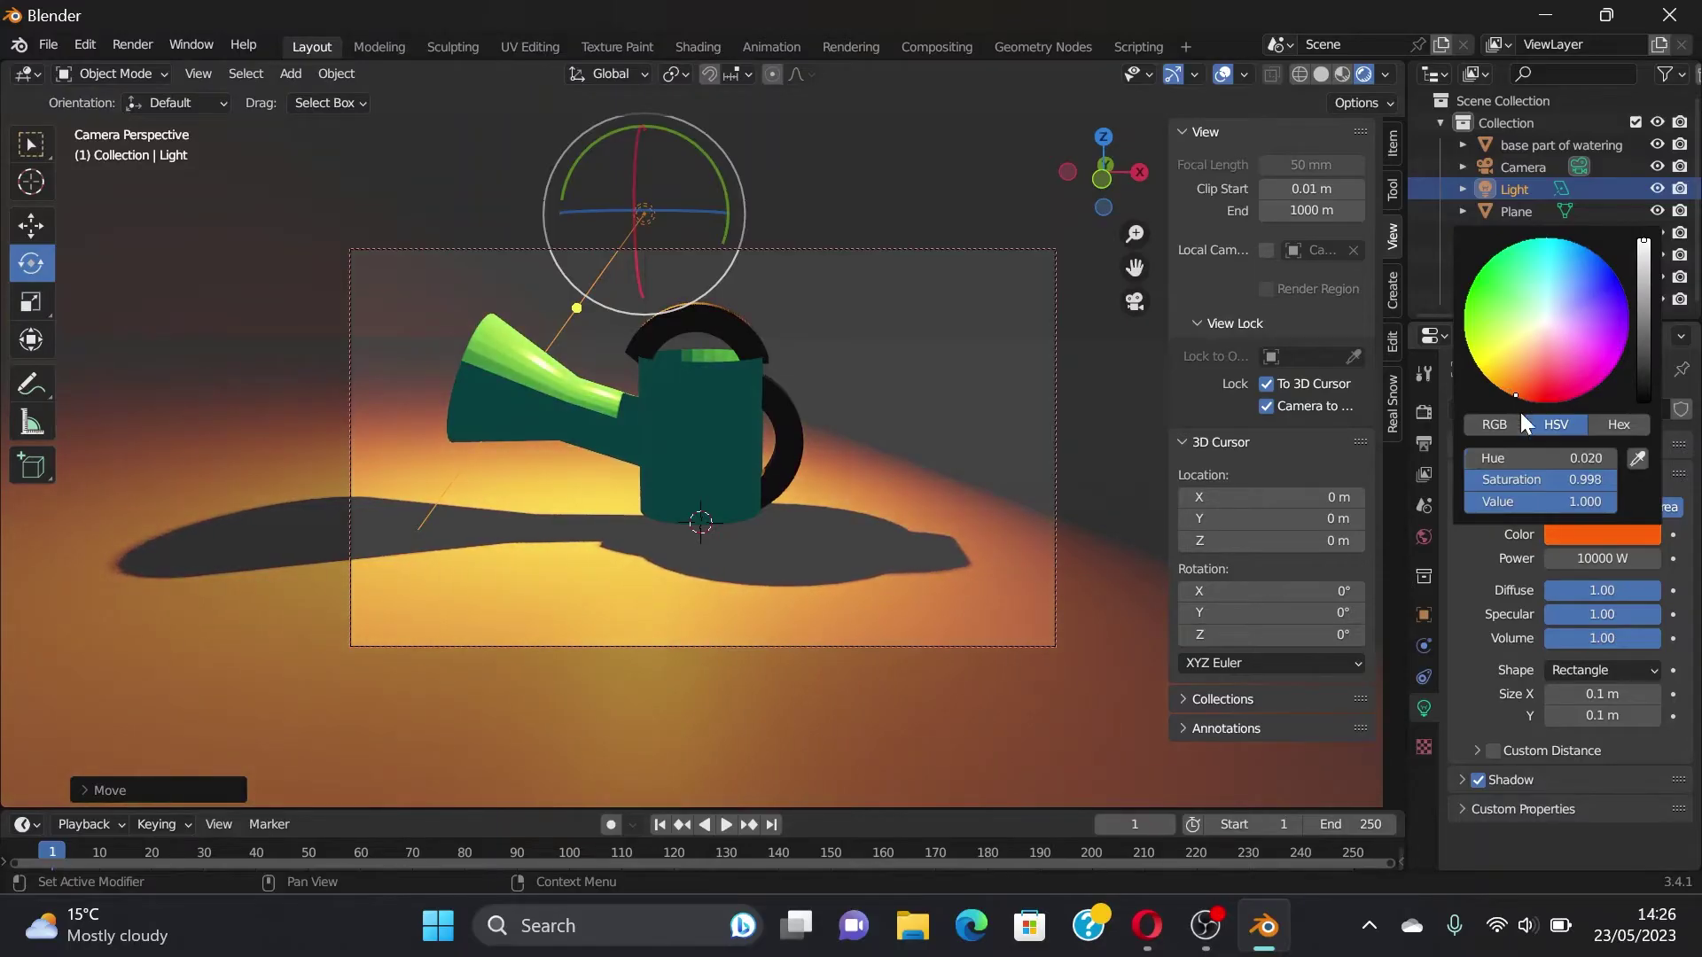
click(1596, 558)
click(1565, 558)
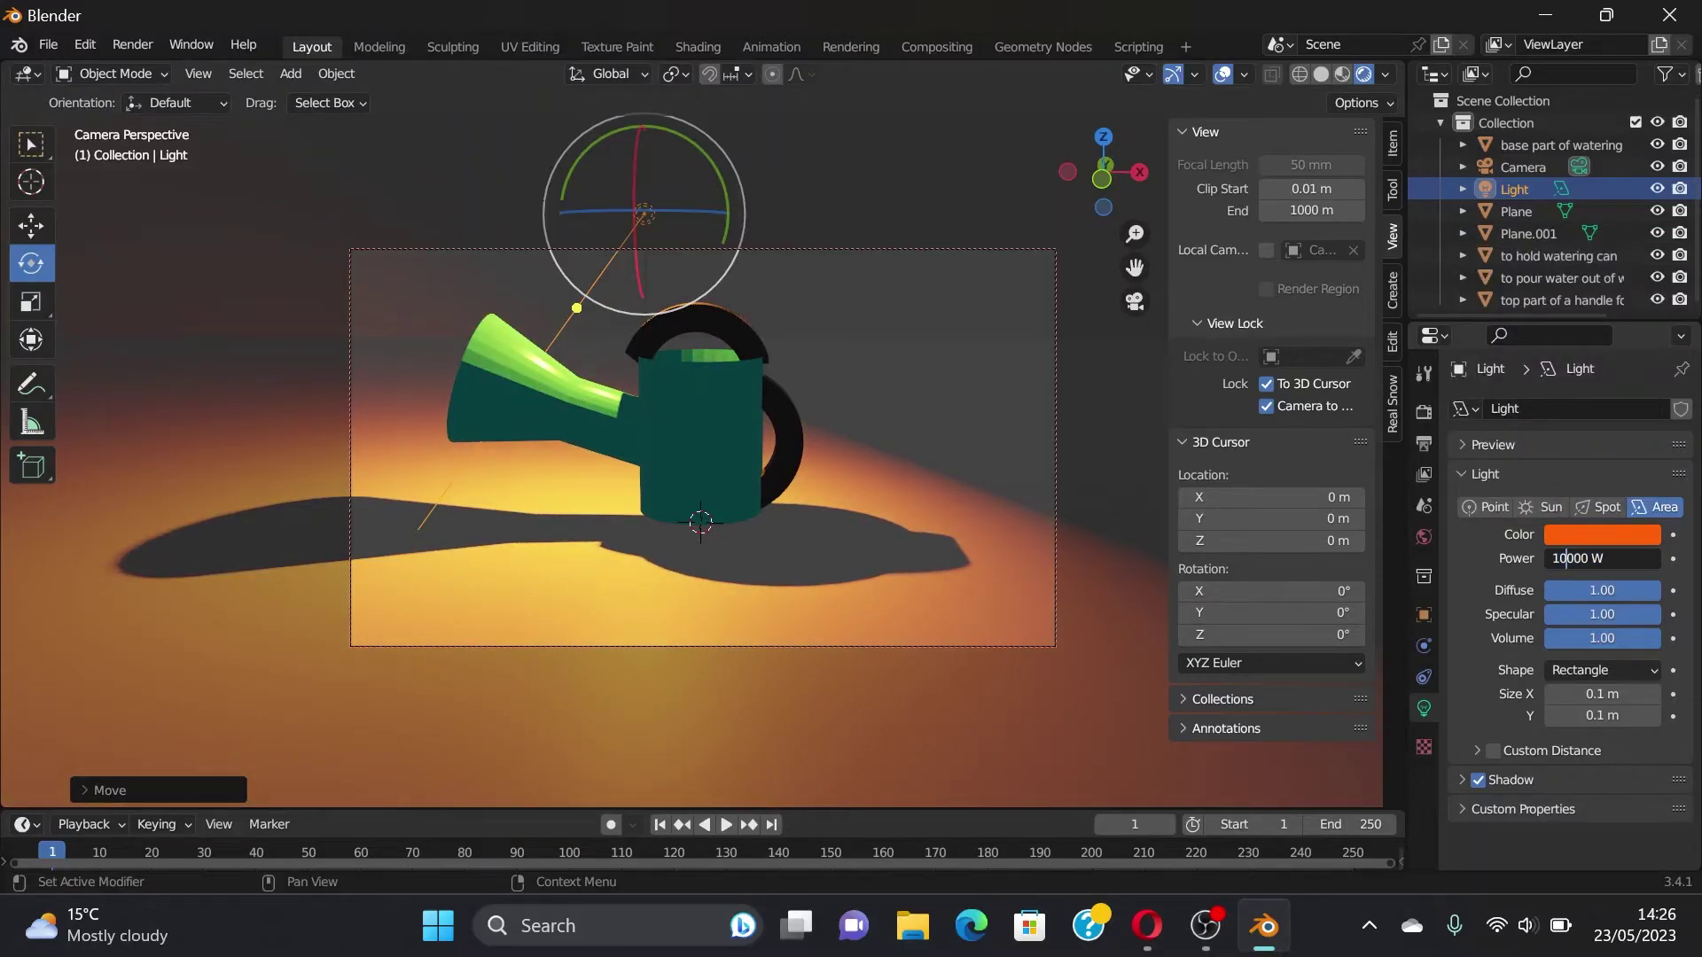
Step: Raise the area light power to 100000 W and brighten the world background colour
text(0)
key(Return)
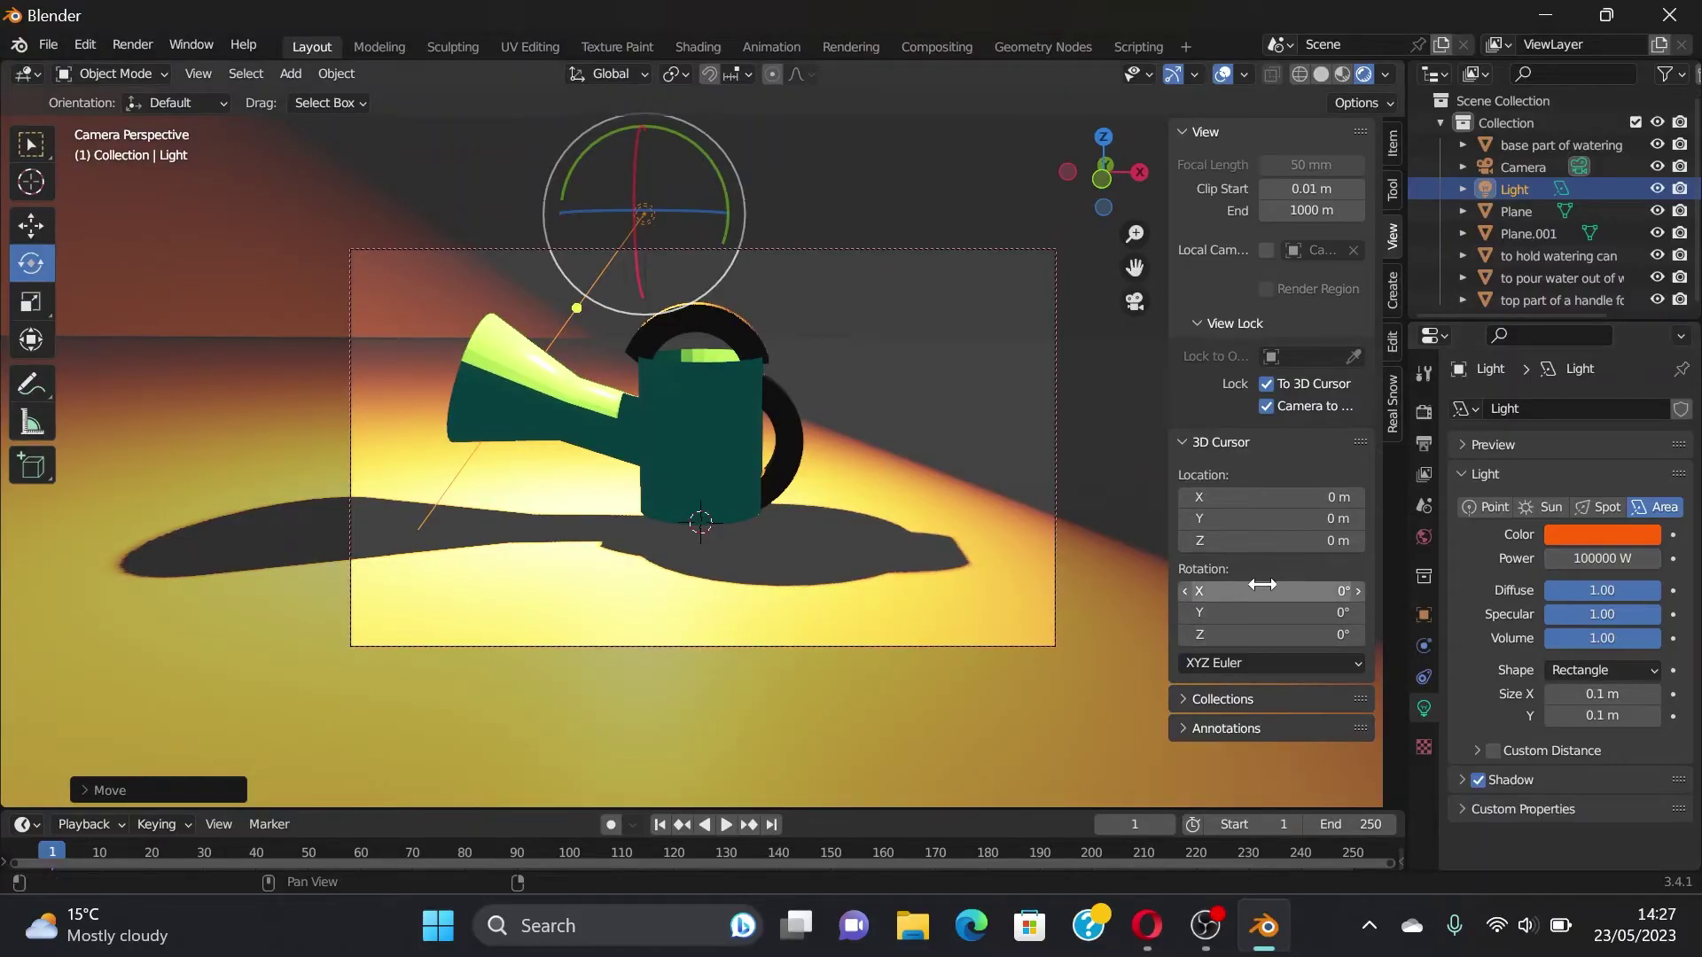
click(1423, 534)
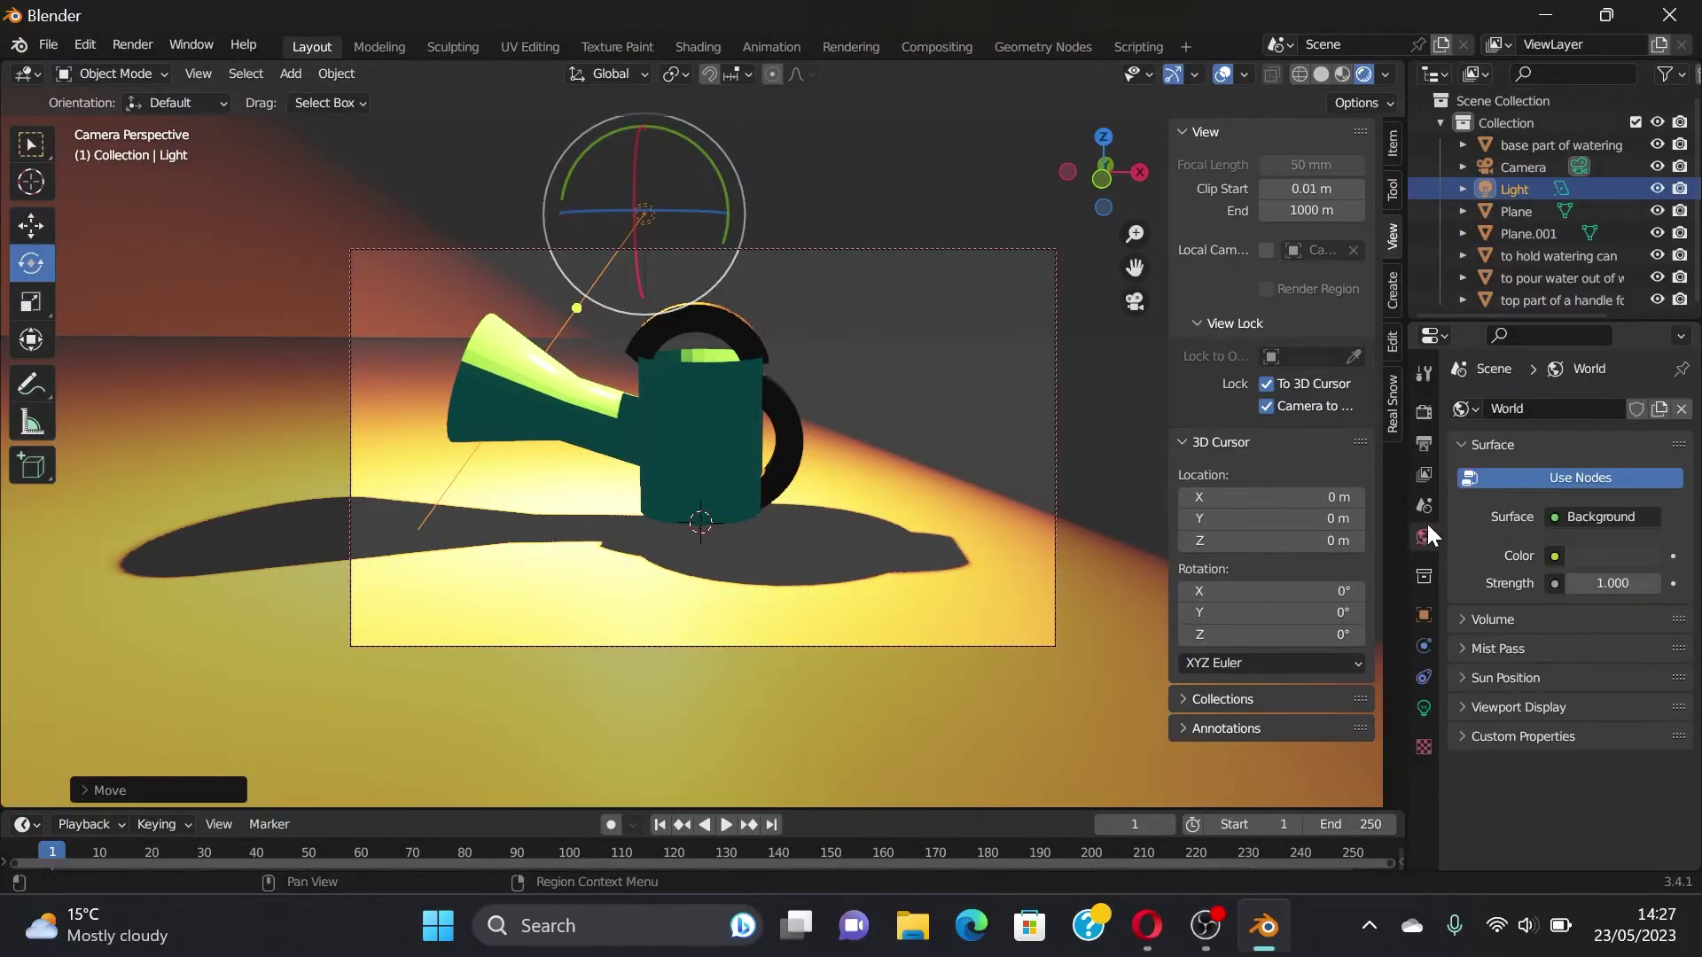
click(1598, 555)
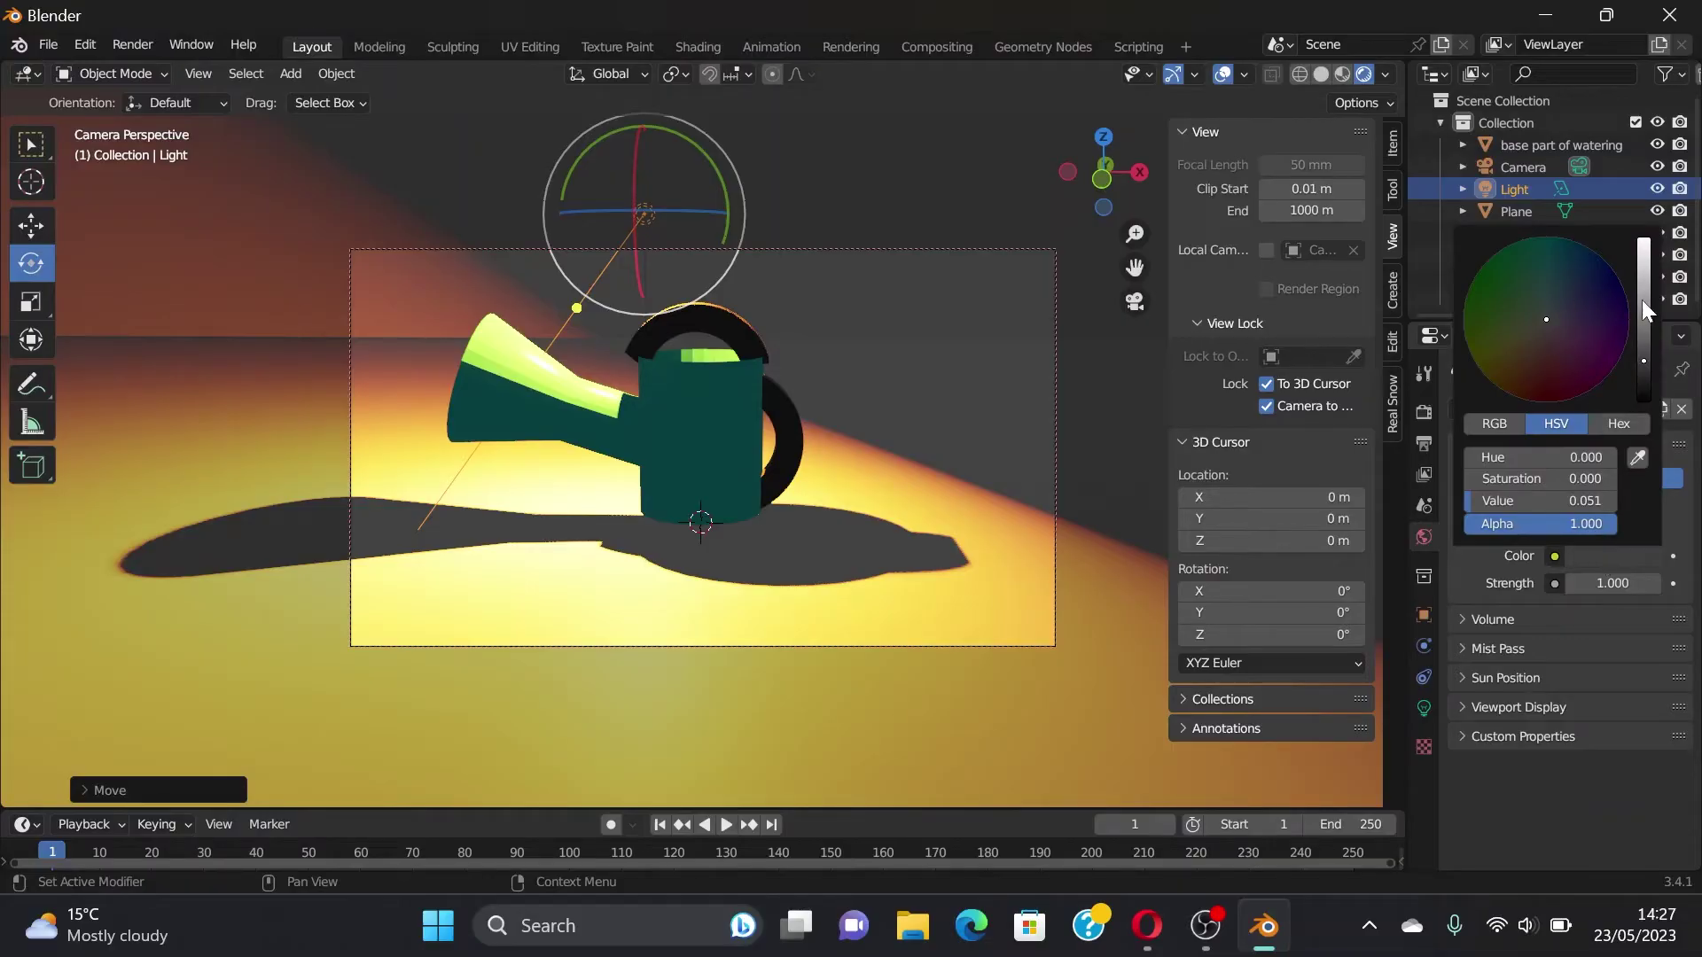
mouse_move(1641, 300)
mouse_down()
mouse_move(1643, 268)
mouse_move(1643, 359)
mouse_move(1643, 341)
mouse_up()
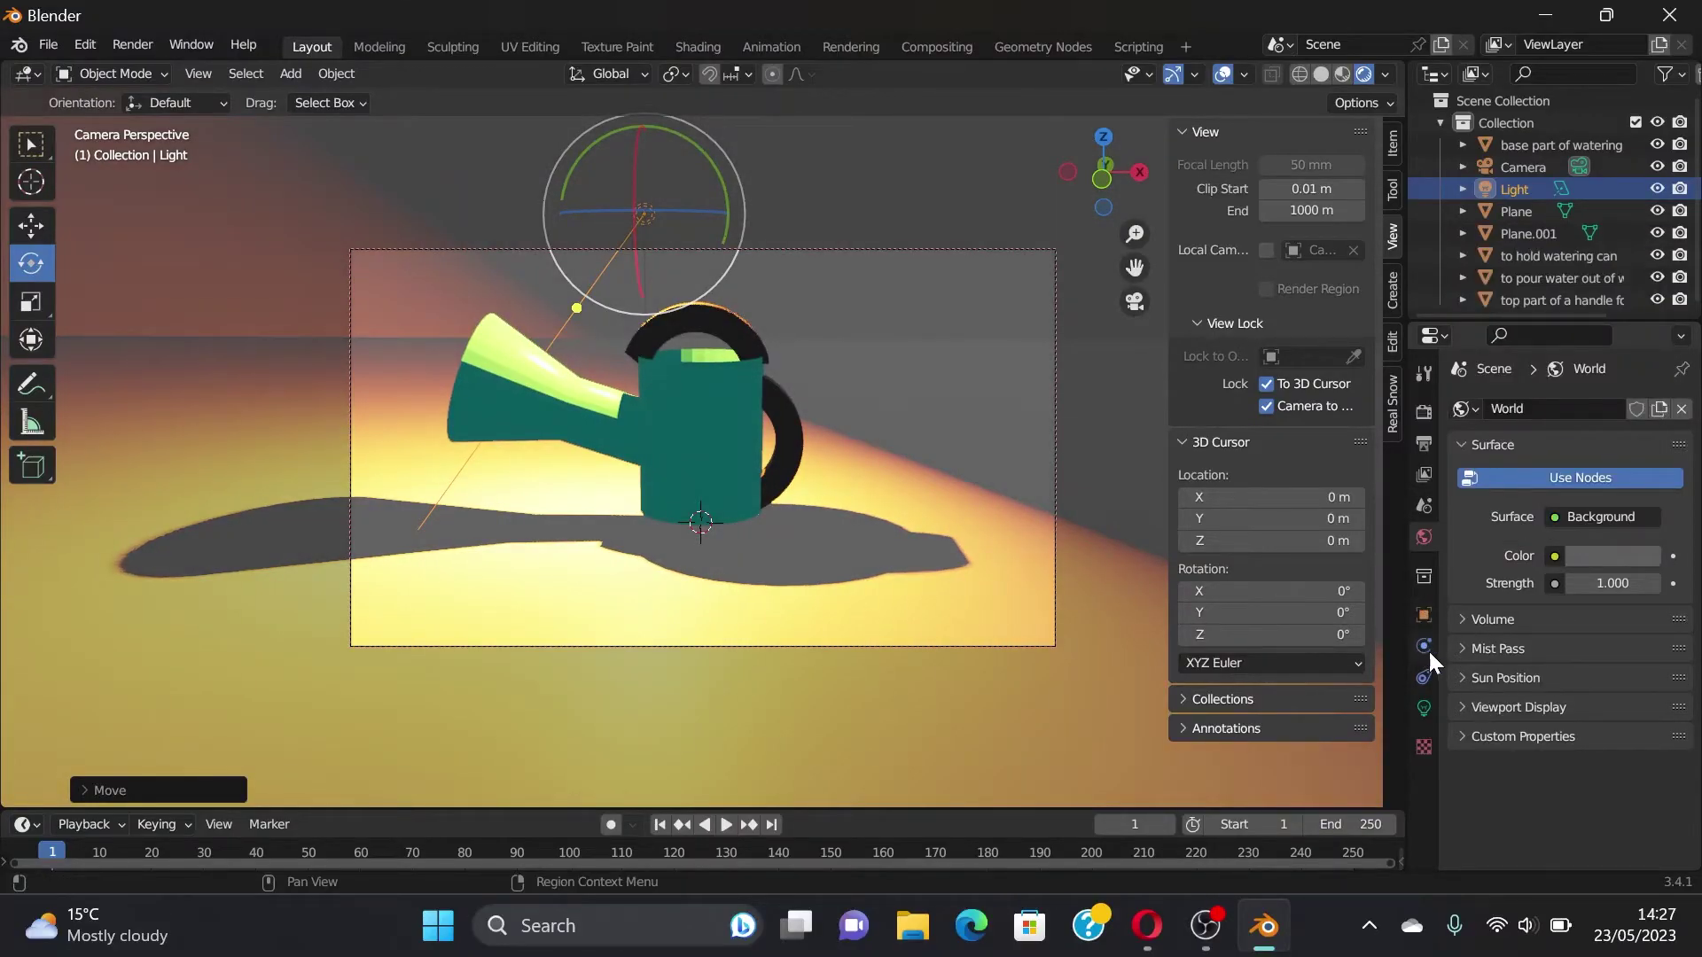
Step: Adjust the light's colour hue and lower its power back to 10000 W
click(1423, 708)
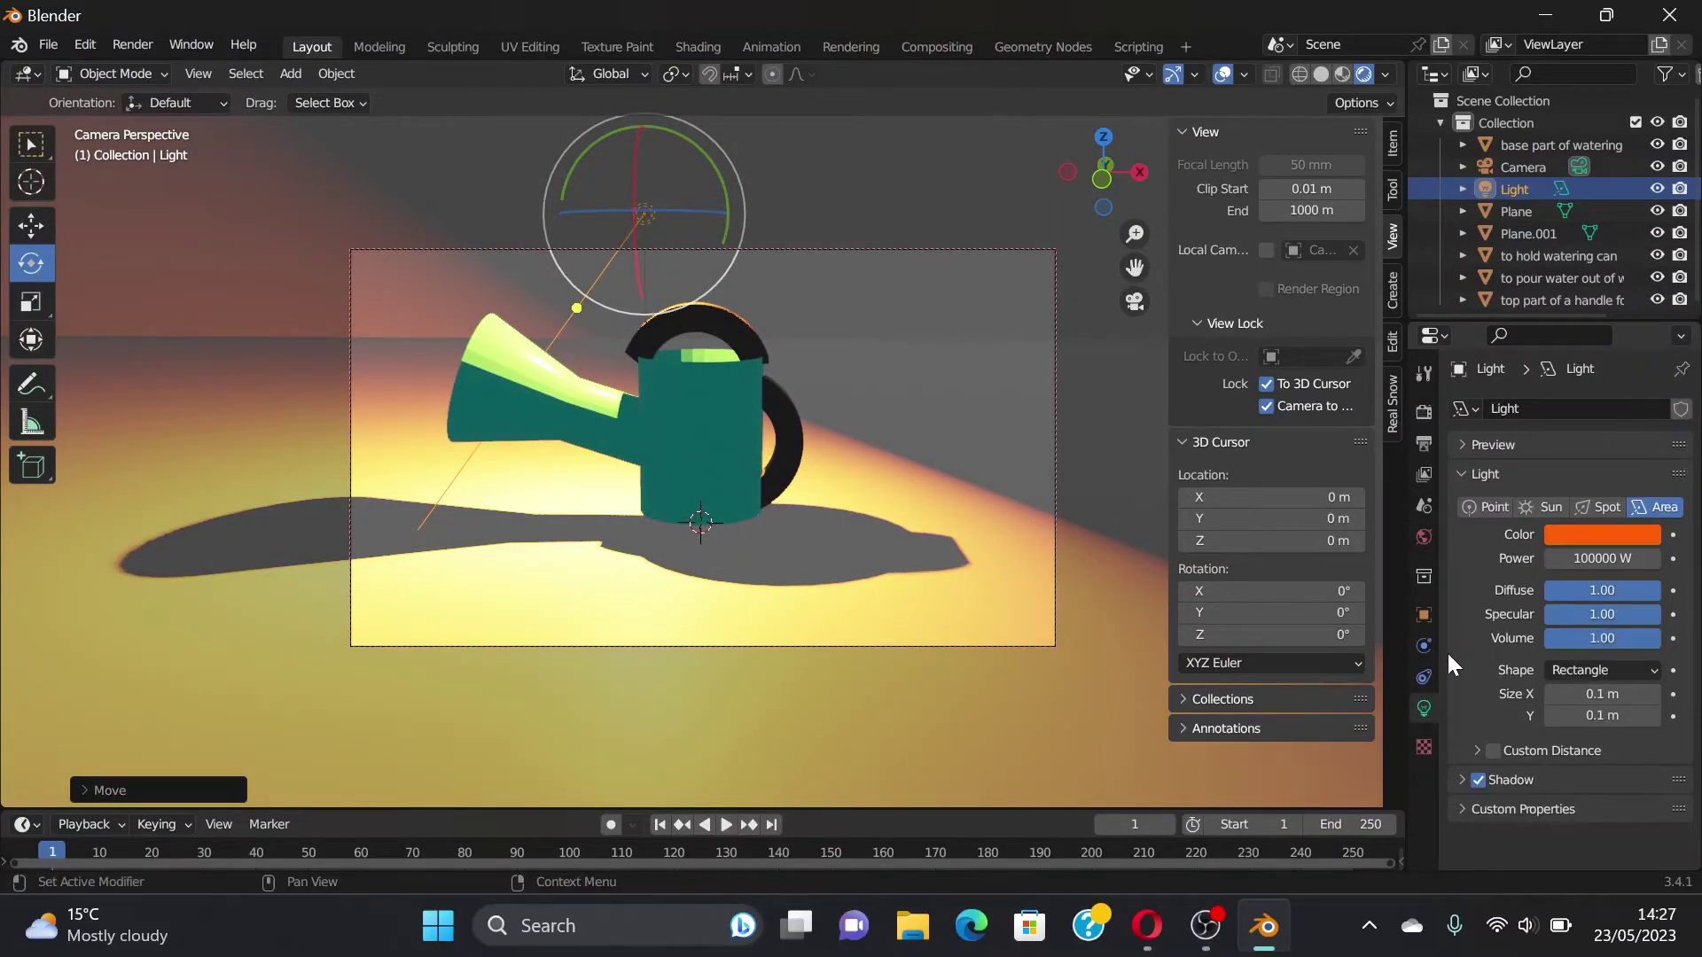
click(1585, 537)
drag(1555, 362, 1541, 401)
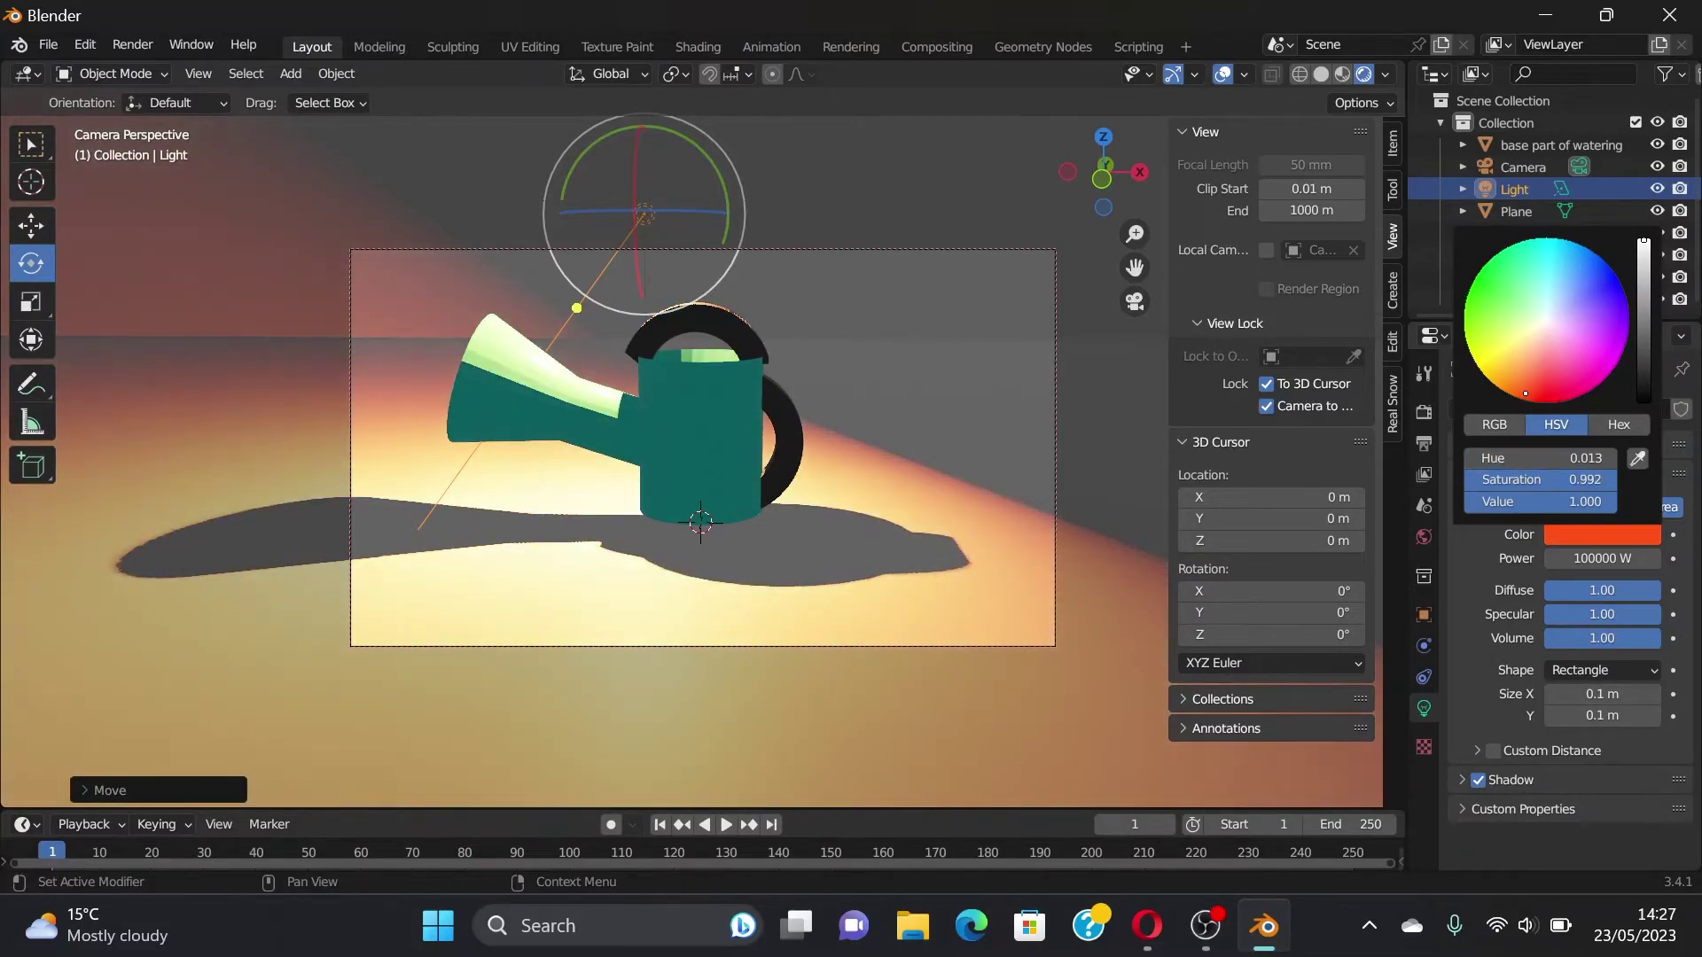
click(1586, 558)
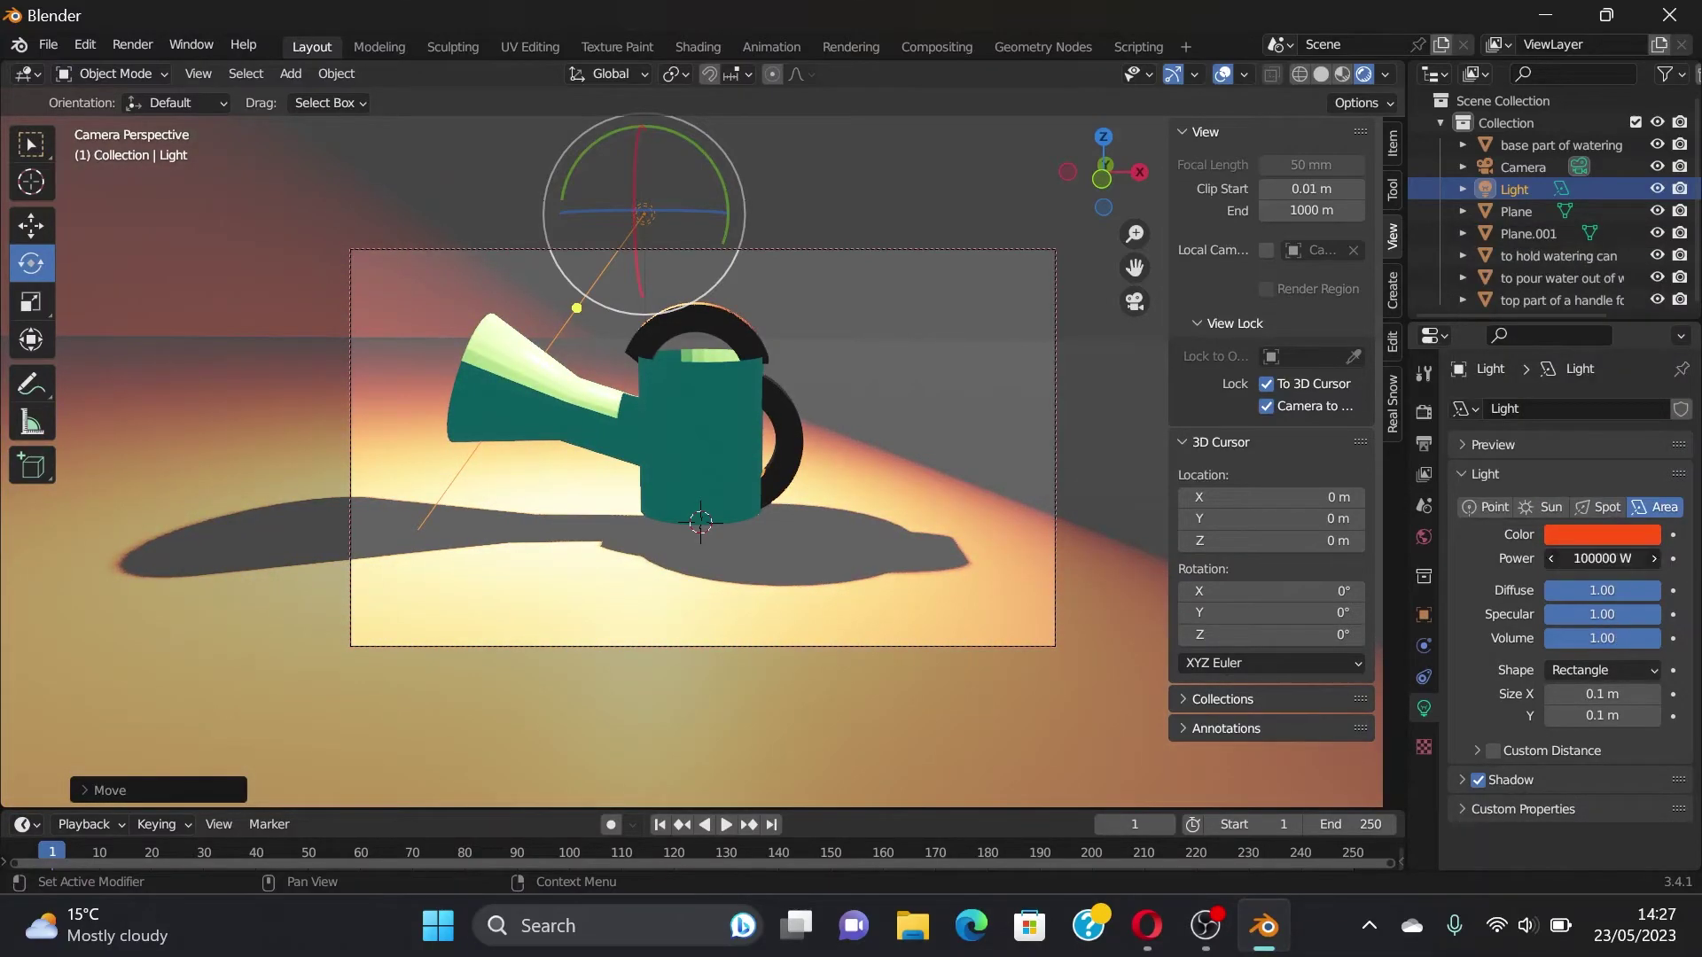
key(BackSpace)
key(Return)
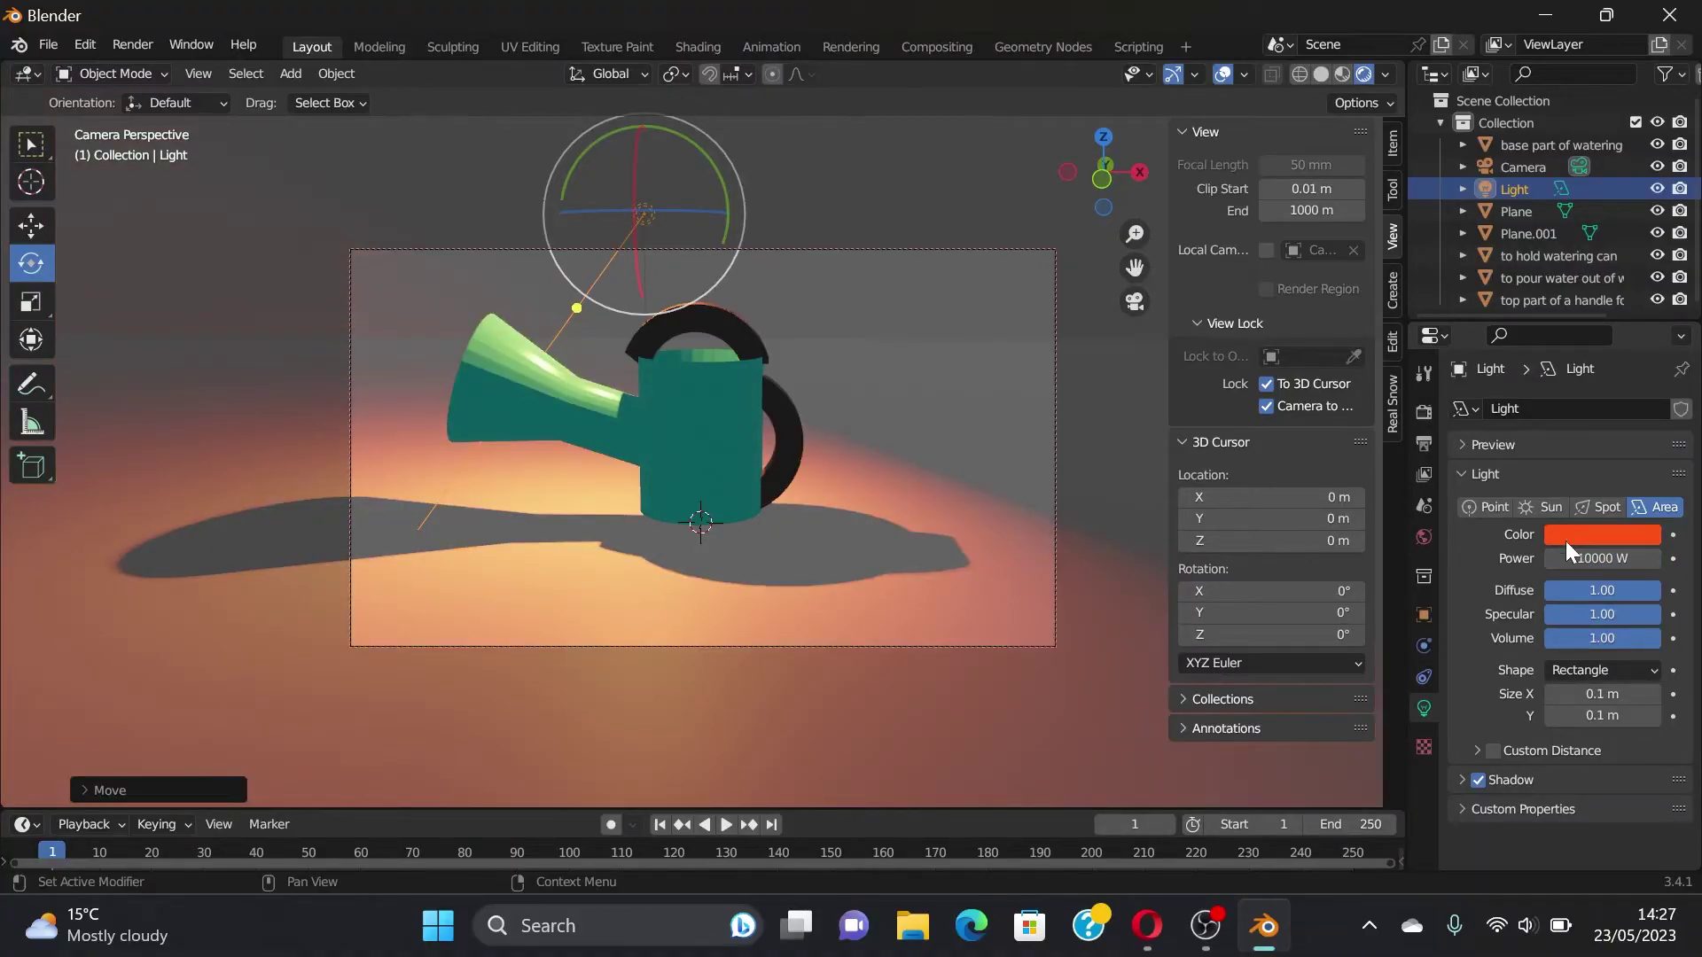
Step: Darken the light colour and shift it toward a warm peach-orange
click(1592, 537)
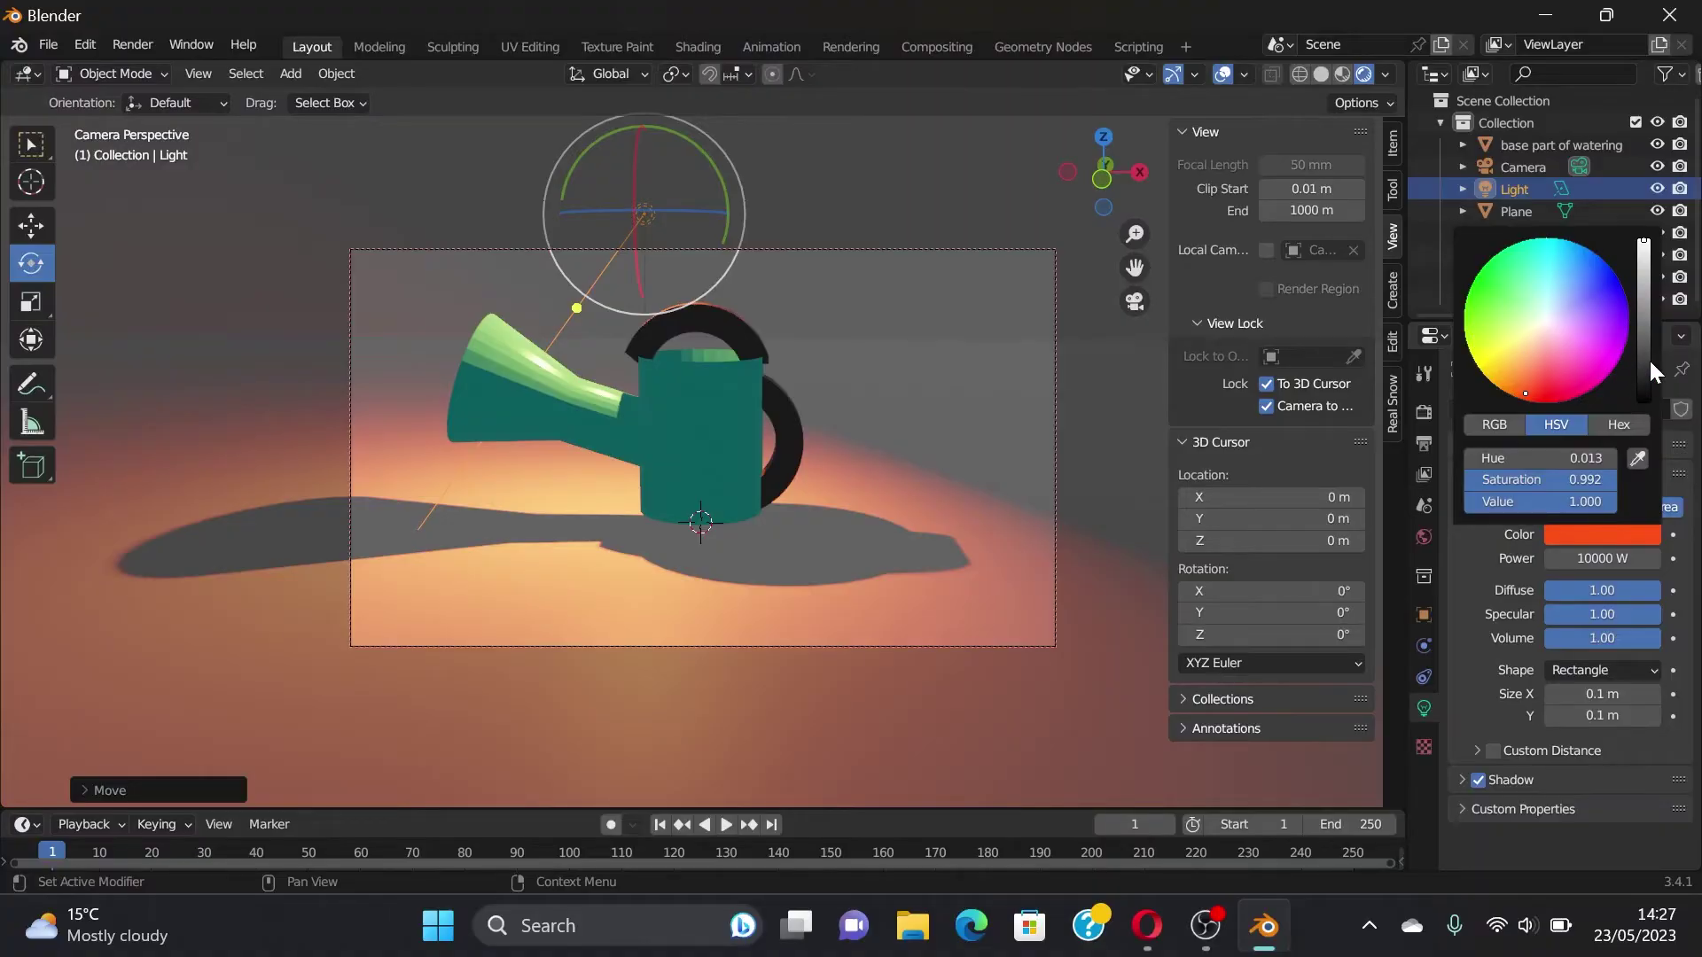
drag(1648, 358, 1643, 277)
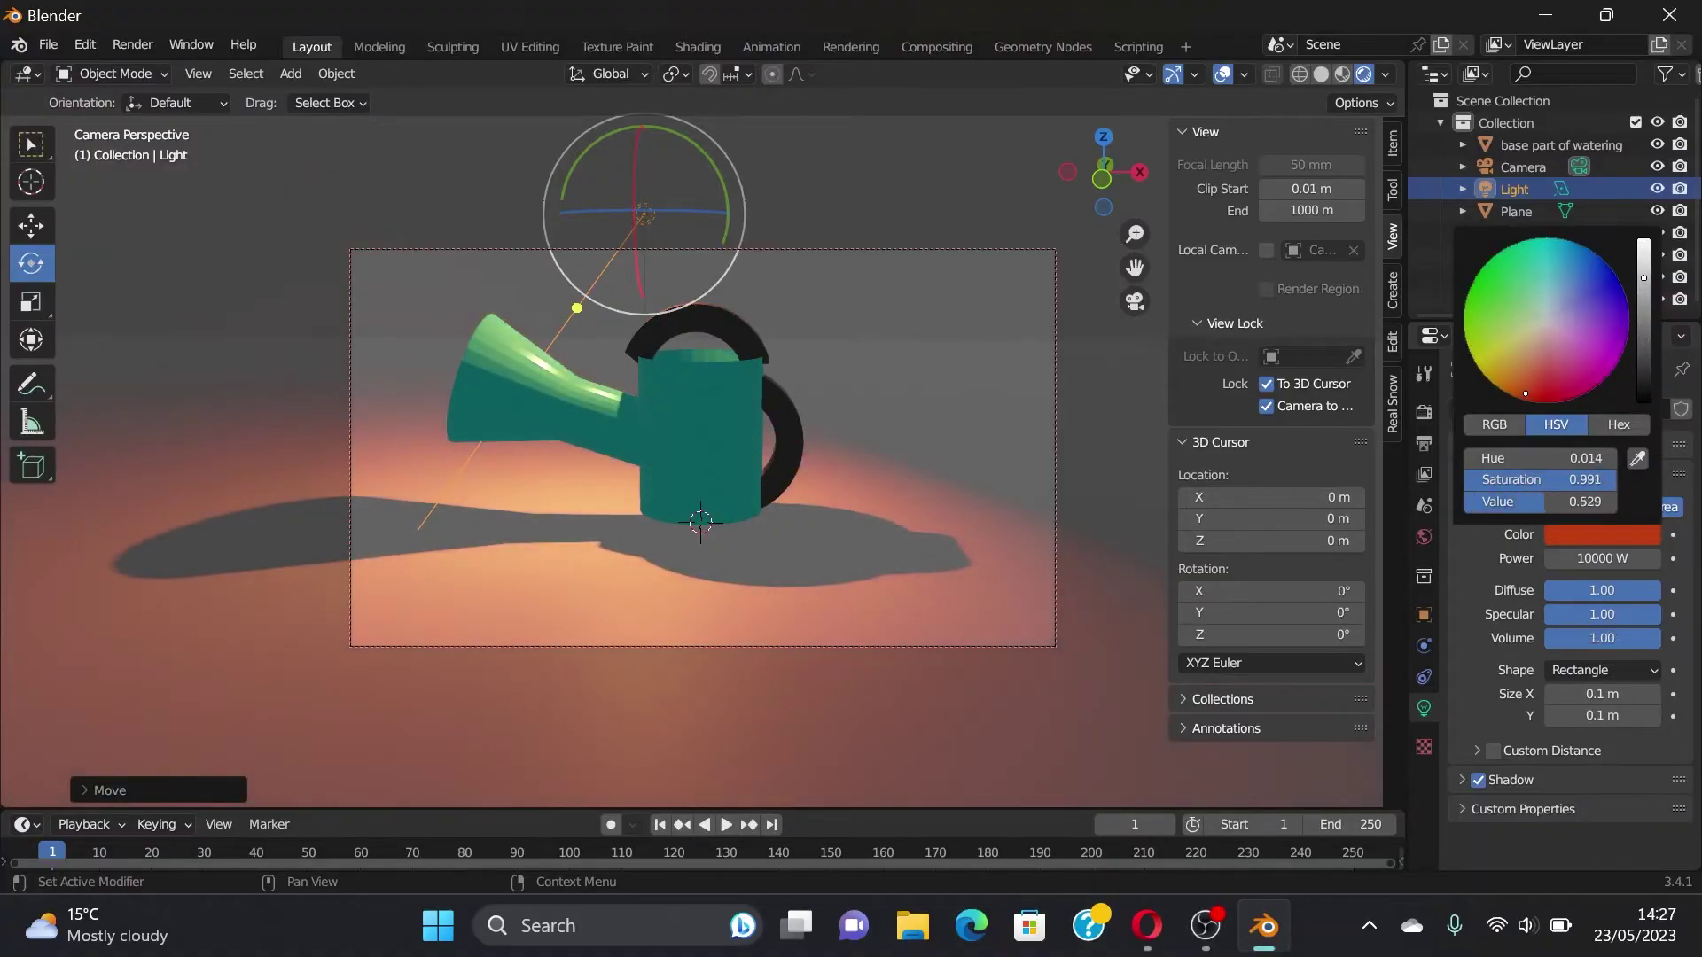
drag(1522, 374, 1515, 387)
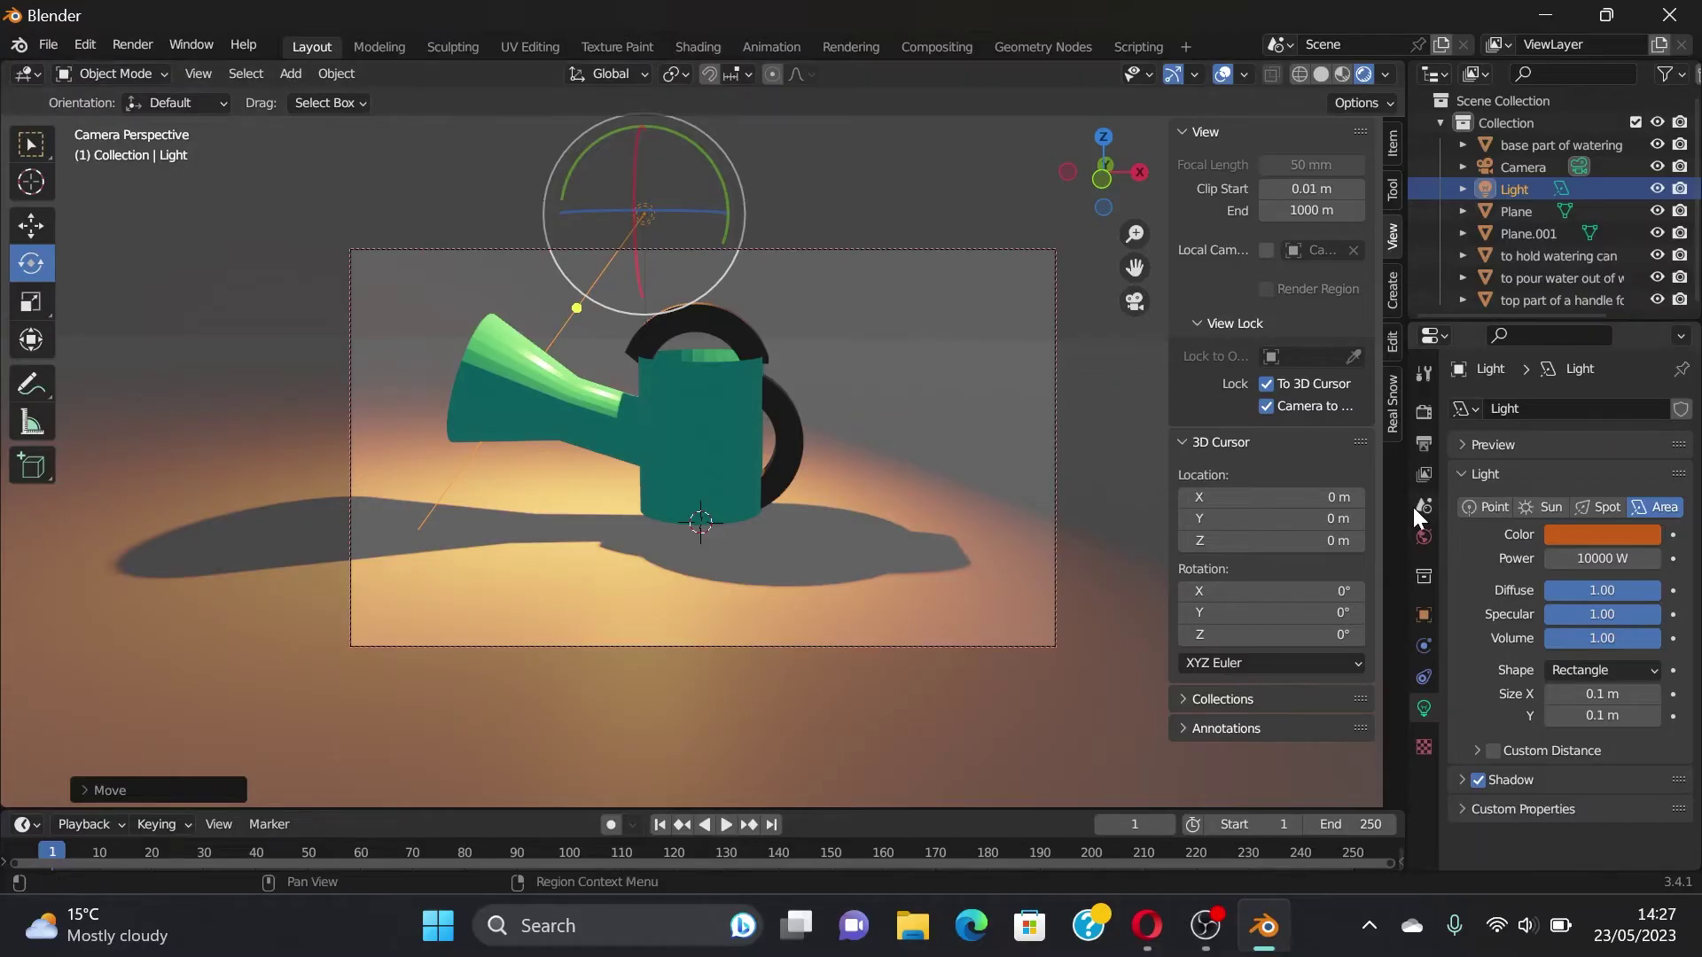
Step: Make the light a spotlight, shift it along X, and lower it along Z
click(1606, 510)
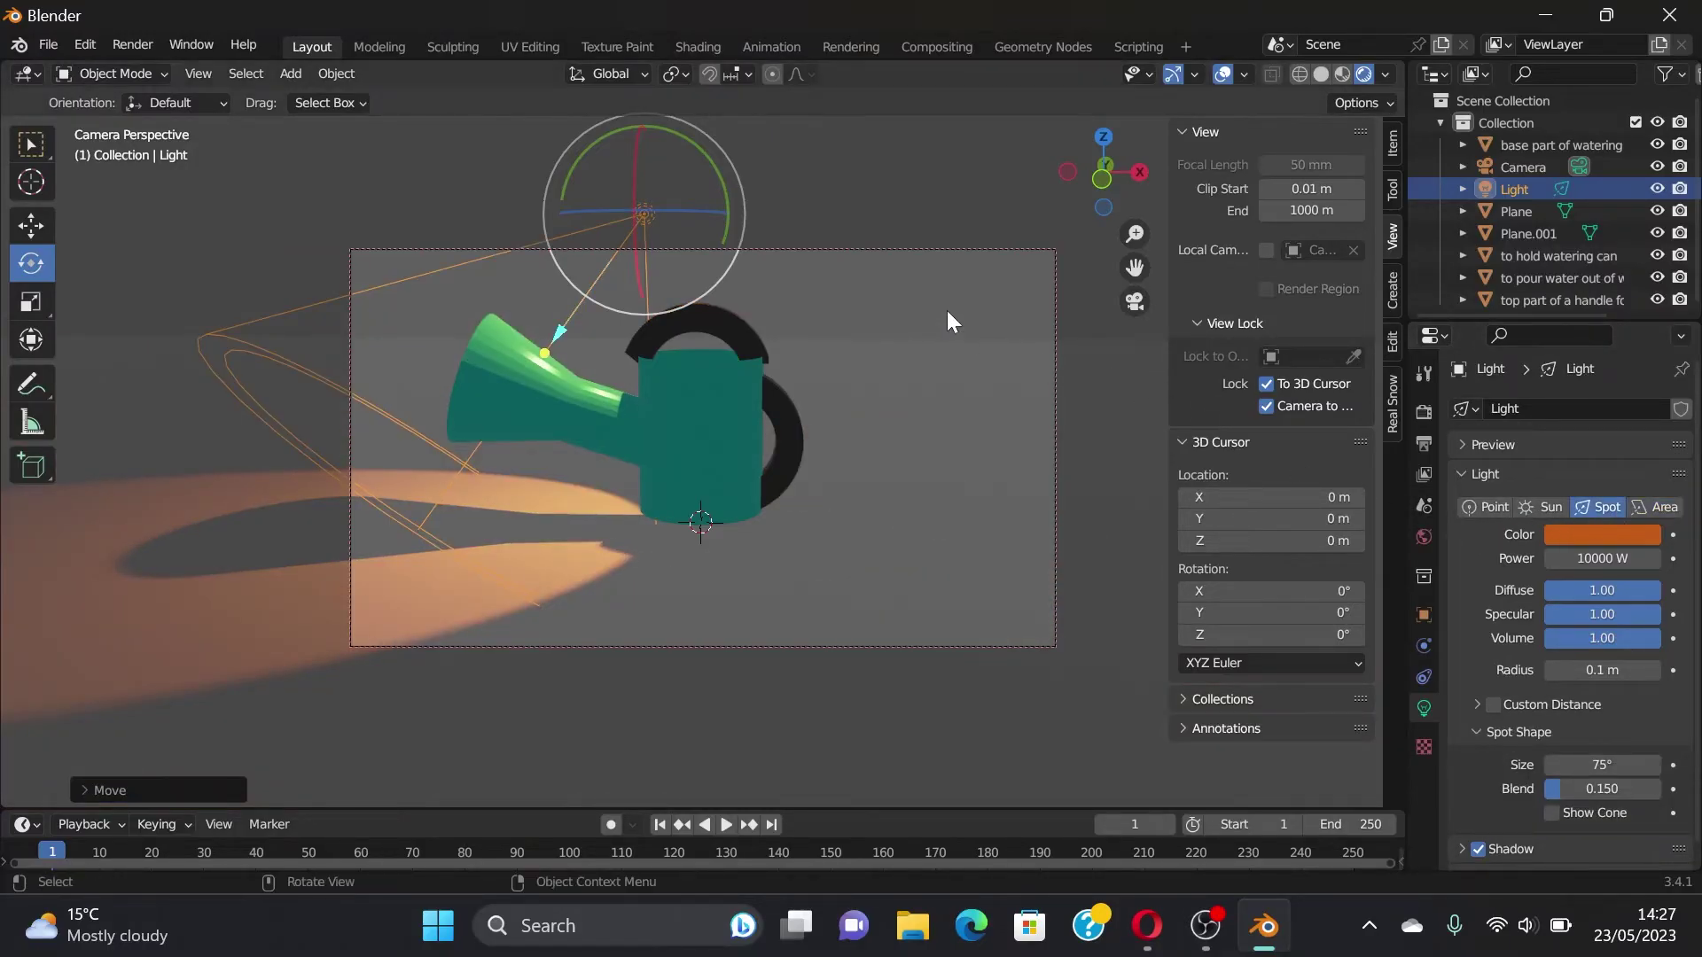
key(g)
key(x)
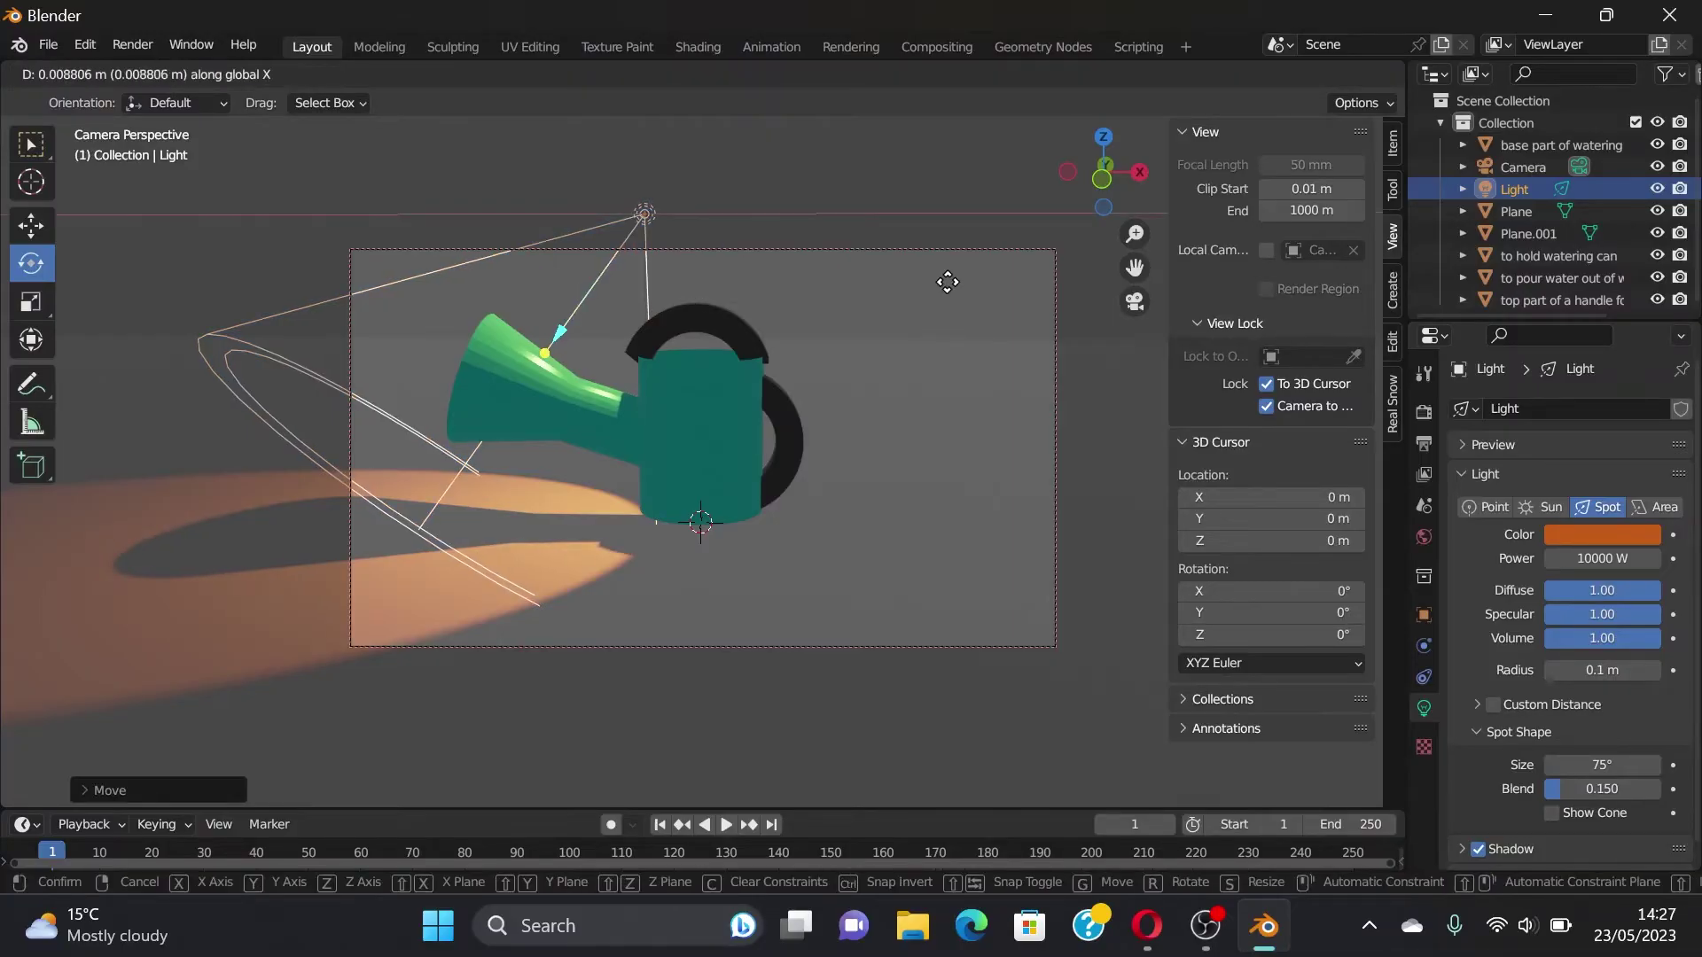
click(968, 242)
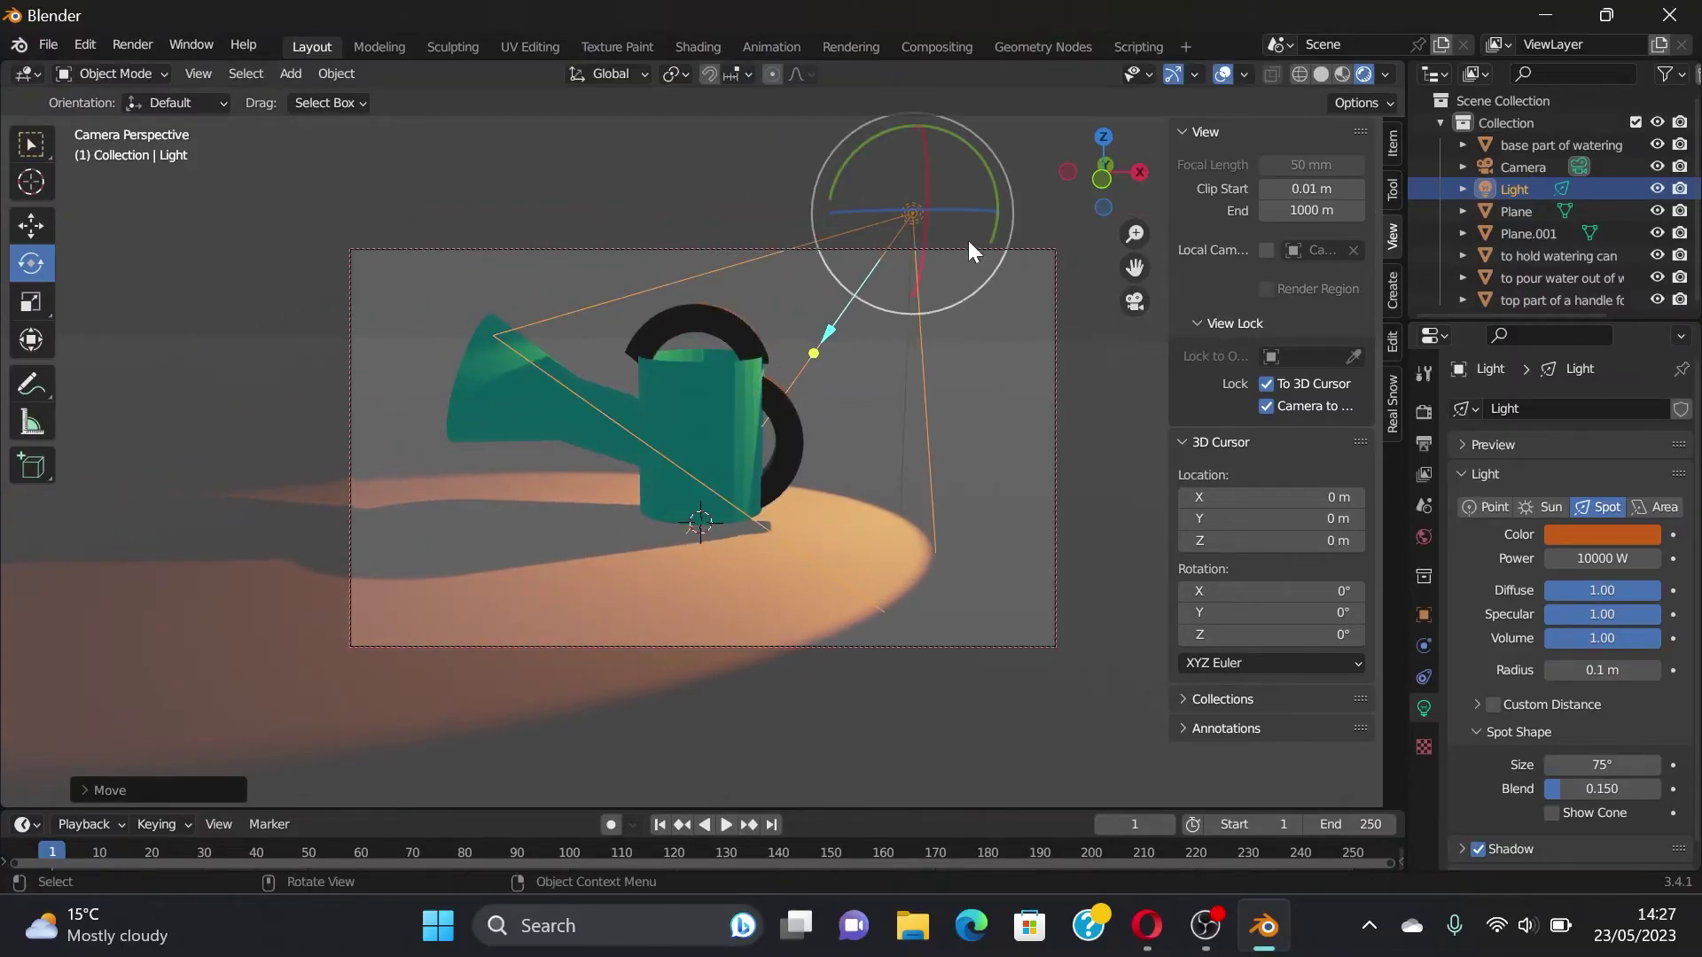
key(g)
key(z)
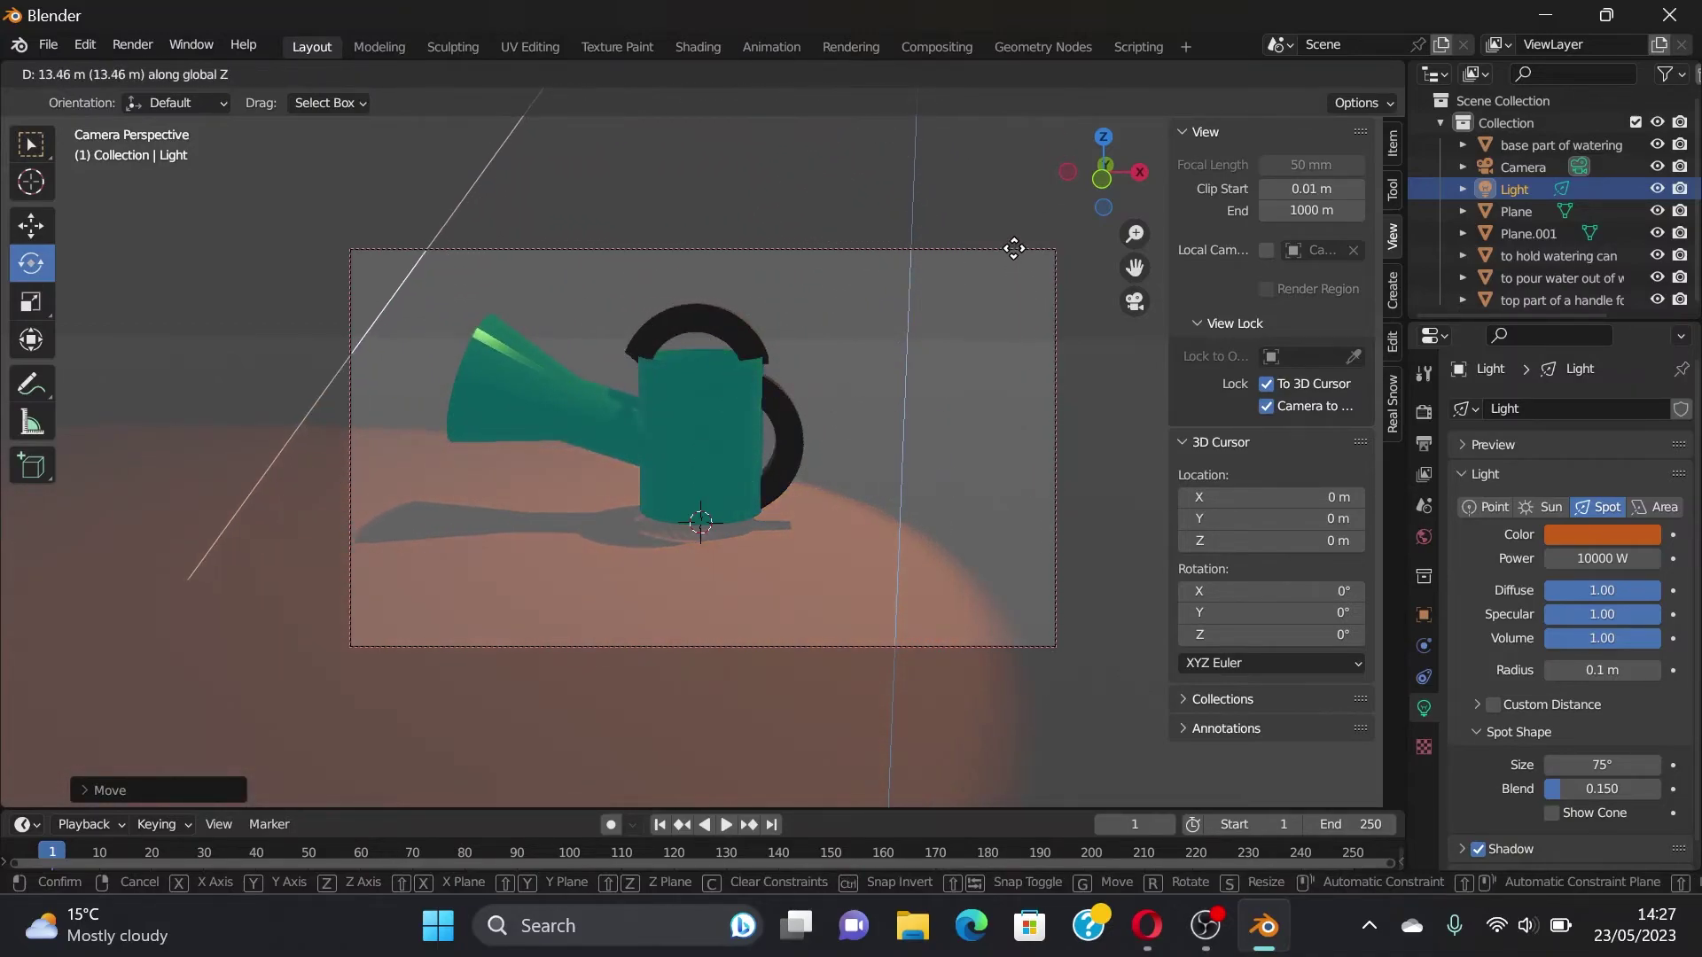
click(968, 673)
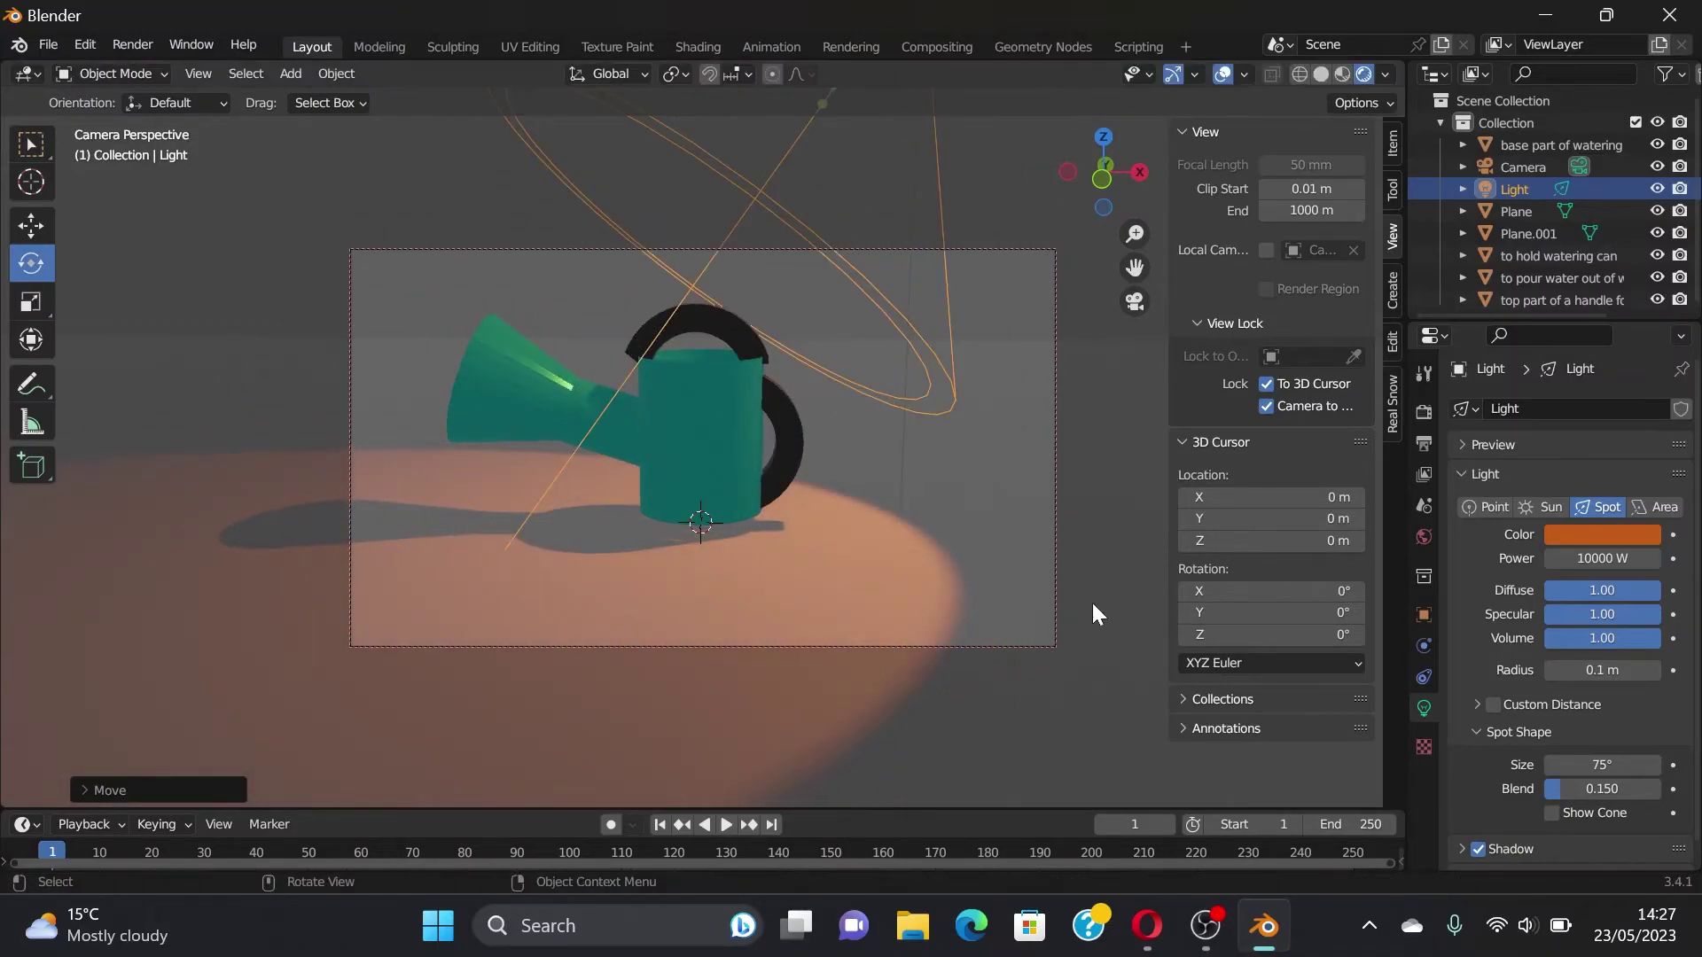
Step: Try it as a 1000-strength sun moved along Z, then settle on a point light
click(1537, 502)
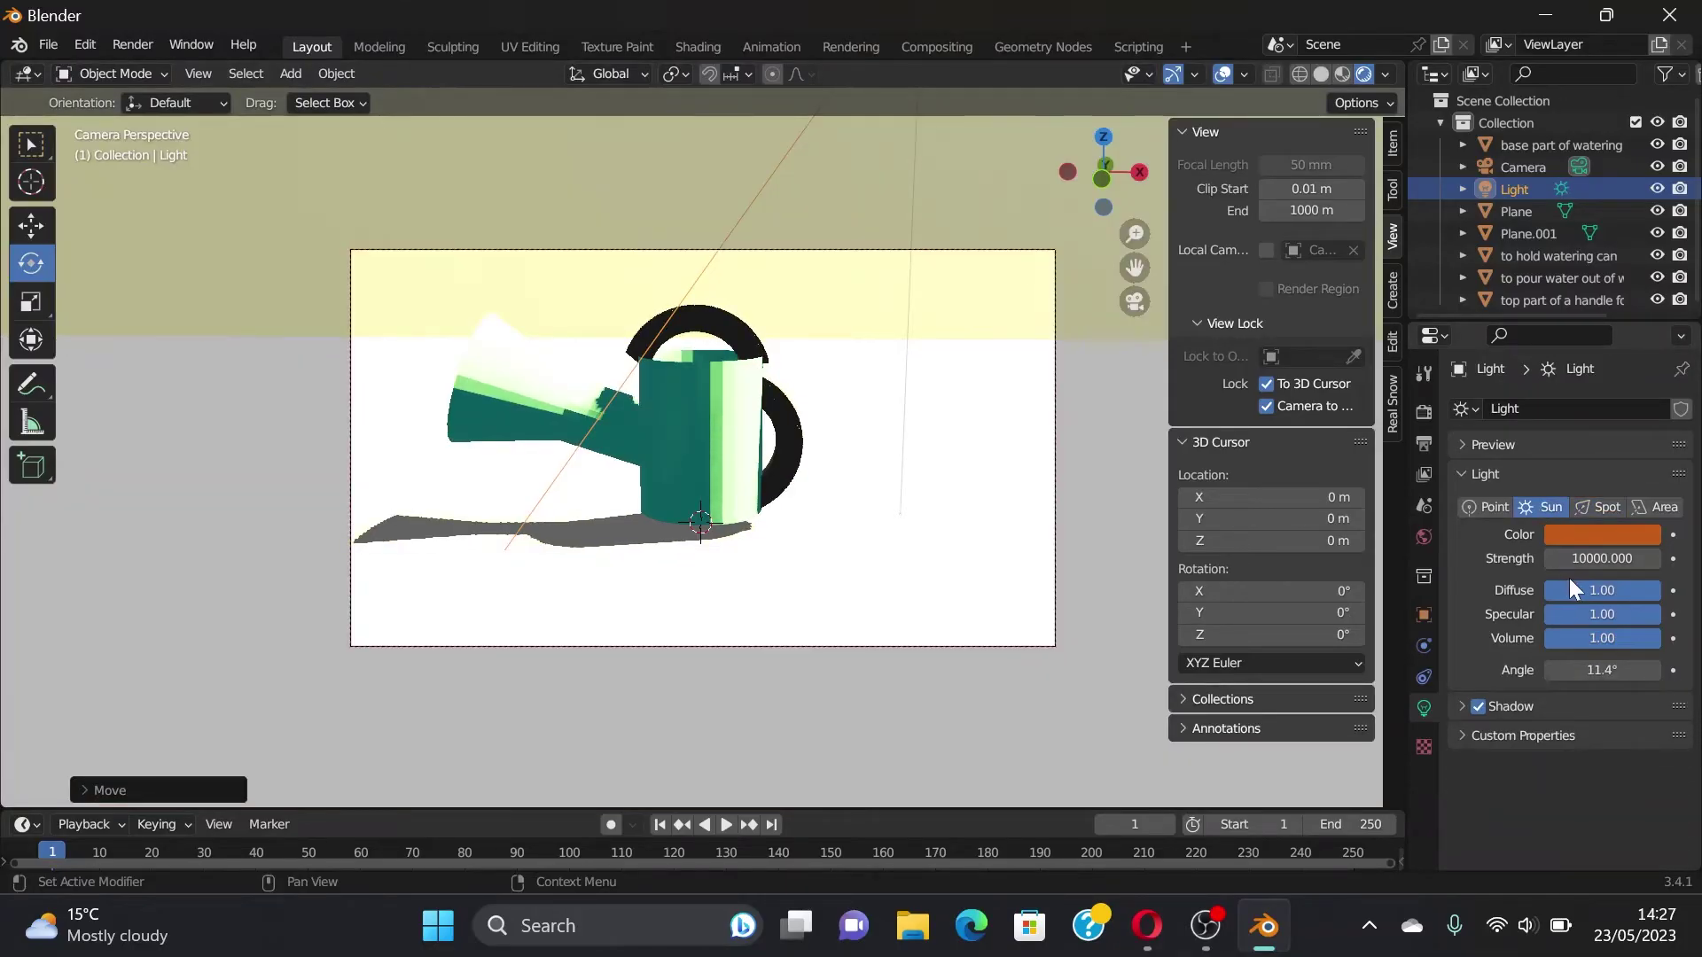
click(1590, 539)
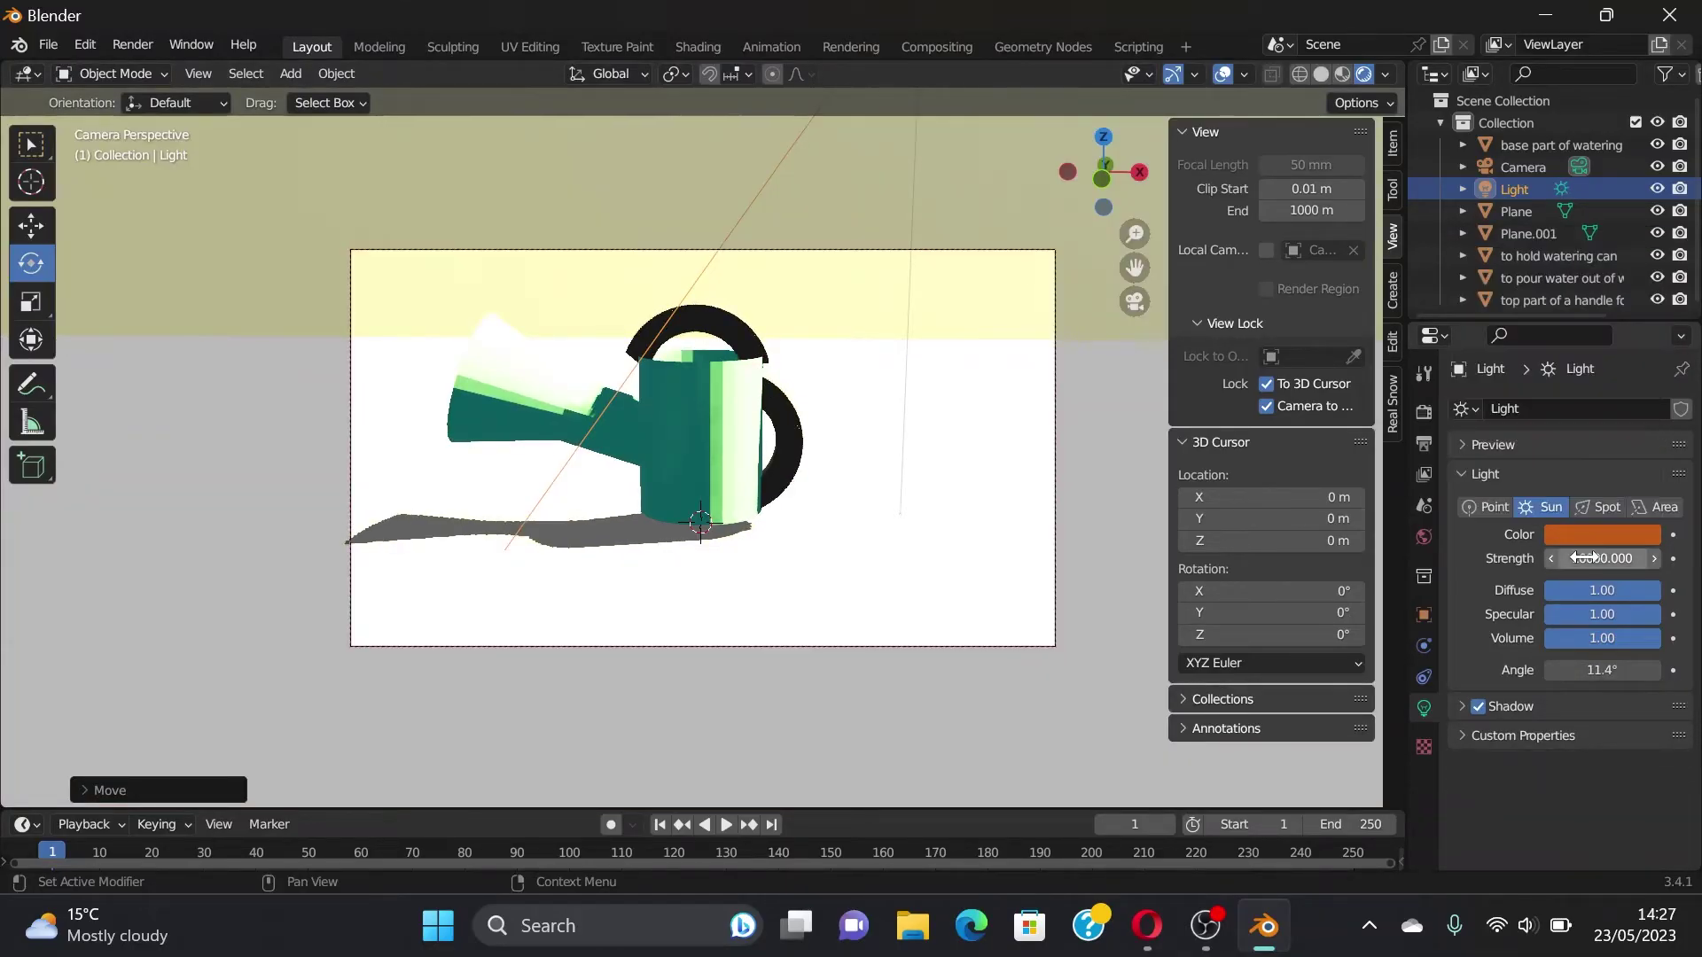
click(1589, 558)
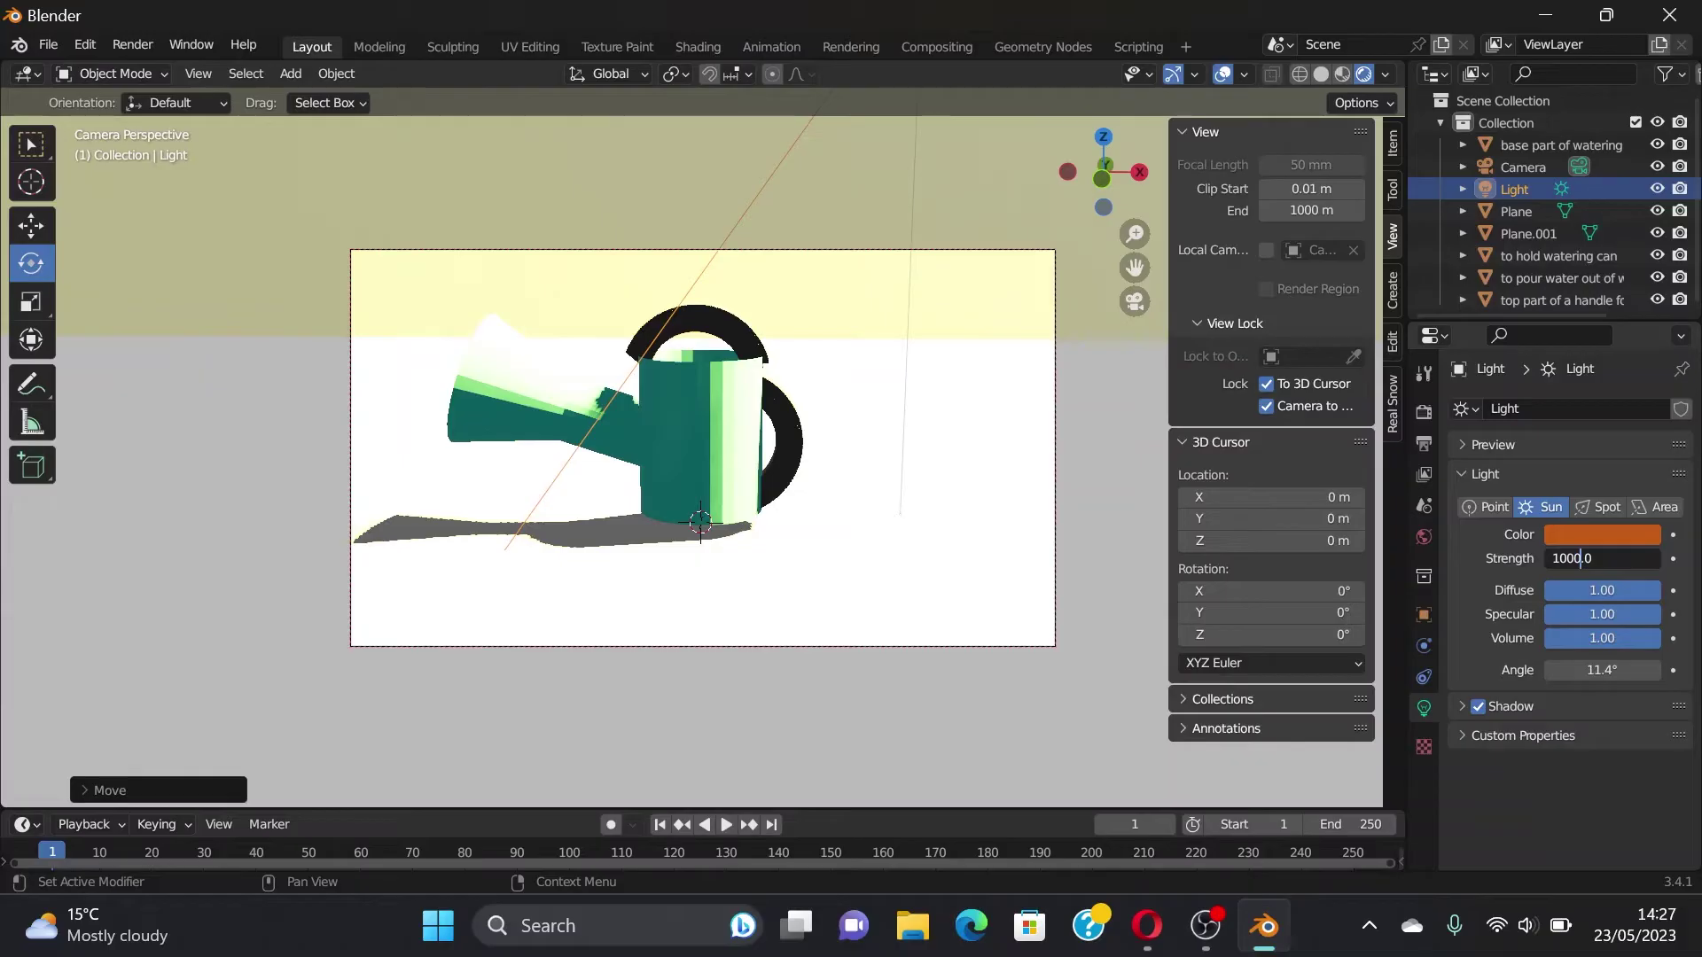
key(Return)
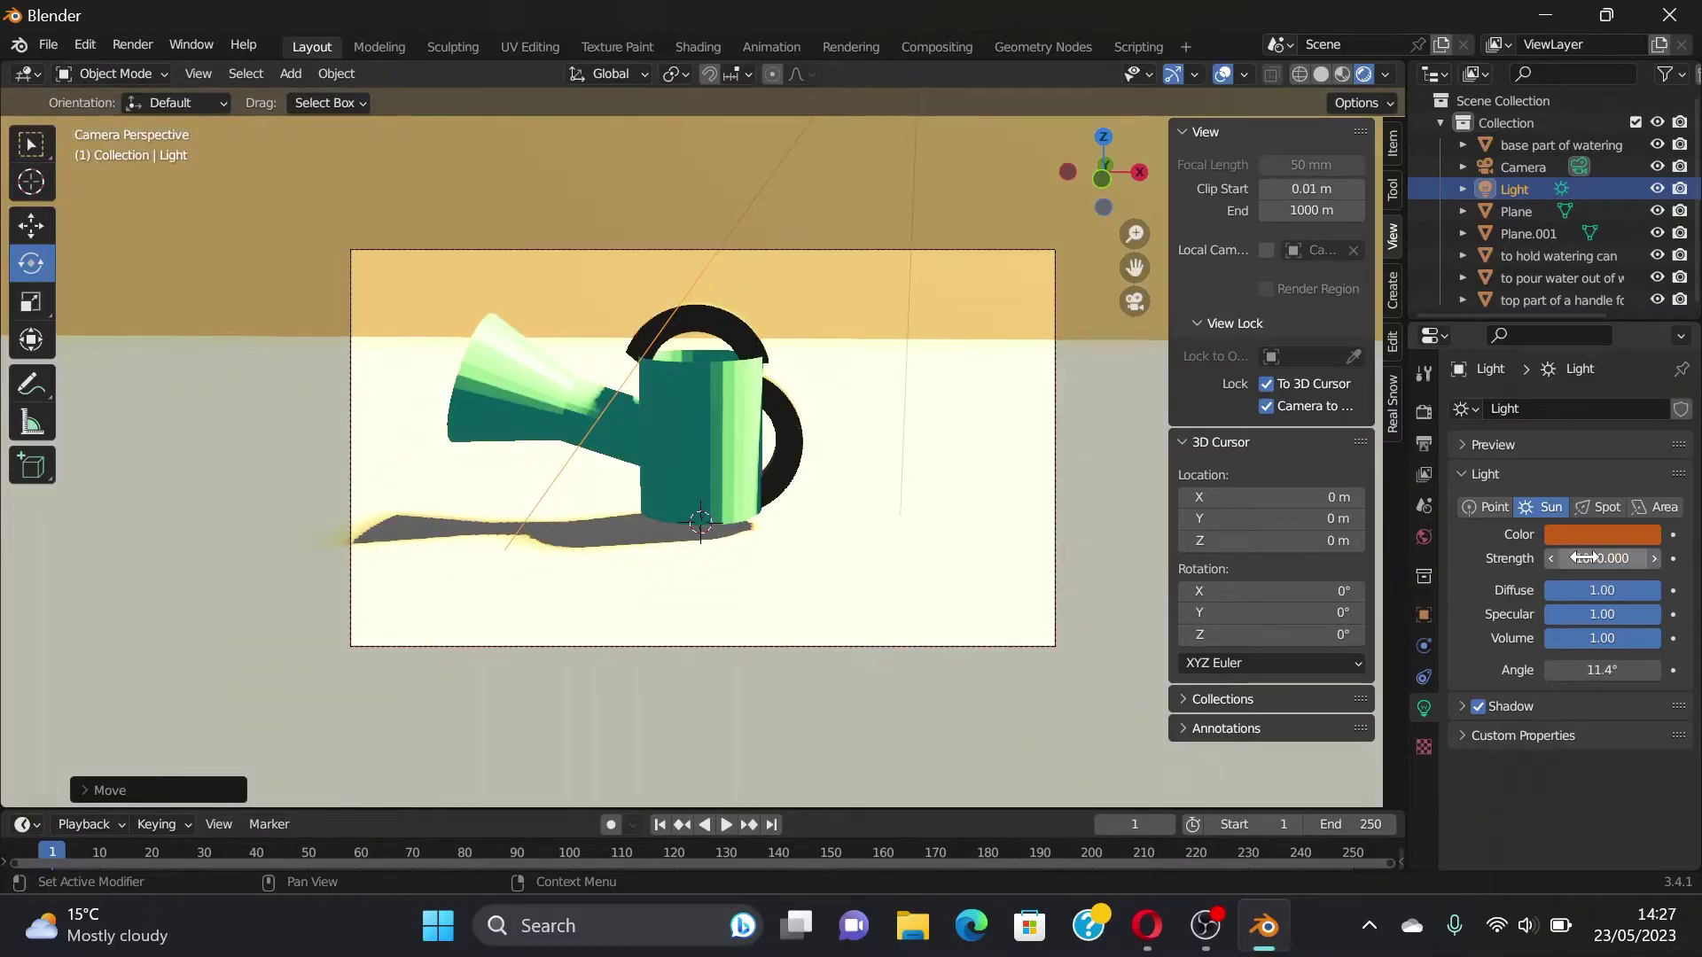
key(g)
key(z)
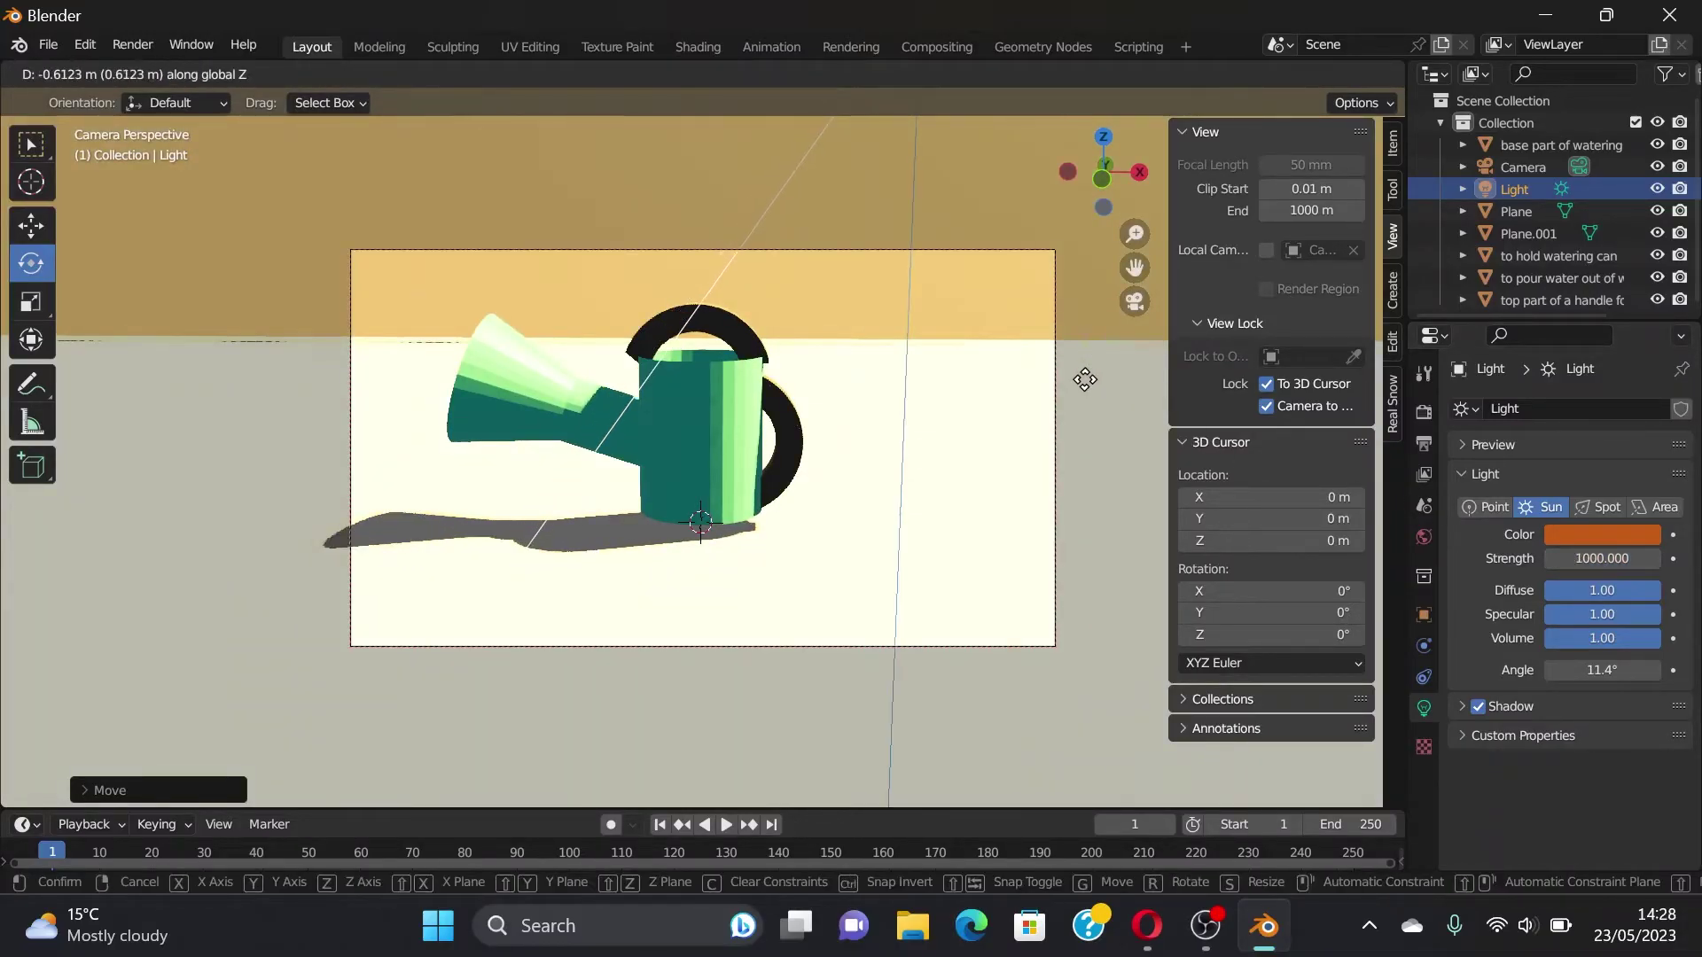
click(1183, 475)
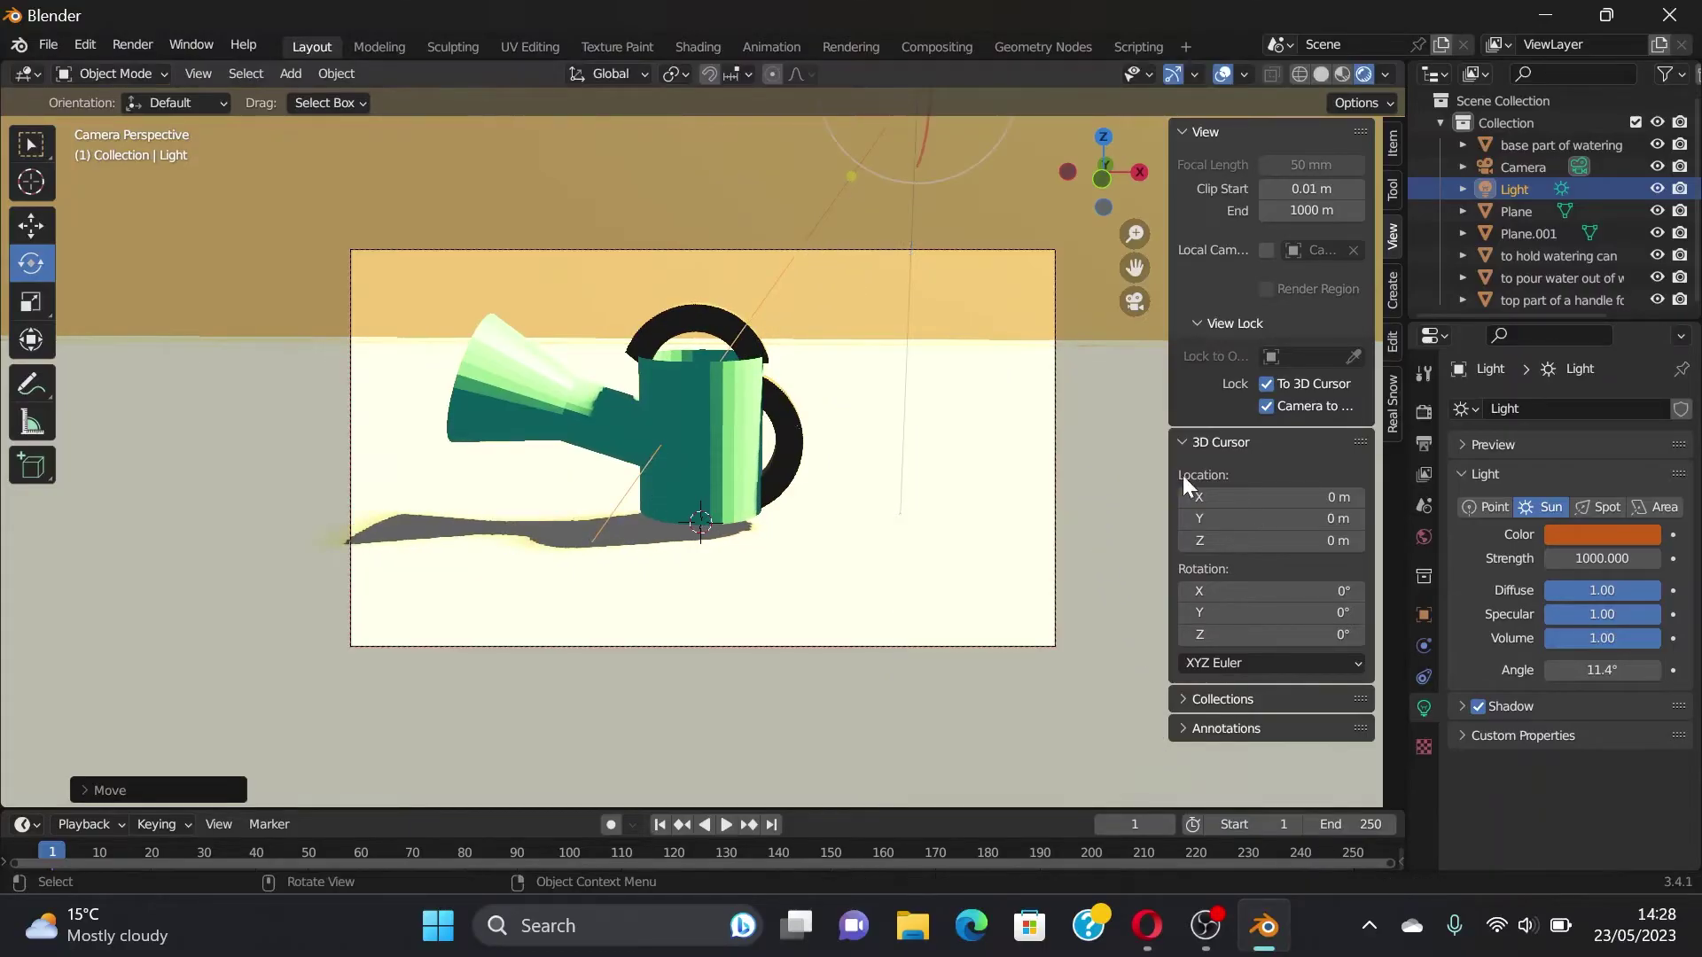
click(1510, 503)
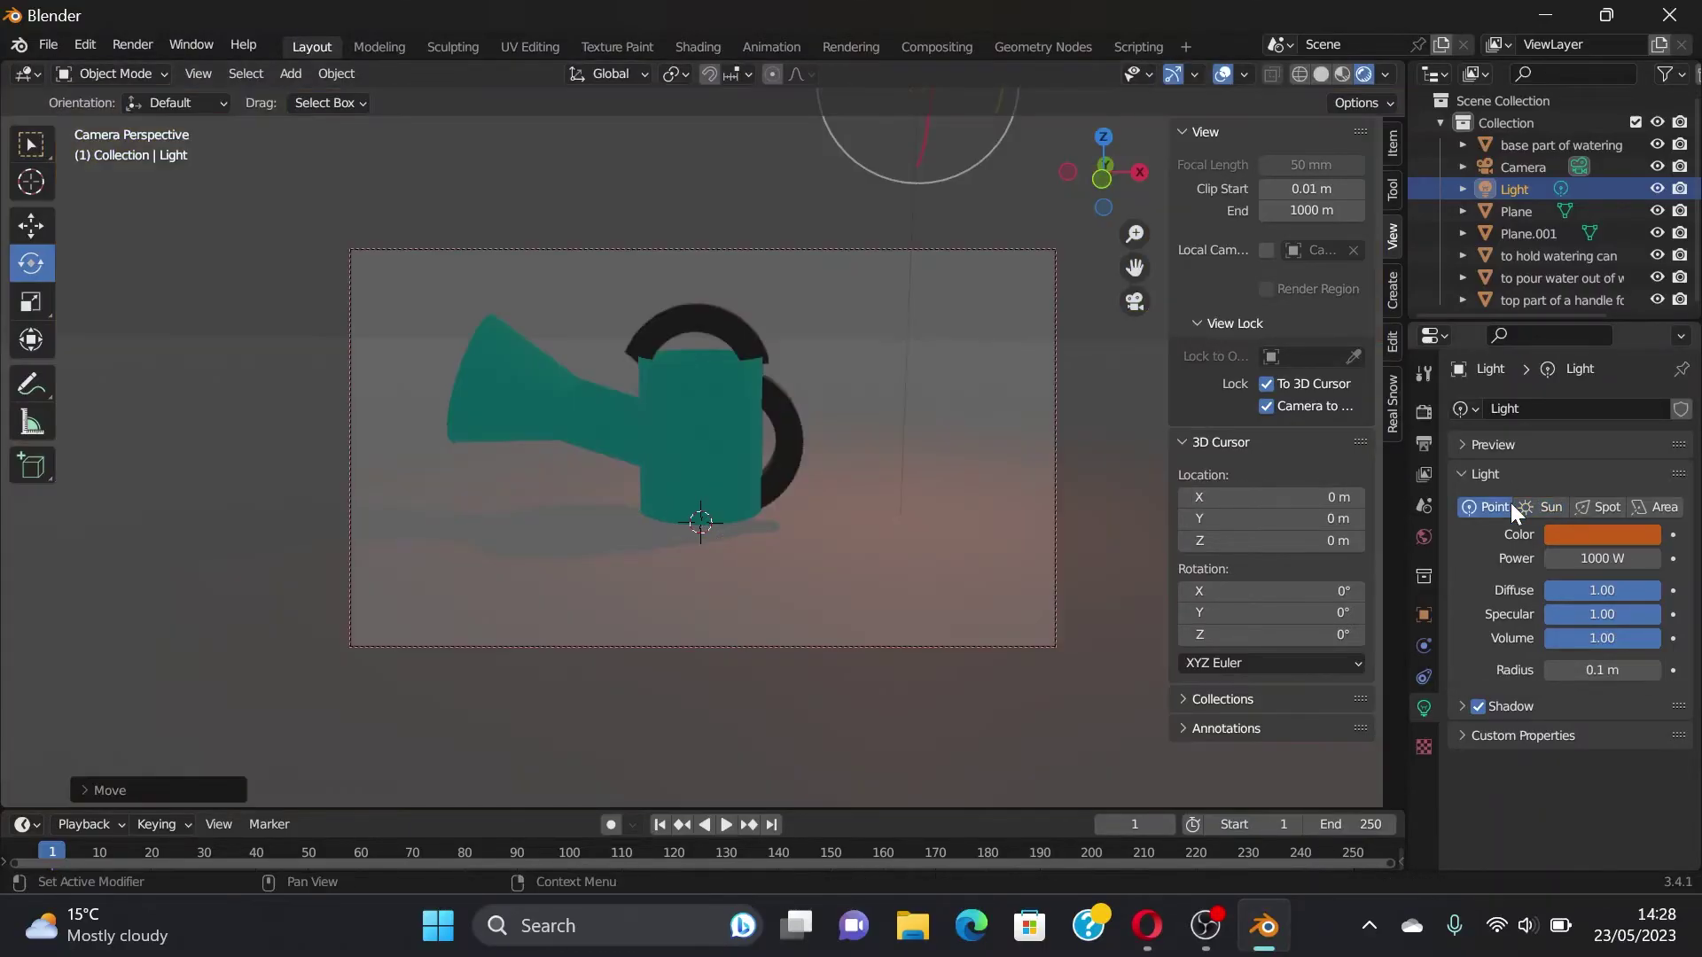
Step: Make the light a 10000 W area light with a brighter, paler orange colour
click(1582, 503)
click(1630, 503)
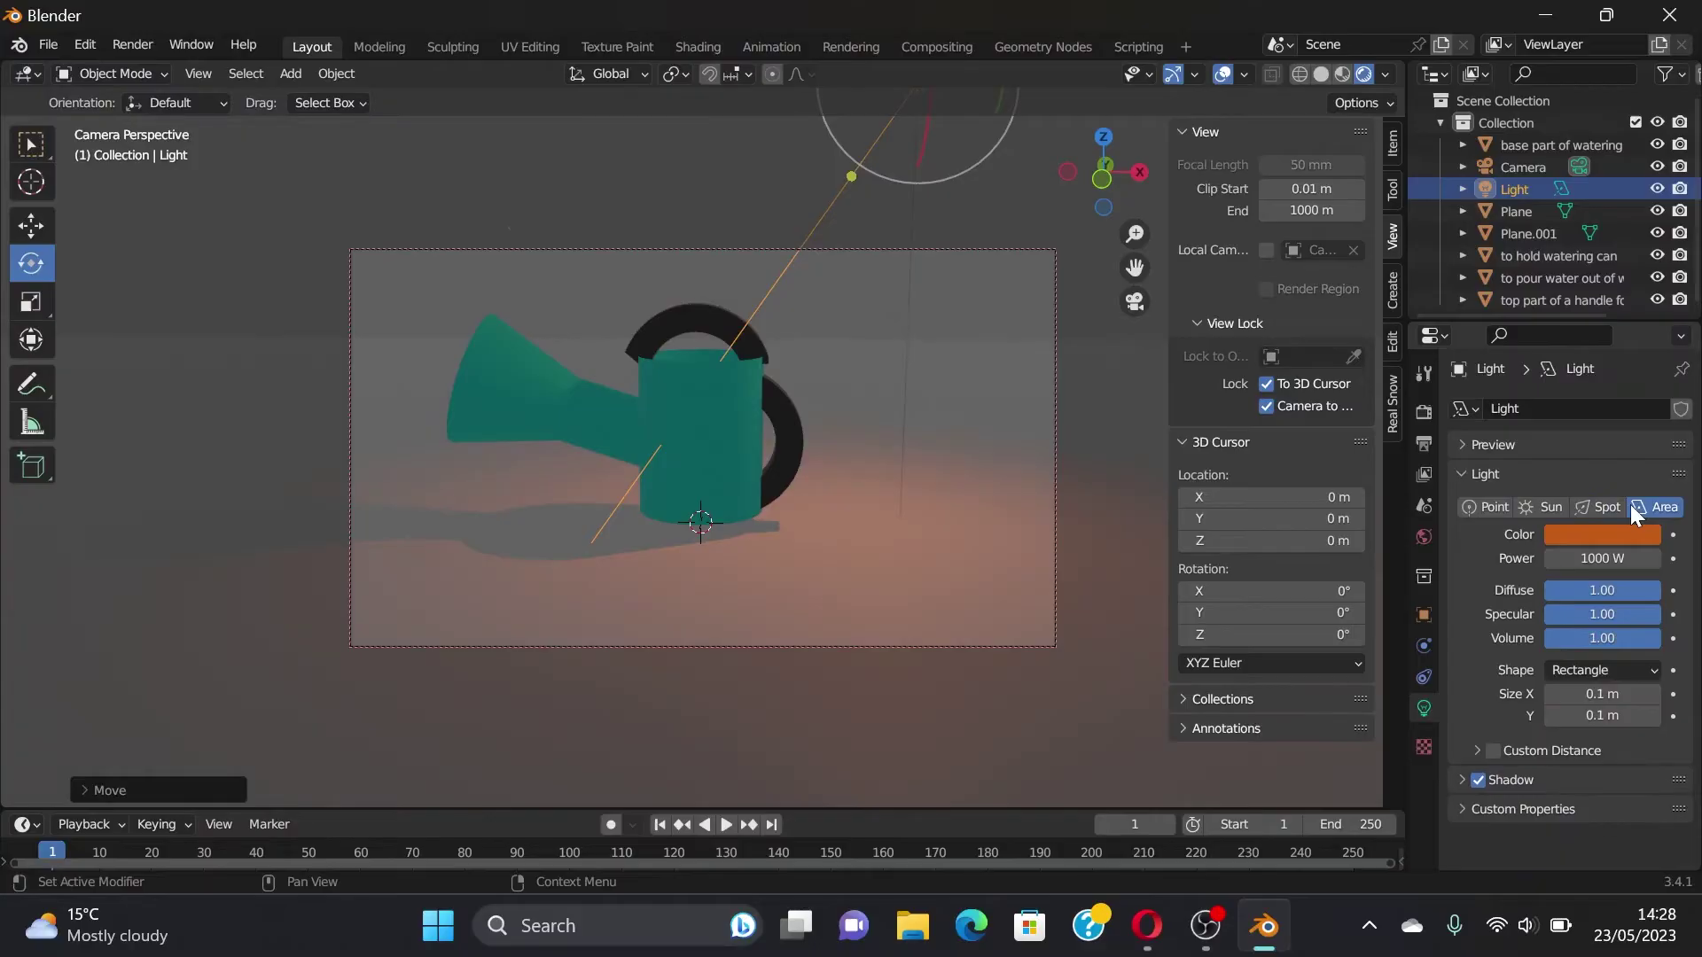
click(1583, 557)
click(1584, 557)
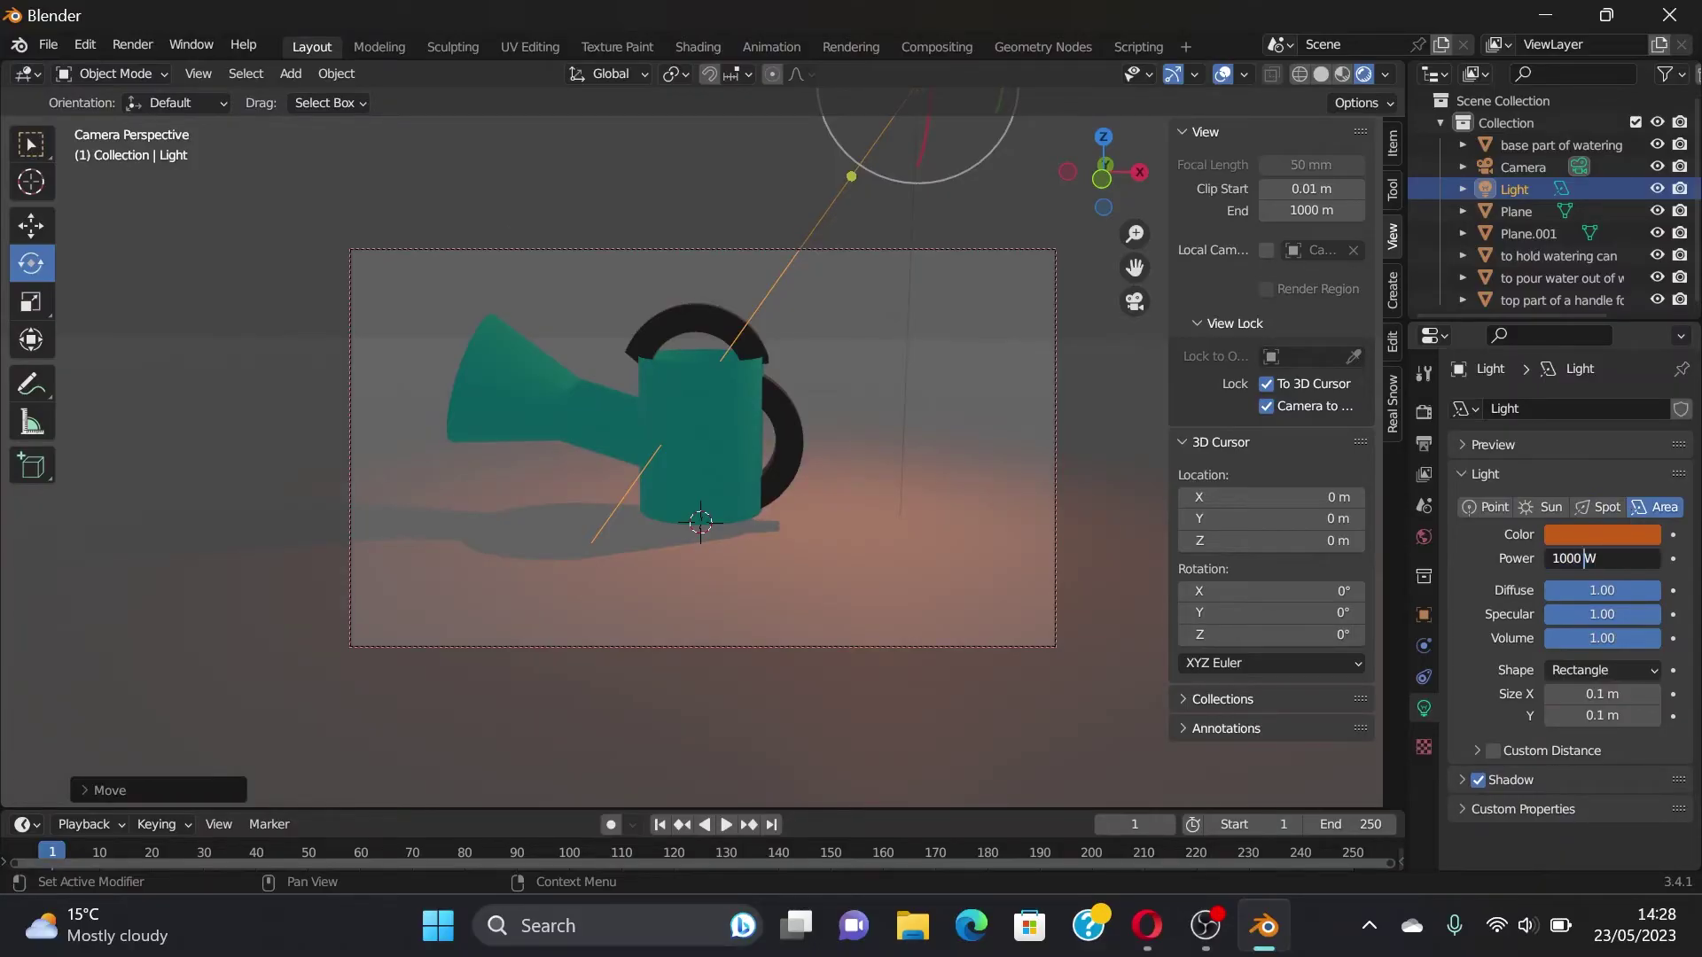
text(0)
key(Return)
click(1627, 535)
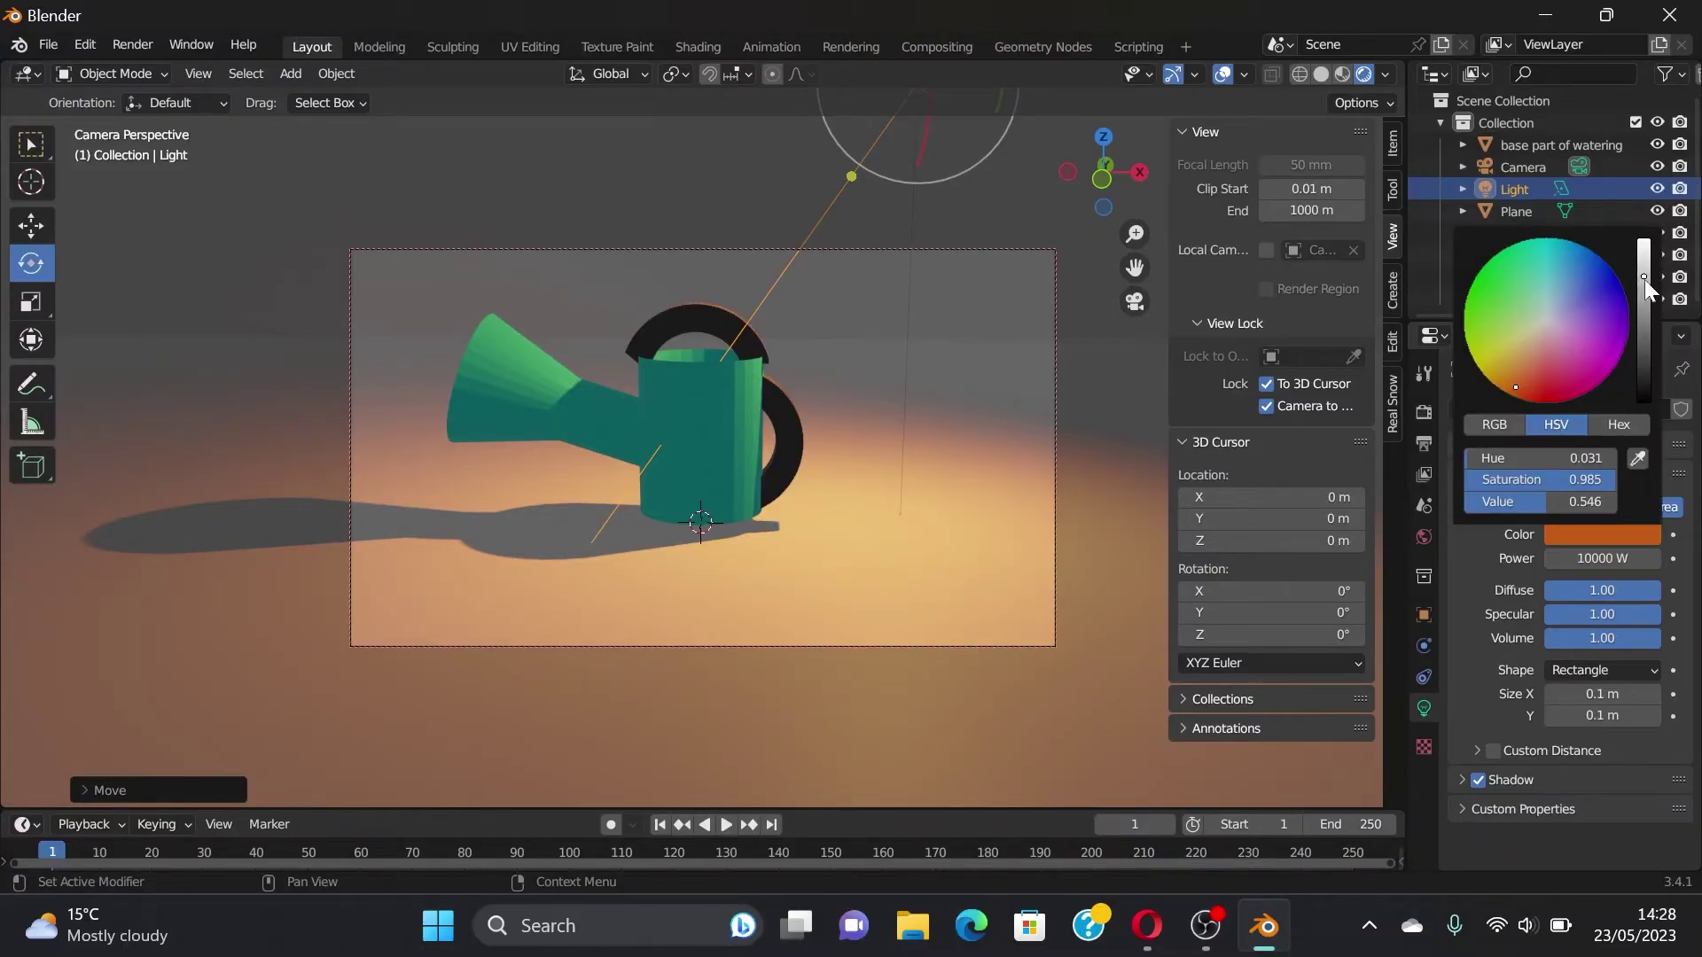
drag(1637, 277, 1642, 254)
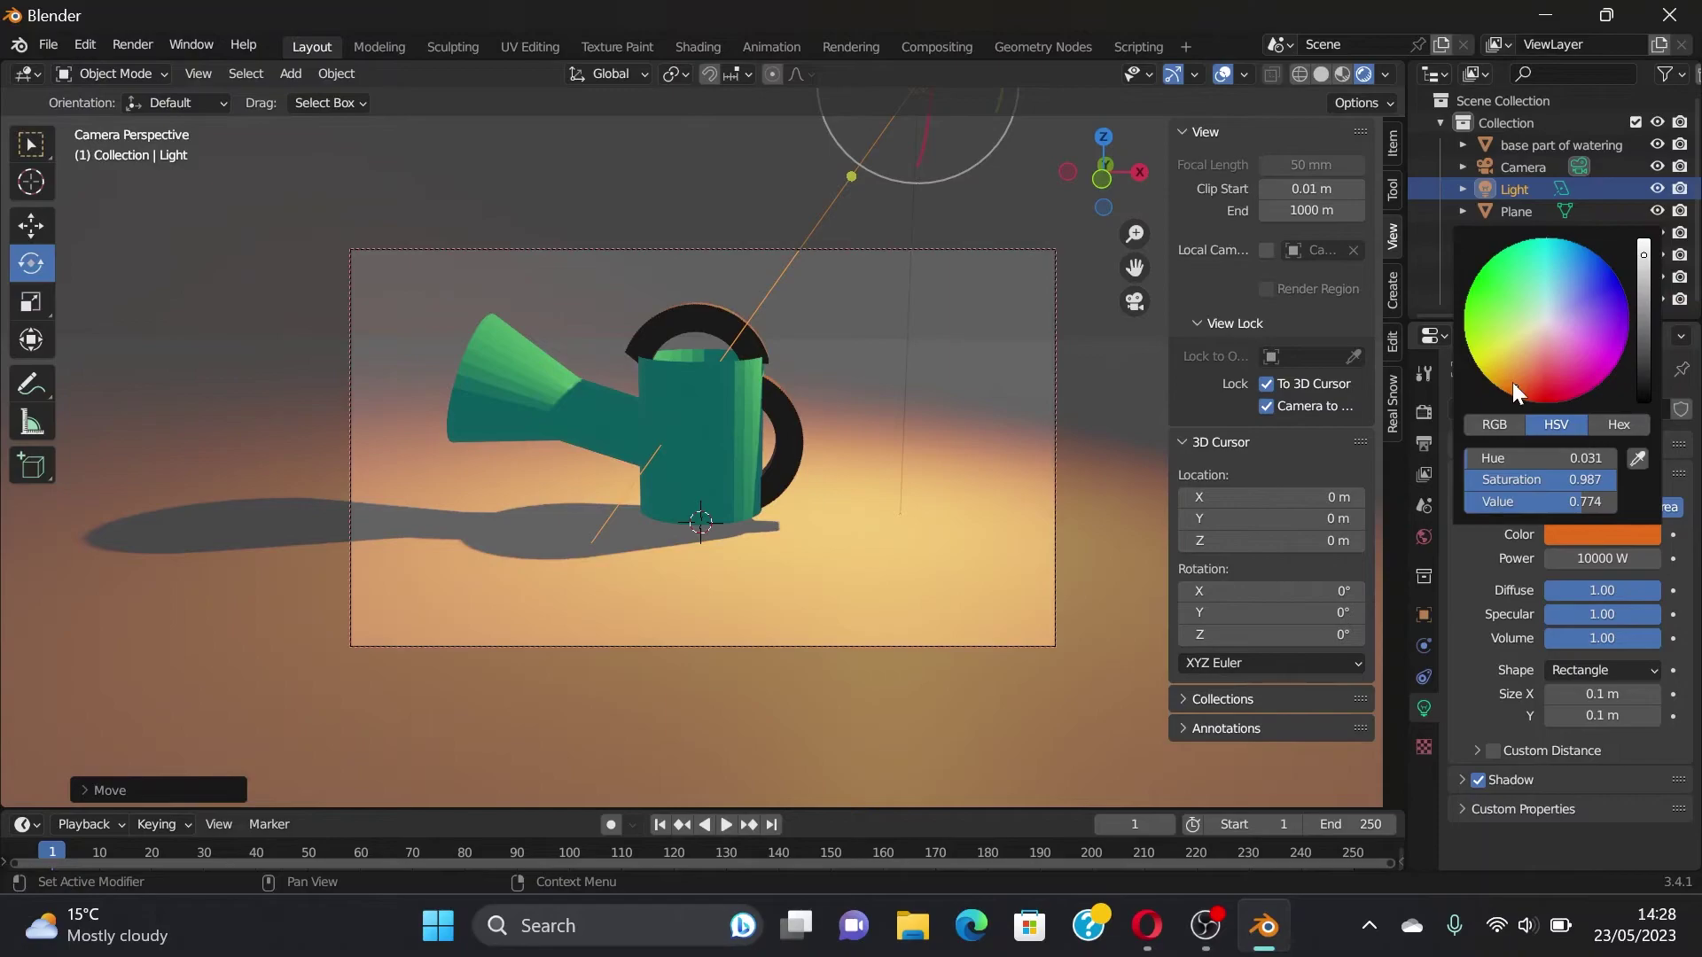
mouse_move(1512, 381)
mouse_down()
mouse_move(1521, 365)
mouse_move(1521, 382)
mouse_up()
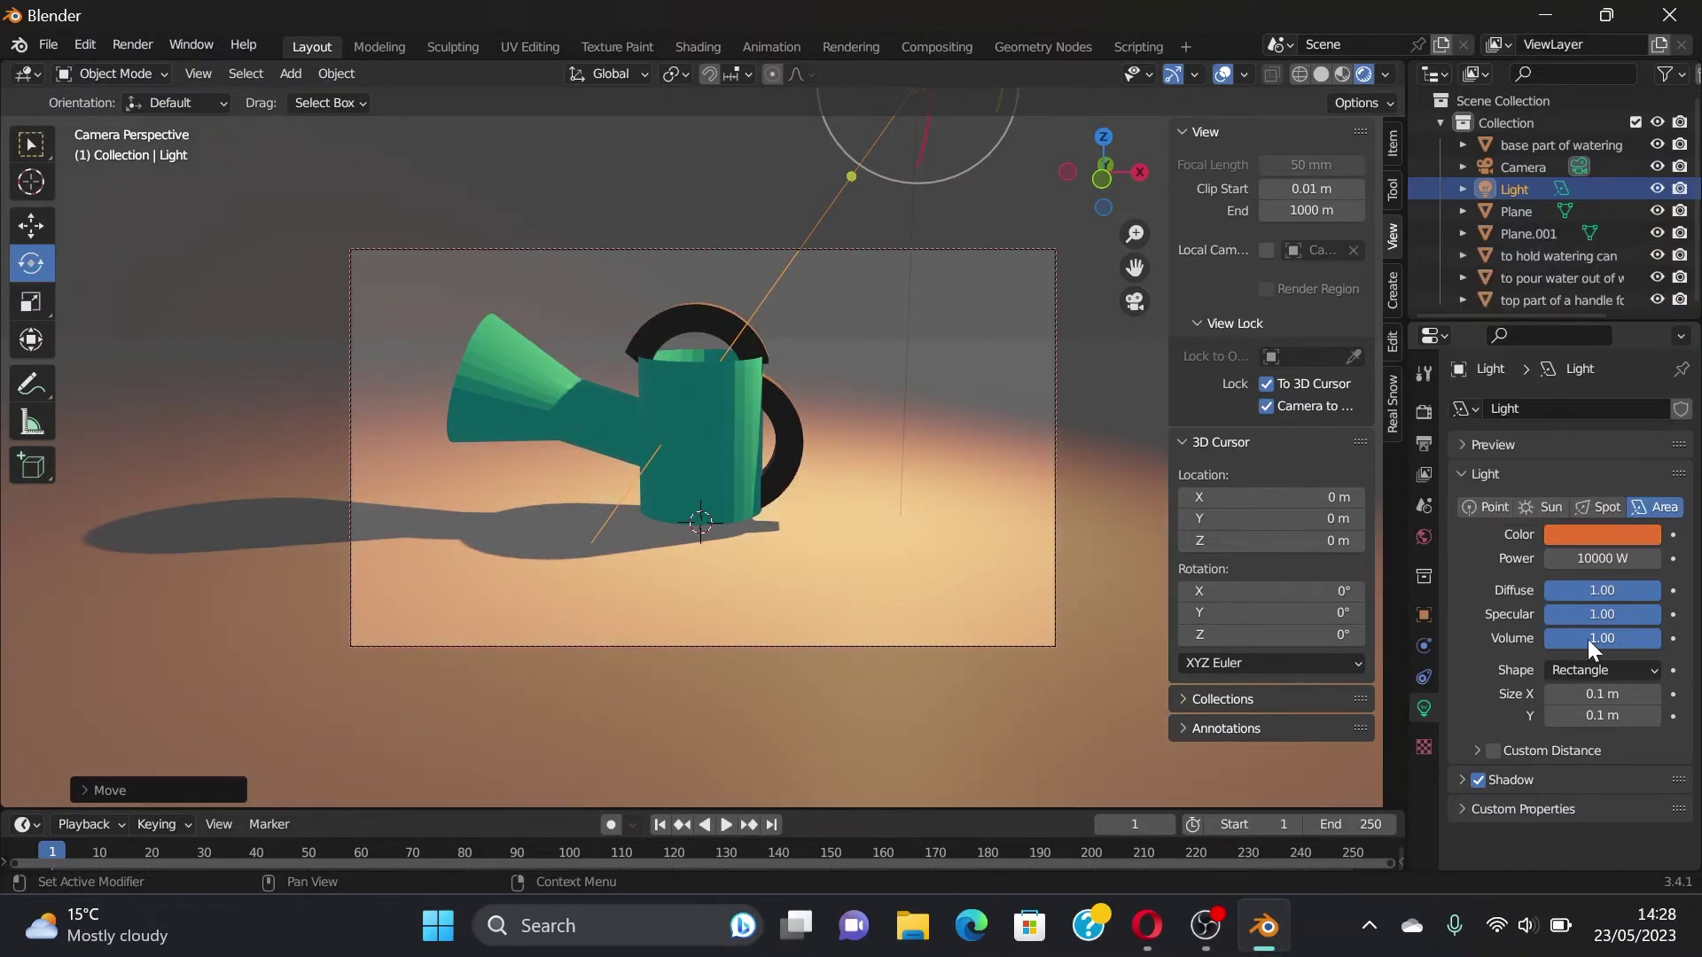
Step: Enable Bloom and Motion Blur in the Eevee render settings
click(1424, 411)
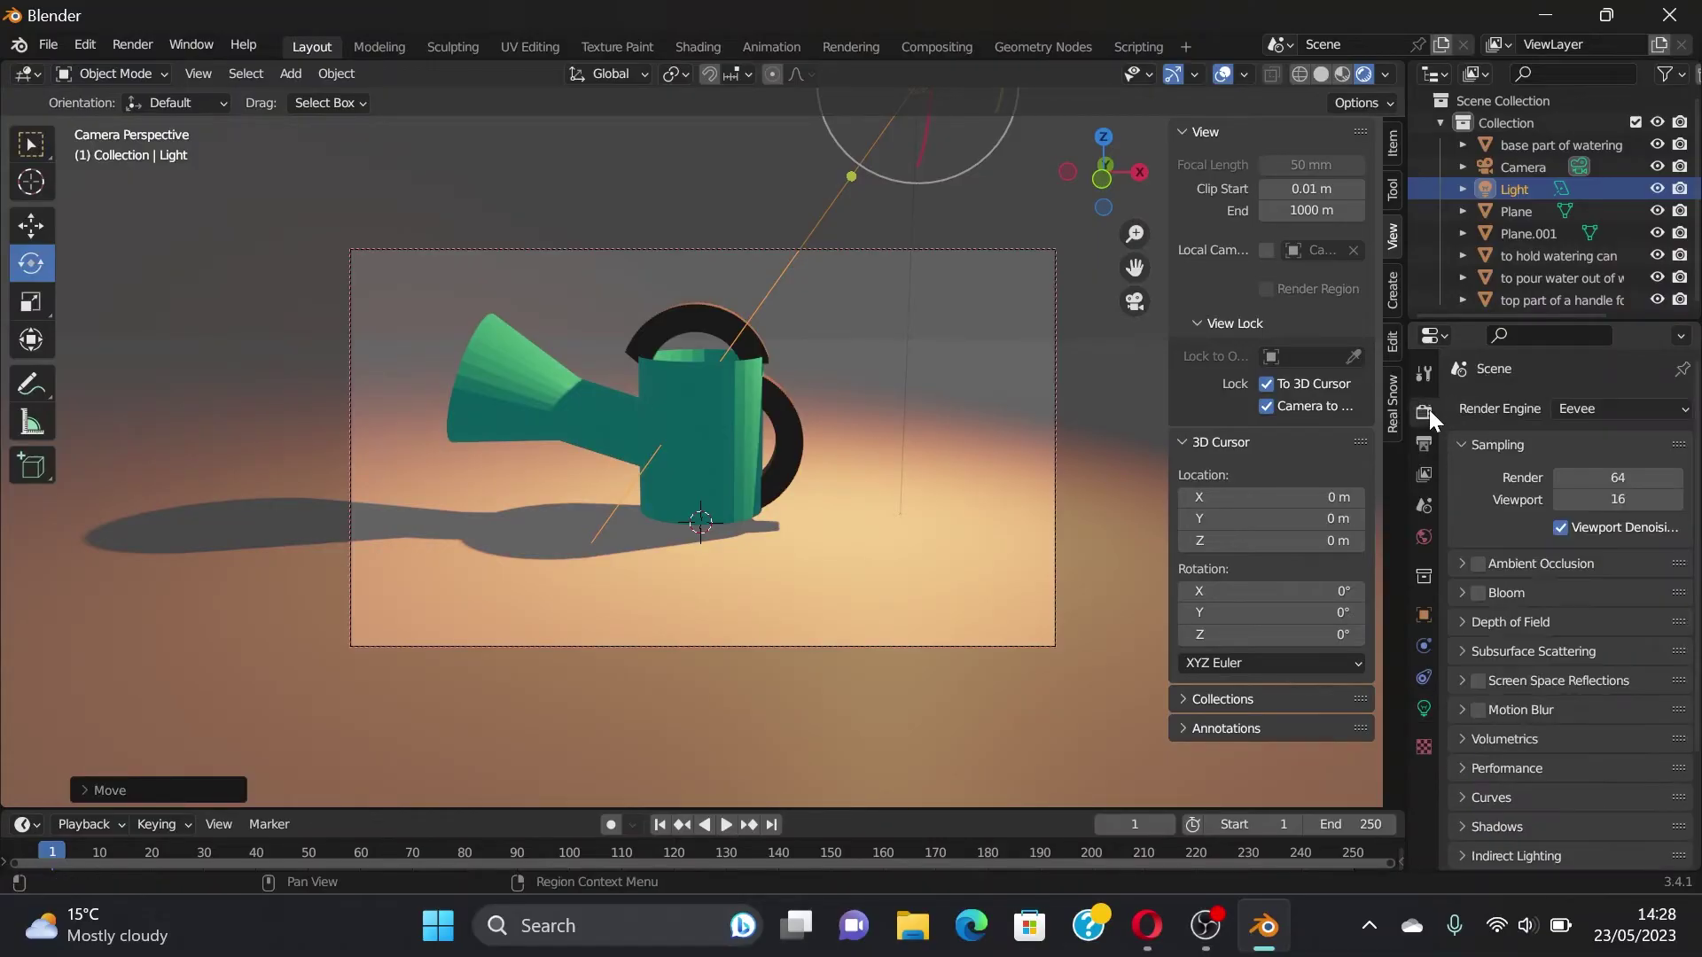
click(1477, 593)
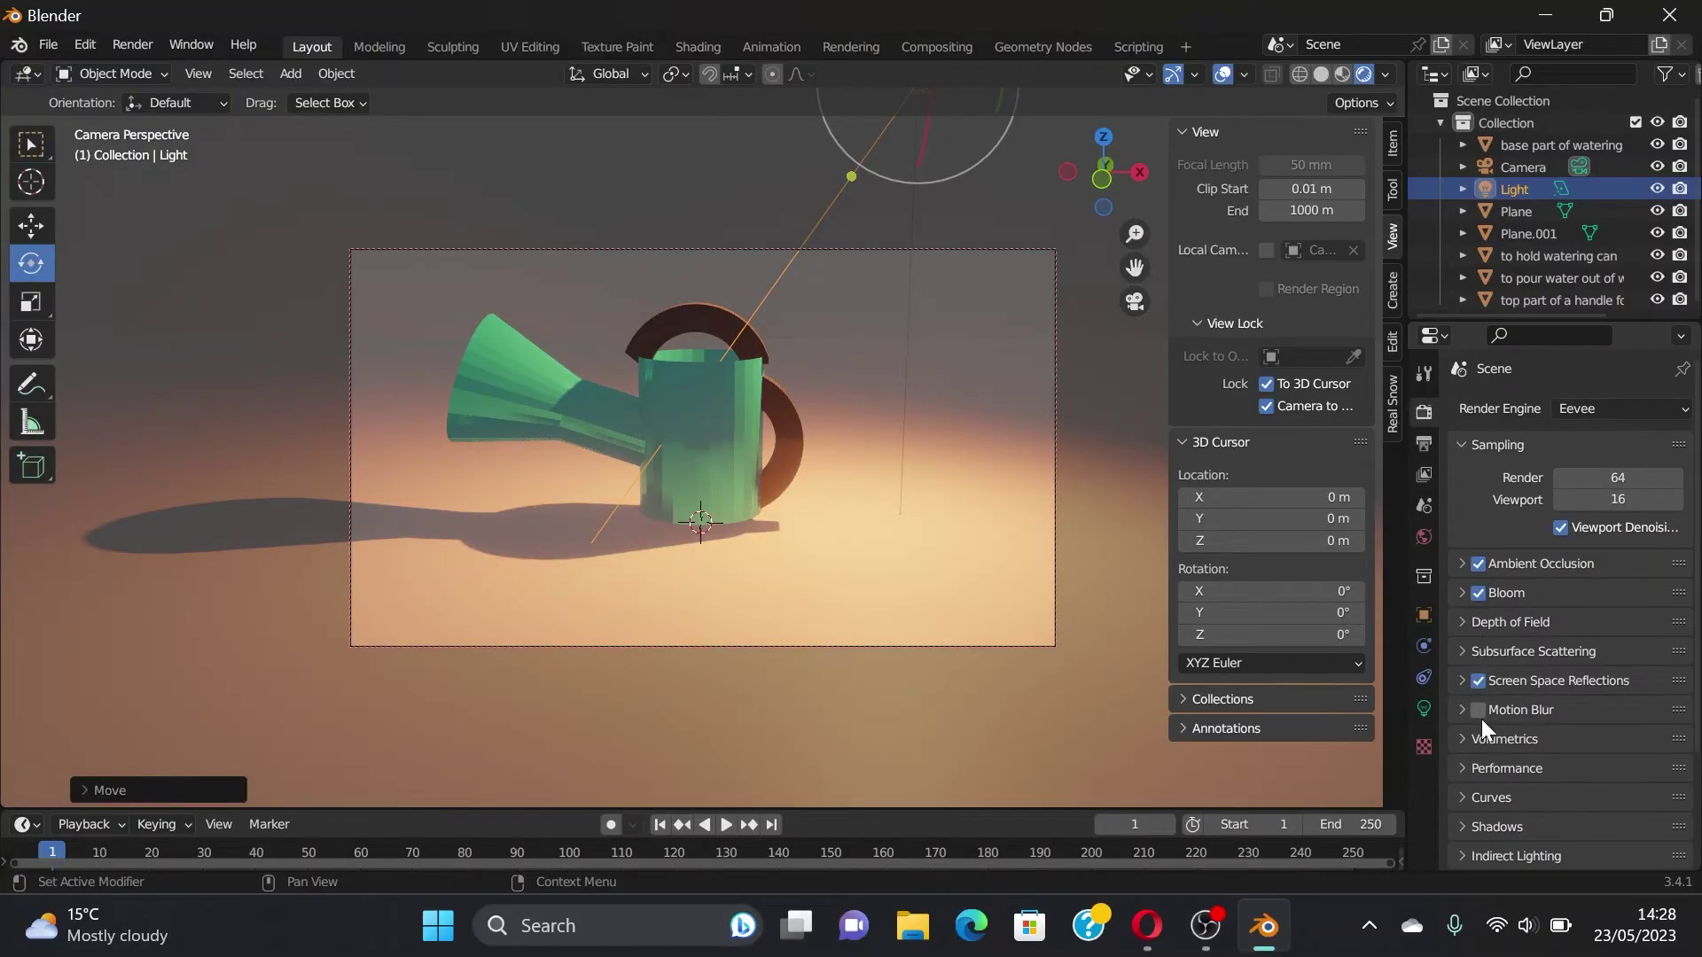
click(1479, 714)
scroll(1496, 713, down, 2)
scroll(1512, 688, down, 2)
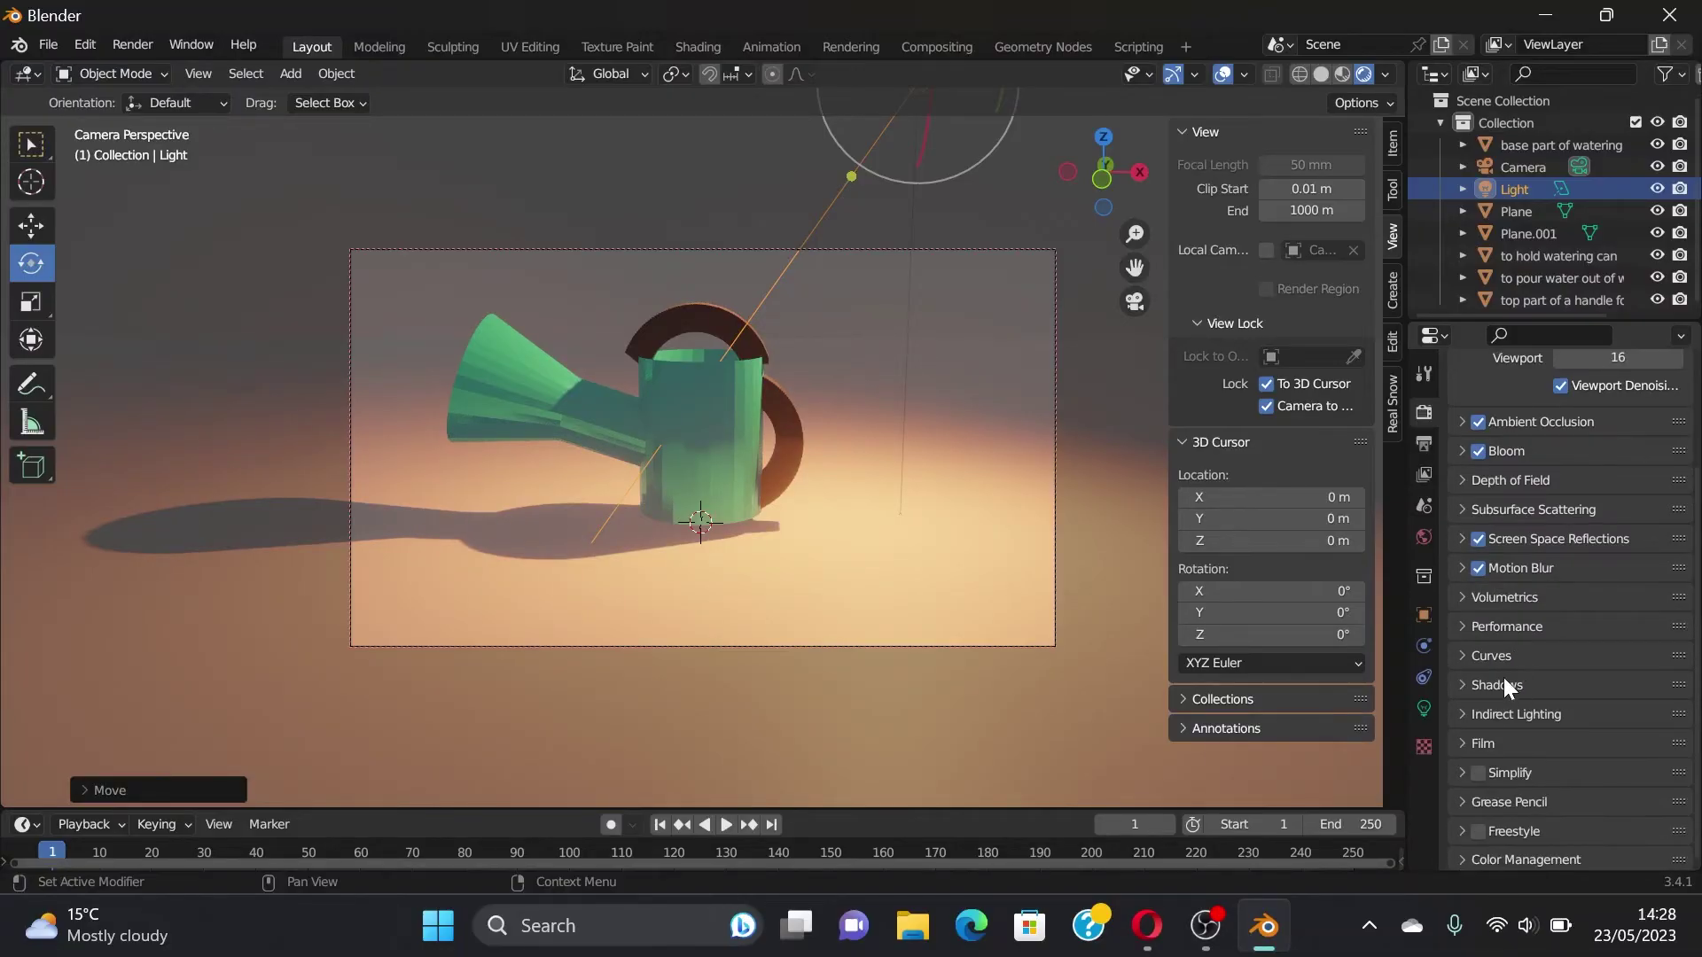
Step: Apply Shade Auto Smooth to the watering can's base and spout
click(740, 441)
right_click(741, 440)
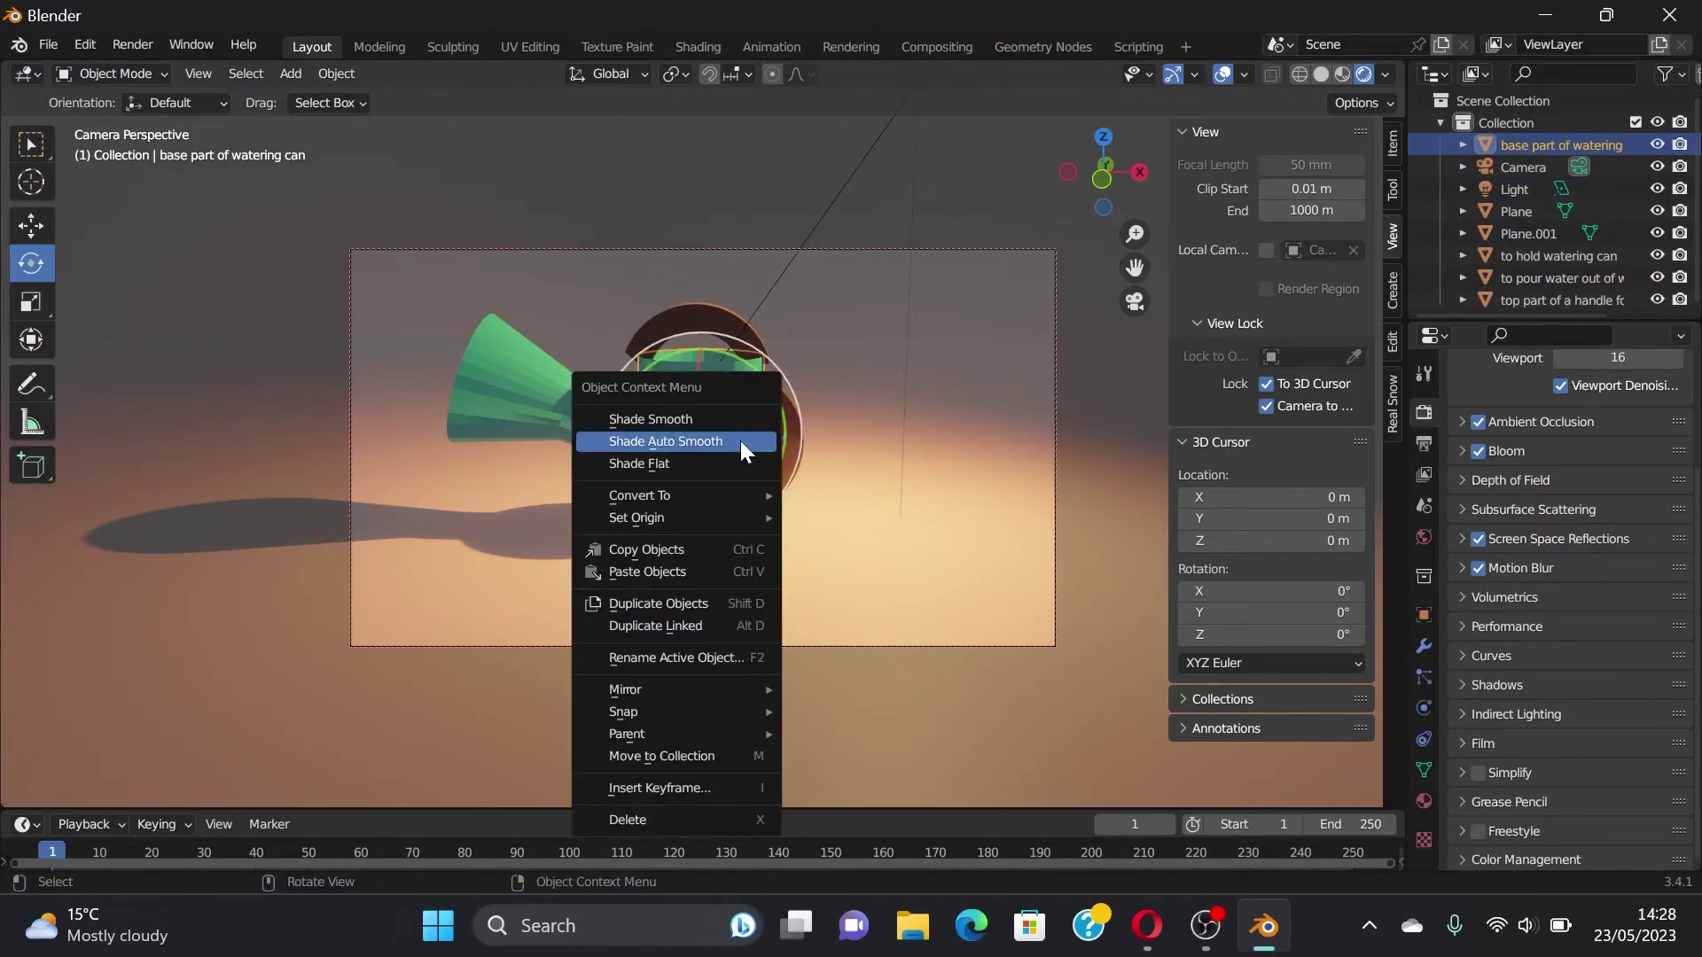
click(740, 441)
click(529, 406)
right_click(529, 406)
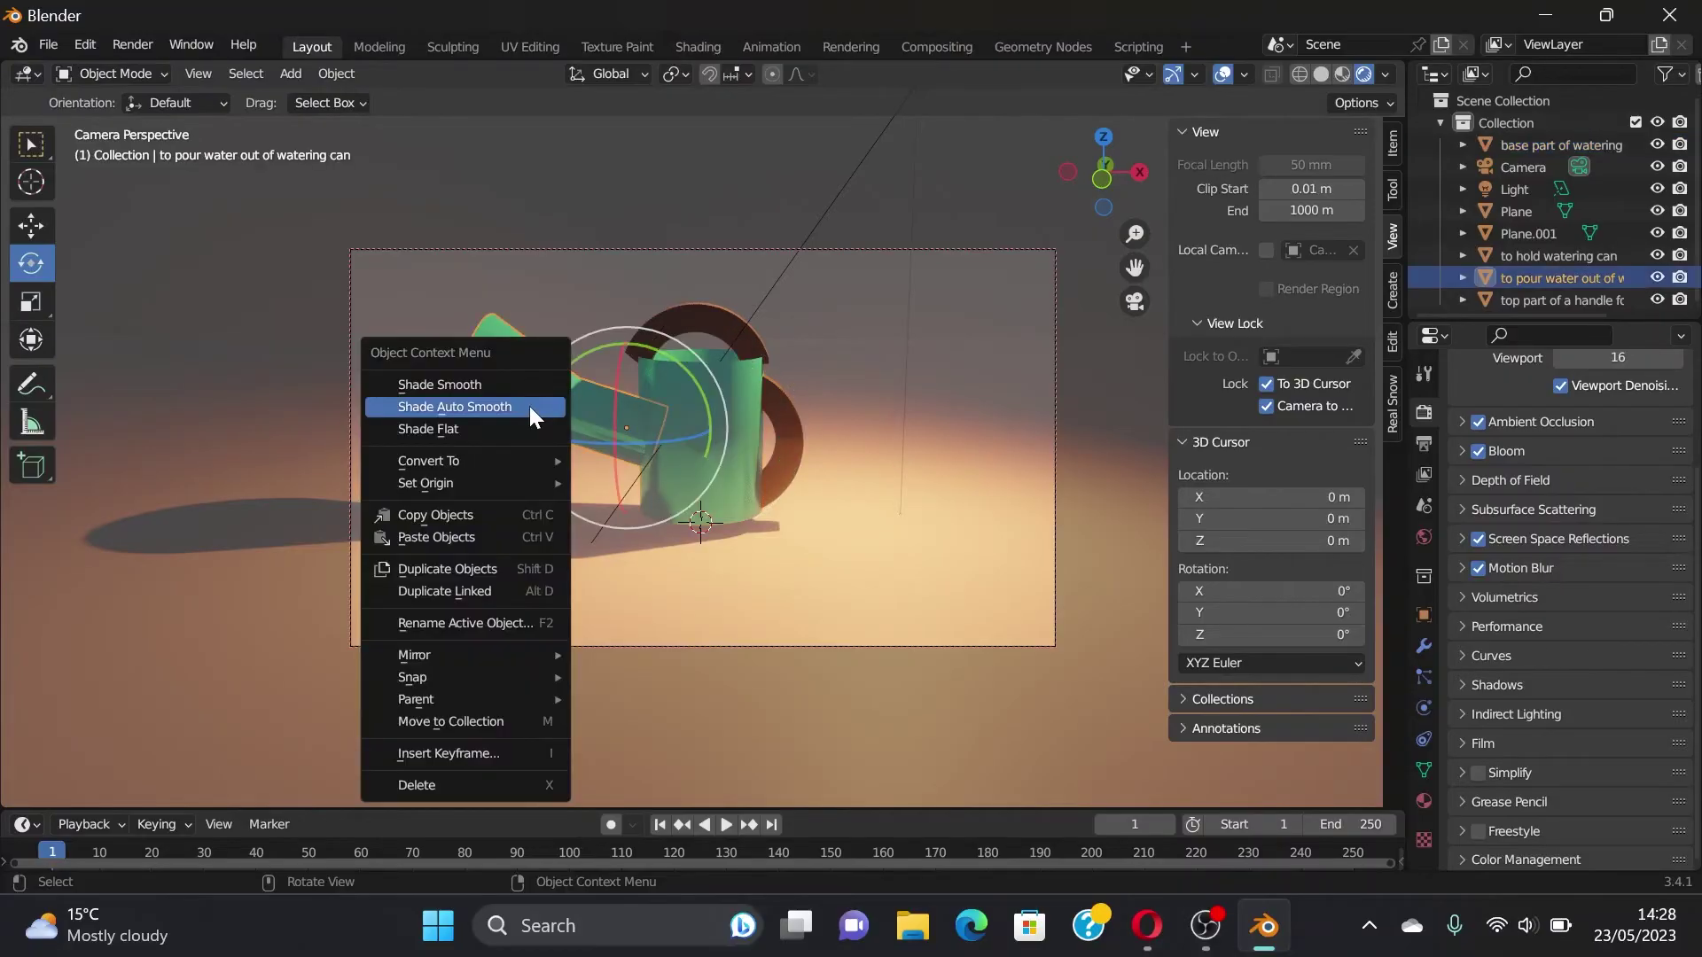
click(529, 406)
Step: Apply Shade Smooth to the spout and the base
right_click(526, 400)
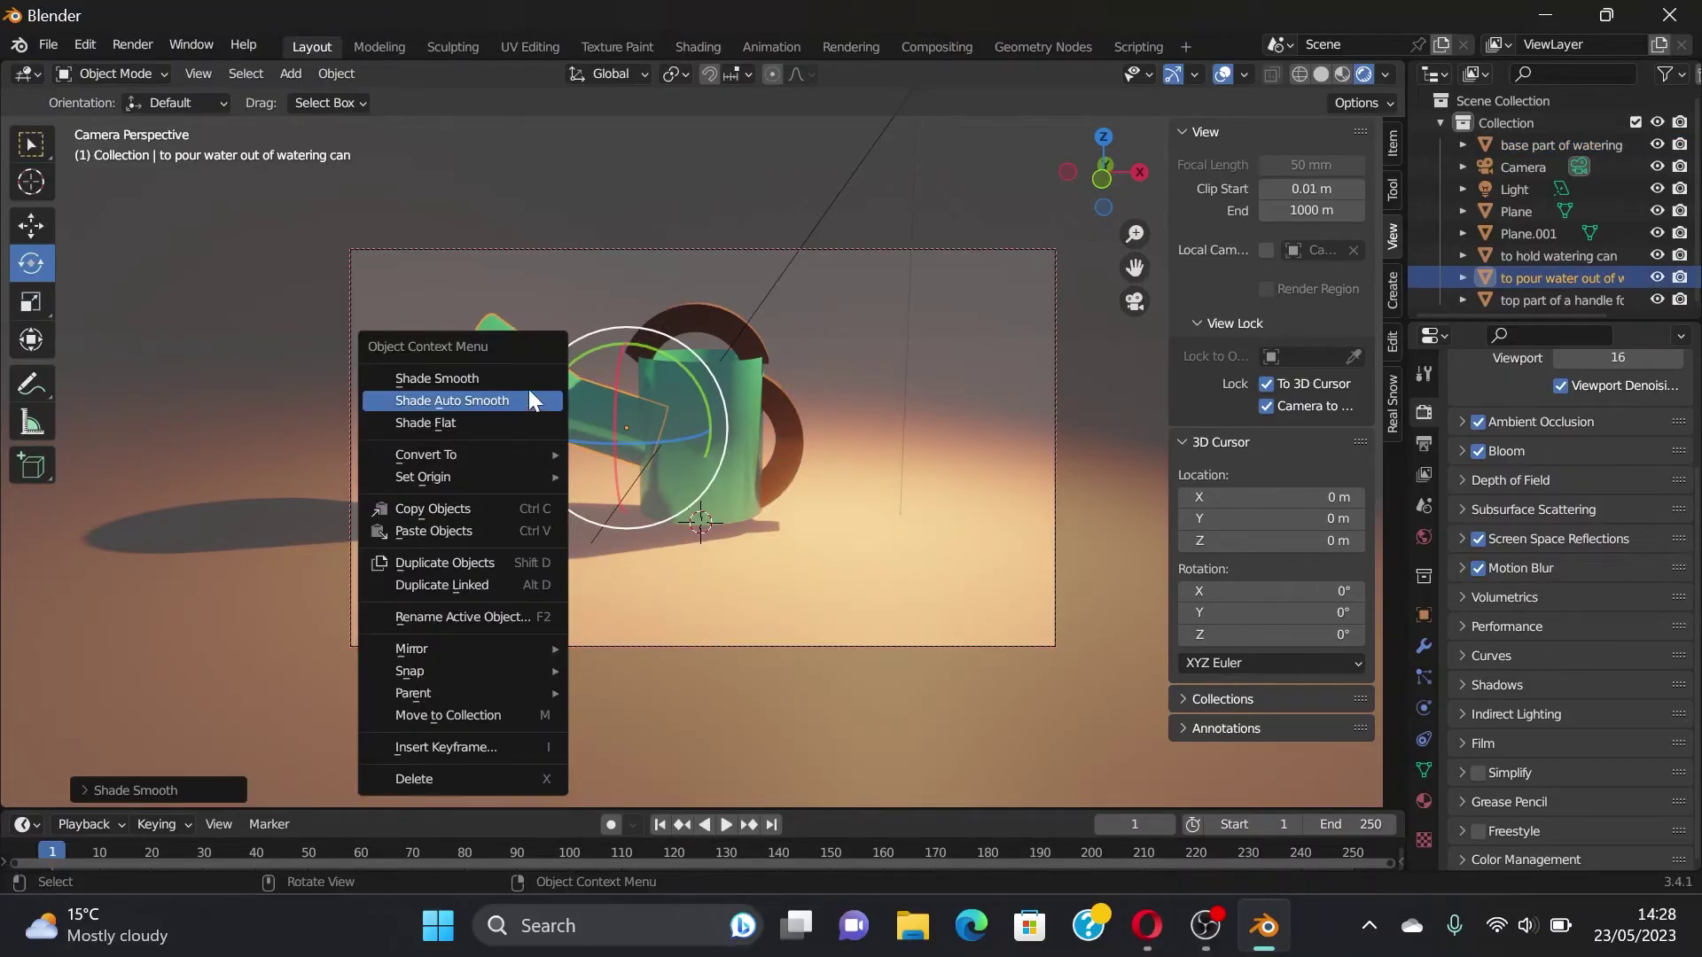
click(530, 379)
click(695, 443)
right_click(694, 444)
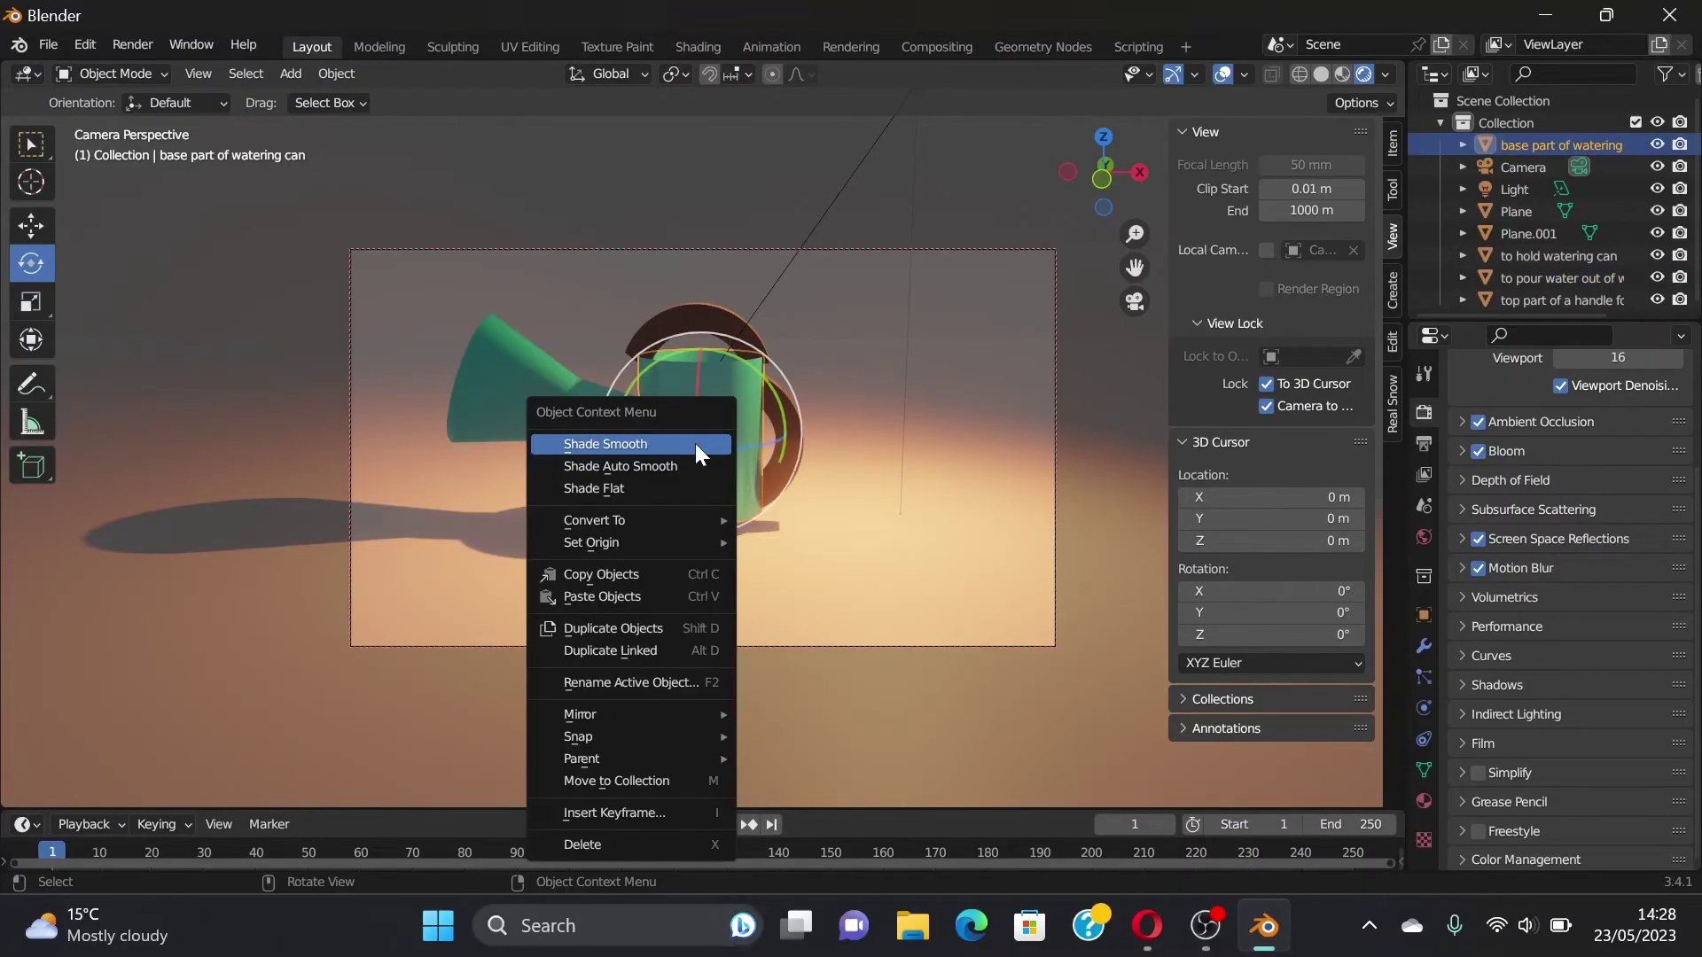
click(697, 444)
right_click(698, 438)
click(700, 455)
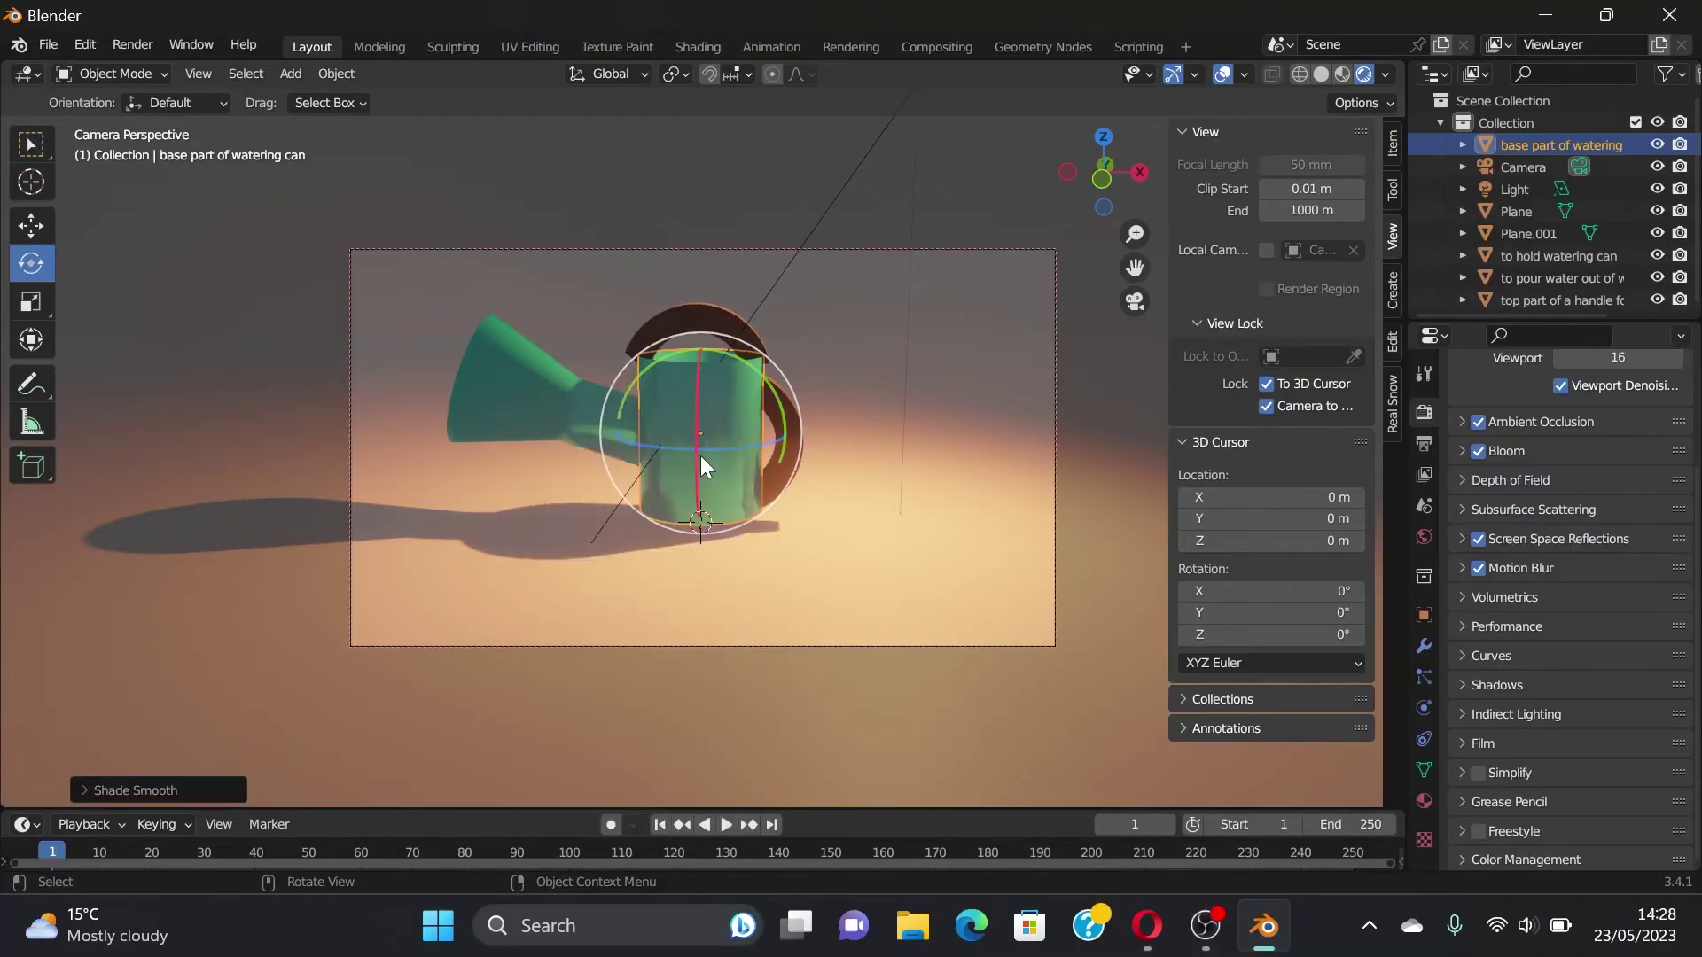
click(549, 401)
right_click(548, 401)
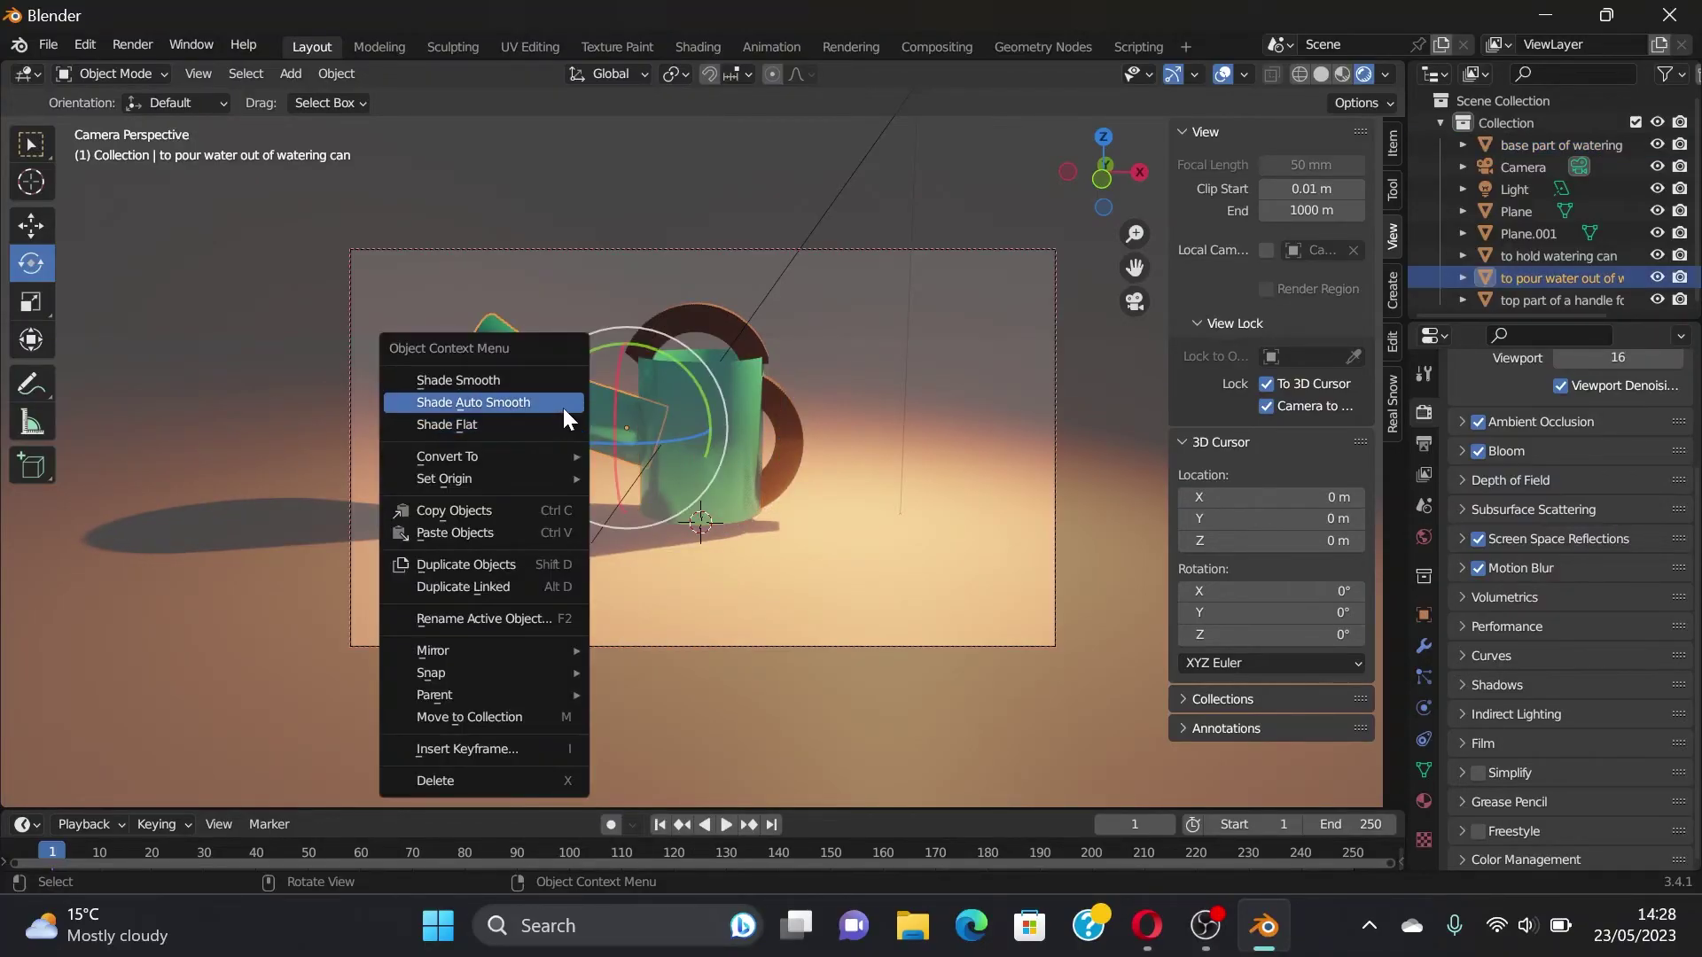
click(562, 405)
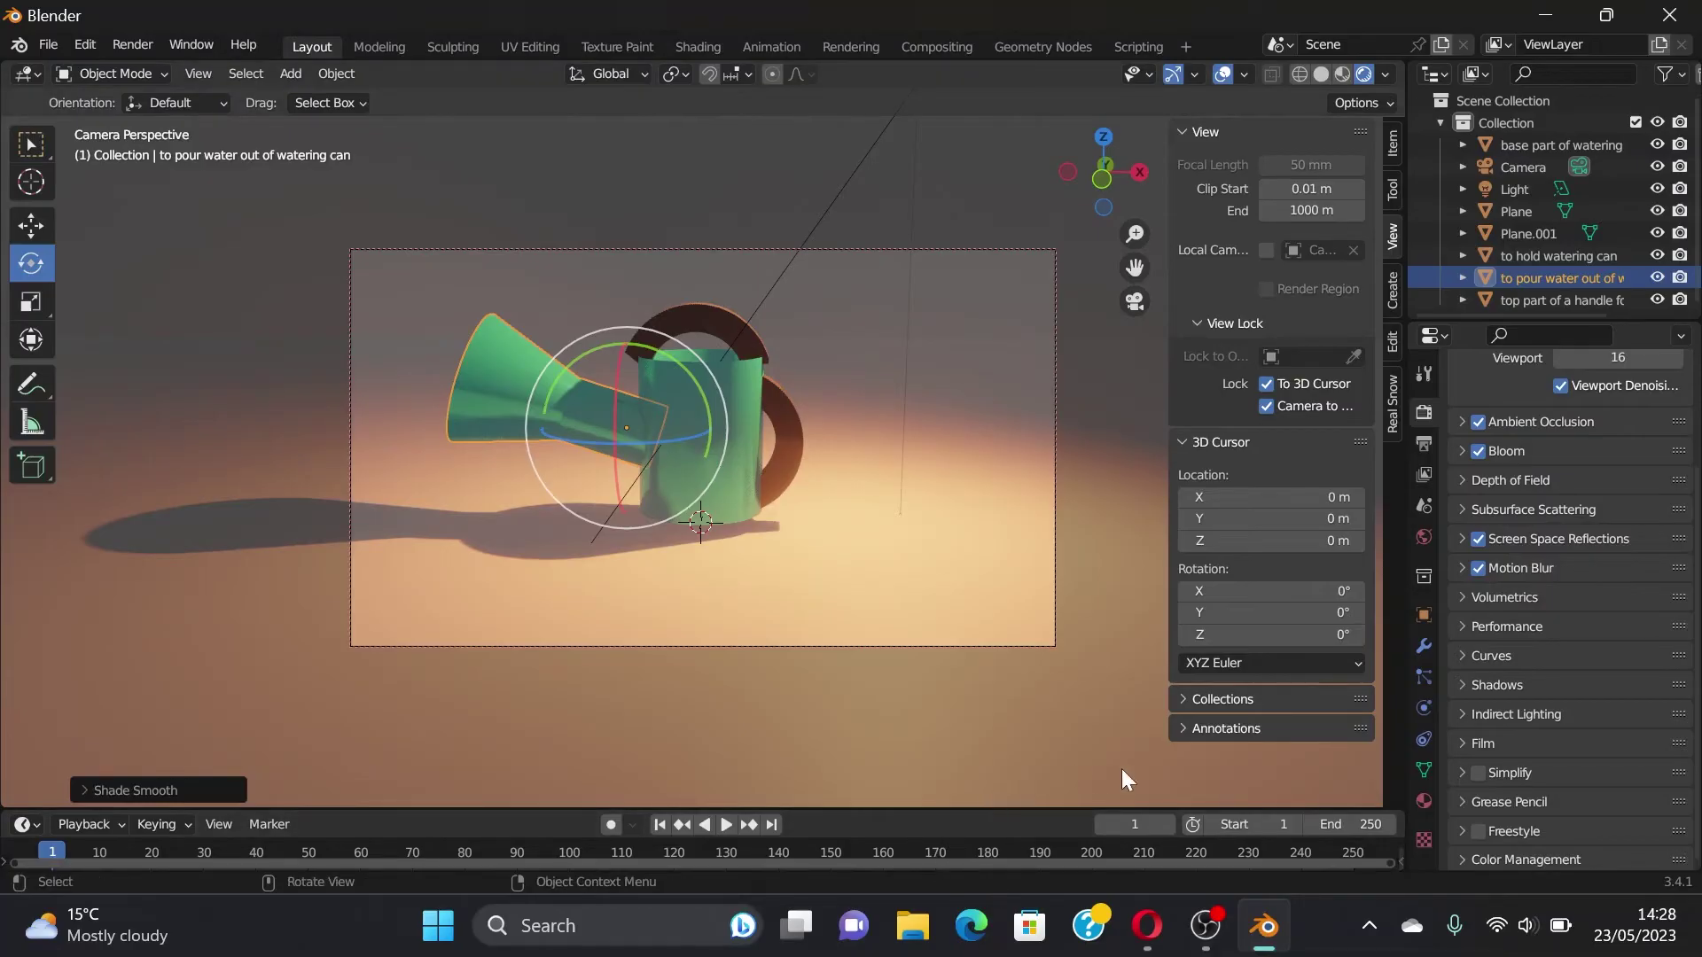
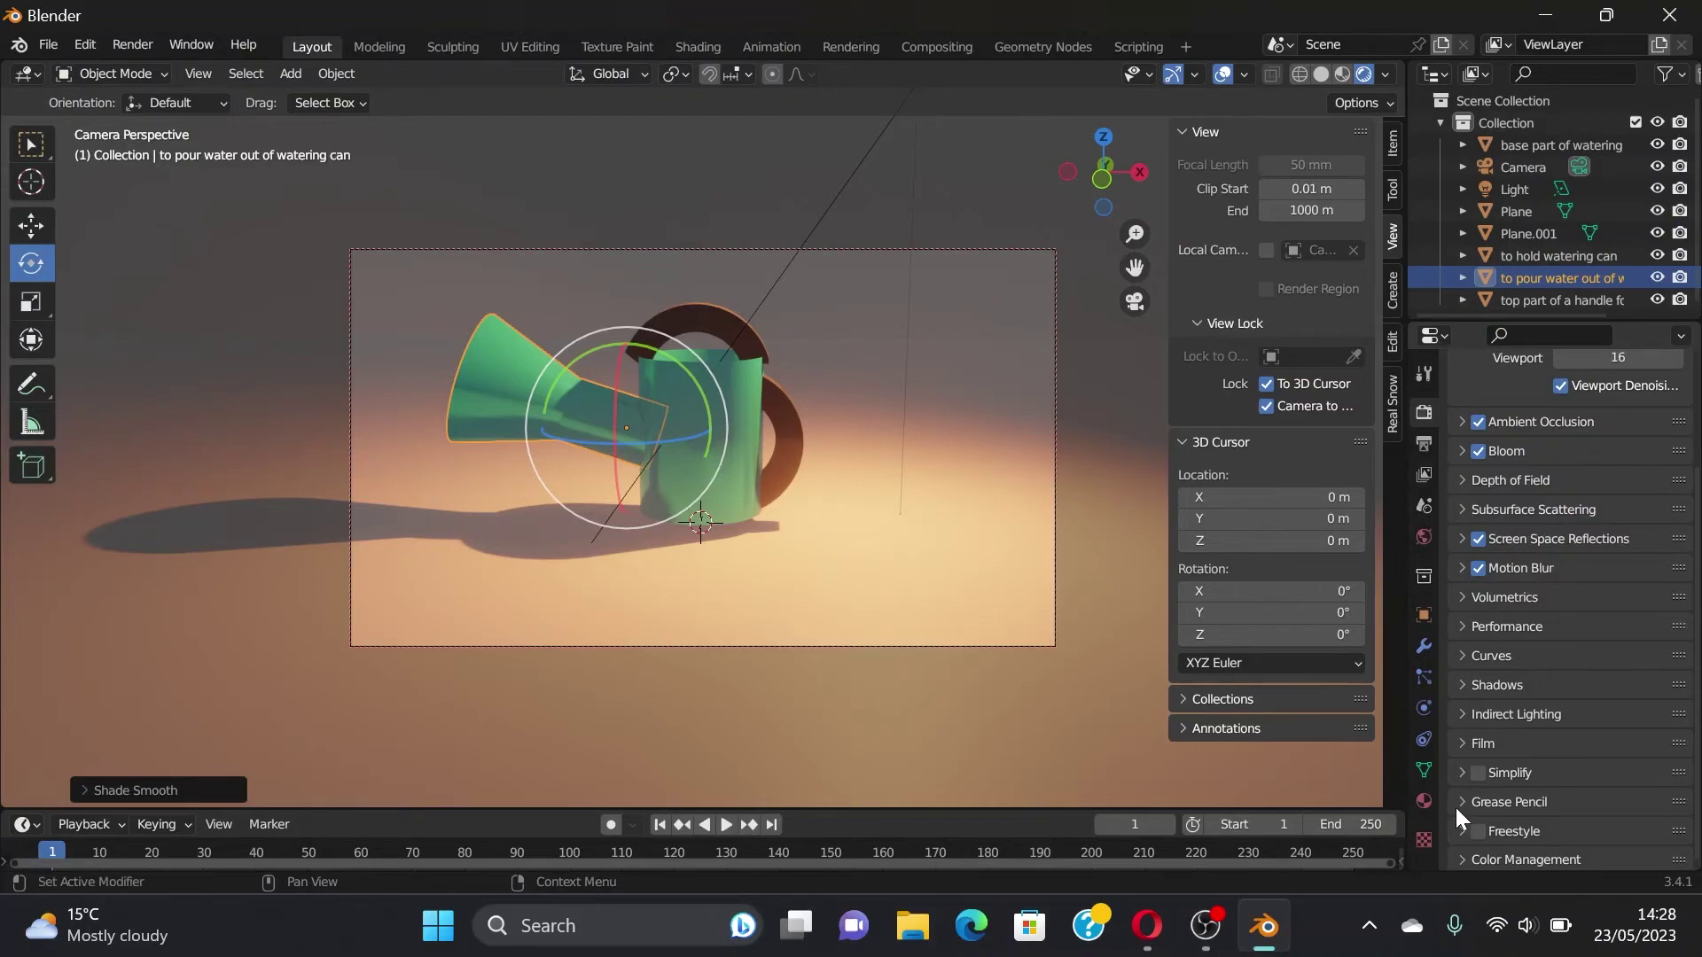
Step: Duplicate the existing light and slide the copy along the X axis
click(872, 141)
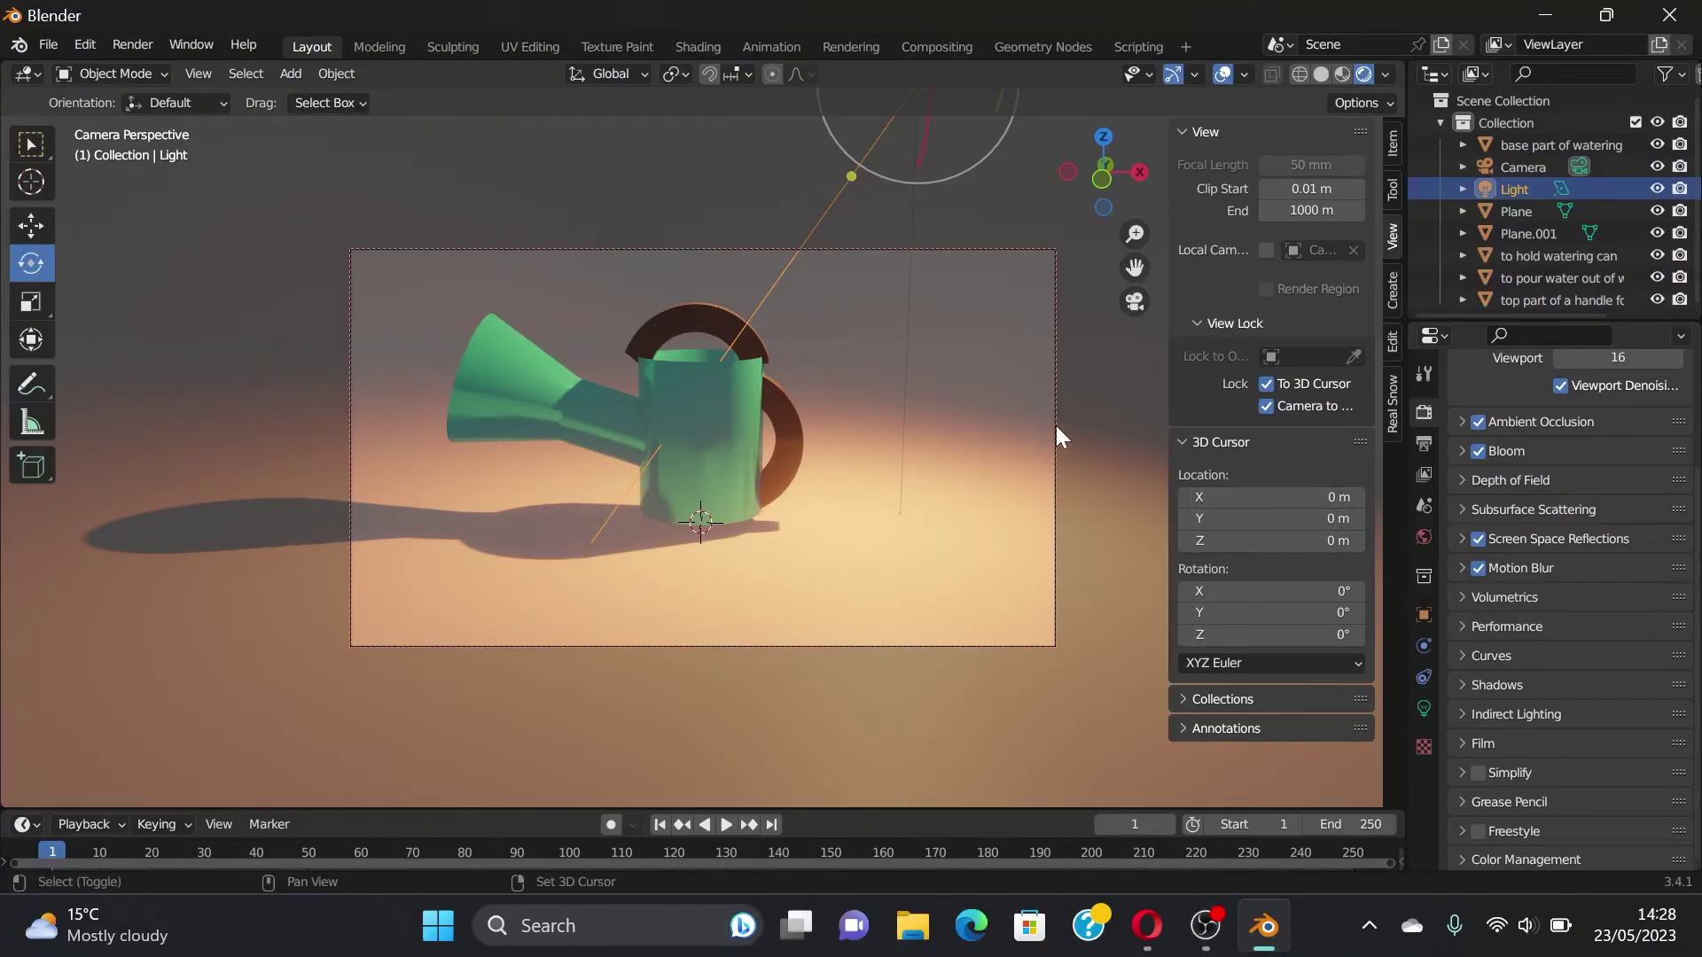
key(shift+d)
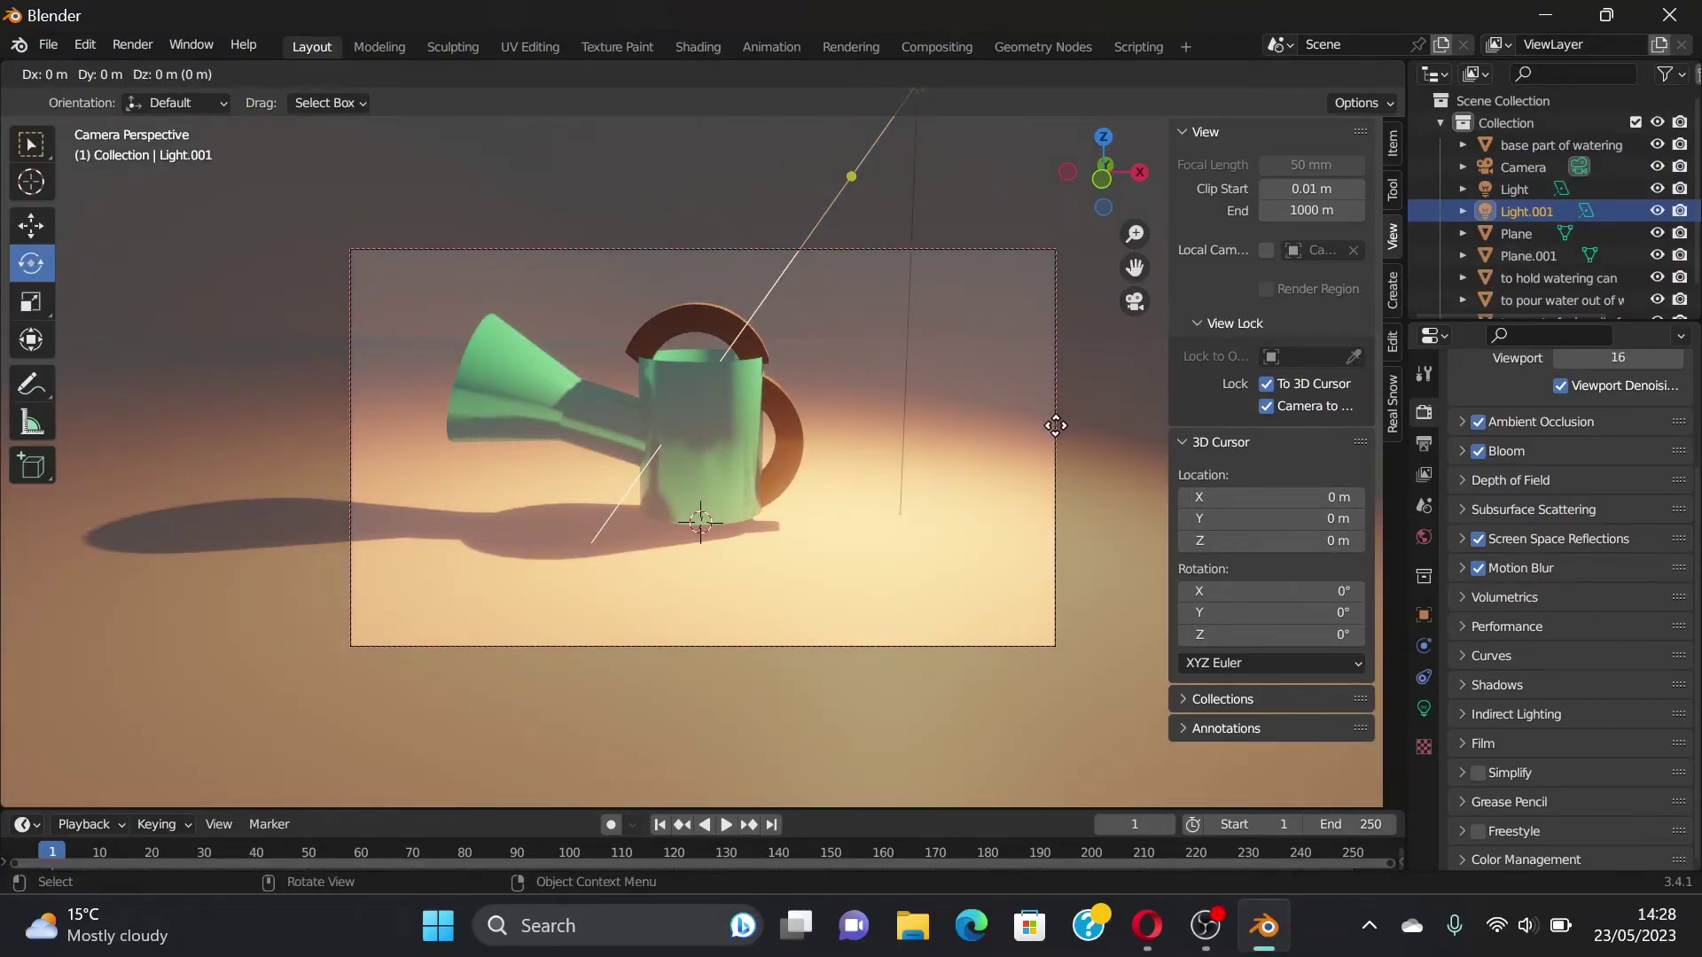
key(x)
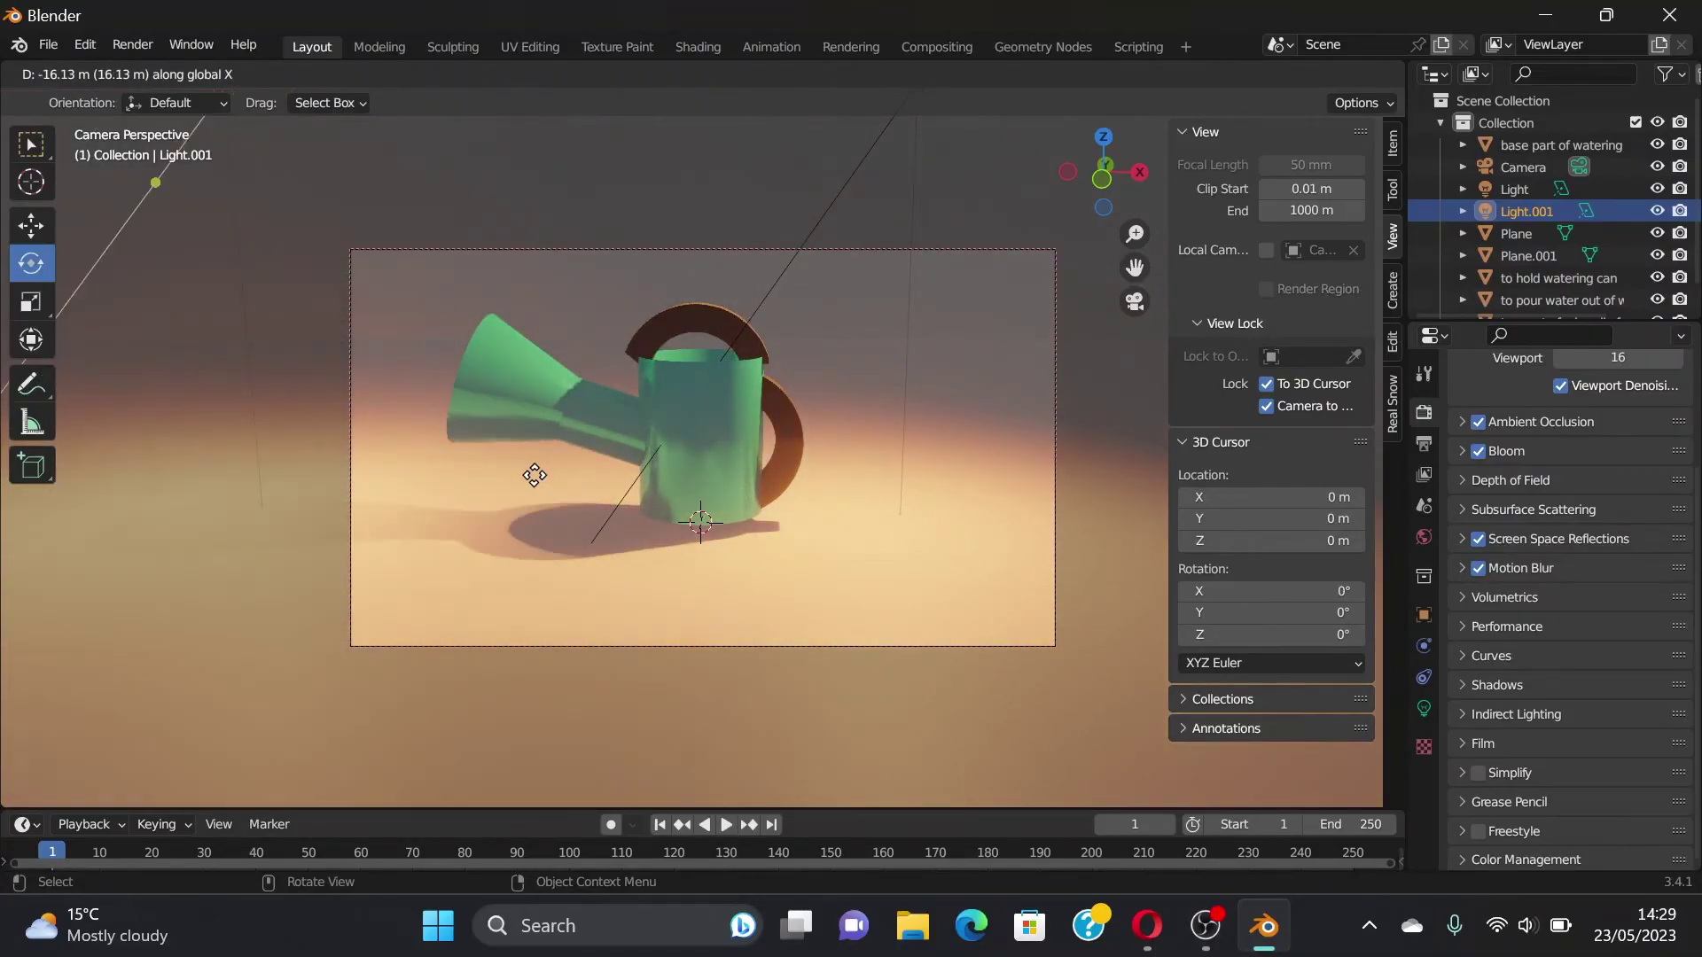
click(723, 519)
Step: Move the copied light along Y to sit above-left of the watering can
key(g)
key(y)
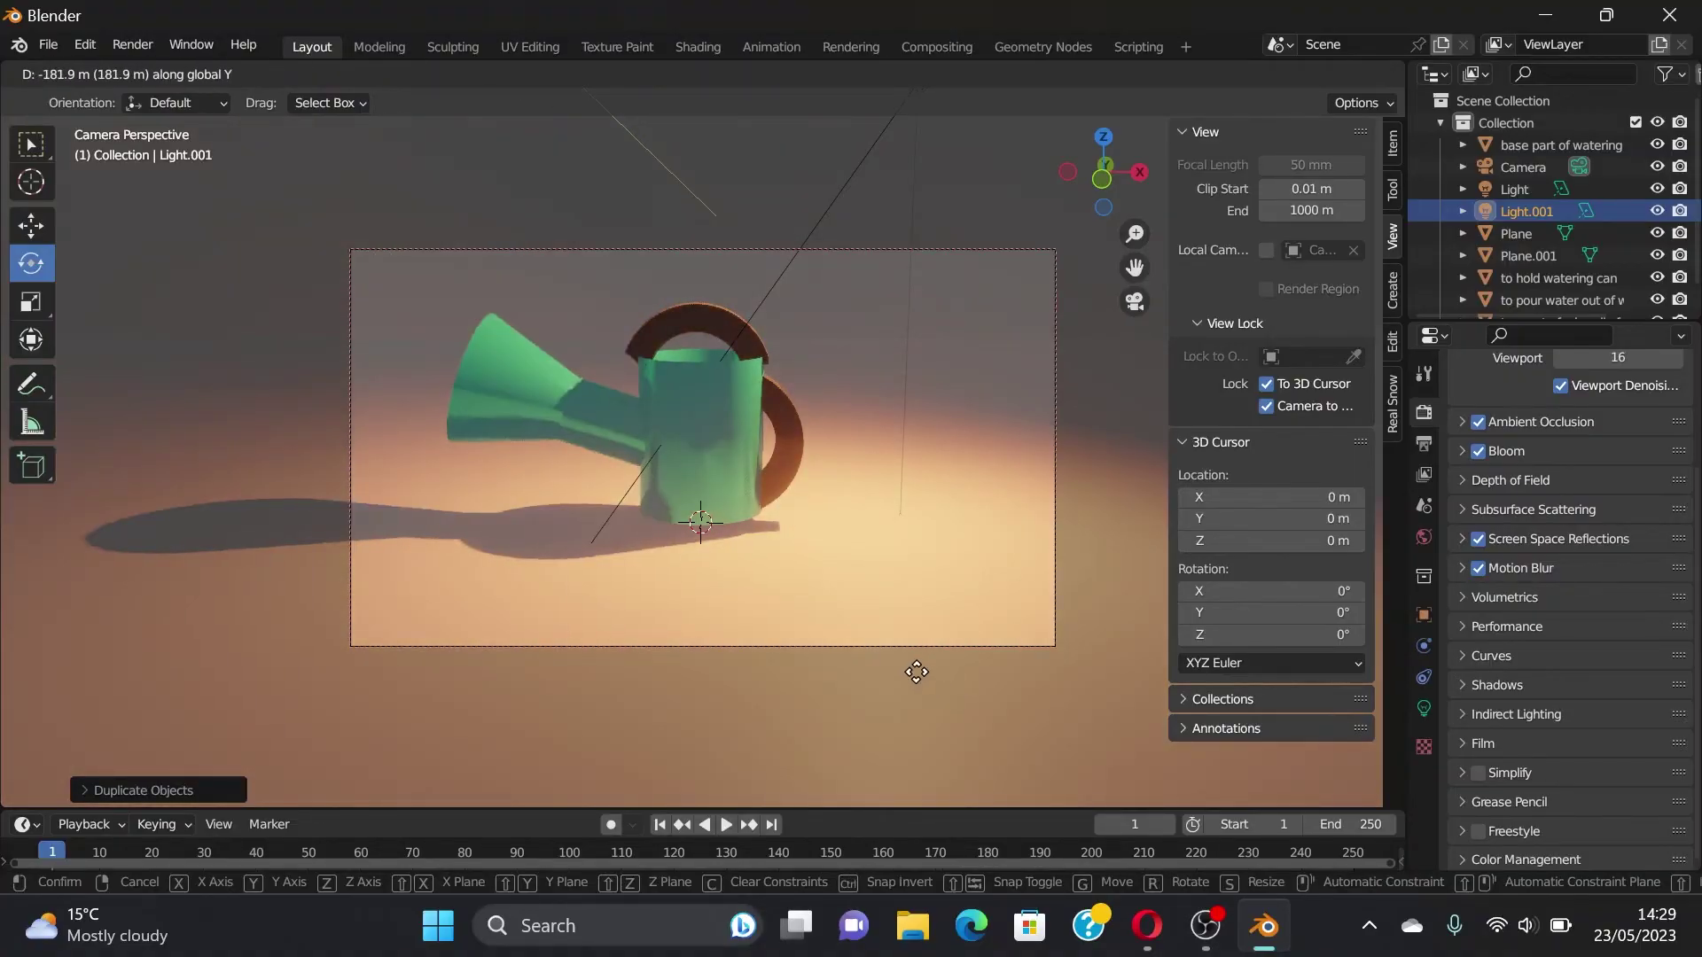
click(846, 598)
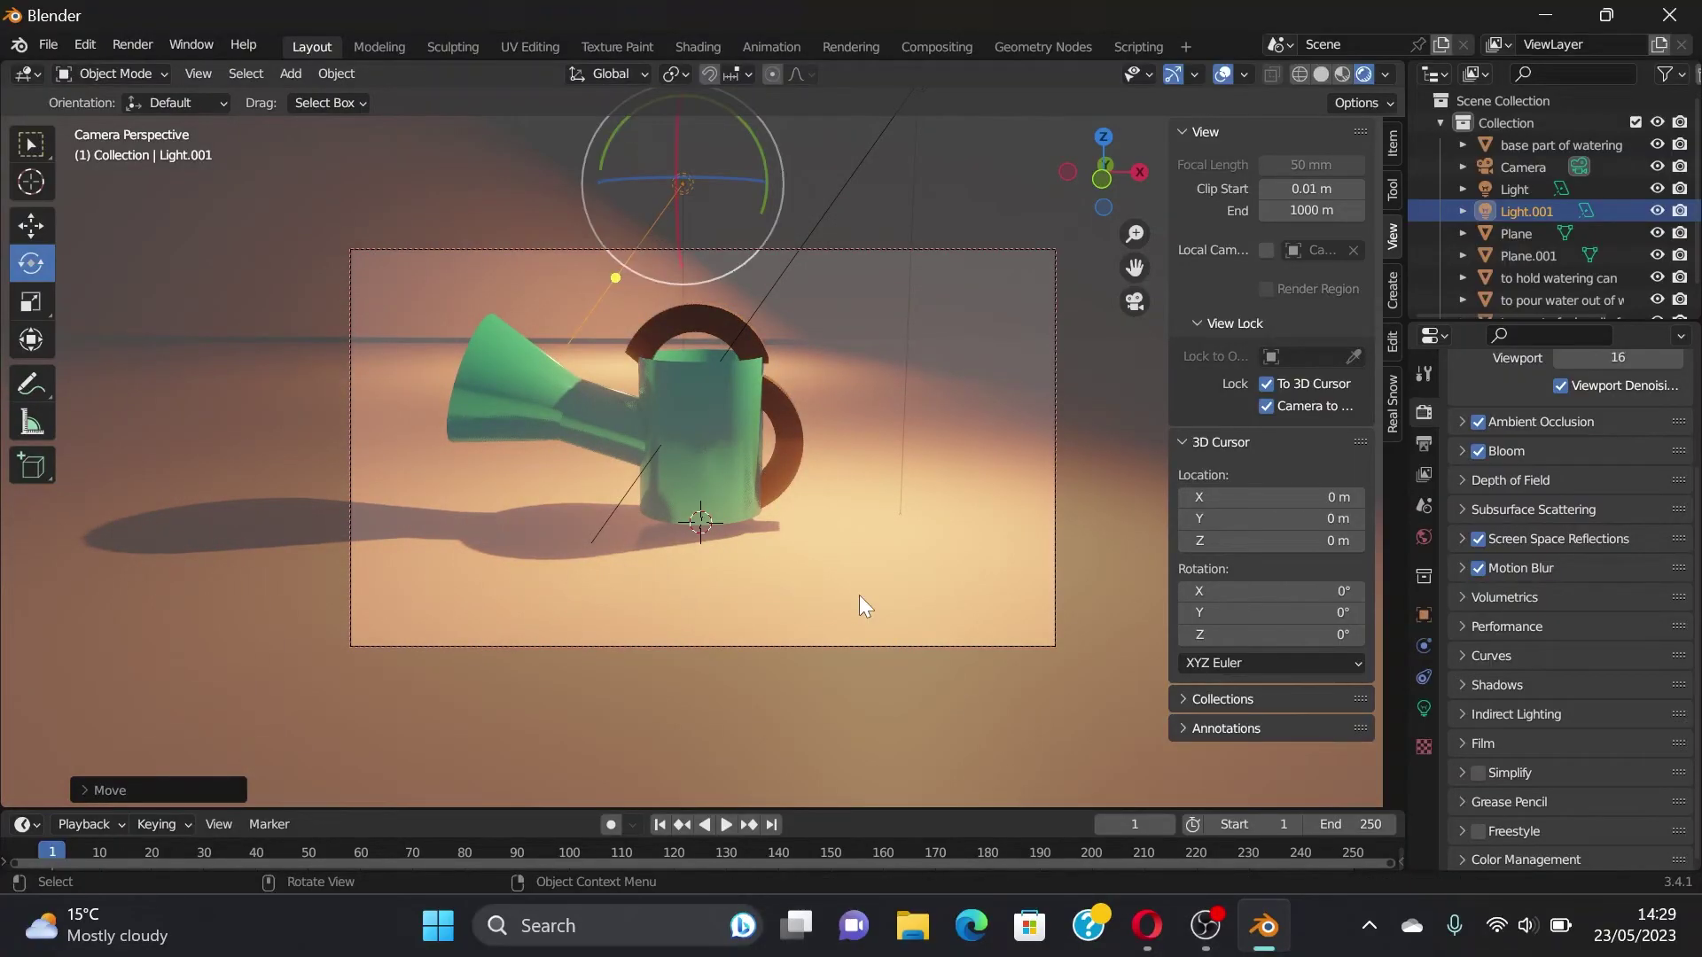
click(1421, 702)
Step: Set Light.001's power to 20000 W, correcting an accidental 200000 W entry
click(1595, 559)
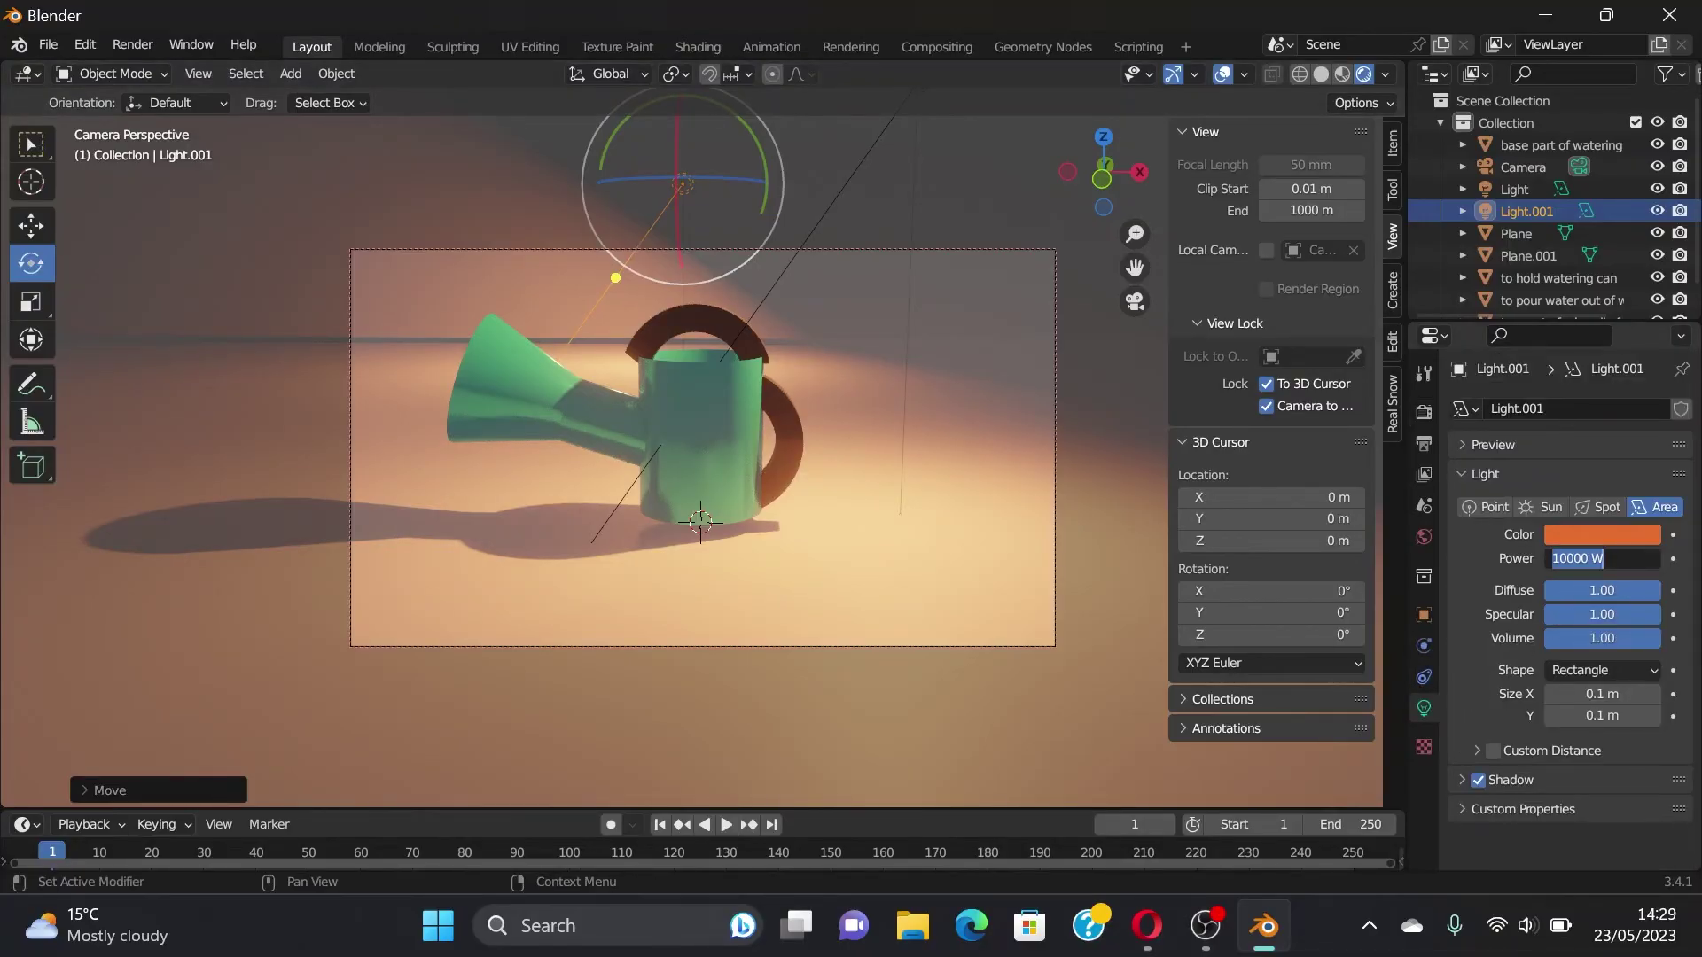
key(Home)
key(Delete)
text(2)
key(Return)
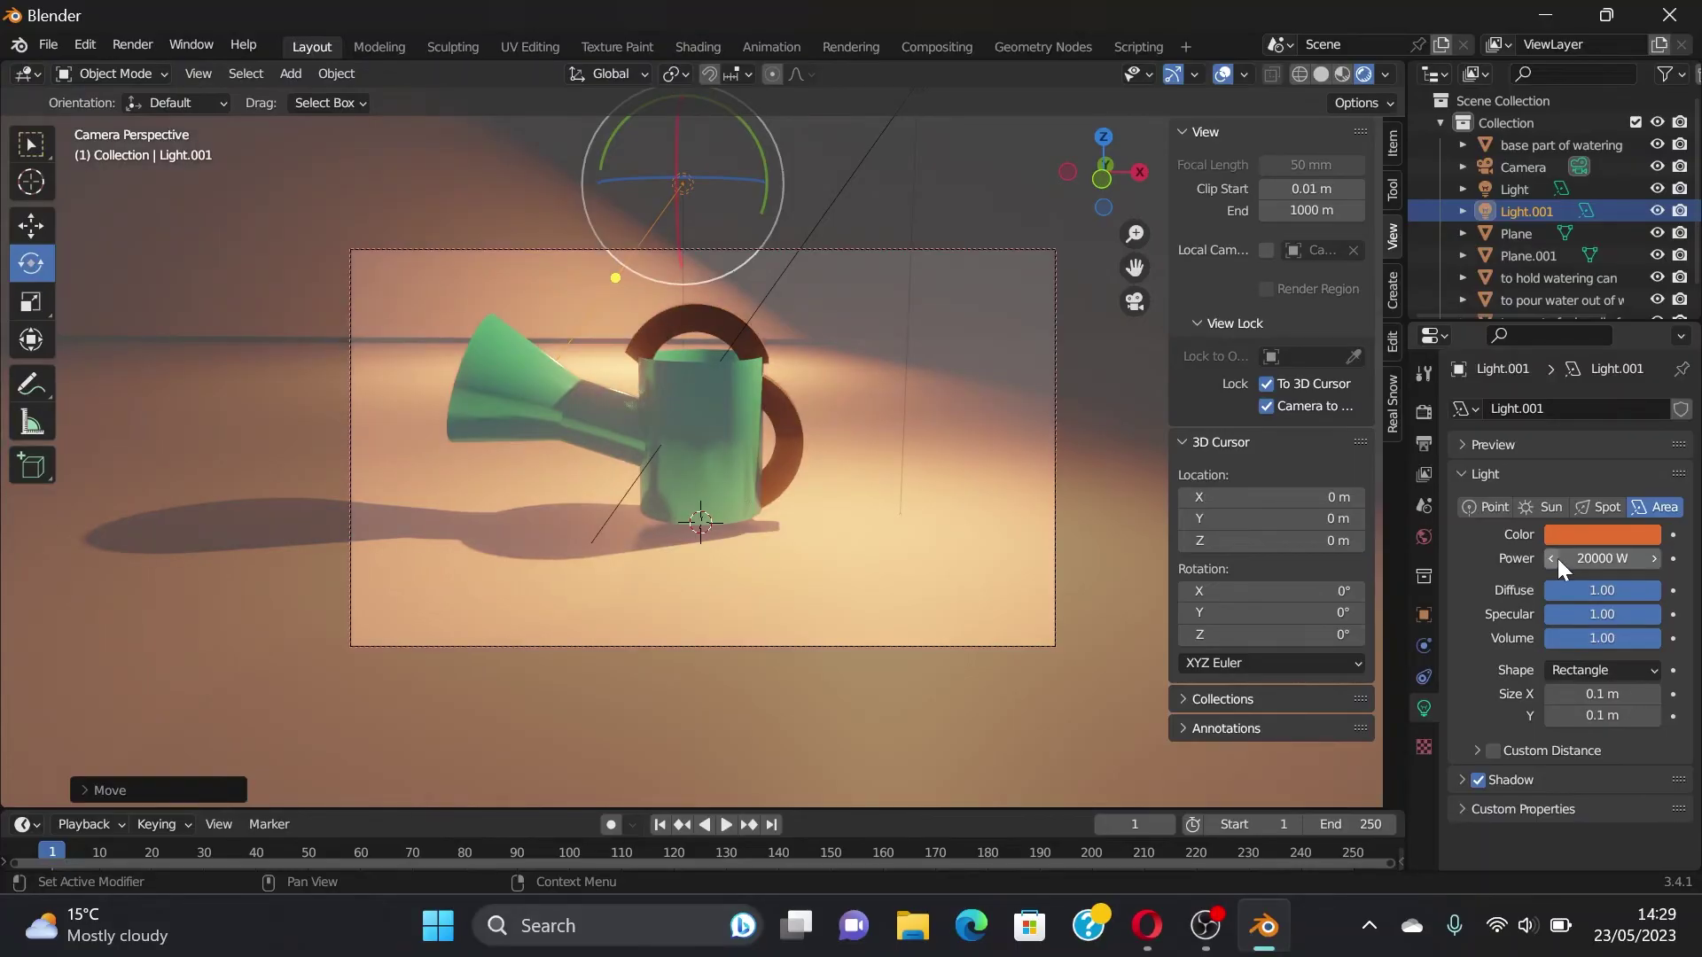
click(1556, 558)
key(Home)
key(Right)
text(0)
key(Return)
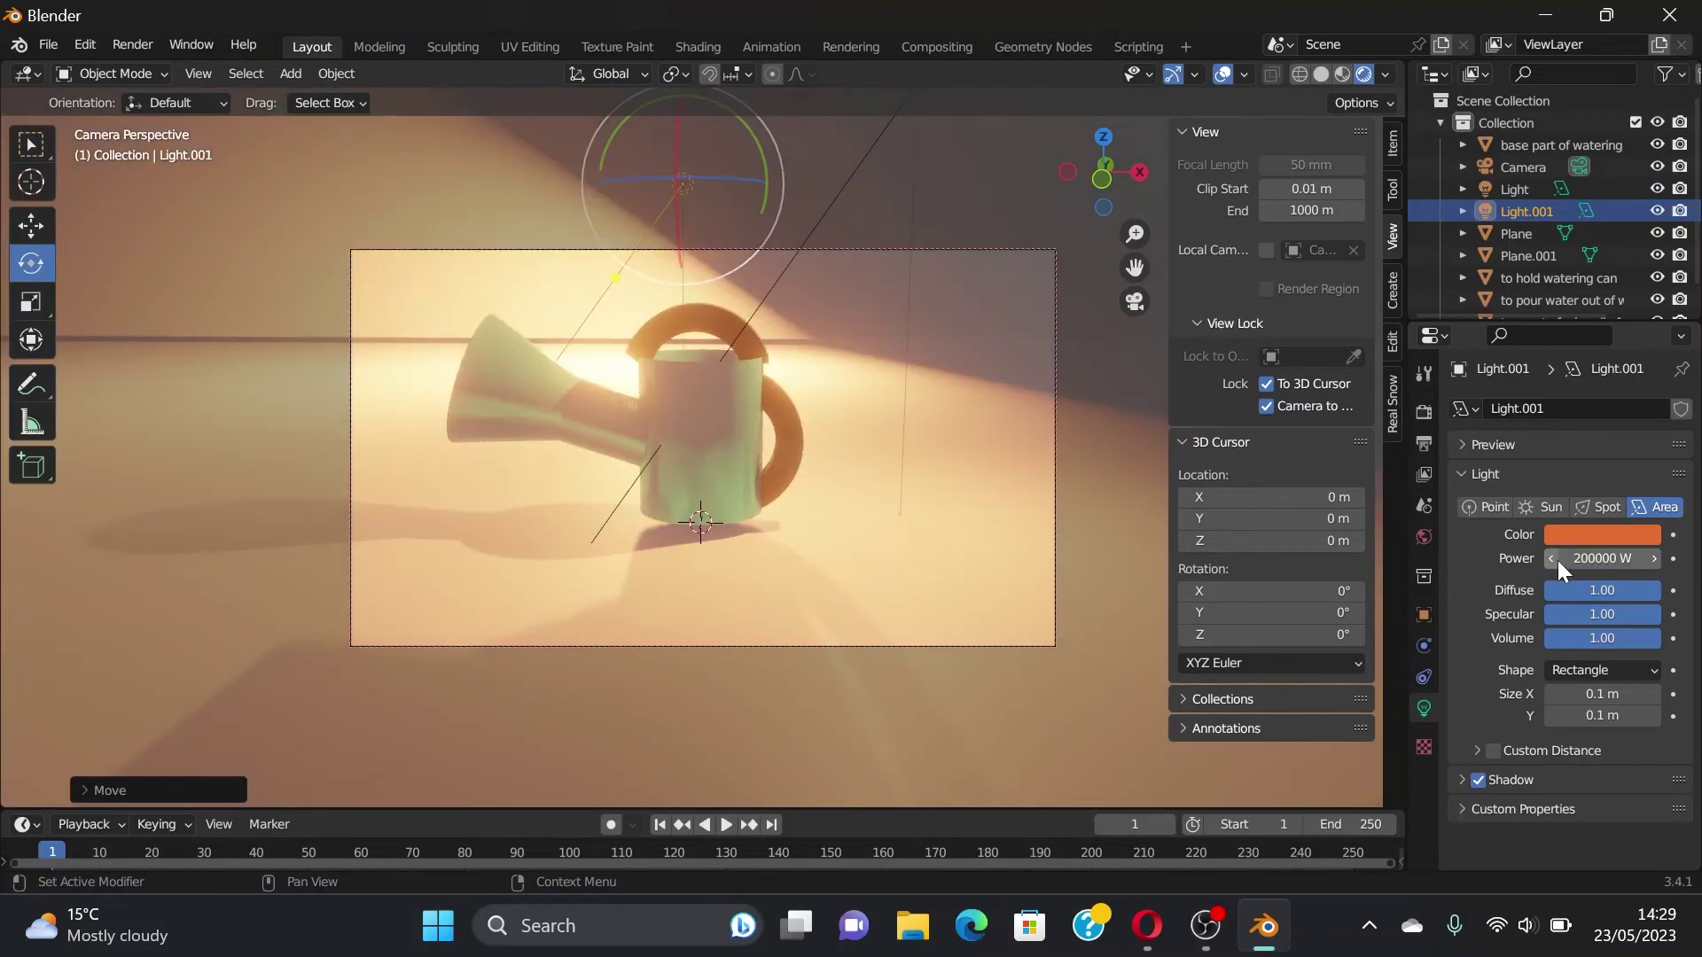
click(1558, 558)
key(Left)
key(Right)
key(Delete)
key(Return)
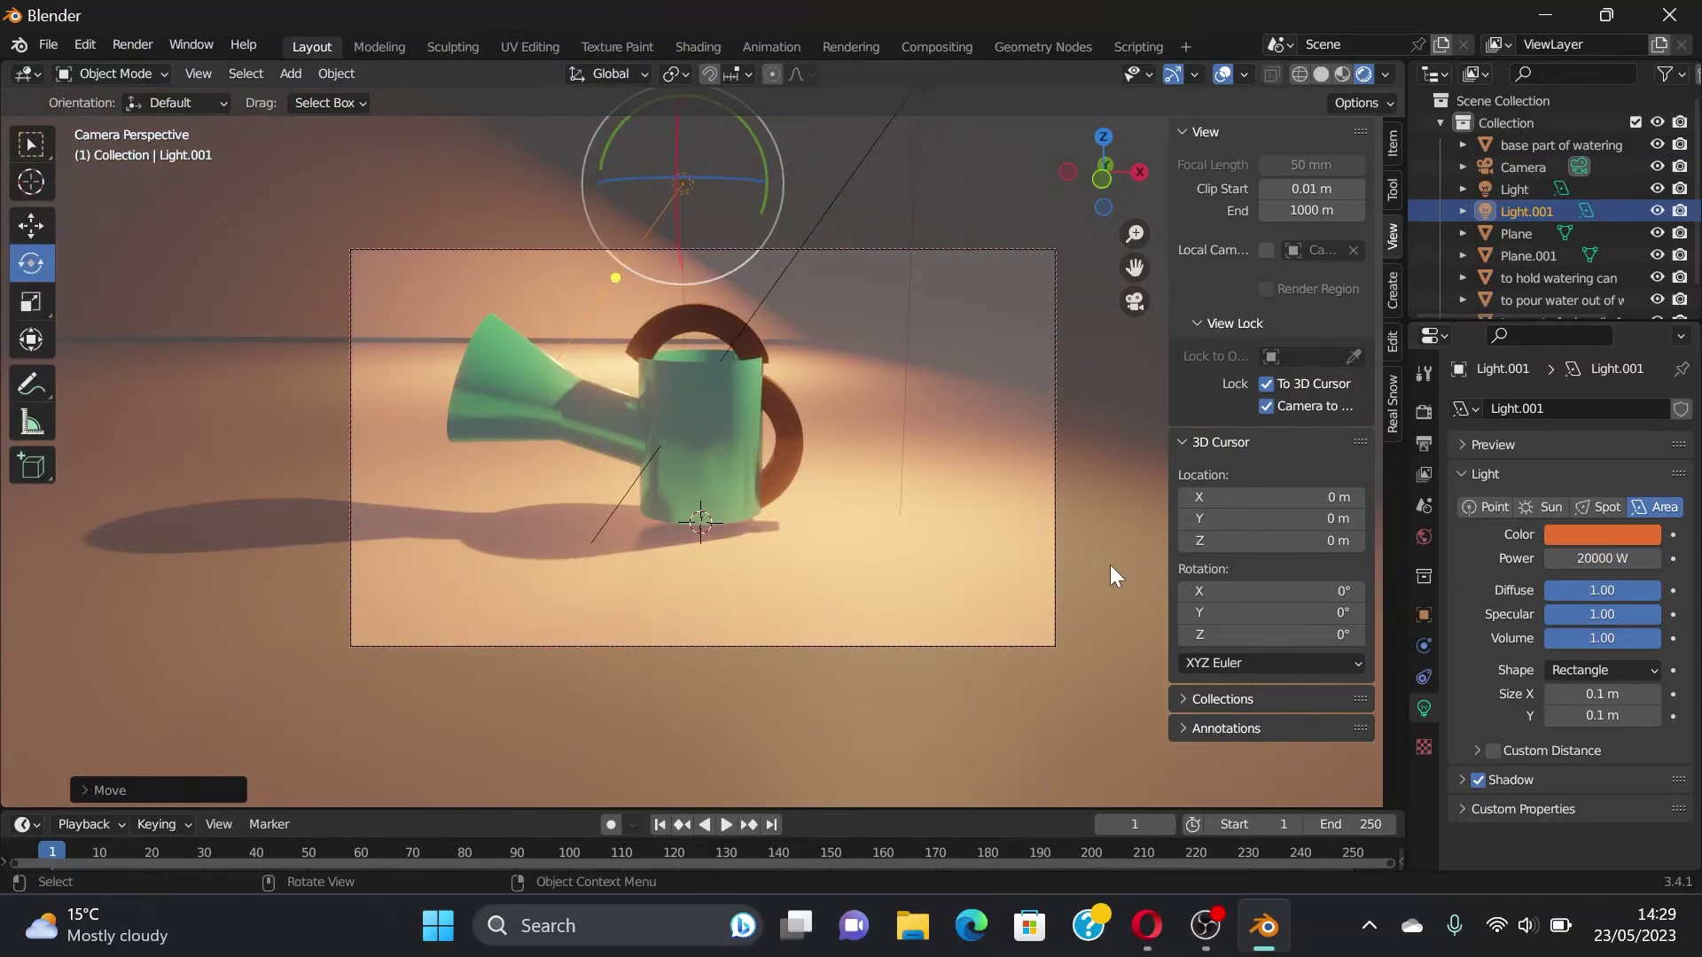
Step: Slide Light.001 right along X to the watering can's upper right
key(g)
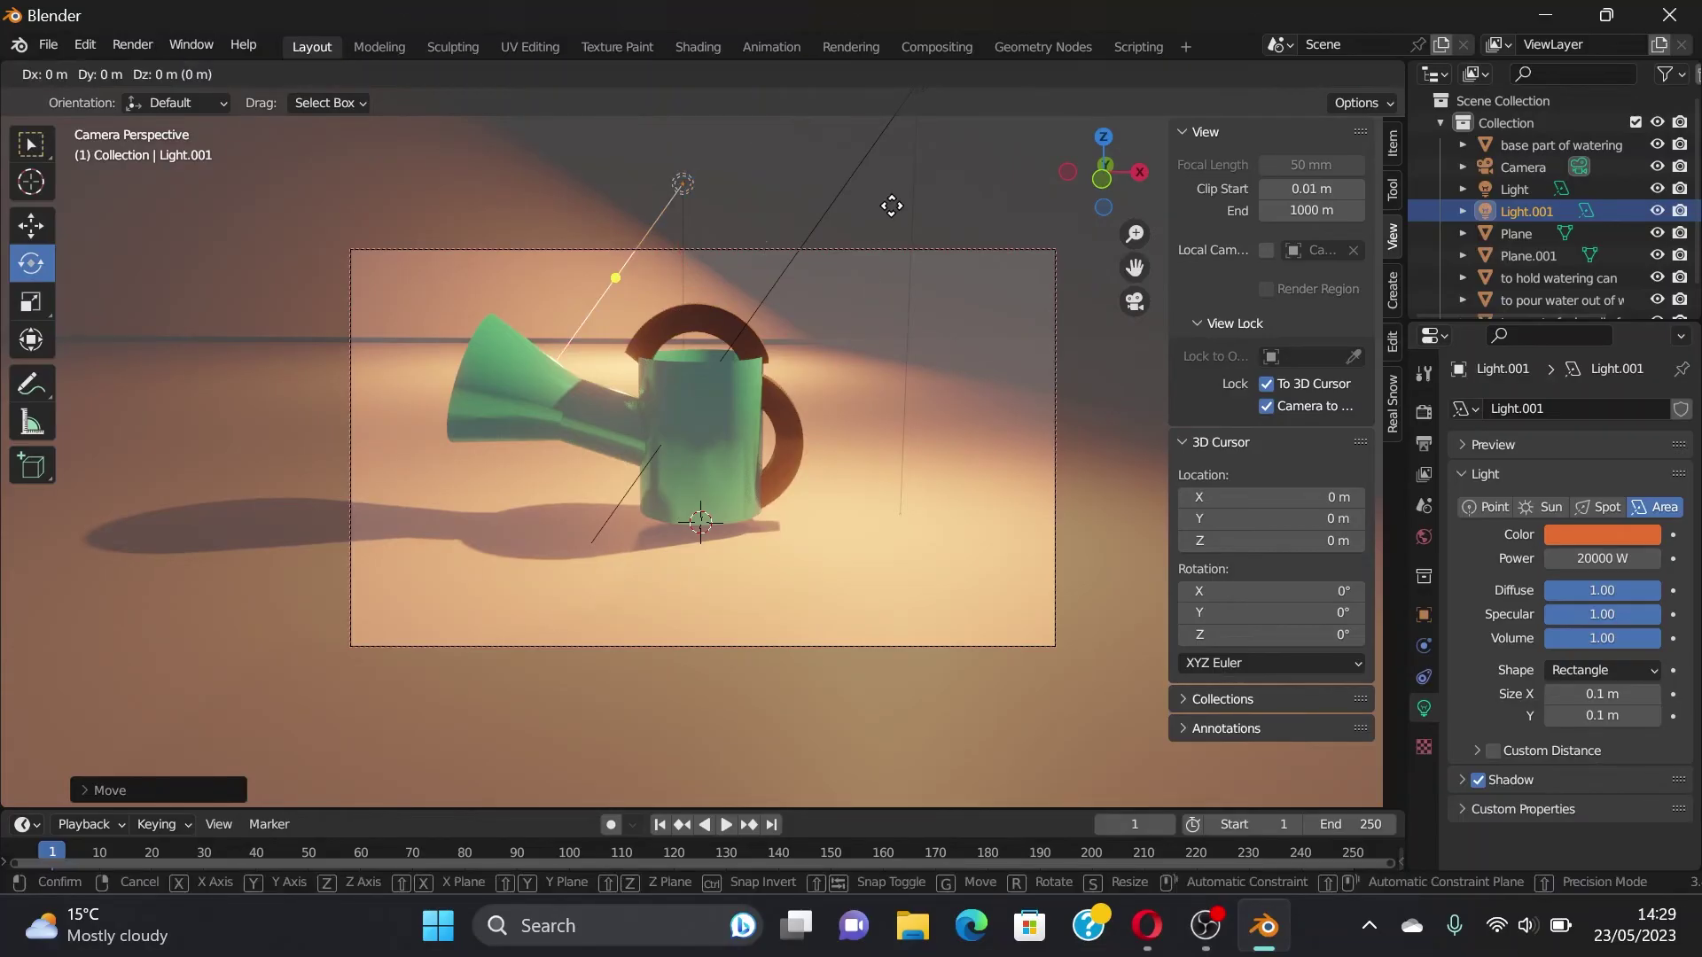
key(x)
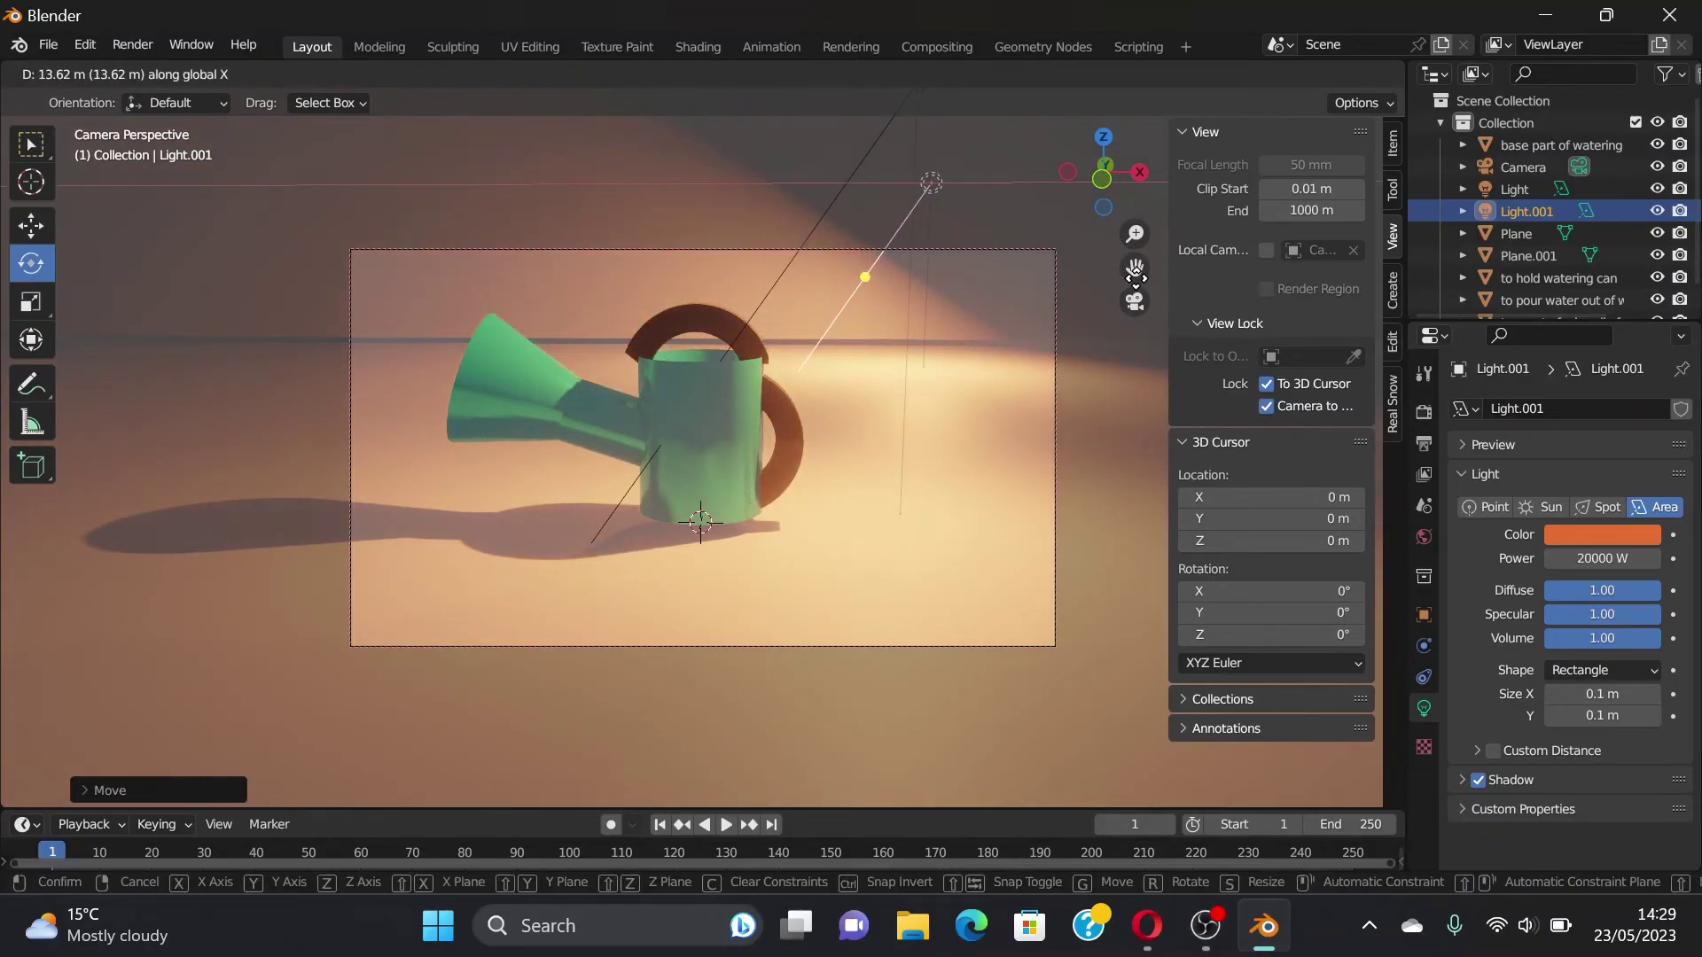
click(1161, 286)
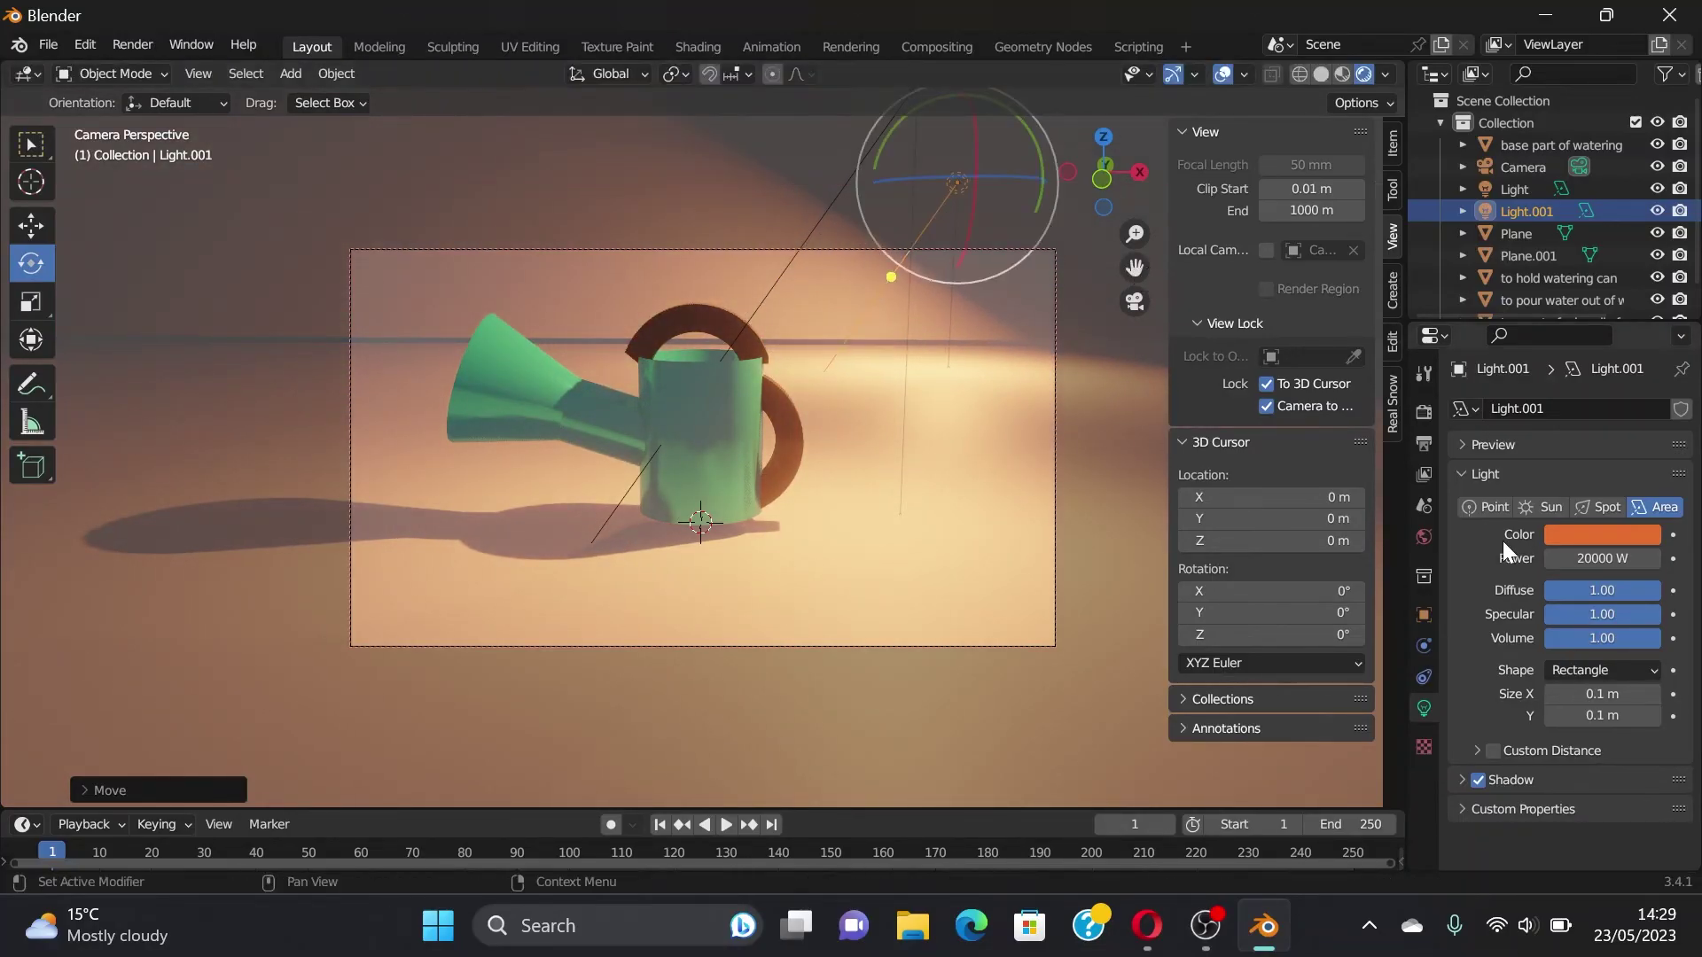
Step: Change Light.001's colour to black by dropping its value to zero
click(1575, 539)
mouse_move(1521, 381)
mouse_down()
mouse_move(1545, 285)
mouse_move(1495, 347)
mouse_move(1553, 393)
mouse_move(1546, 296)
mouse_move(1538, 324)
mouse_up()
click(1645, 397)
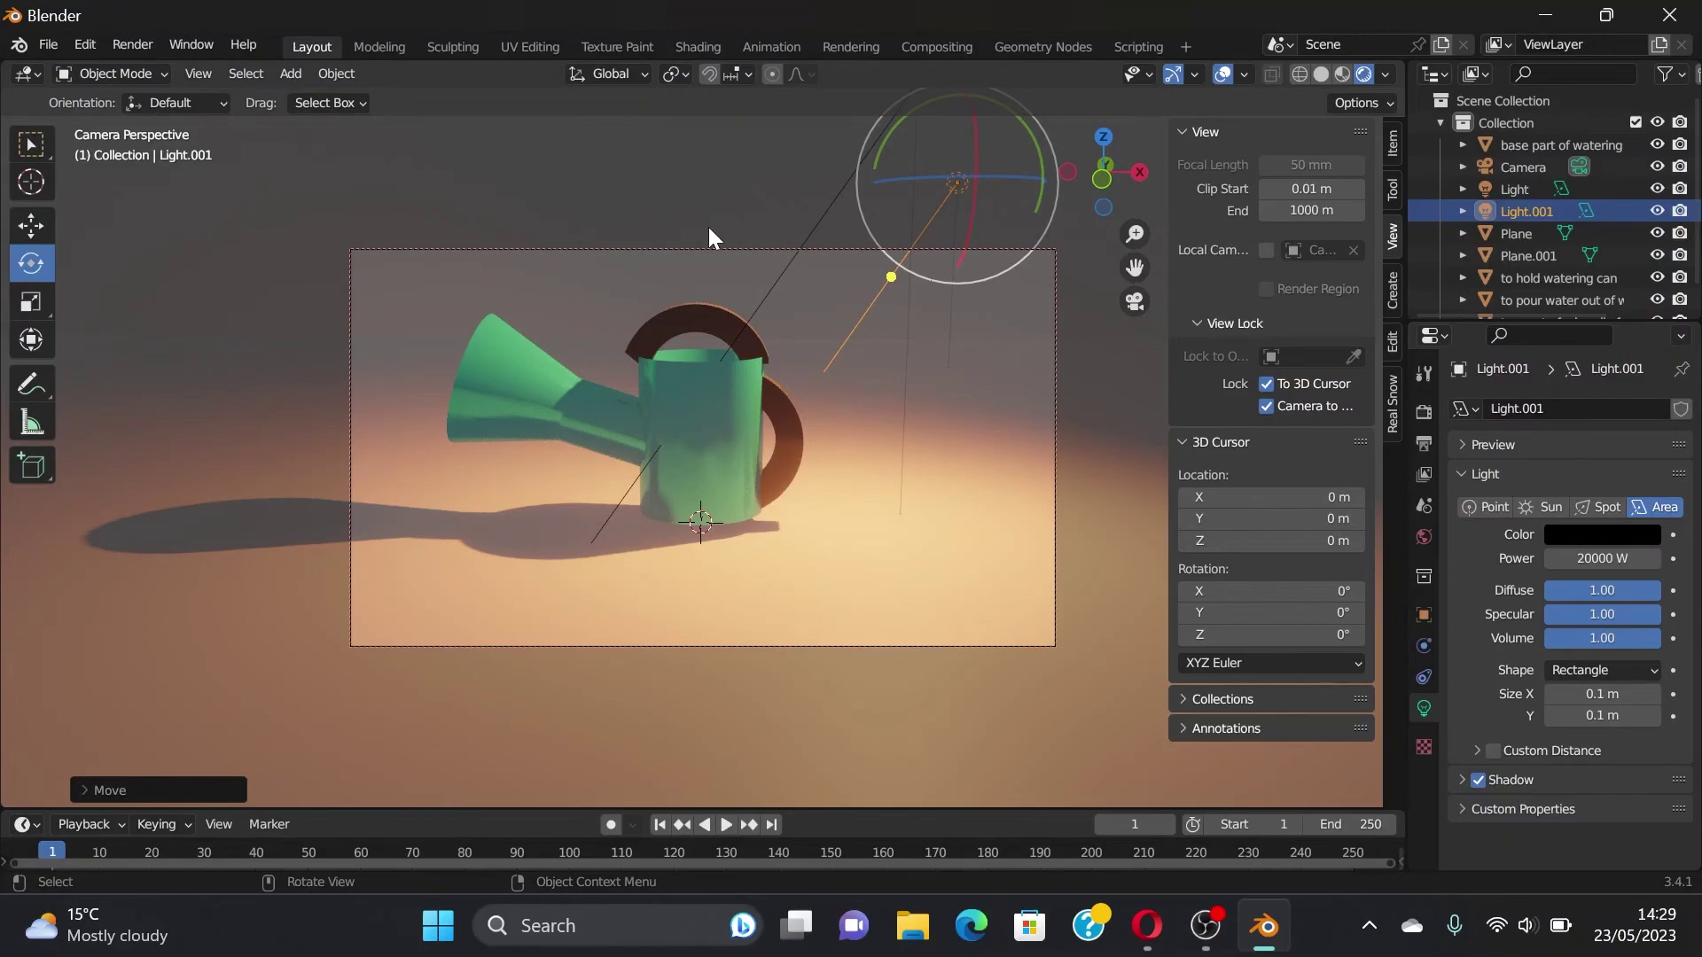
click(144, 55)
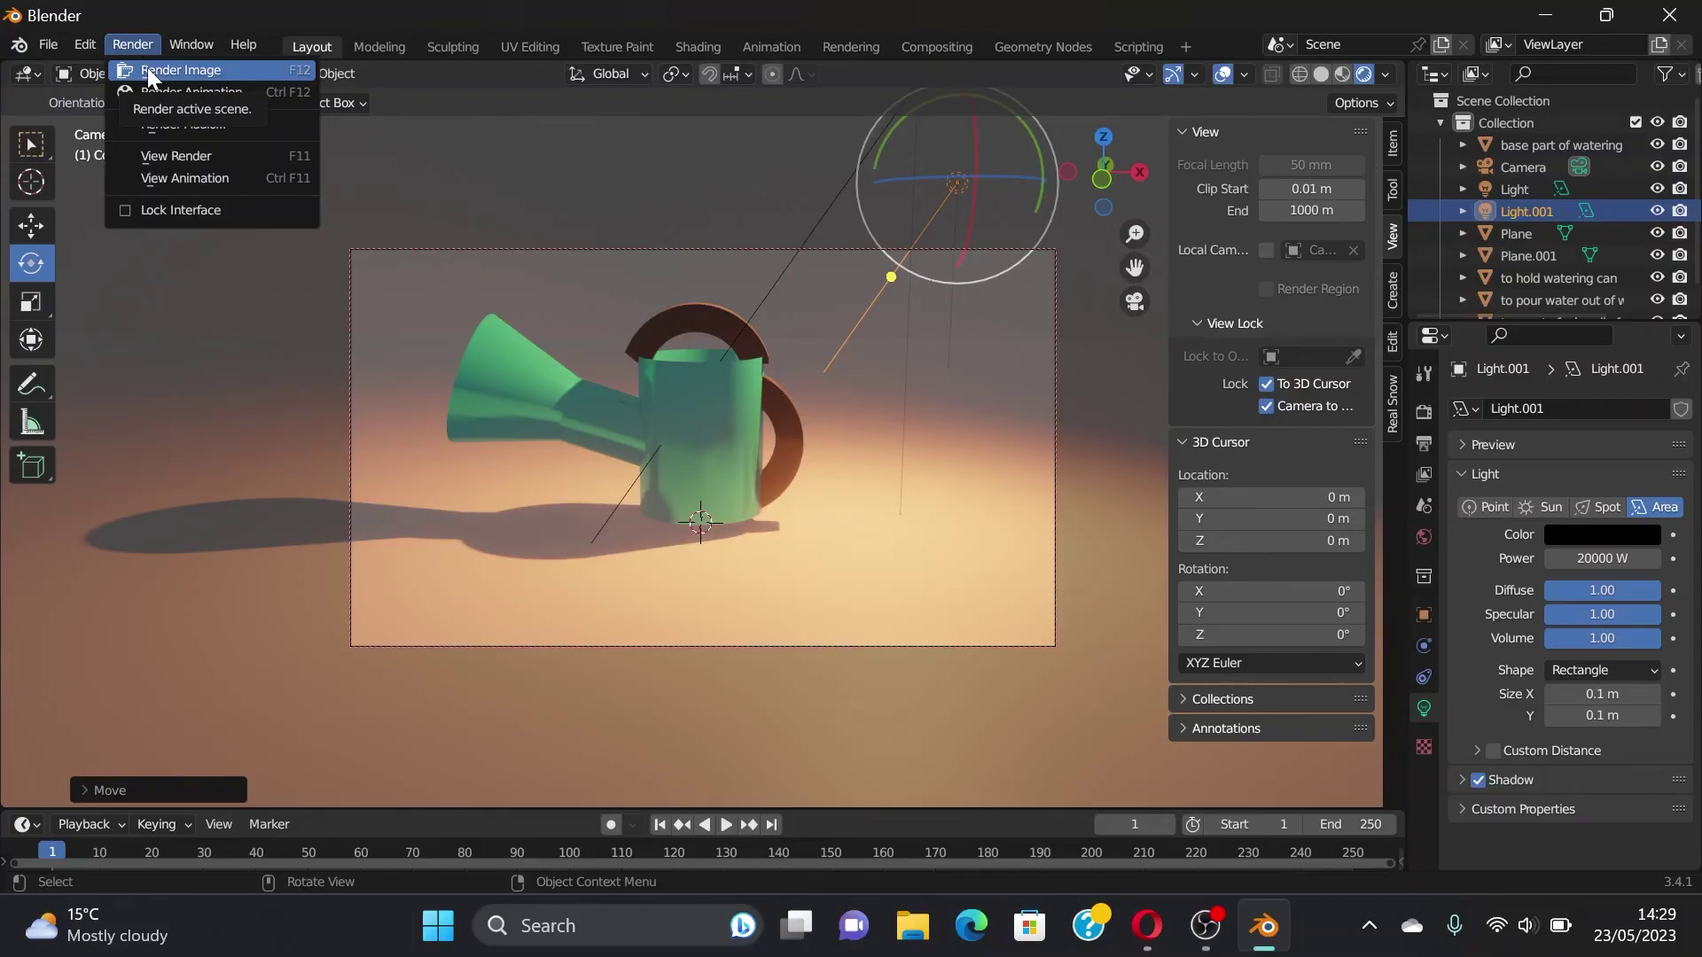
Step: Run a test render, close it, and browse for the output path in Output Properties
click(204, 157)
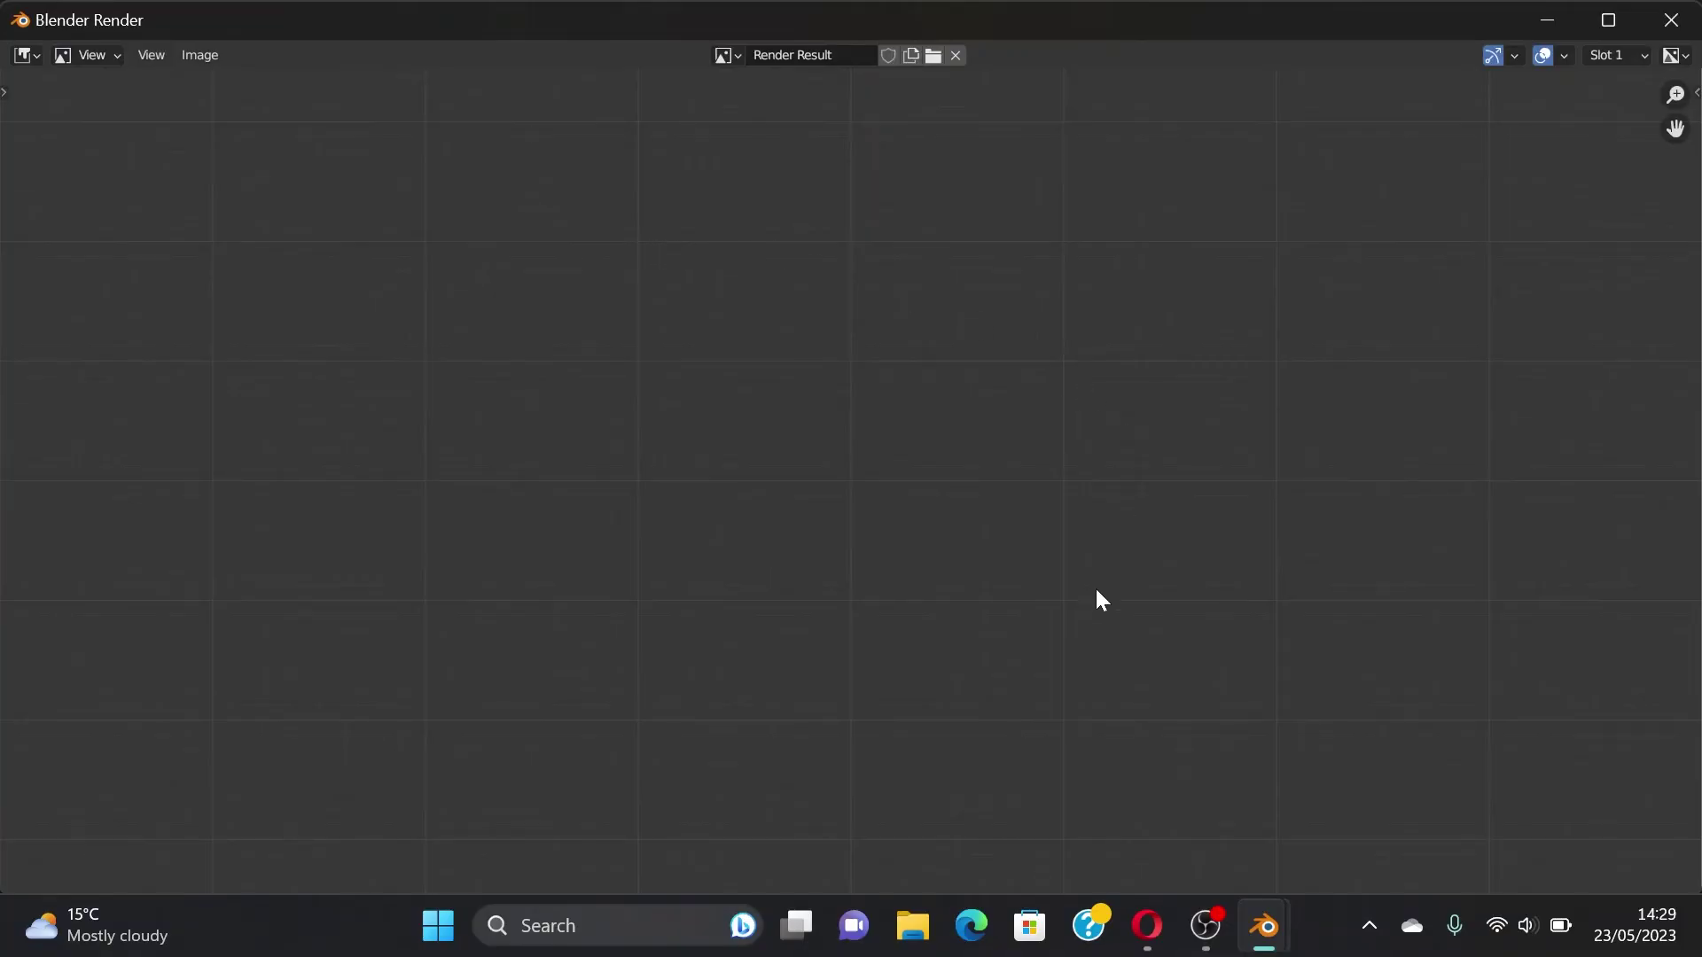
click(1670, 20)
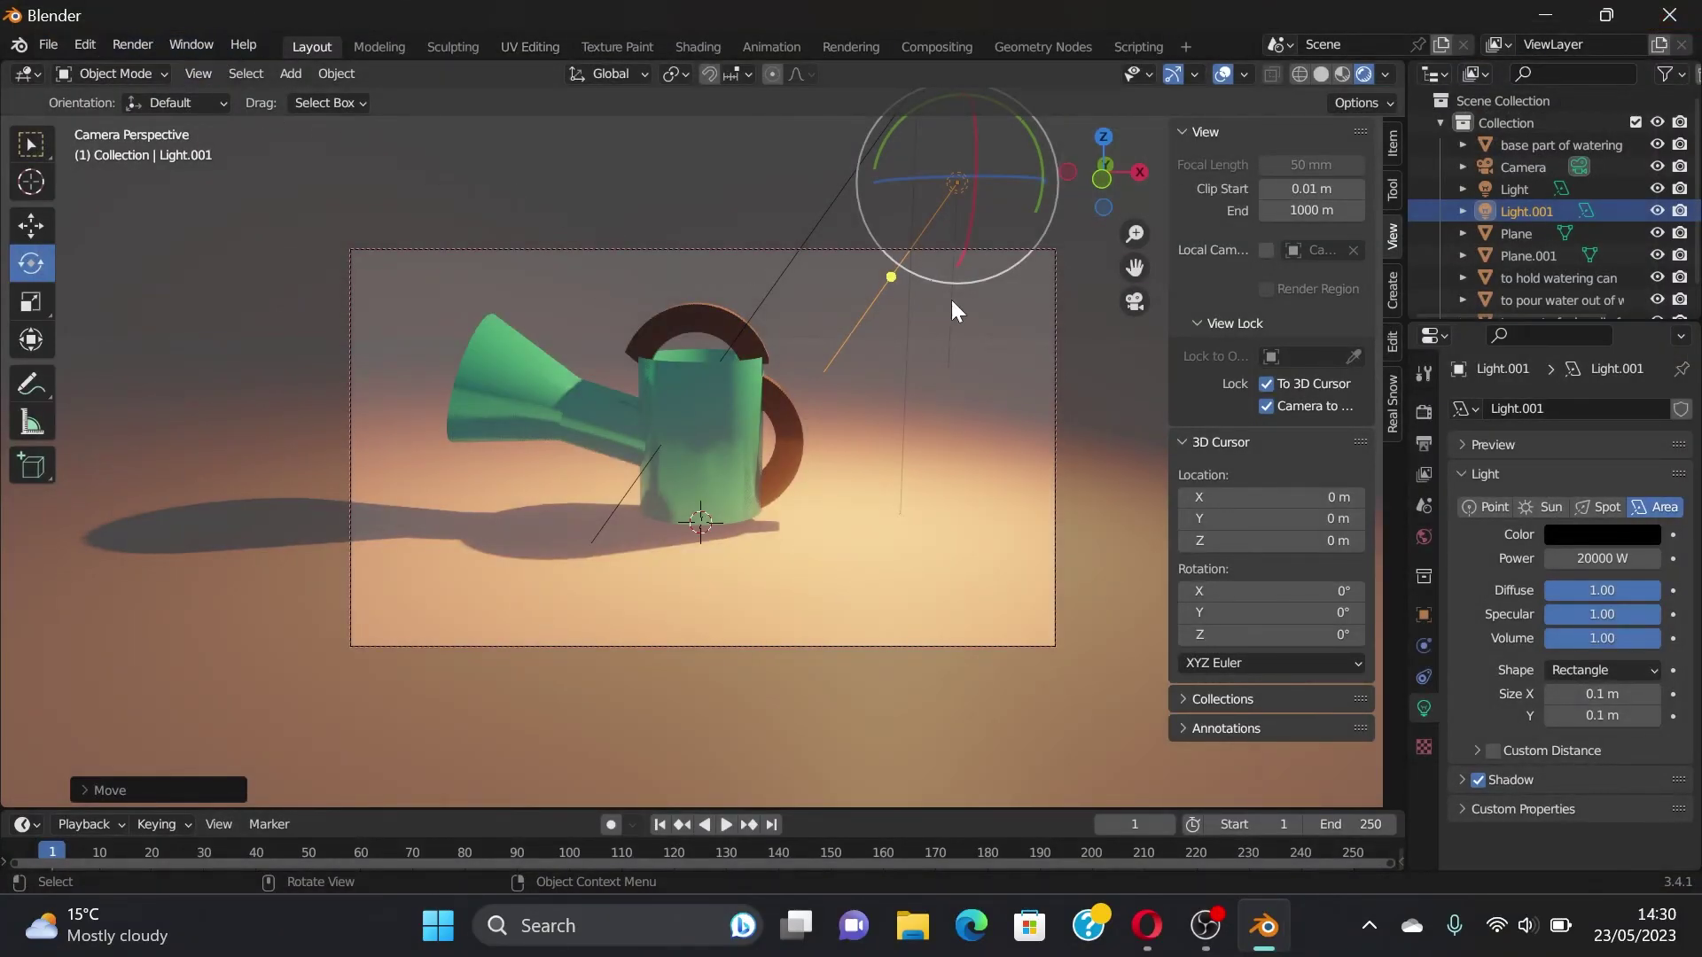
click(1418, 415)
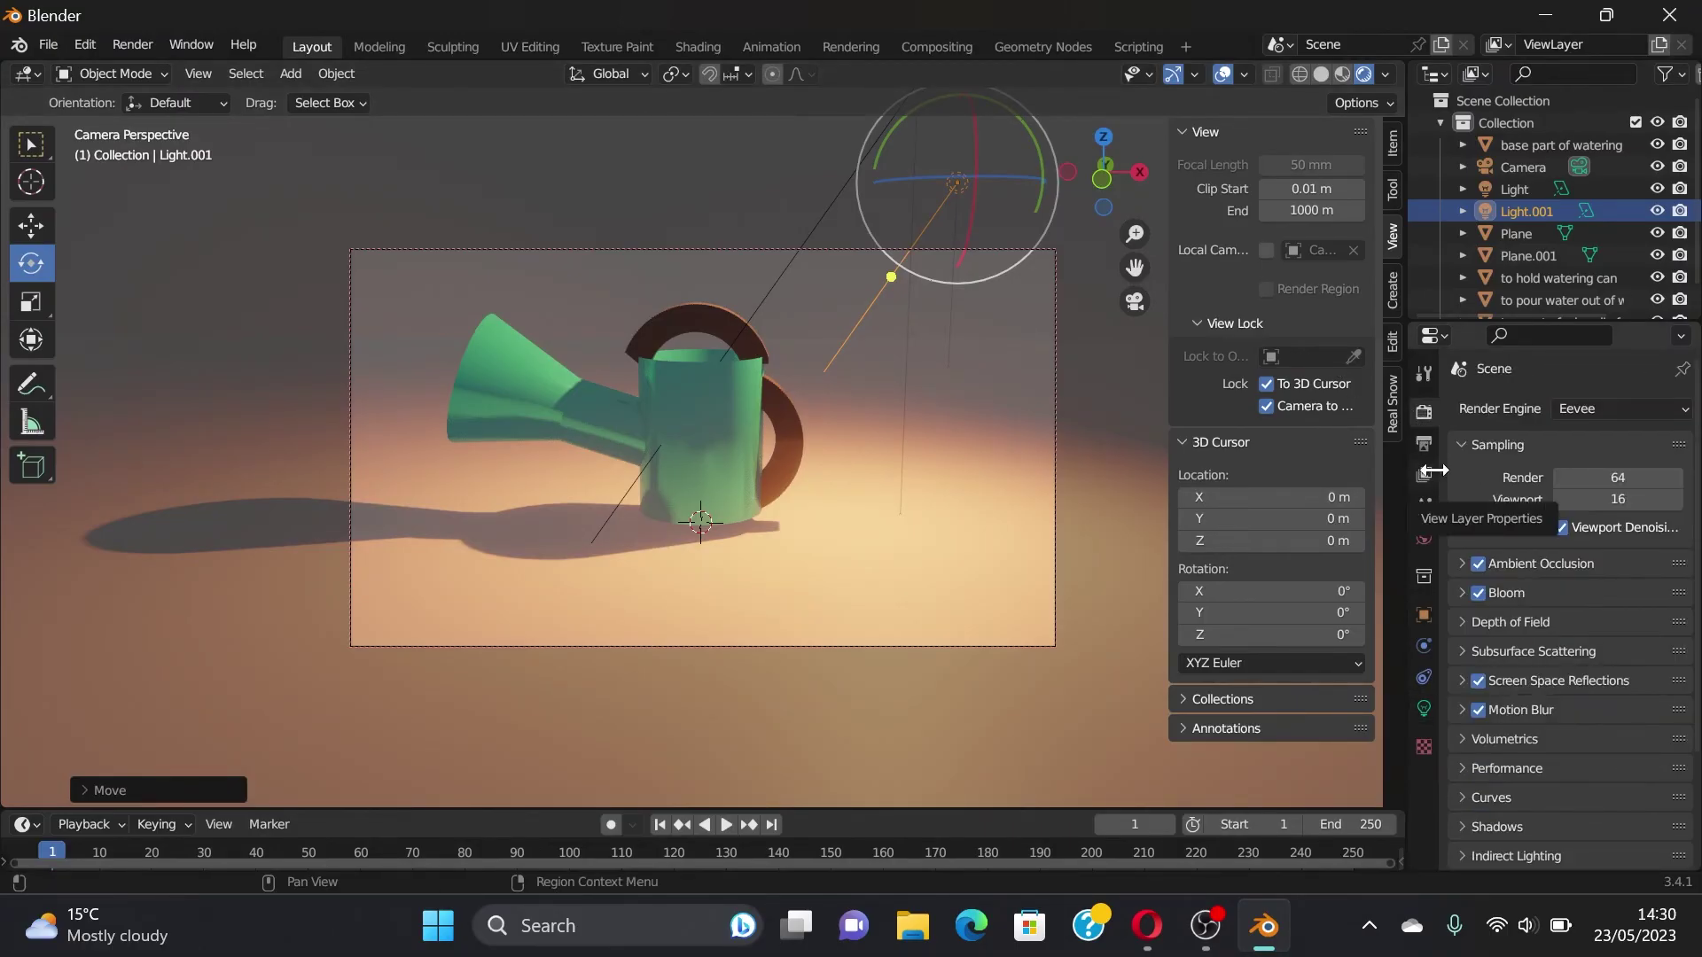
click(1424, 444)
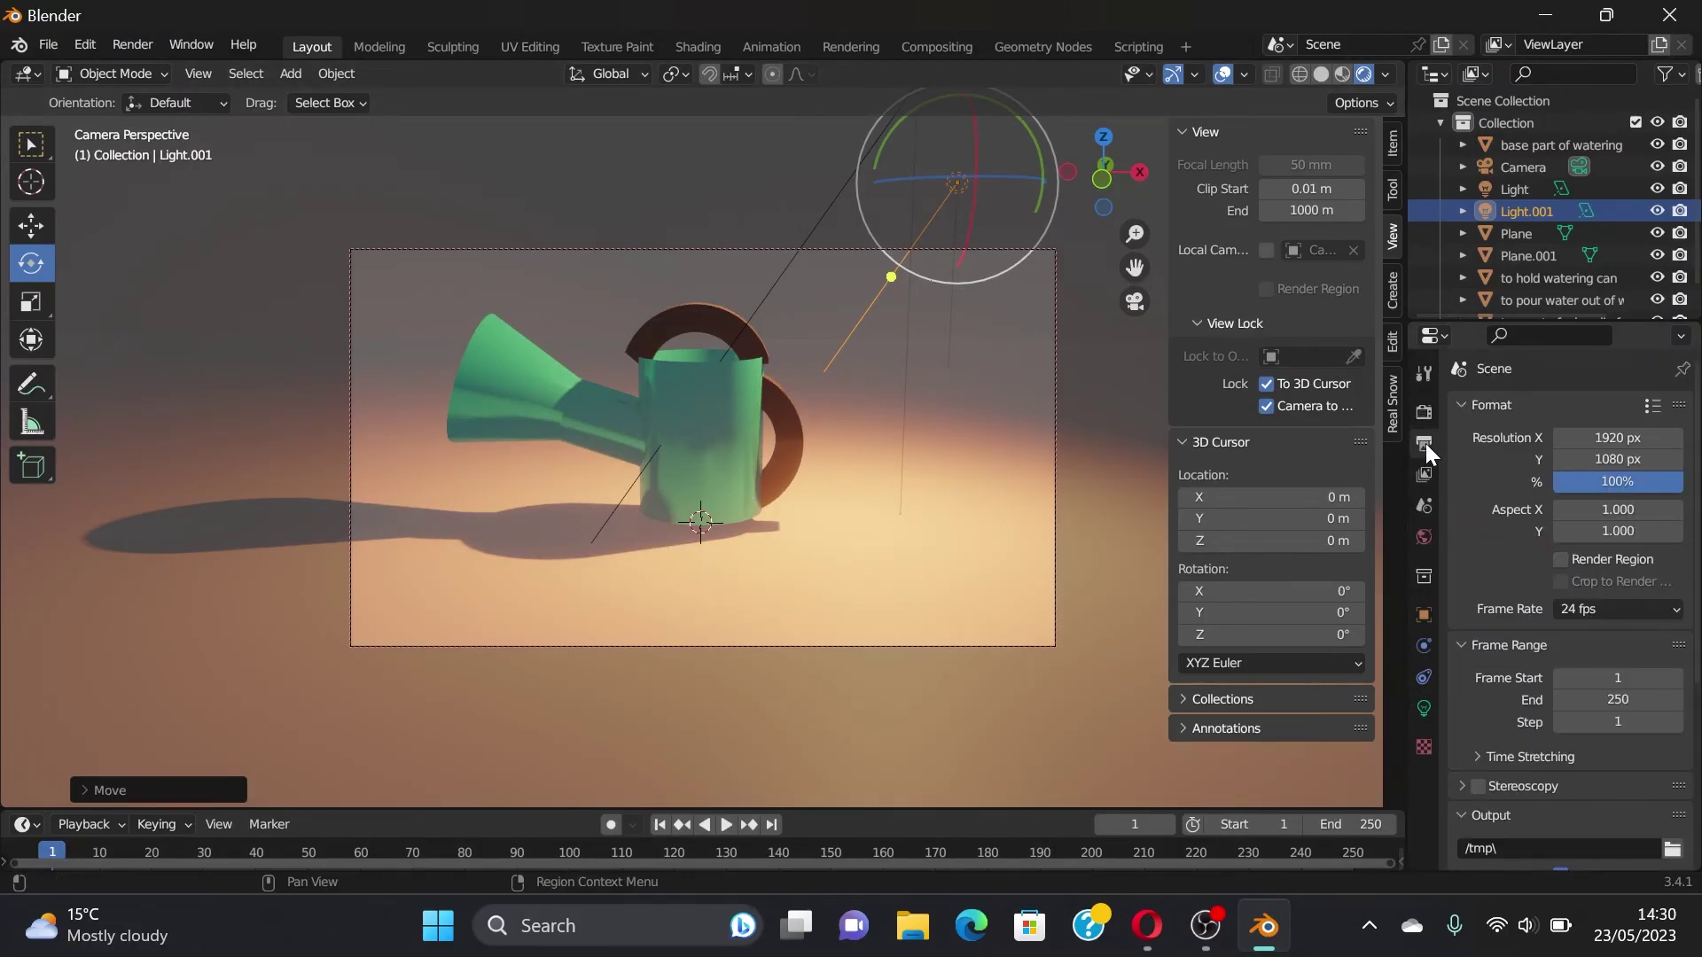
scroll(1635, 700, down, 1)
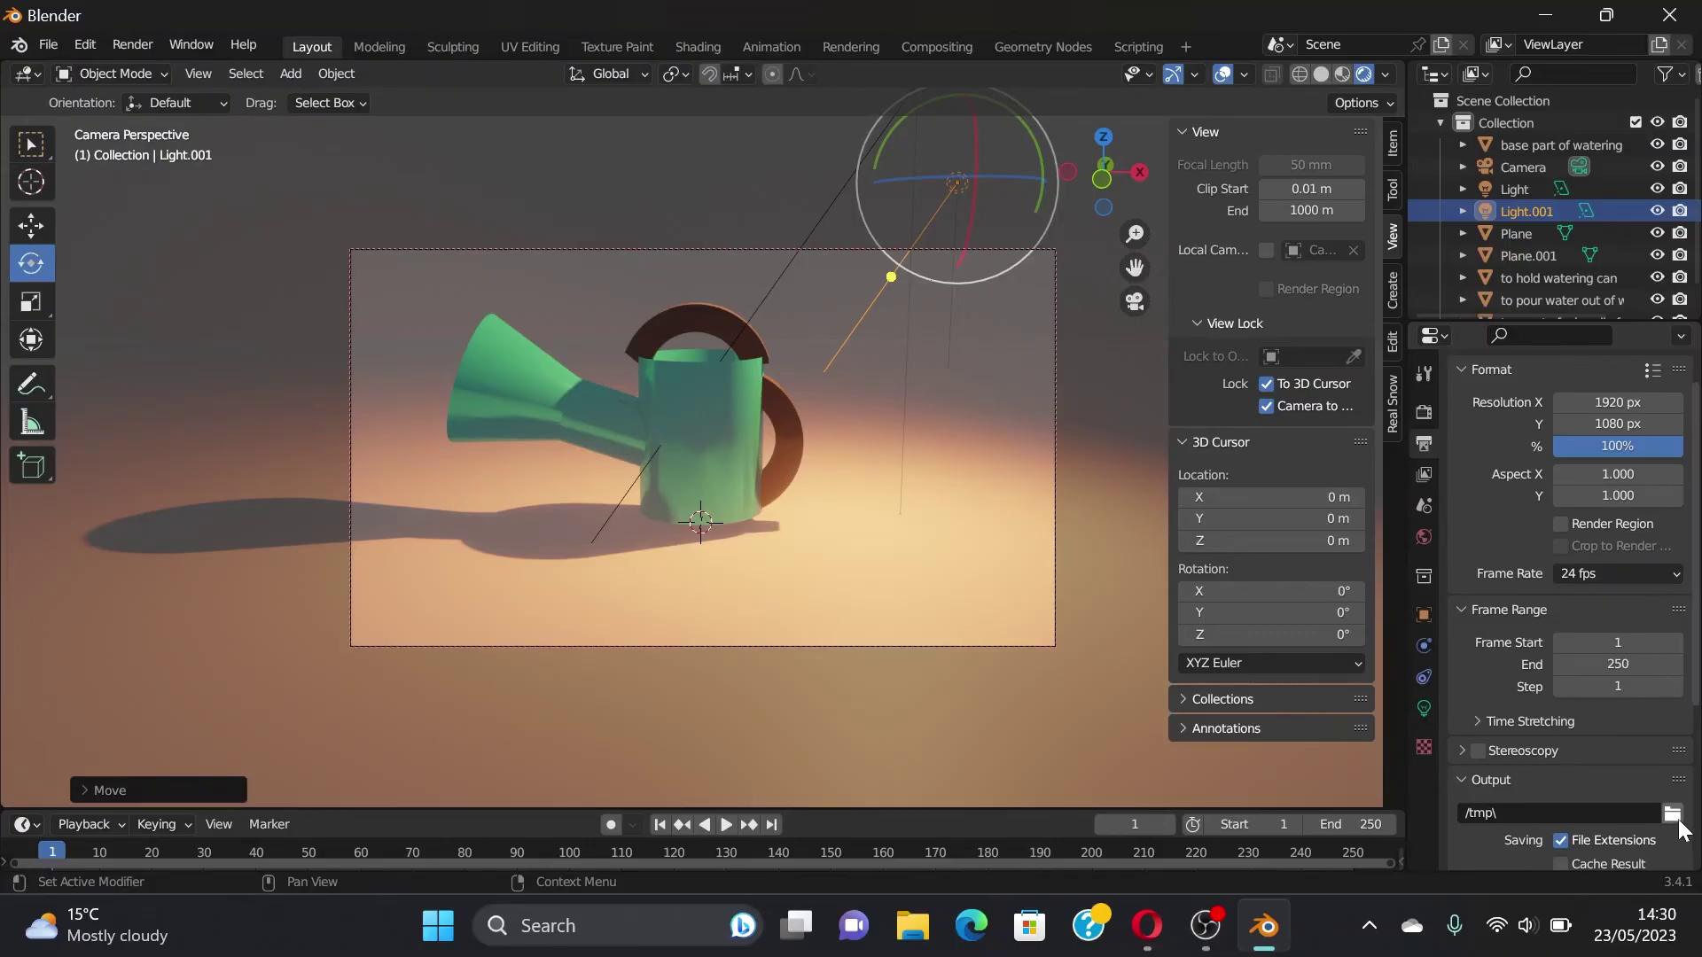
click(1671, 813)
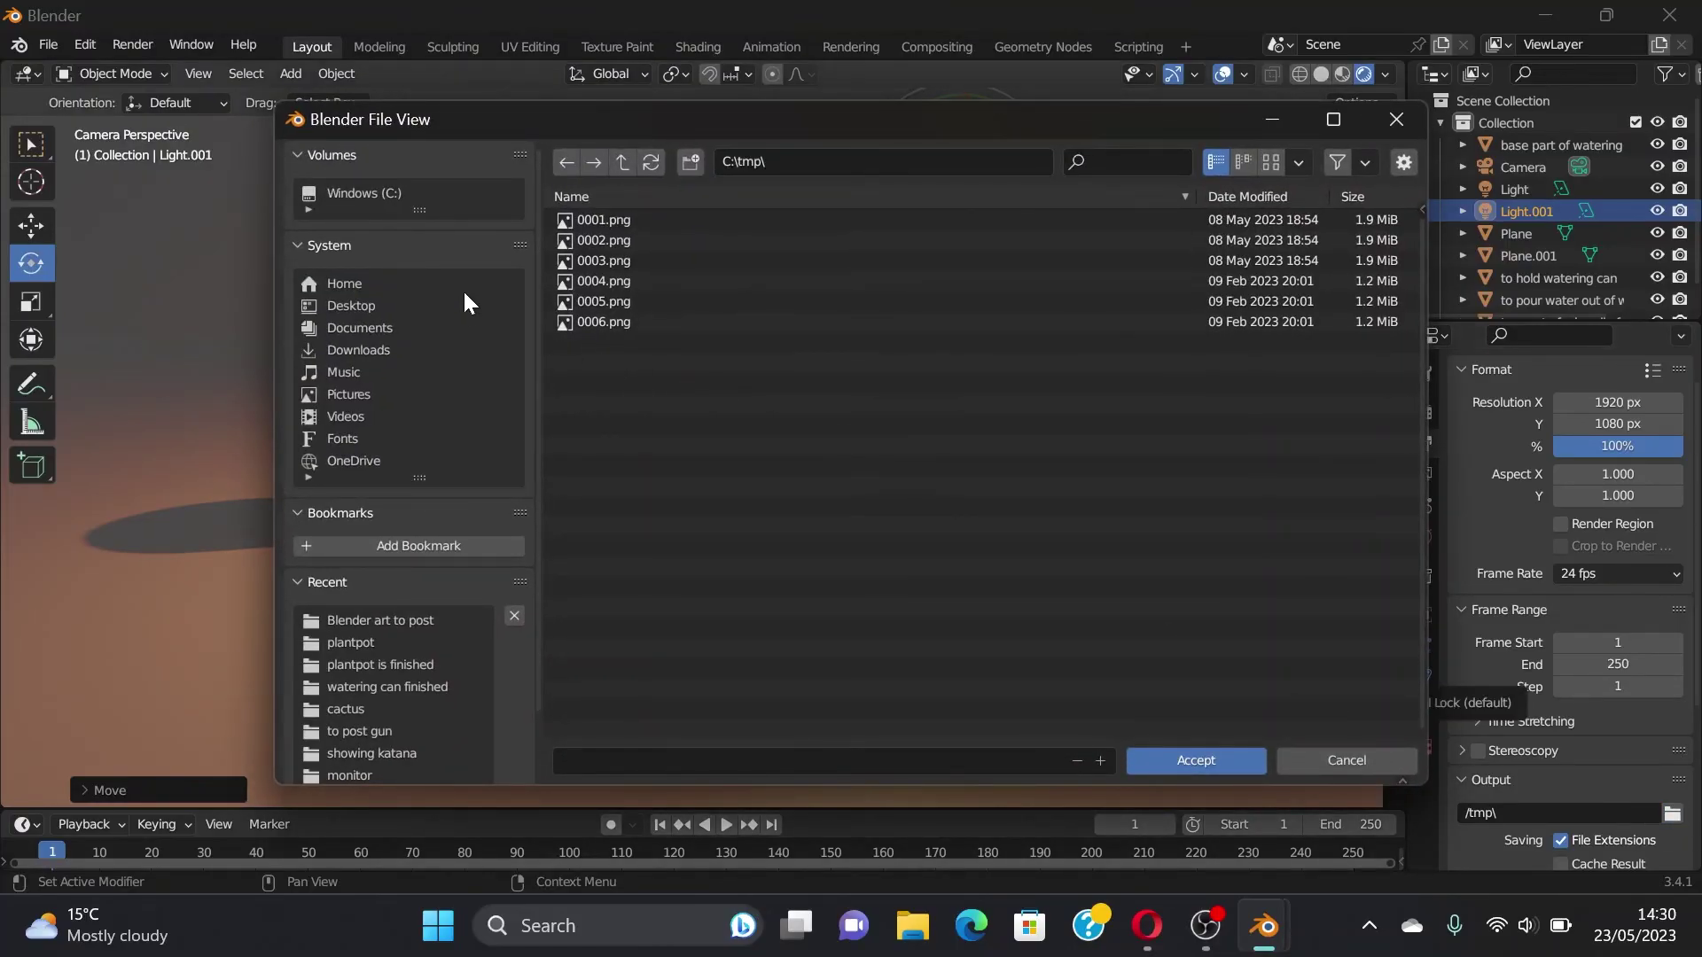
Step: Create folder 'to shocase how to make watering can' in Desktop/Blender art to post and accept it
click(450, 308)
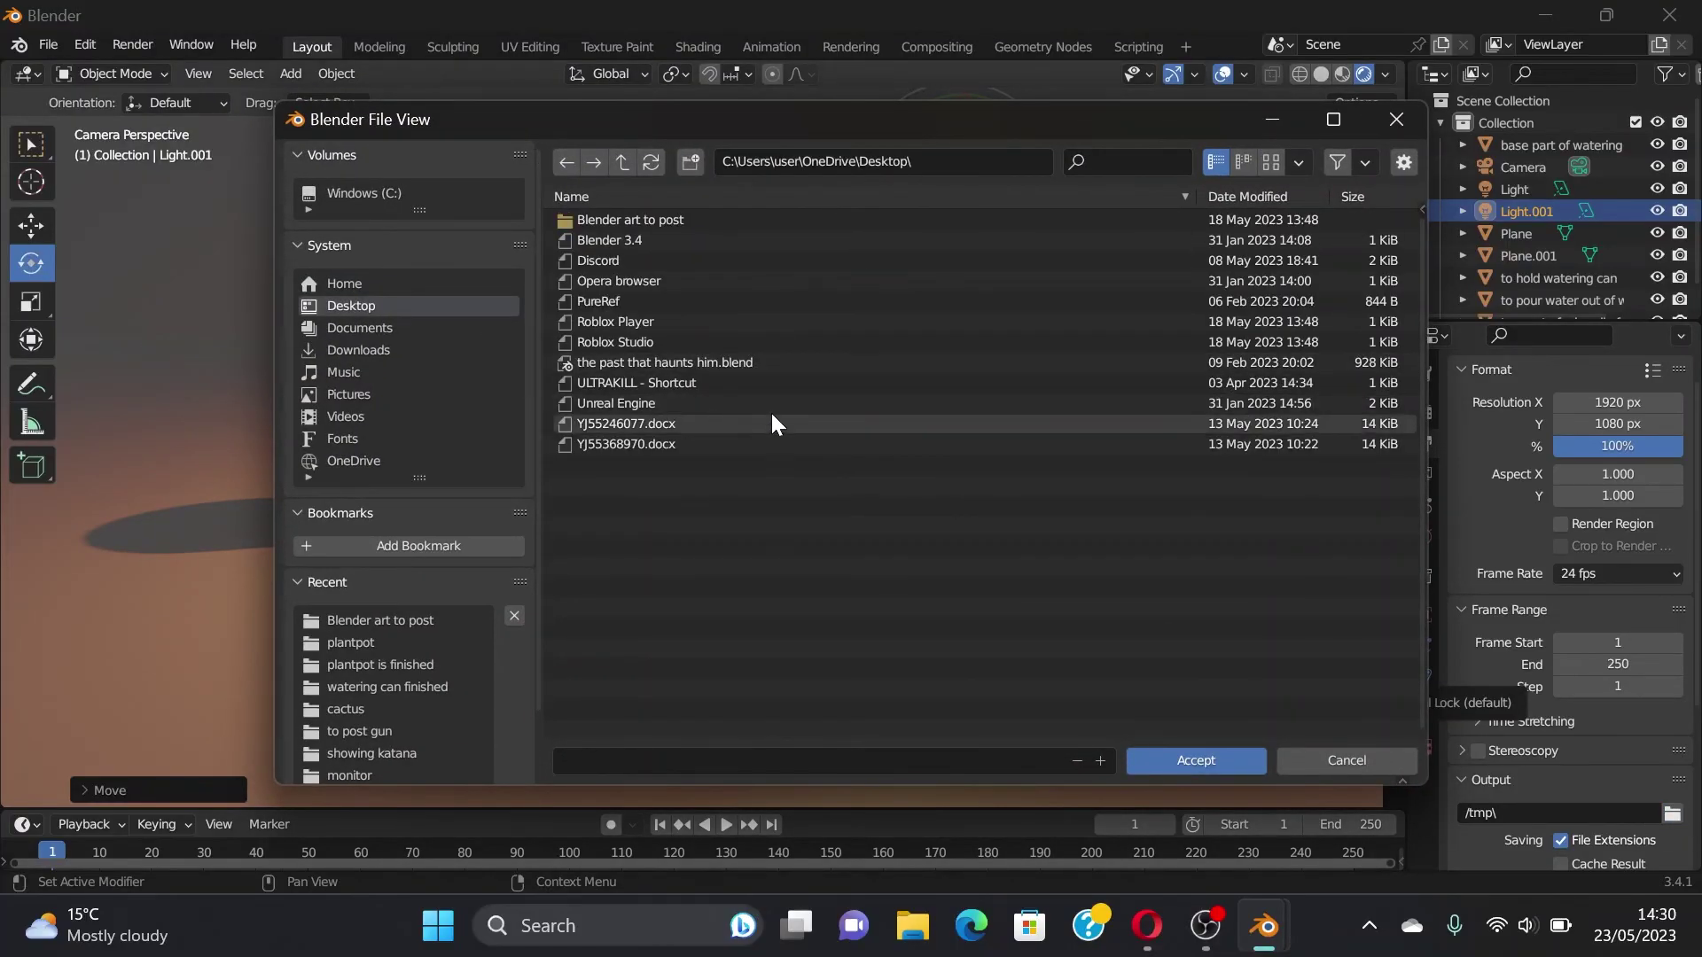
double_click(715, 218)
click(690, 162)
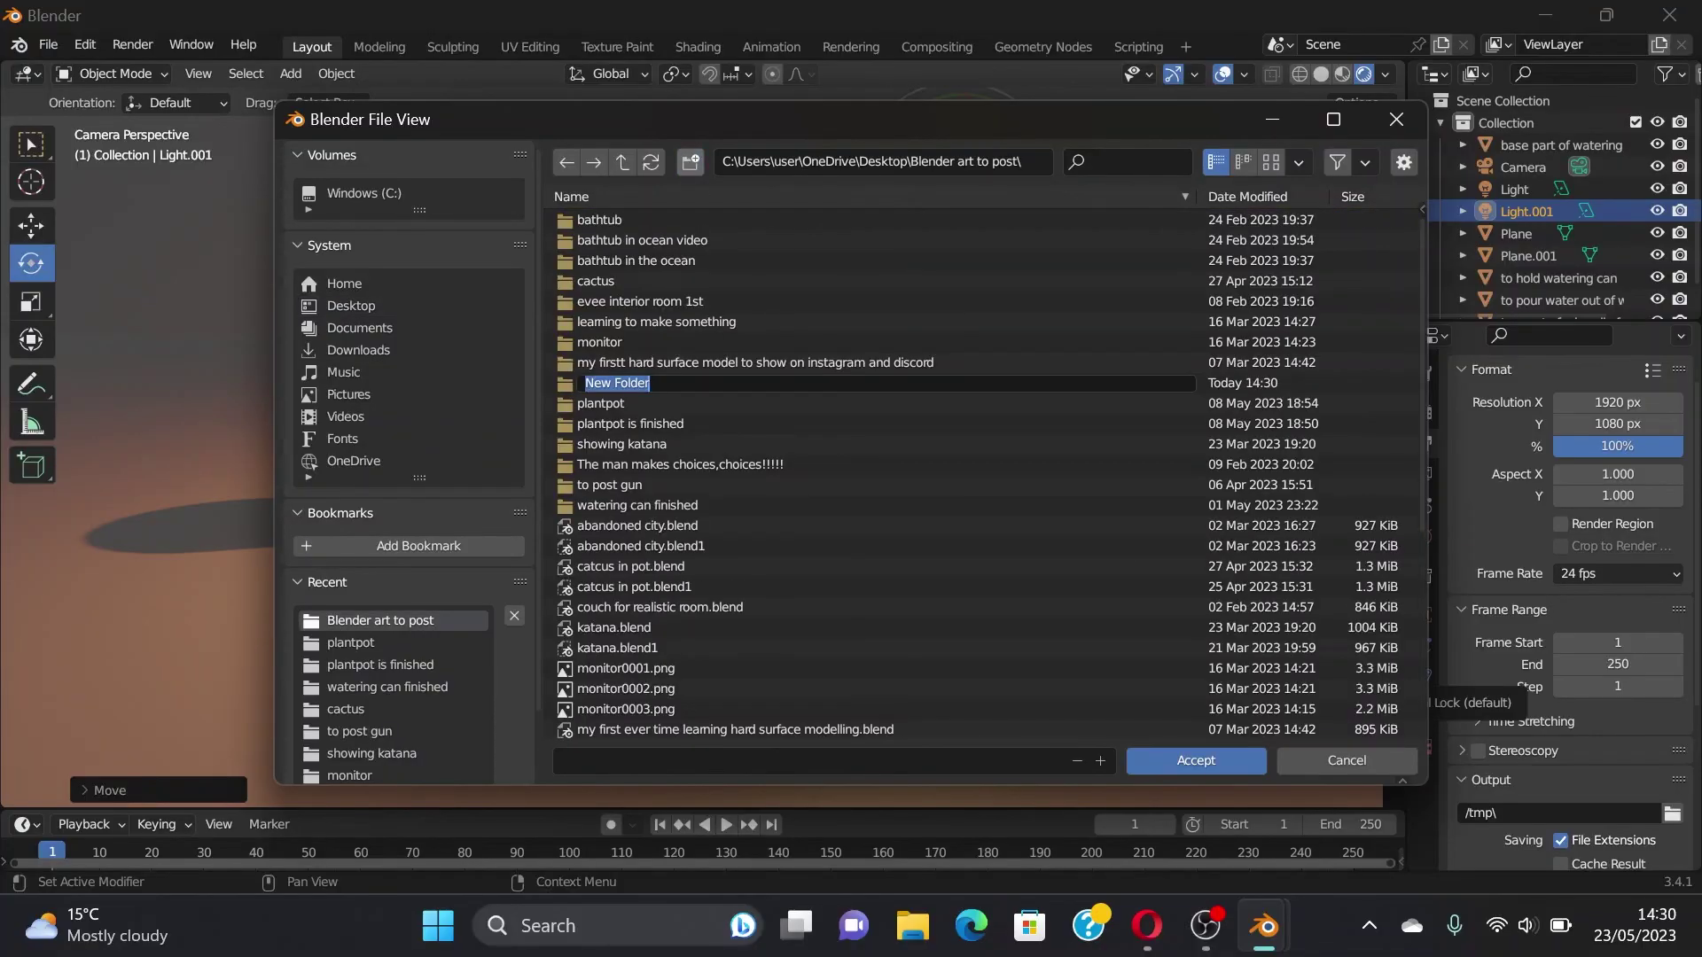
key(BackSpace)
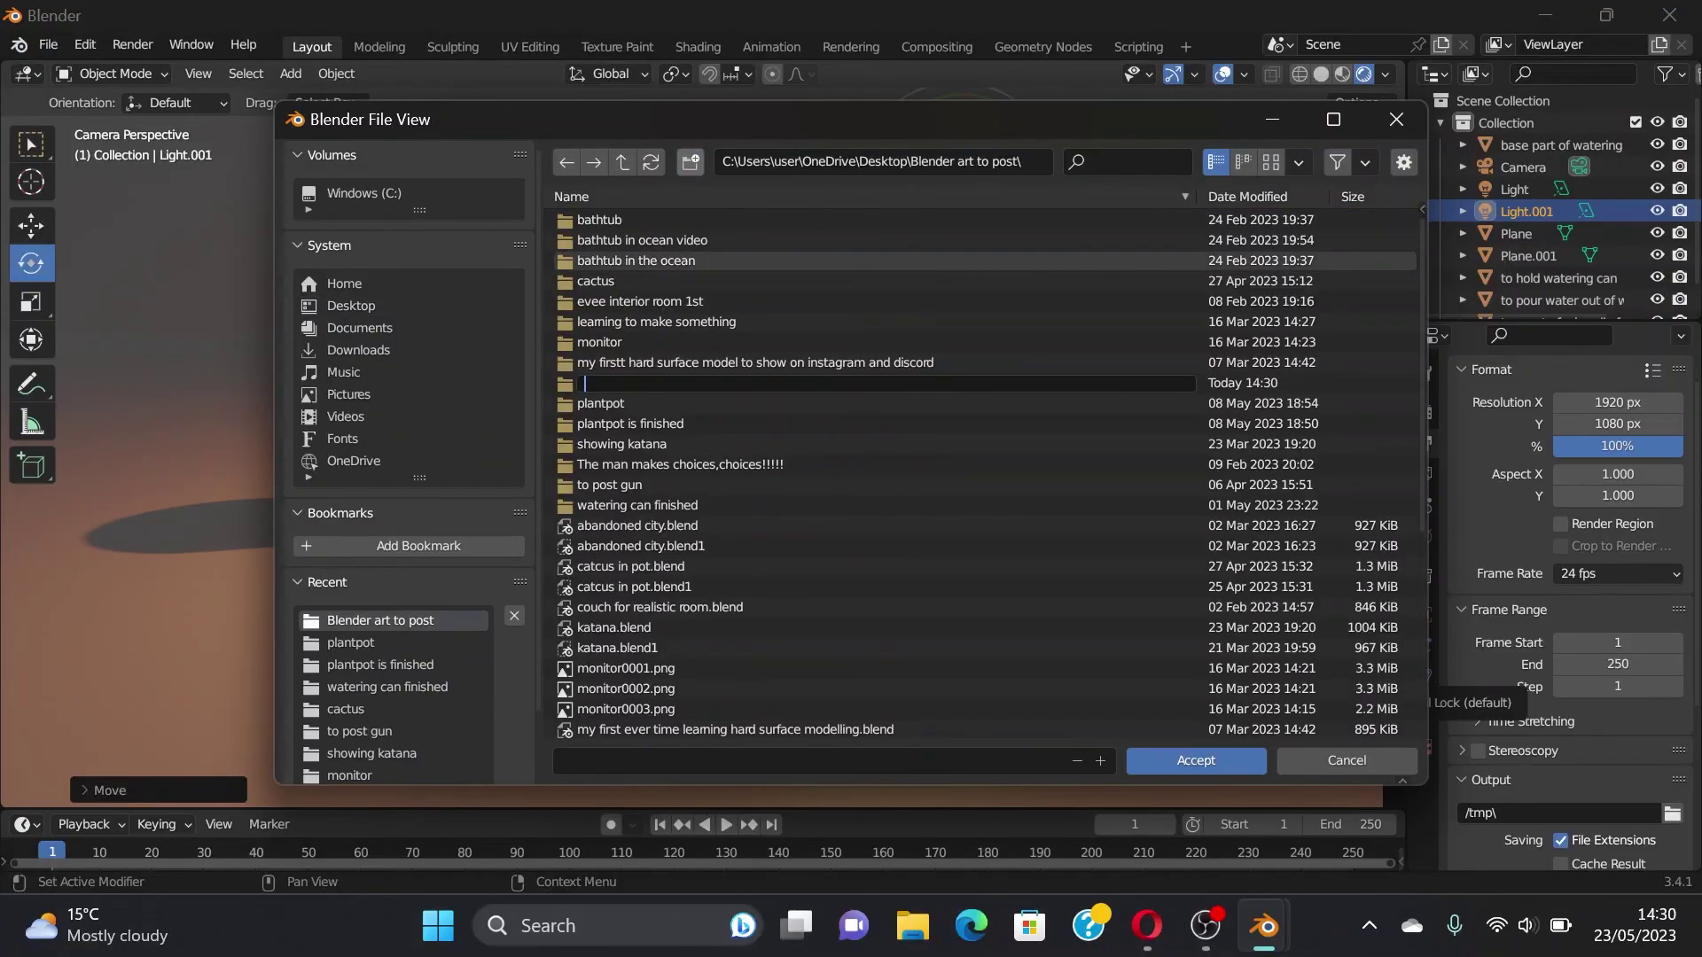
text(to sh)
text(ocase)
text( how to ma)
text(ke wa)
text(tering can)
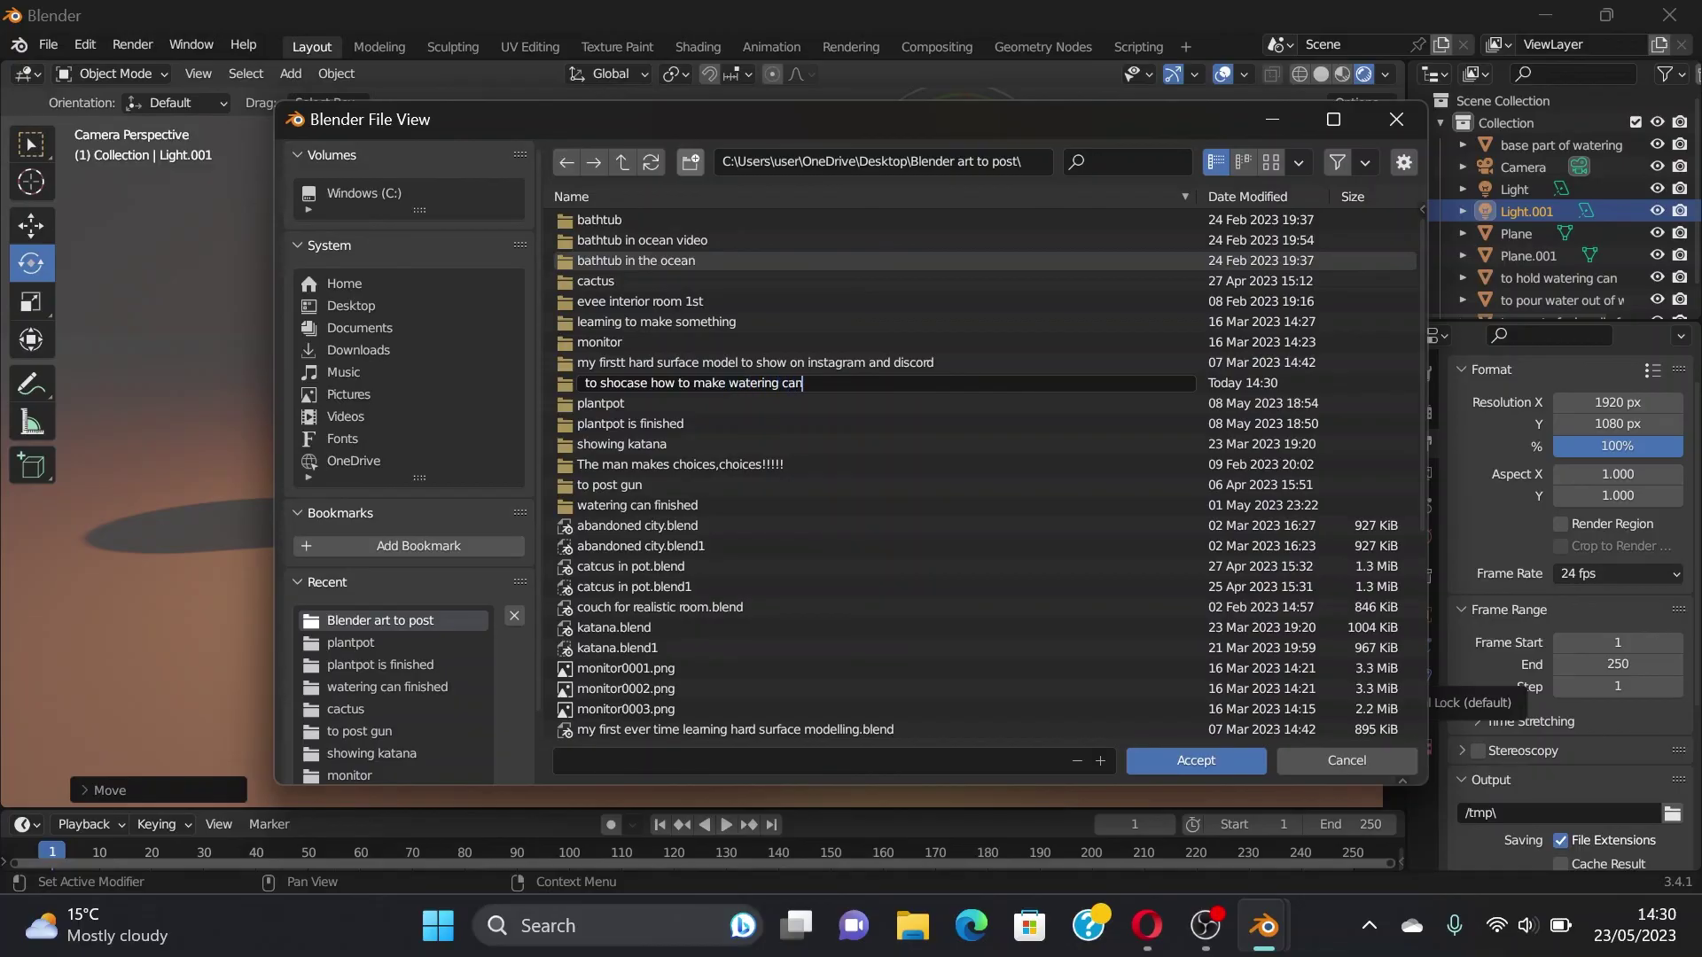
key(Return)
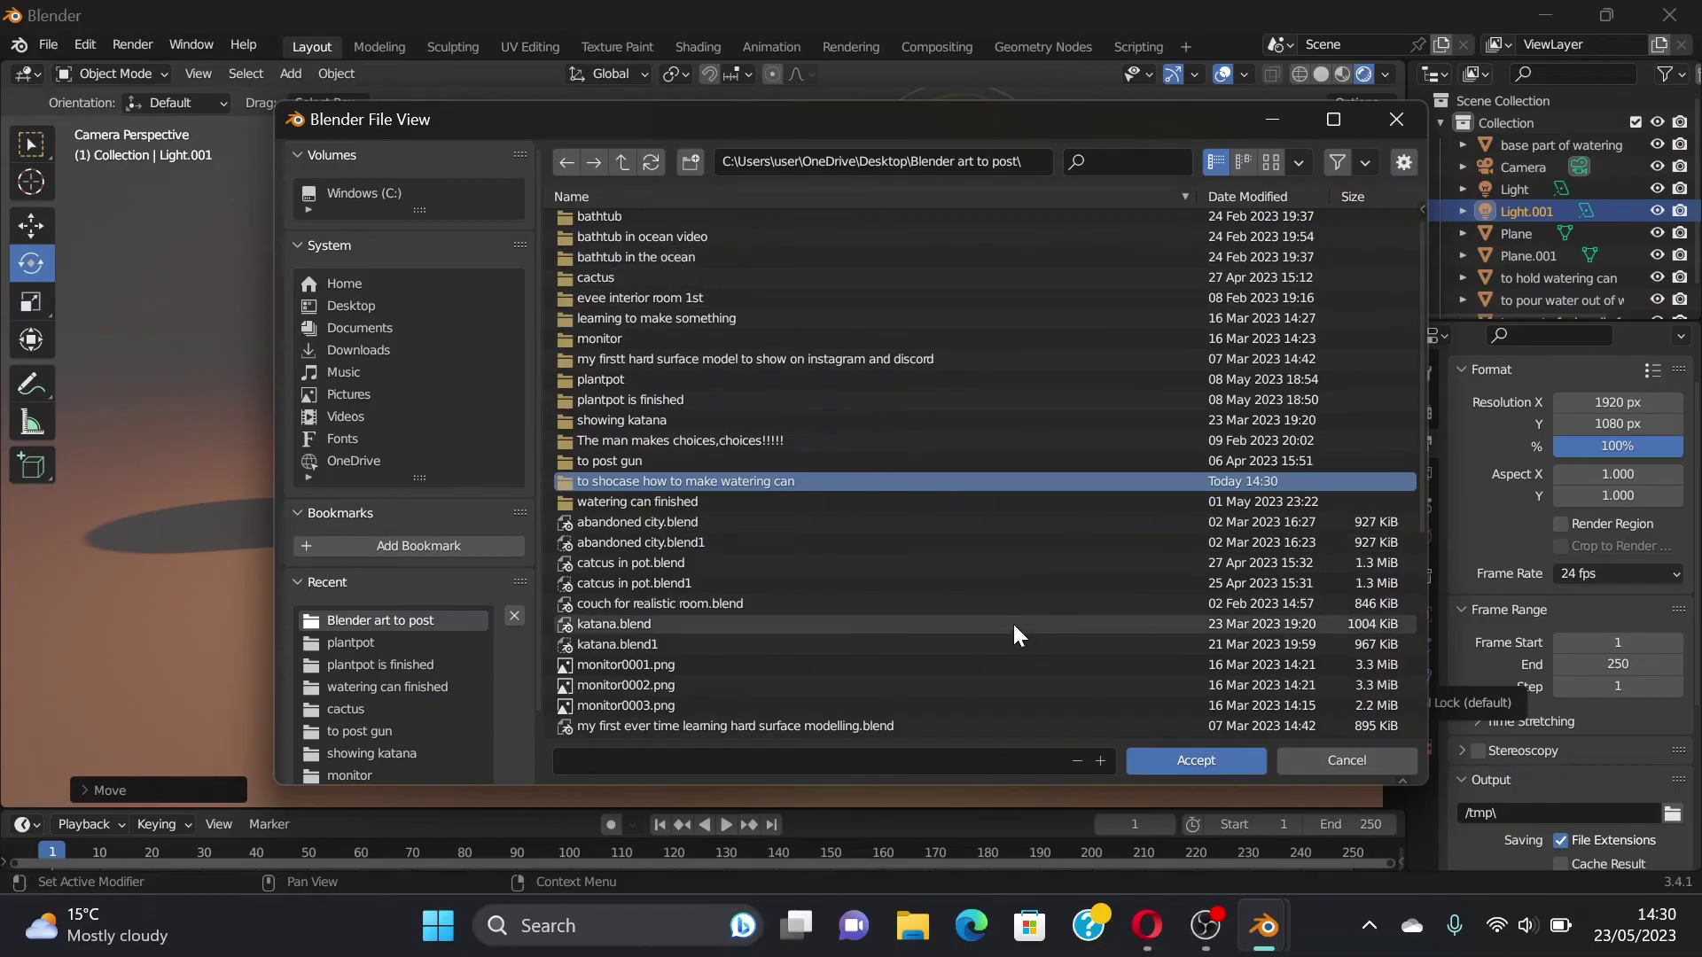
click(1205, 753)
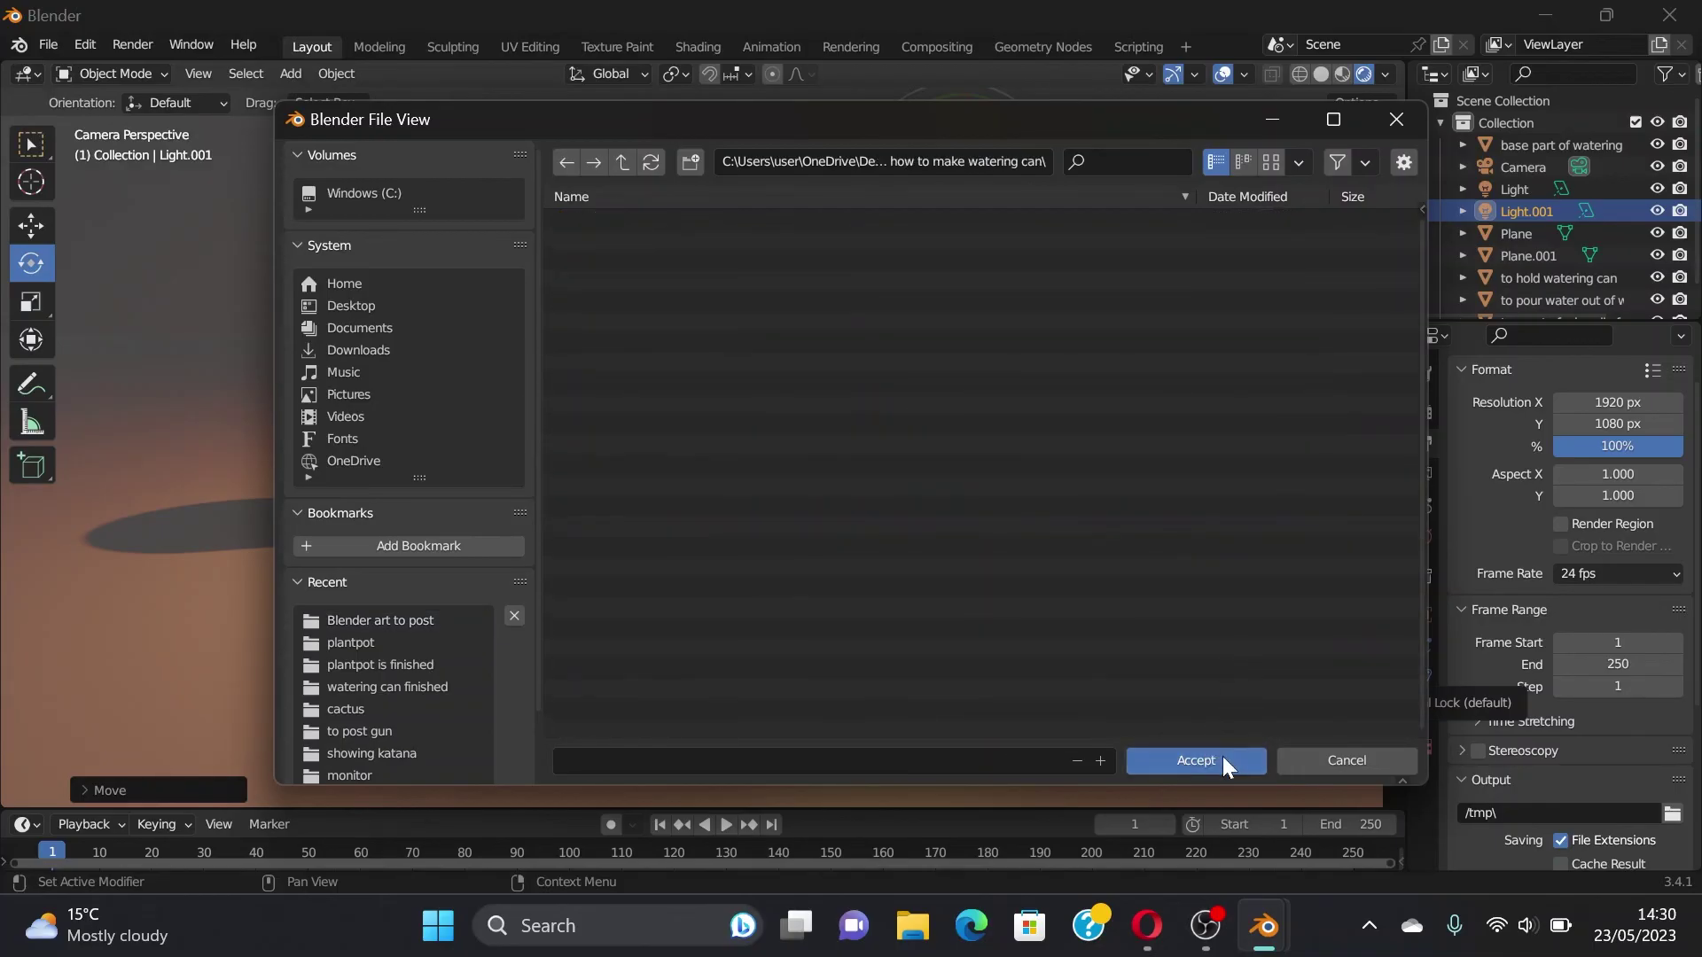
click(1221, 757)
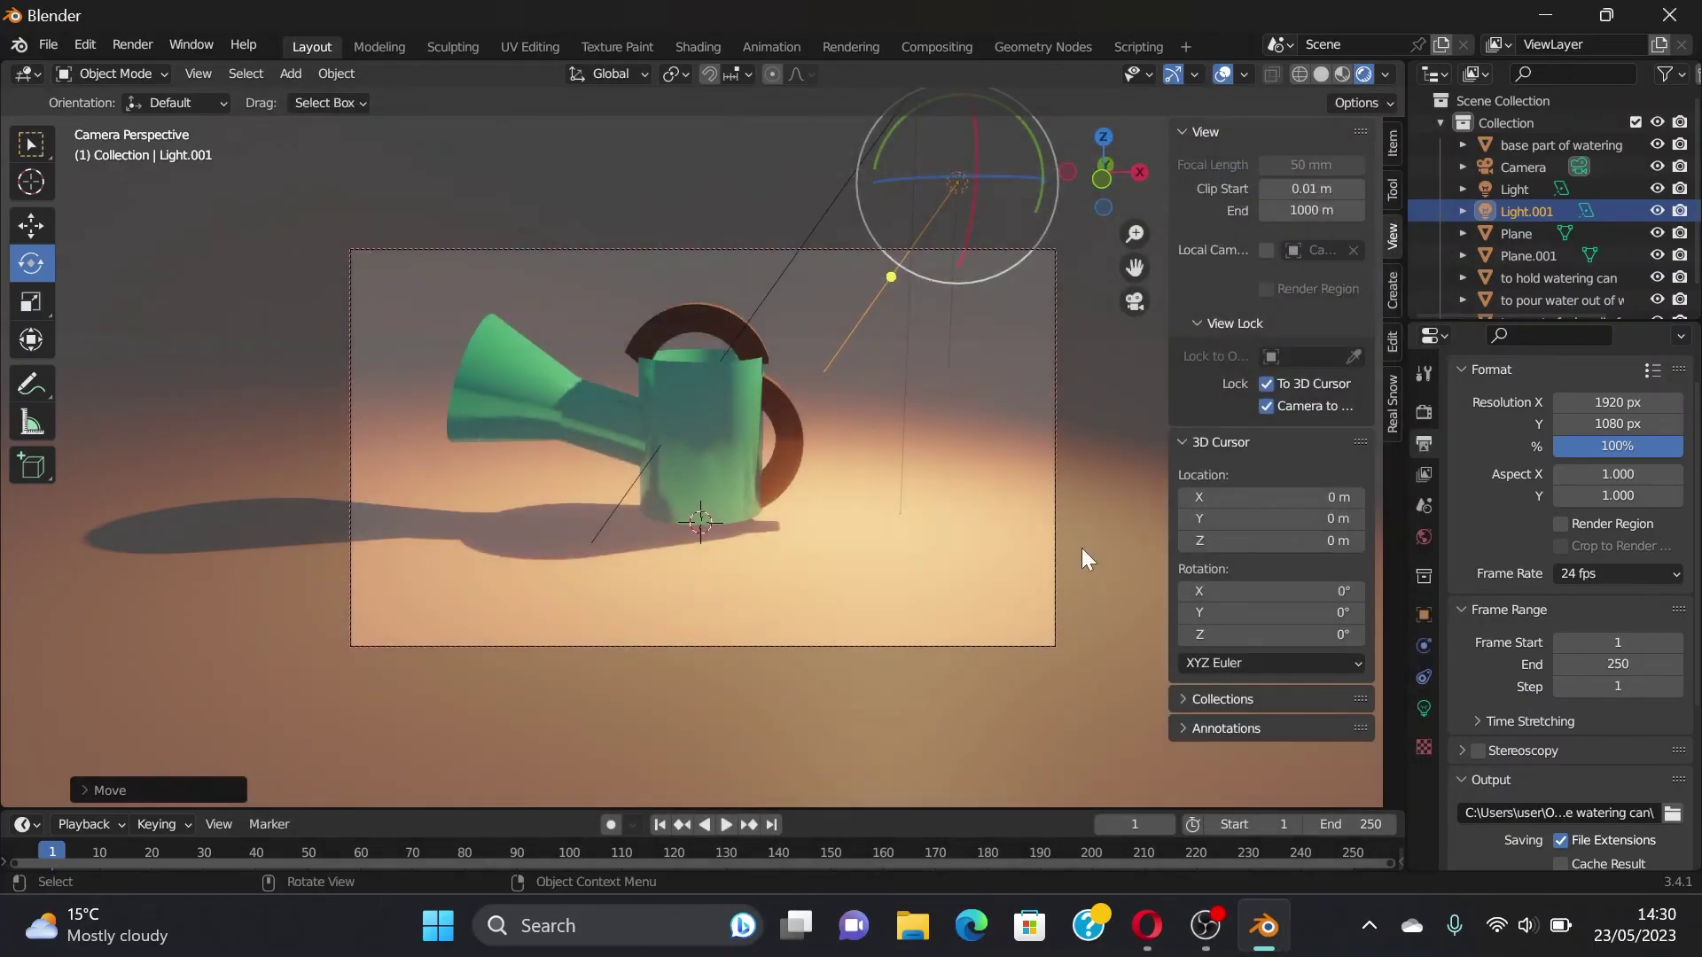
Step: Render the final watering can image with Render > Render Image
click(125, 51)
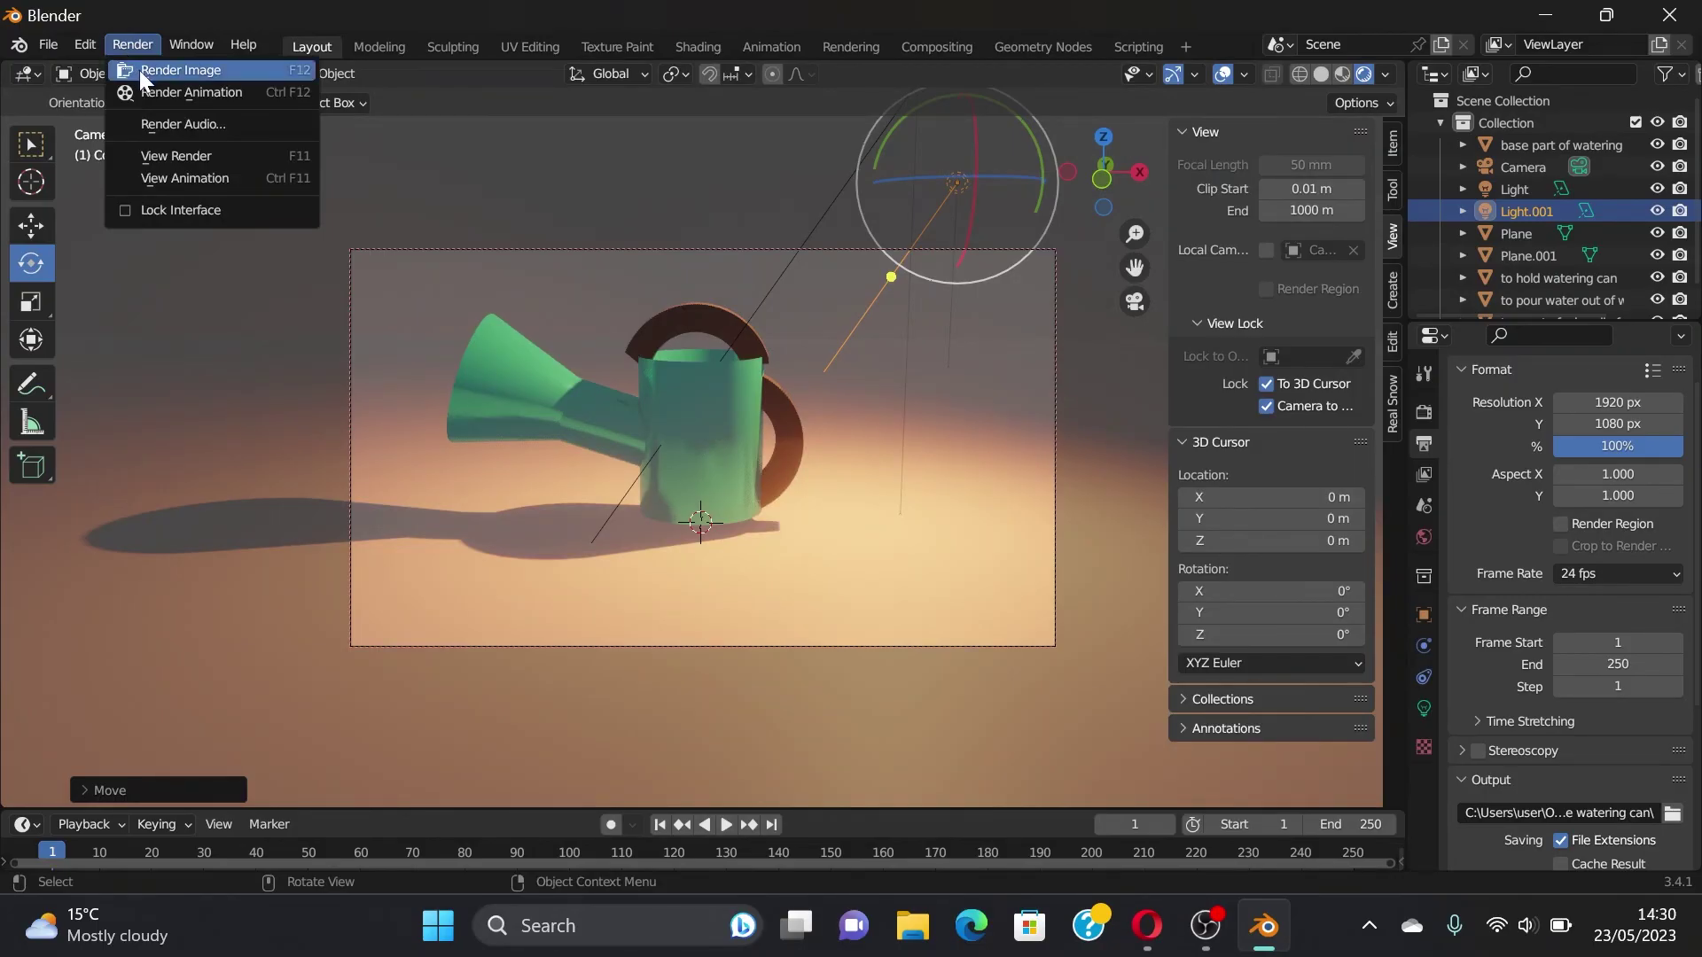
click(147, 87)
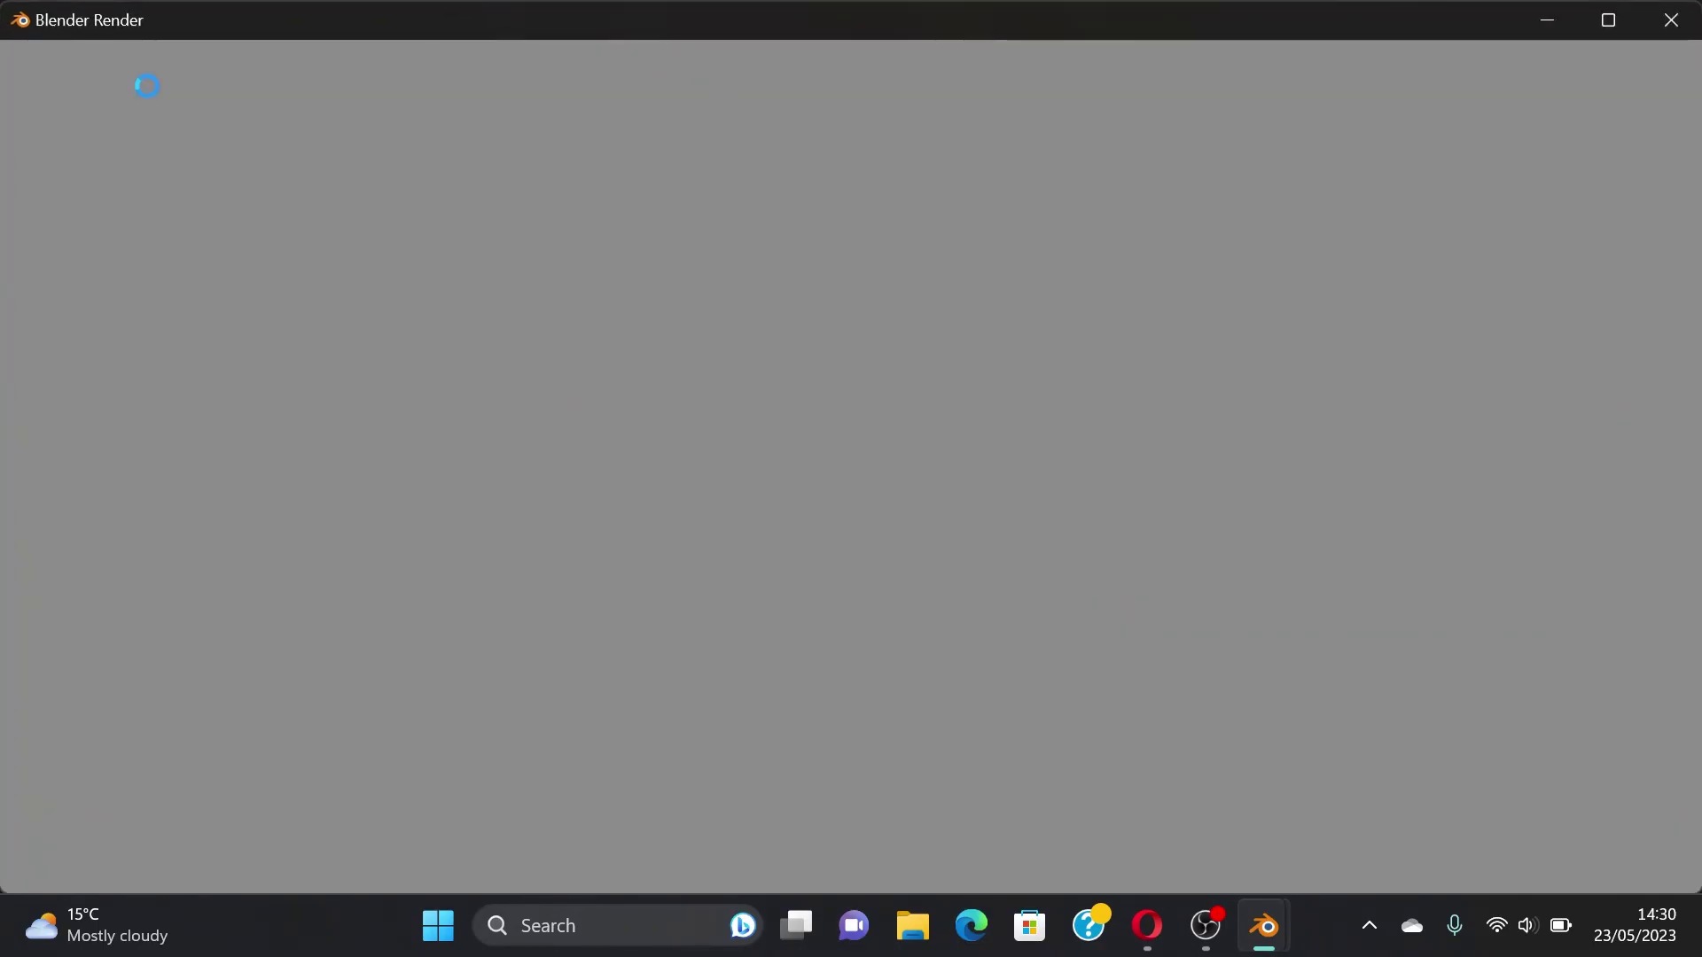